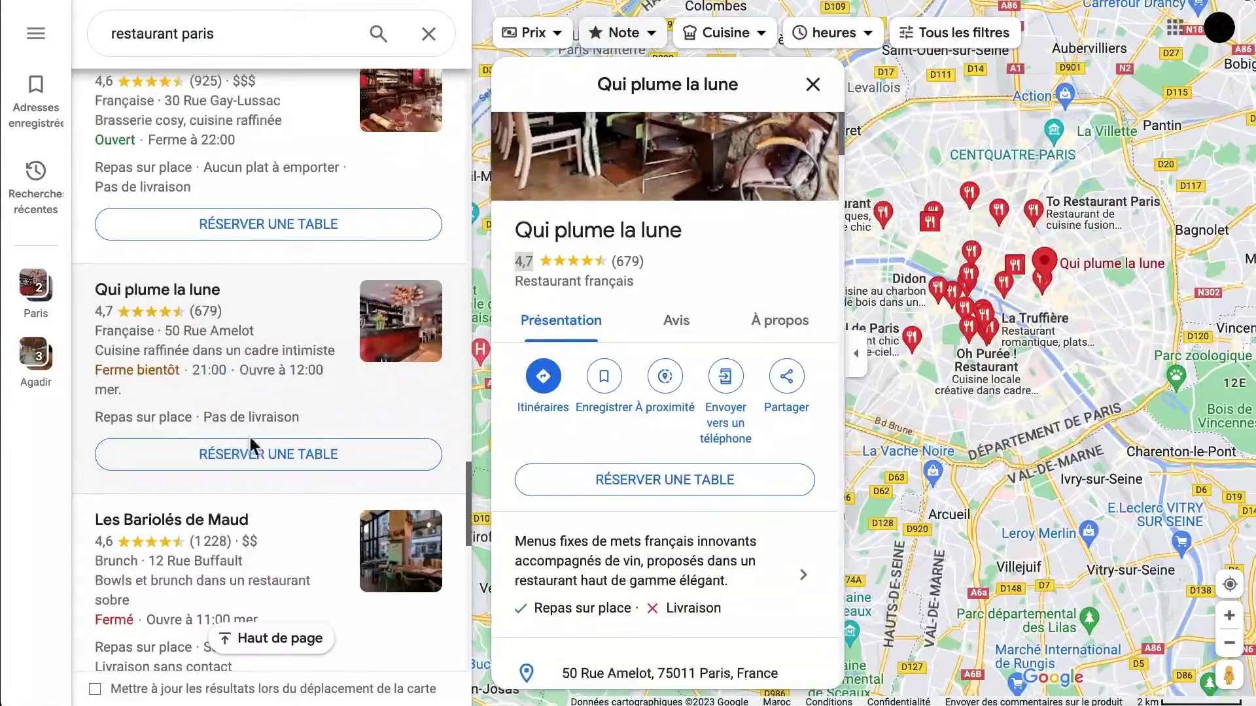
# Look through the Paris restaurant results and the details of Qui plume la lune, and close its details
pyautogui.scroll(-15, 215, 426)
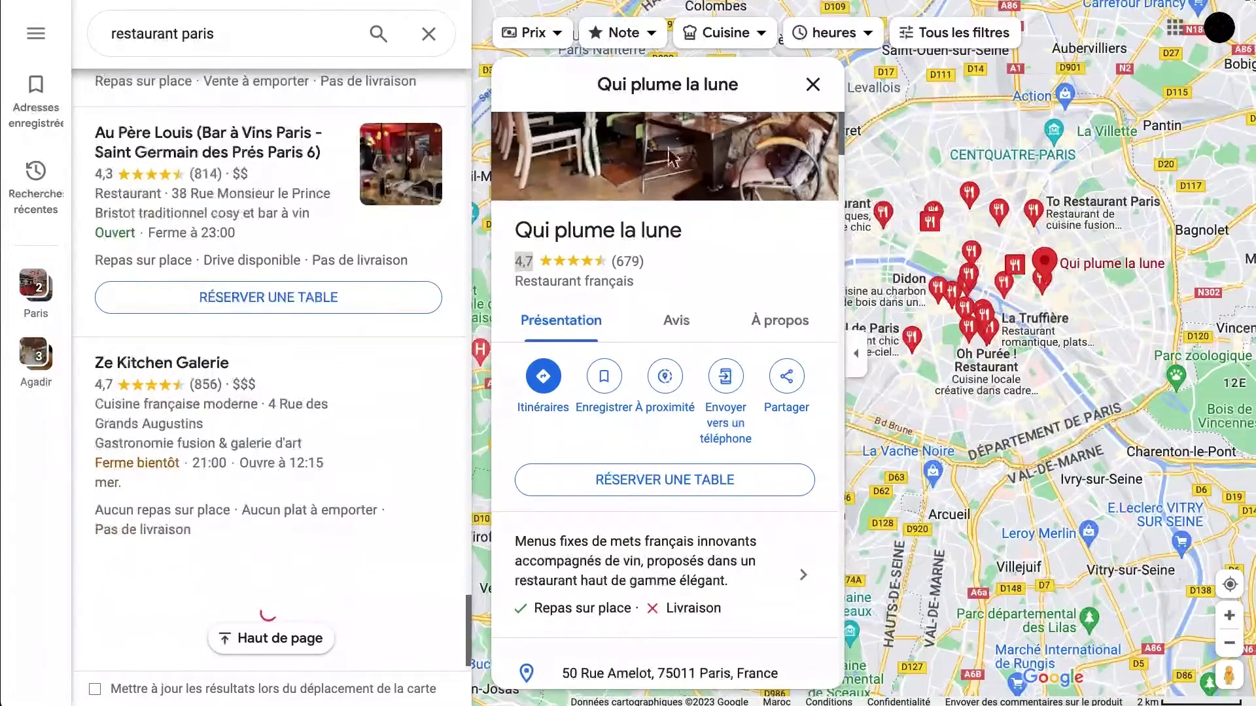
pyautogui.scroll(-1, 566, 405)
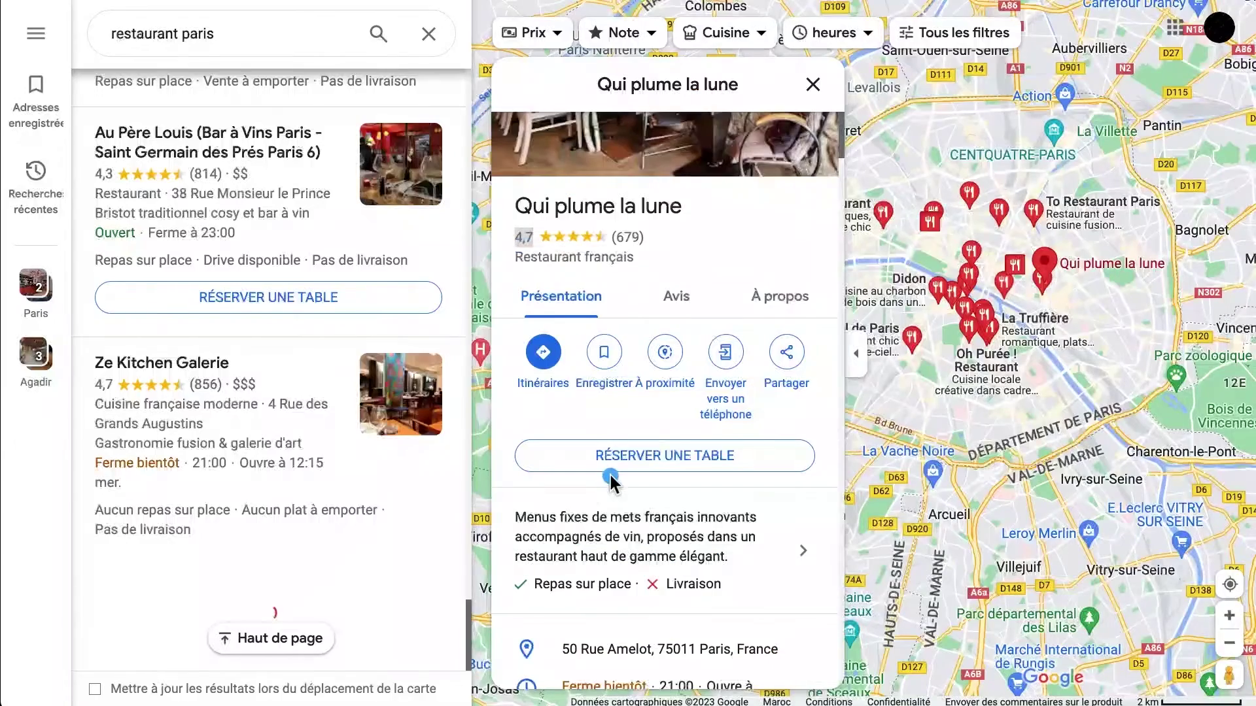
pyautogui.click(611, 475)
pyautogui.scroll(-5, 677, 471)
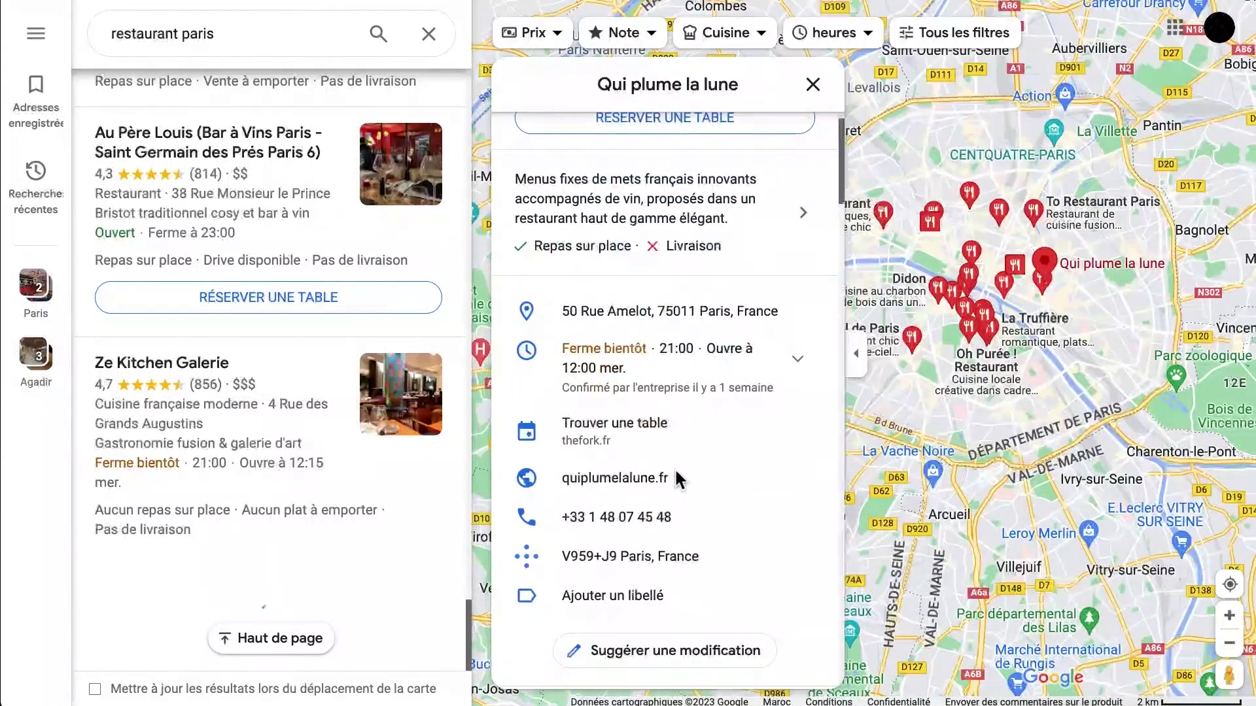
pyautogui.scroll(-1, 679, 480)
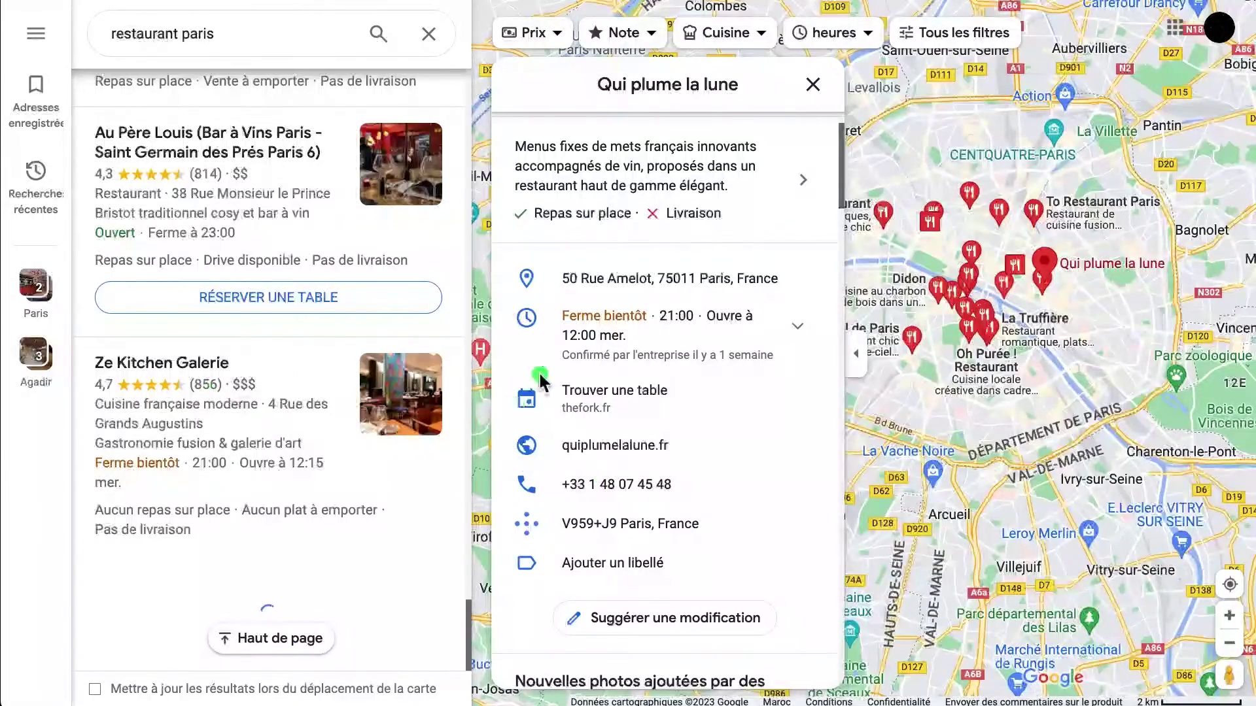
pyautogui.click(811, 85)
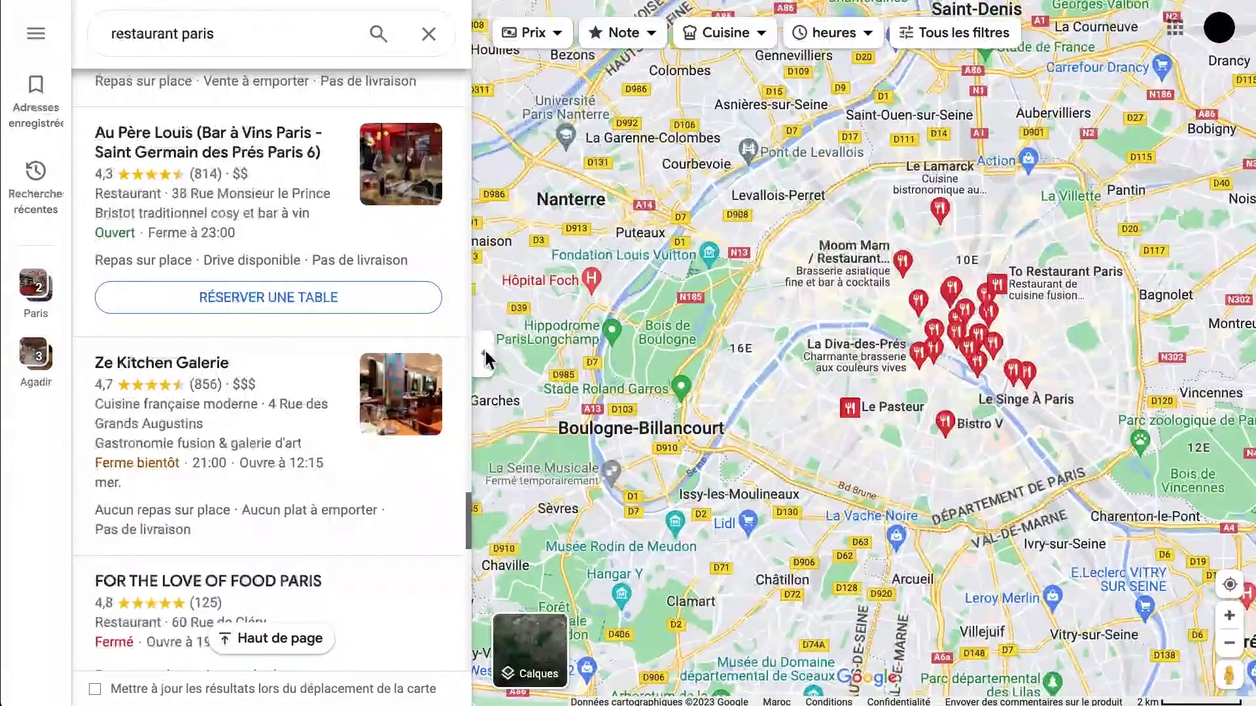
# Collapse the search results and shift the map to view the restaurant pins across Paris
pyautogui.click(487, 355)
pyautogui.moveTo(834, 192); pyautogui.dragTo(509, 382)
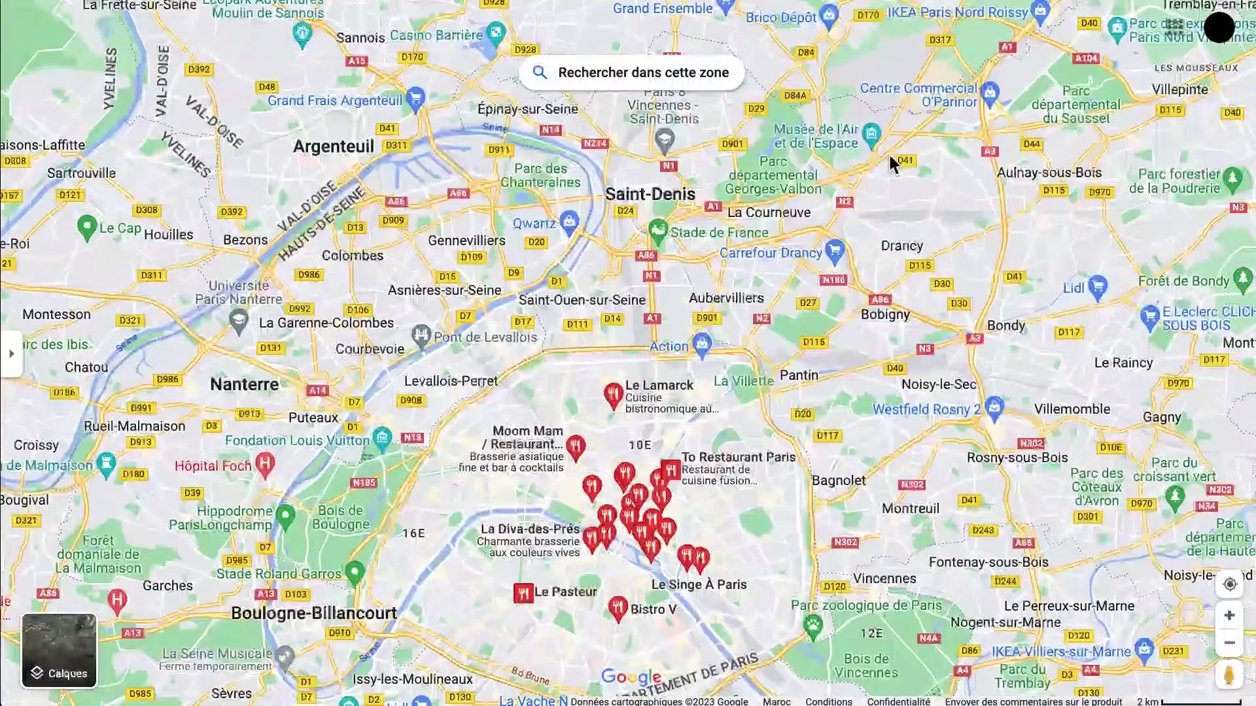
pyautogui.moveTo(525, 339)
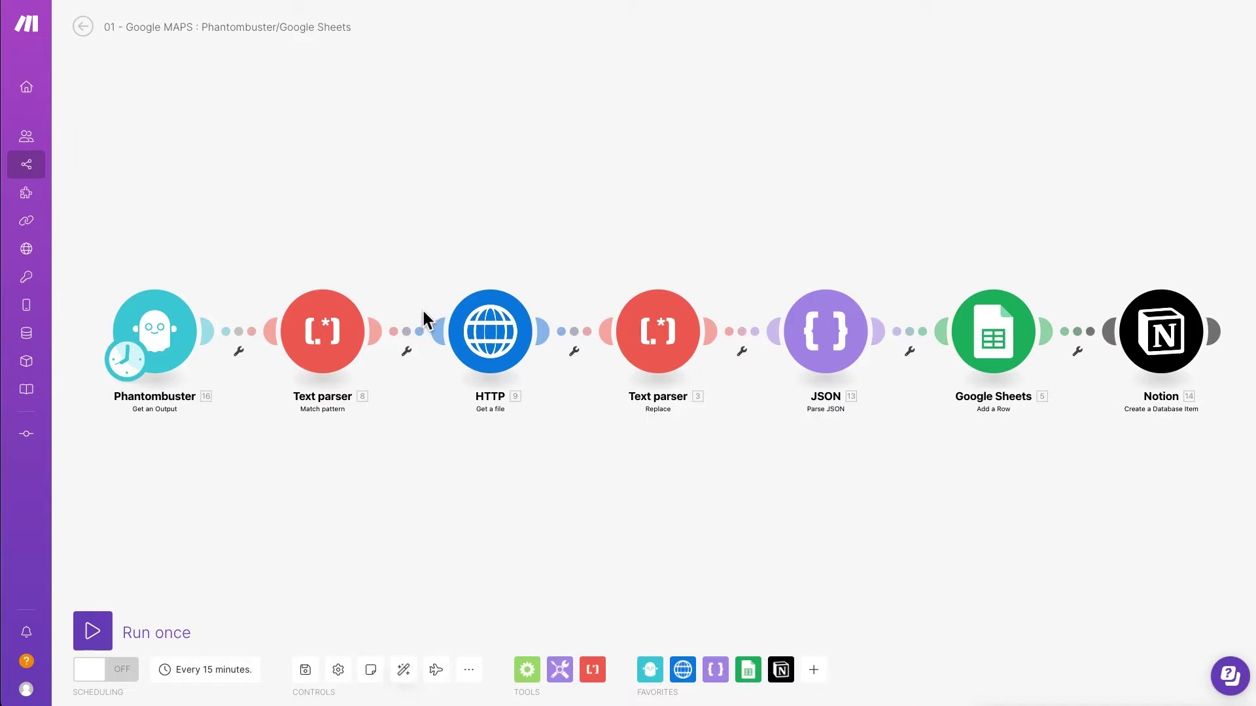
pyautogui.click(182, 320)
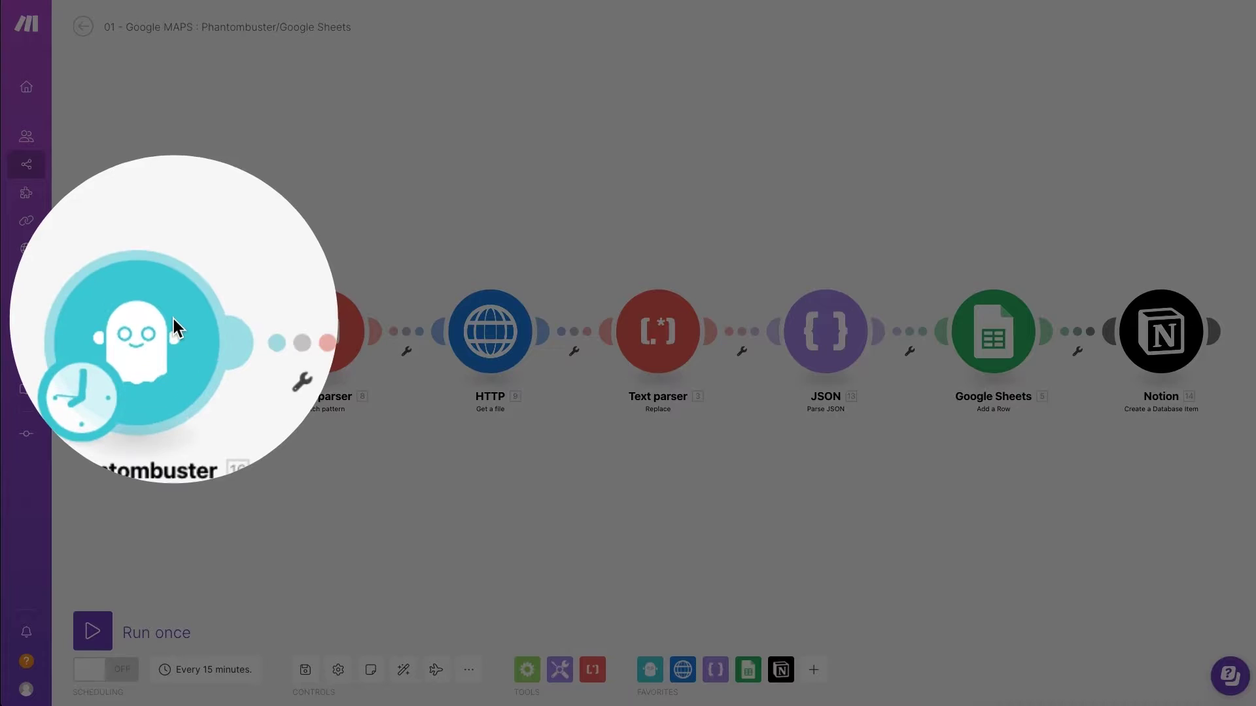
pyautogui.click(152, 329)
pyautogui.moveTo(144, 244)
pyautogui.mouseDown()
pyautogui.moveTo(379, 146)
pyautogui.moveTo(927, 238)
pyautogui.moveTo(948, 298)
pyautogui.mouseUp()
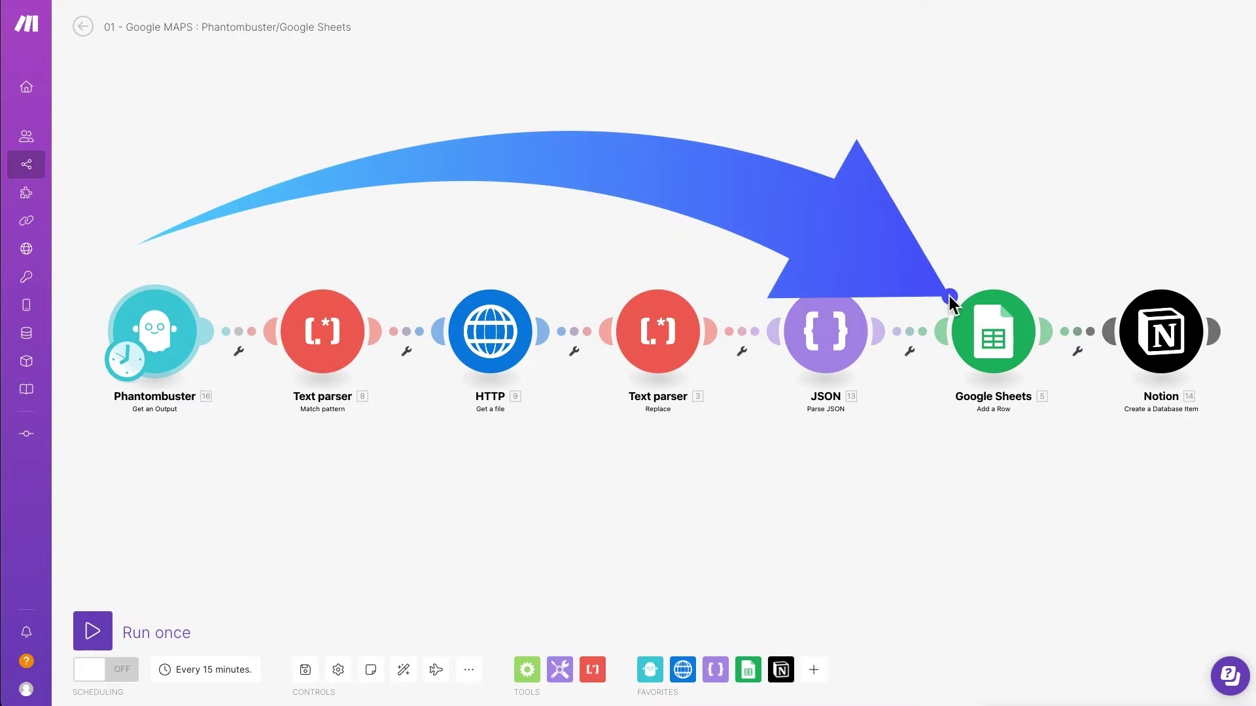
pyautogui.moveTo(713, 138)
pyautogui.mouseDown()
pyautogui.moveTo(841, 112)
pyautogui.moveTo(1156, 272)
pyautogui.mouseUp()
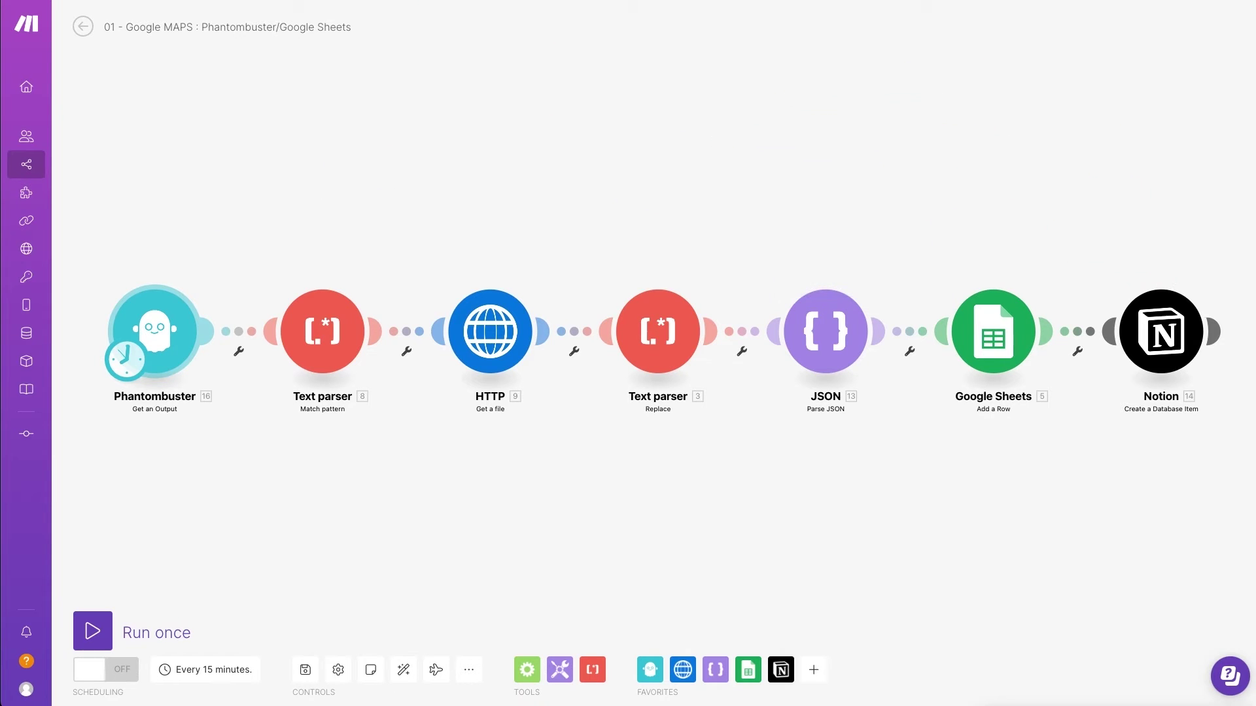
# Switch to the GOOGLE MAPS spreadsheet and the PHANTOM GOOGLE MAPS table in Notion to review the restaurant data columns
pyautogui.hotkey('ctrl', 'Tab')
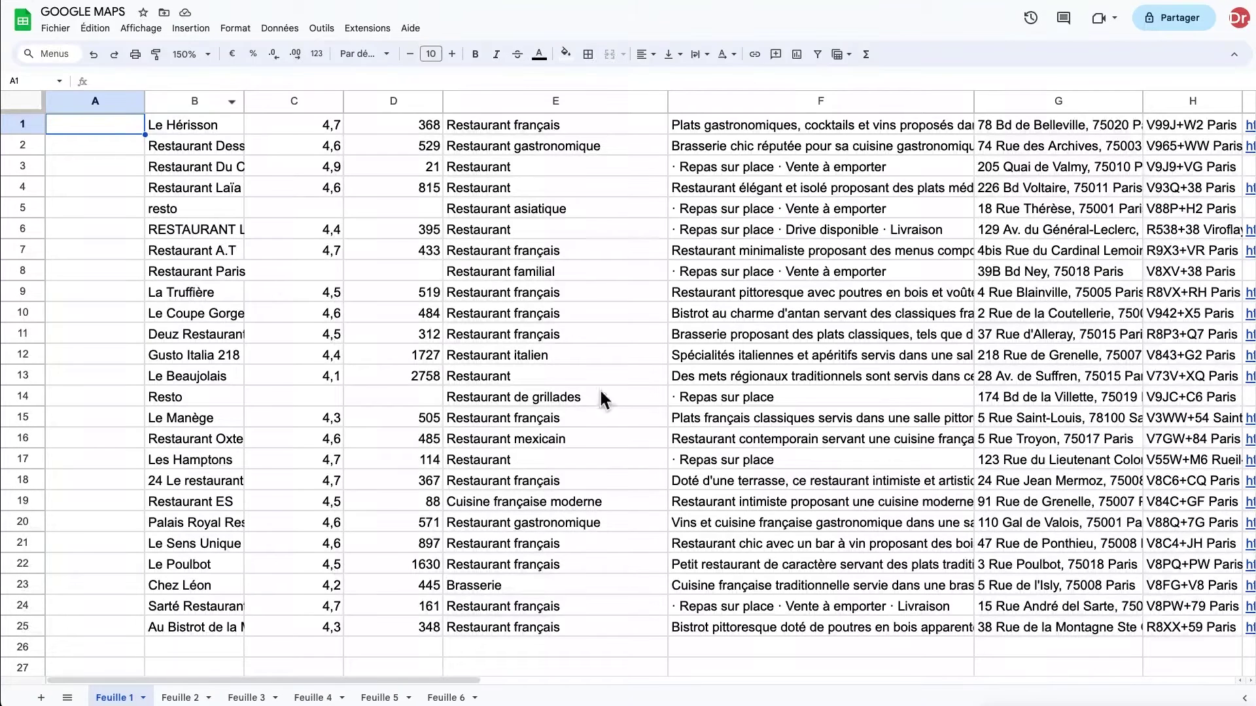
pyautogui.press('super+Tab')
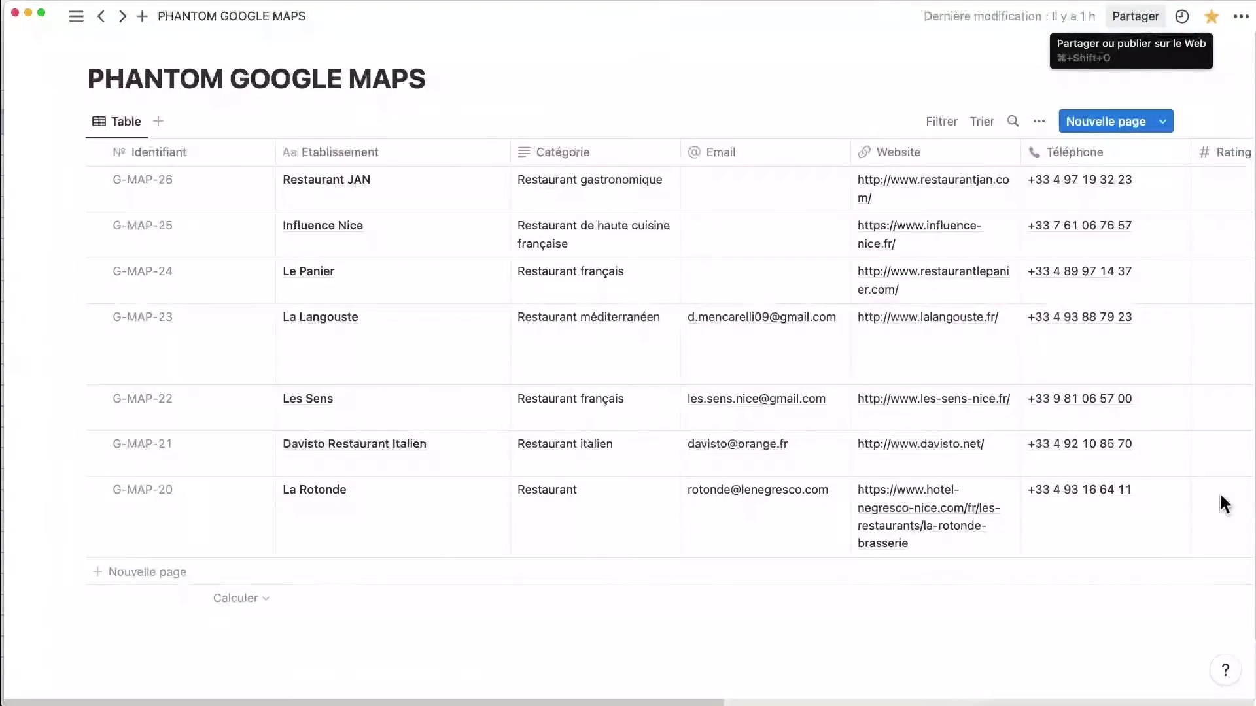
pyautogui.hscroll(2, 940, 353)
pyautogui.hscroll(10, 951, 357)
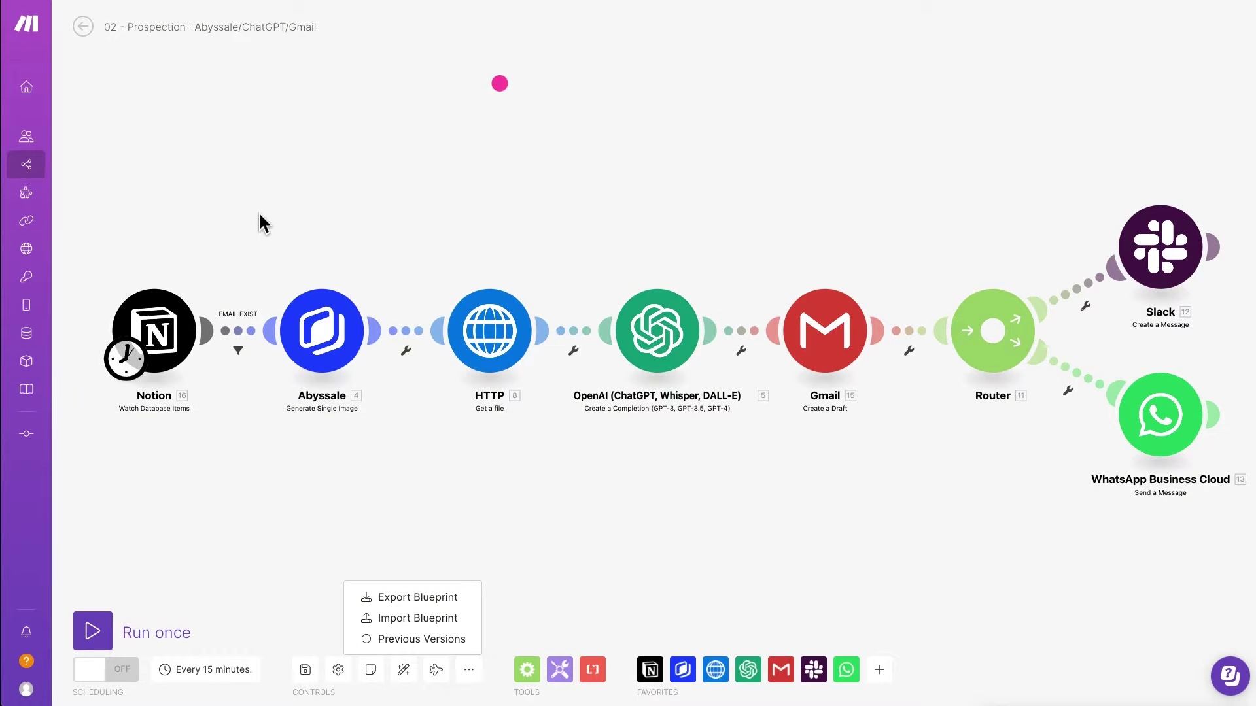
pyautogui.moveTo(132, 254)
pyautogui.mouseDown()
pyautogui.moveTo(232, 186)
pyautogui.moveTo(312, 268)
pyautogui.mouseUp()
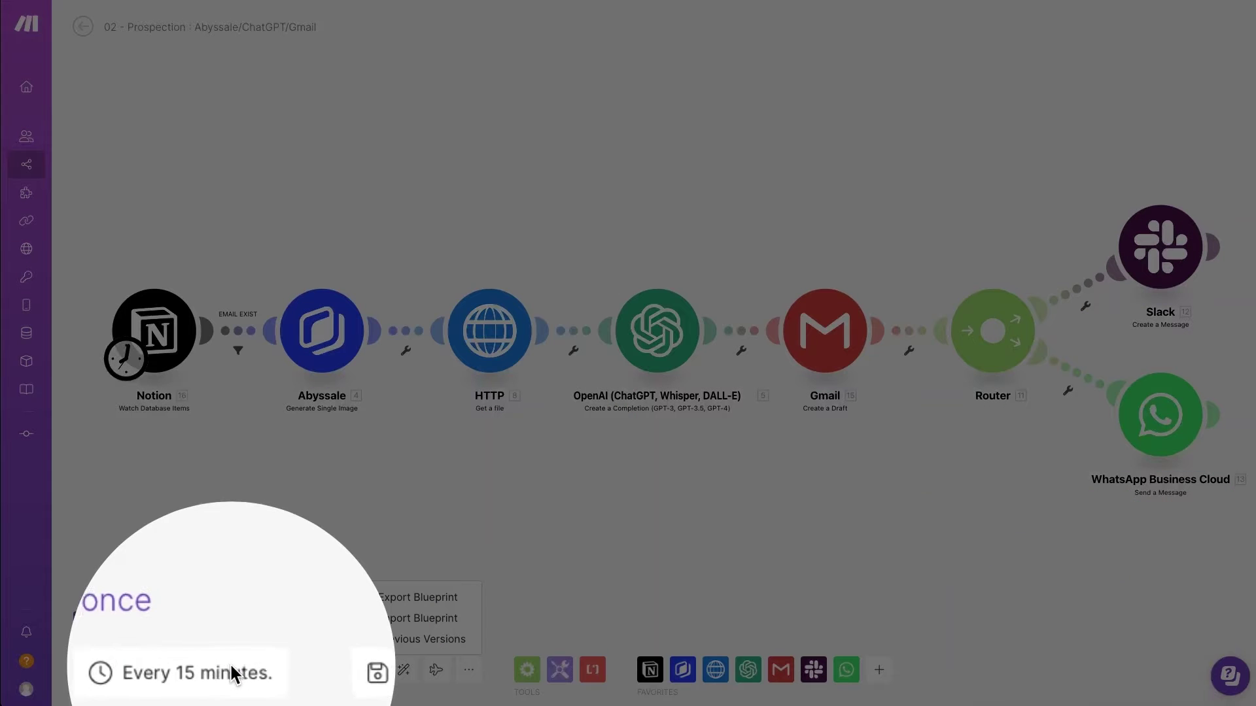
pyautogui.click(198, 679)
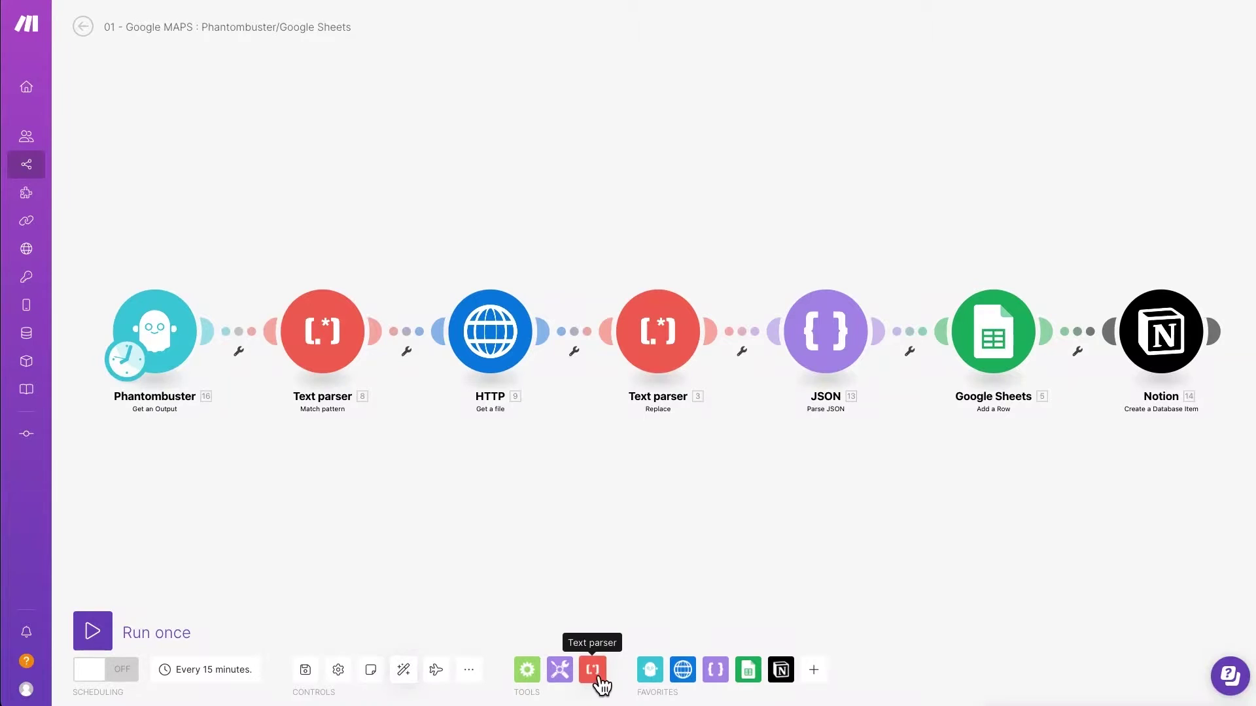
pyautogui.click(471, 673)
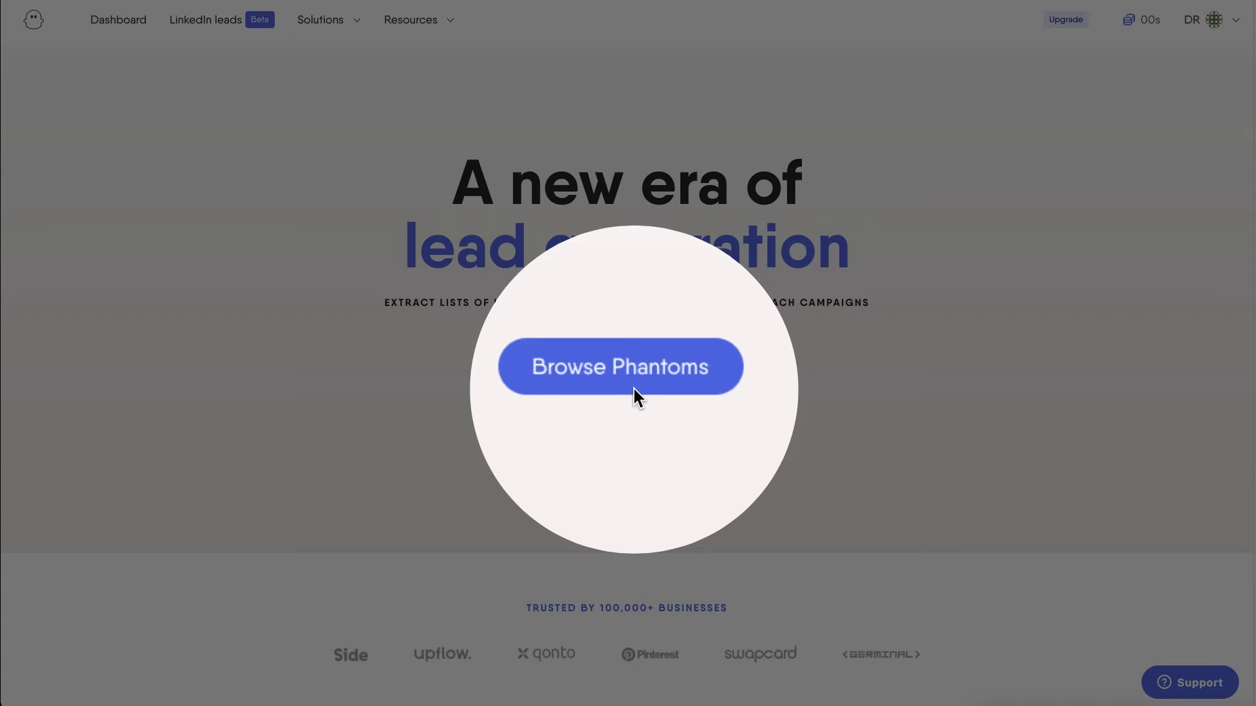
pyautogui.click(634, 388)
pyautogui.click(1120, 489)
pyautogui.click(998, 371)
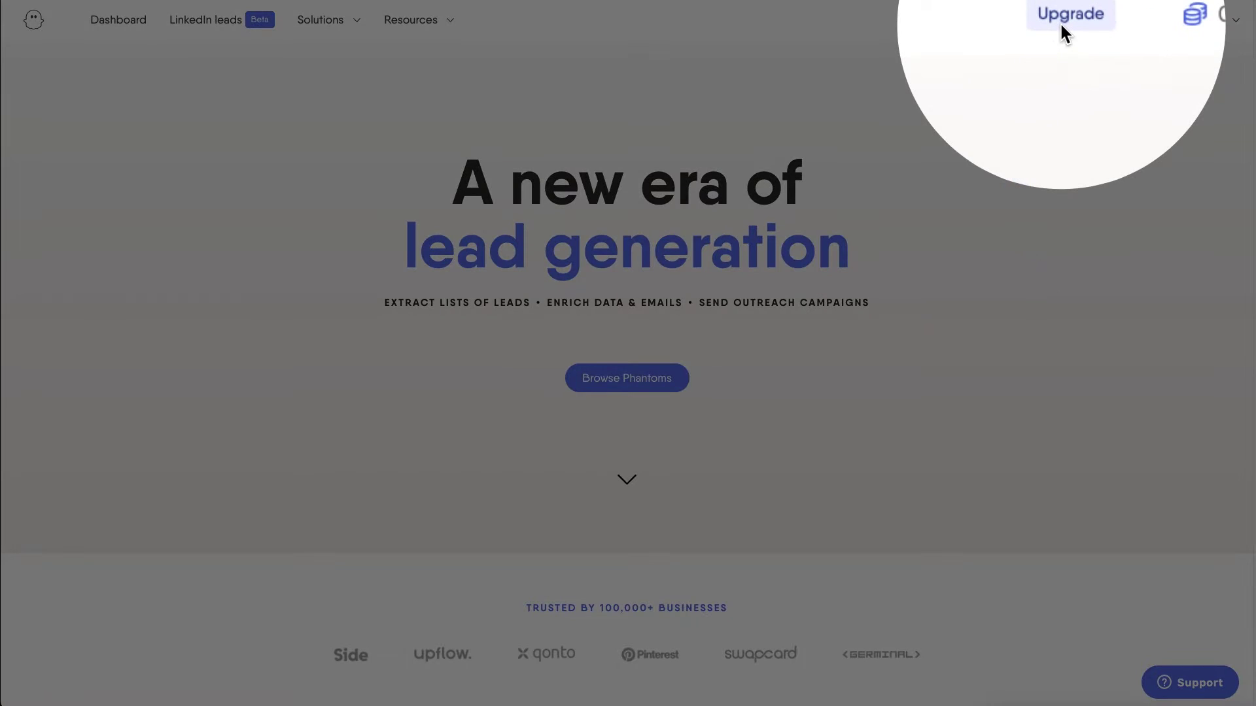
pyautogui.click(1060, 24)
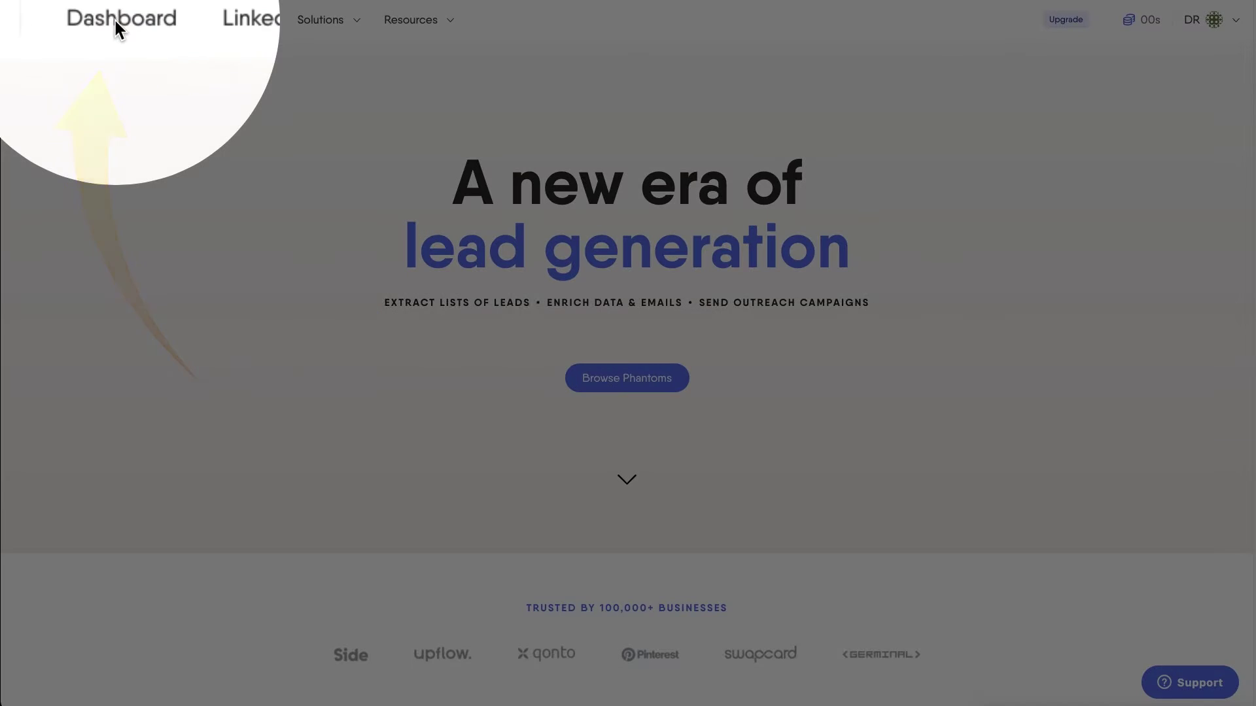
# Read through the PhantomBuster home page, including the section on sending outreach campaigns
pyautogui.scroll(-18, 916, 501)
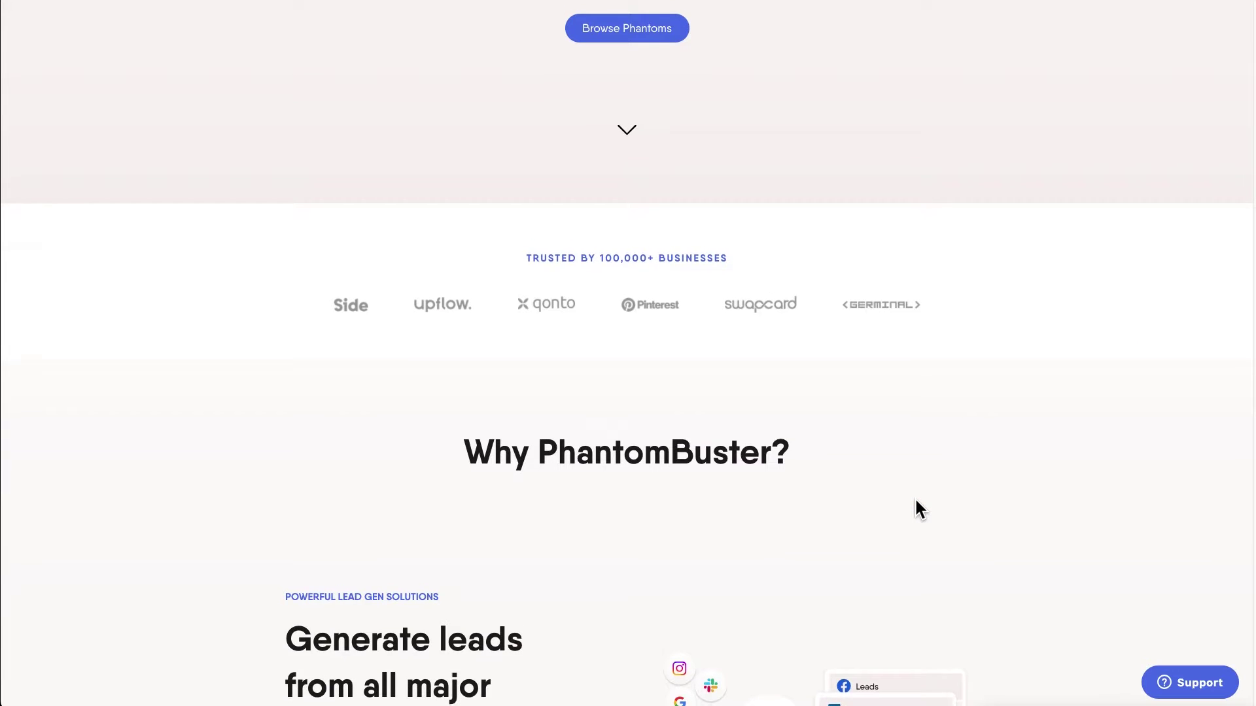
pyautogui.scroll(-17, 916, 503)
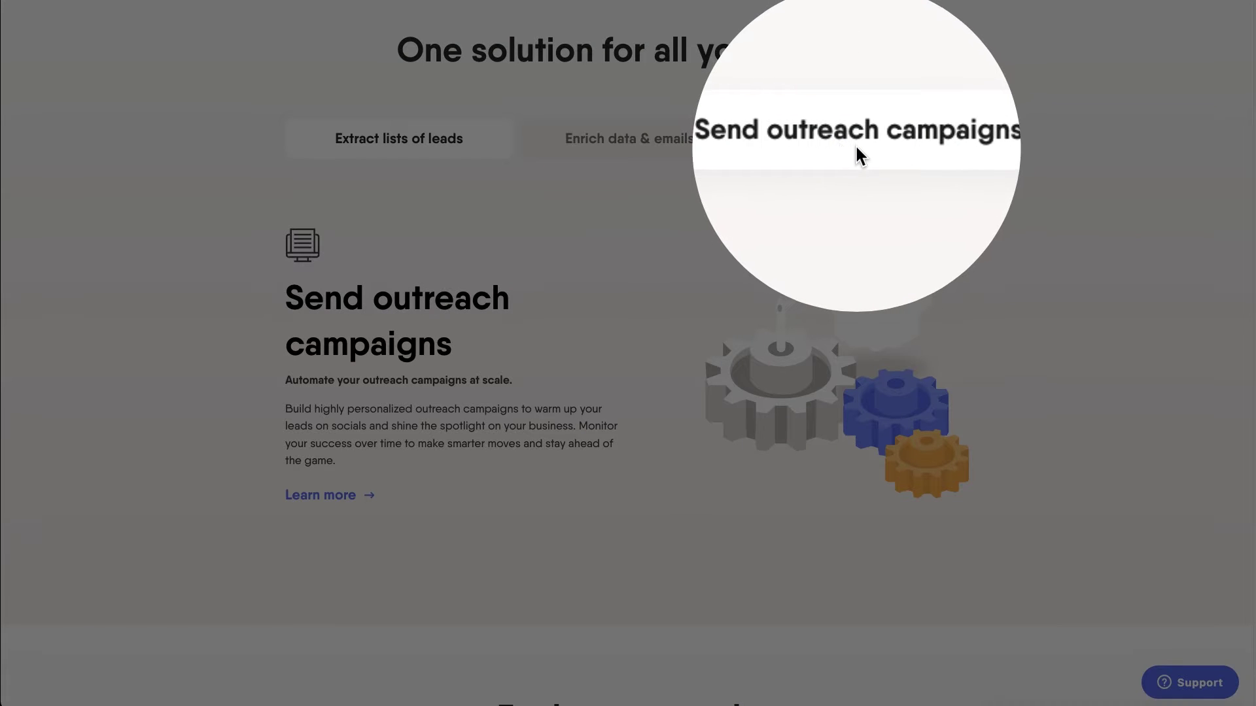
pyautogui.click(859, 155)
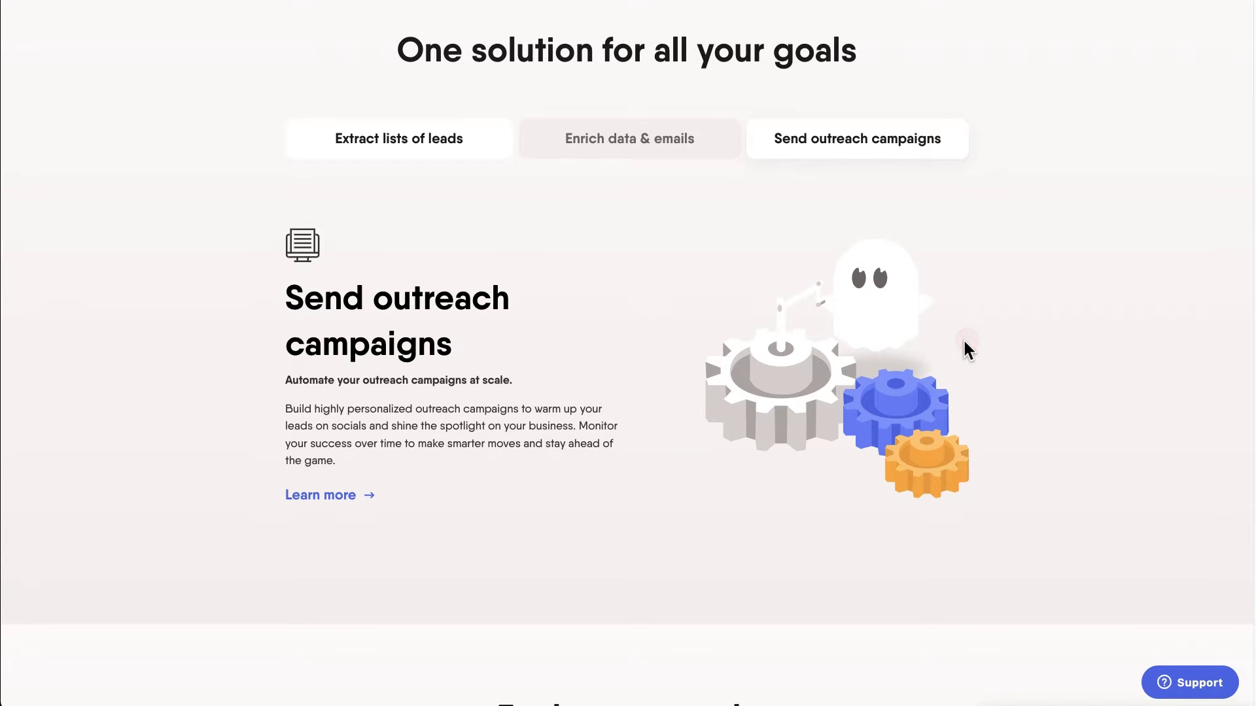
pyautogui.scroll(-10, 959, 356)
pyautogui.scroll(15, 952, 364)
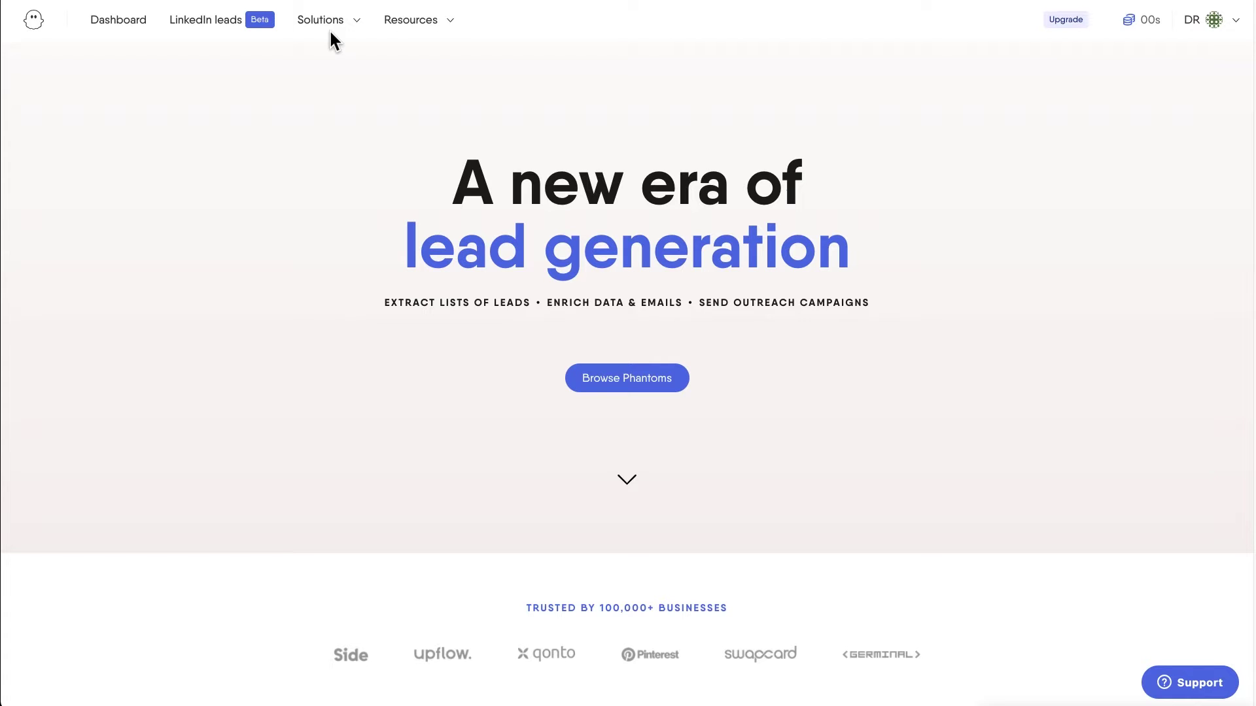
# Open the catalogue of all solutions and look through its filters and featured Phantoms and Flows
pyautogui.moveTo(322, 22)
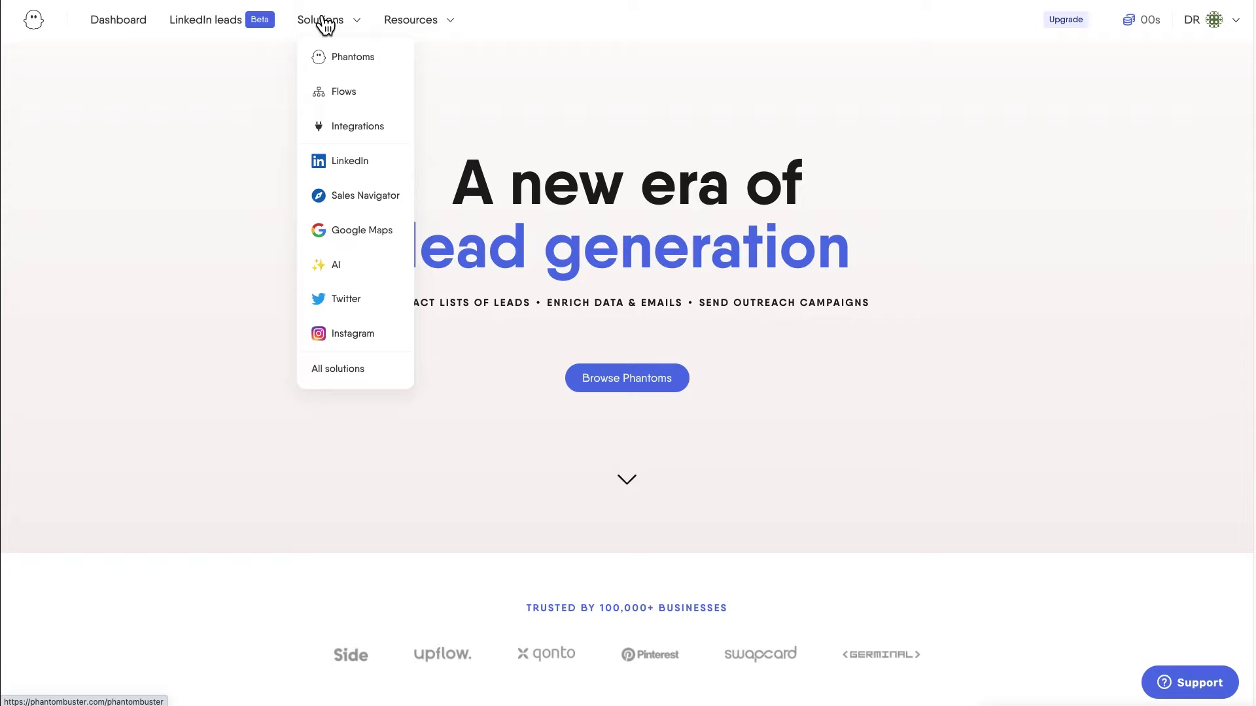
pyautogui.click(359, 379)
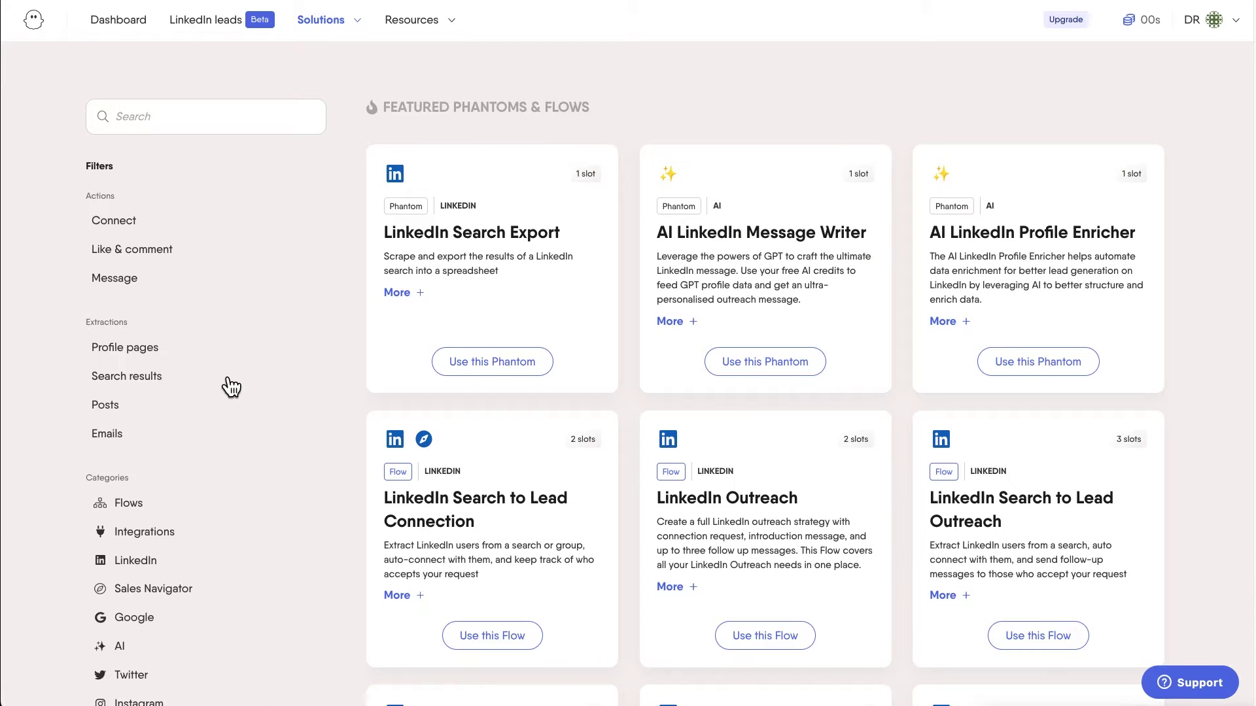
pyautogui.scroll(-5, 231, 386)
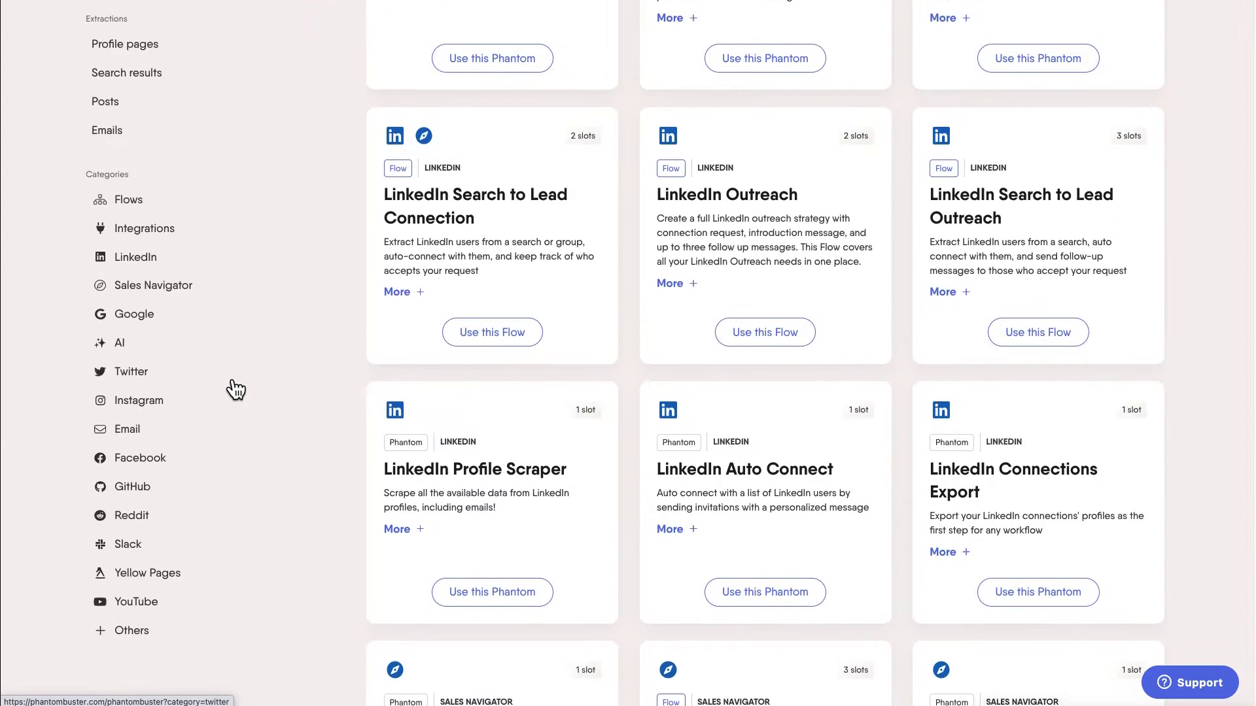
pyautogui.scroll(3, 235, 390)
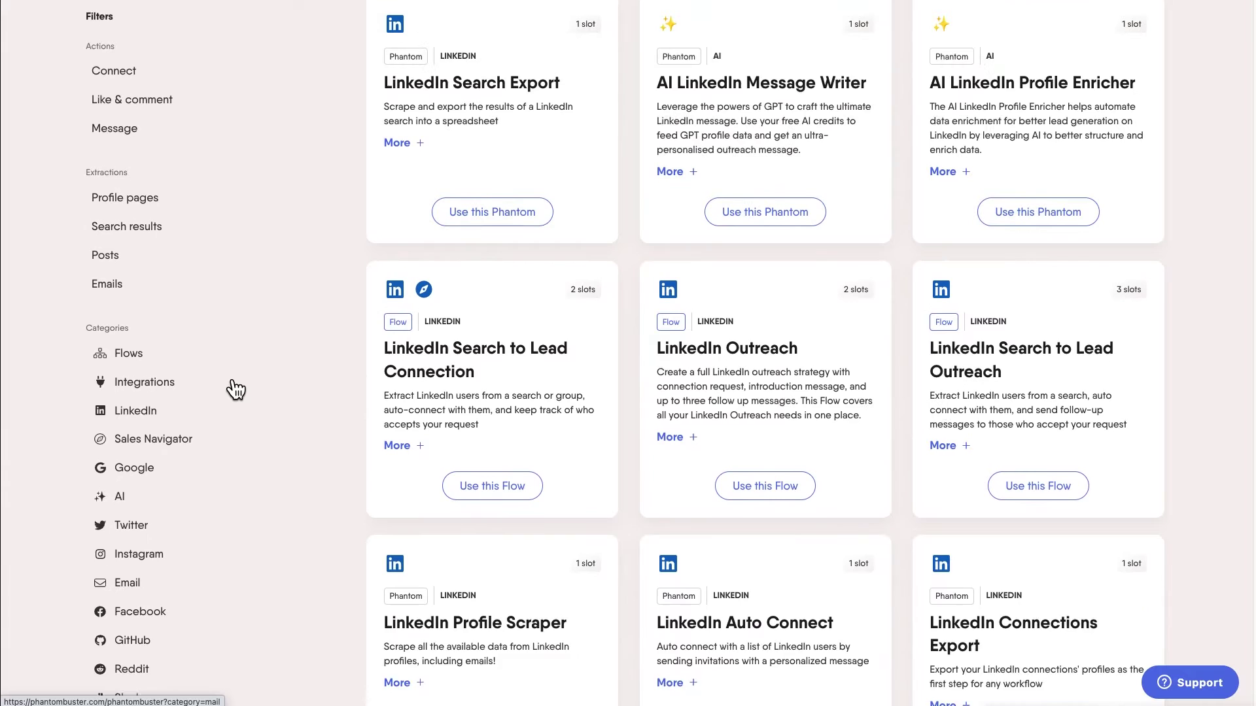
pyautogui.scroll(2, 236, 386)
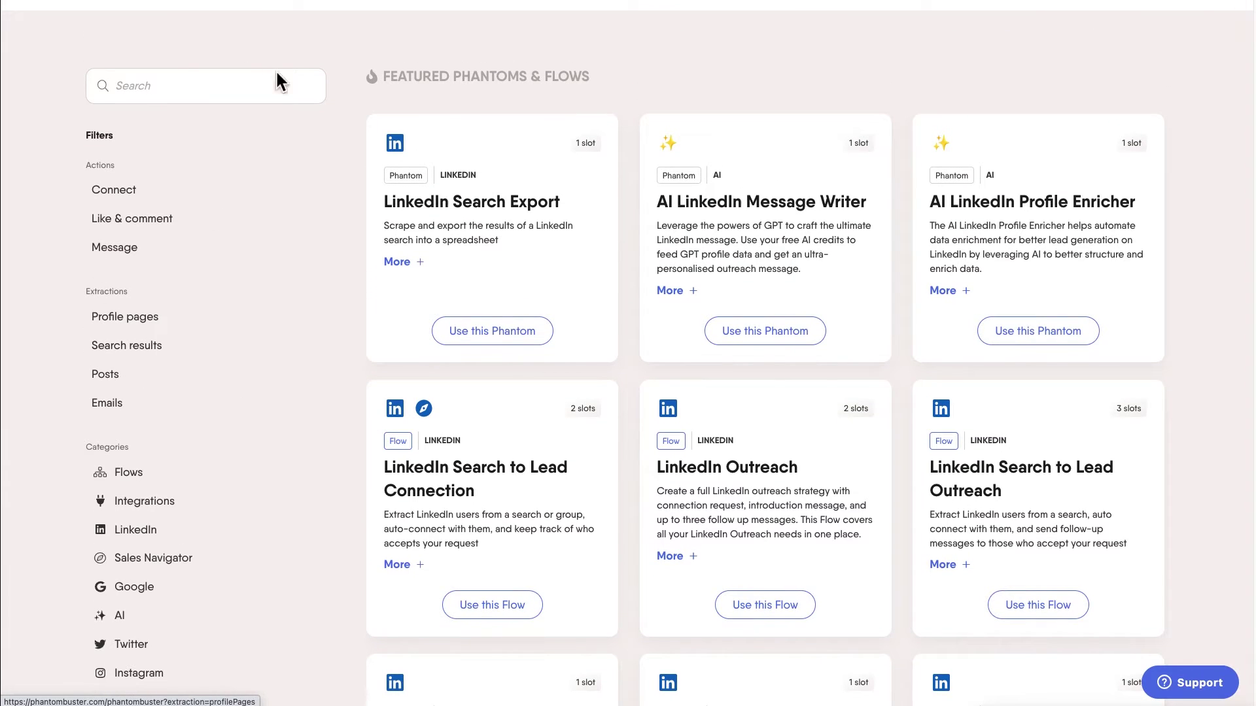
pyautogui.scroll(-6, 247, 351)
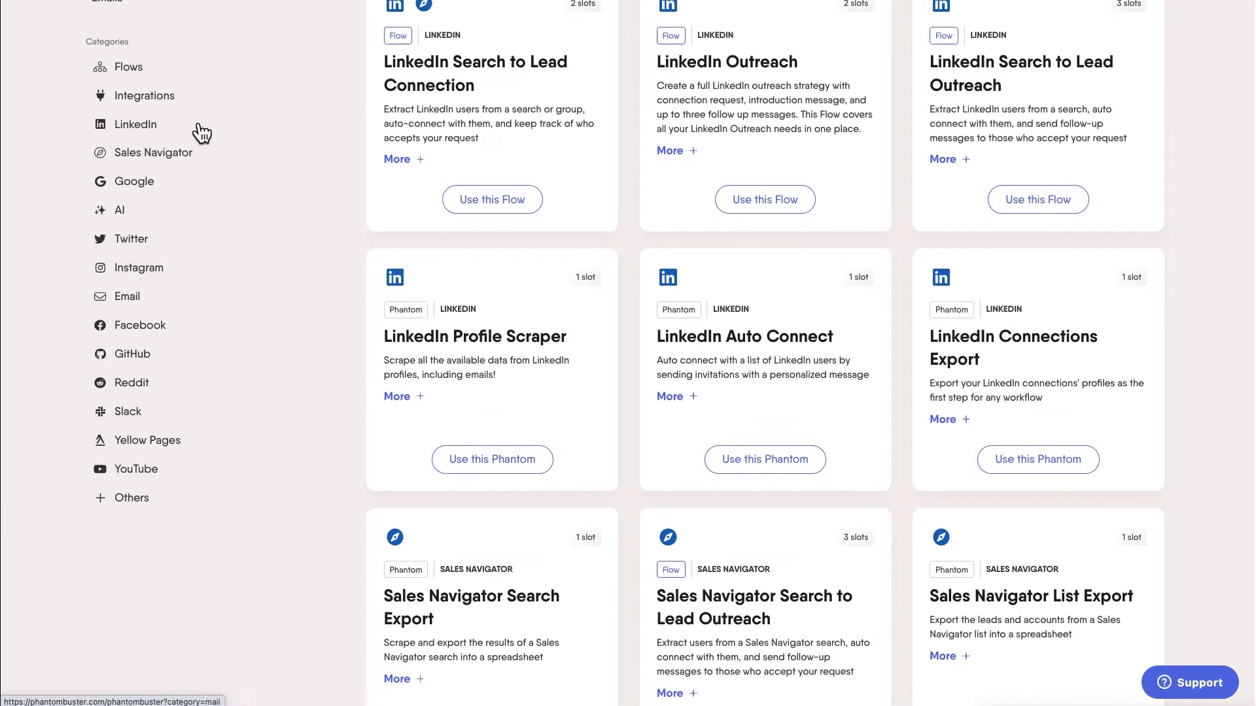
# Filter the catalogue to the Google category and view its Flows and Phantoms
pyautogui.click(212, 198)
pyautogui.click(176, 29)
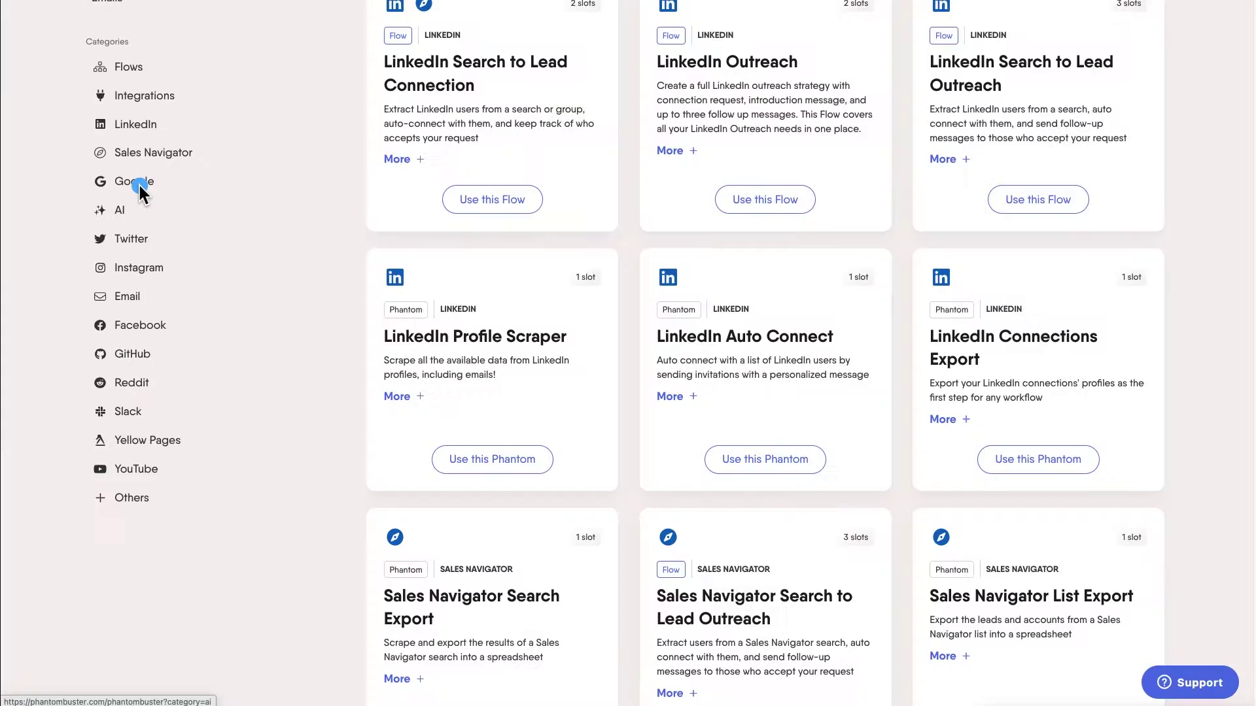
pyautogui.click(140, 182)
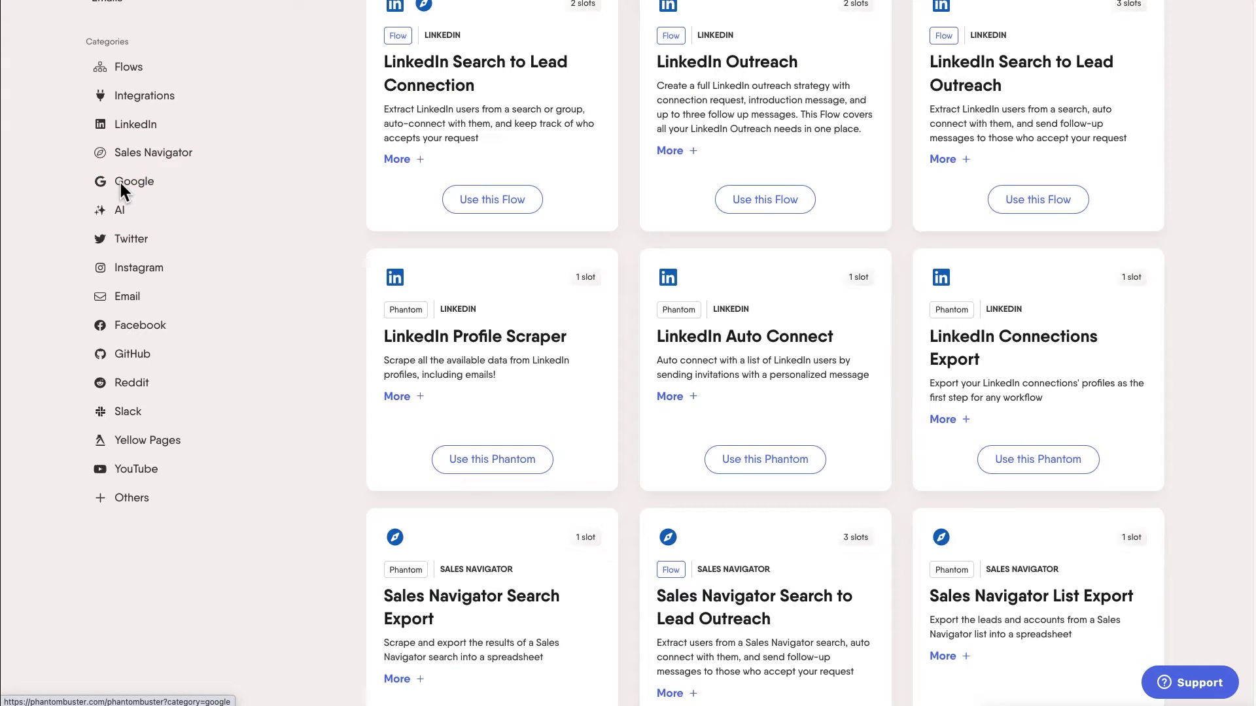
pyautogui.click(133, 181)
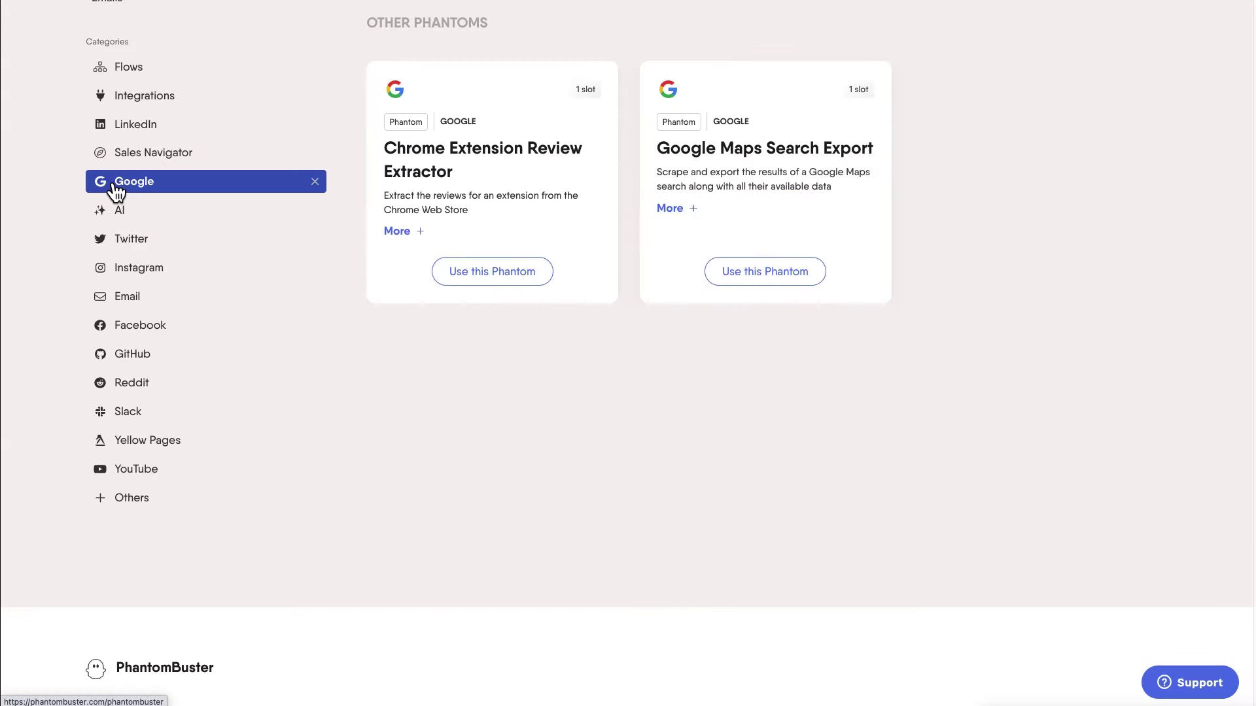
pyautogui.scroll(5, 552, 315)
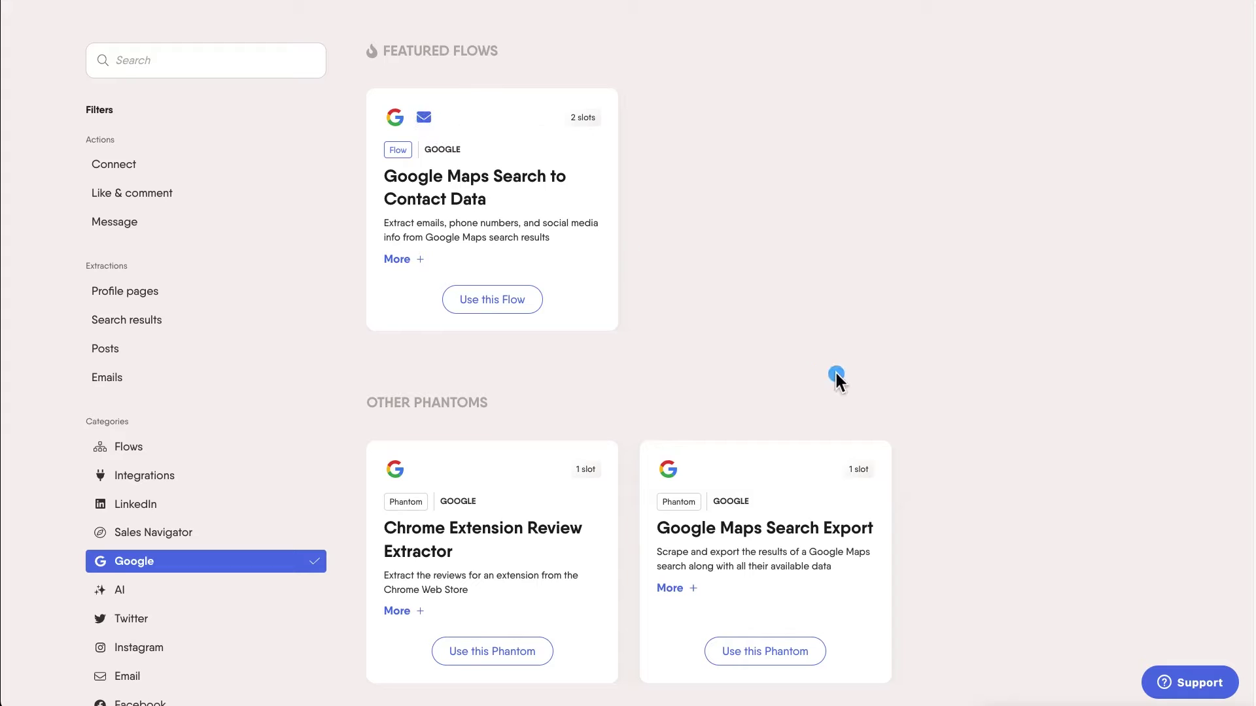
pyautogui.click(830, 186)
pyautogui.moveTo(377, 168)
pyautogui.mouseDown()
pyautogui.moveTo(597, 169)
pyautogui.moveTo(555, 159)
pyautogui.mouseUp()
pyautogui.moveTo(862, 335)
pyautogui.mouseDown()
pyautogui.moveTo(474, 444)
pyautogui.moveTo(469, 459)
pyautogui.mouseUp()
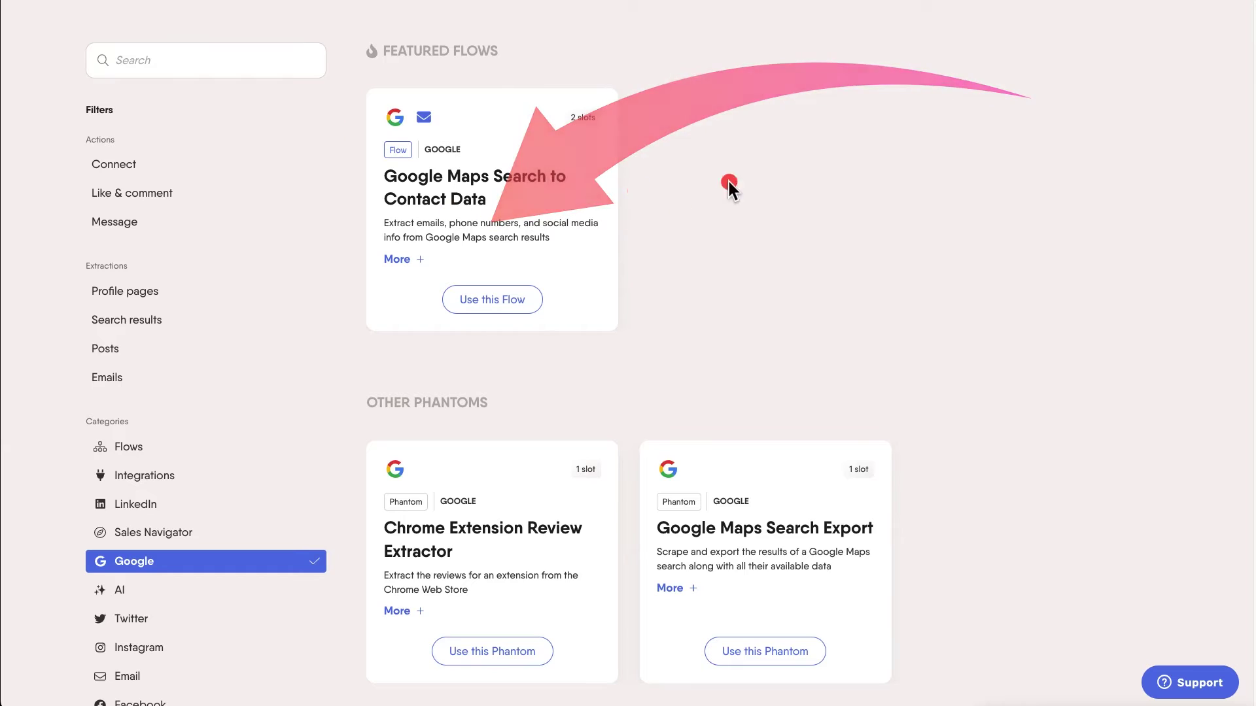
# Try to use the Google Maps Search to Contact Data flow and dismiss the upgrade offer
pyautogui.click(518, 302)
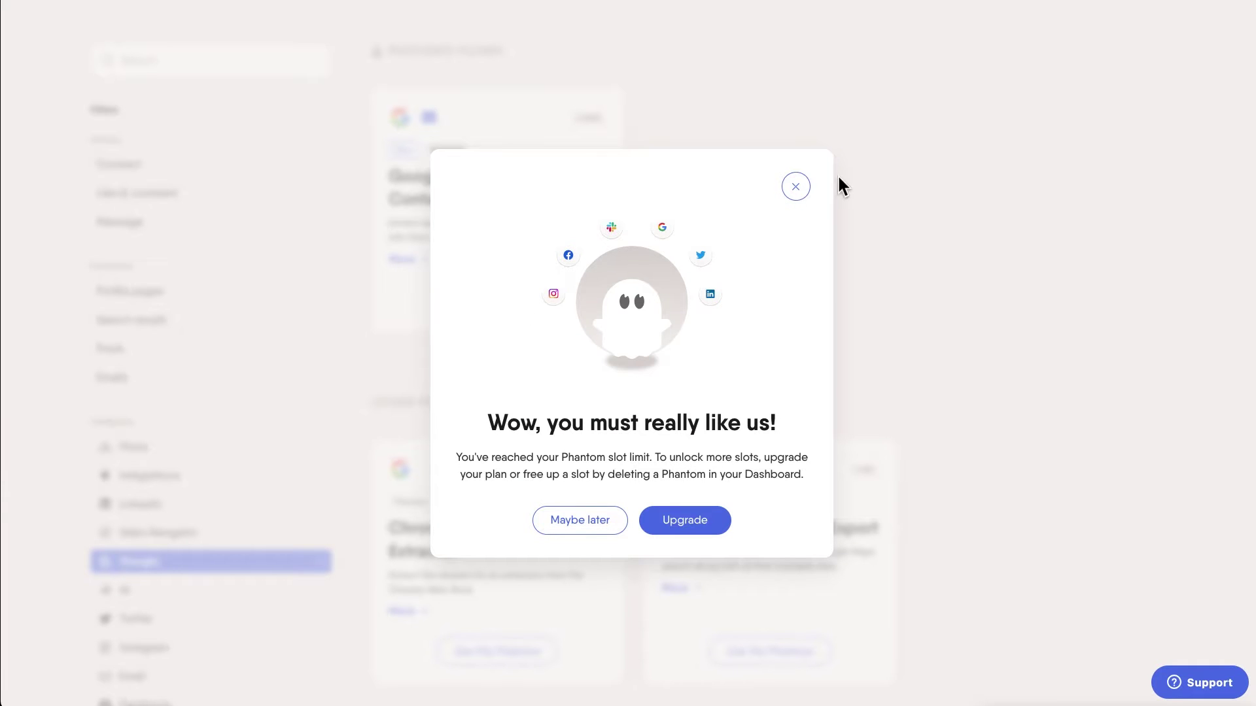
pyautogui.click(796, 187)
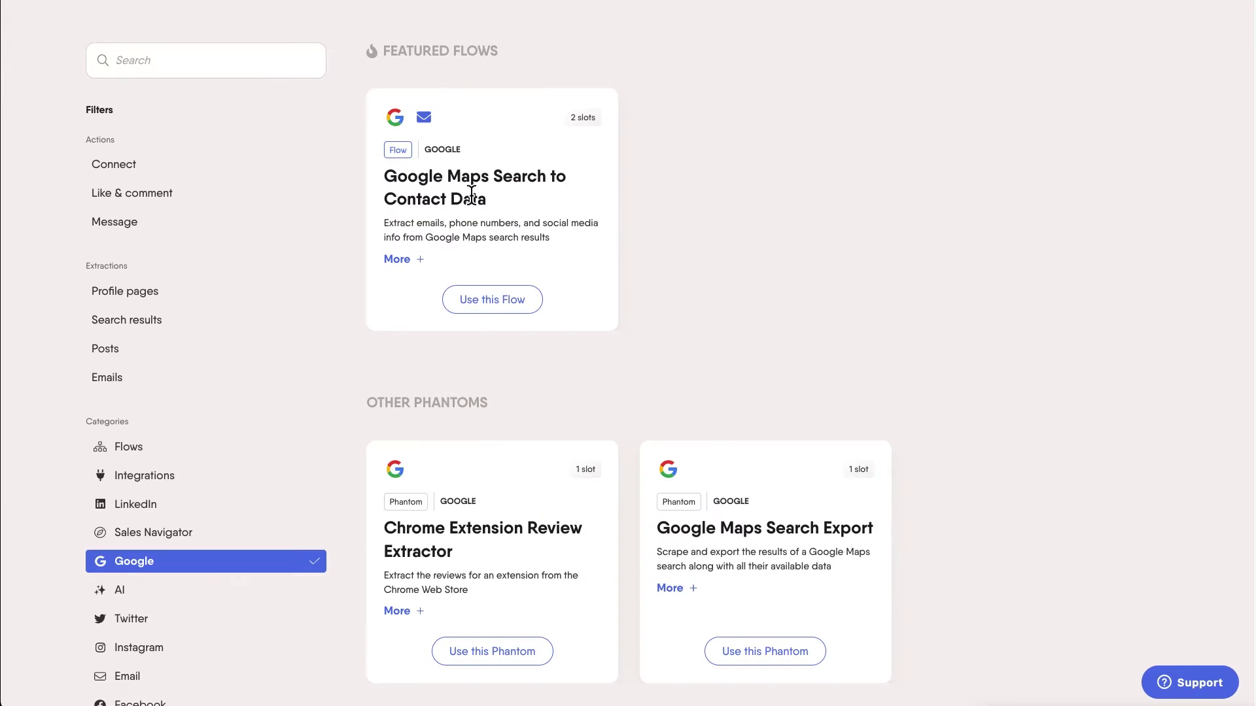
# Open the details page of the Google Maps Search to Contact Data flow and read its overview, benefits and result-limit note
pyautogui.click(404, 252)
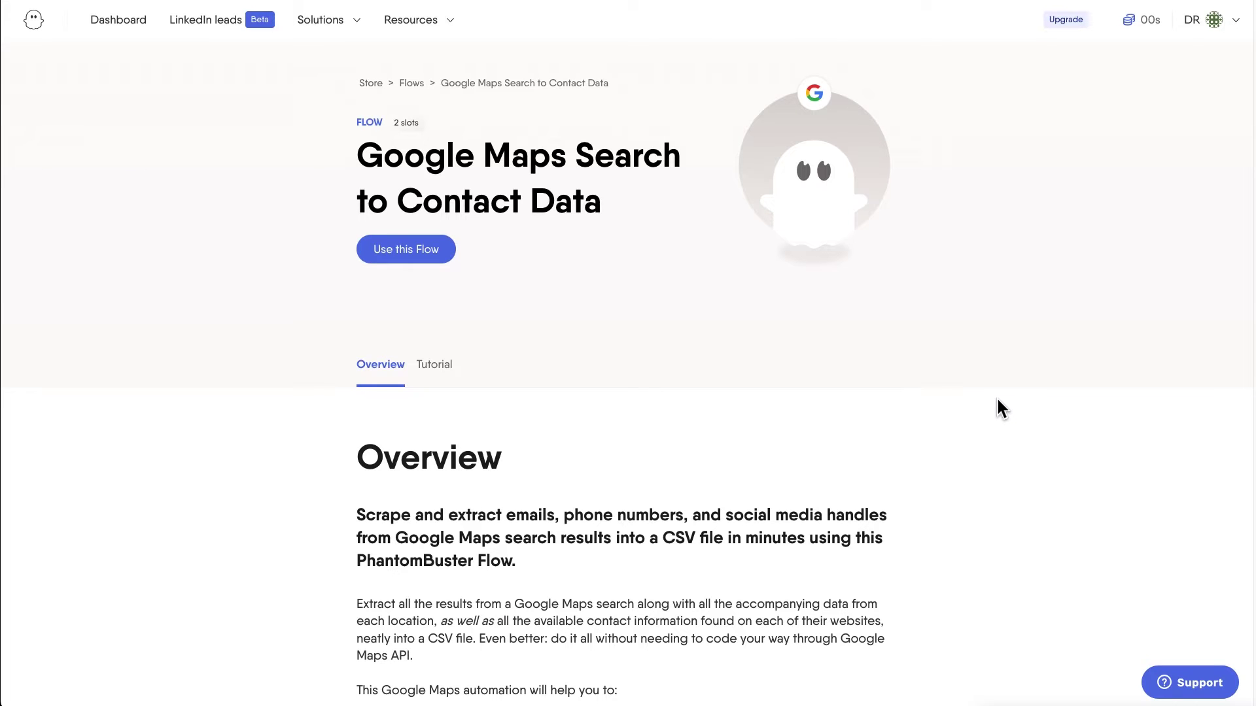
pyautogui.moveTo(346, 154); pyautogui.dragTo(670, 220)
pyautogui.click(670, 219)
pyautogui.scroll(-5, 543, 343)
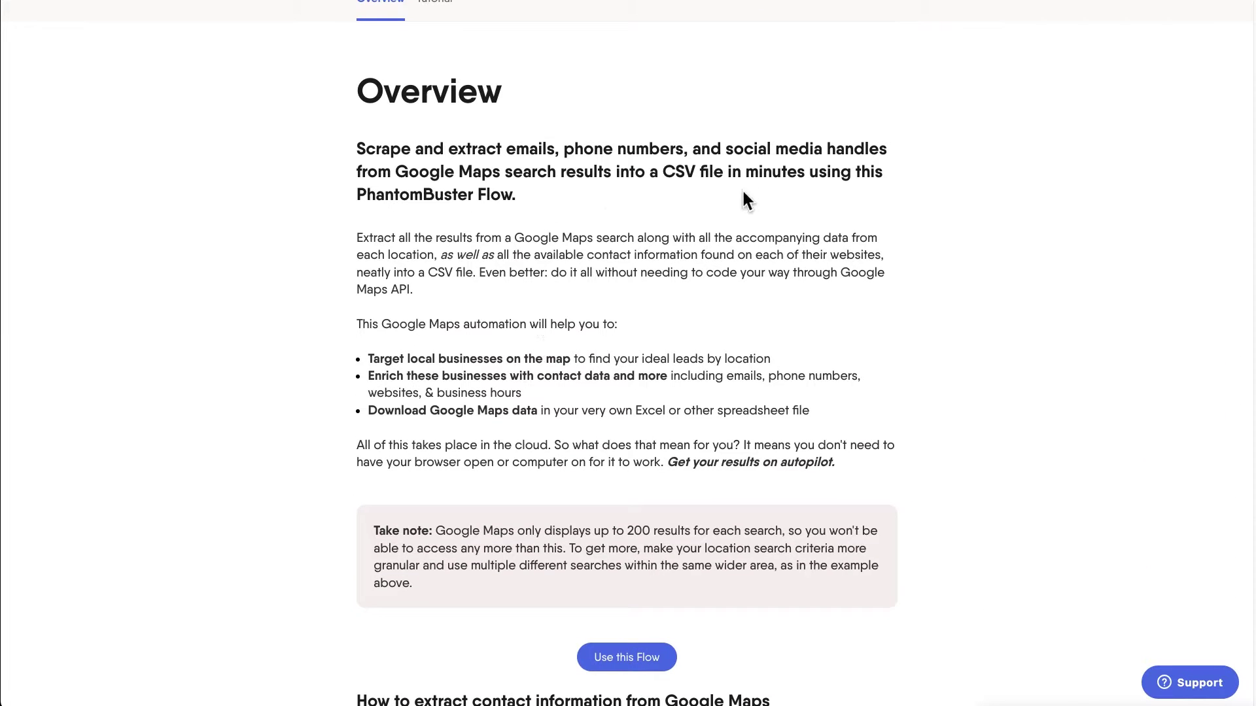
pyautogui.click(373, 172)
pyautogui.moveTo(373, 172); pyautogui.dragTo(460, 172)
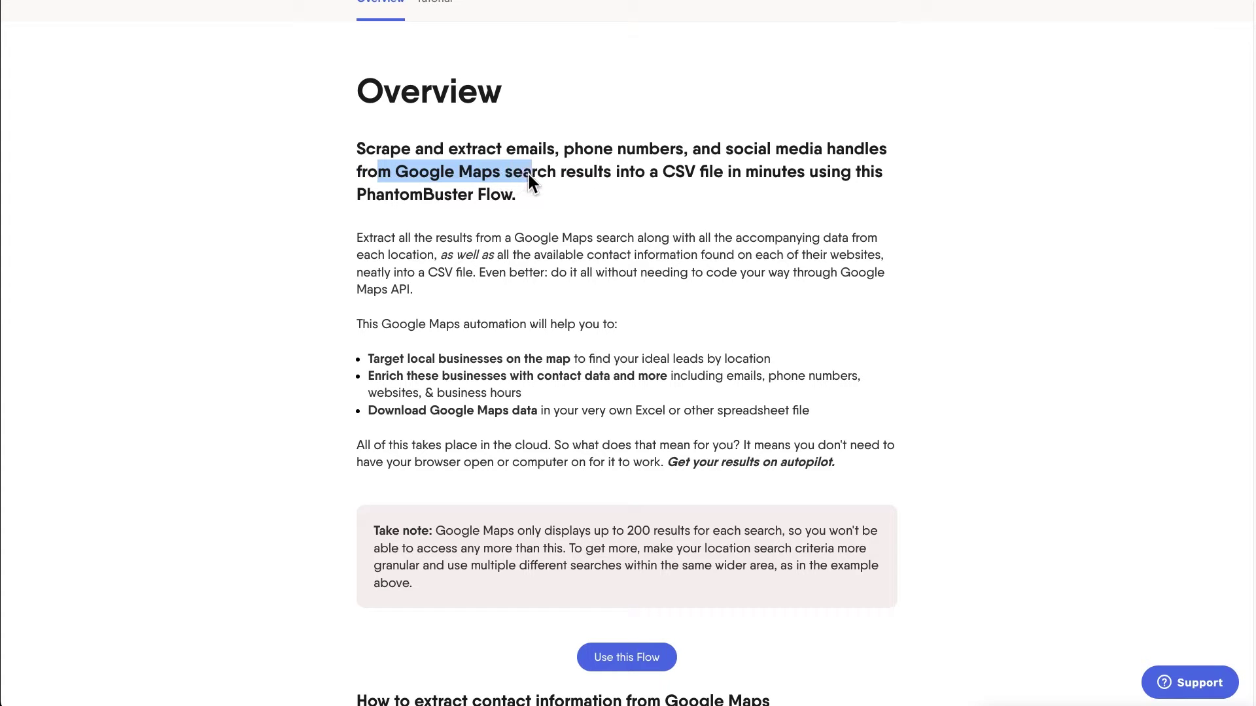
pyautogui.moveTo(528, 174); pyautogui.dragTo(673, 174)
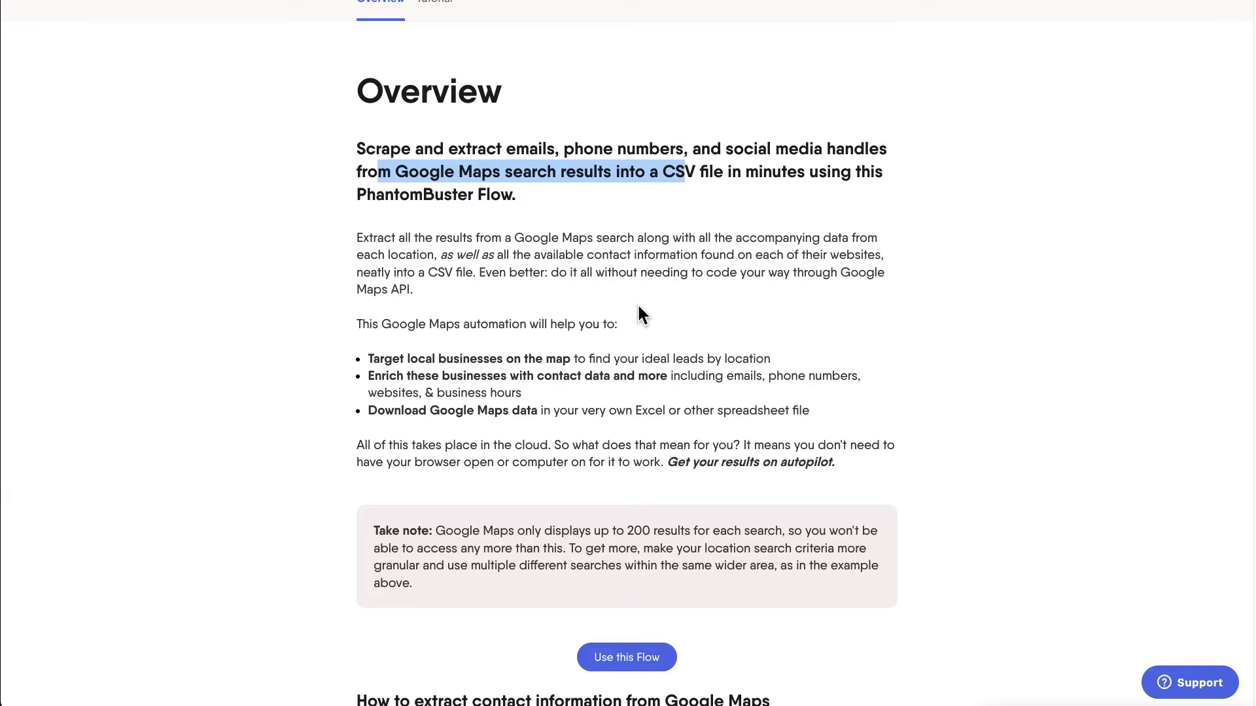
pyautogui.scroll(-2, 637, 304)
pyautogui.click(368, 272)
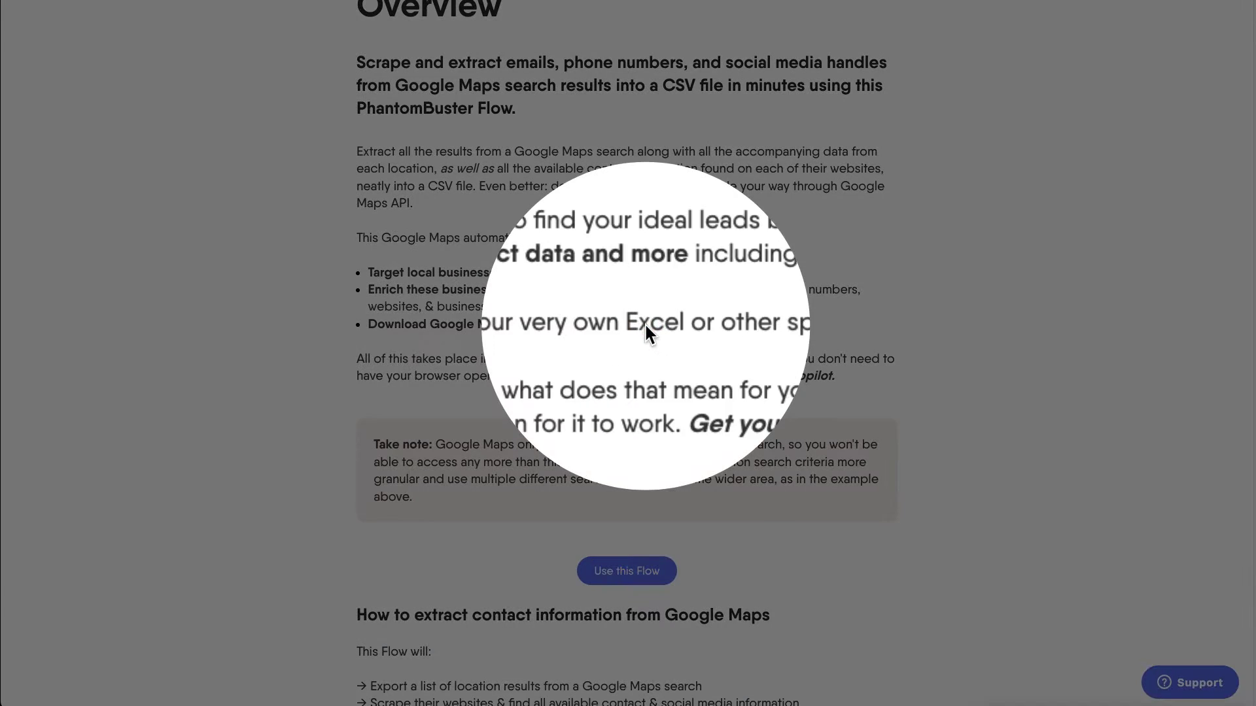
pyautogui.click(644, 323)
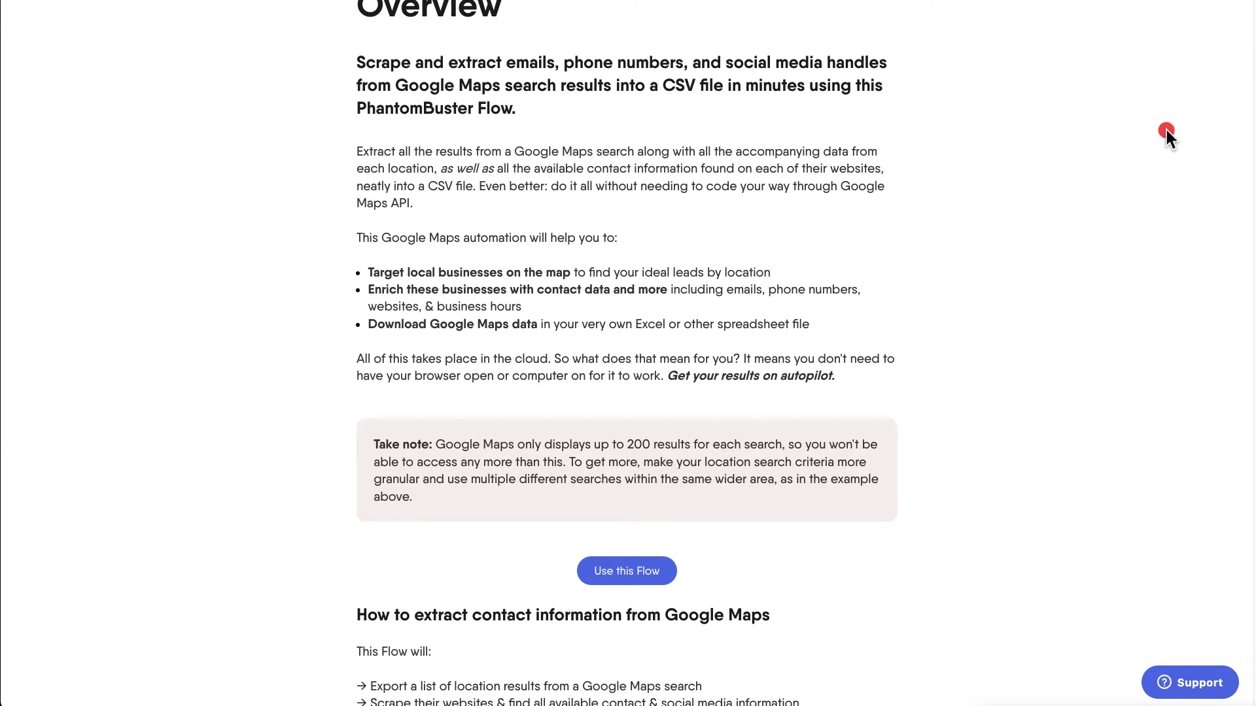
pyautogui.moveTo(1167, 129); pyautogui.dragTo(956, 154)
# Read the rest of the flow's page, including the setup steps, targeting tips, campaign monitoring and related Phantoms
pyautogui.scroll(-5, 975, 485)
pyautogui.scroll(-2, 976, 485)
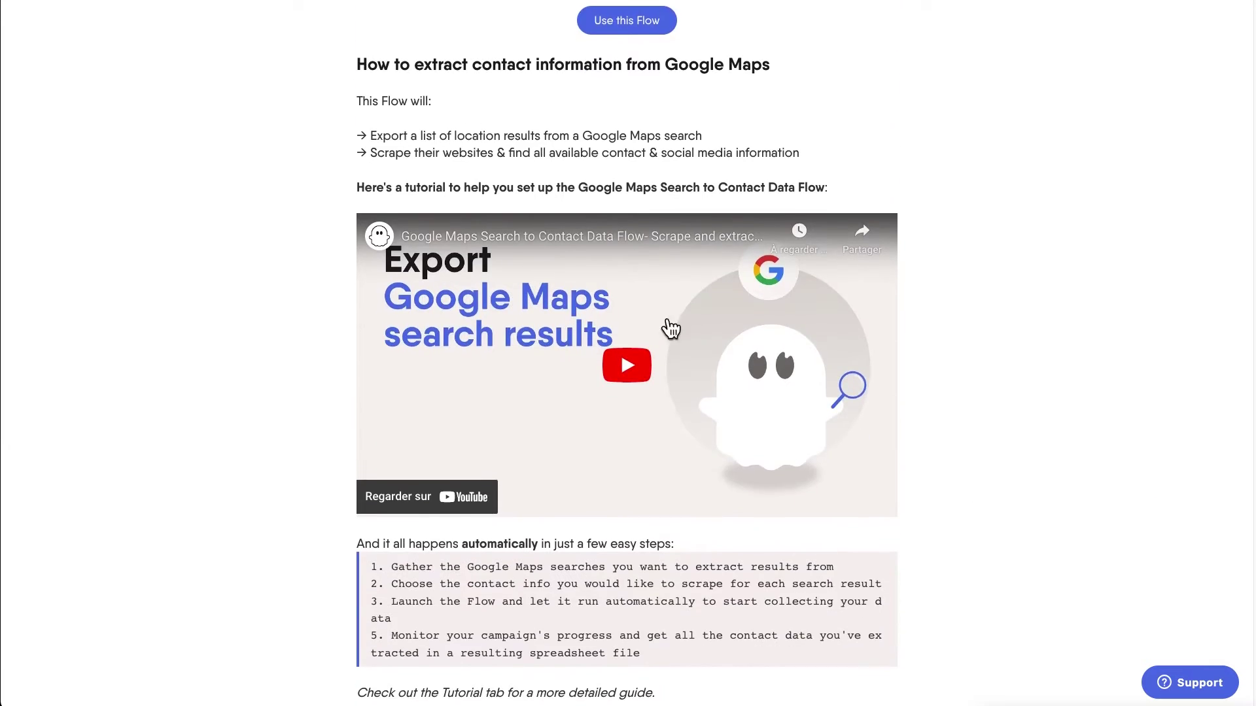
pyautogui.scroll(-3, 961, 462)
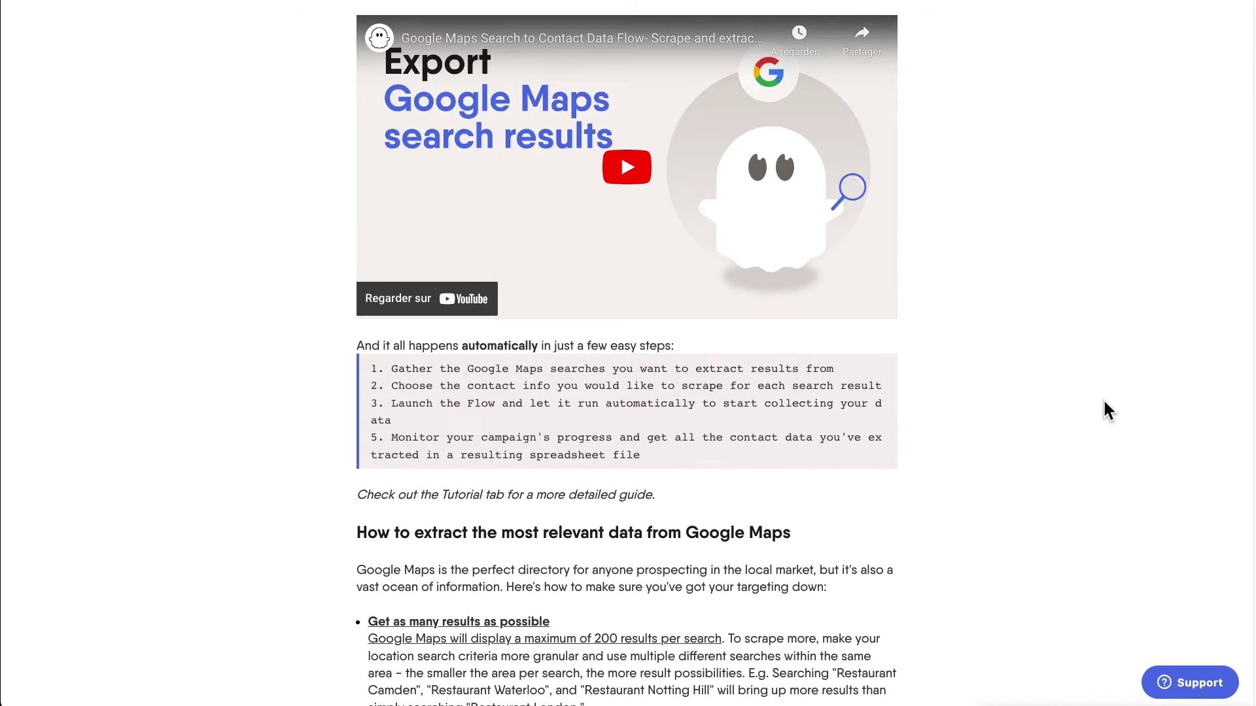
pyautogui.scroll(-5, 1131, 409)
pyautogui.scroll(-5, 1131, 407)
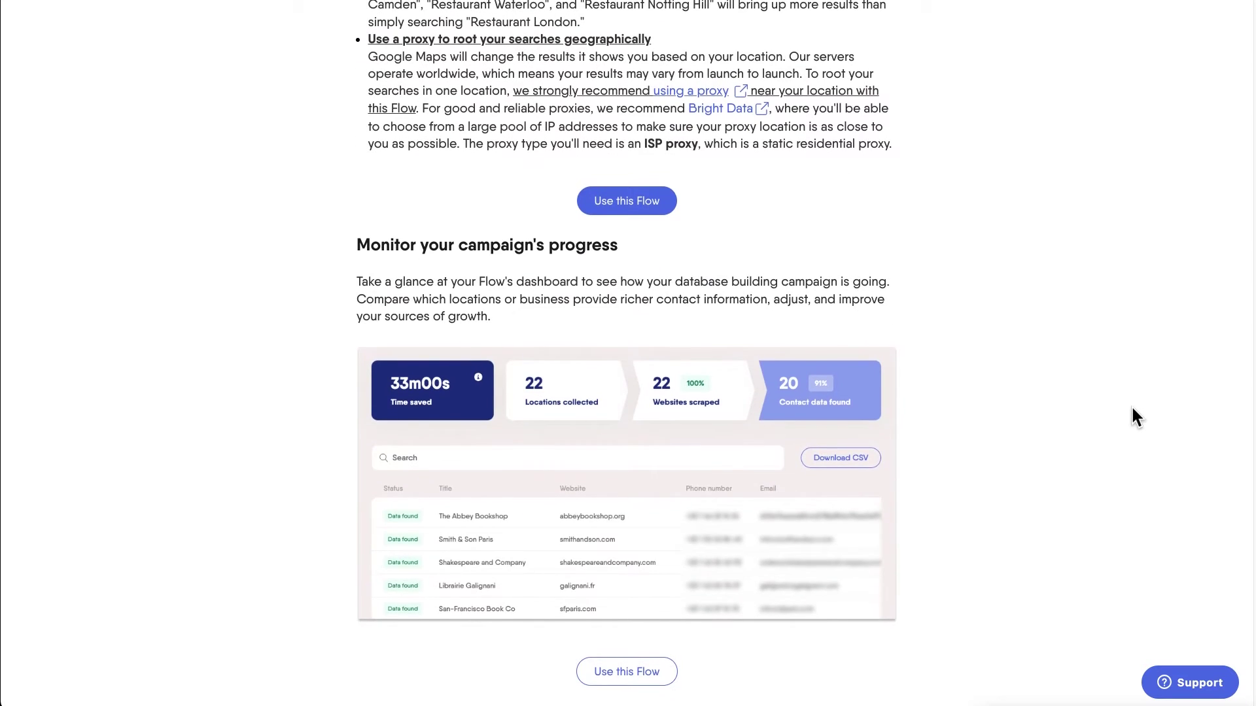
pyautogui.scroll(-6, 1131, 406)
pyautogui.scroll(-6, 1132, 410)
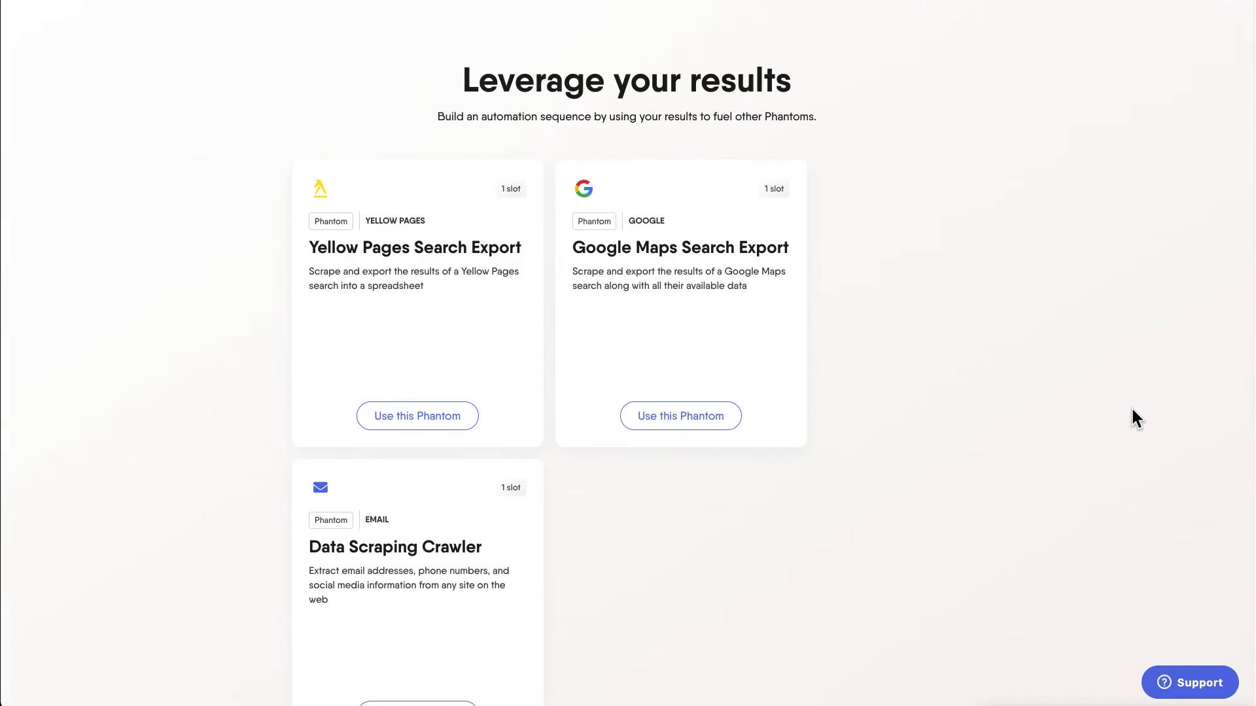
pyautogui.scroll(20, 1132, 410)
pyautogui.scroll(1, 1135, 418)
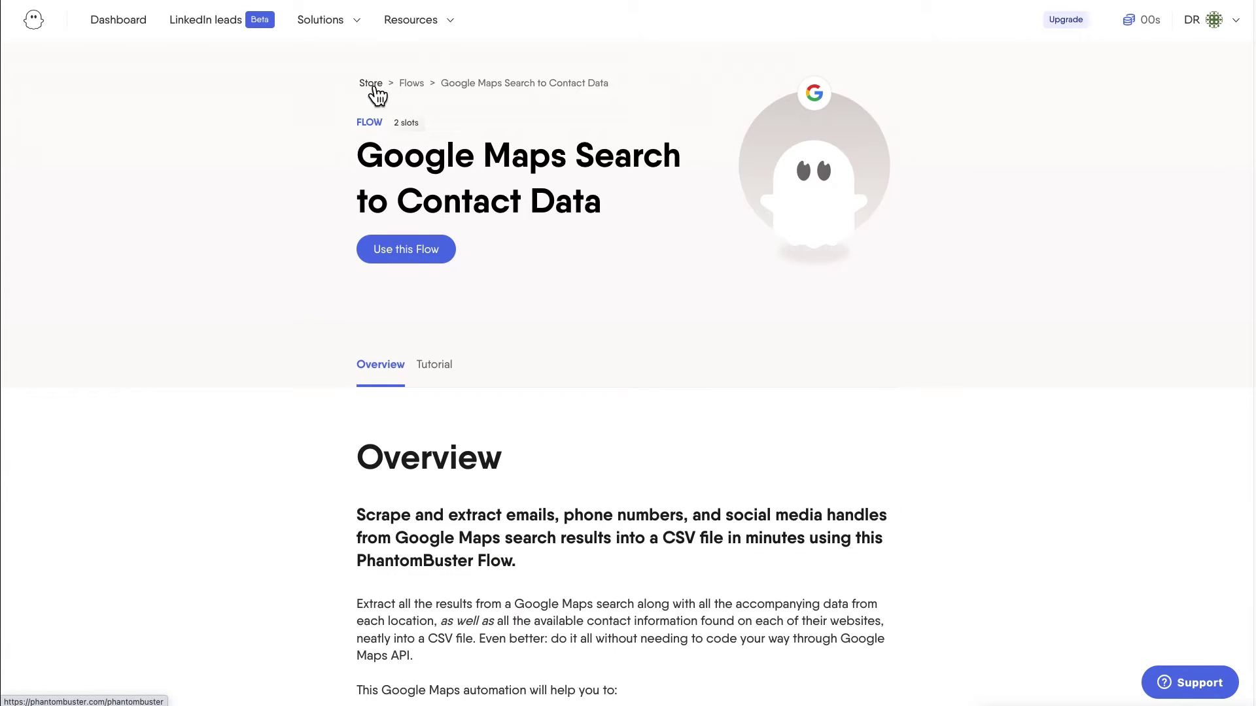
# Return to the catalogue's Flows and filter it to the Facebook category to view its Phantoms
pyautogui.click(407, 84)
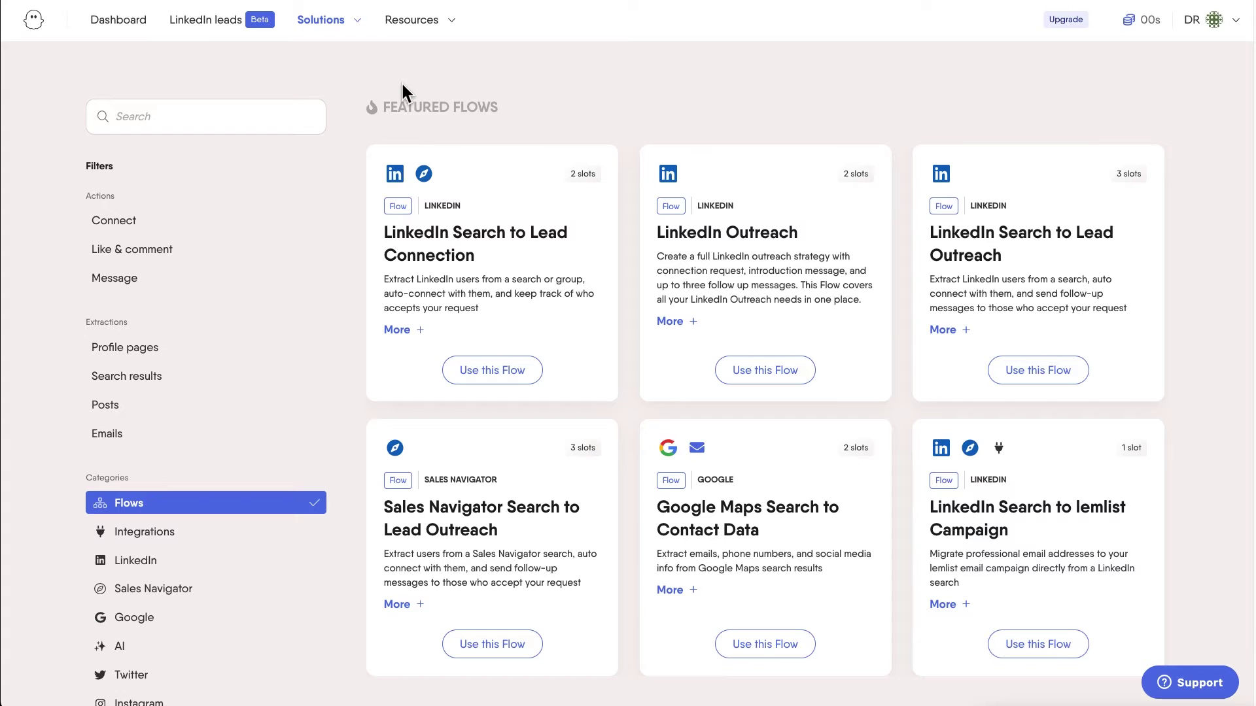
pyautogui.scroll(-6, 229, 372)
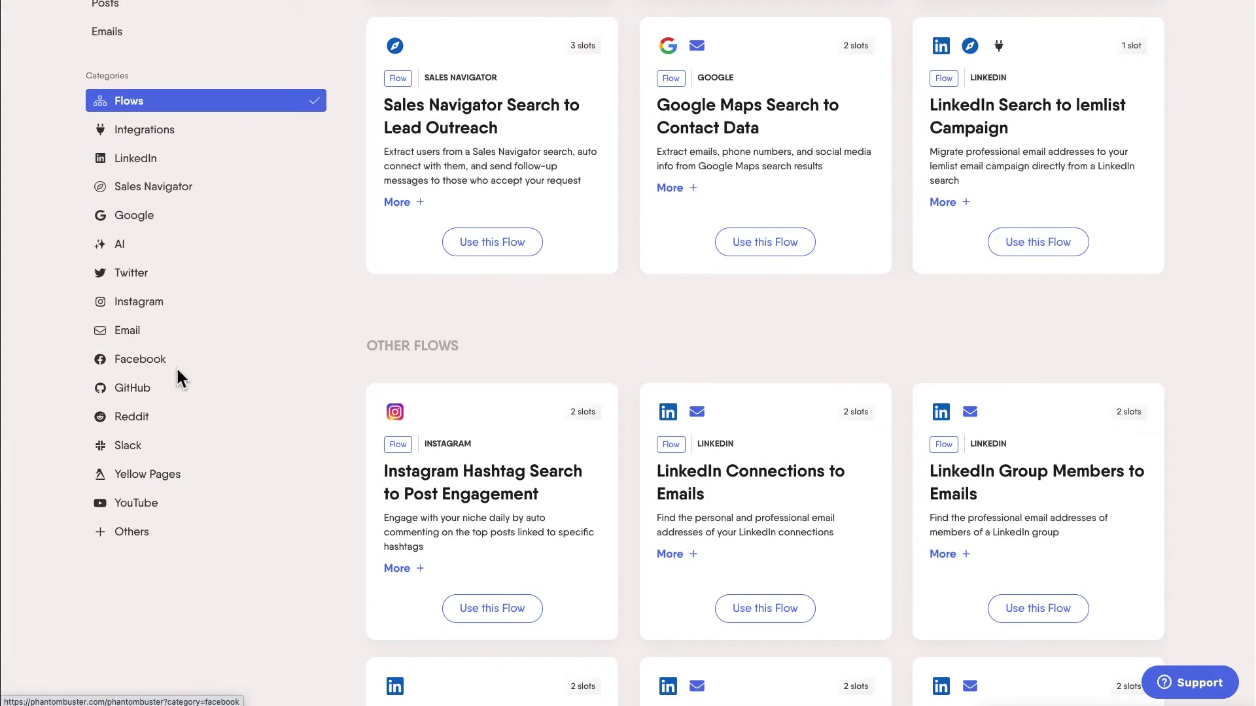
pyautogui.click(131, 357)
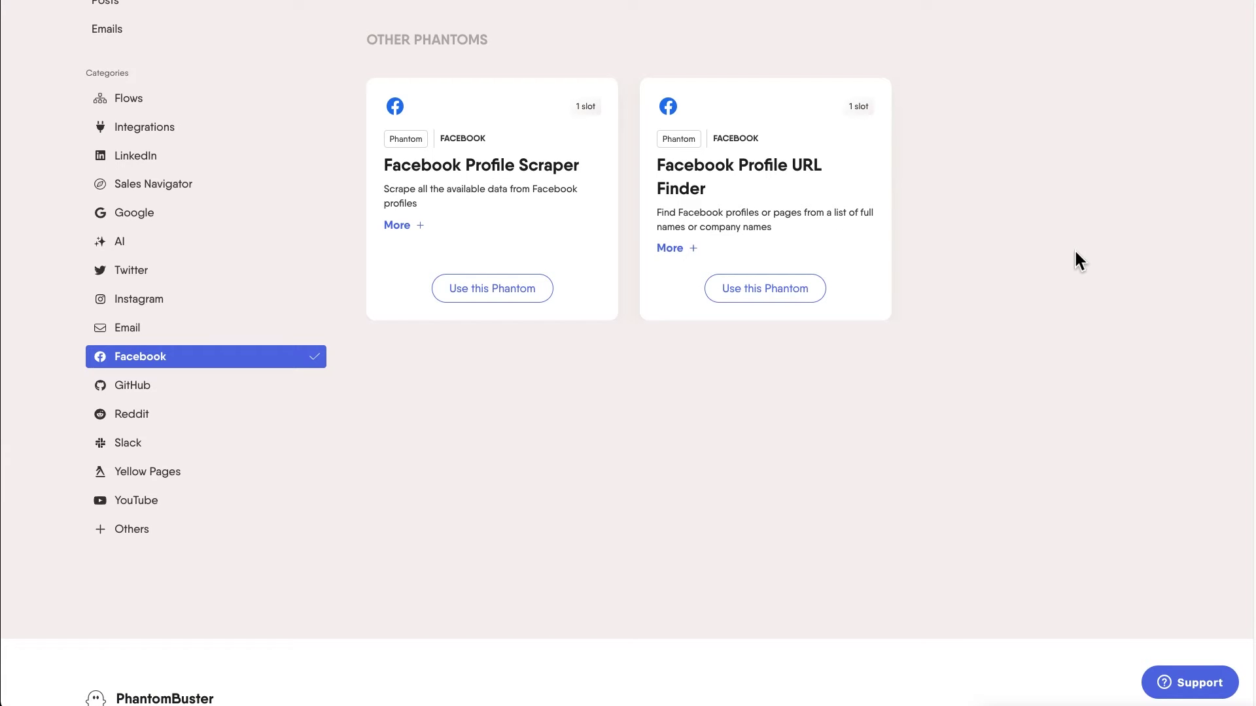
# Filter the catalogue to the LinkedIn category and examine its featured Phantoms and Flows, including what LinkedIn Profile Scraper extracts
pyautogui.click(145, 157)
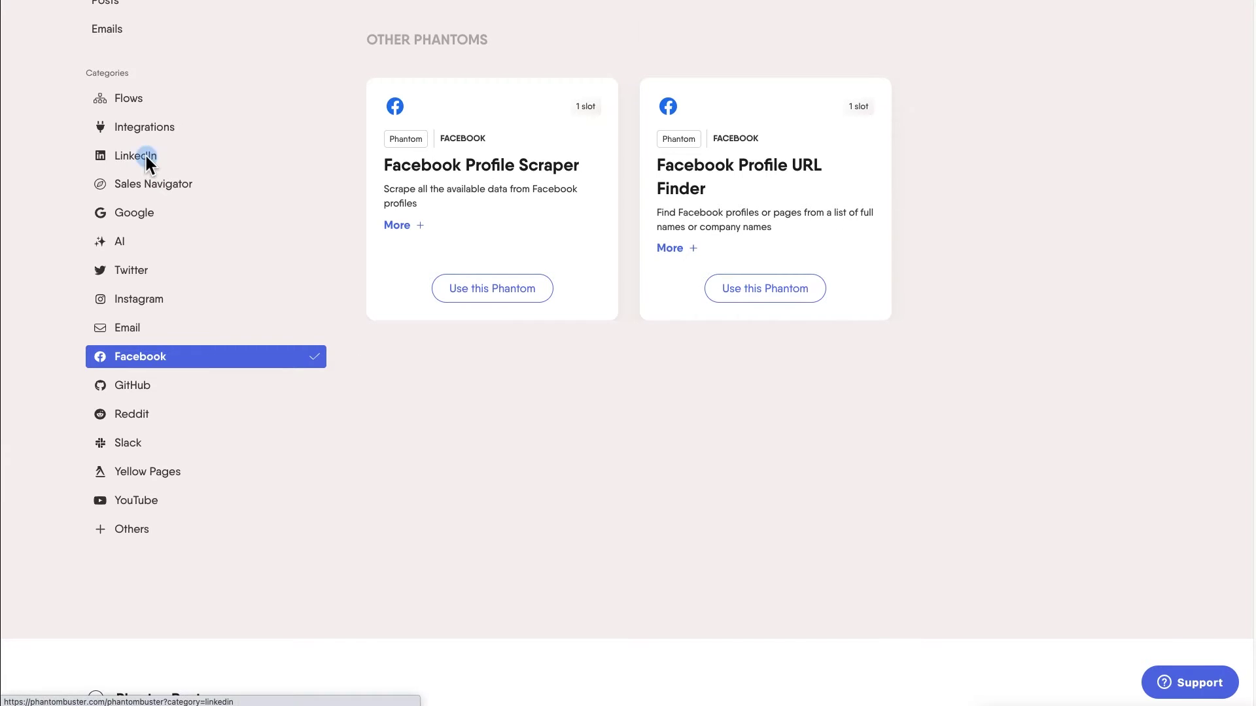
pyautogui.scroll(-15, 893, 379)
pyautogui.scroll(-1, 893, 378)
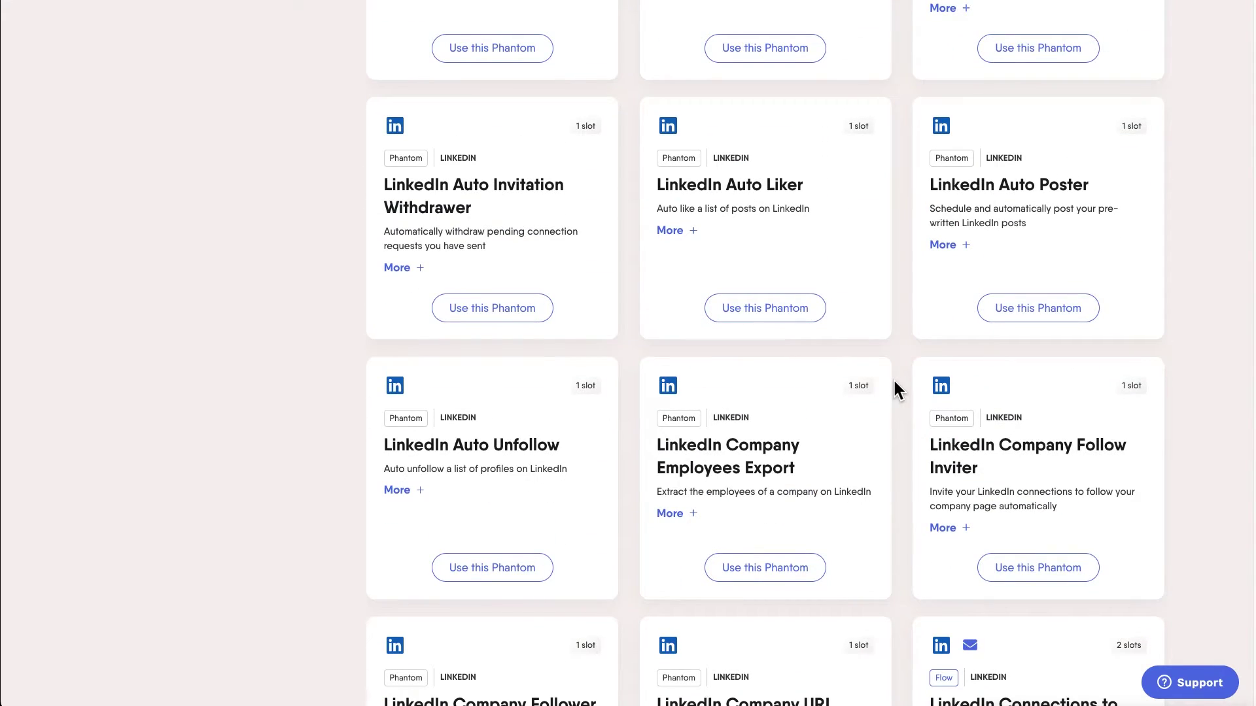
pyautogui.scroll(6, 894, 382)
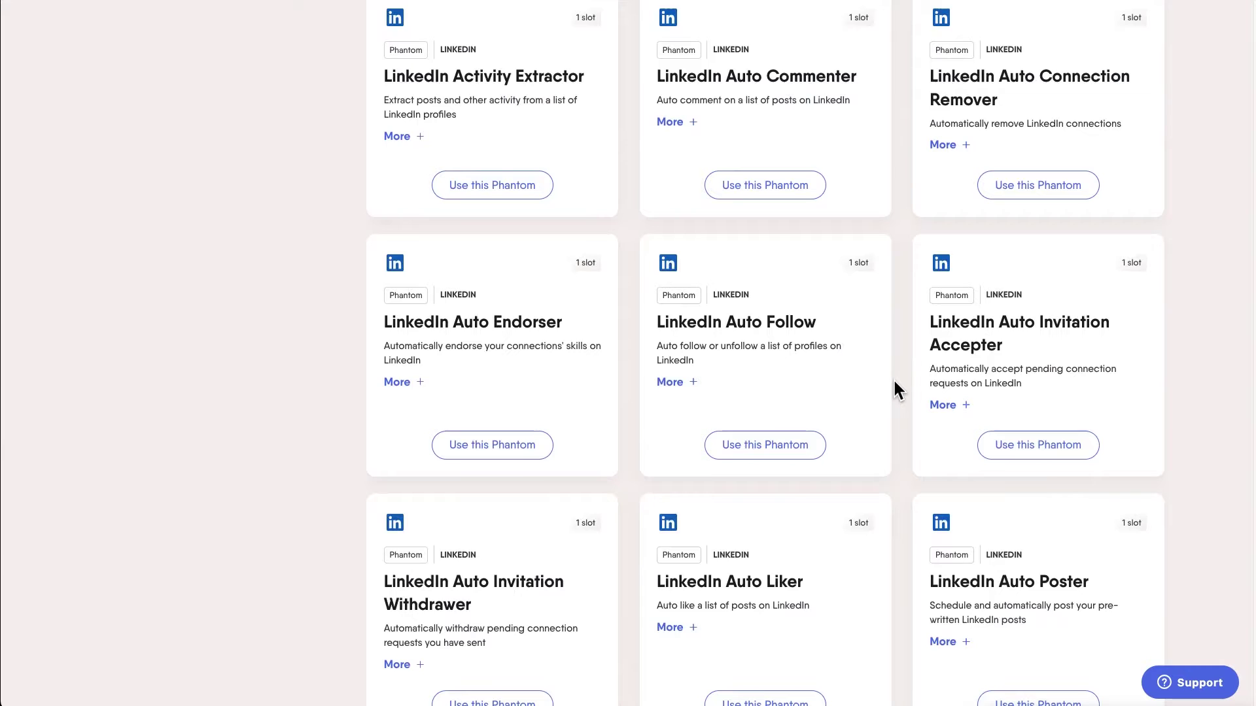
pyautogui.scroll(6, 893, 382)
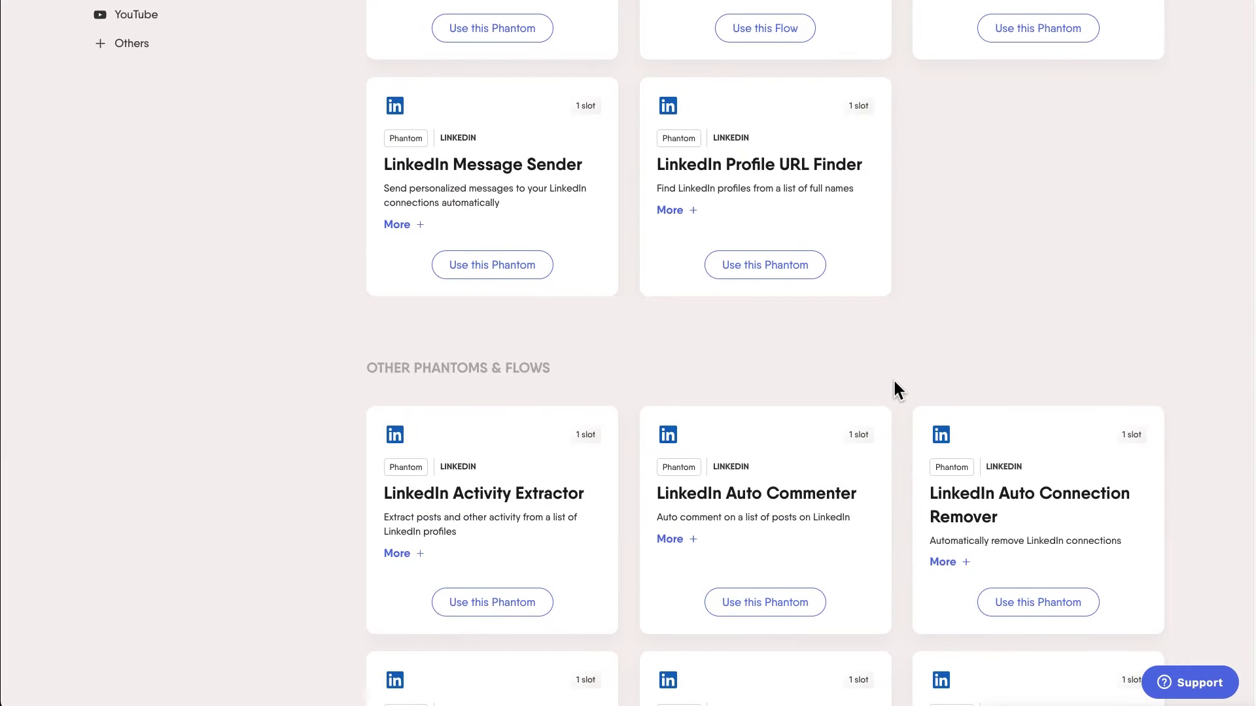
pyautogui.scroll(4, 893, 381)
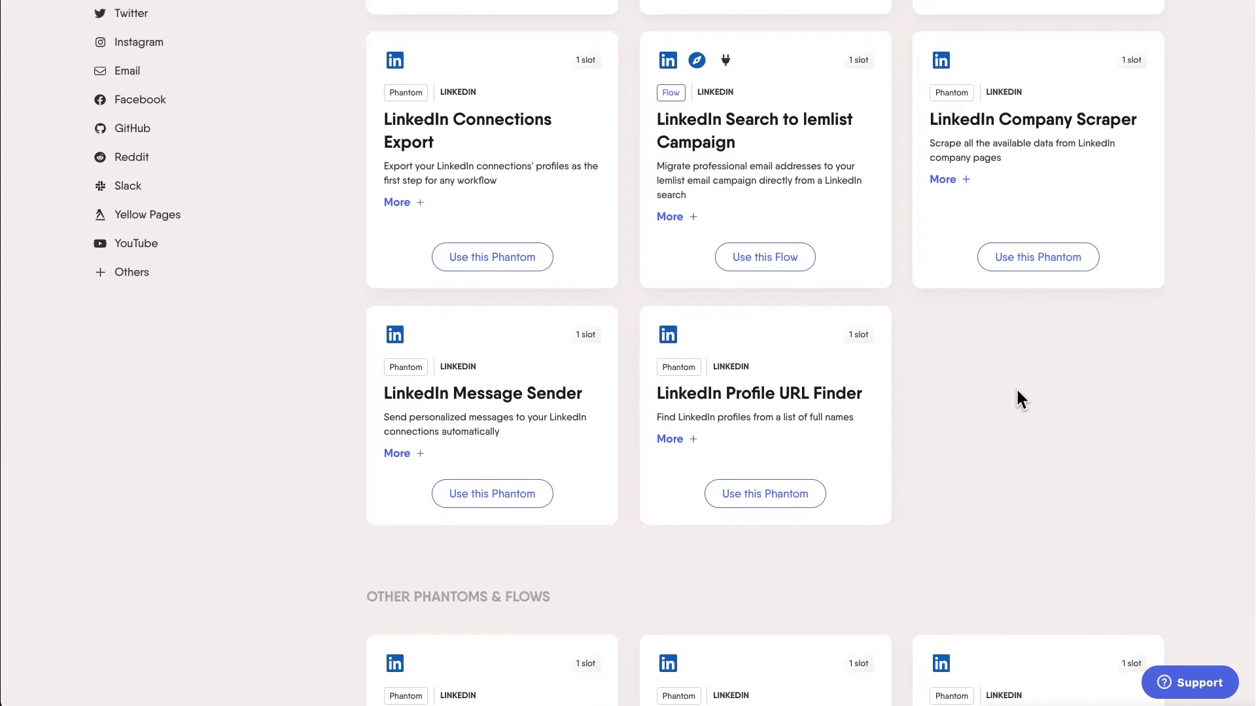
pyautogui.scroll(1, 1017, 391)
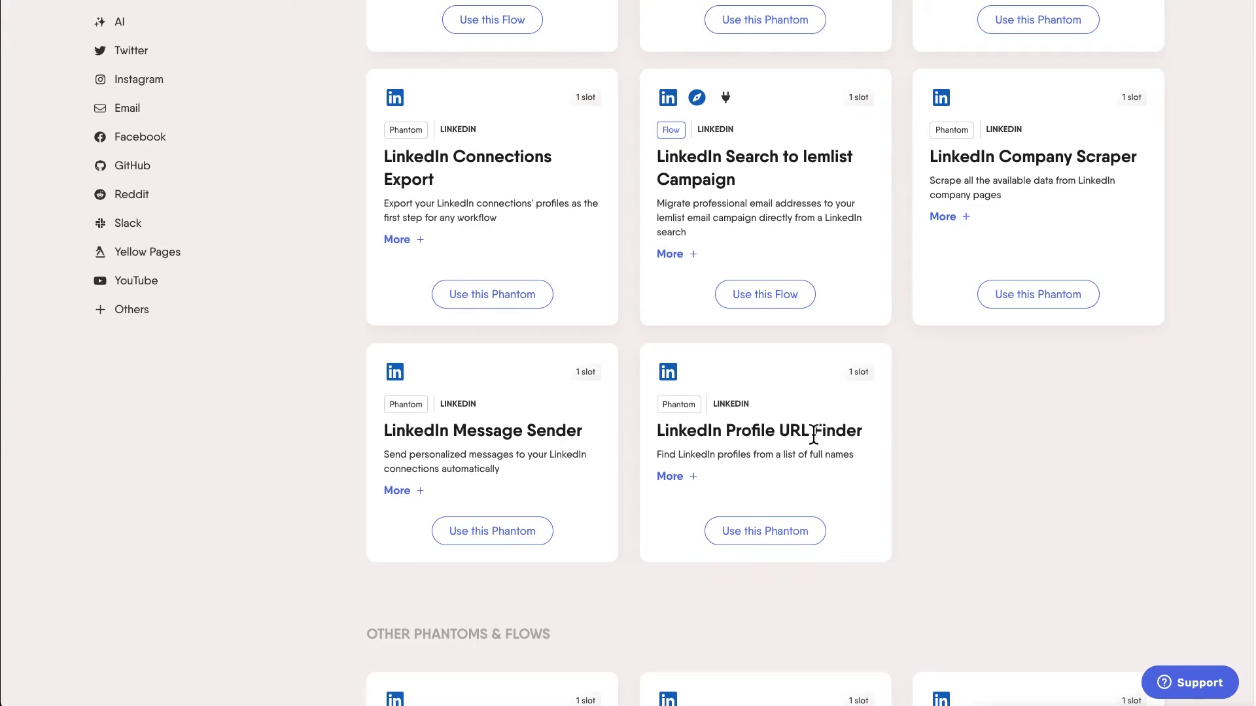
pyautogui.scroll(4, 892, 461)
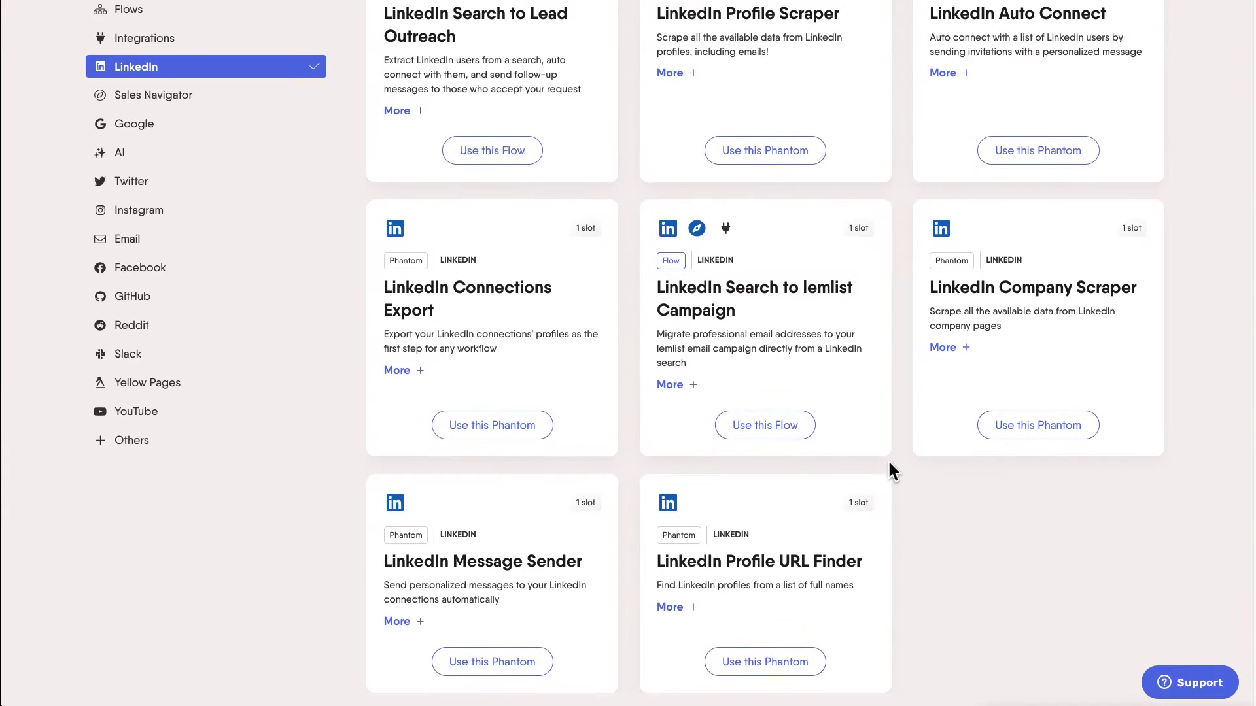
pyautogui.scroll(3, 891, 469)
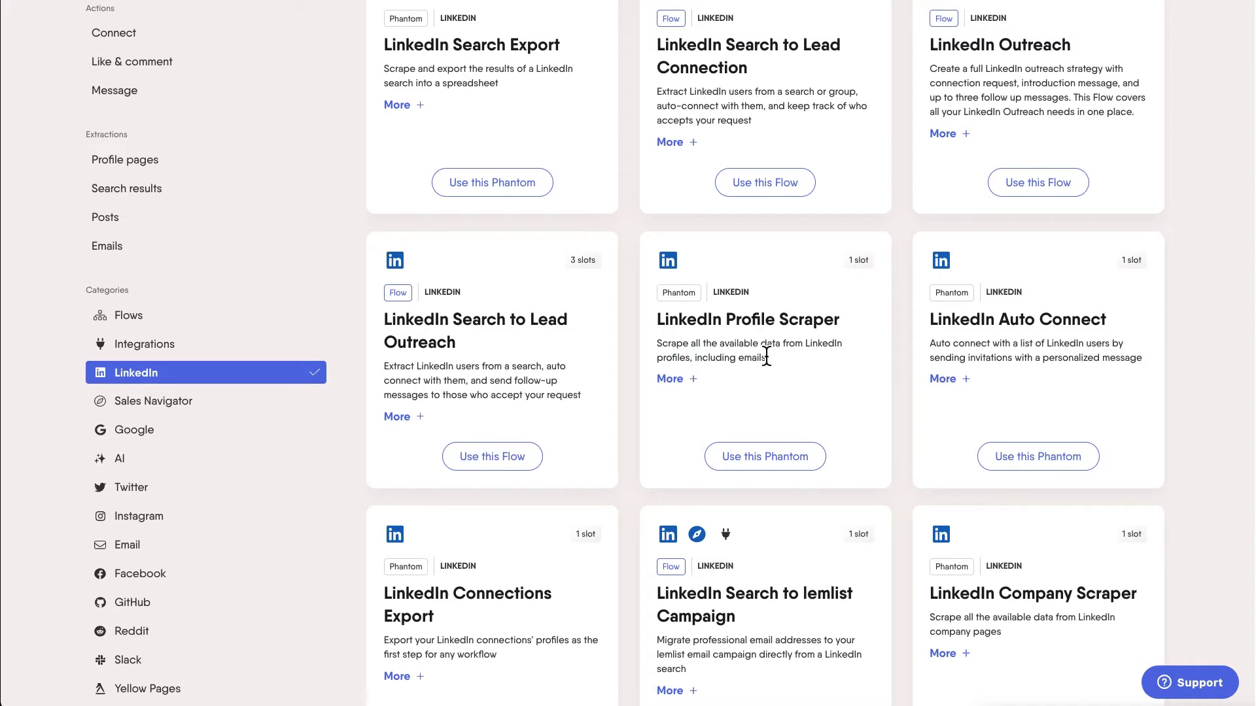
pyautogui.moveTo(727, 358); pyautogui.dragTo(696, 357)
pyautogui.scroll(2, 701, 363)
# Look through the other LinkedIn Phantoms and Flows, including the post commenter, poll voter and email extraction ones
pyautogui.scroll(-15, 1209, 442)
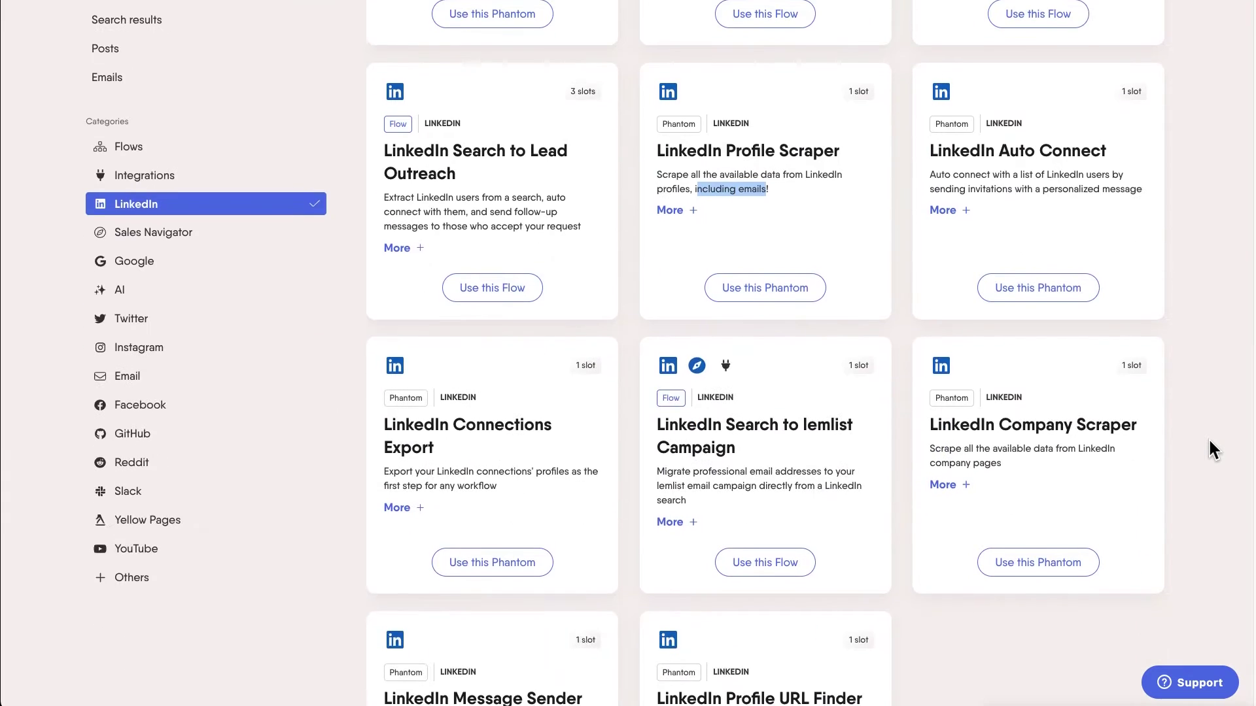
pyautogui.scroll(-7, 1207, 448)
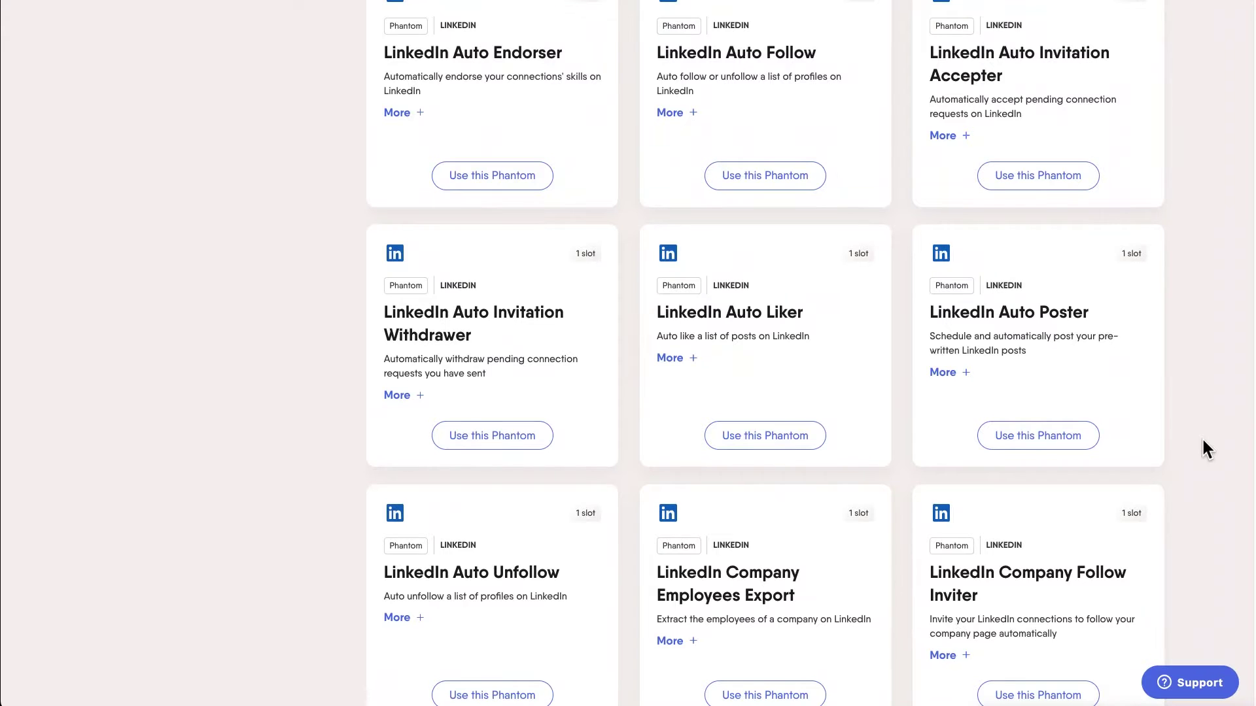
pyautogui.scroll(-3, 1206, 449)
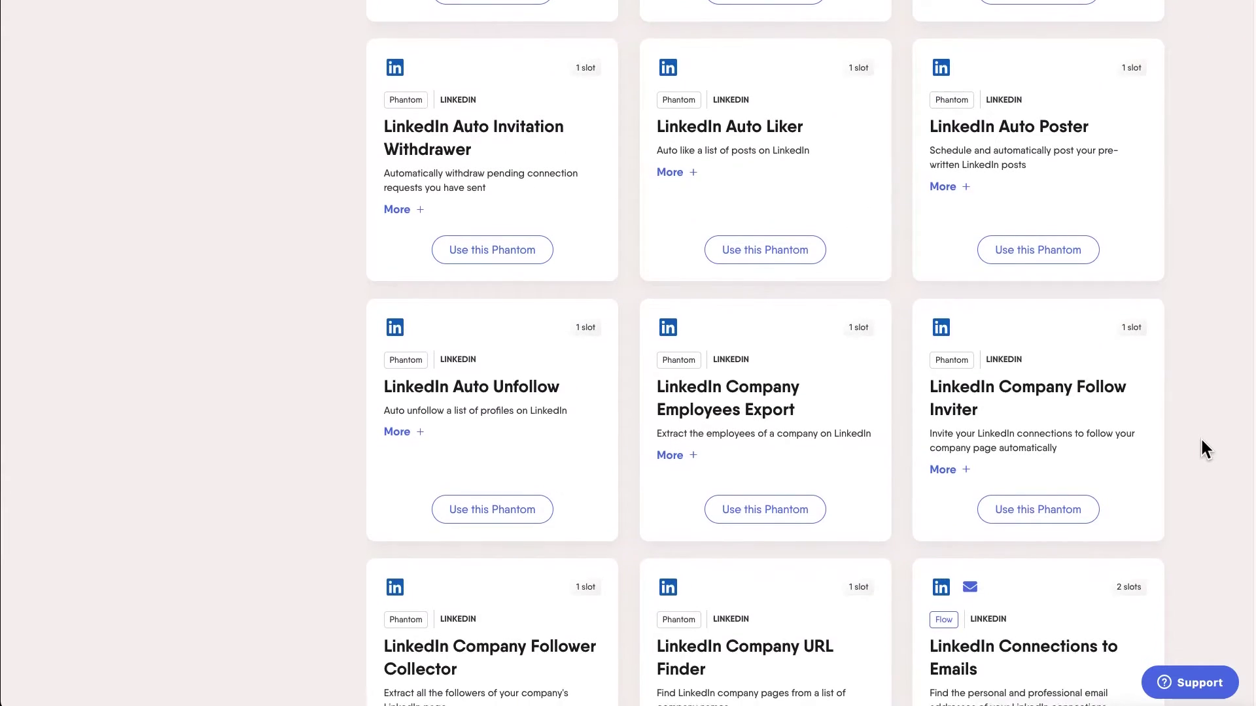
pyautogui.scroll(-3, 1203, 448)
pyautogui.scroll(-4, 1204, 448)
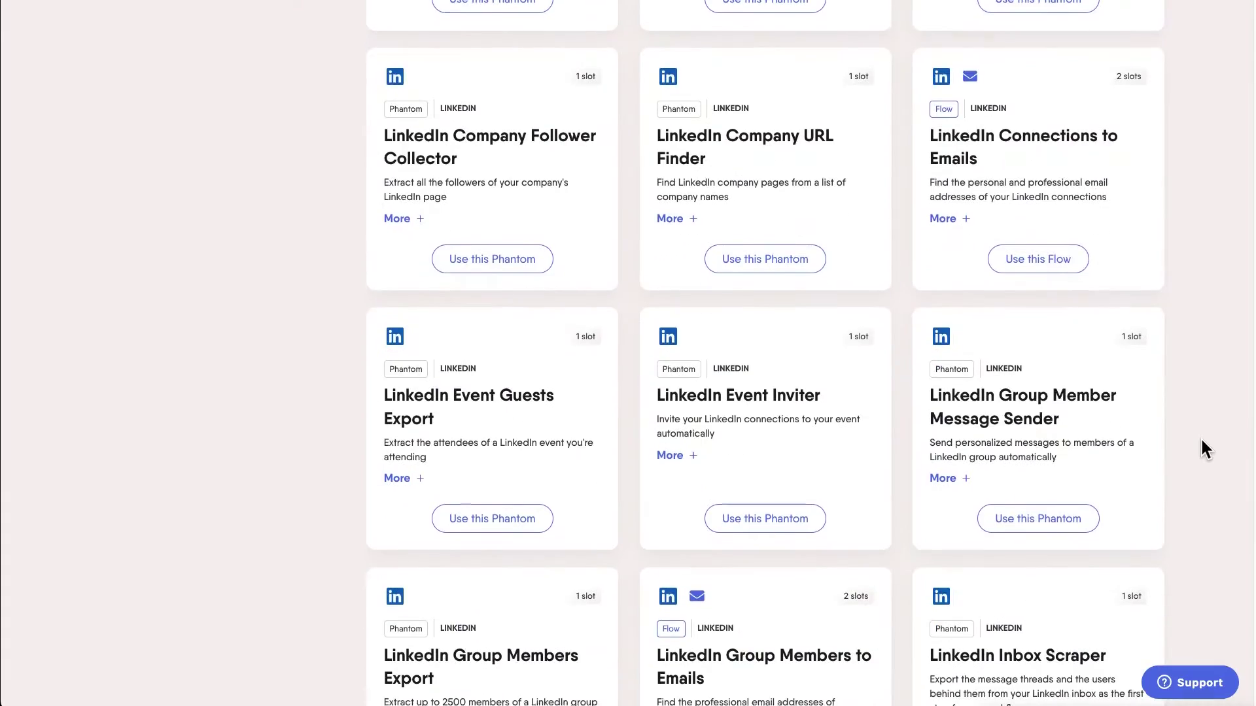
pyautogui.scroll(-6, 1203, 448)
pyautogui.scroll(-5, 1202, 442)
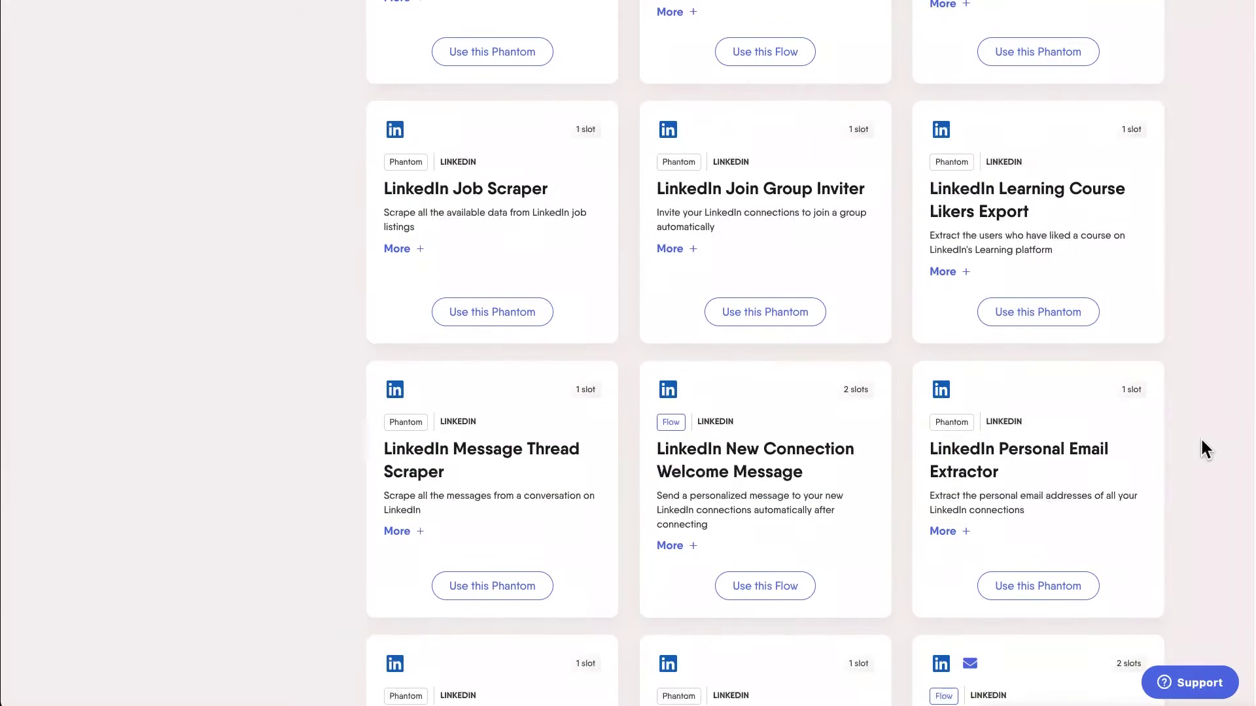
pyautogui.scroll(-5, 1196, 444)
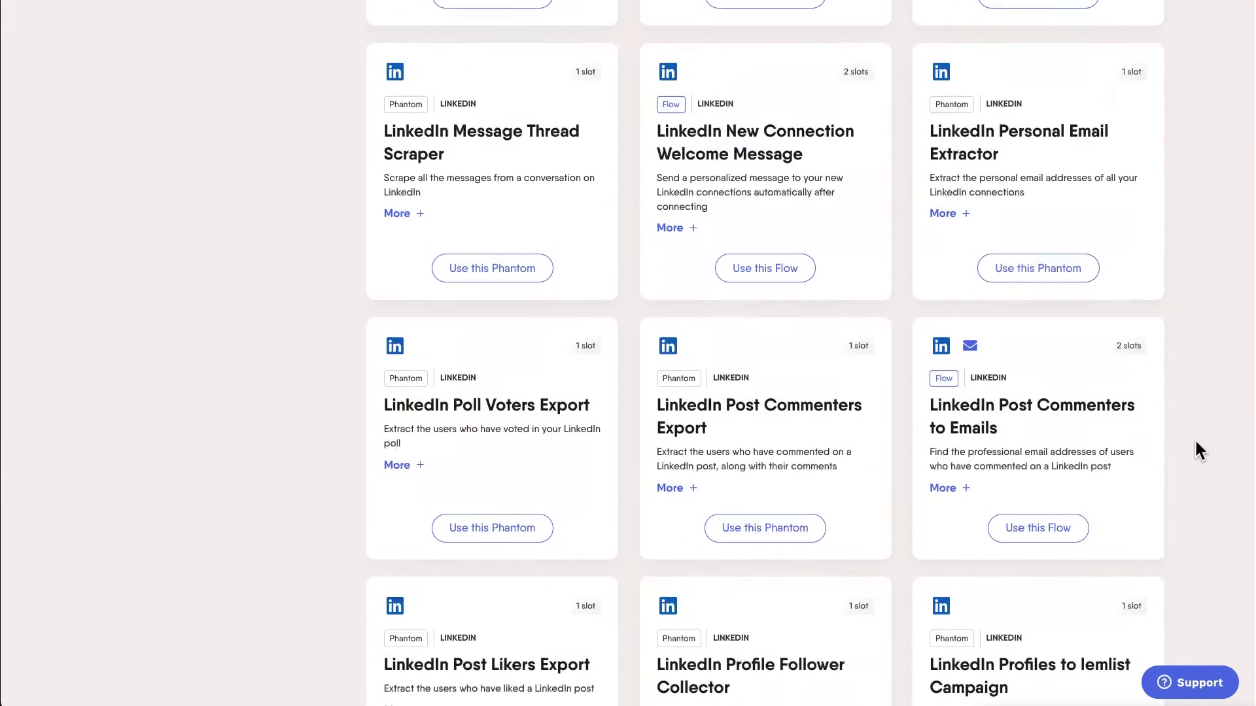
pyautogui.scroll(-1, 1194, 438)
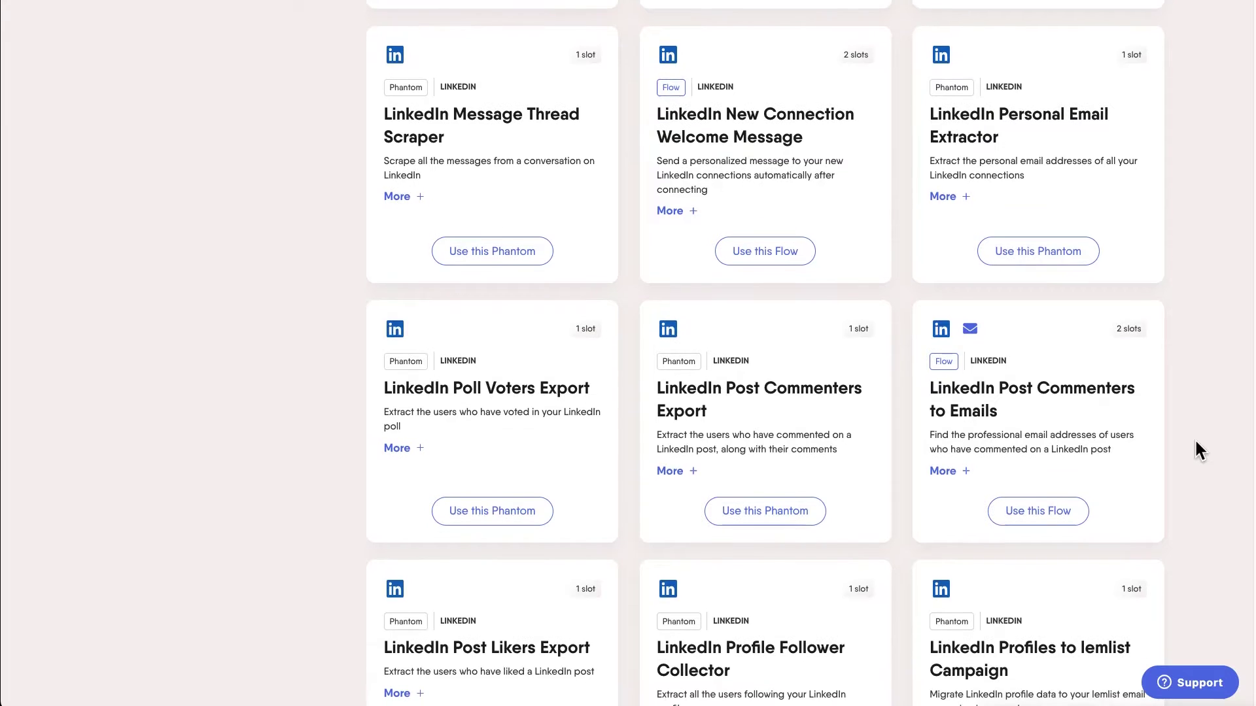
pyautogui.scroll(-1, 1194, 438)
pyautogui.scroll(-1, 1195, 442)
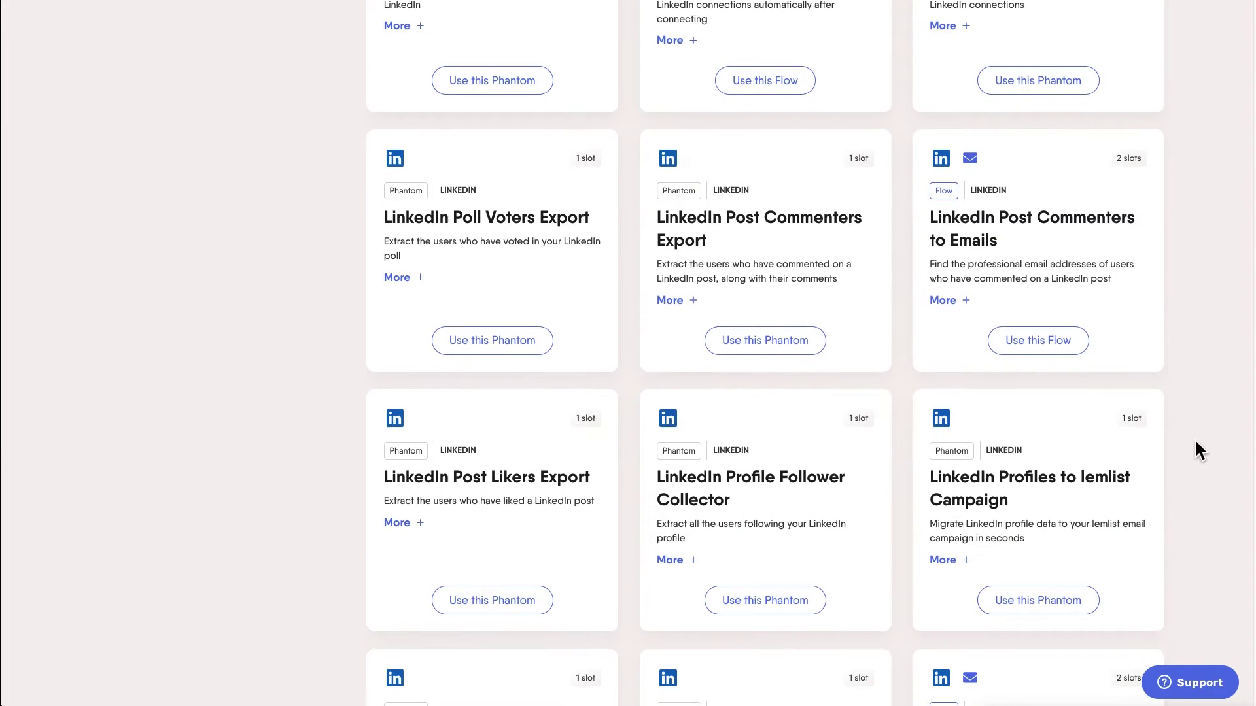
pyautogui.scroll(20, 1196, 443)
pyautogui.scroll(10, 1194, 438)
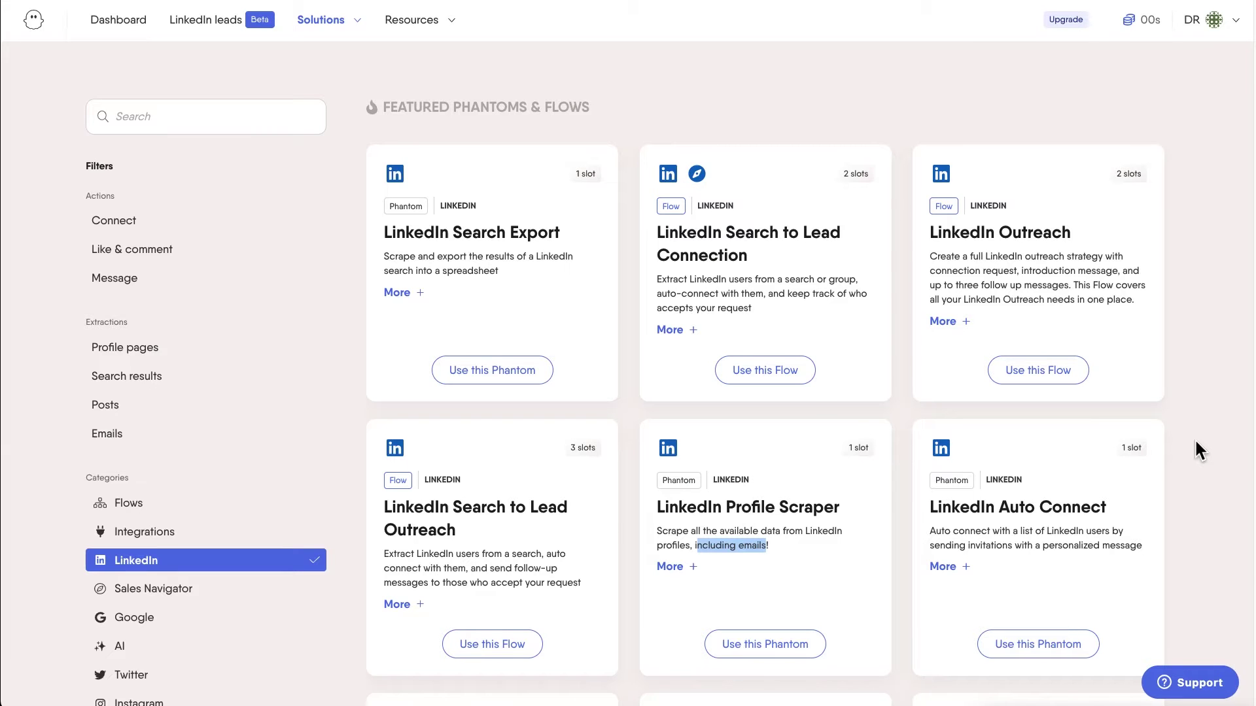
pyautogui.click(1003, 286)
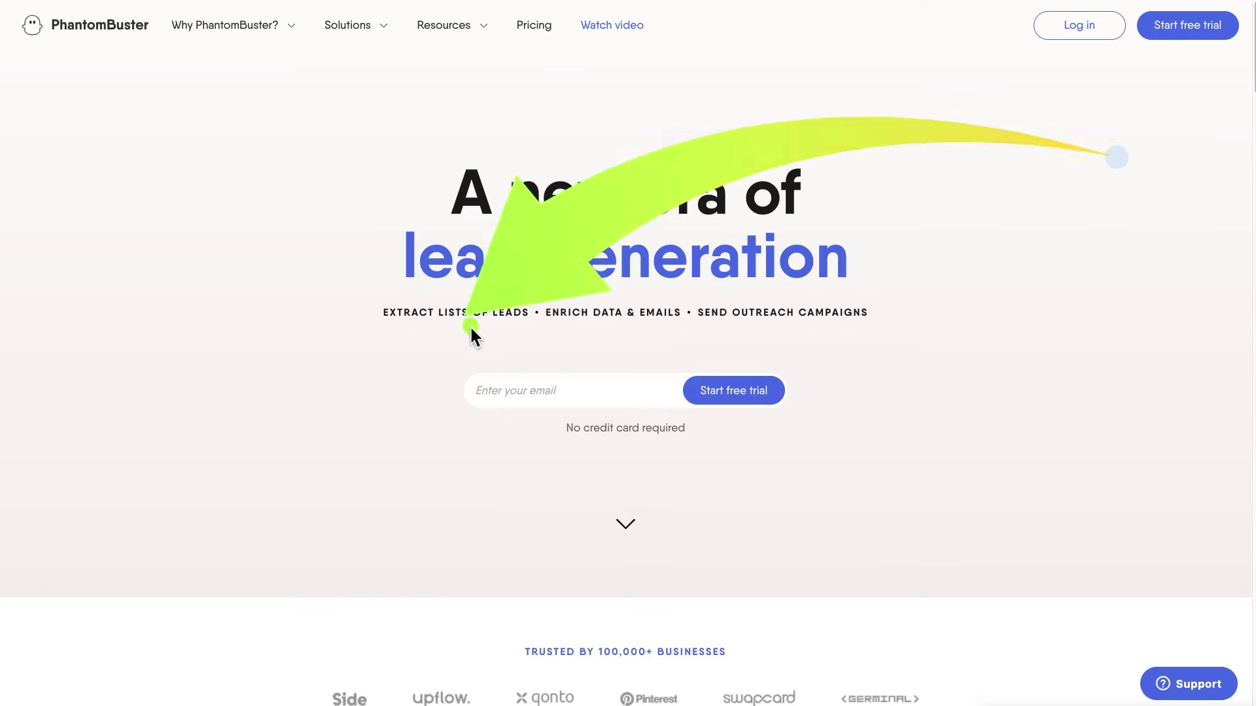
pyautogui.click(485, 388)
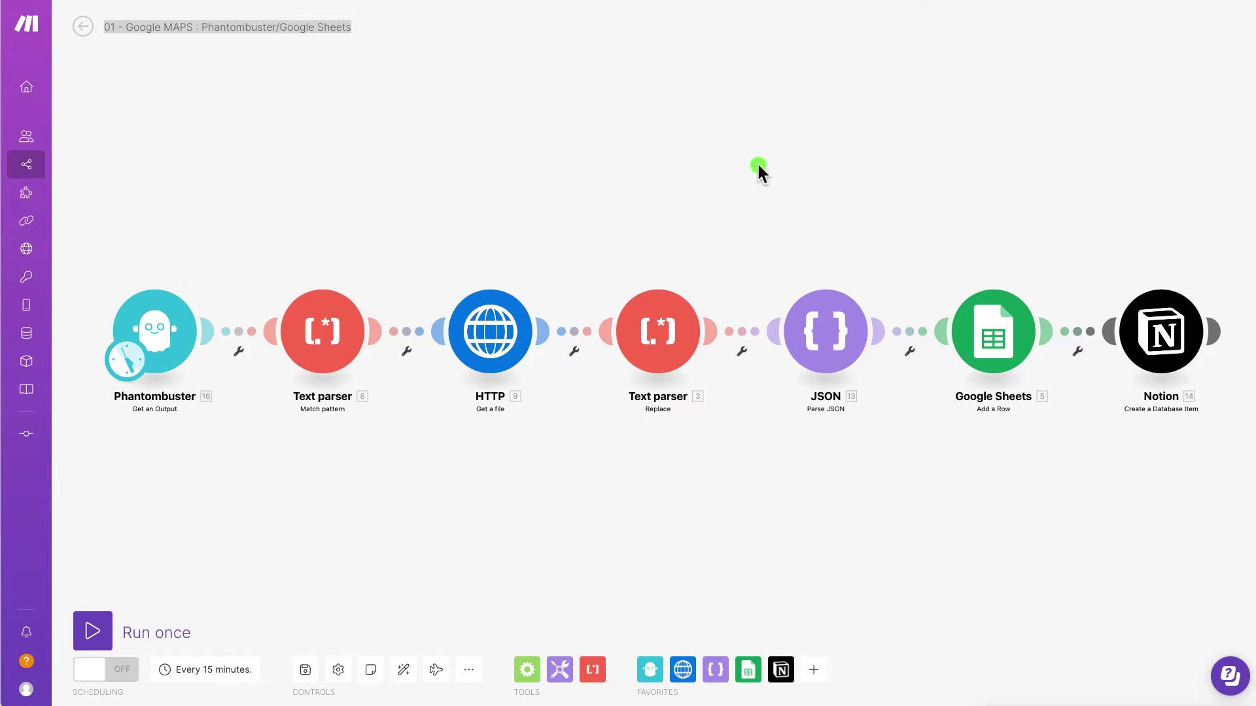
pyautogui.moveTo(752, 154); pyautogui.dragTo(171, 258)
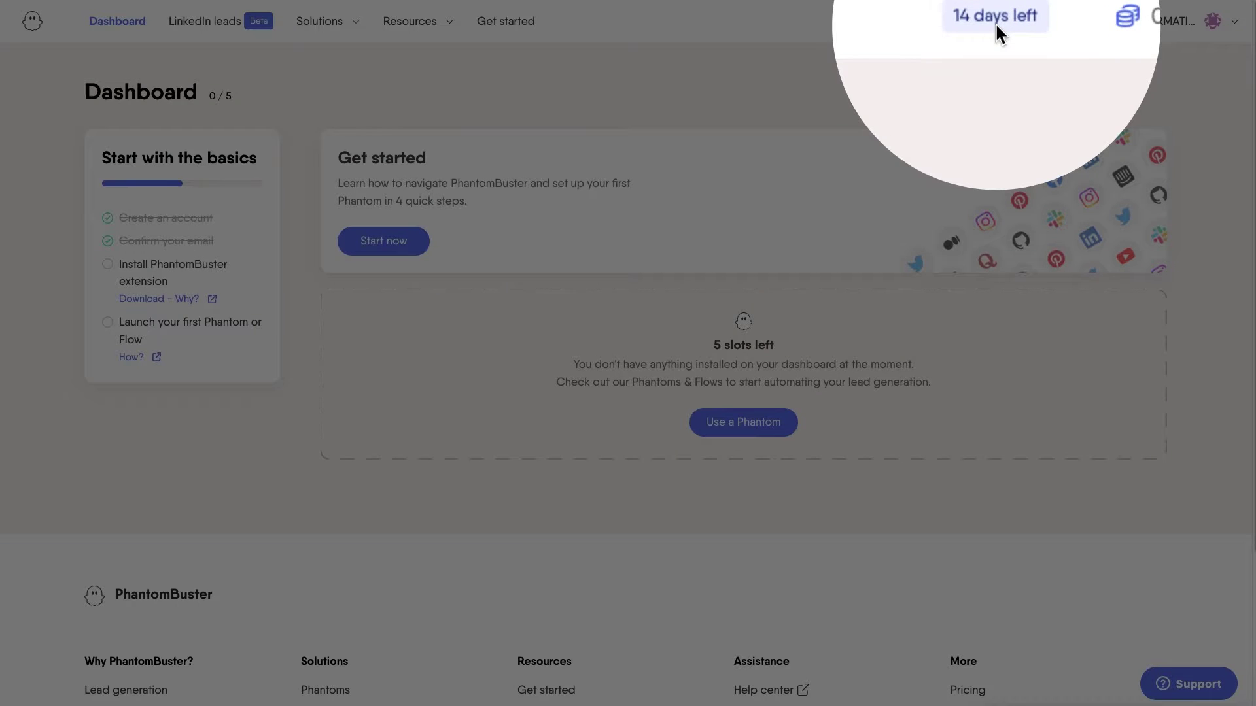
# Check the remaining trial period and available slots on the new account's PhantomBuster dashboard
pyautogui.click(996, 24)
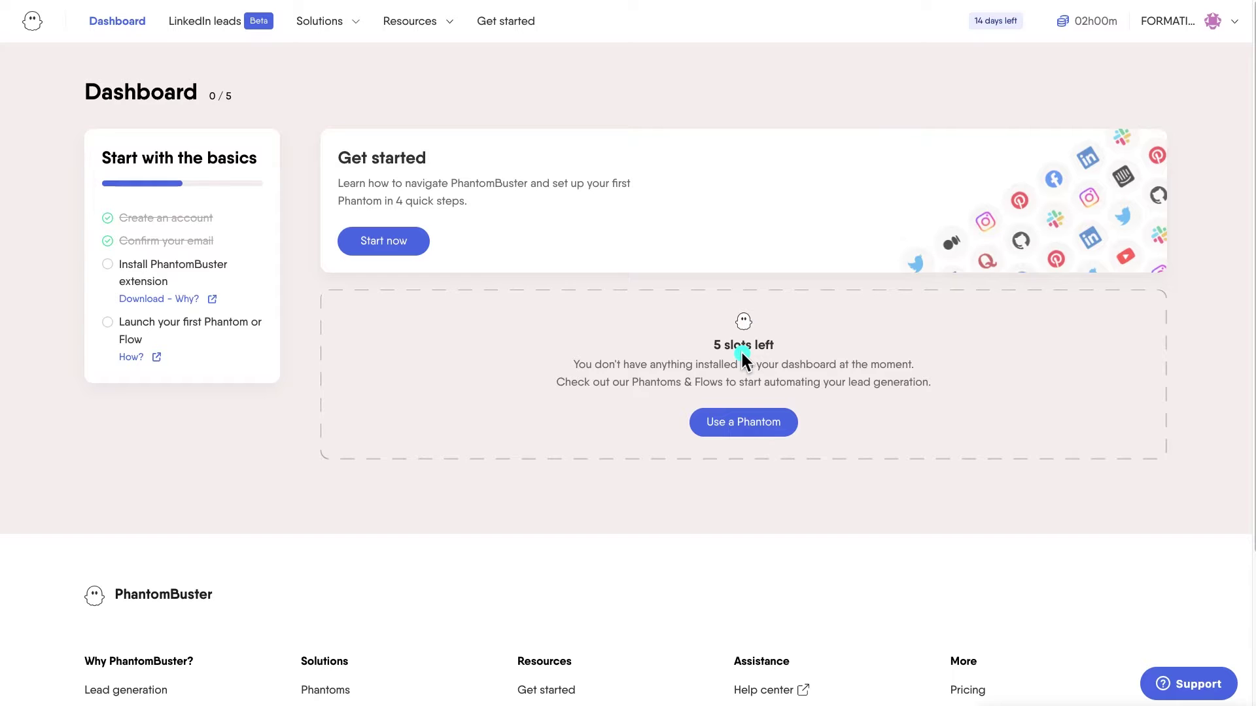
# Open the Phantoms and Flows catalogue and filter it to the Google category
pyautogui.click(756, 253)
pyautogui.moveTo(601, 554)
pyautogui.mouseDown()
pyautogui.moveTo(581, 543)
pyautogui.moveTo(348, 77)
pyautogui.mouseUp()
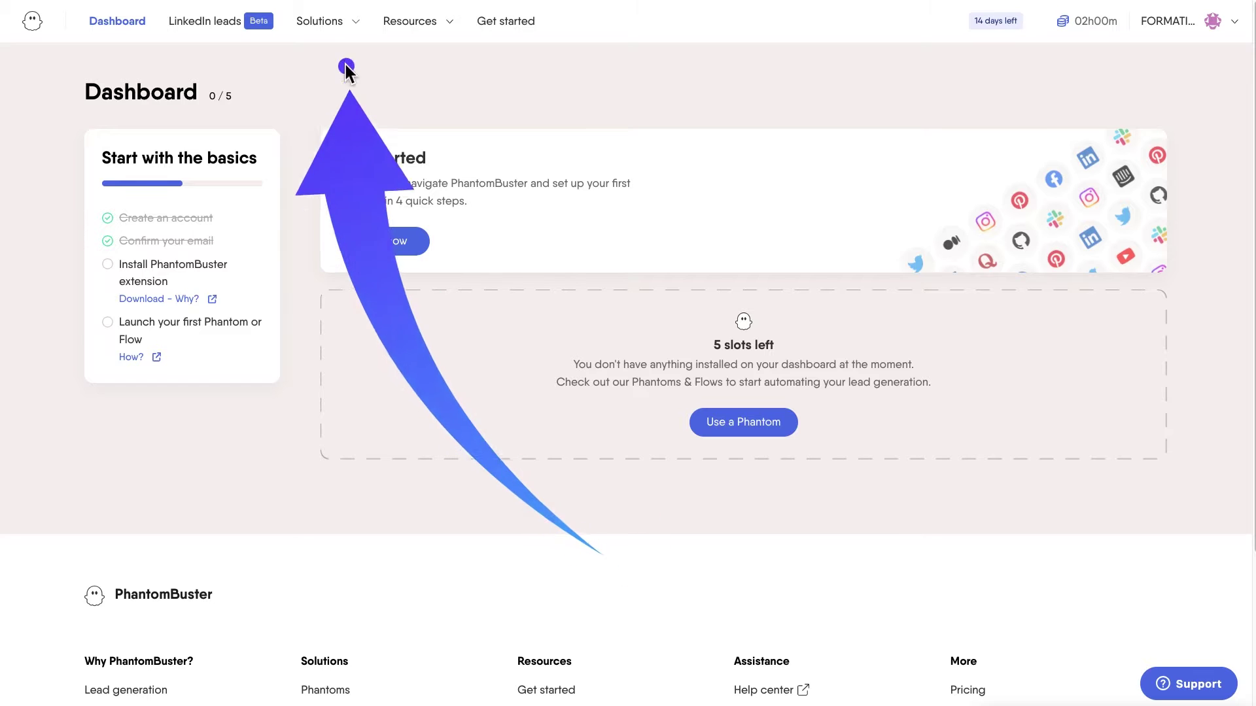
pyautogui.click(349, 21)
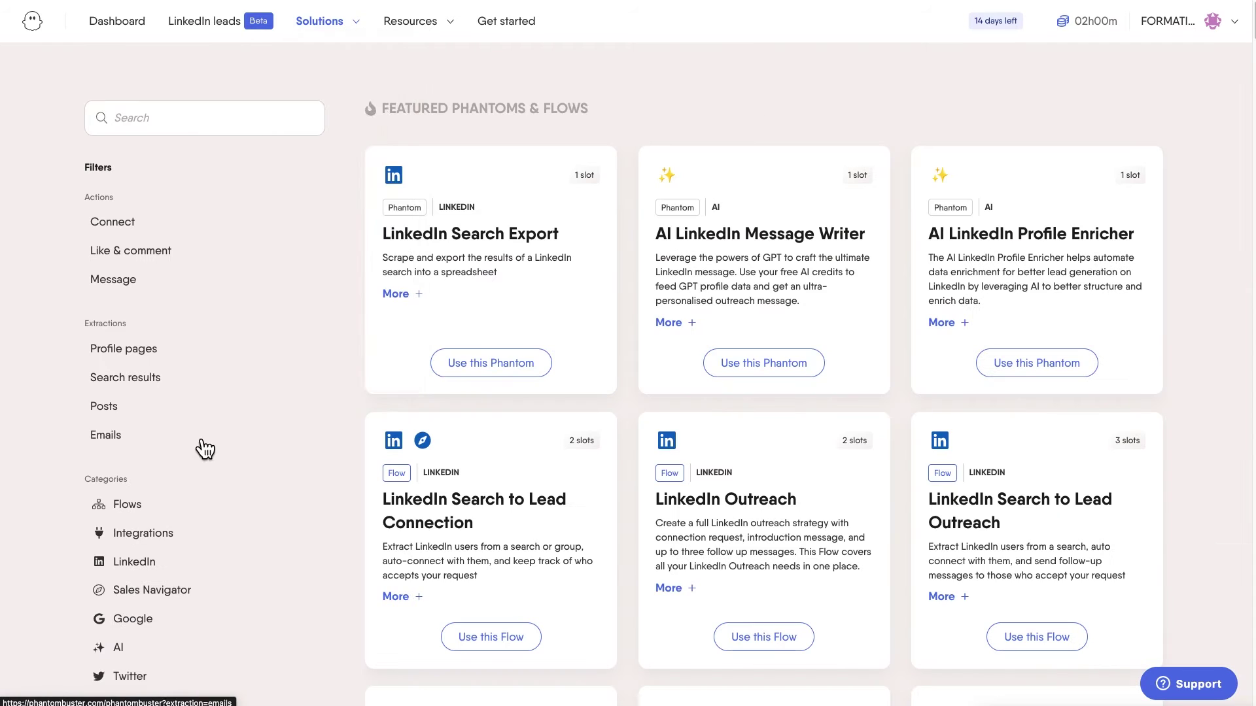
pyautogui.scroll(-3, 203, 448)
pyautogui.click(121, 386)
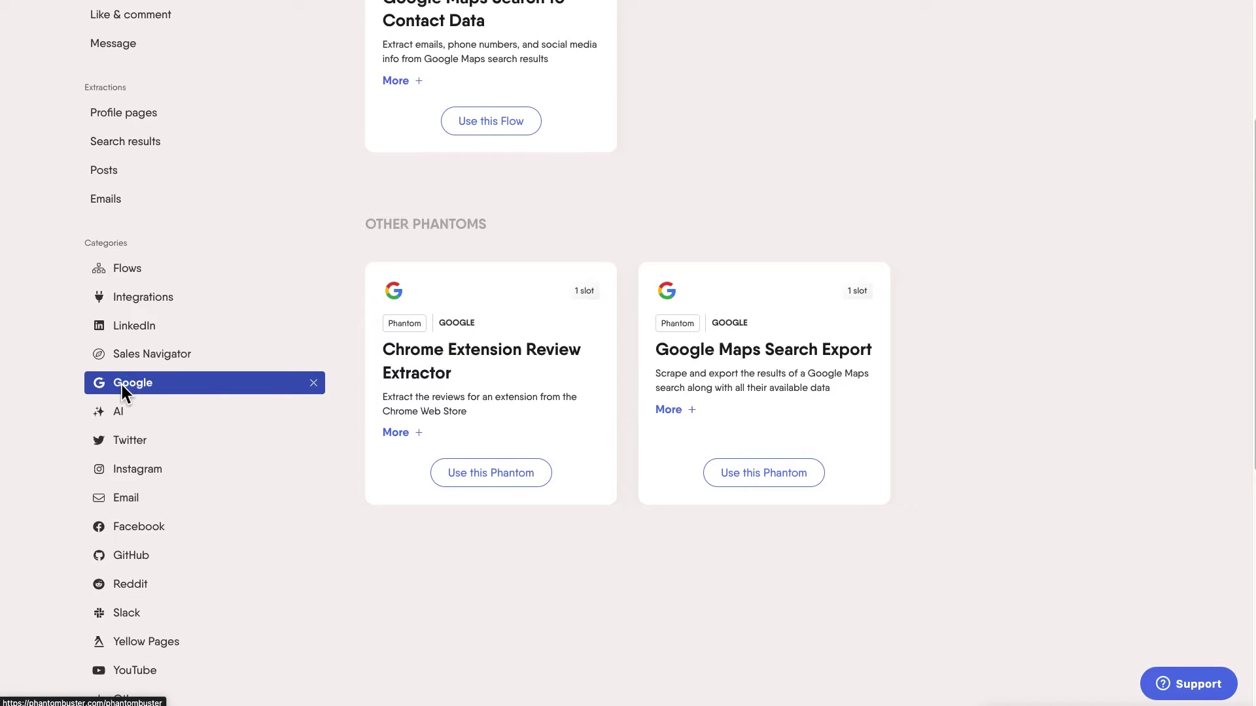
pyautogui.scroll(3, 610, 415)
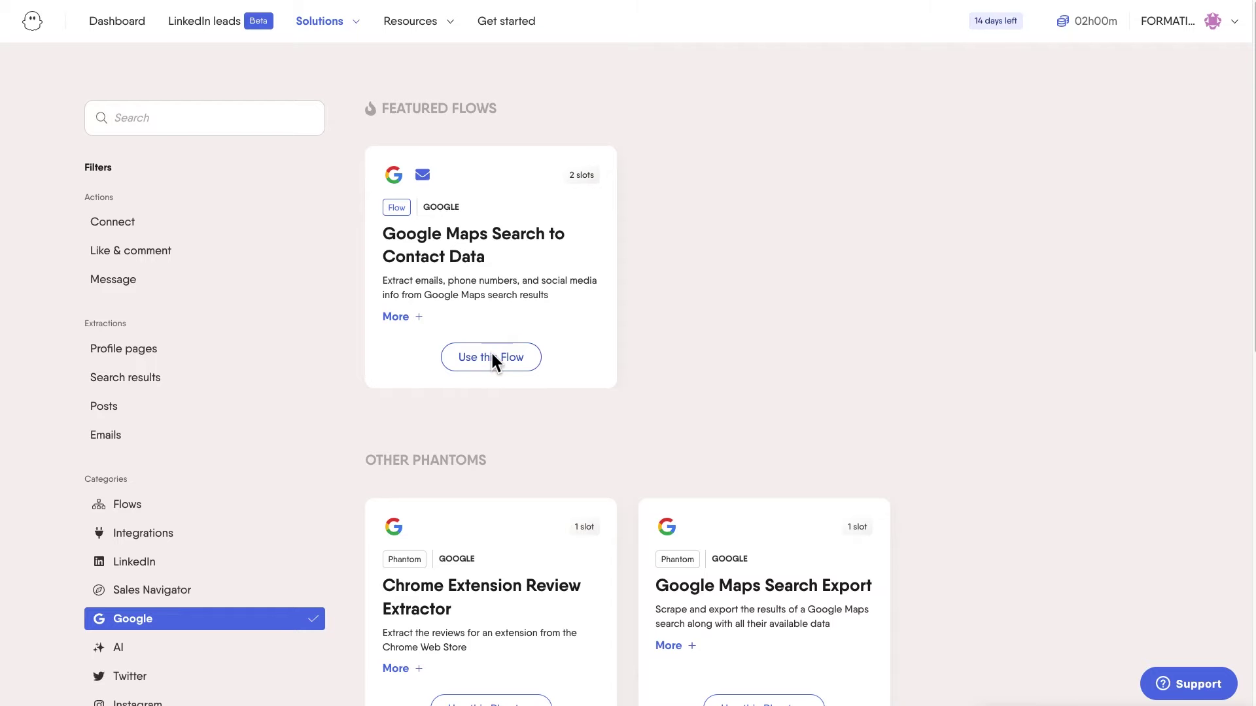
# Start setting up the Google Maps Search to Contact Data Flow
pyautogui.rightClick(477, 356)
pyautogui.press('Escape')
pyautogui.click(492, 360)
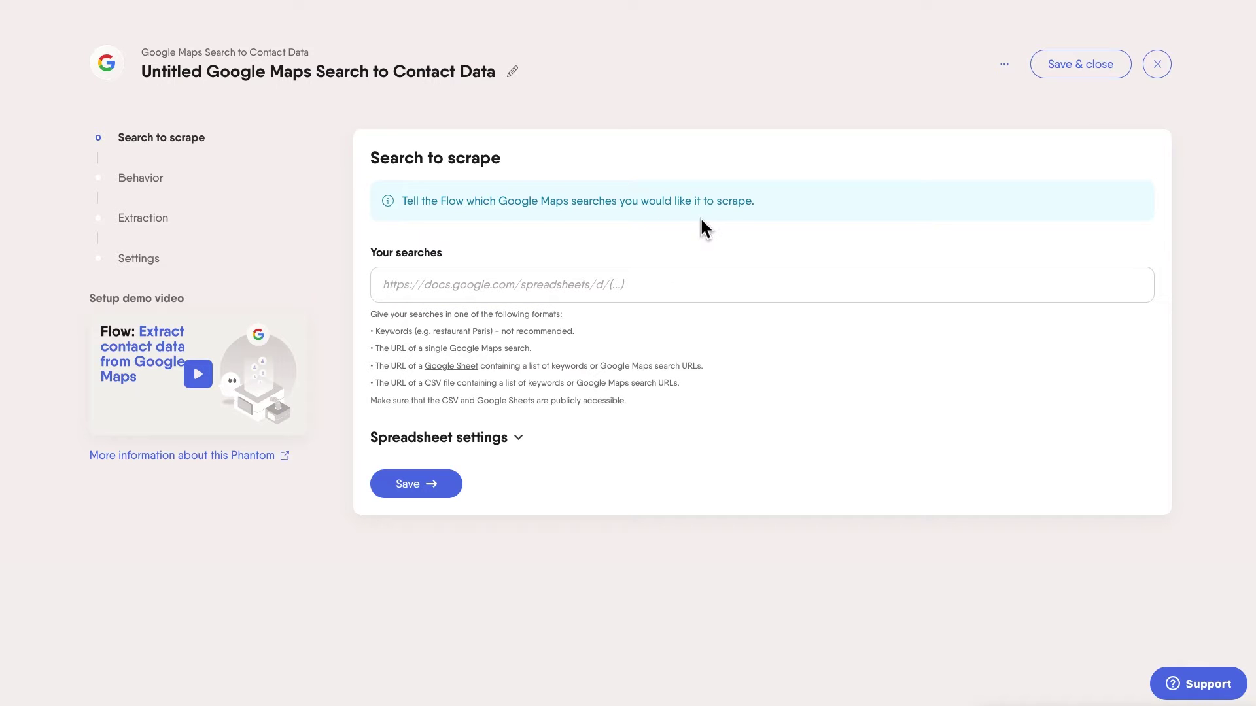
pyautogui.click(481, 278)
pyautogui.hotkey('ctrl', '+')
pyautogui.hotkey('ctrl', '+')
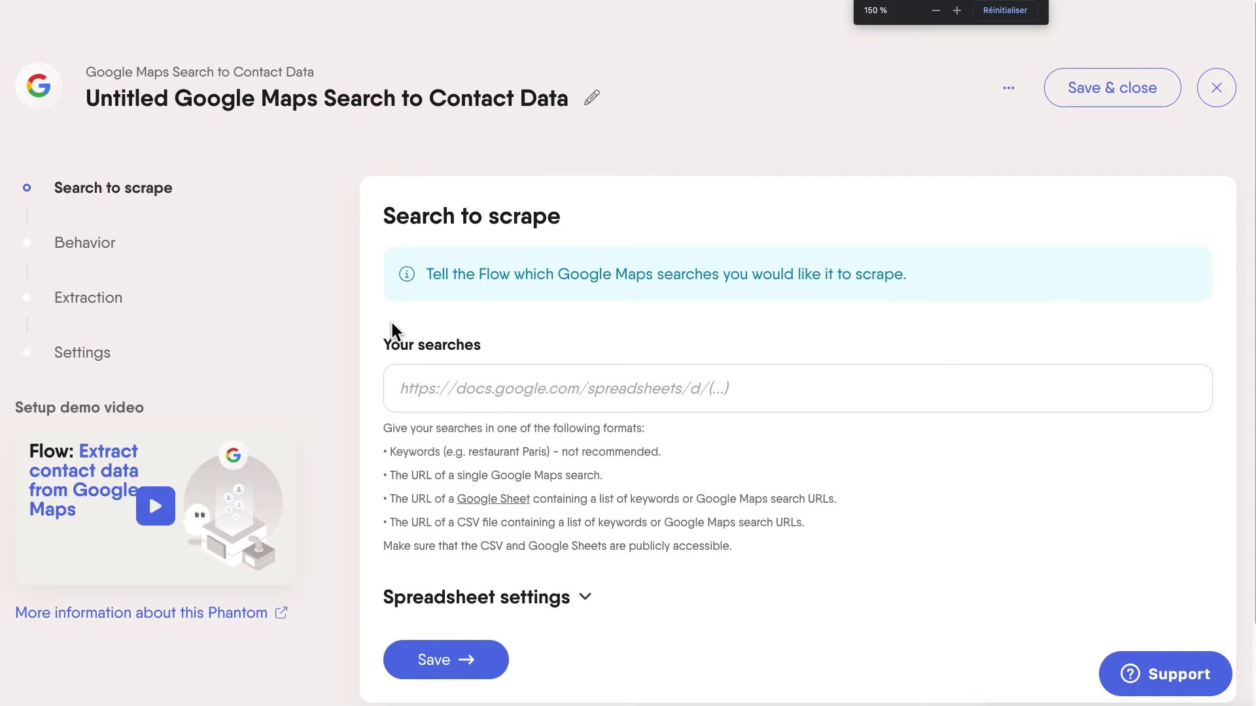
# Examine the Flow's searches field and its accepted formats: keywords, a Google Maps URL, a Google Sheet URL or a CSV URL
pyautogui.scroll(-1, 416, 360)
pyautogui.click(471, 308)
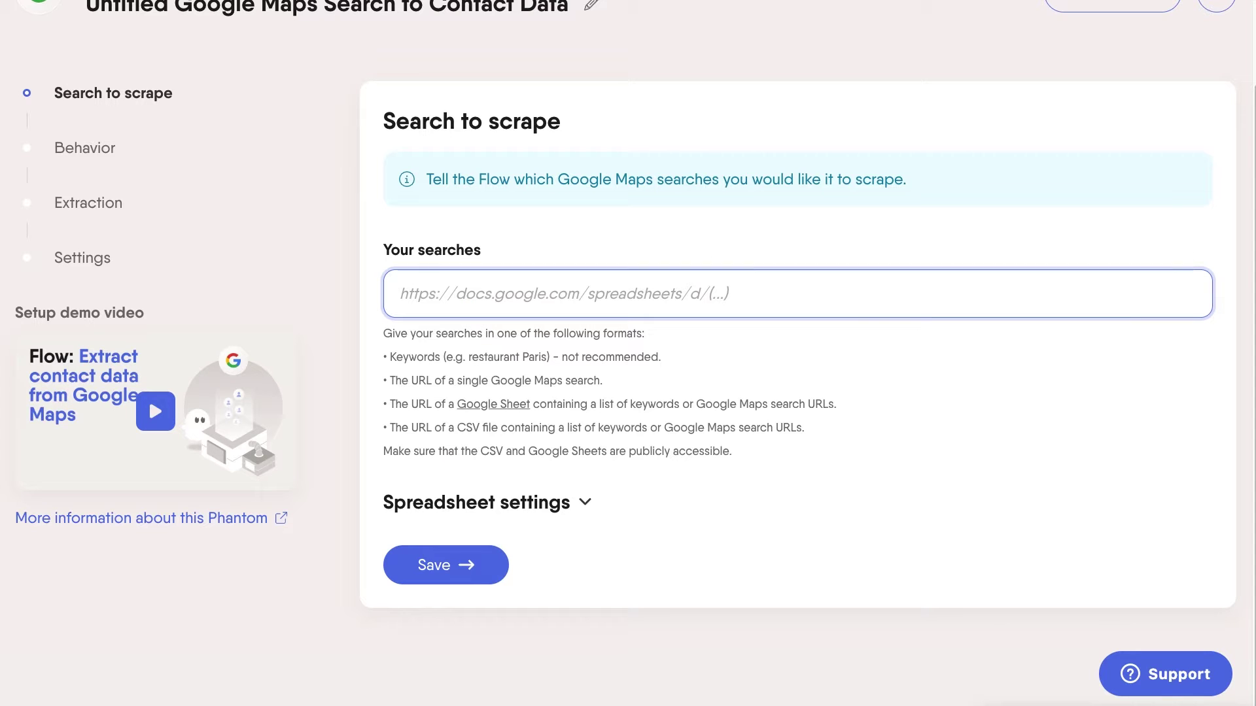
pyautogui.moveTo(1208, 268); pyautogui.dragTo(375, 317)
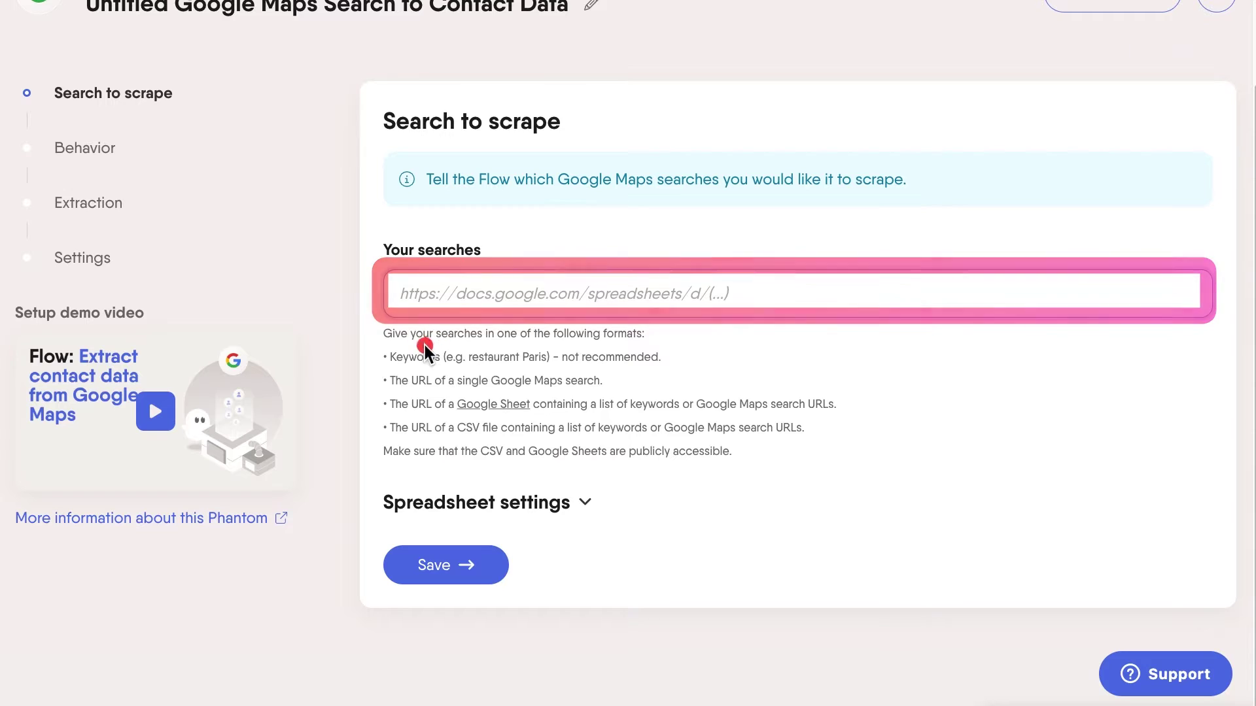
pyautogui.moveTo(364, 341)
pyautogui.mouseDown()
pyautogui.moveTo(514, 371)
pyautogui.moveTo(679, 369)
pyautogui.mouseUp()
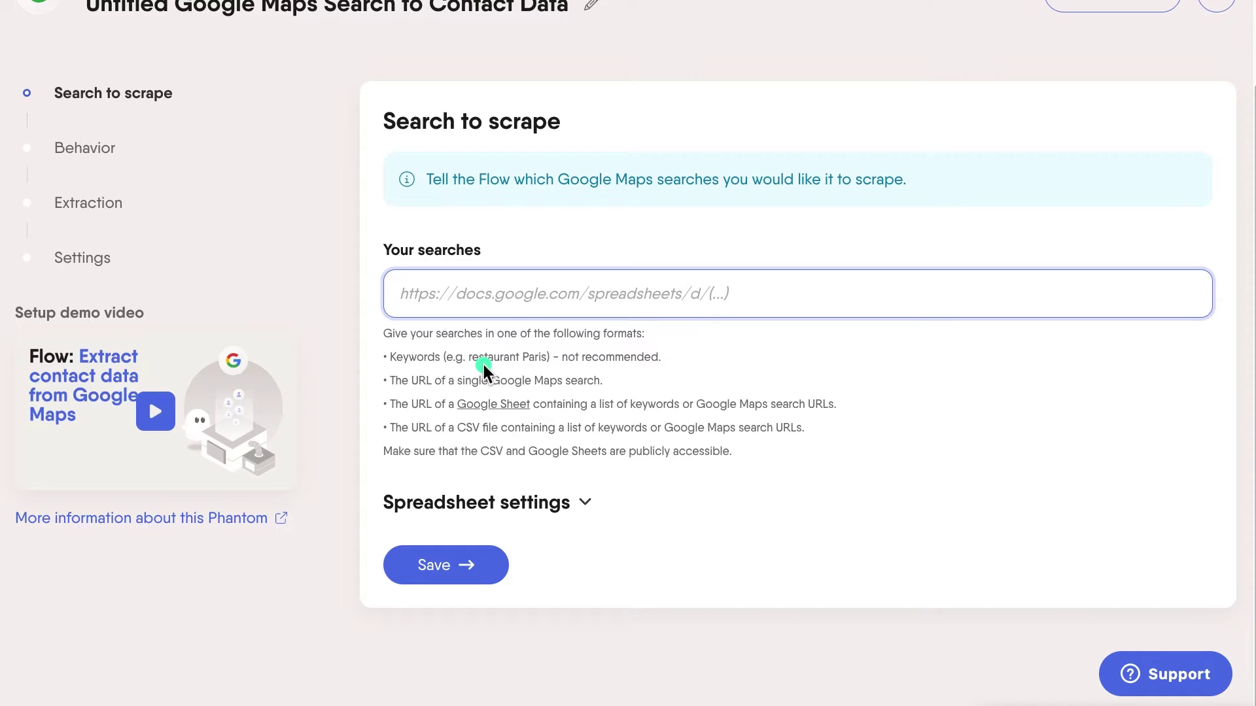
pyautogui.moveTo(824, 186)
pyautogui.mouseDown()
pyautogui.moveTo(835, 330)
pyautogui.moveTo(764, 378)
pyautogui.moveTo(434, 396)
pyautogui.moveTo(336, 350)
pyautogui.moveTo(457, 386)
pyautogui.moveTo(666, 399)
pyautogui.mouseUp()
pyautogui.moveTo(811, 372); pyautogui.dragTo(815, 373)
pyautogui.hotkey('ctrl', 'z')
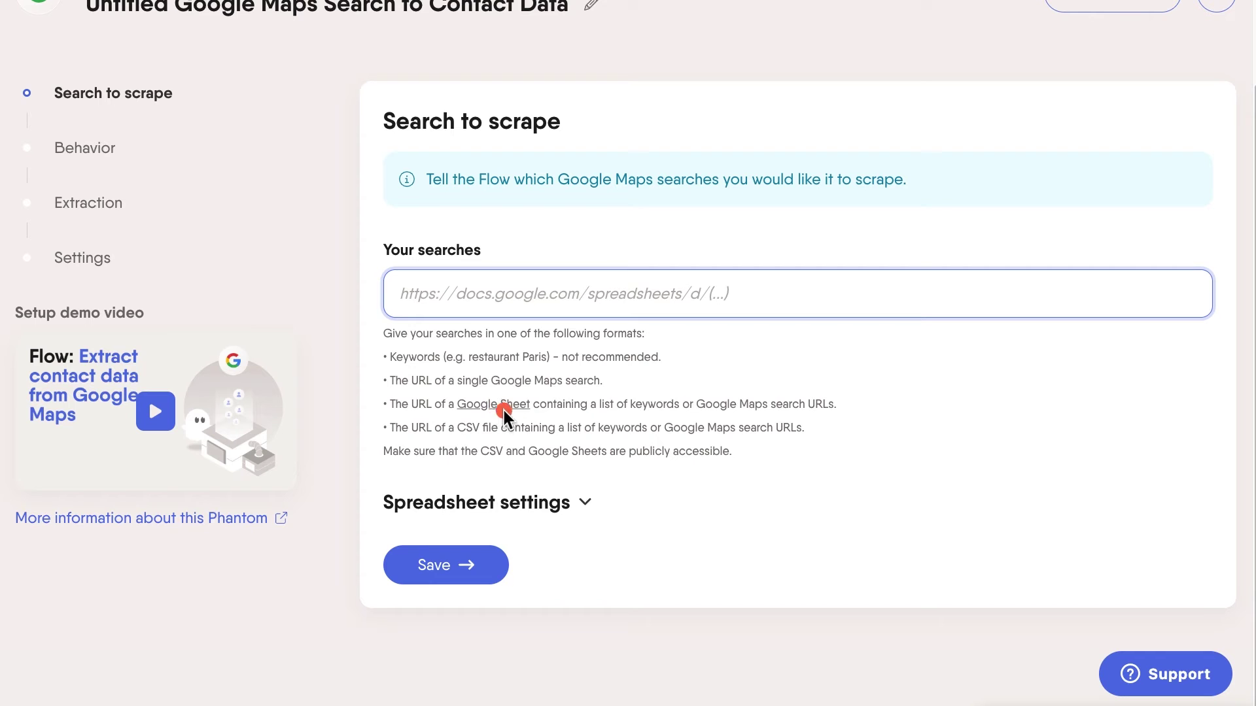
pyautogui.click(1031, 406)
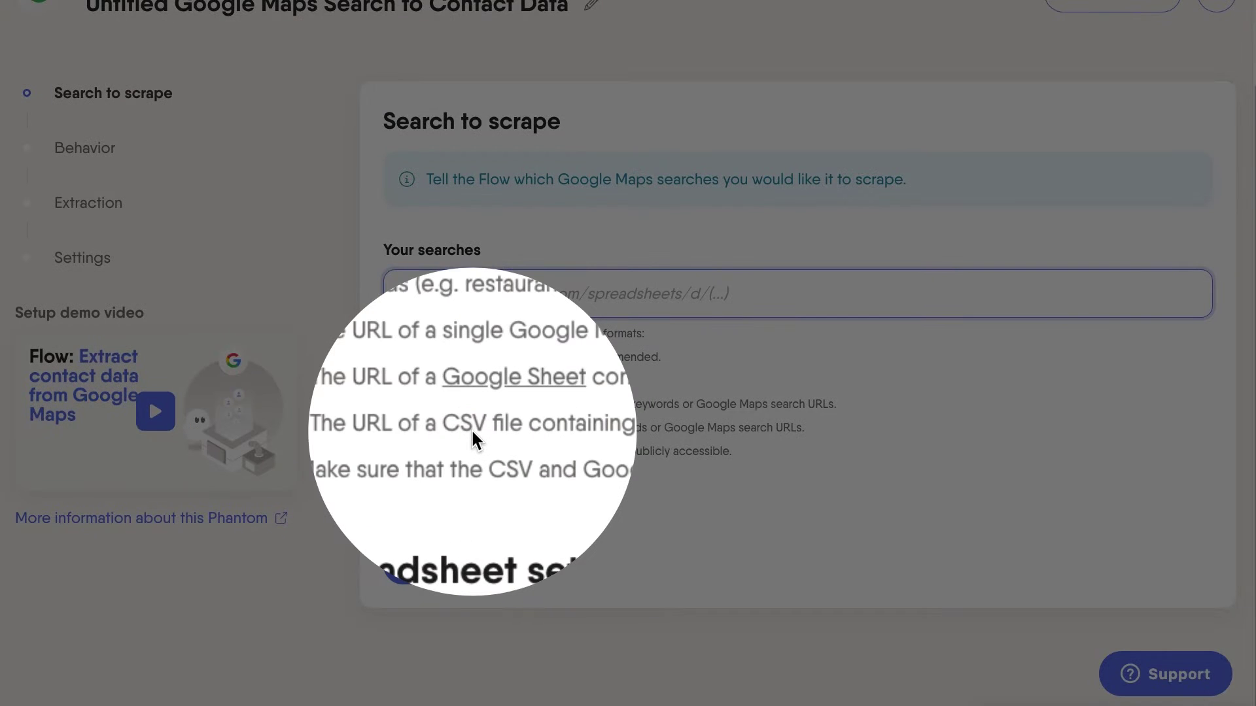
pyautogui.click(472, 430)
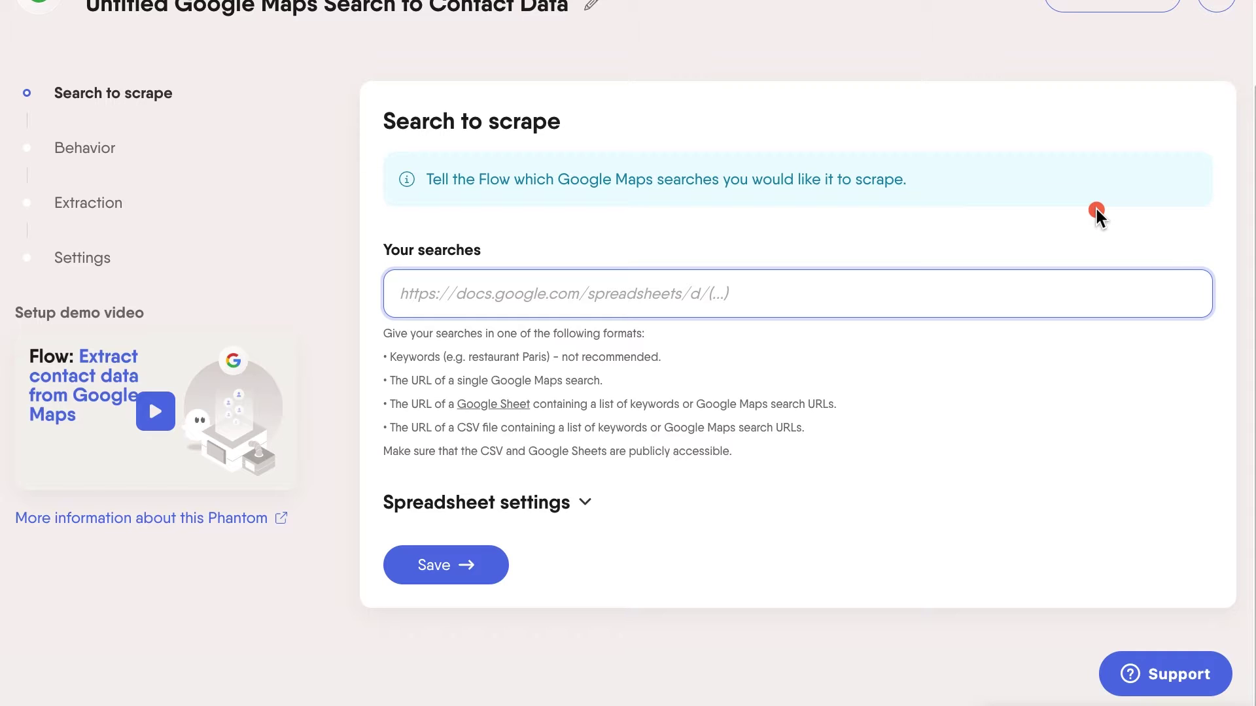
pyautogui.moveTo(1119, 145)
pyautogui.mouseDown()
pyautogui.moveTo(982, 143)
pyautogui.moveTo(504, 277)
pyautogui.moveTo(371, 330)
pyautogui.mouseUp()
# Review the spreadsheet settings for the column containing searches, along with the Google Sheet and CSV input formats
pyautogui.click(592, 503)
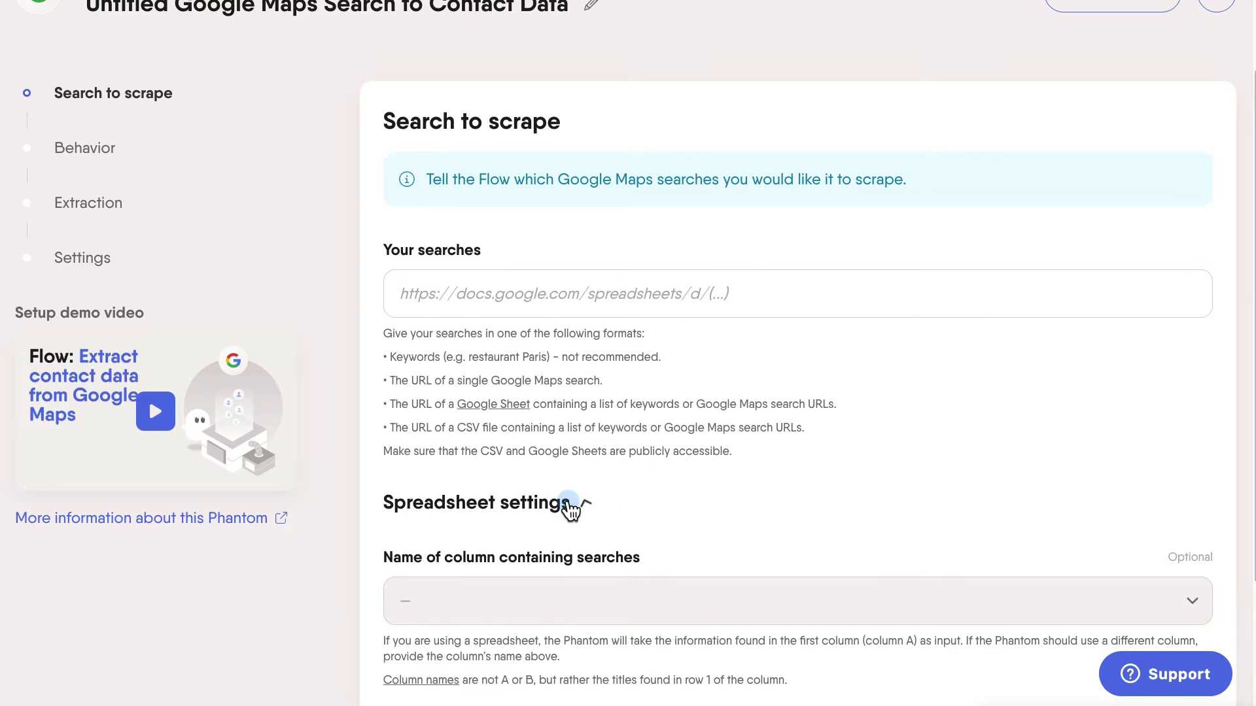
pyautogui.scroll(-2, 786, 516)
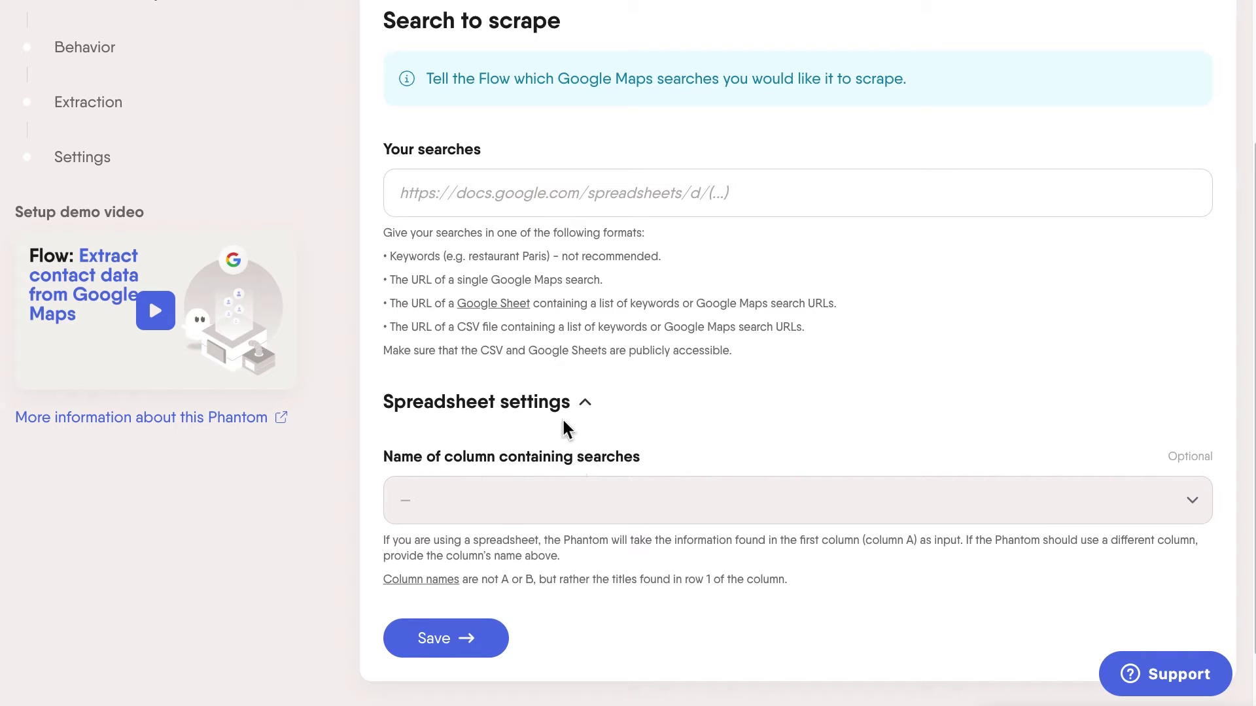
pyautogui.moveTo(411, 303); pyautogui.dragTo(540, 303)
pyautogui.click(420, 324)
pyautogui.moveTo(424, 323); pyautogui.dragTo(485, 326)
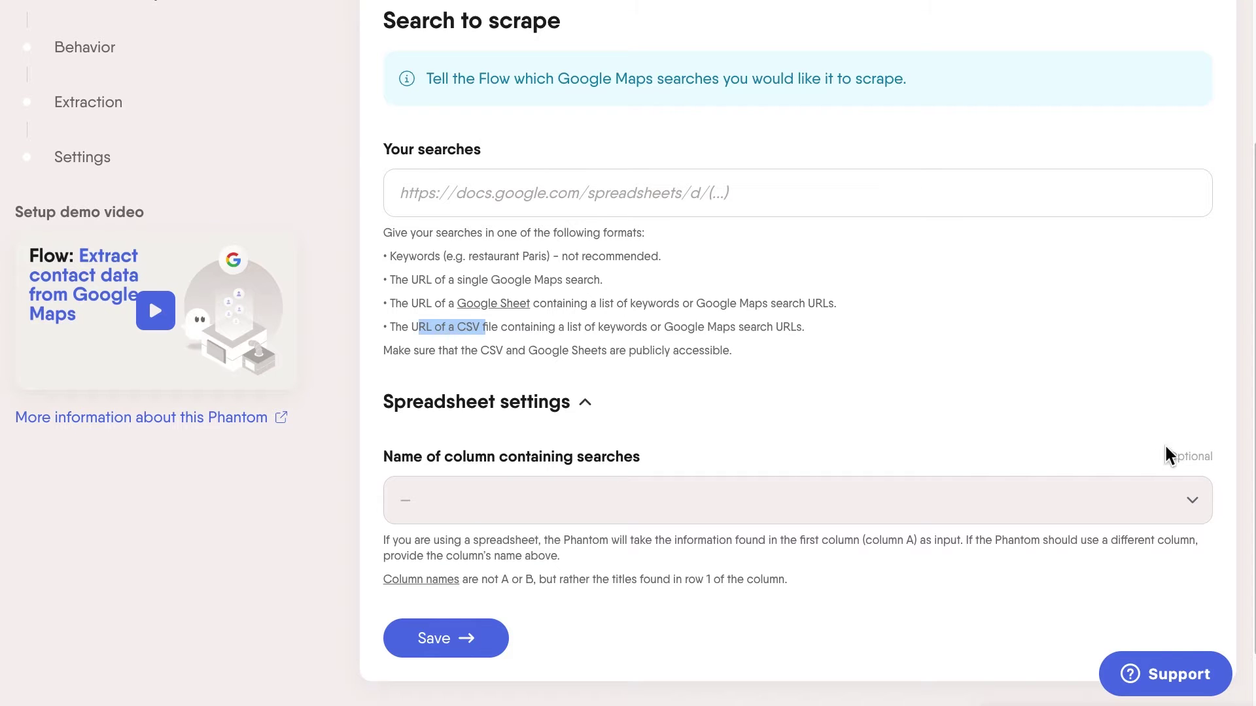
pyautogui.click(595, 402)
pyautogui.click(500, 294)
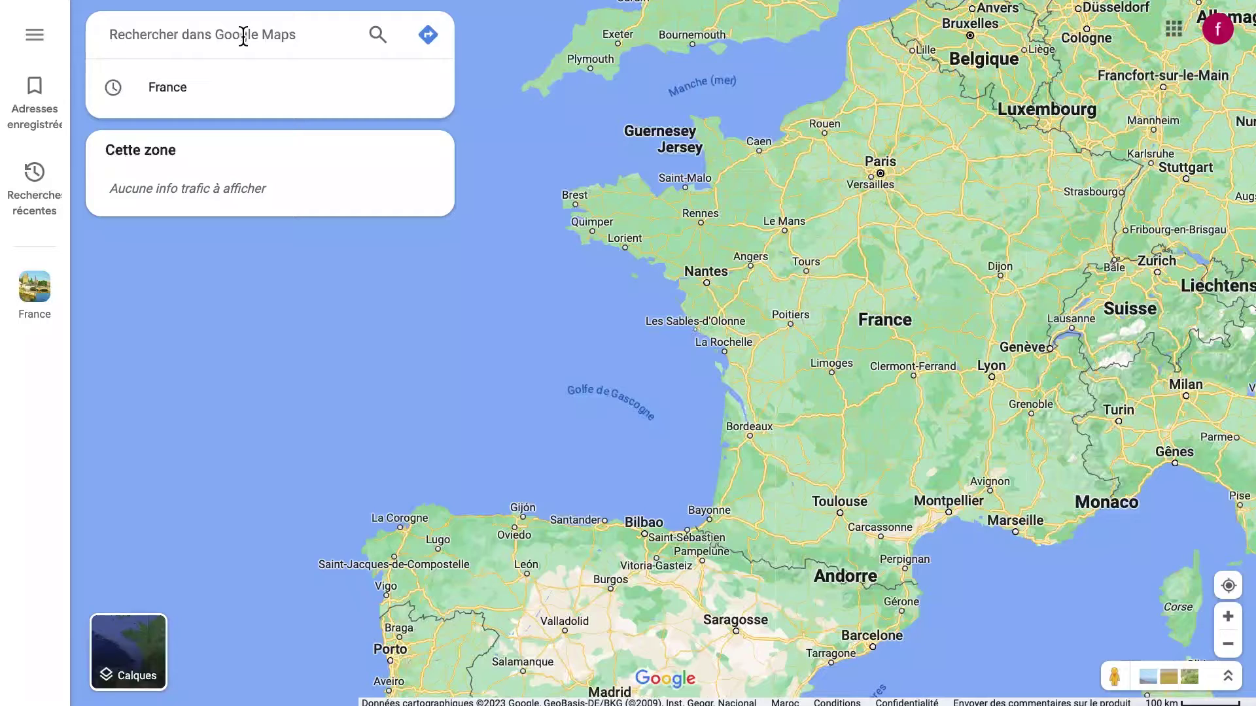
# Search Google Maps for "restaurant paris"
pyautogui.write('res')
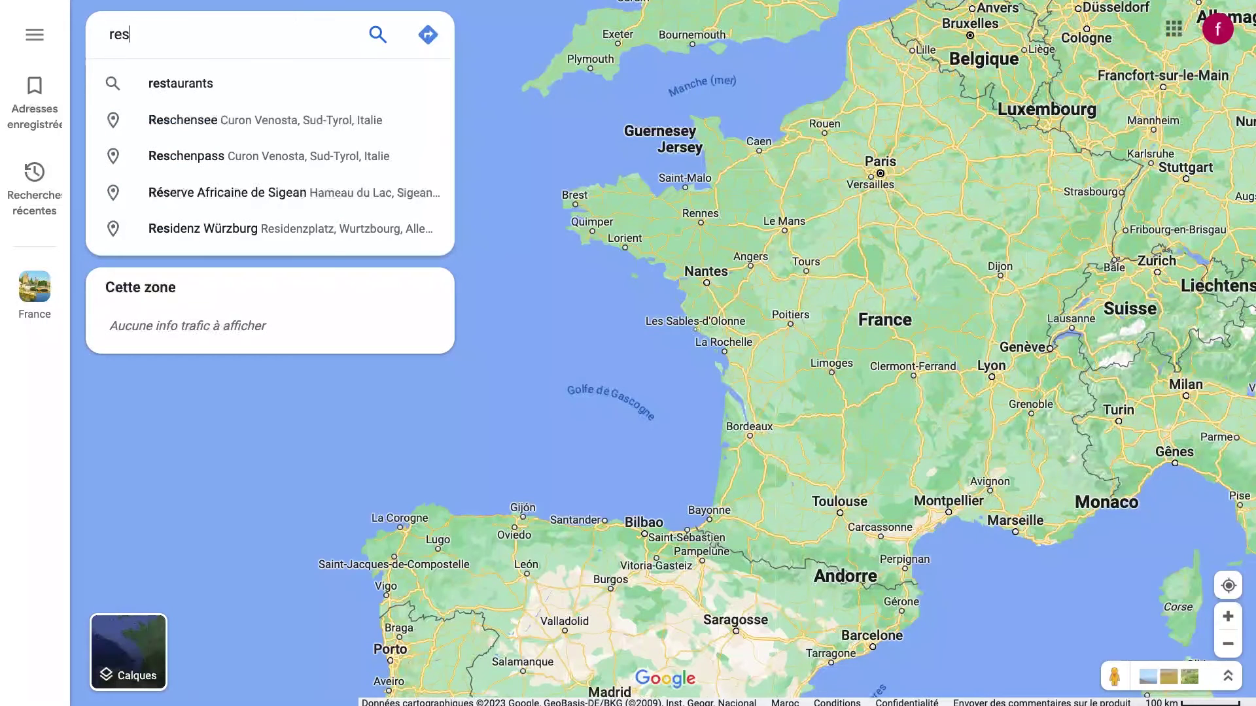
pyautogui.write('taurant ')
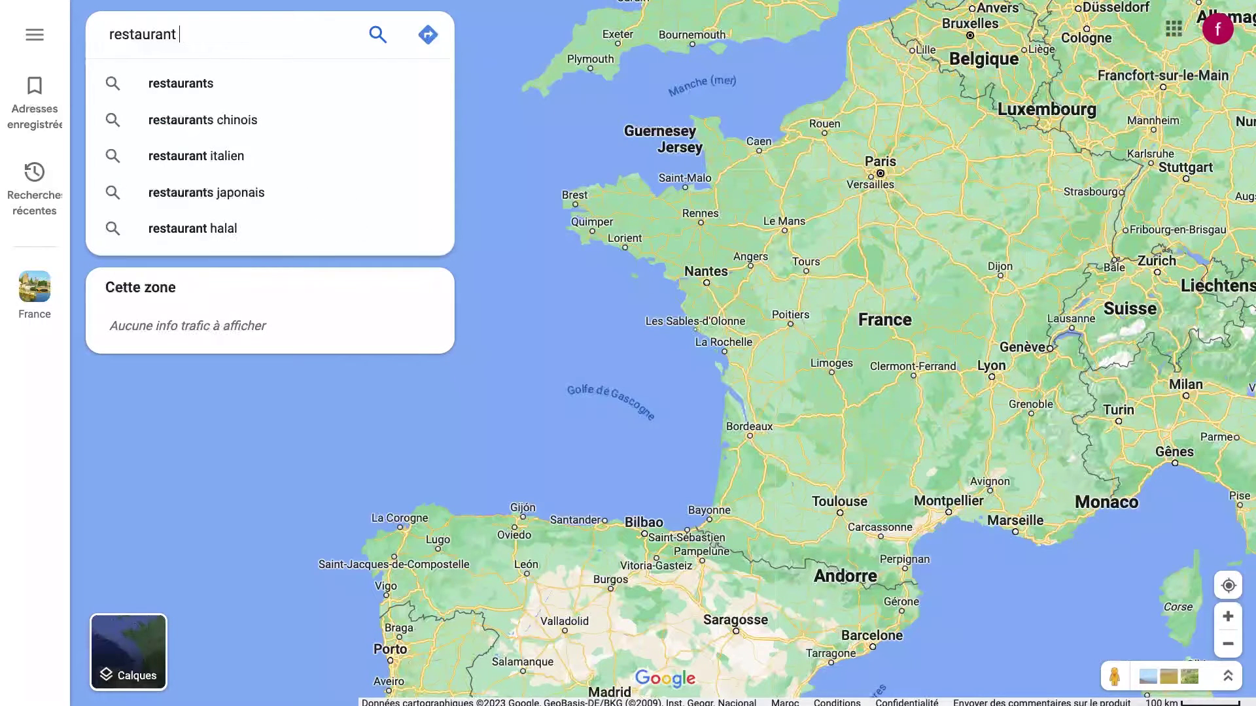
pyautogui.write('paris')
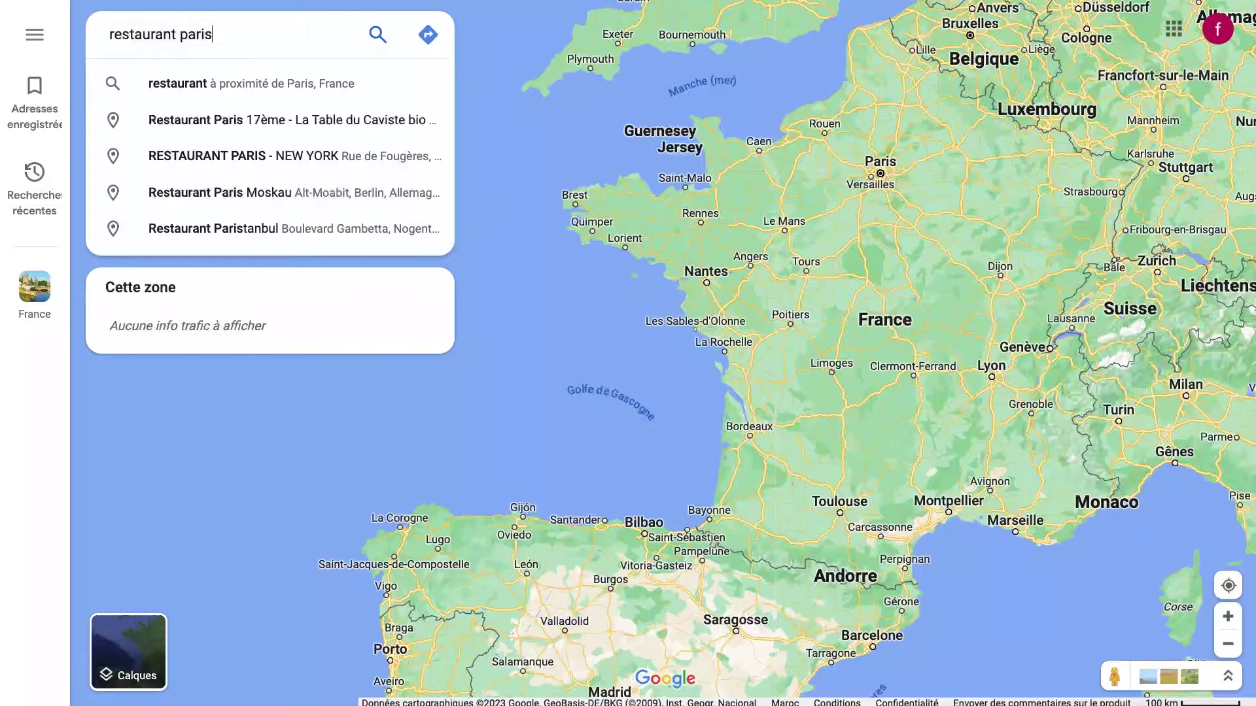
pyautogui.press('Return')
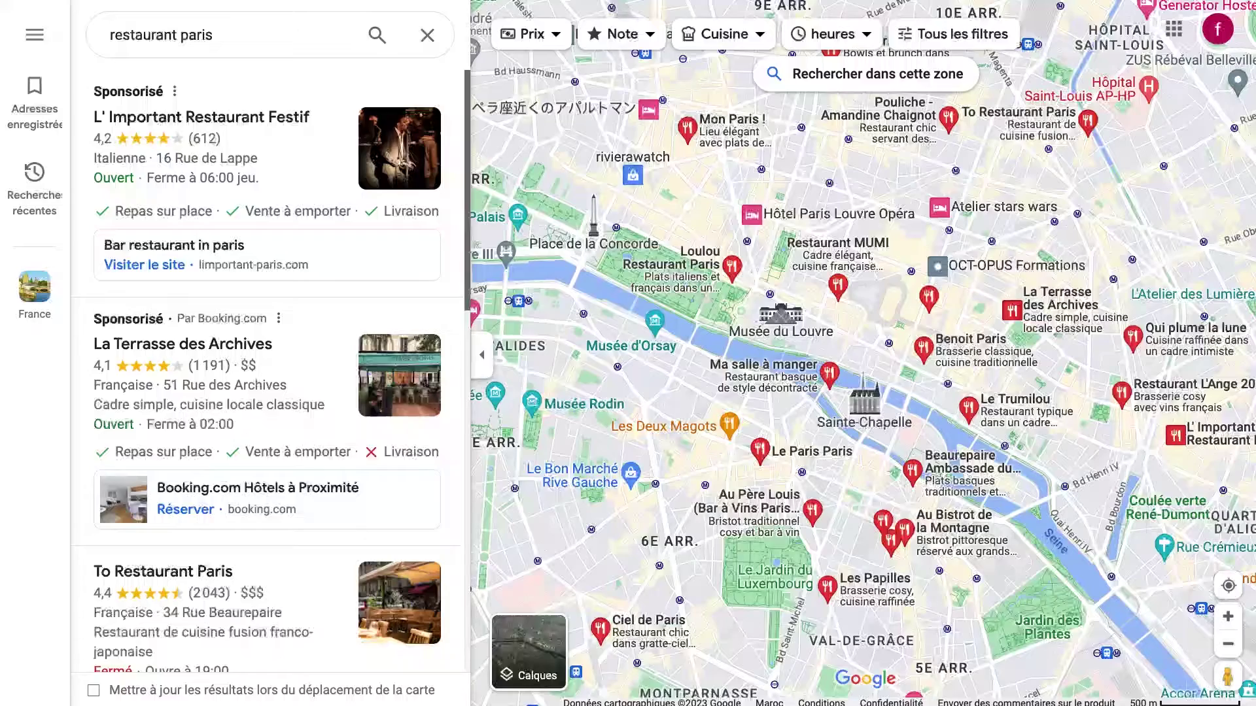
# Copy the full URL of the "restaurant paris" results page in Google Maps
pyautogui.press('ctrl+super+f')
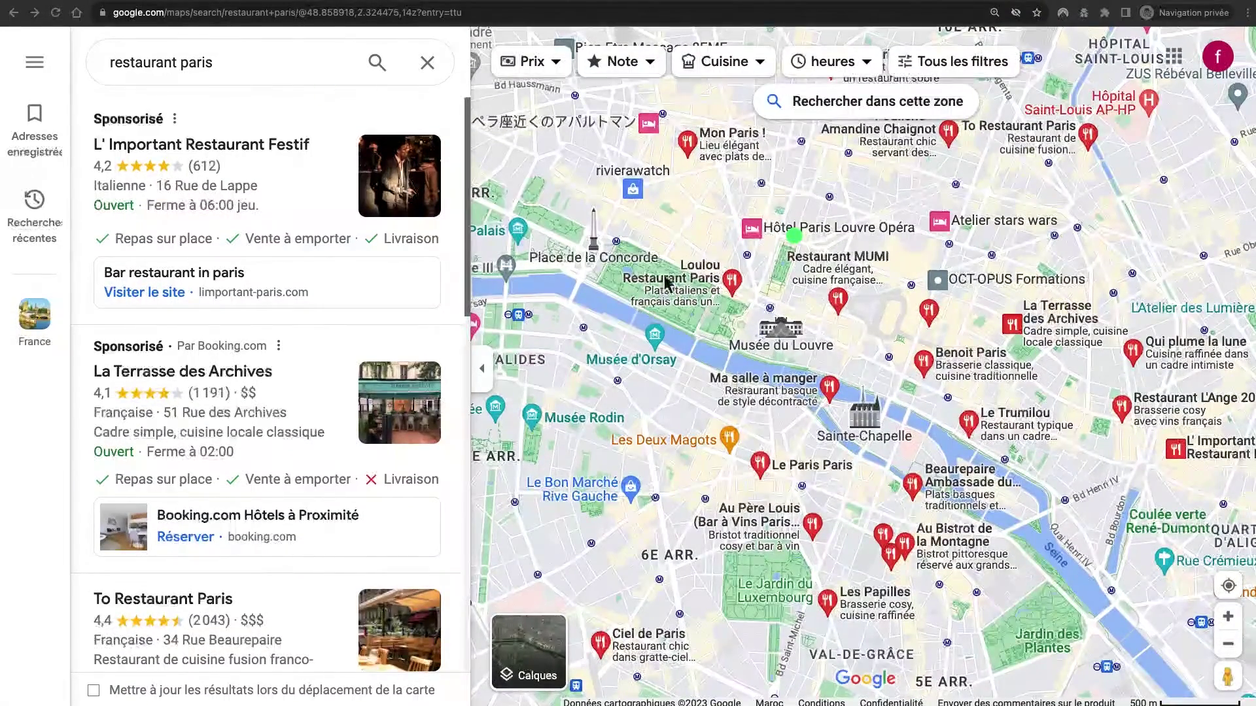
pyautogui.moveTo(133, 45)
pyautogui.mouseDown()
pyautogui.moveTo(79, 7)
pyautogui.moveTo(521, 34)
pyautogui.mouseUp()
pyautogui.moveTo(811, 386)
pyautogui.mouseDown()
pyautogui.moveTo(218, 68)
pyautogui.moveTo(280, 28)
pyautogui.mouseUp()
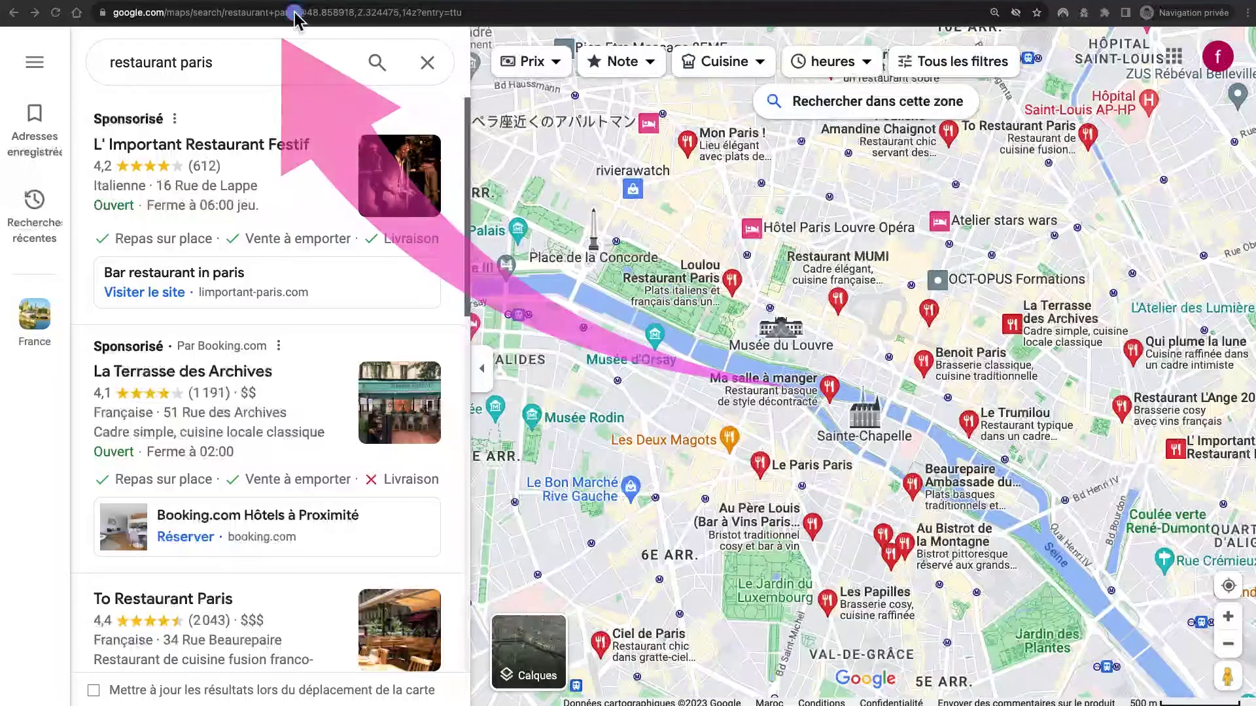
pyautogui.click(272, 13)
pyautogui.hotkey('ctrl', 'c')
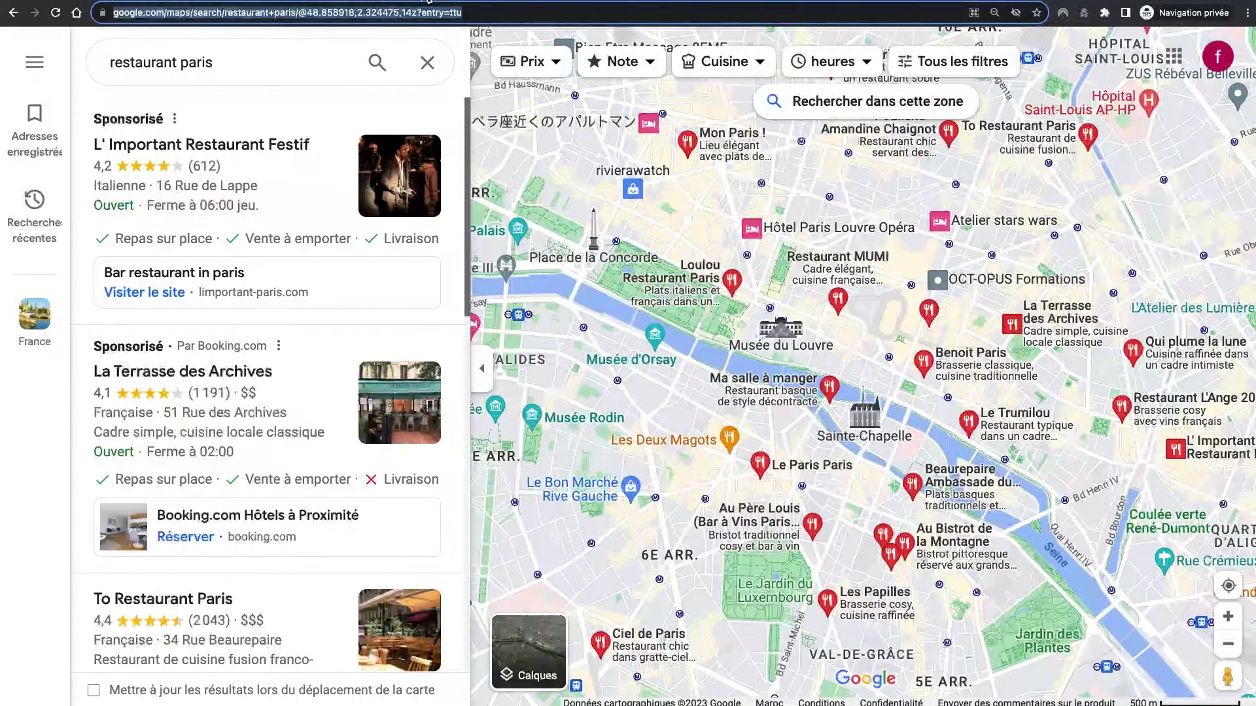
# Switch back to PhantomBuster, paste the copied Google Maps URL as the Flow's search and save the search step
pyautogui.hotkey('ctrl', 'Tab')
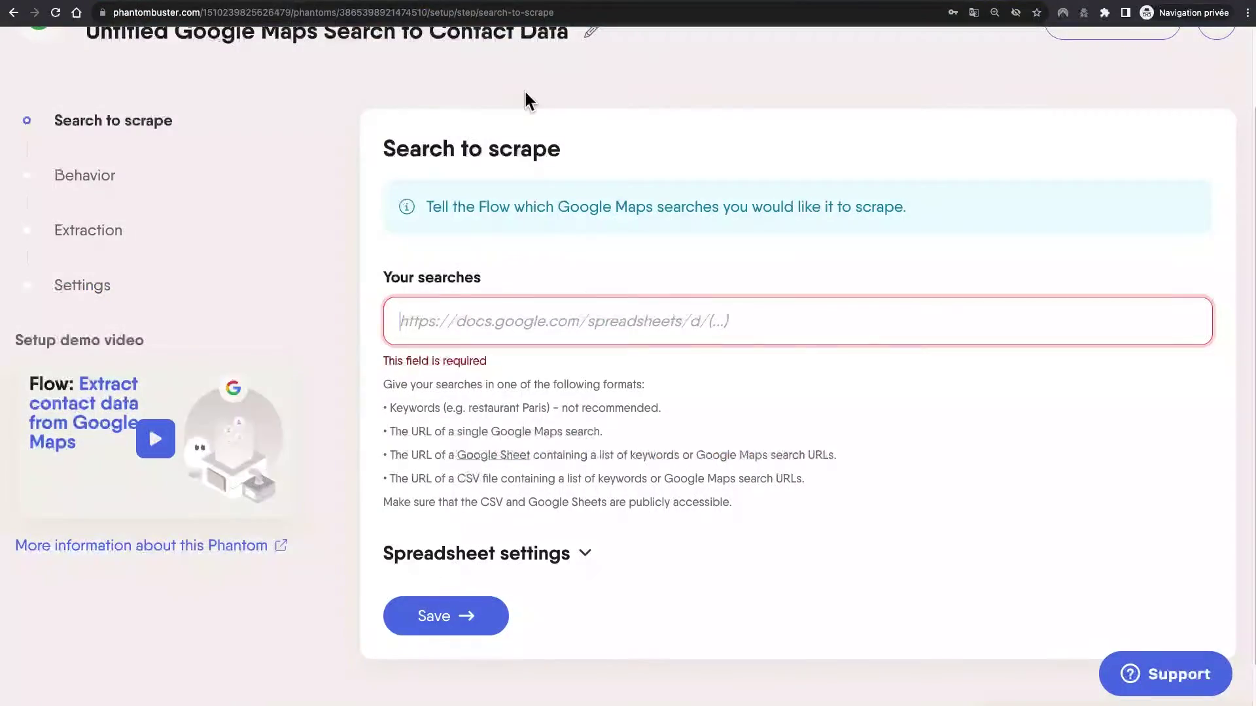
pyautogui.click(494, 333)
pyautogui.hotkey('ctrl', 'v')
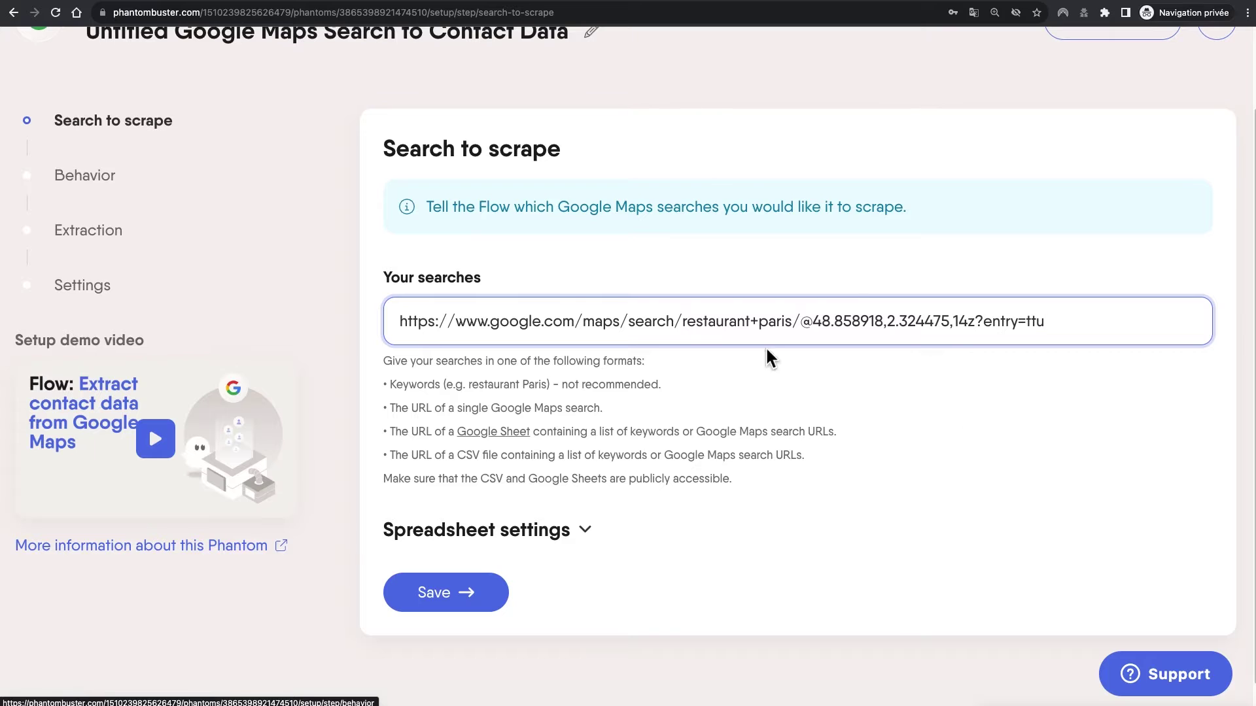
pyautogui.click(465, 592)
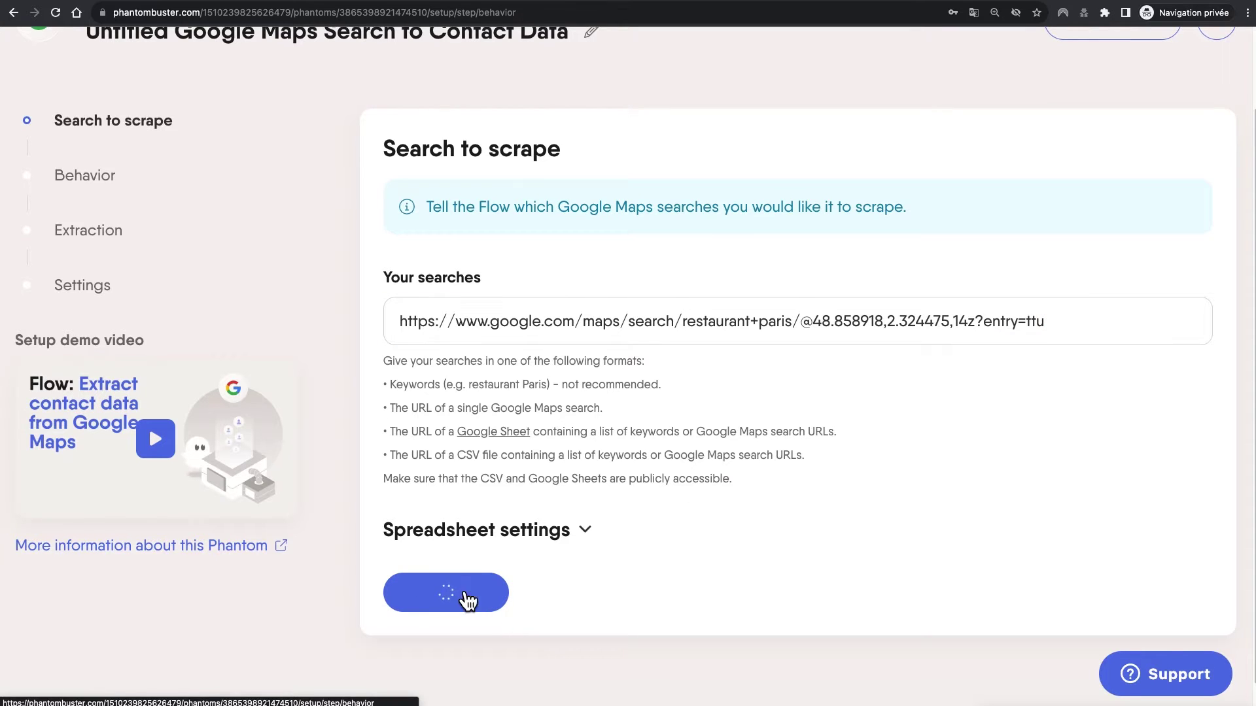
# Set the browser's language to Français (France) and the results per search to 20, and save the Behavior step
pyautogui.scroll(-1, 913, 473)
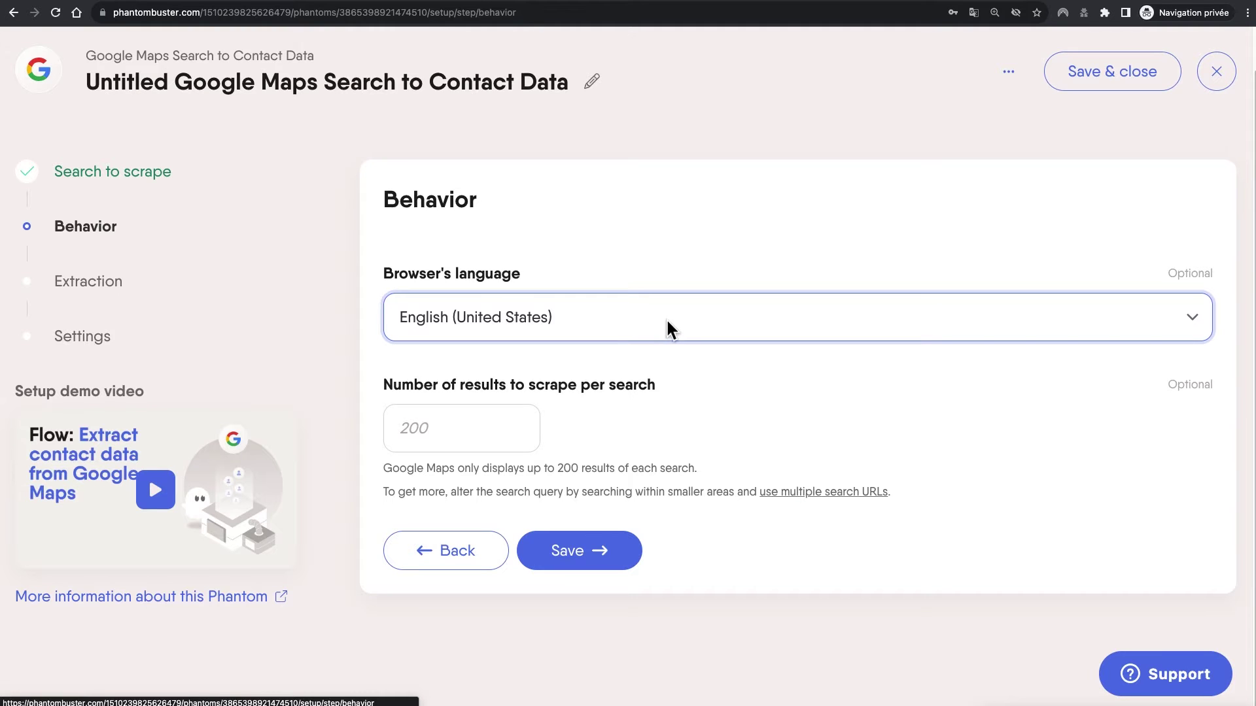
pyautogui.click(694, 314)
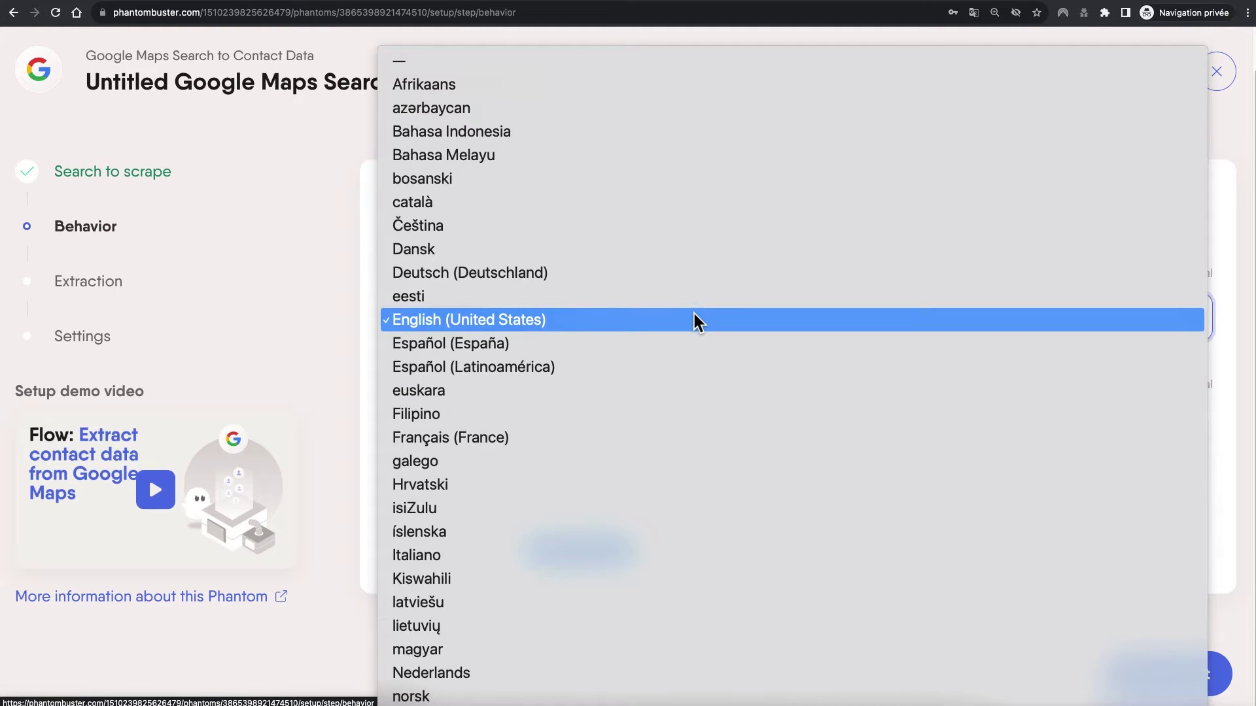
pyautogui.click(578, 436)
pyautogui.click(469, 431)
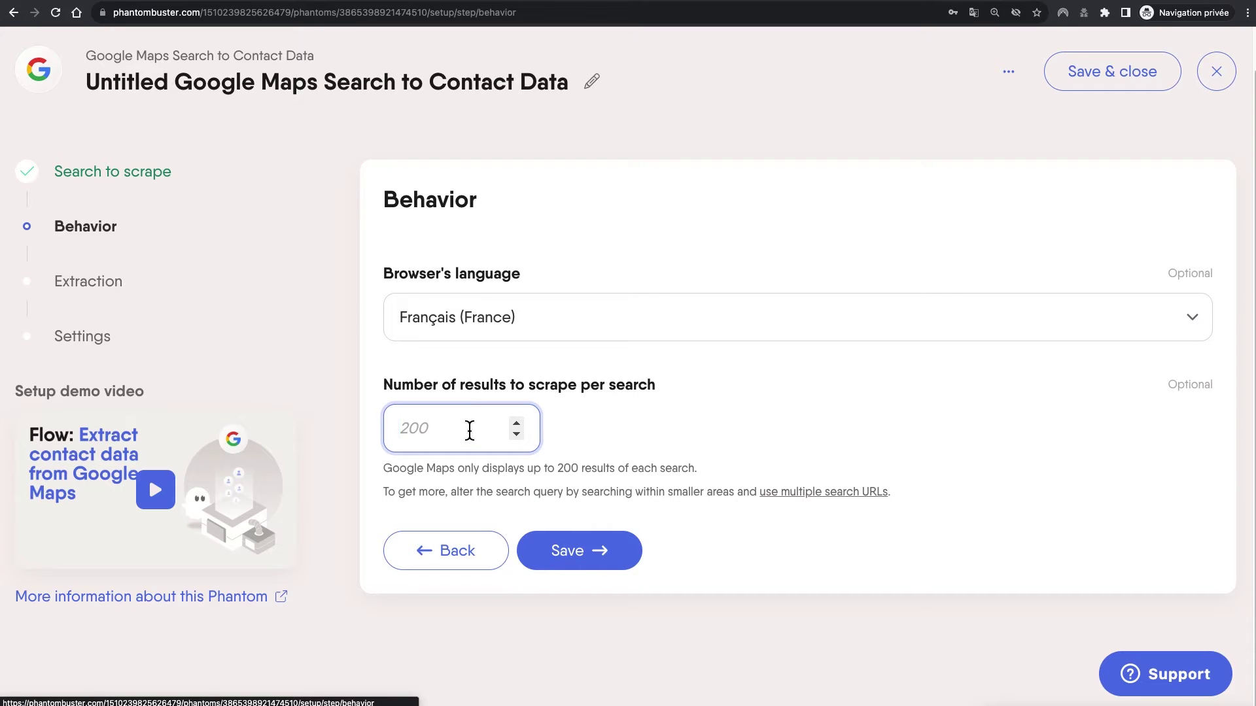
pyautogui.moveTo(385, 467); pyautogui.dragTo(466, 467)
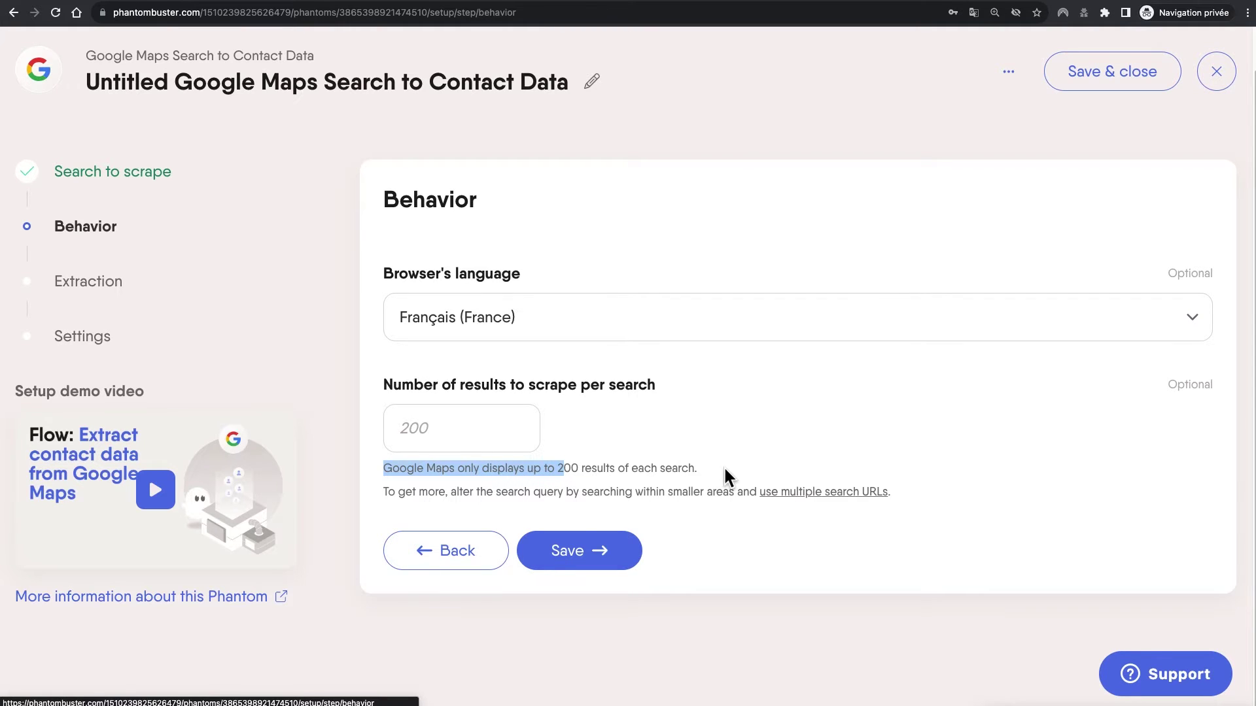
pyautogui.click(465, 422)
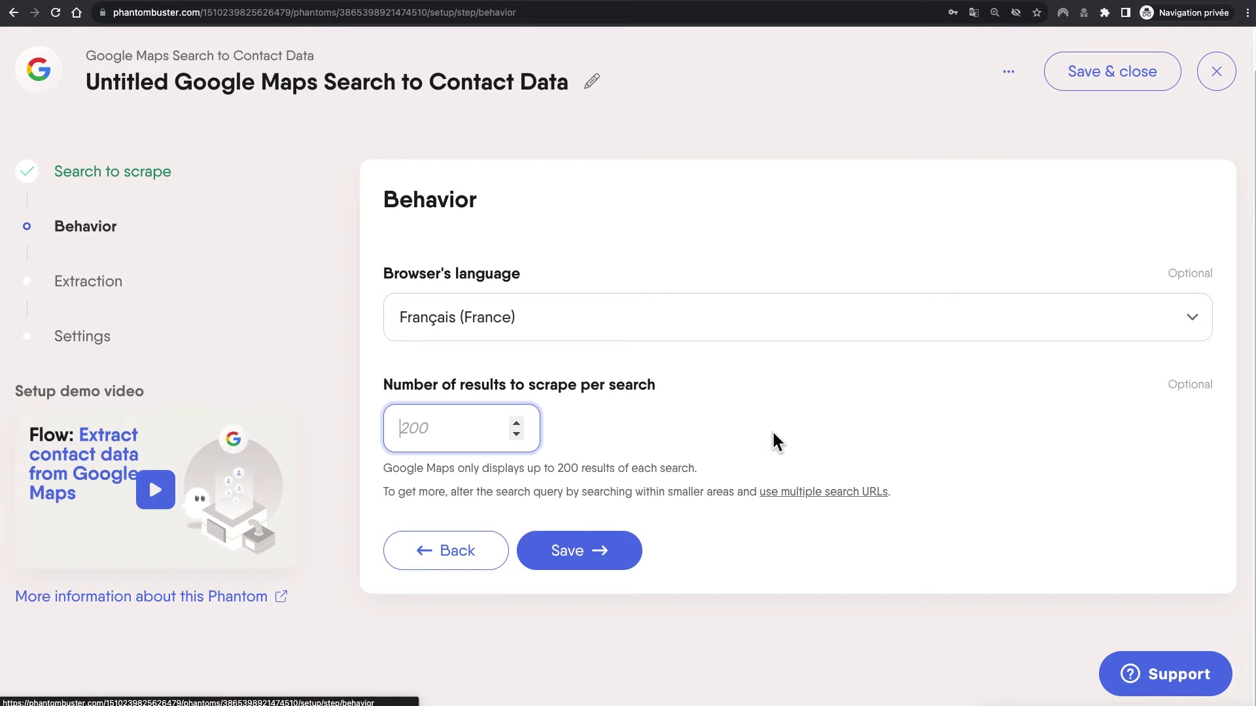
pyautogui.write('20')
pyautogui.click(793, 389)
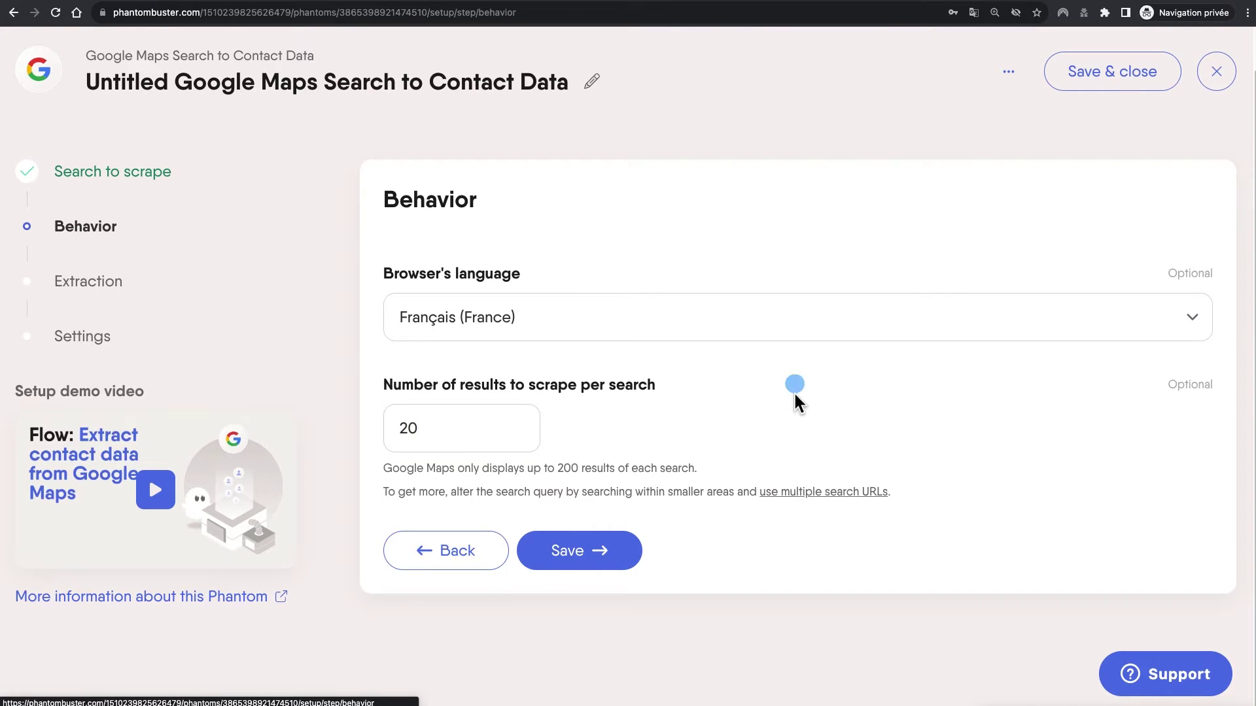
pyautogui.click(595, 553)
# Add Facebook pages, Instagram profiles and phone numbers to the data to scrape, with France replacing United States as phone number format
pyautogui.click(395, 435)
pyautogui.click(390, 460)
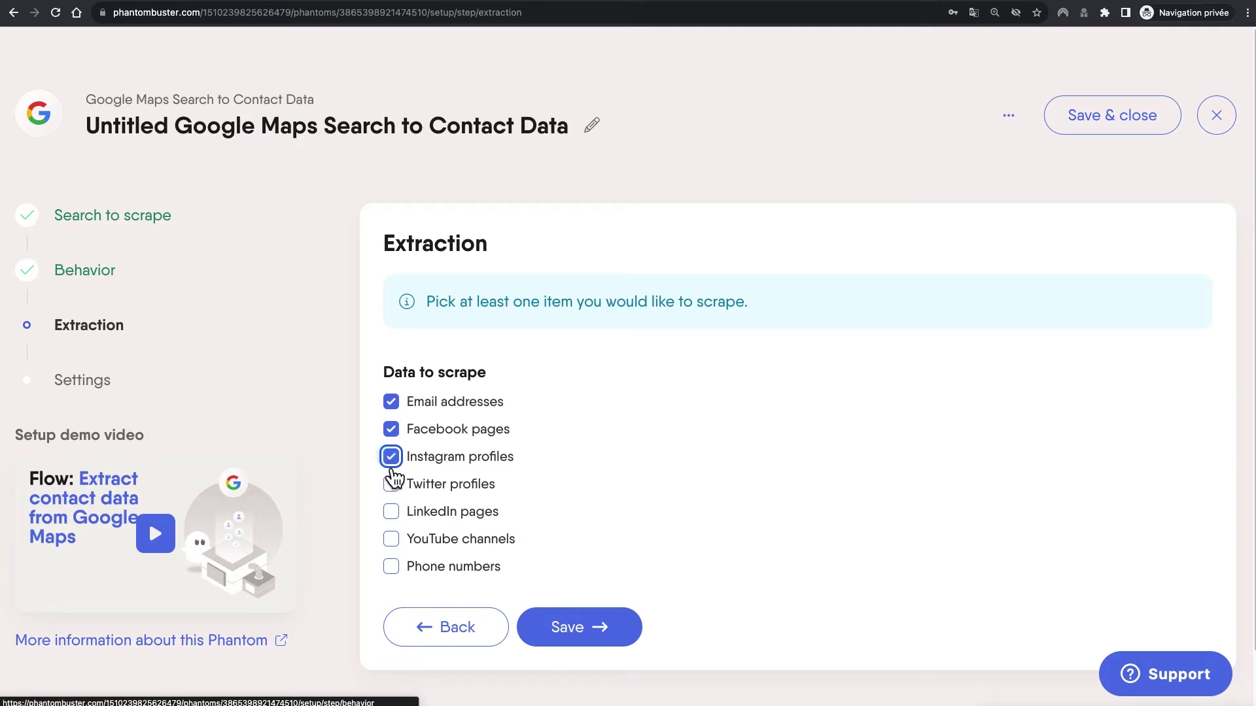
pyautogui.click(430, 575)
pyautogui.scroll(-3, 820, 454)
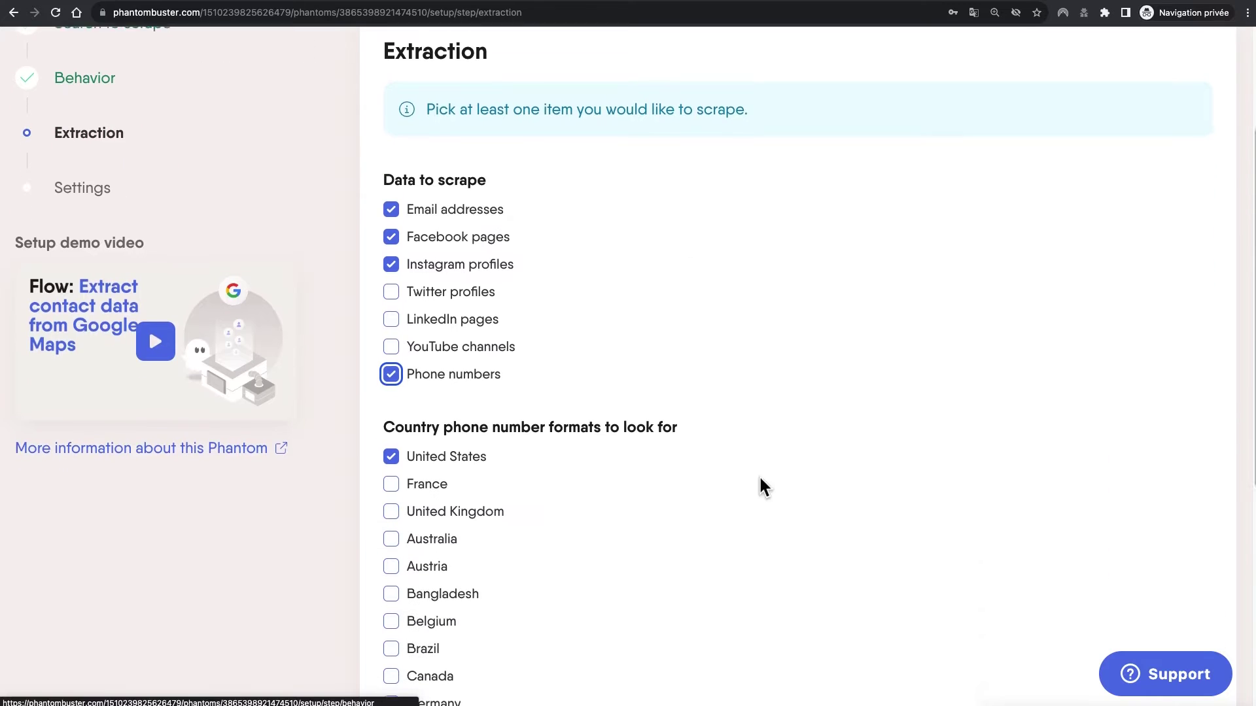
pyautogui.click(425, 484)
pyautogui.click(429, 456)
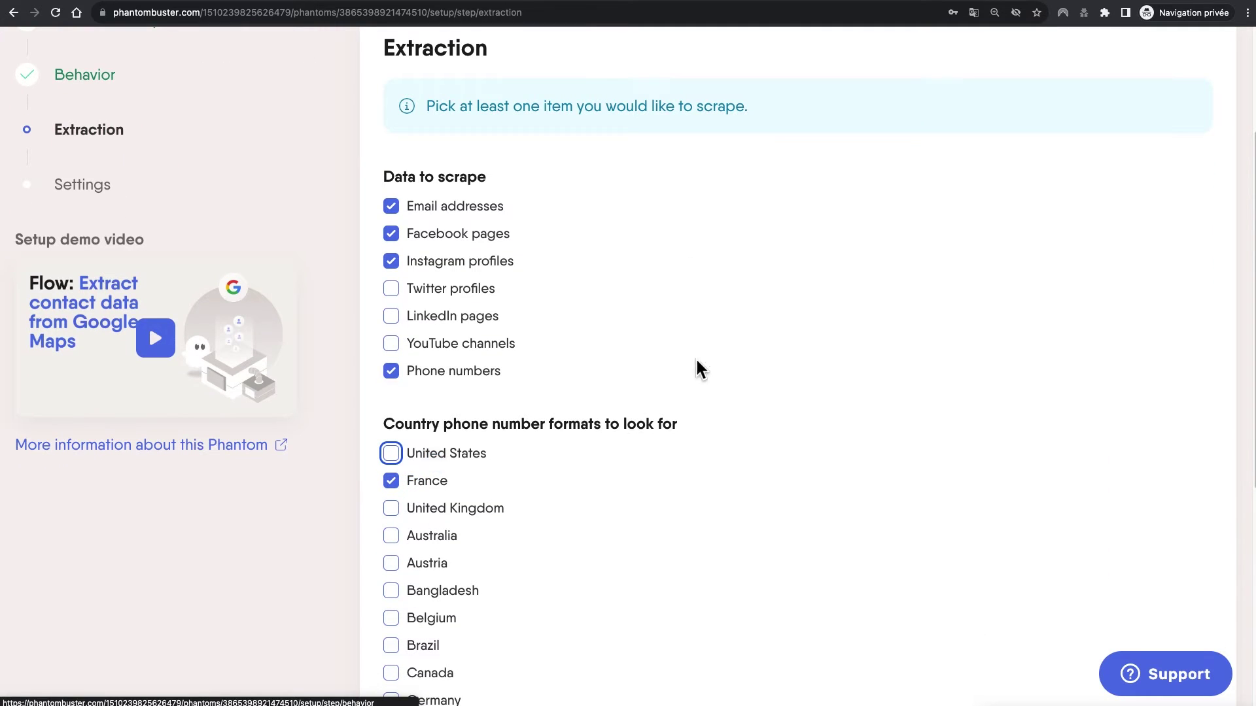
# Save the Extraction step with the chosen data to scrape and phone number format
pyautogui.scroll(1, 395, 394)
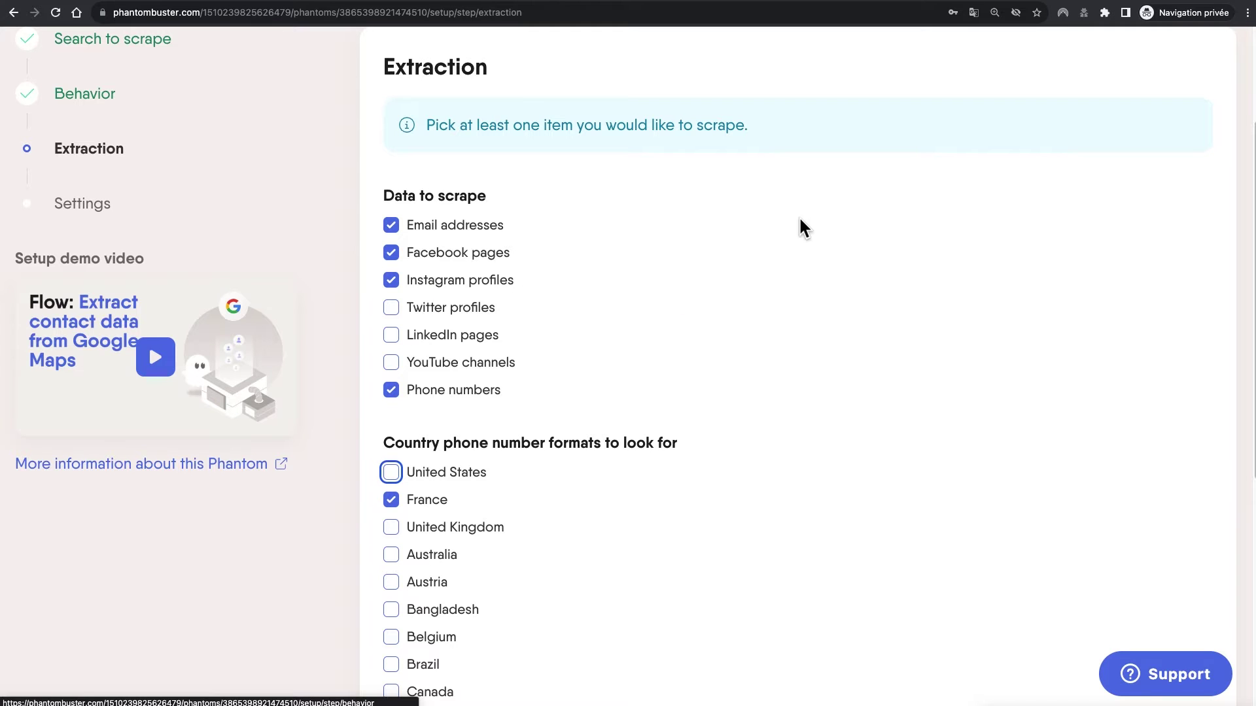
pyautogui.scroll(-3, 884, 488)
pyautogui.scroll(5, 885, 488)
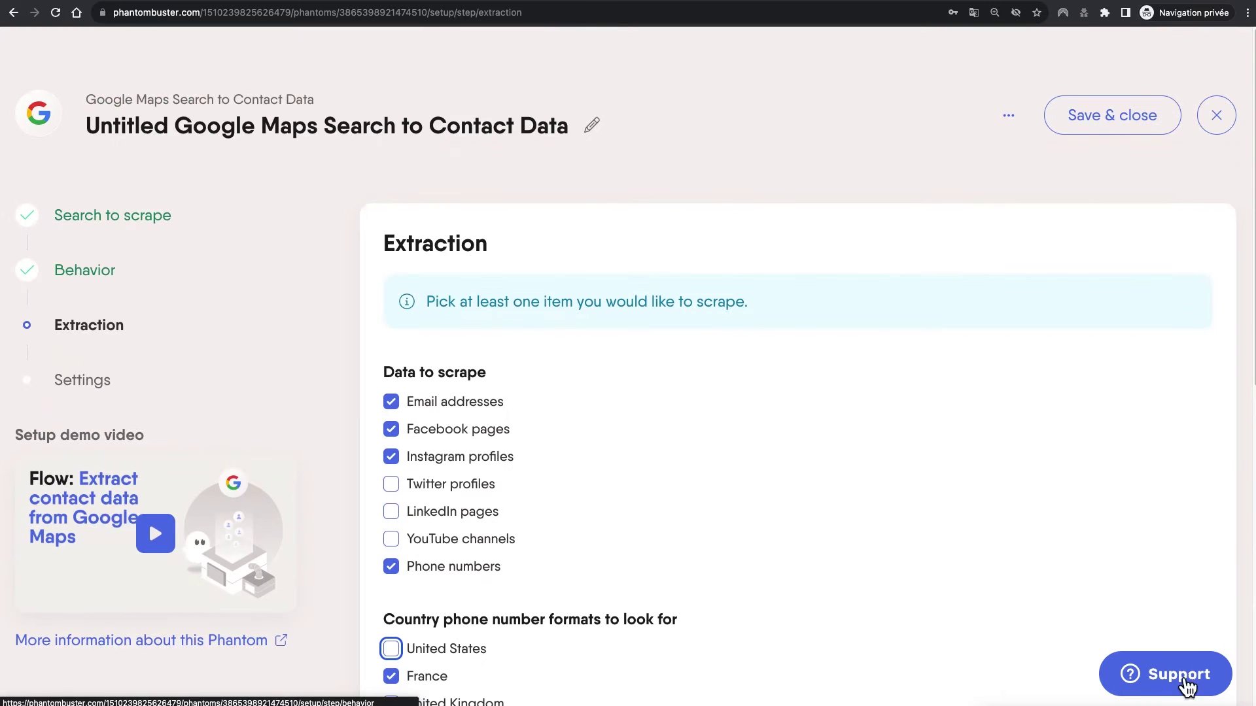
pyautogui.scroll(-10, 818, 569)
pyautogui.click(563, 564)
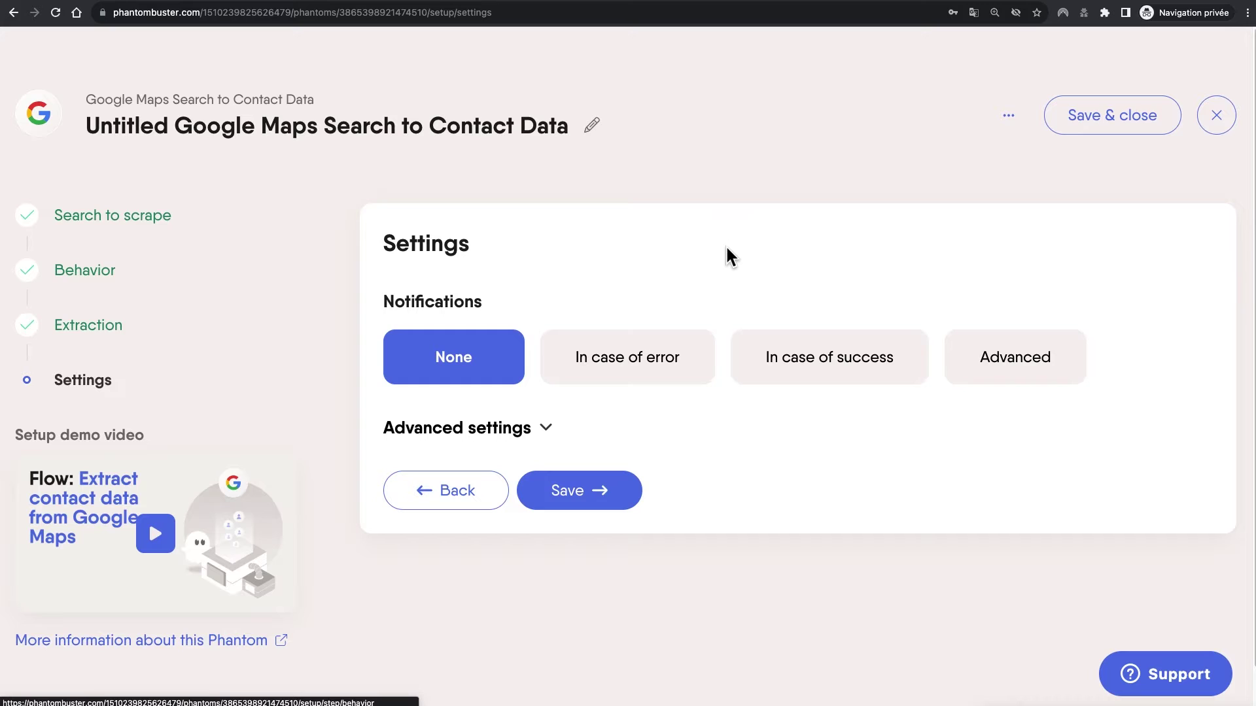
pyautogui.click(659, 370)
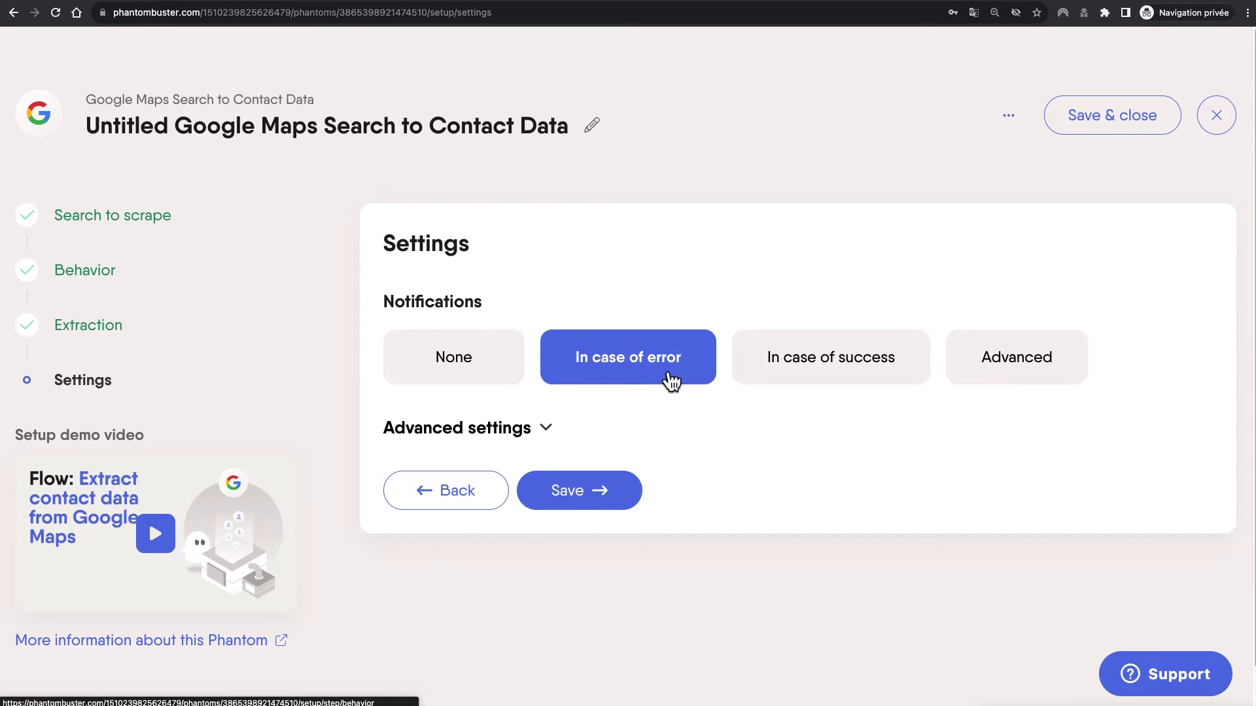
pyautogui.click(837, 370)
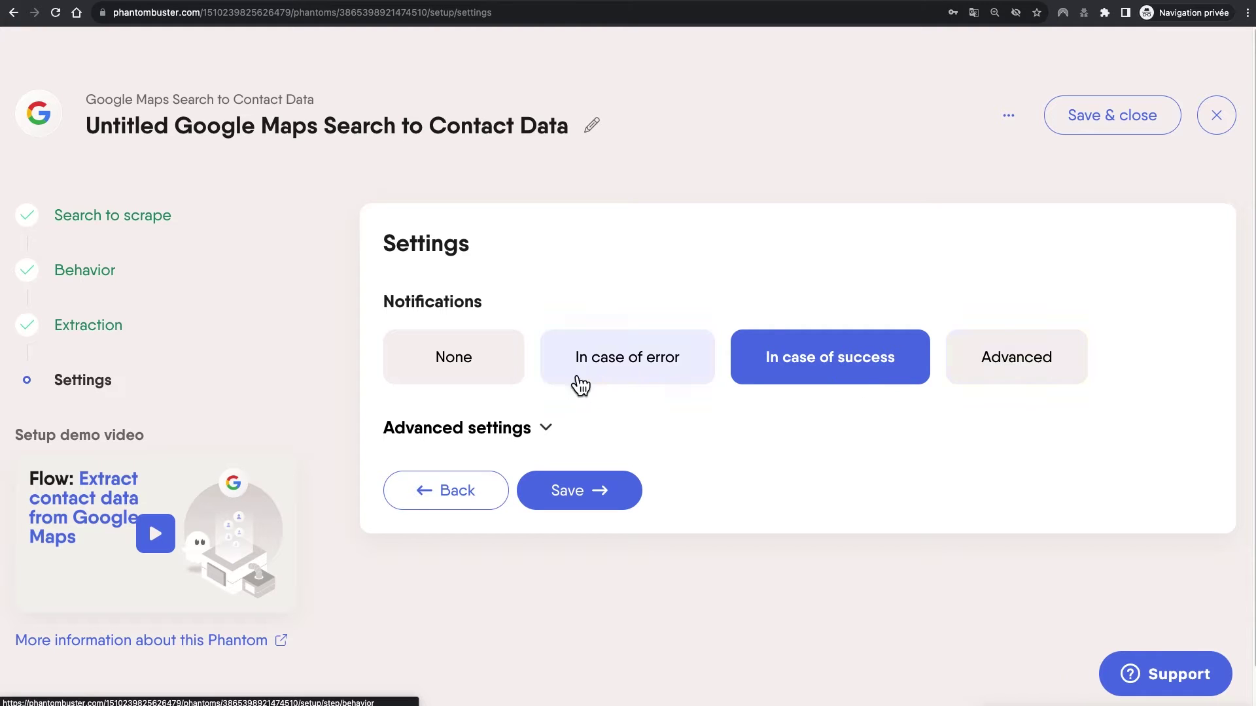
pyautogui.click(514, 368)
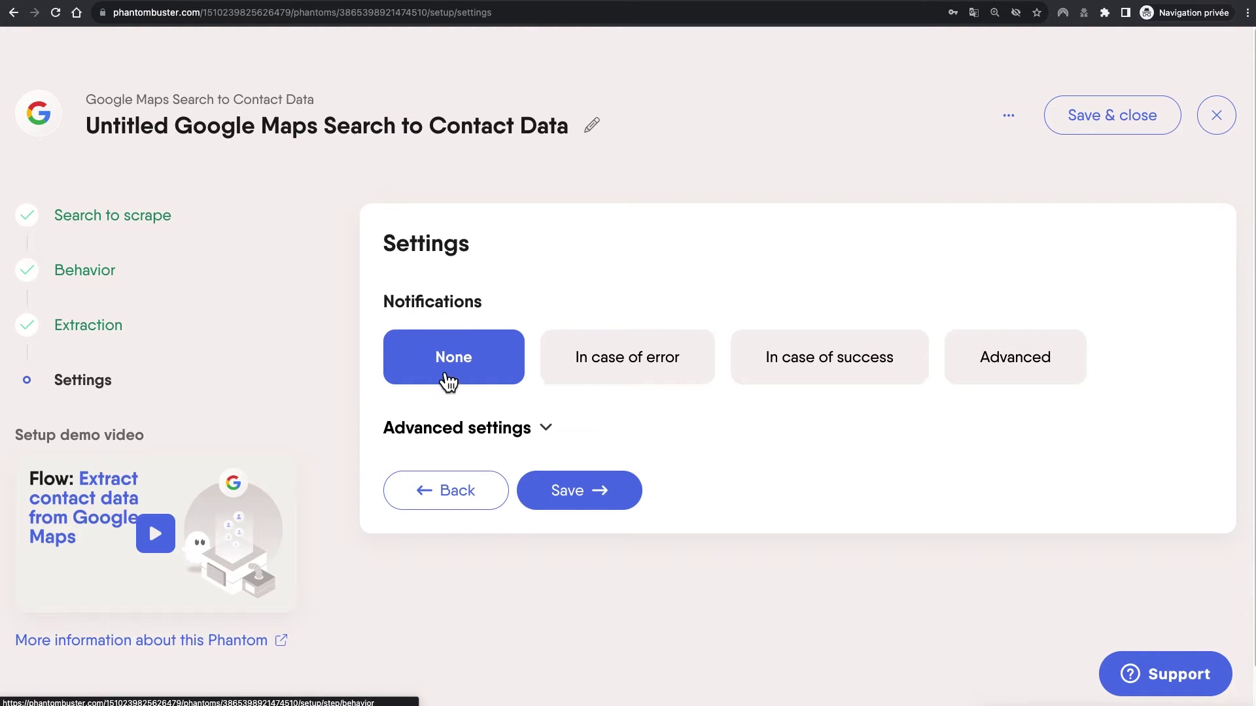
# Review the advanced proxy, limit and folder management settings, and save the Settings step
pyautogui.click(534, 436)
pyautogui.scroll(-3, 763, 451)
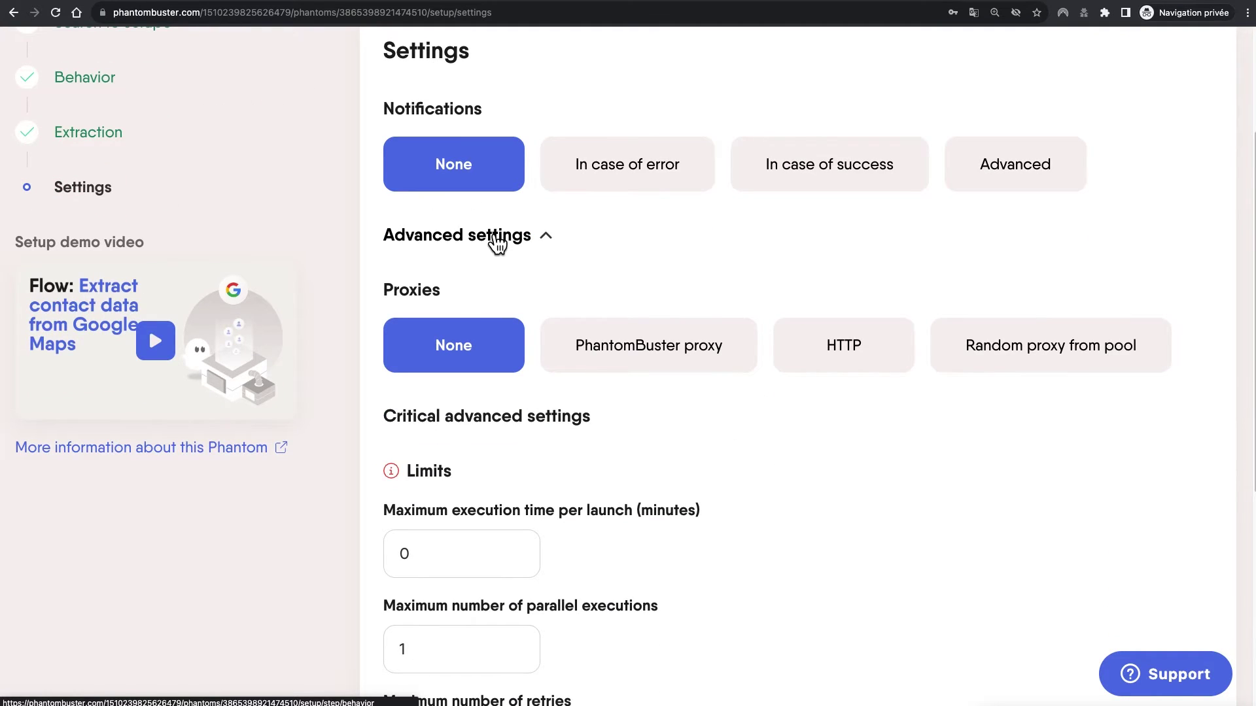
pyautogui.scroll(-2, 492, 246)
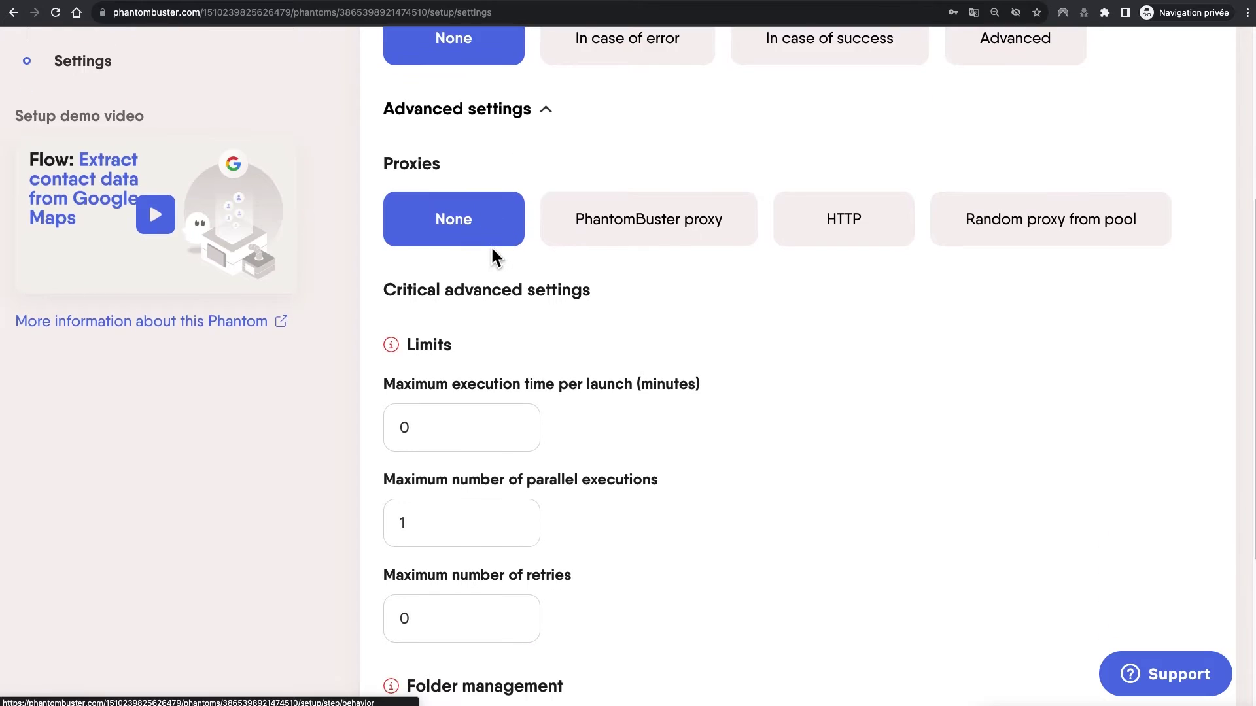
pyautogui.scroll(-3, 491, 247)
pyautogui.scroll(4, 492, 248)
pyautogui.click(507, 163)
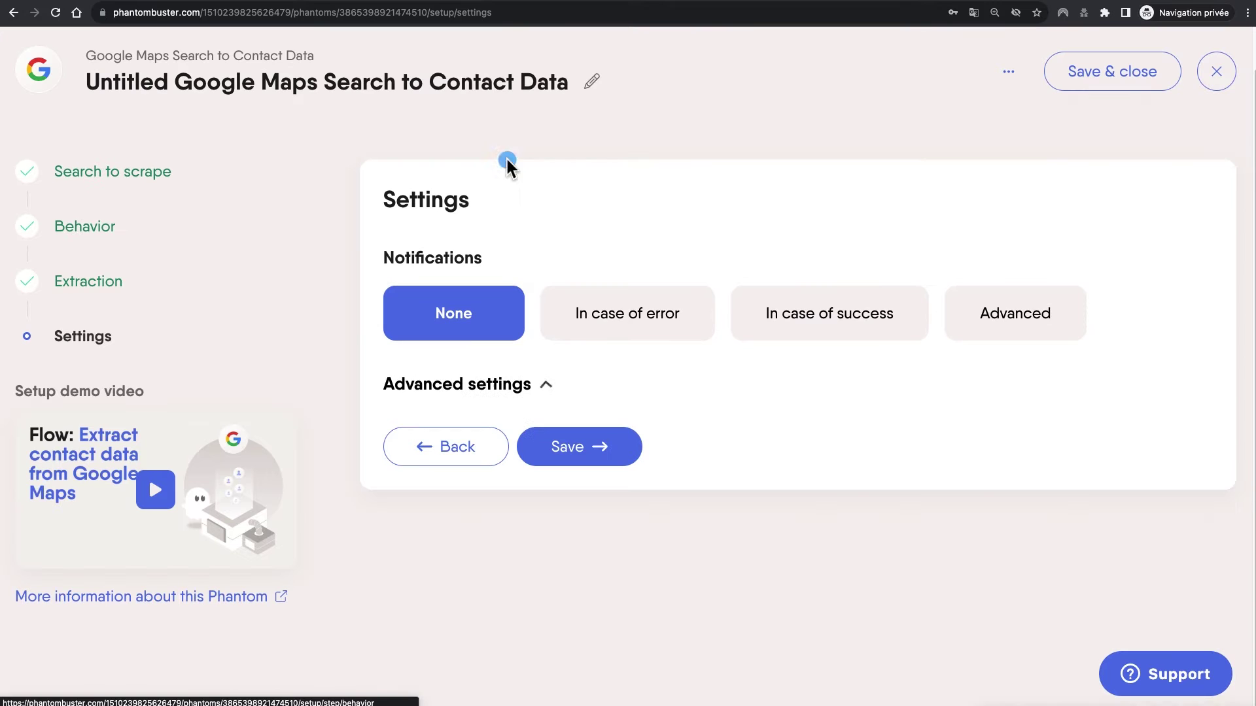
pyautogui.click(606, 453)
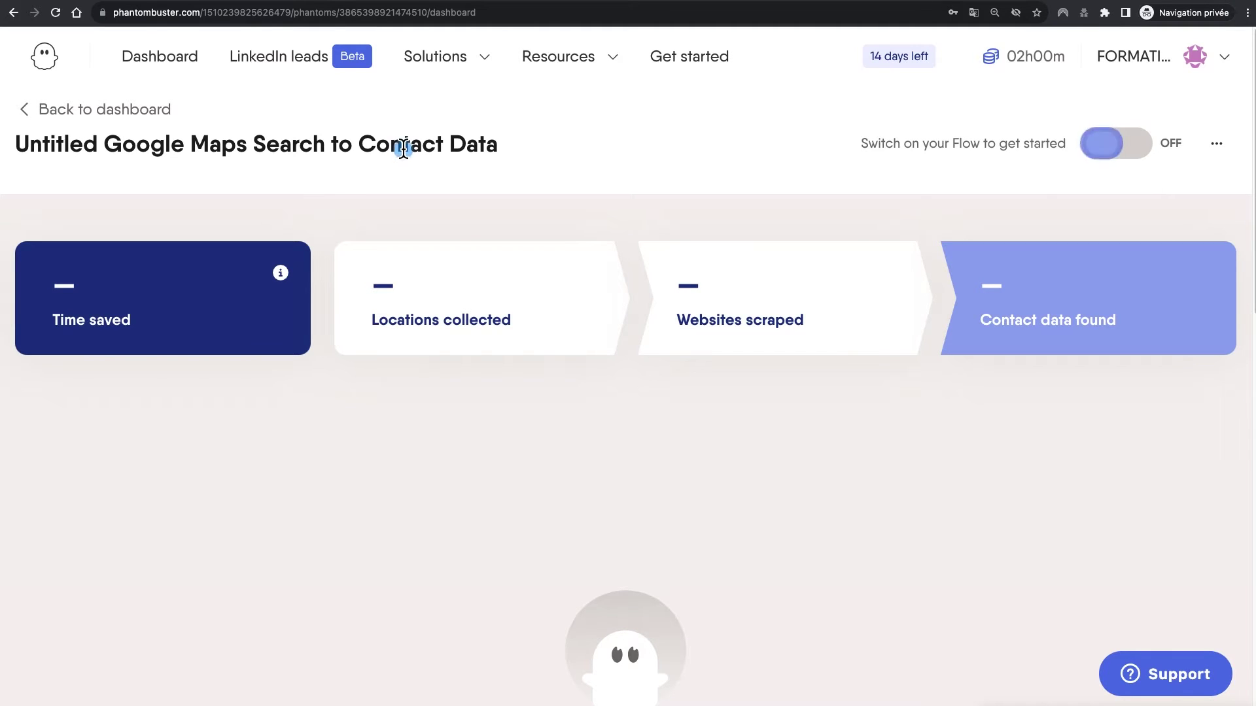
# Rename the Flow as Google Maps Search to Contact Data, dropping the word Untitled, and save the name
pyautogui.moveTo(107, 140); pyautogui.dragTo(36, 151)
pyautogui.click(139, 149)
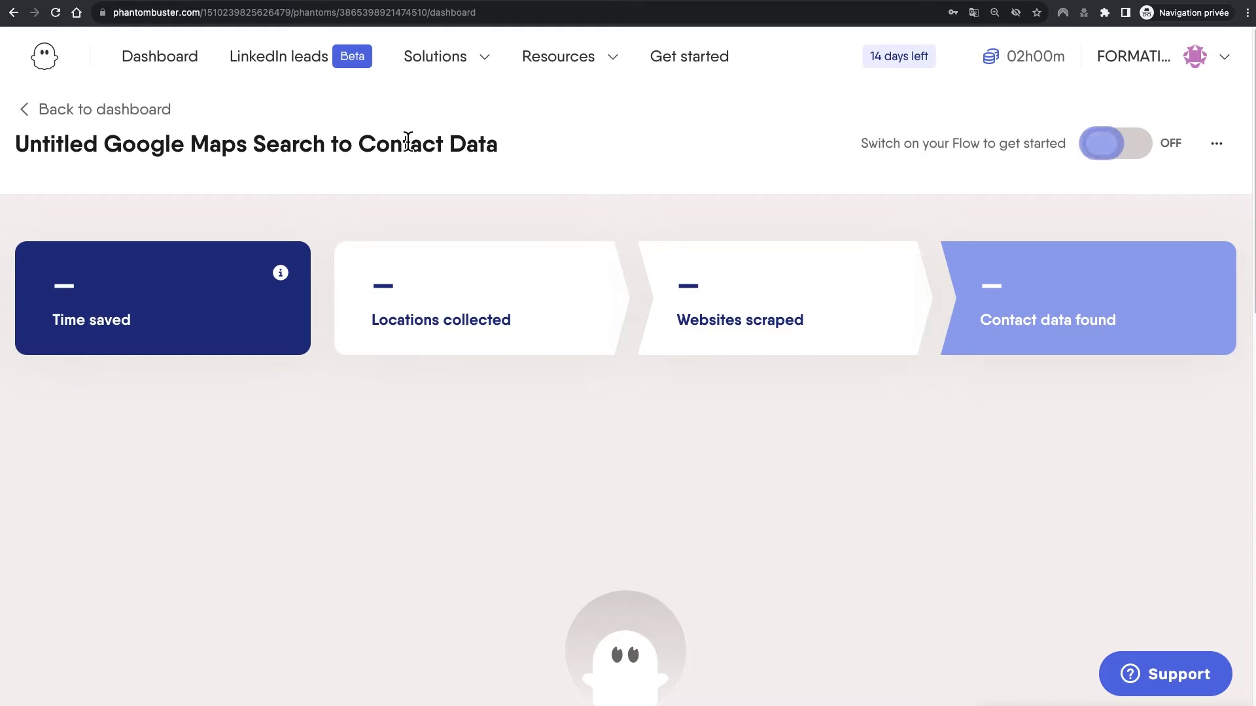
pyautogui.click(1217, 144)
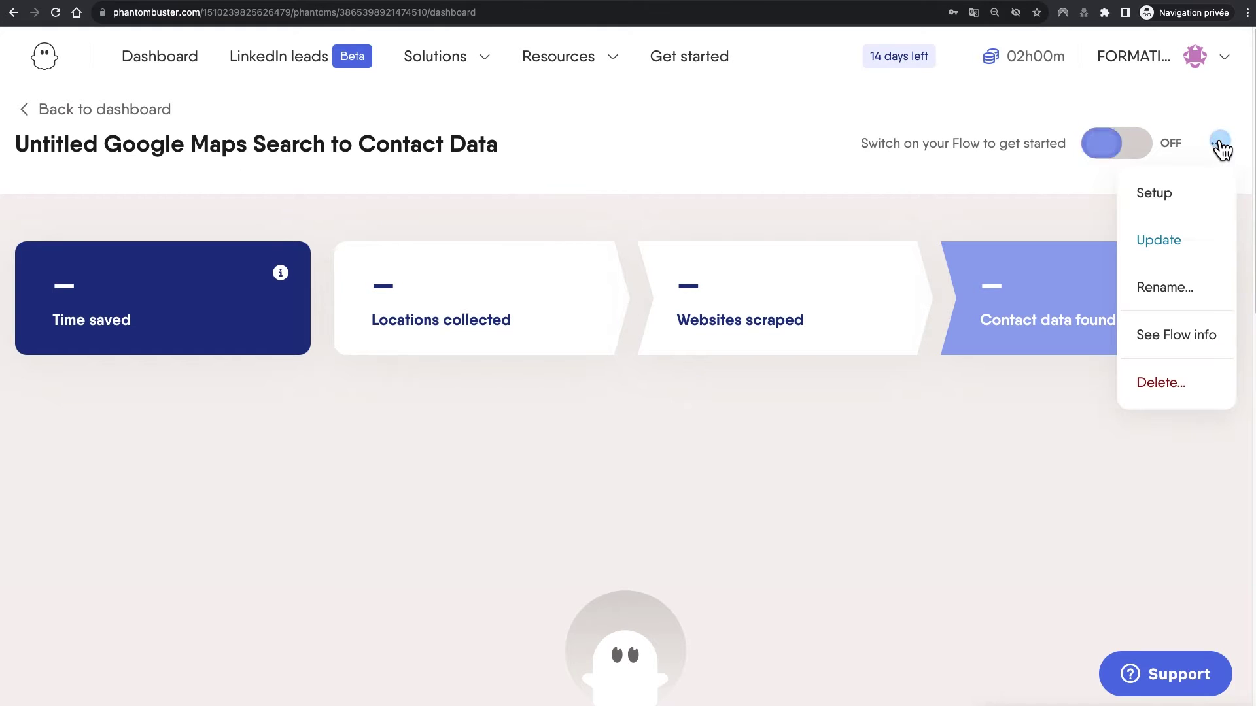
pyautogui.click(1189, 291)
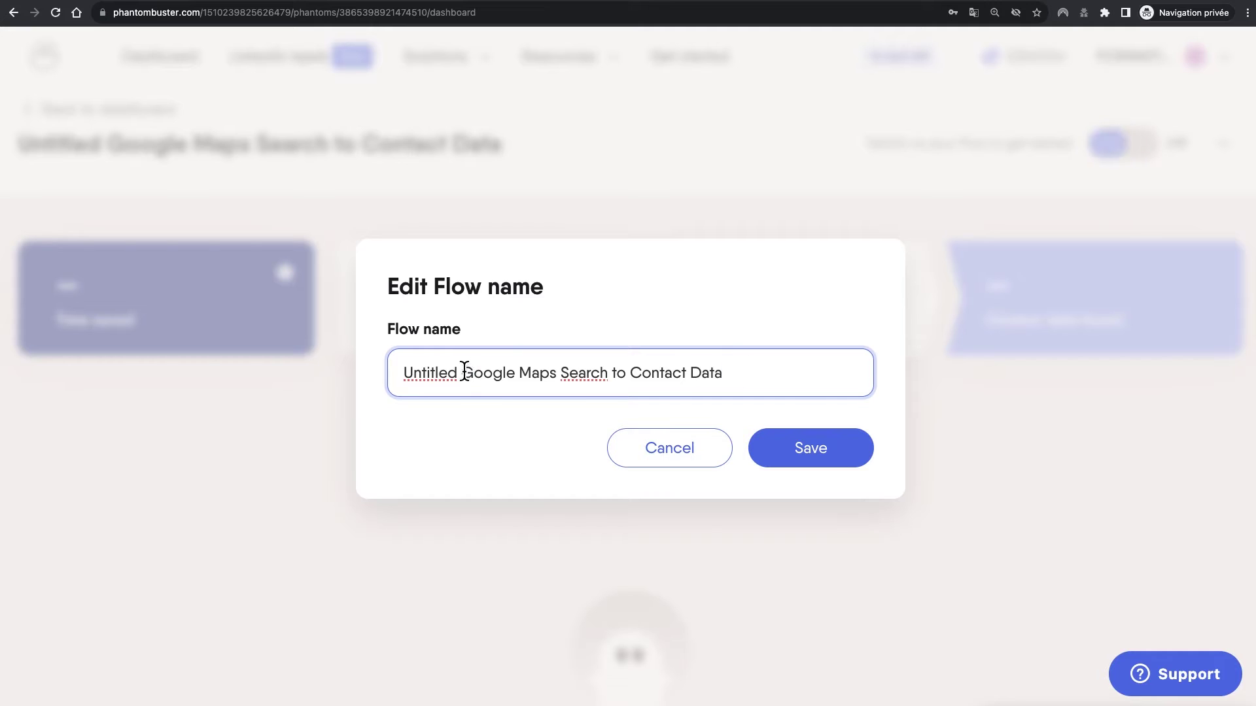
pyautogui.moveTo(464, 371); pyautogui.dragTo(196, 348)
pyautogui.press('BackSpace')
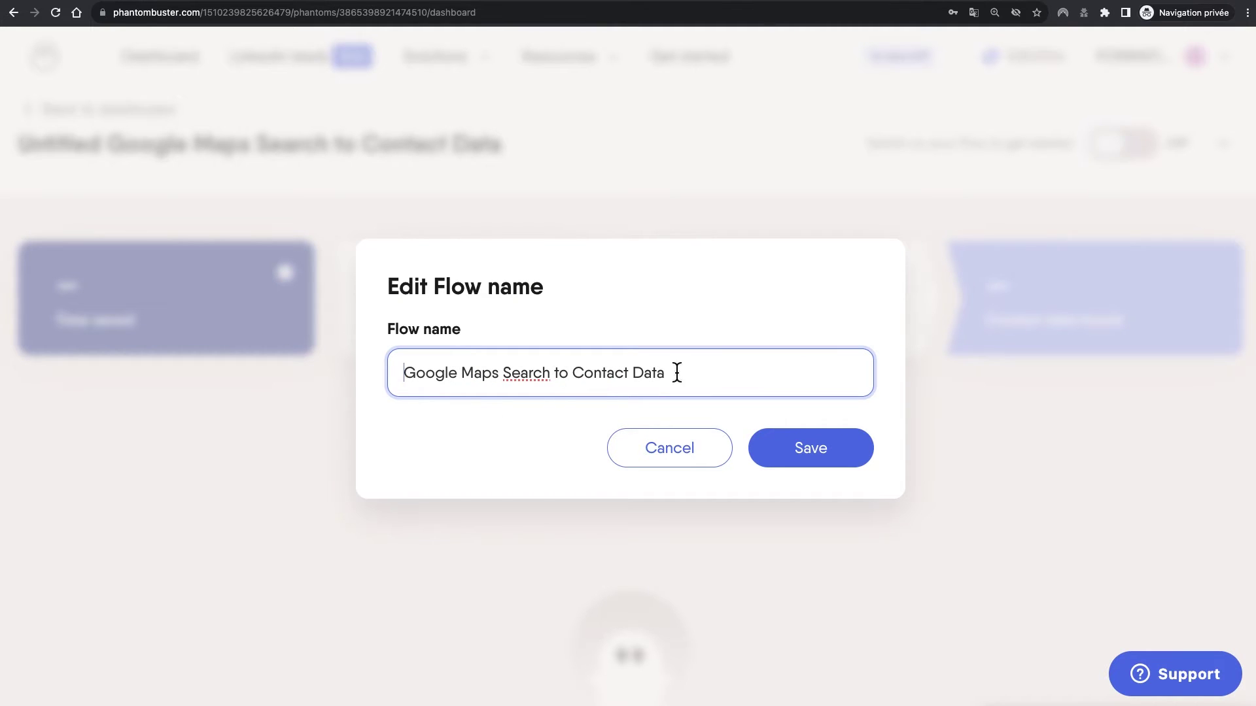
pyautogui.moveTo(715, 373); pyautogui.dragTo(351, 365)
pyautogui.click(724, 370)
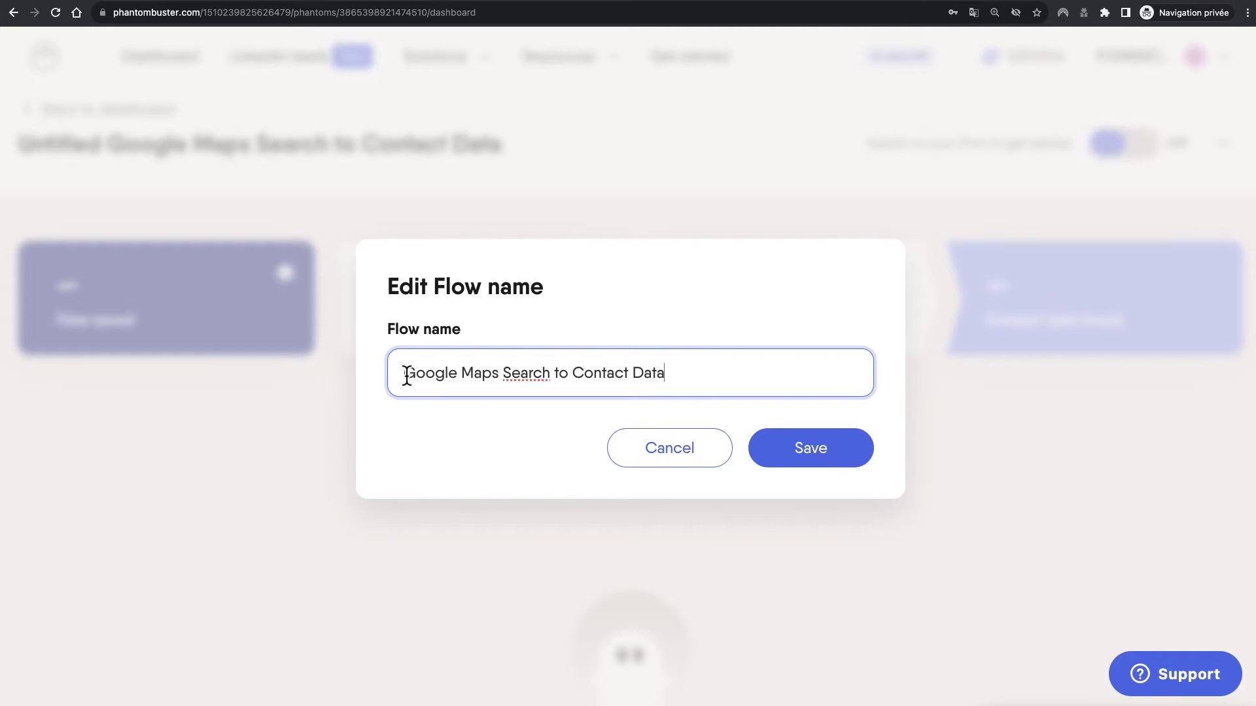
pyautogui.click(818, 450)
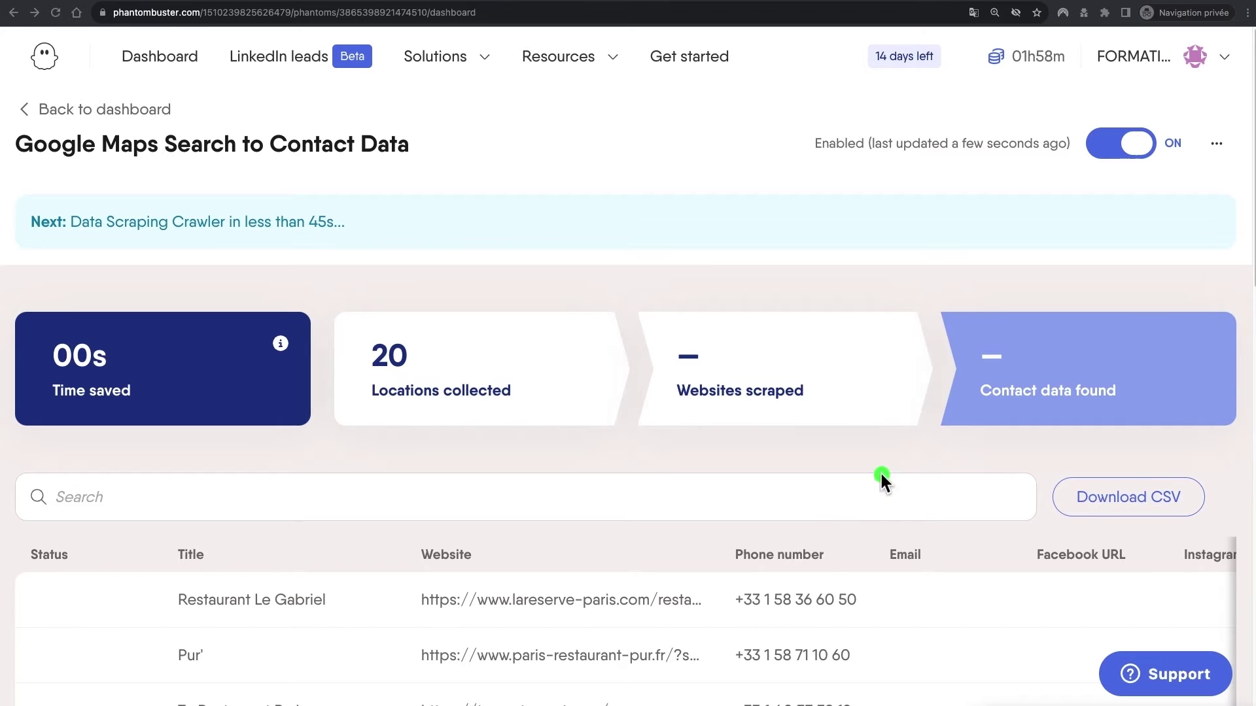
# Set the results table to show 20 rows per page
pyautogui.scroll(-10, 884, 464)
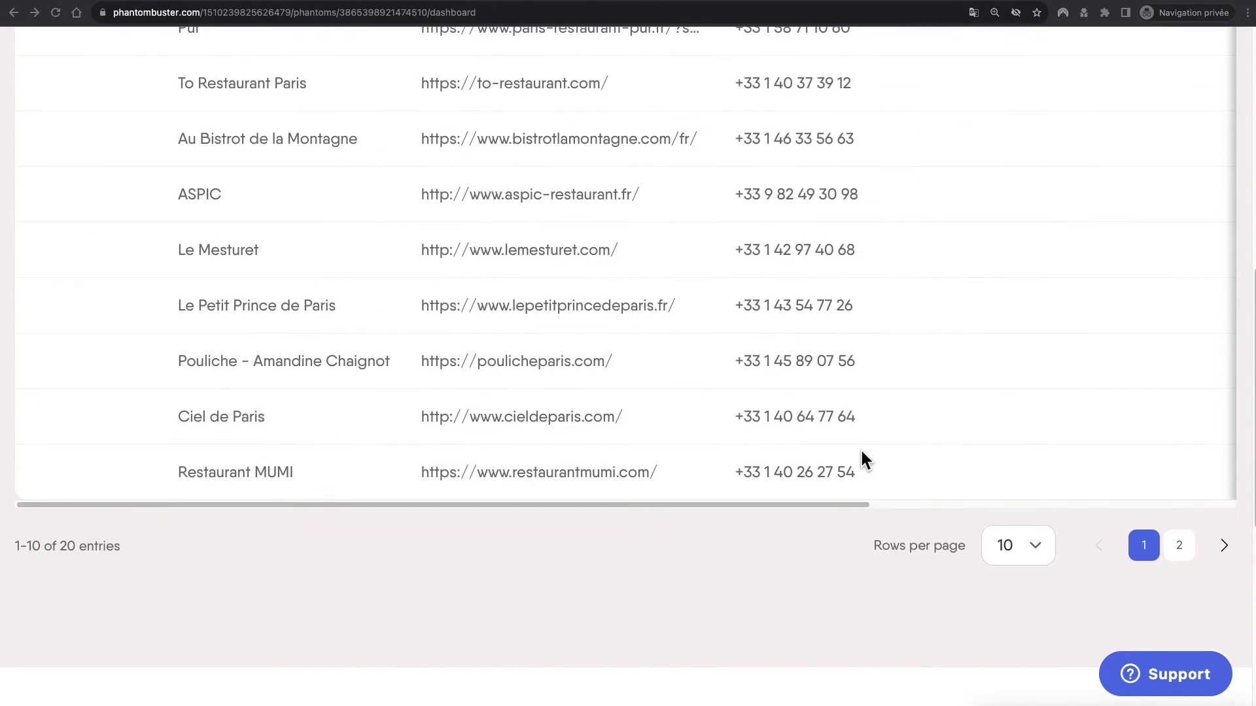
pyautogui.click(1013, 562)
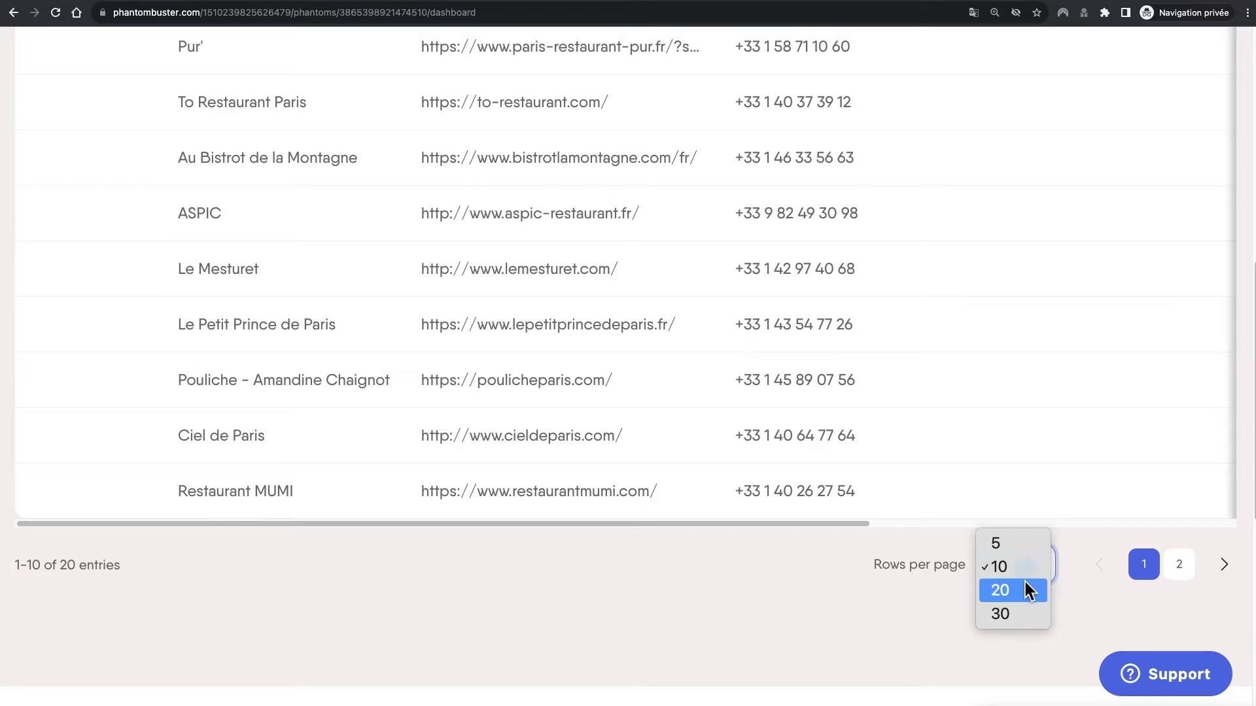
pyautogui.click(1013, 598)
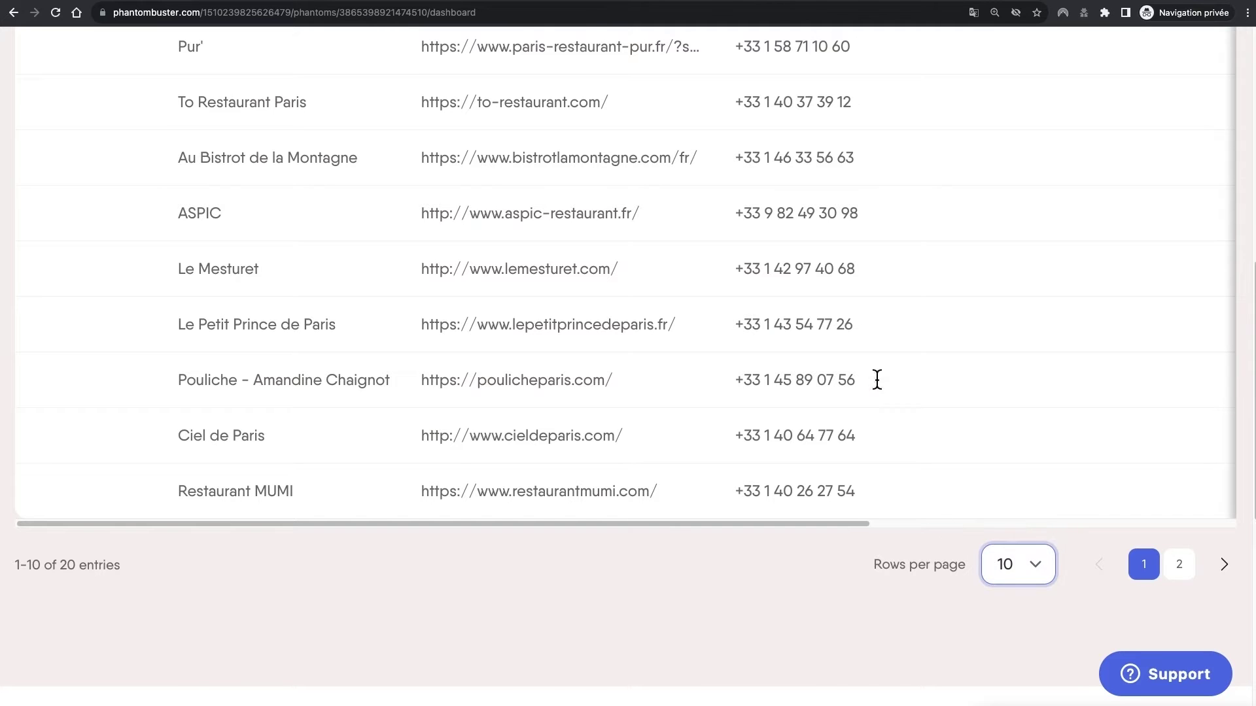
# Examine the scraped restaurants' titles, websites and phone numbers, and the email and social profile columns in the results table
pyautogui.scroll(-7, 967, 448)
pyautogui.scroll(-3, 779, 412)
pyautogui.scroll(10, 771, 408)
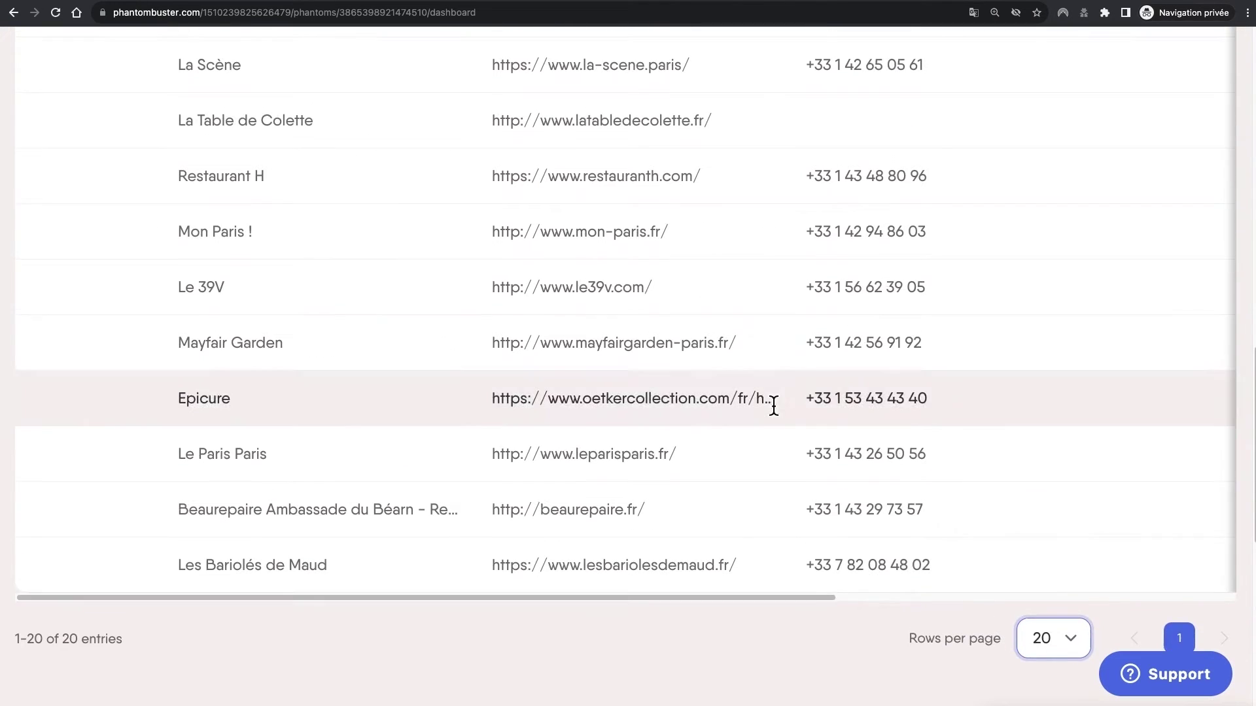
pyautogui.scroll(5, 770, 416)
pyautogui.hscroll(10, 831, 400)
pyautogui.hscroll(-10, 865, 398)
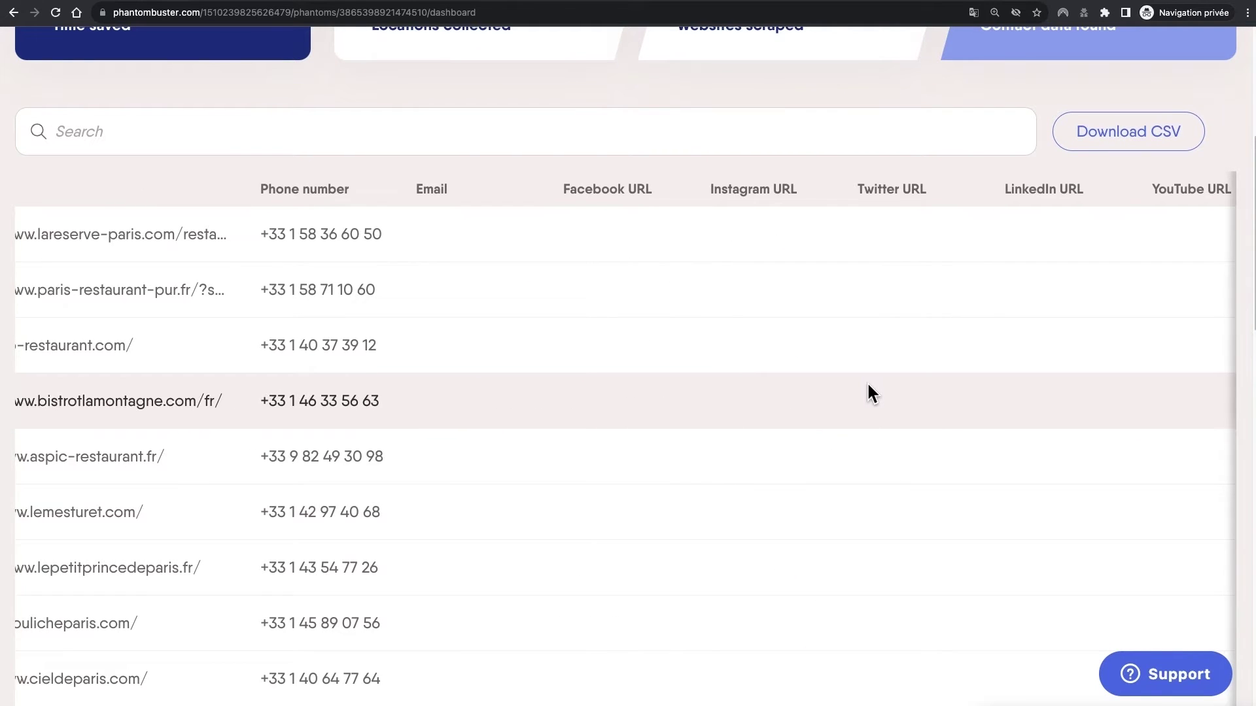
pyautogui.hscroll(-2, 851, 378)
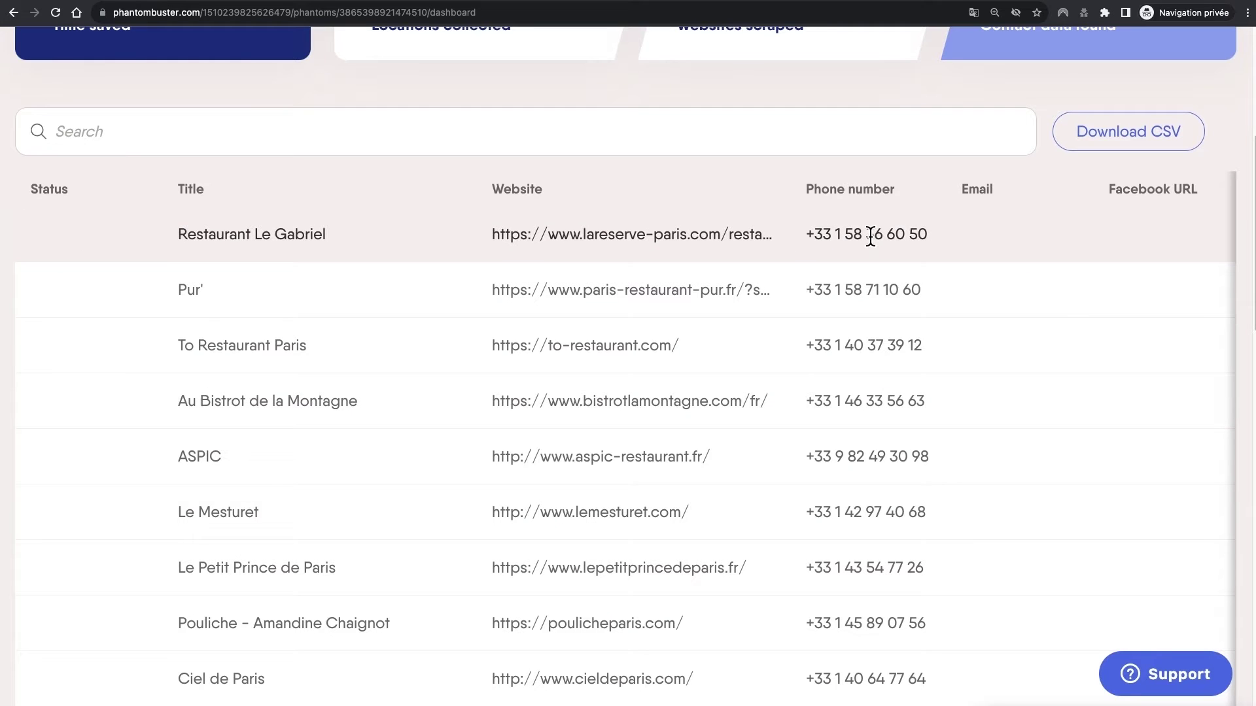
pyautogui.hscroll(5, 1017, 272)
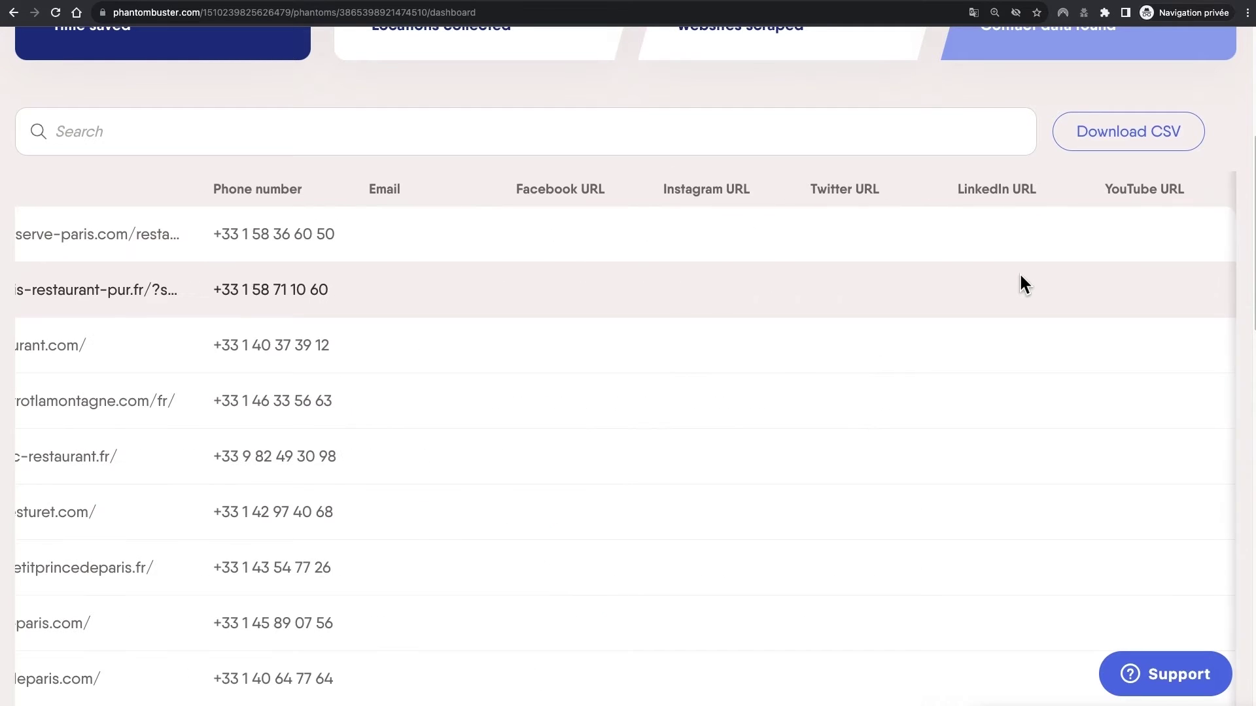
pyautogui.scroll(-8, 1003, 269)
pyautogui.scroll(9, 1003, 271)
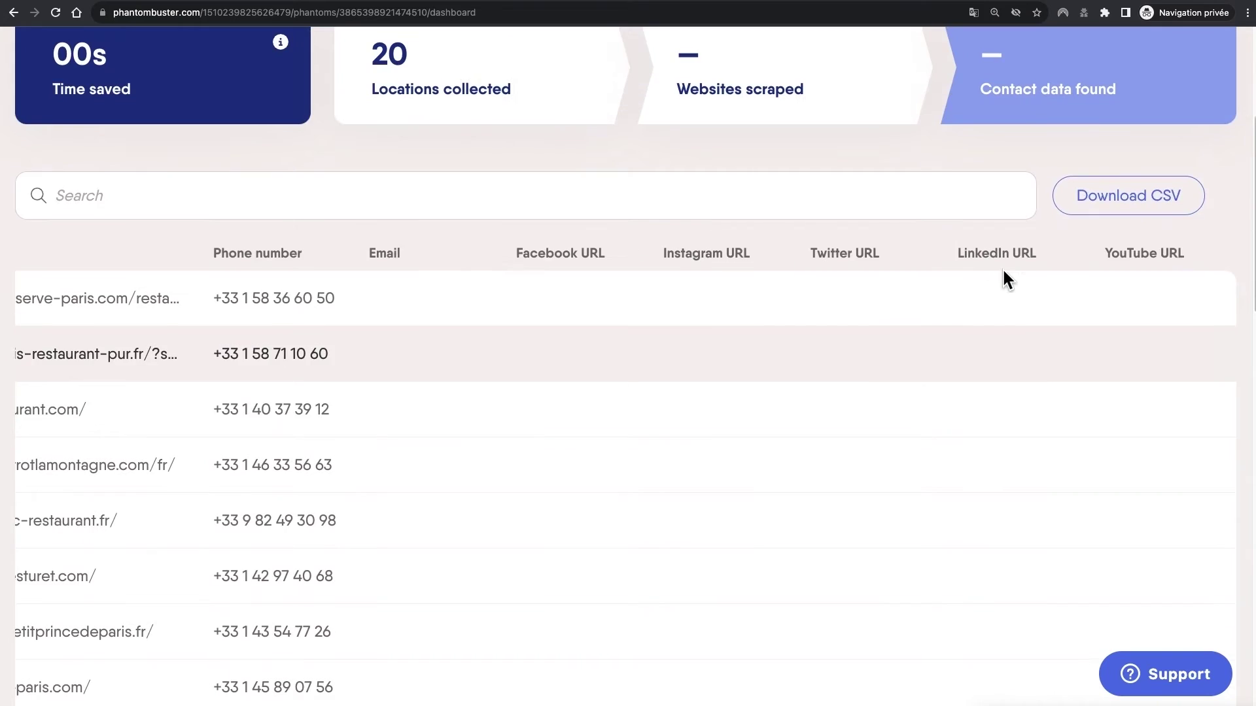
pyautogui.scroll(-12, 997, 288)
pyautogui.scroll(8, 998, 286)
pyautogui.scroll(10, 995, 284)
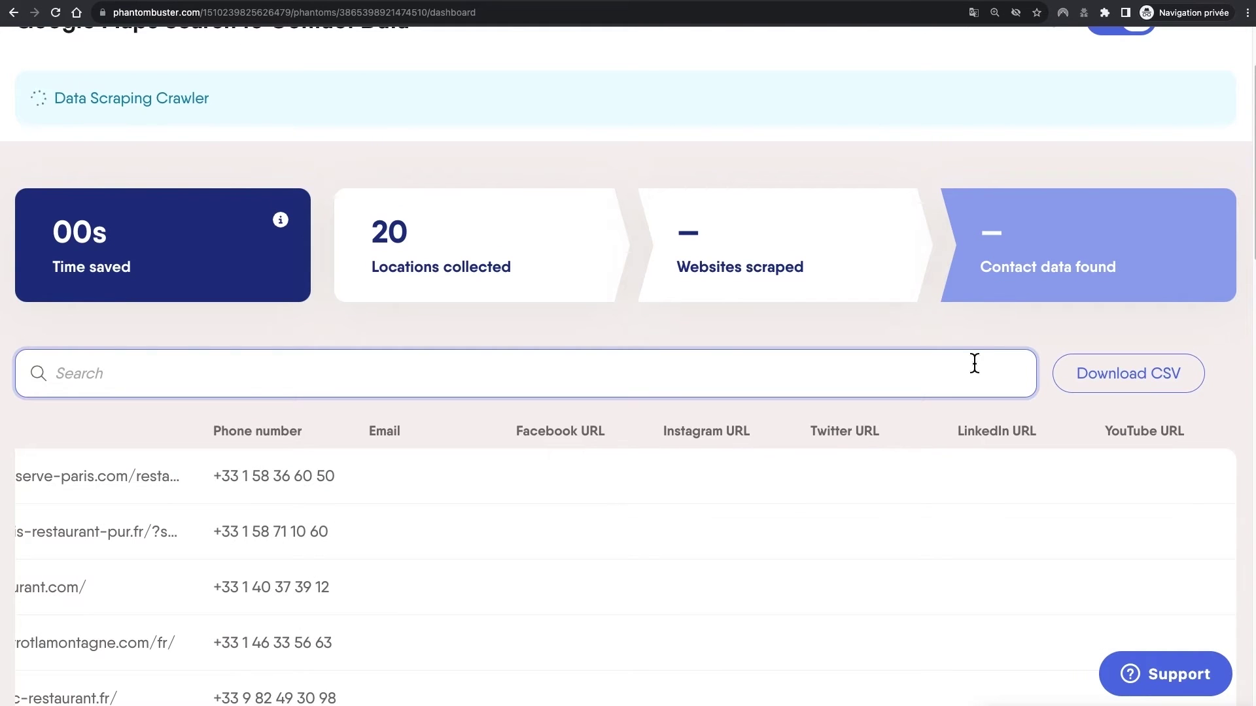
pyautogui.hscroll(-5, 877, 490)
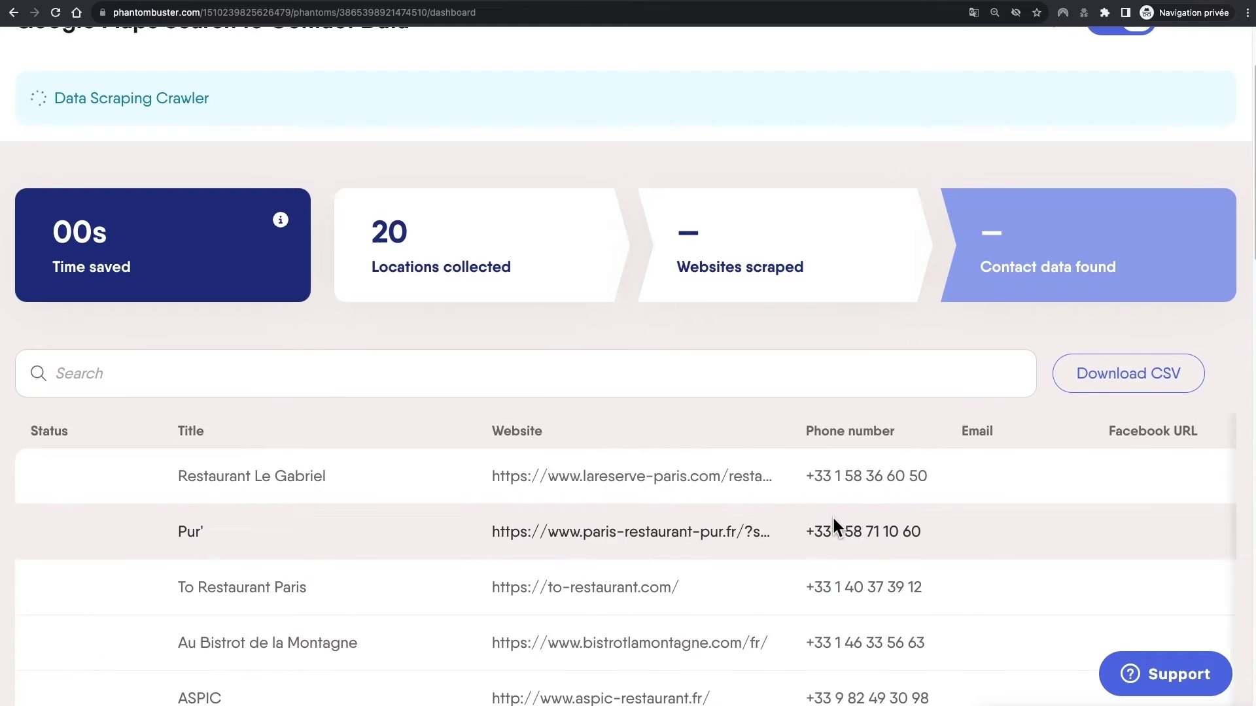
# Download the results as result.csv into the Bureau folder and widen the title column in Excel
pyautogui.click(1139, 379)
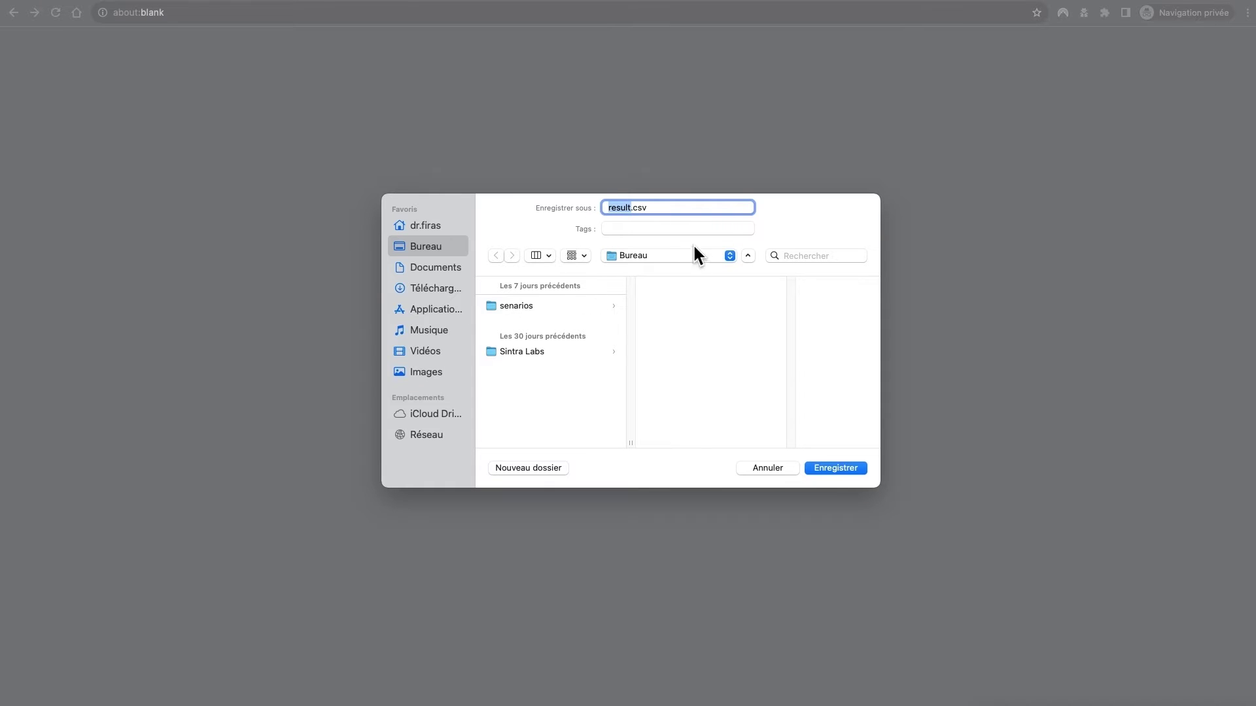
pyautogui.click(845, 467)
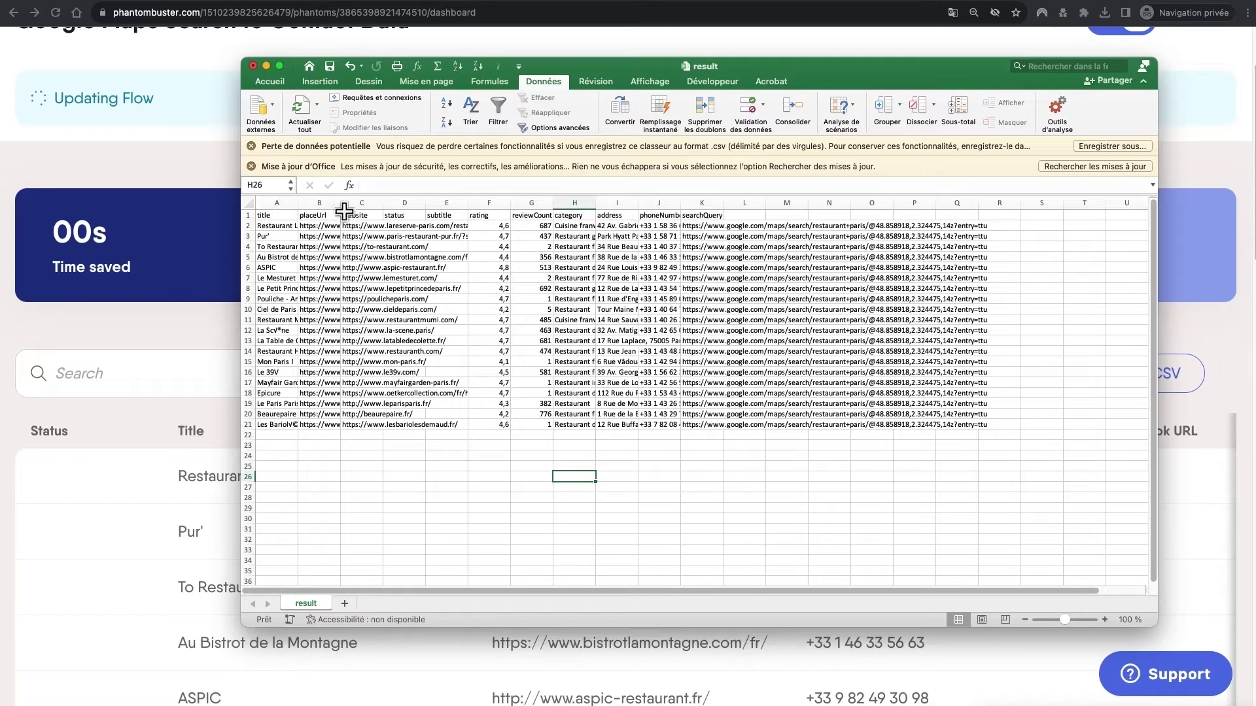
pyautogui.moveTo(298, 203); pyautogui.dragTo(339, 203)
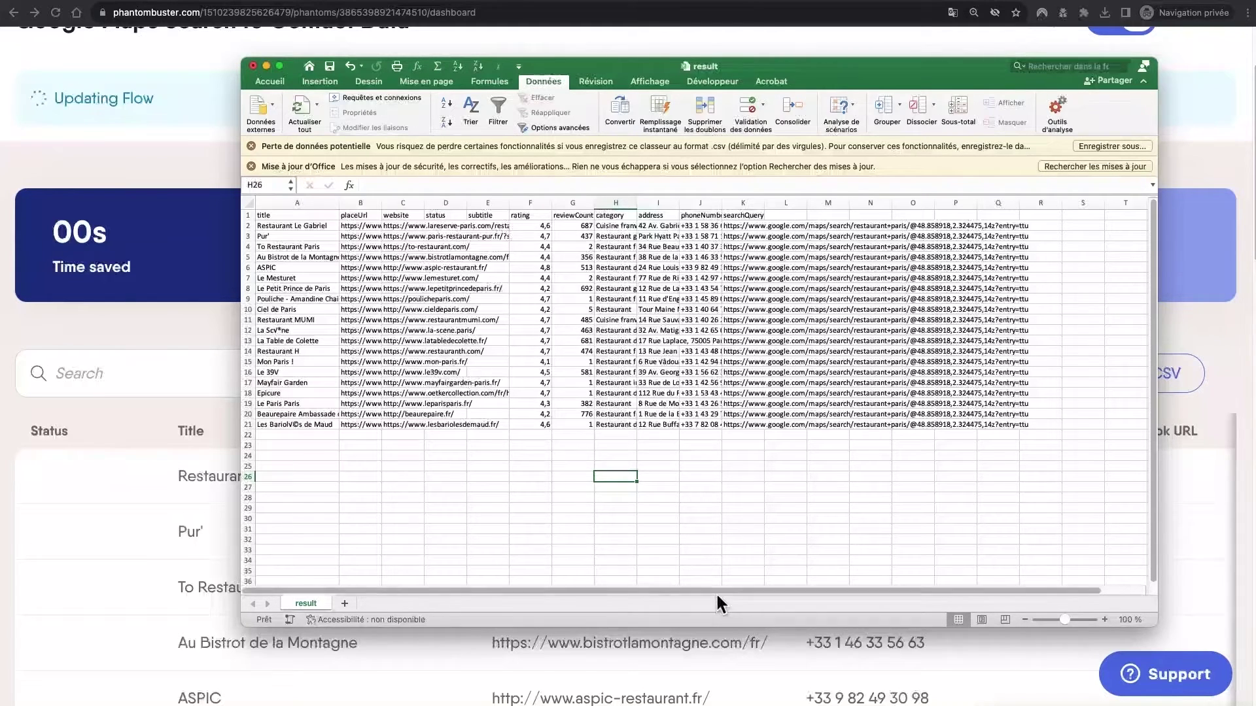
# Switch from Excel back to PhantomBuster, open the Flow's setup and review its search, behavior and extraction settings
pyautogui.click(166, 161)
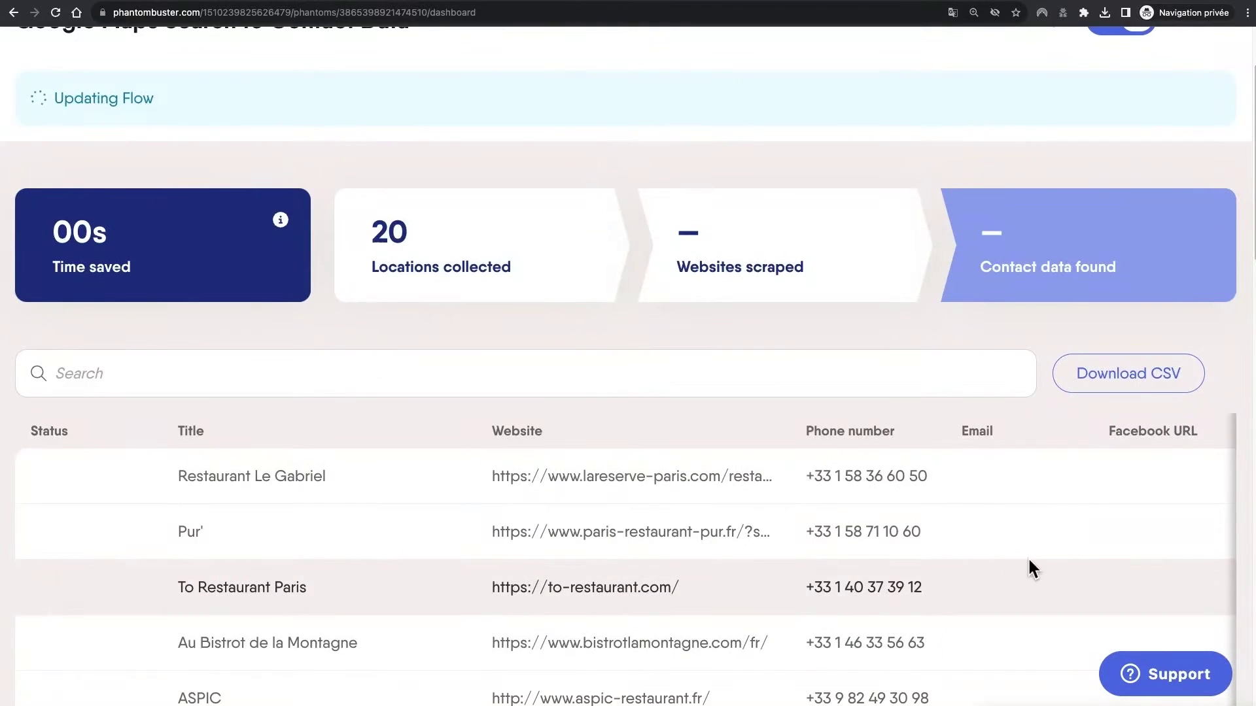
pyautogui.scroll(2, 1040, 654)
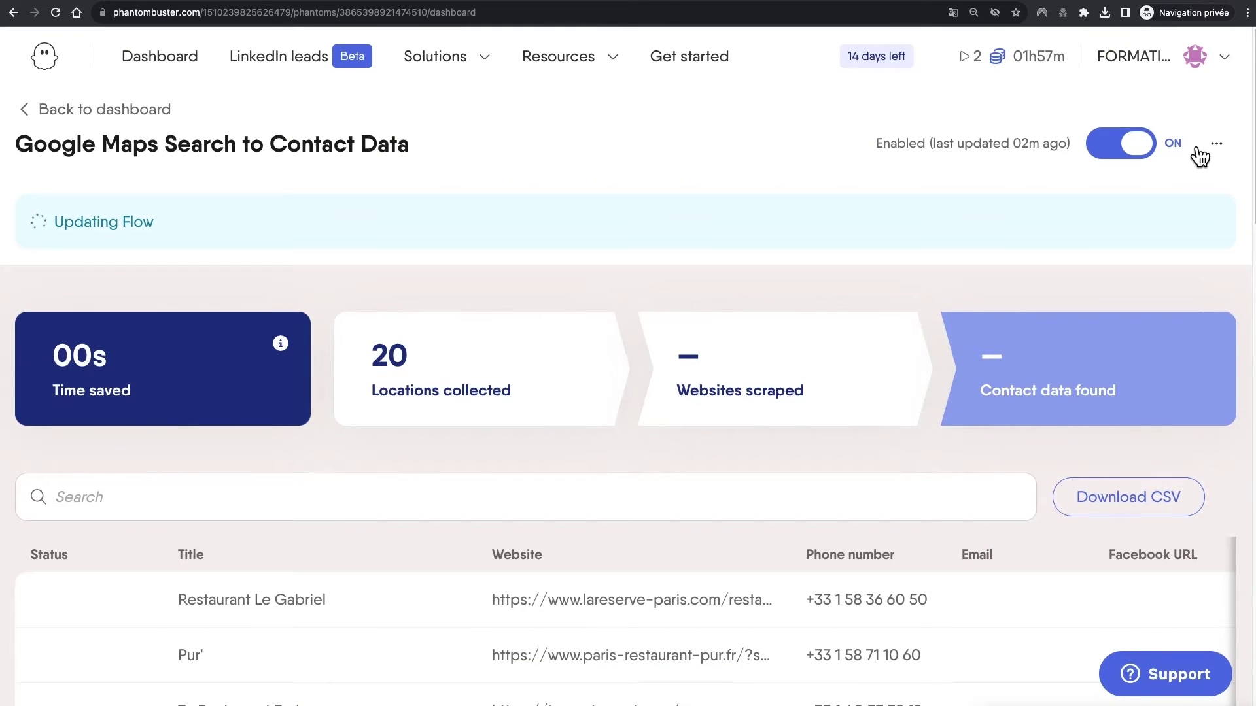
pyautogui.click(1220, 139)
pyautogui.click(1169, 196)
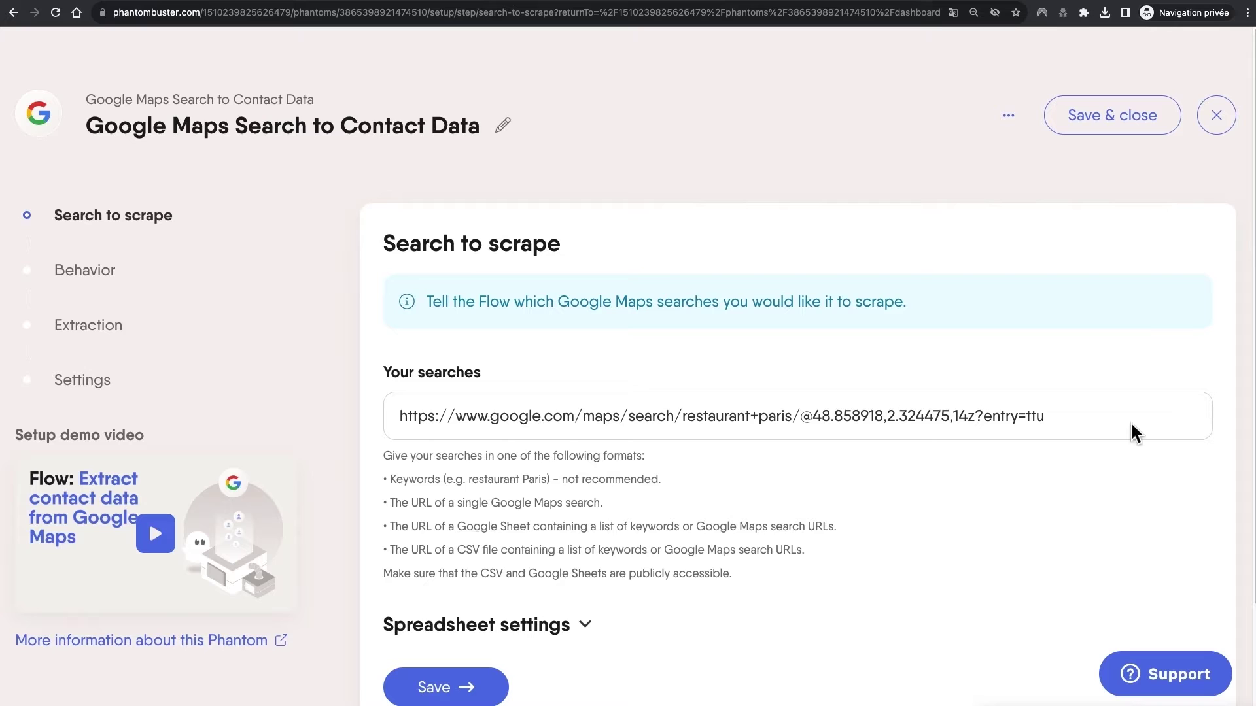
pyautogui.scroll(-1, 440, 401)
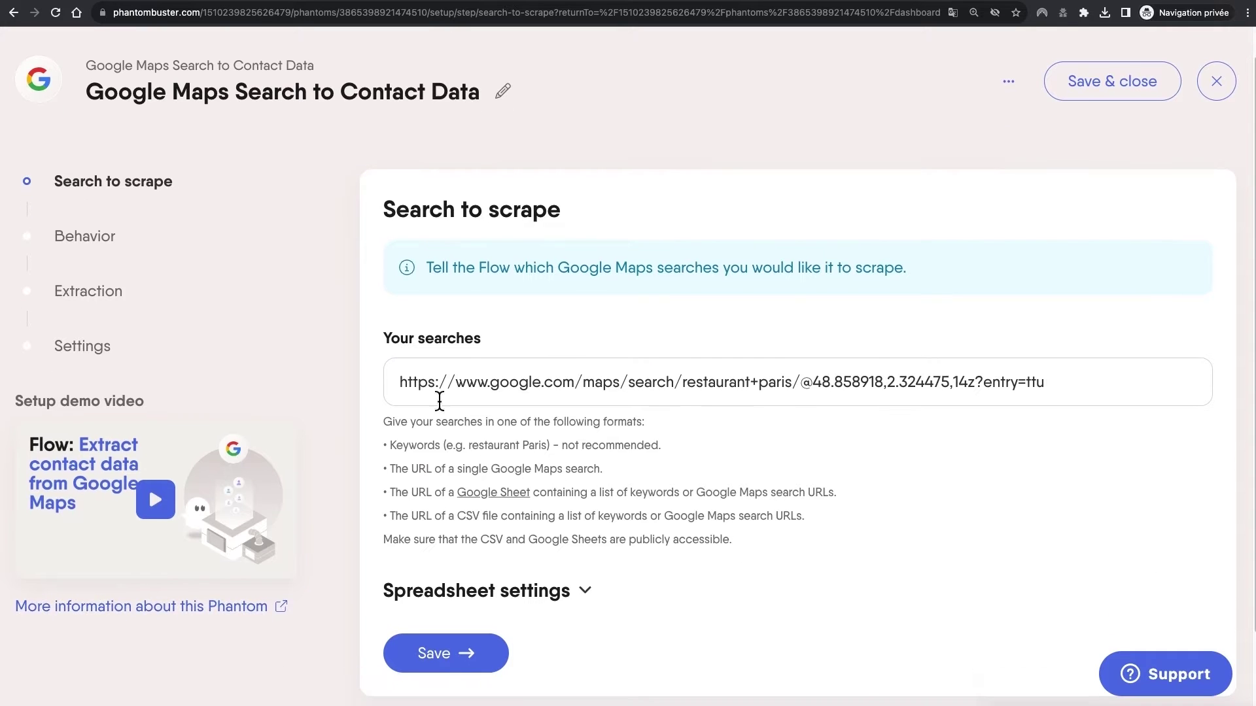
pyautogui.click(72, 237)
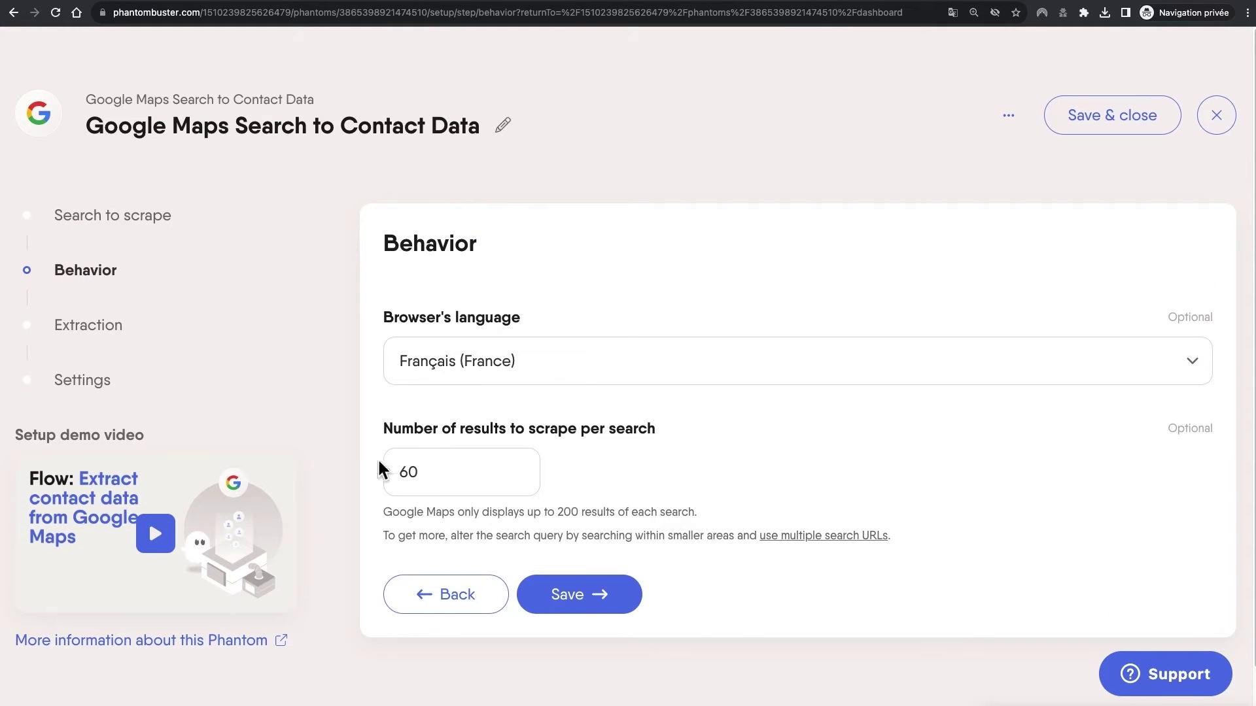
pyautogui.click(91, 327)
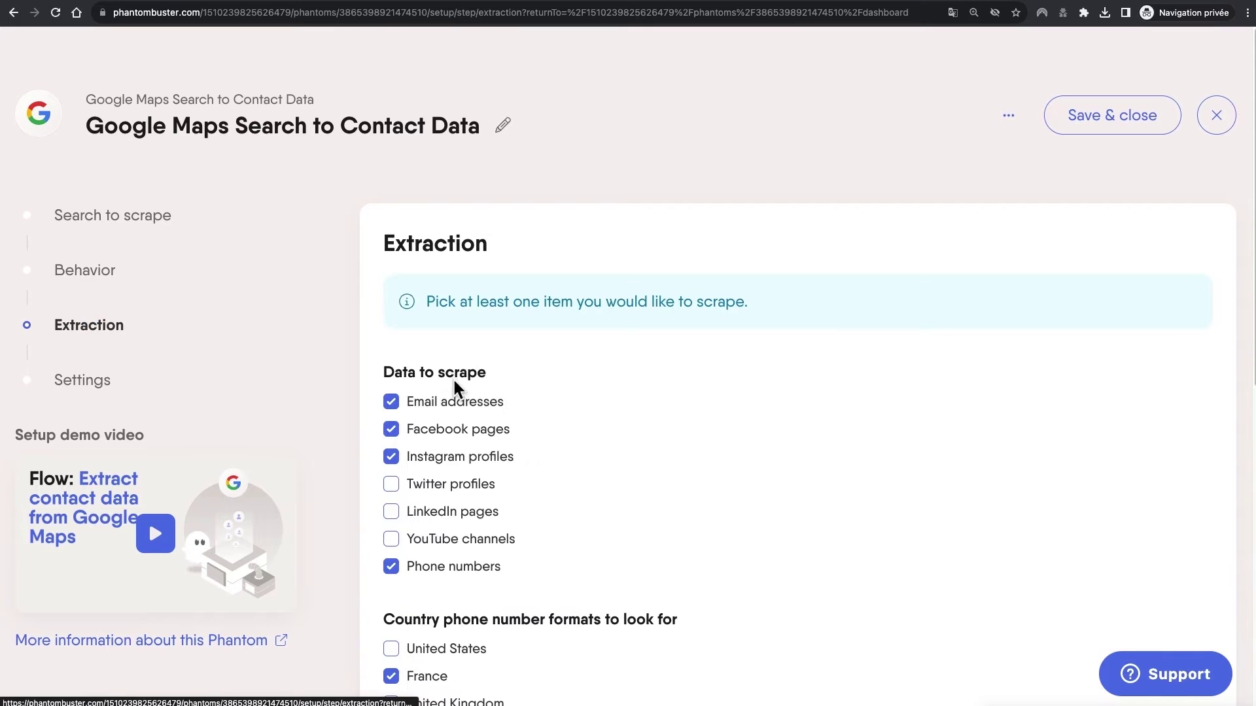
pyautogui.scroll(-3, 746, 507)
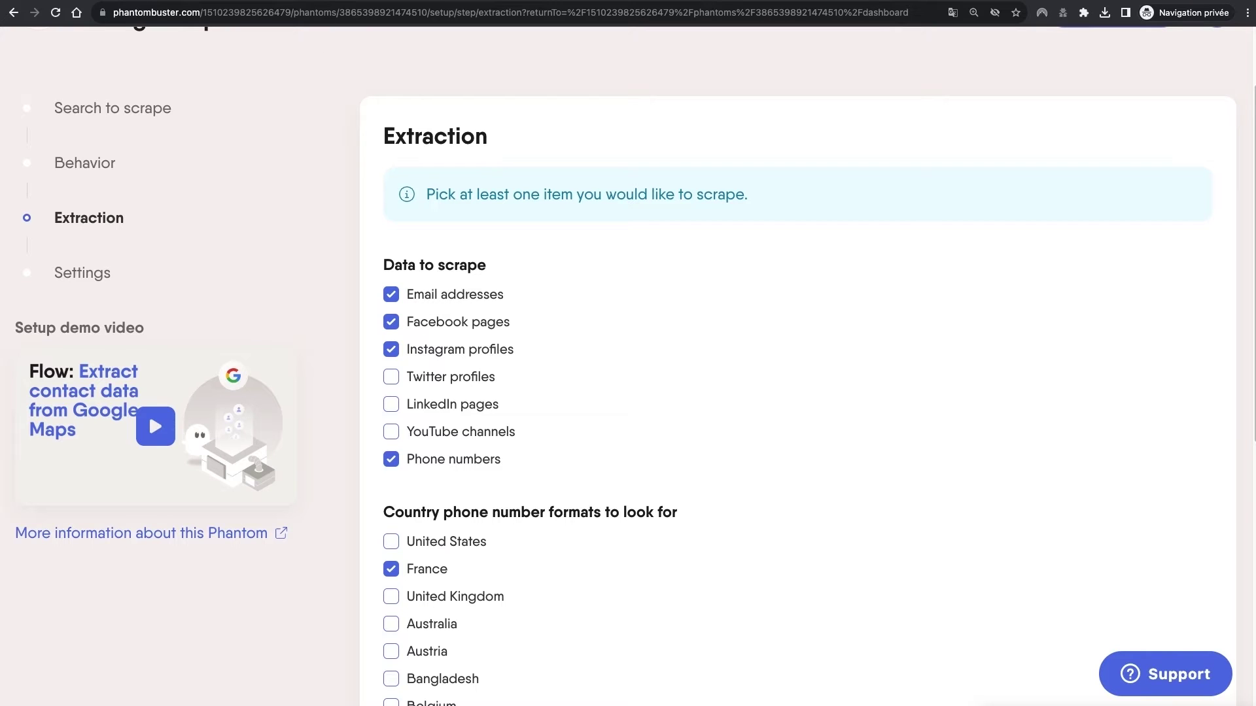
# Switch to Google Maps and replace restaurant with Hôtel in the query to search for Hôtel paris
pyautogui.click(598, 1)
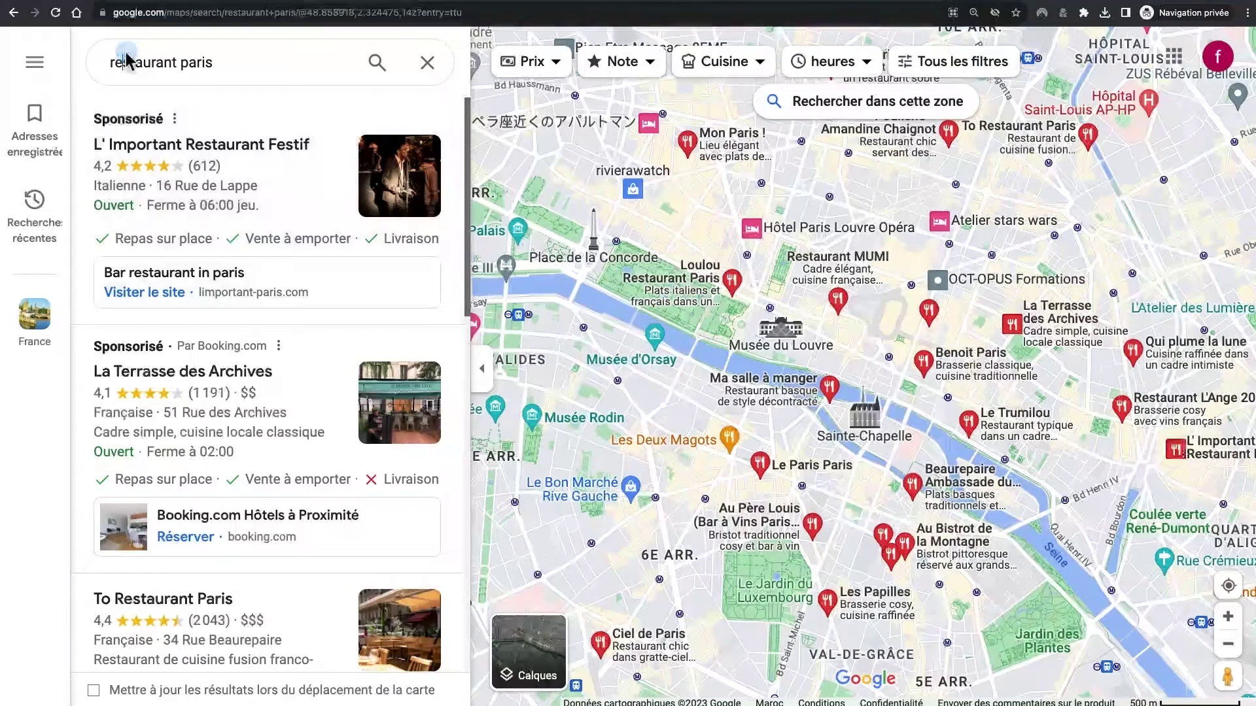
pyautogui.click(137, 62)
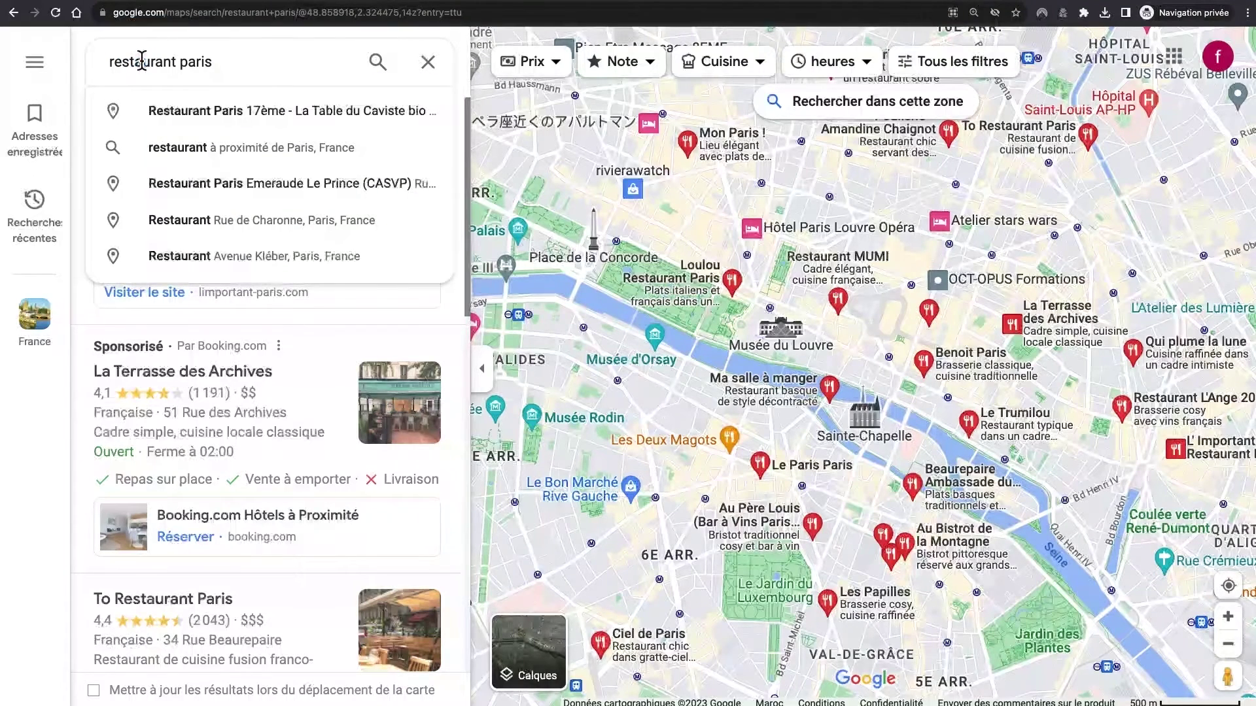
pyautogui.moveTo(176, 61); pyautogui.dragTo(9, 62)
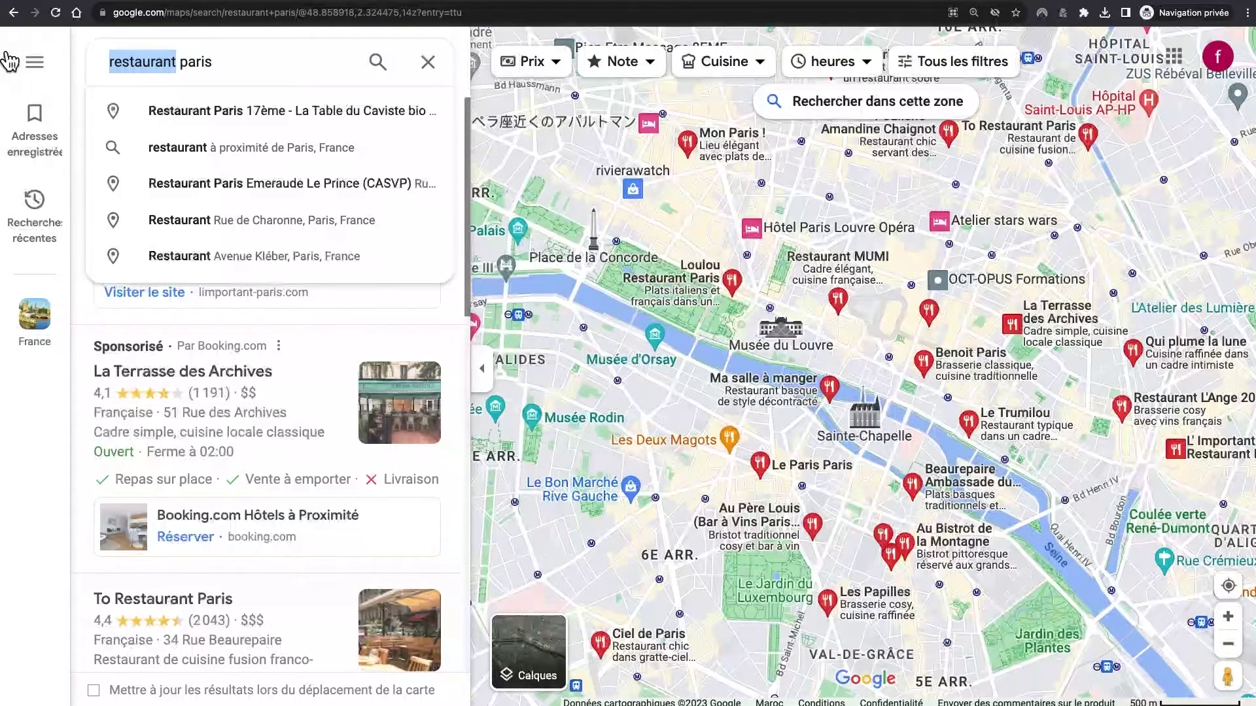
pyautogui.write('HÔTE')
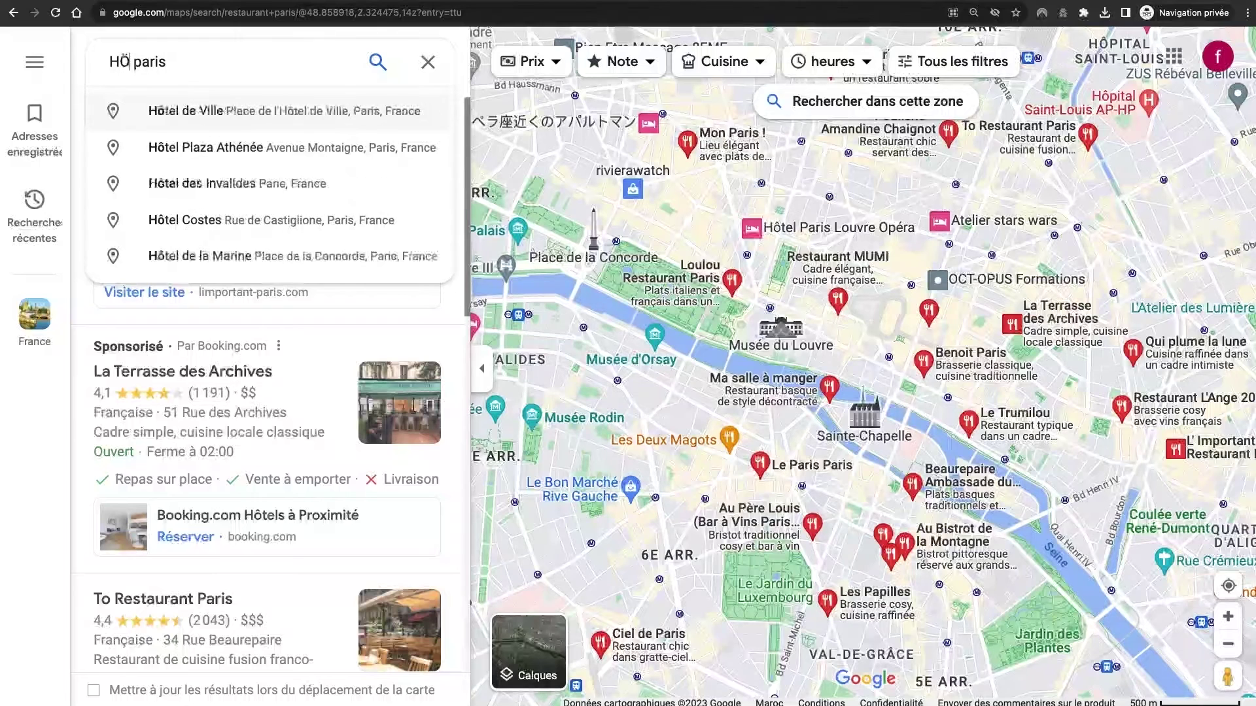
pyautogui.write('L')
pyautogui.press('BackSpace')
pyautogui.press('BackSpace')
pyautogui.press('BackSpace')
pyautogui.press('BackSpace')
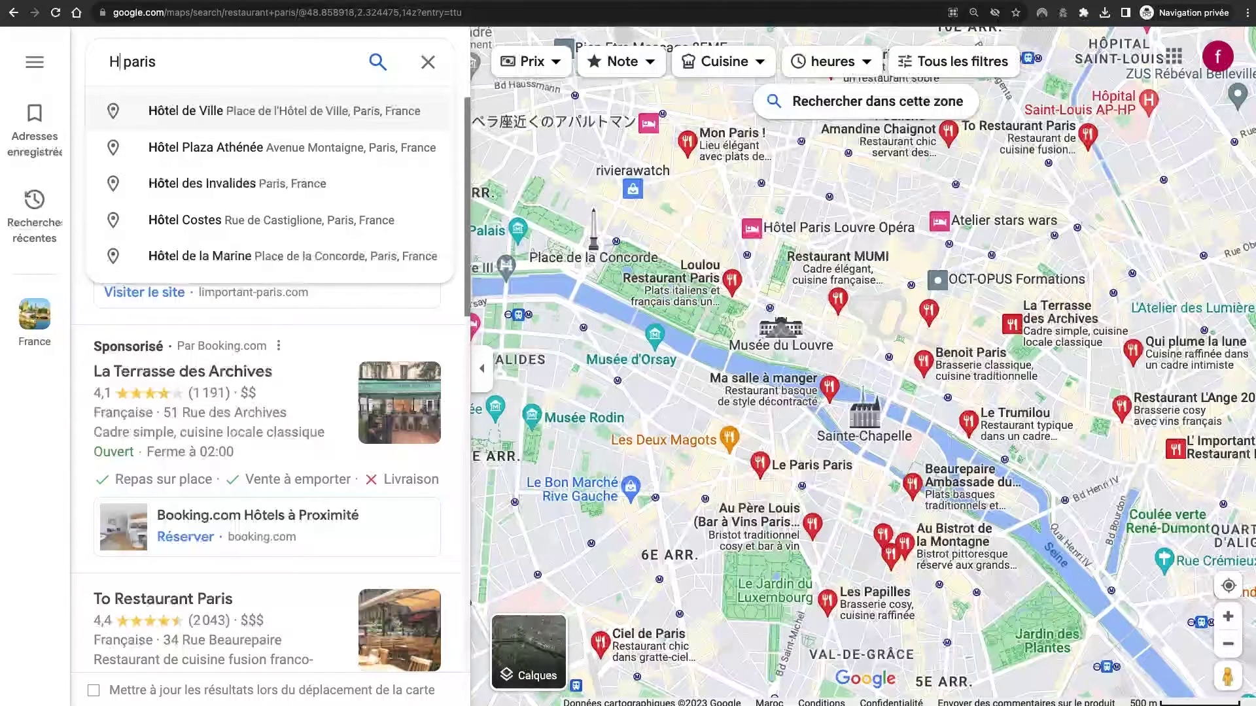
pyautogui.write('ôtel')
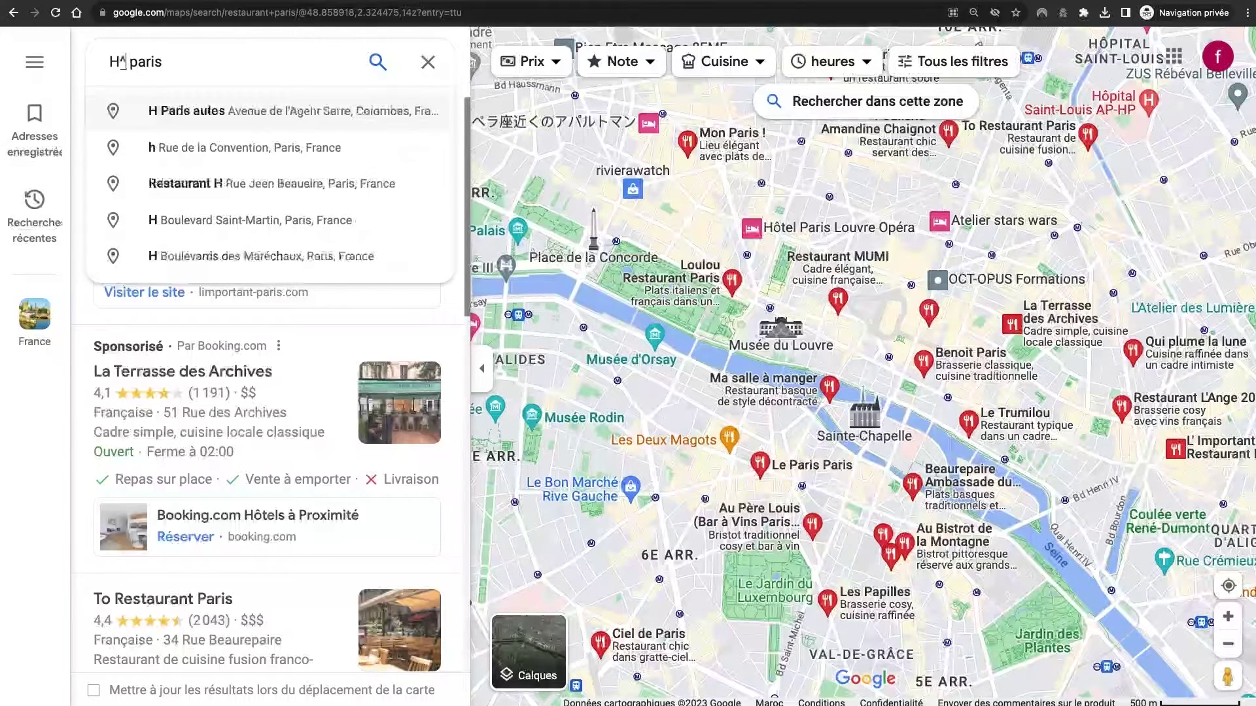
pyautogui.press('Return')
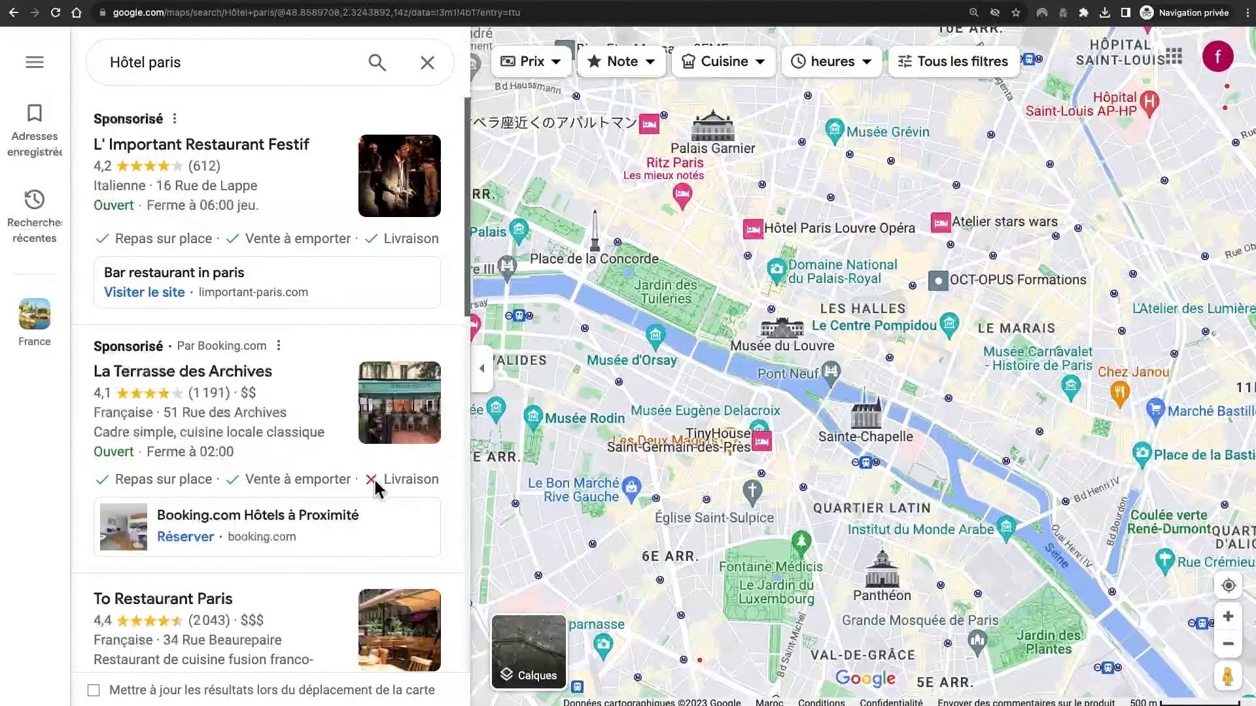
# In PhantomBuster, replace the Flow's search URL with the Google Maps URL of the Hôtel paris search and save it
pyautogui.click(589, 9)
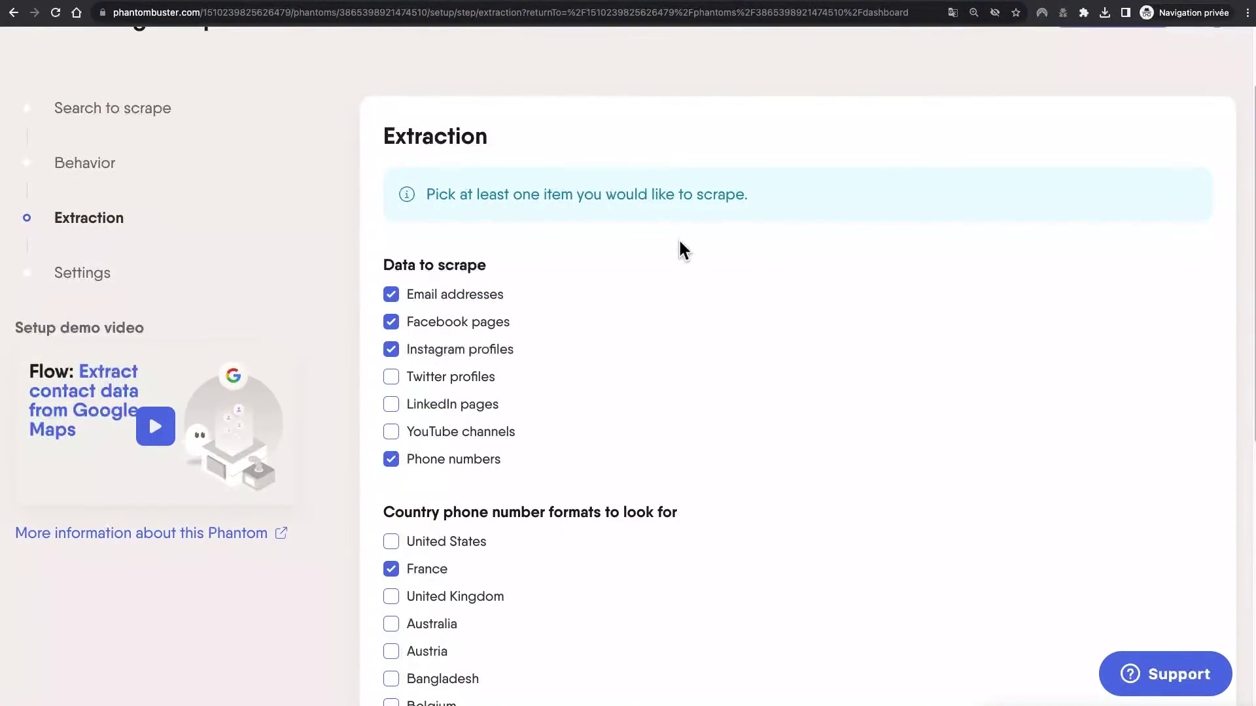
pyautogui.click(116, 108)
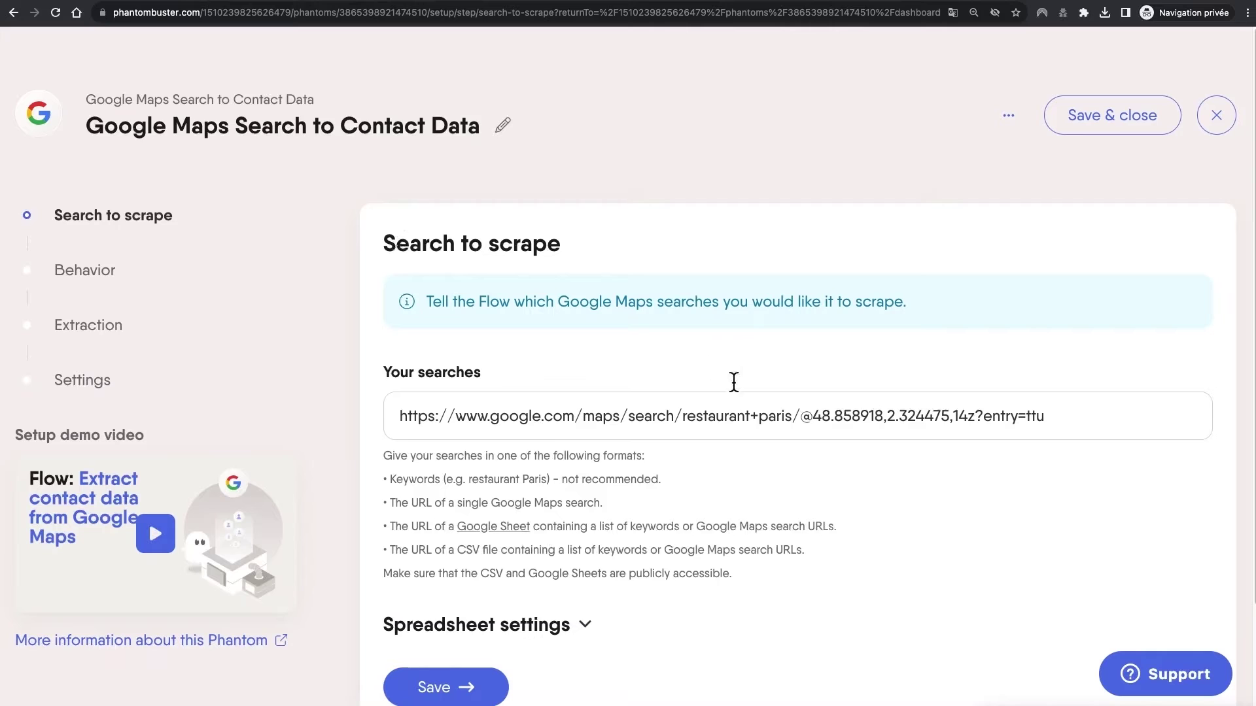
pyautogui.click(926, 431)
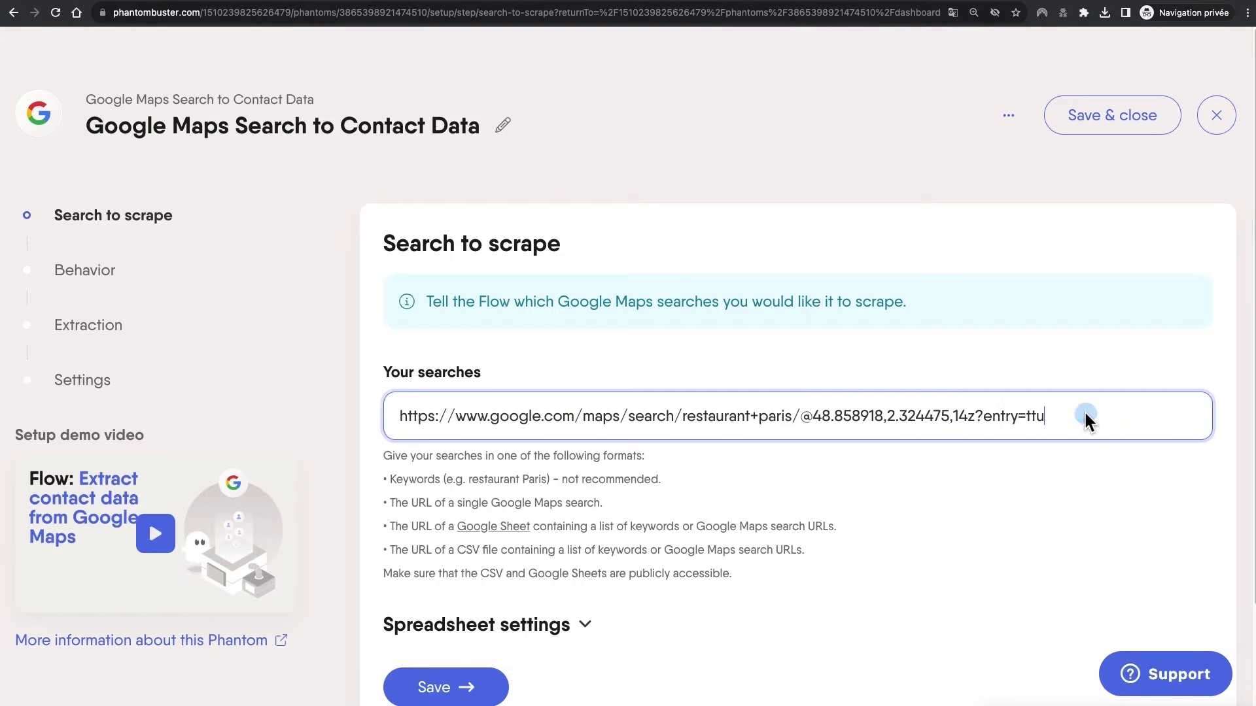
pyautogui.moveTo(1049, 415); pyautogui.dragTo(1000, 418)
pyautogui.moveTo(894, 422); pyautogui.dragTo(373, 406)
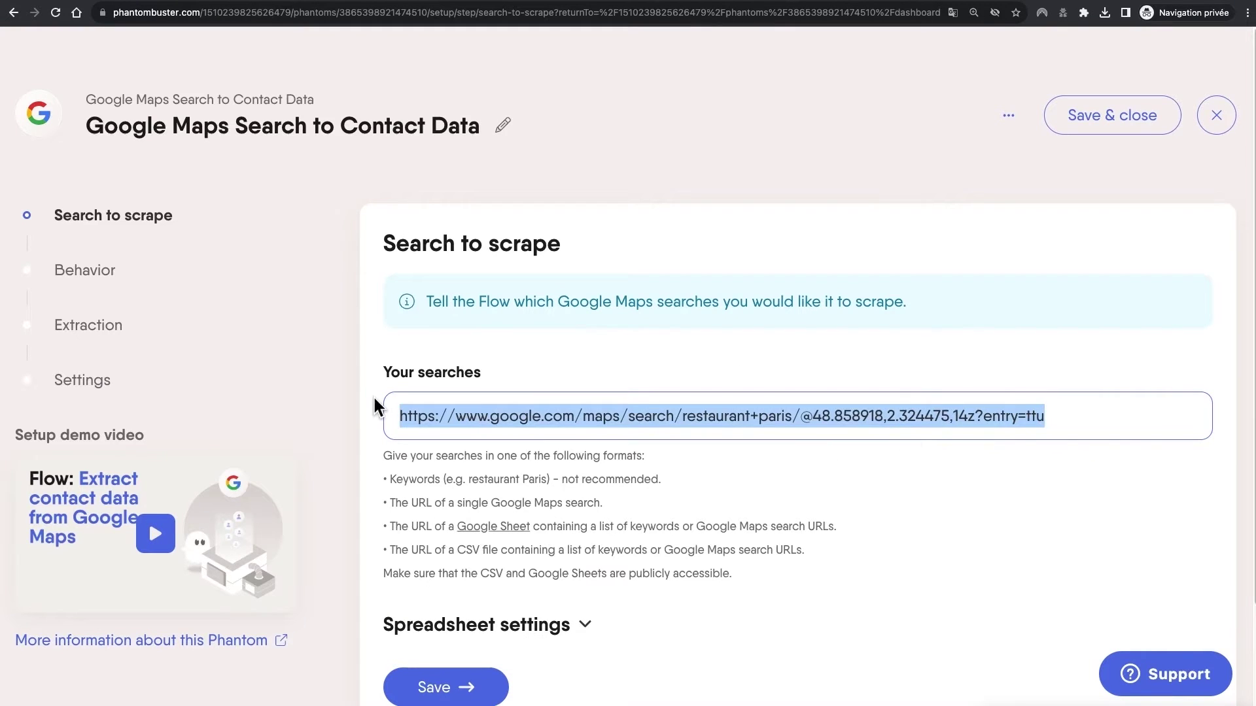
pyautogui.write('https://www.google.com/maps/search/H%C3%B4tel+paris/@48.8589708,2.3243892,14z/data=!3m1!4b1?entry=ttu')
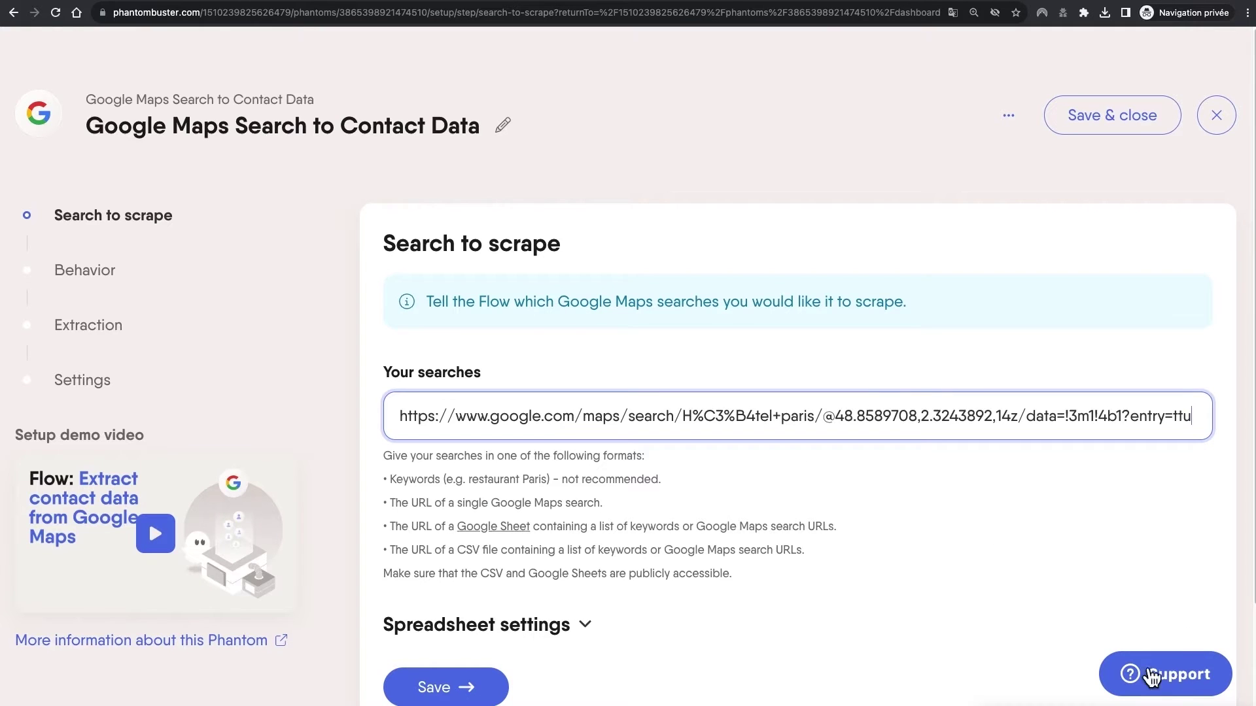
pyautogui.click(453, 681)
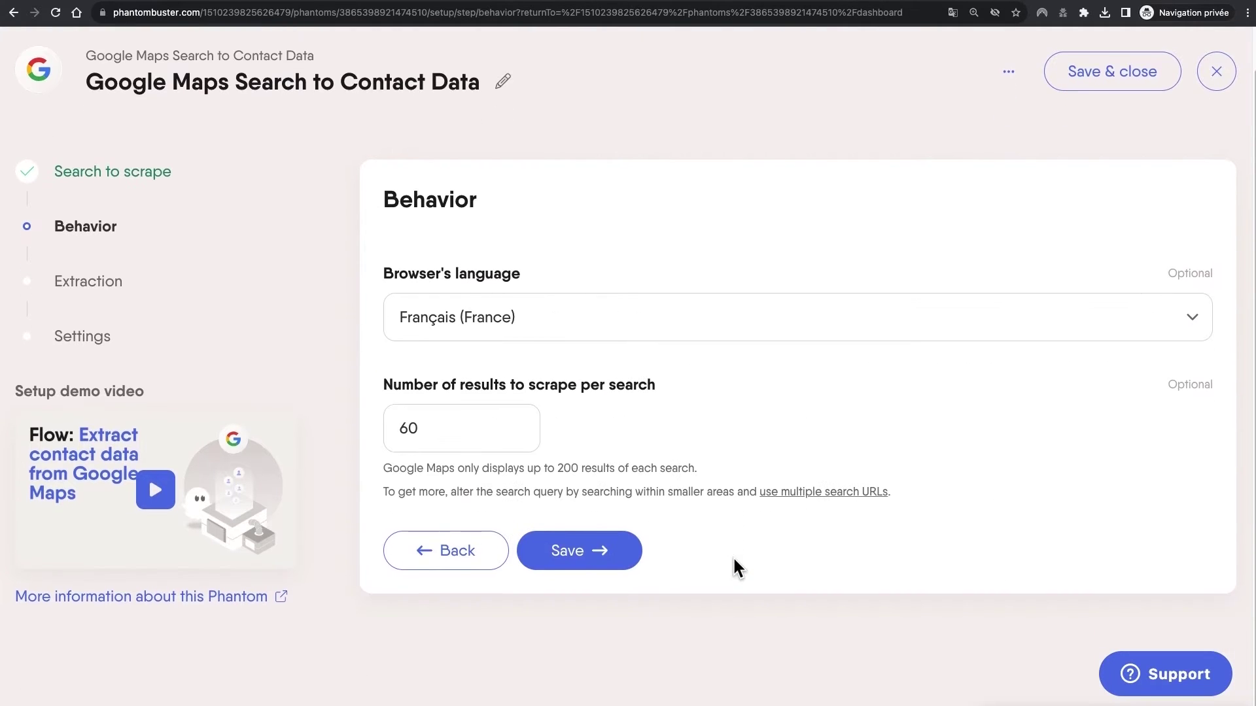
# Recheck the hotel search URL, then save the Flow's search, behavior, extraction and notification settings
pyautogui.click(461, 562)
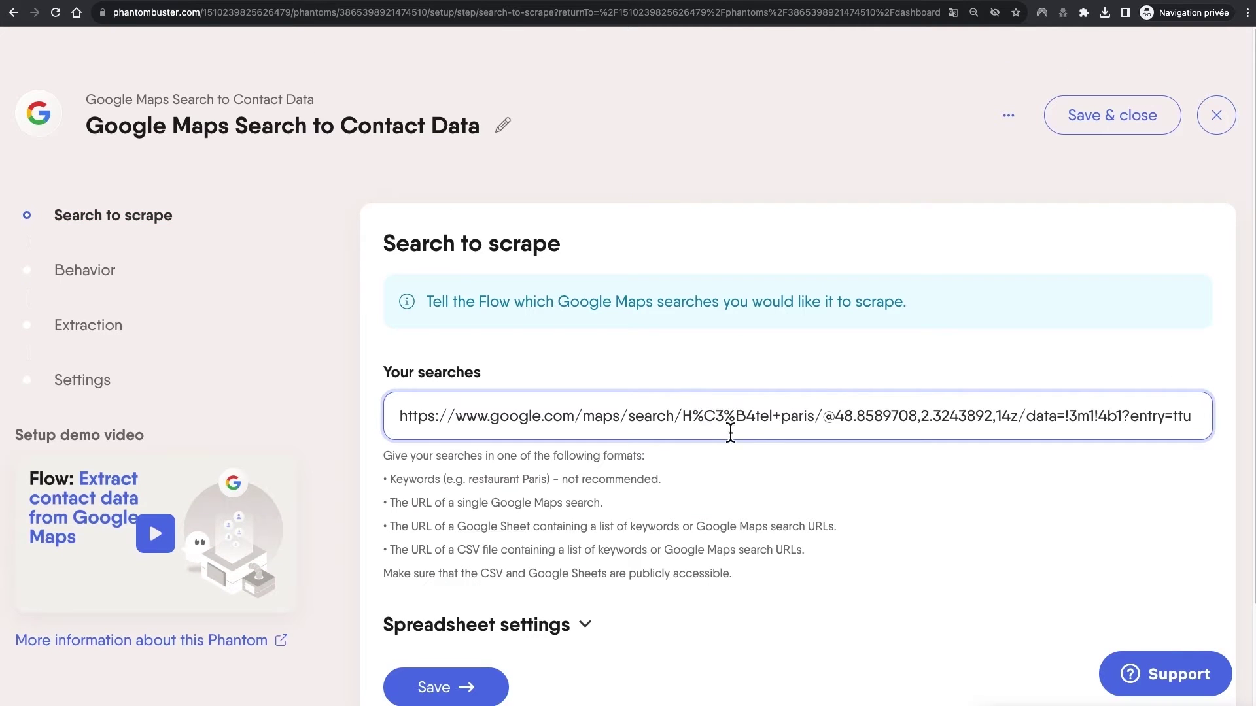
pyautogui.scroll(-2, 653, 558)
pyautogui.click(450, 561)
pyautogui.click(590, 595)
pyautogui.scroll(-8, 831, 582)
pyautogui.click(570, 624)
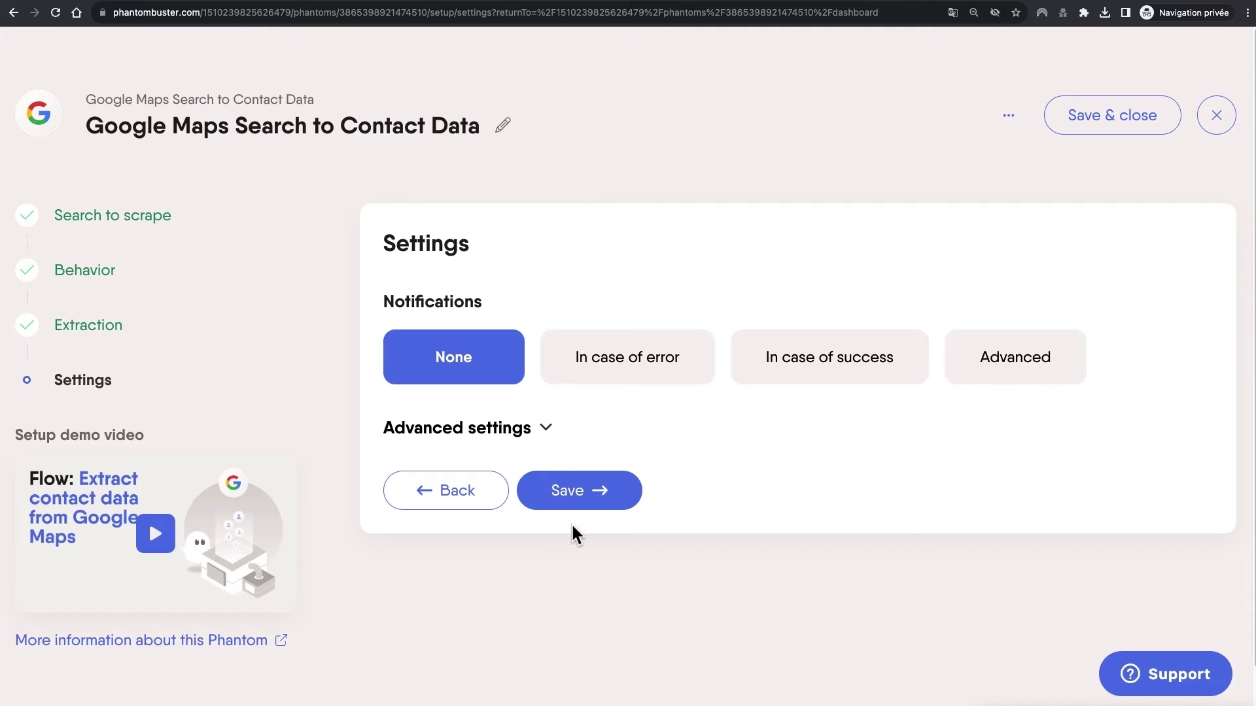
pyautogui.click(571, 502)
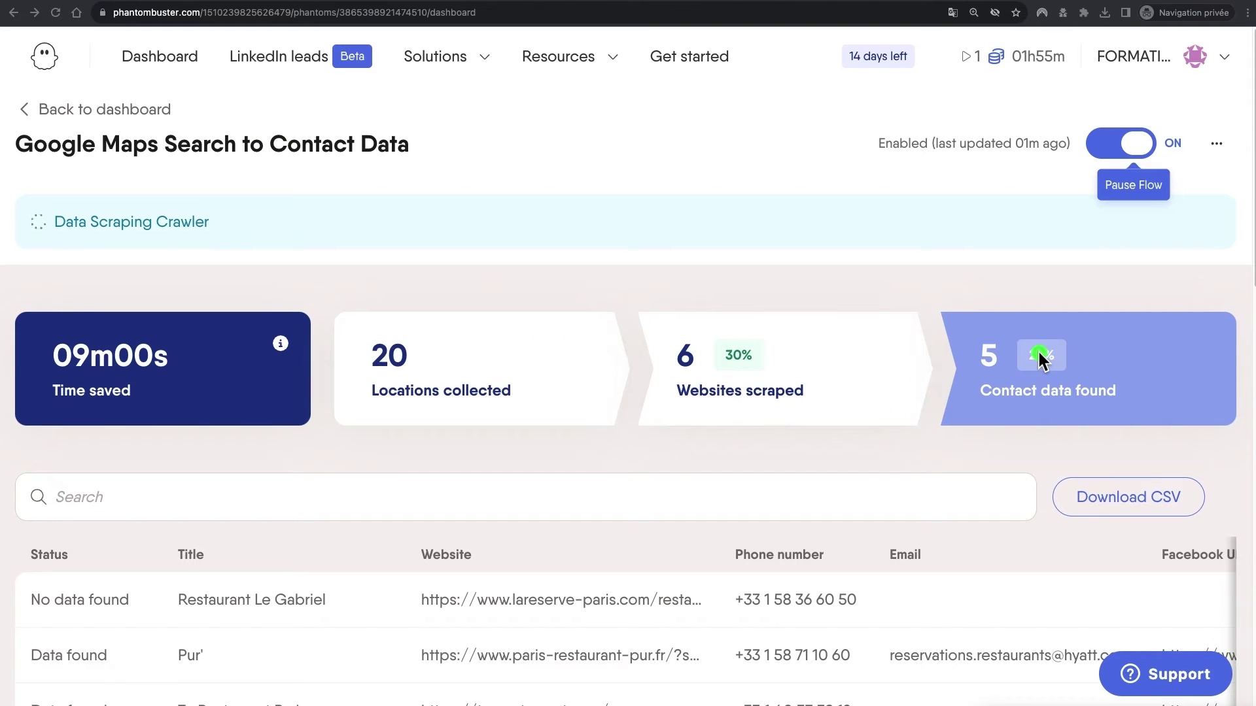
# Set the Flow's results table to show 30 rows per page
pyautogui.click(986, 362)
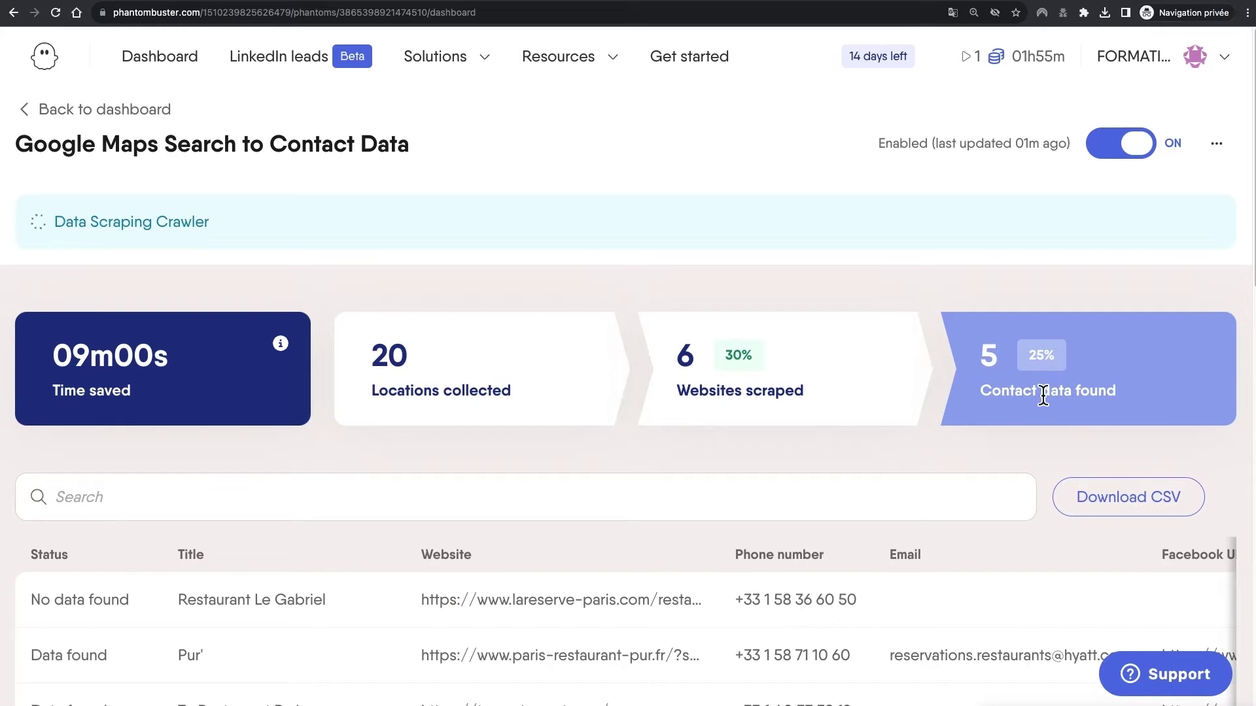
pyautogui.scroll(-8, 1060, 436)
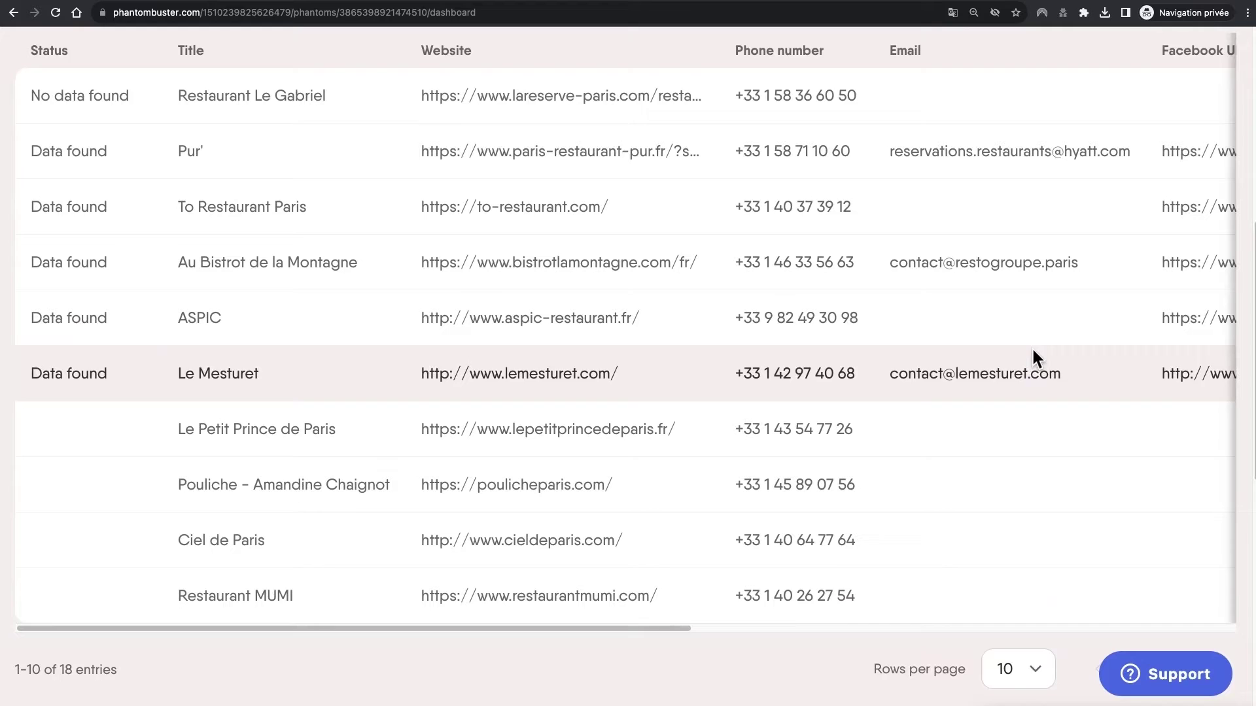
pyautogui.scroll(-2, 1030, 366)
pyautogui.click(1038, 599)
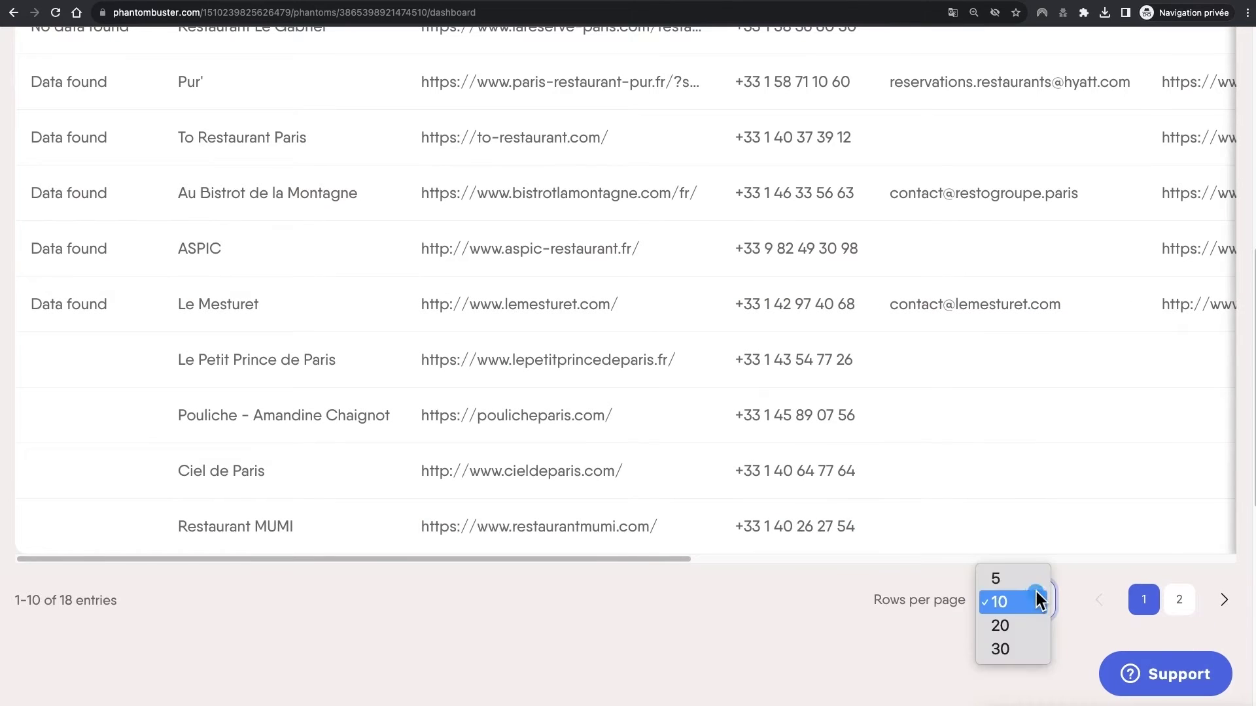
pyautogui.click(1021, 647)
pyautogui.scroll(-10, 1018, 596)
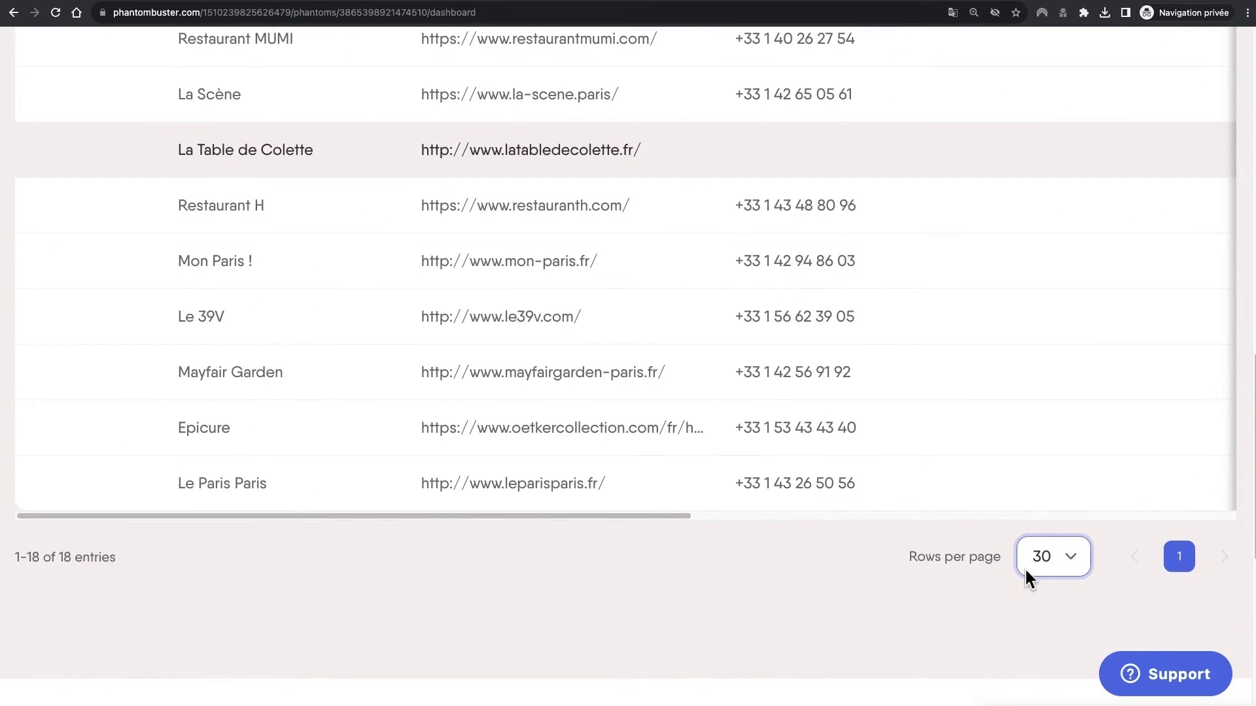
# Examine the Data Scraping Crawler status, the scraping statistics, and the status, email and Facebook URL columns of the results
pyautogui.scroll(10, 1024, 567)
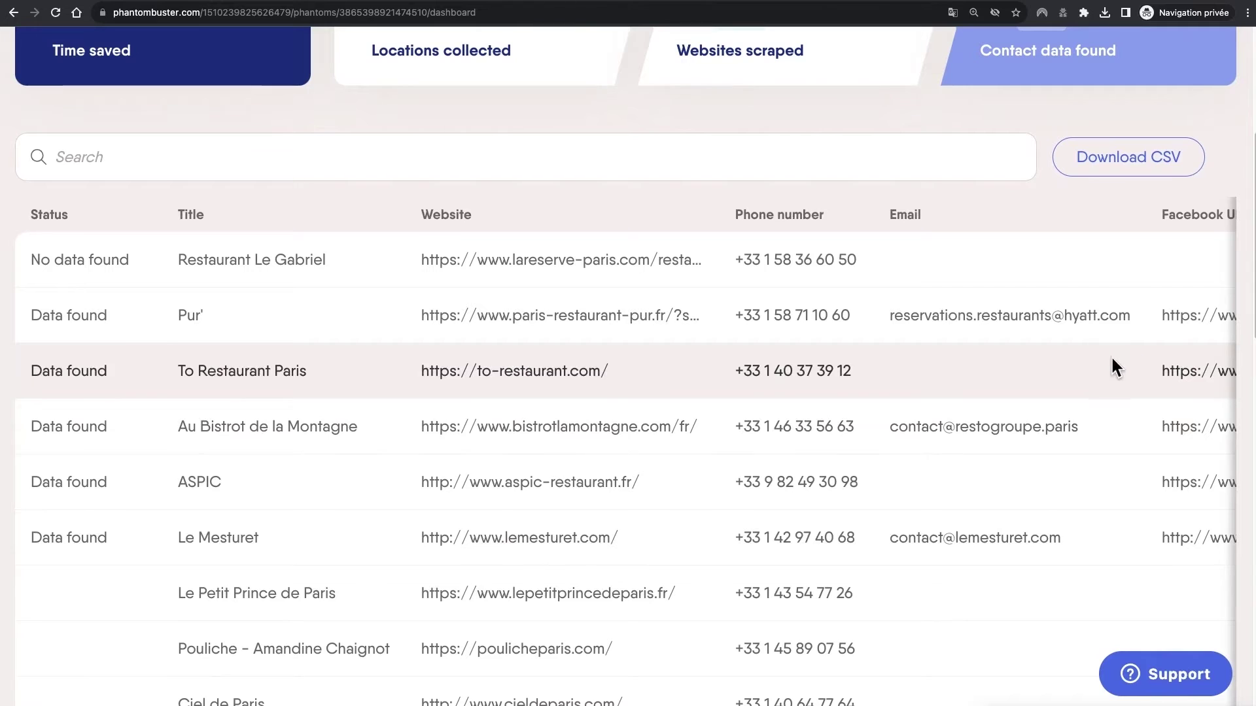
pyautogui.scroll(5, 1023, 425)
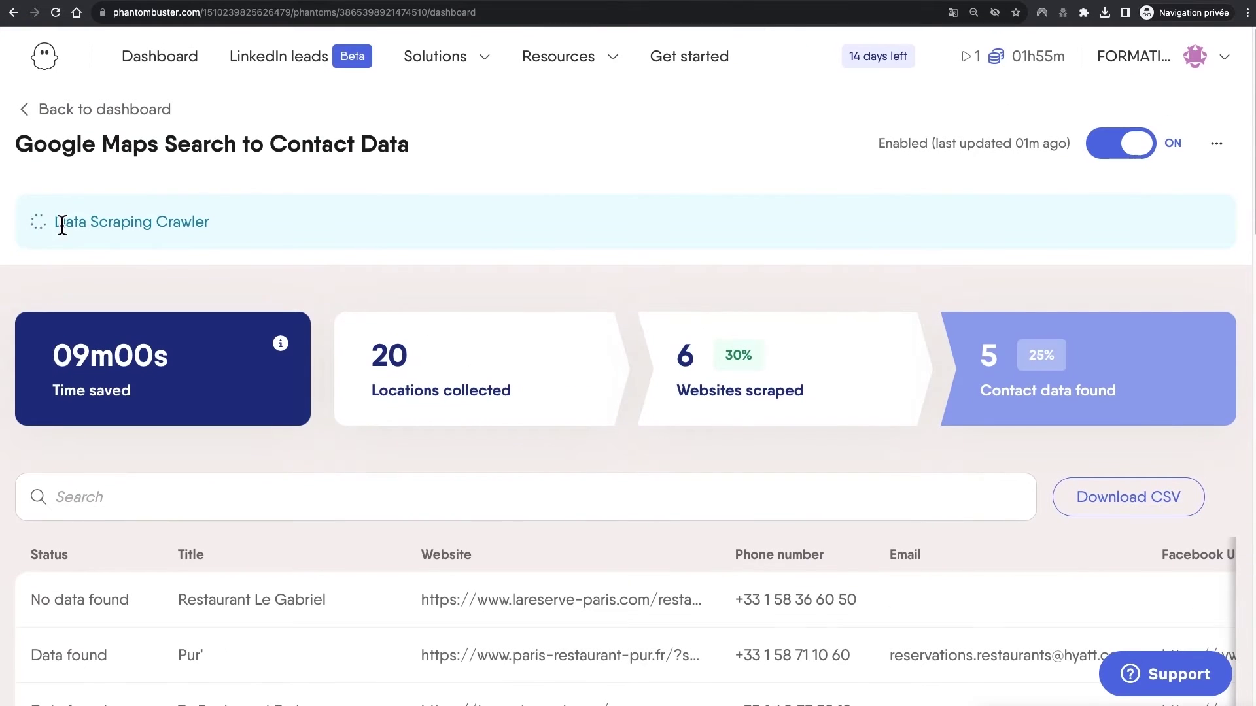
pyautogui.moveTo(58, 222); pyautogui.dragTo(200, 225)
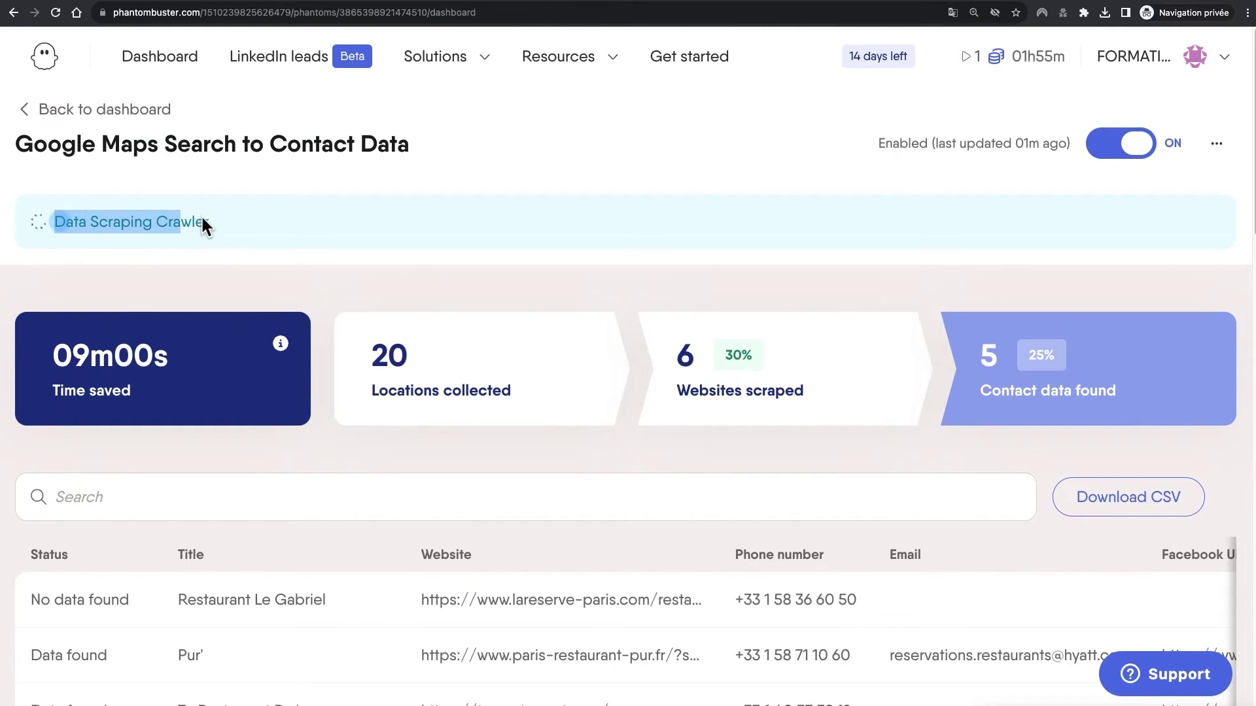
pyautogui.scroll(-3, 865, 363)
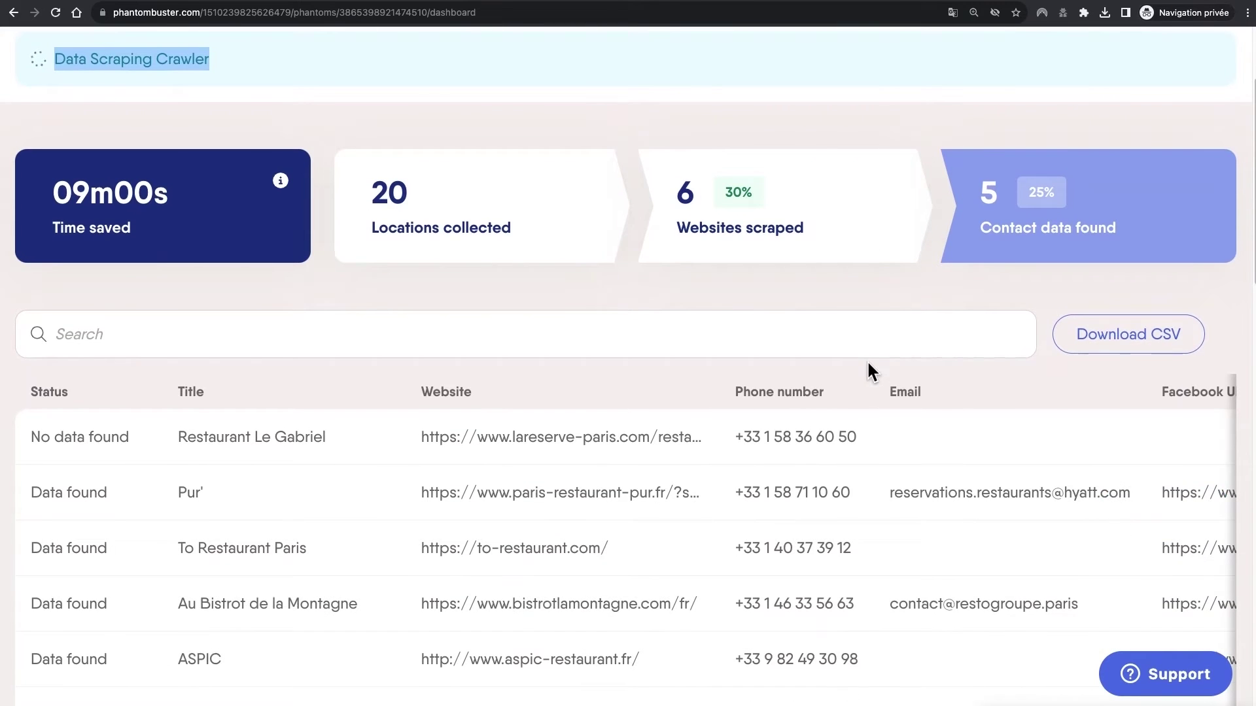
pyautogui.scroll(3, 866, 366)
pyautogui.click(784, 277)
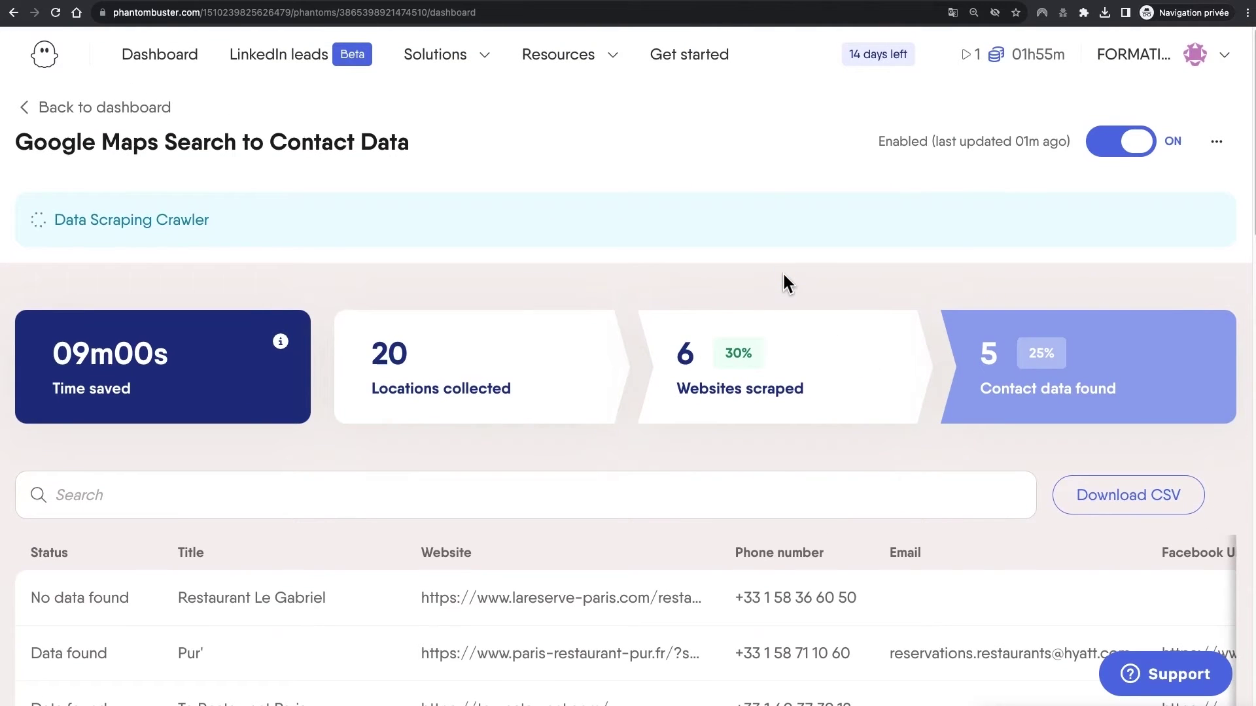
pyautogui.scroll(-10, 788, 294)
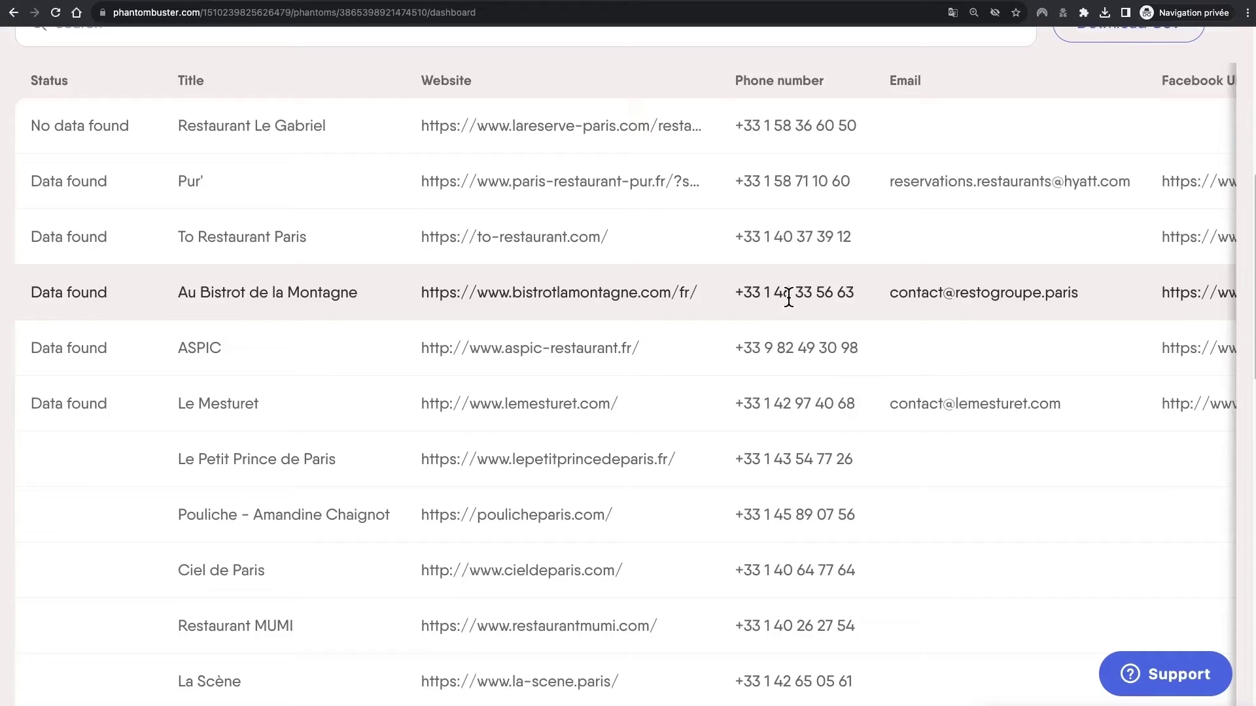
pyautogui.scroll(-5, 789, 297)
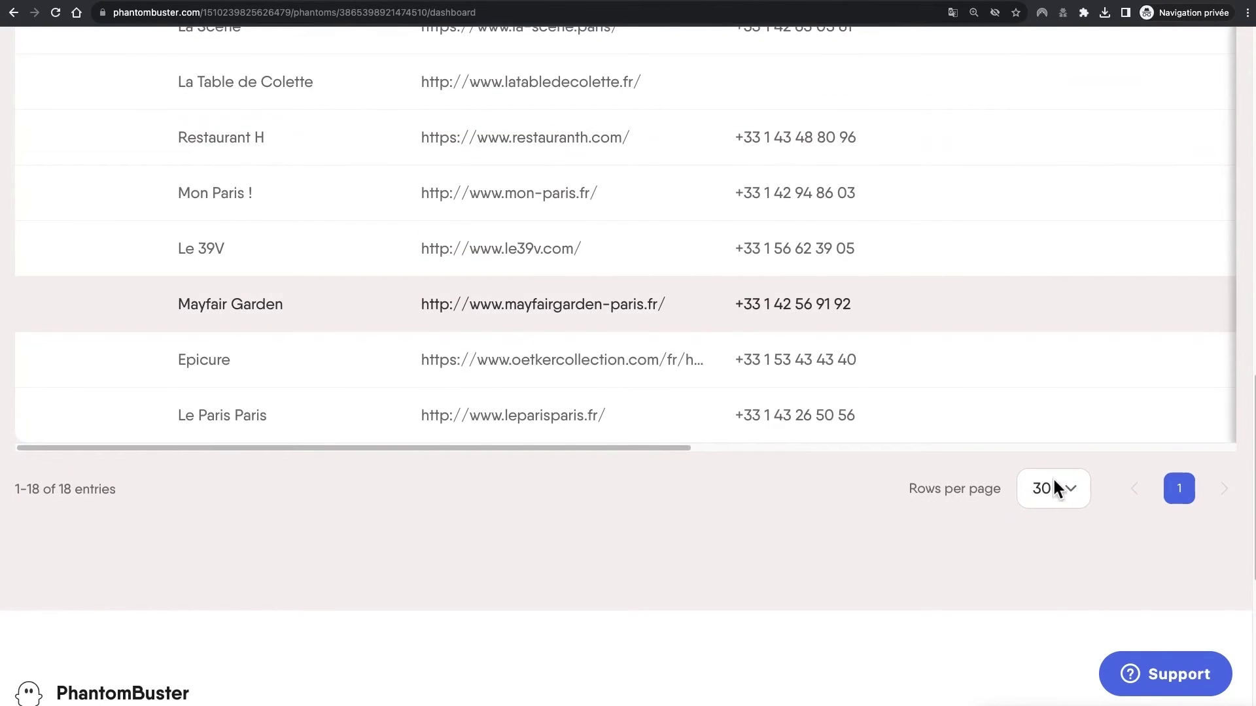
pyautogui.click(789, 448)
pyautogui.moveTo(789, 449); pyautogui.dragTo(402, 447)
pyautogui.scroll(15, 544, 462)
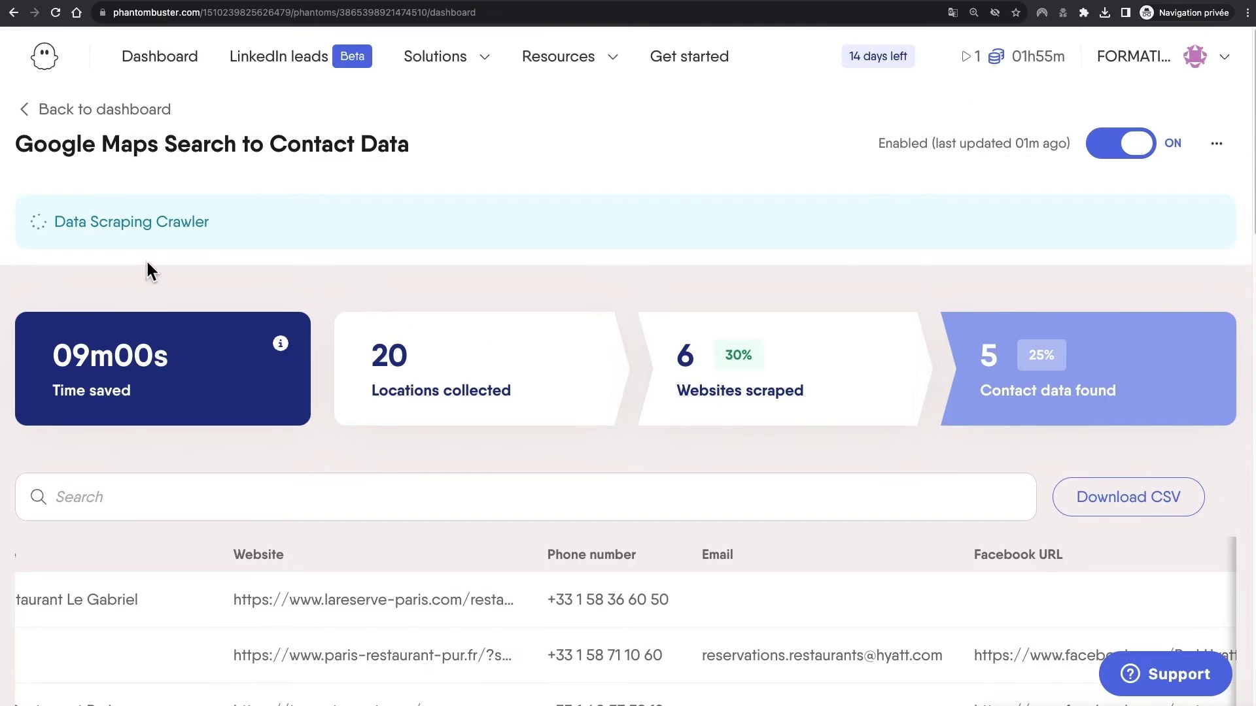
# Examine the crawler status, scraping statistics and the restaurant and hotel rows in the Flow's results table
pyautogui.click(878, 160)
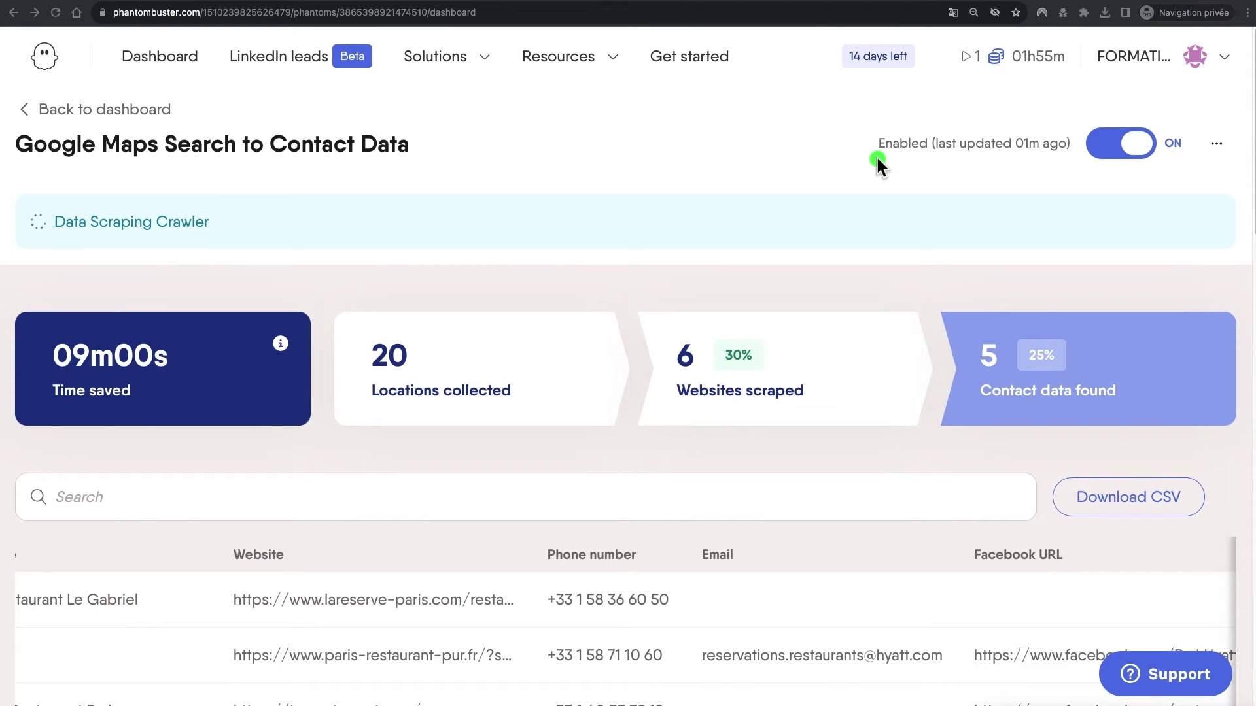
pyautogui.moveTo(893, 124)
pyautogui.mouseDown()
pyautogui.moveTo(195, 163)
pyautogui.moveTo(189, 198)
pyautogui.mouseUp()
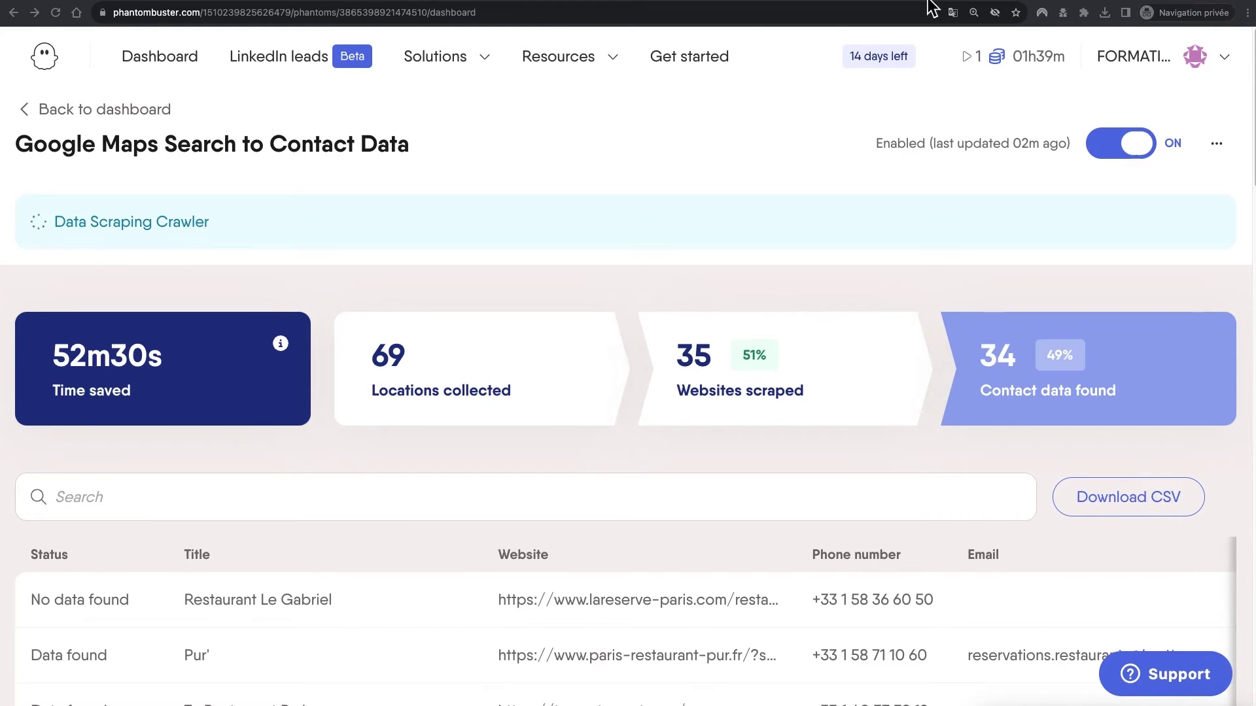
pyautogui.click(425, 94)
pyautogui.scroll(-20, 819, 299)
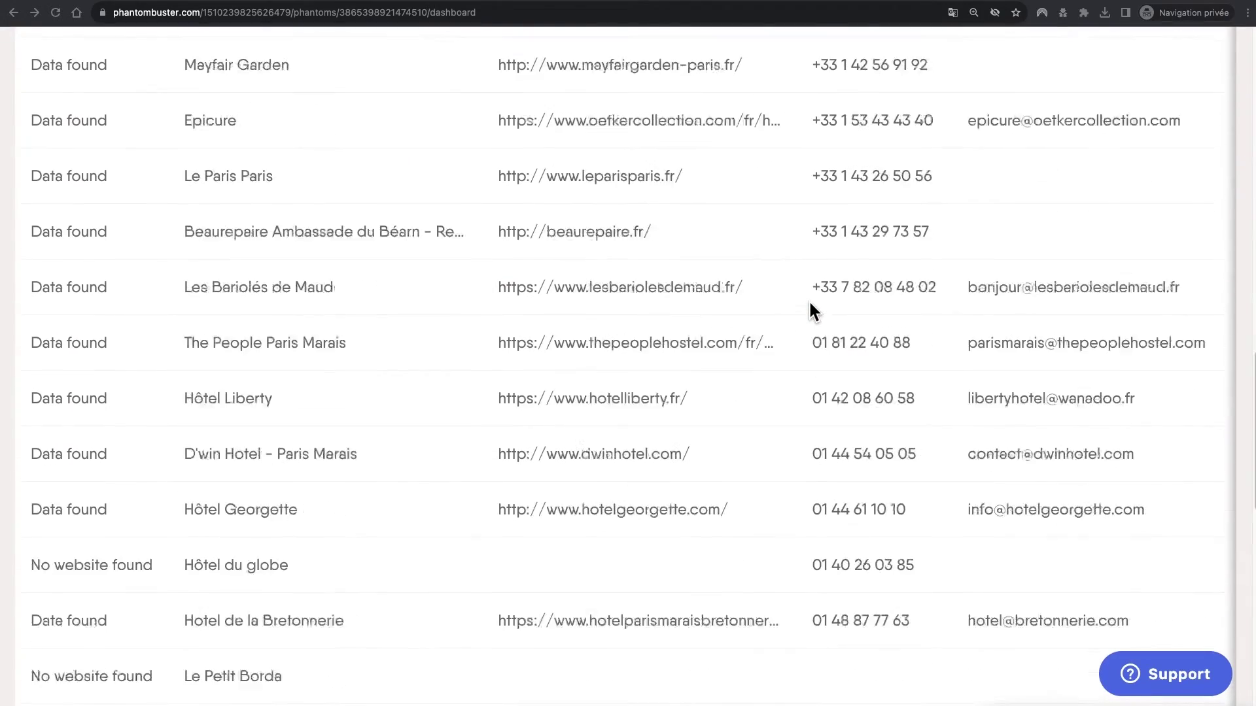
pyautogui.scroll(20, 811, 306)
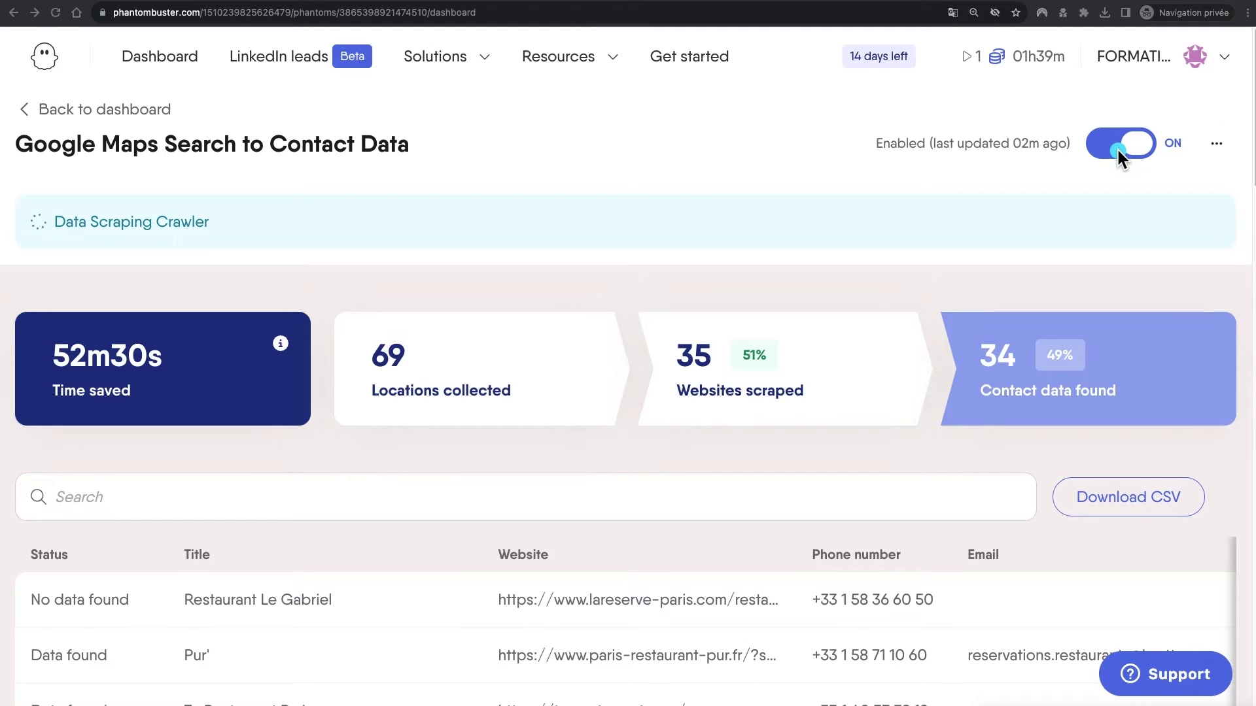
# Reopen the Flow's setup to review its Google Maps search URL, then save and close it
pyautogui.click(1117, 147)
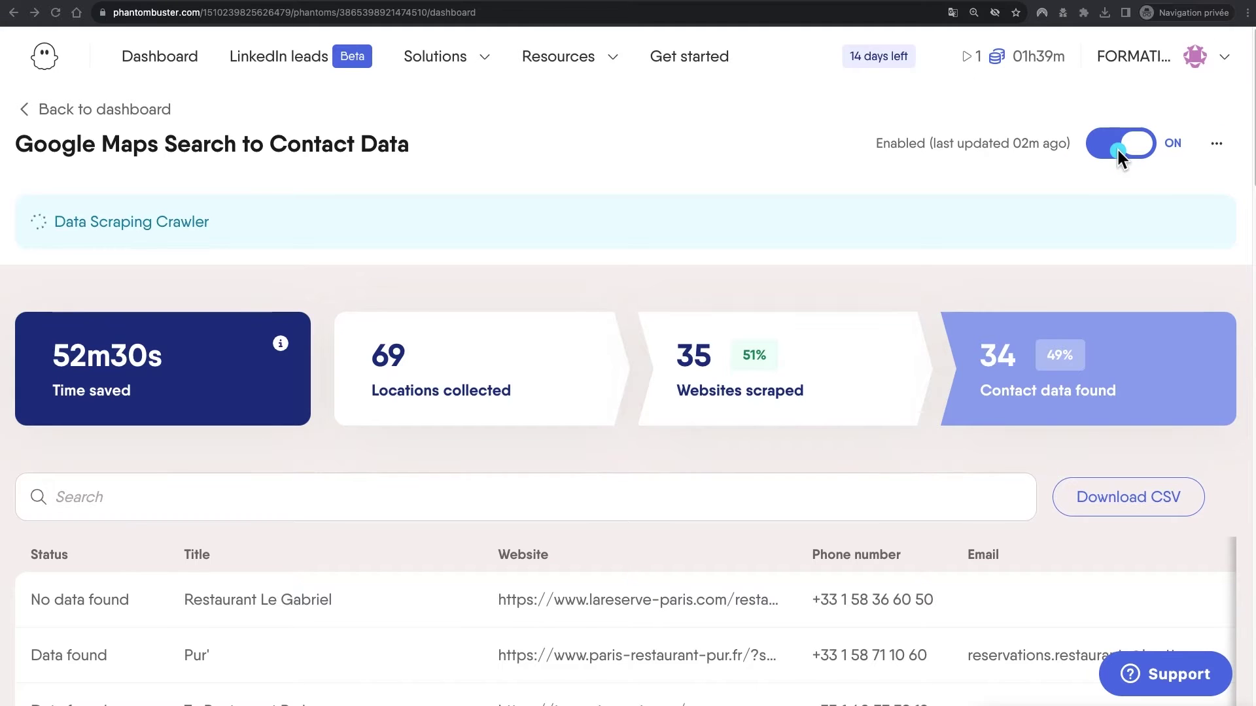
pyautogui.click(1215, 143)
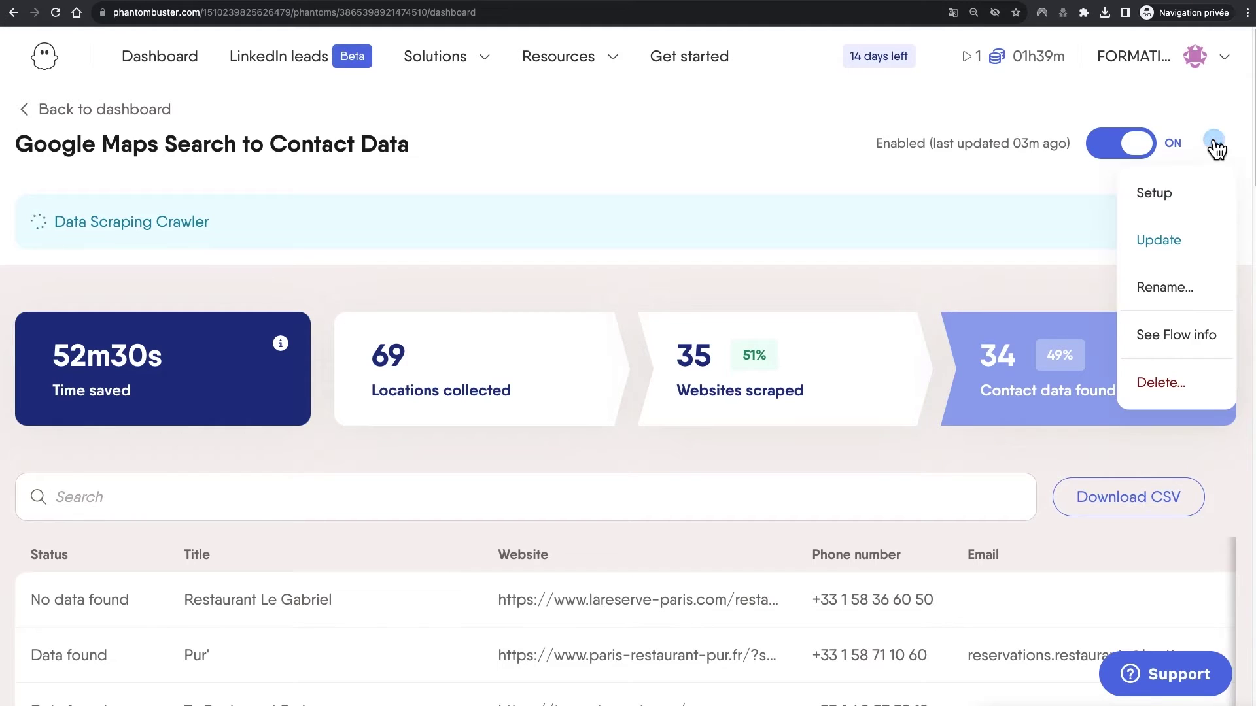
pyautogui.click(1156, 195)
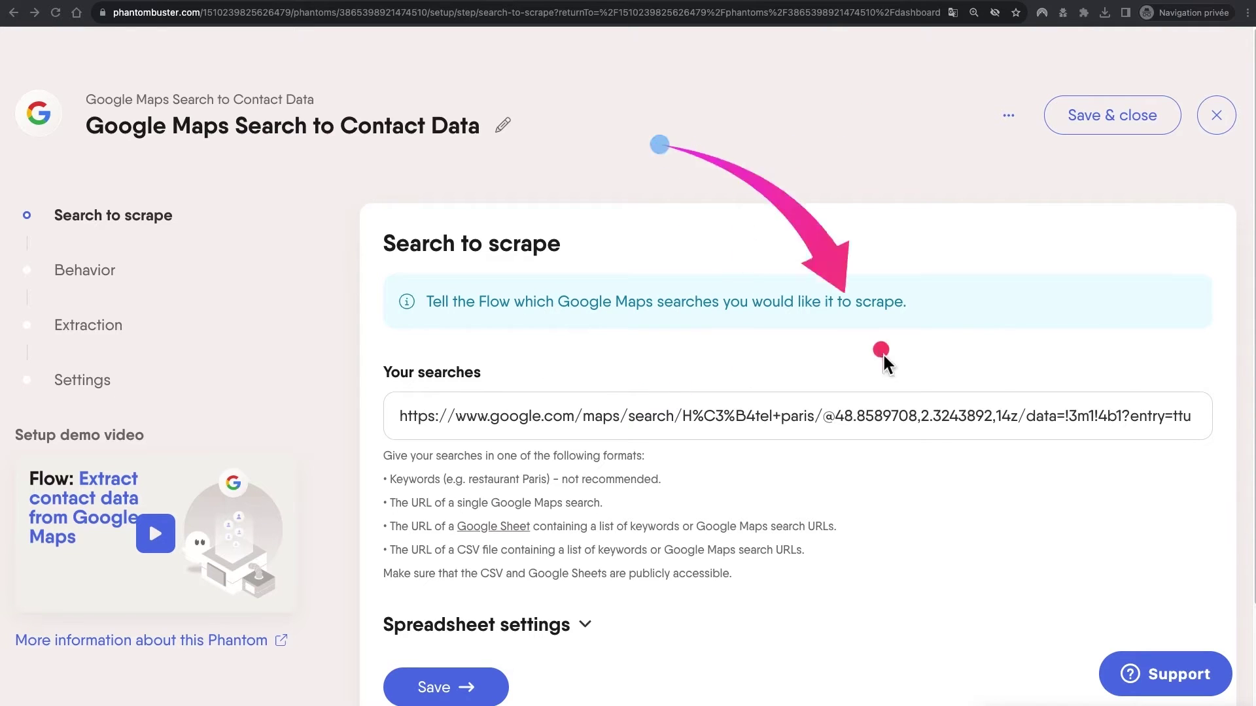
pyautogui.click(1108, 114)
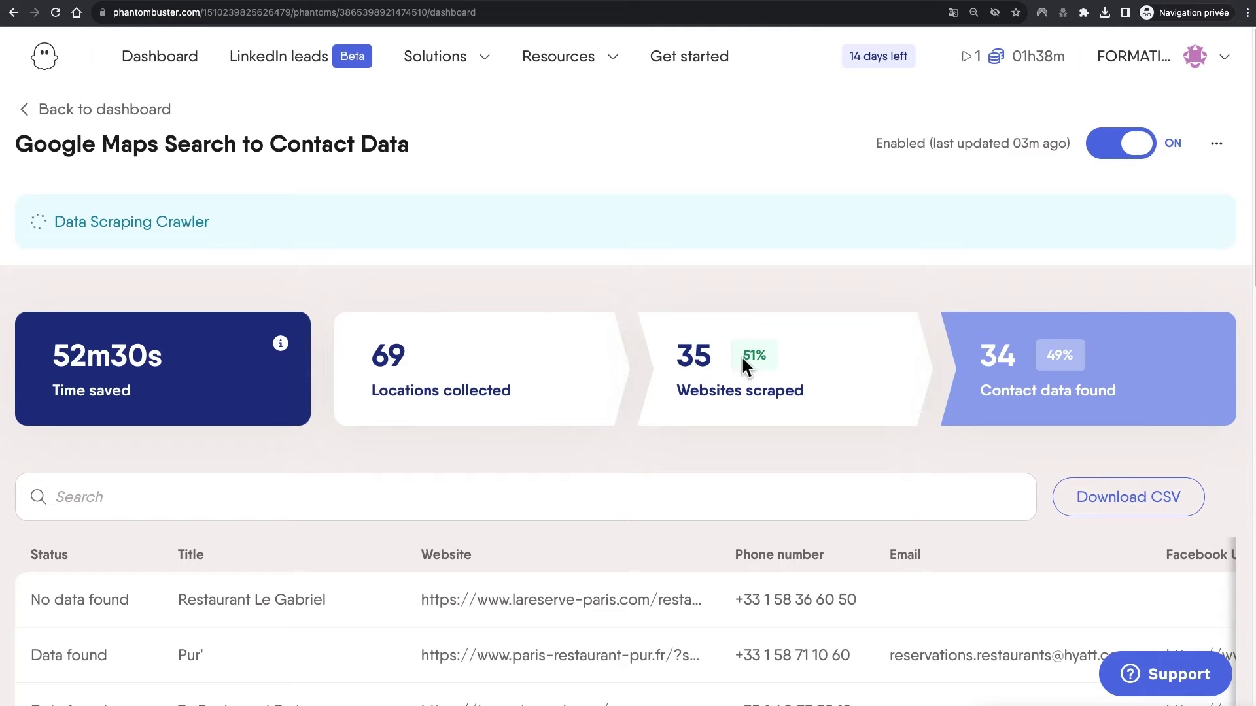
# Download the Flow's results to the Bureau folder as result (1).csv and open the file in Excel
pyautogui.scroll(-3, 1176, 466)
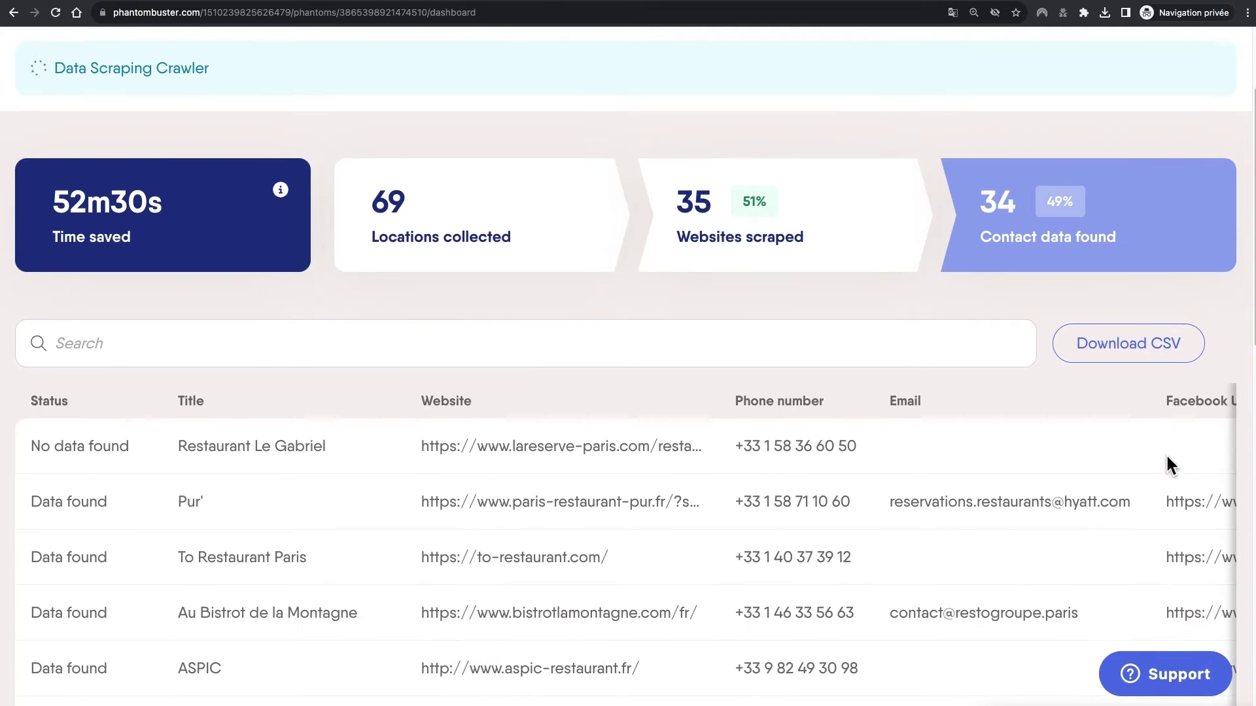
pyautogui.click(1156, 327)
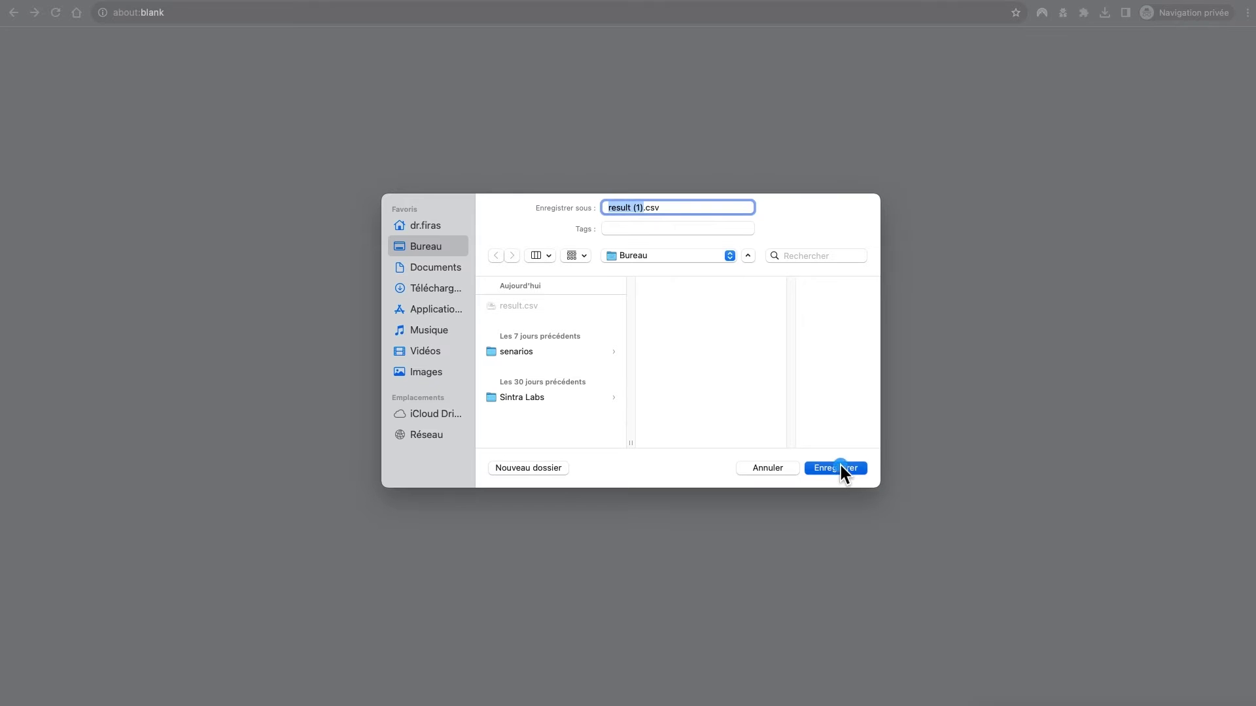
pyautogui.click(841, 465)
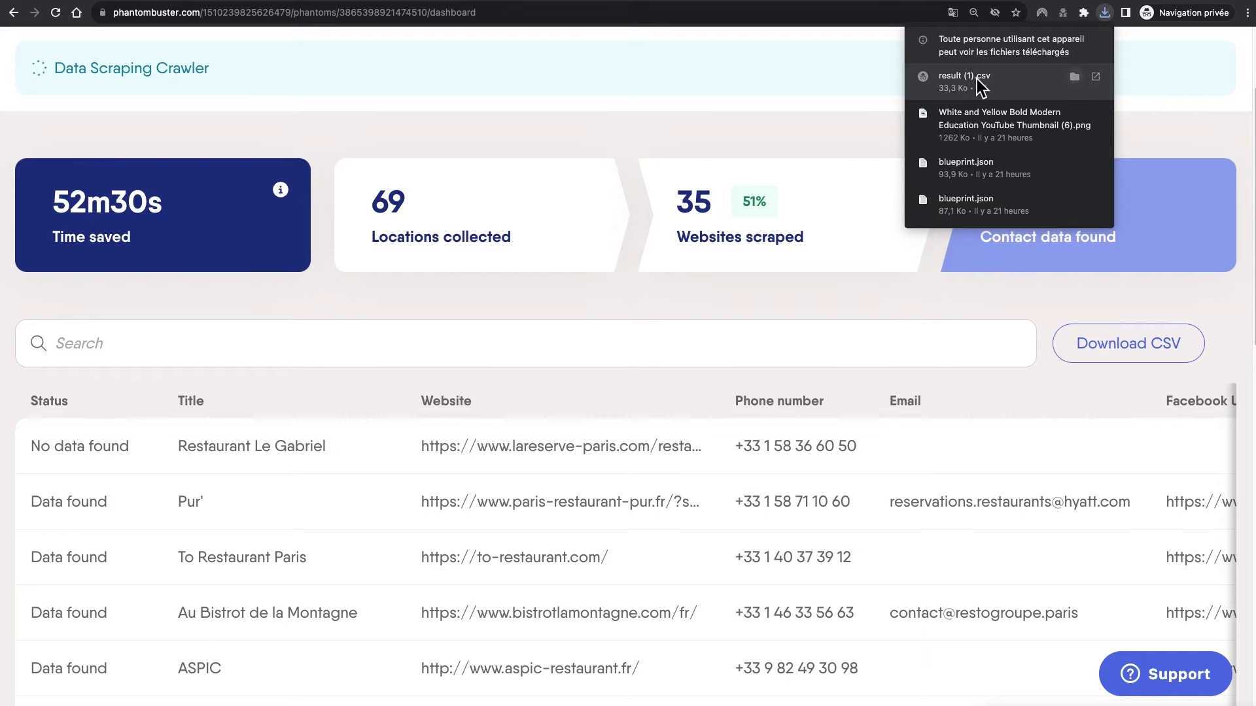
pyautogui.click(978, 81)
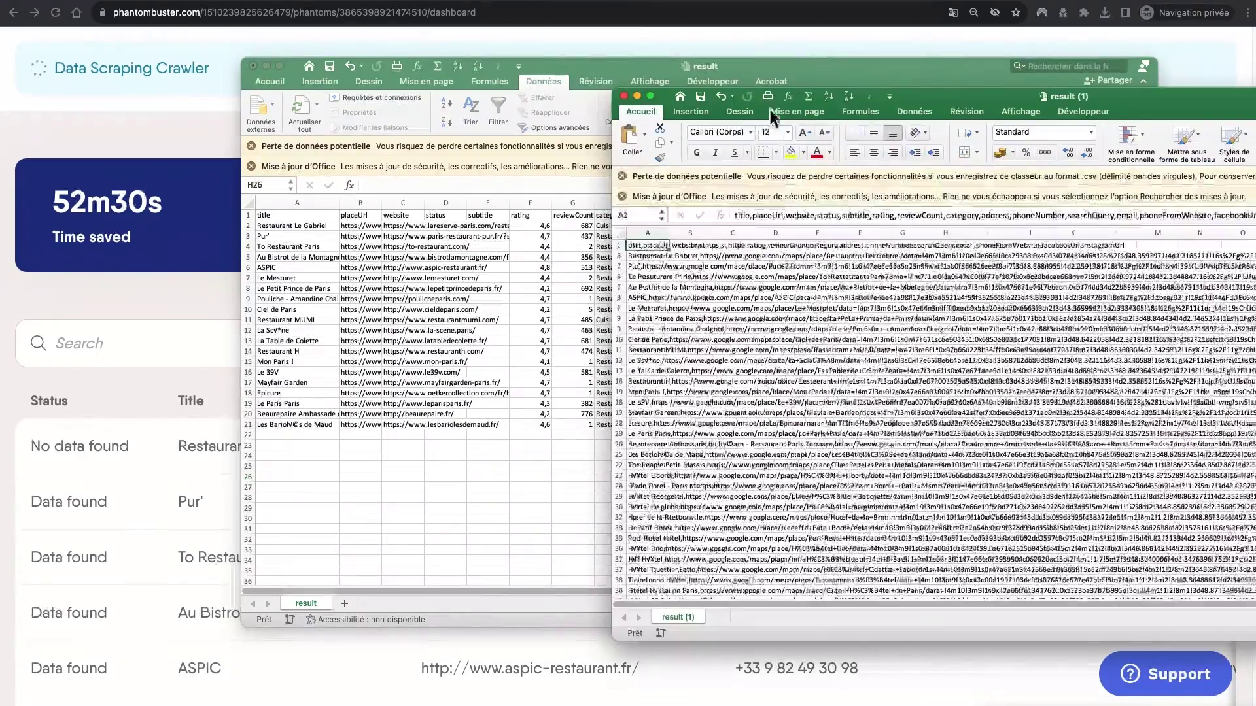
pyautogui.moveTo(994, 62); pyautogui.dragTo(614, 52)
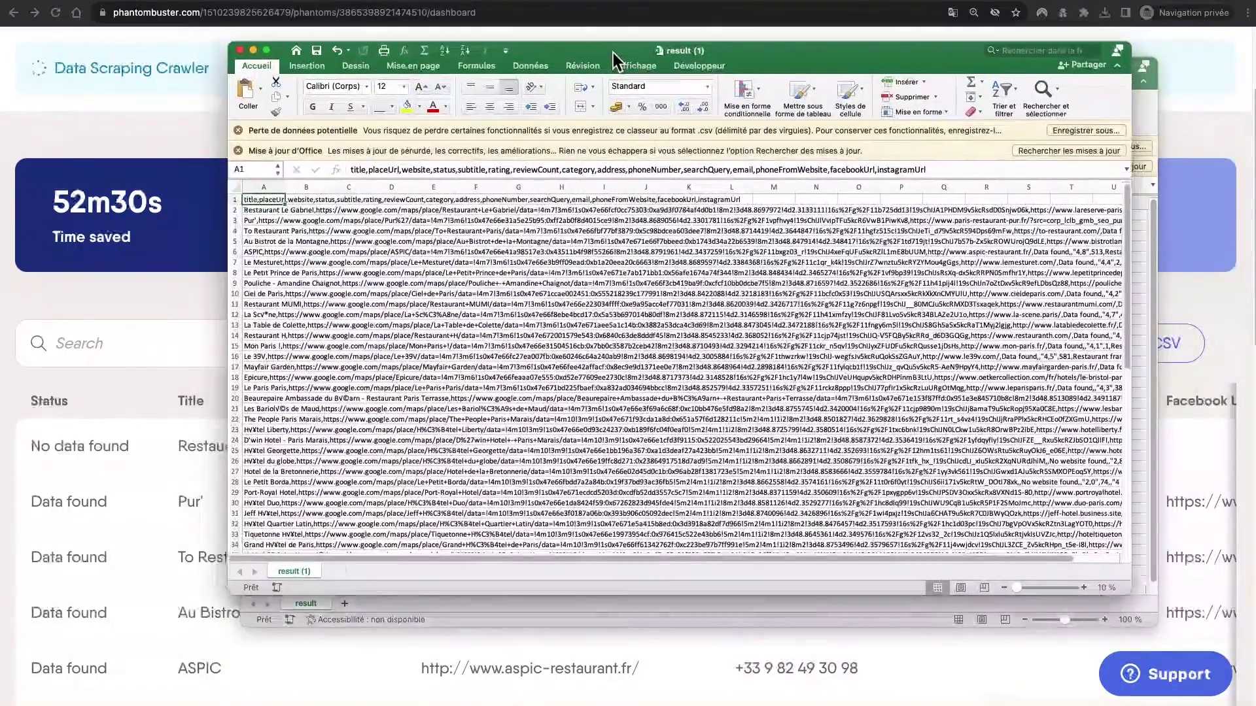
# Convert column A of result (1) into separate columns, using delimited data with Virgule as separator, Général format and destination $A$1
pyautogui.click(264, 186)
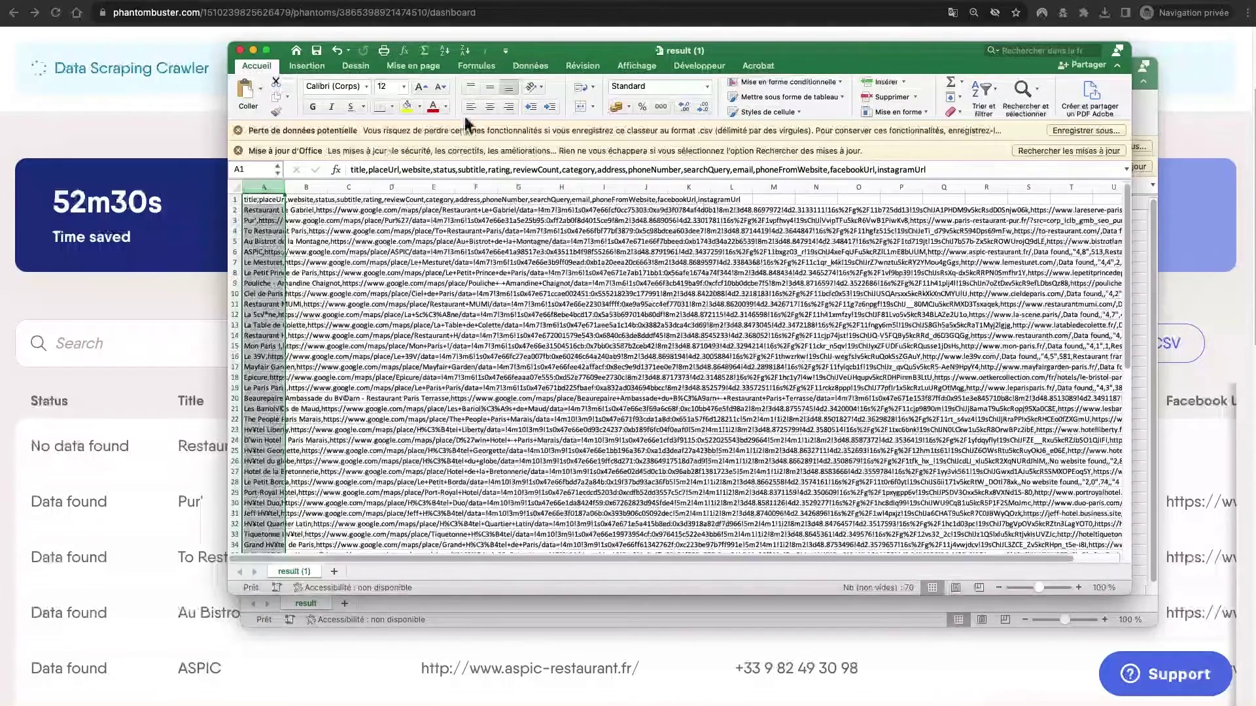
pyautogui.click(520, 63)
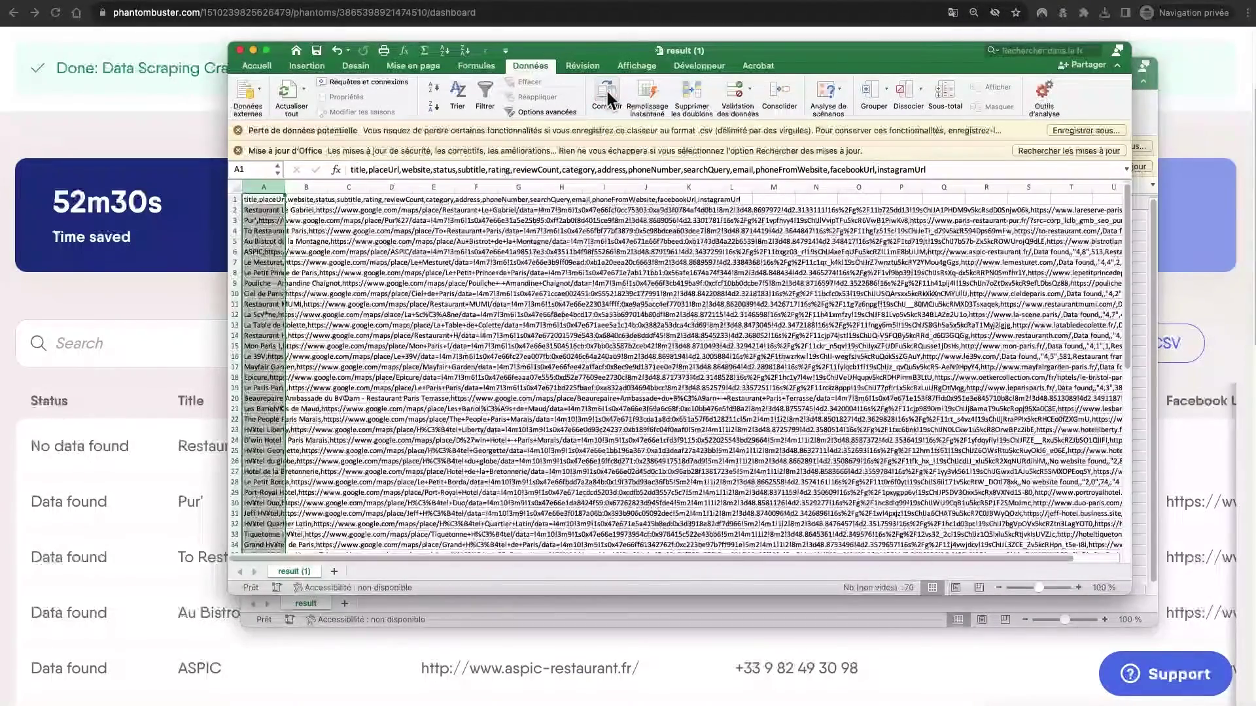
pyautogui.click(606, 88)
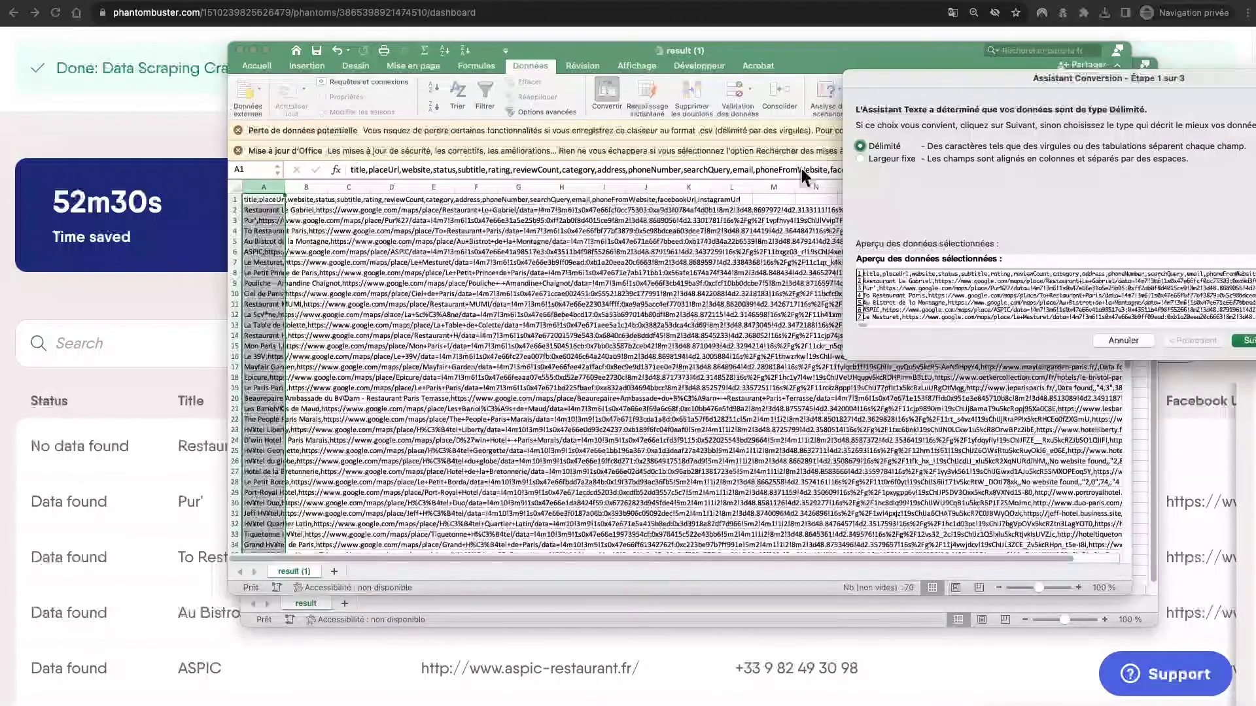
pyautogui.click(1003, 187)
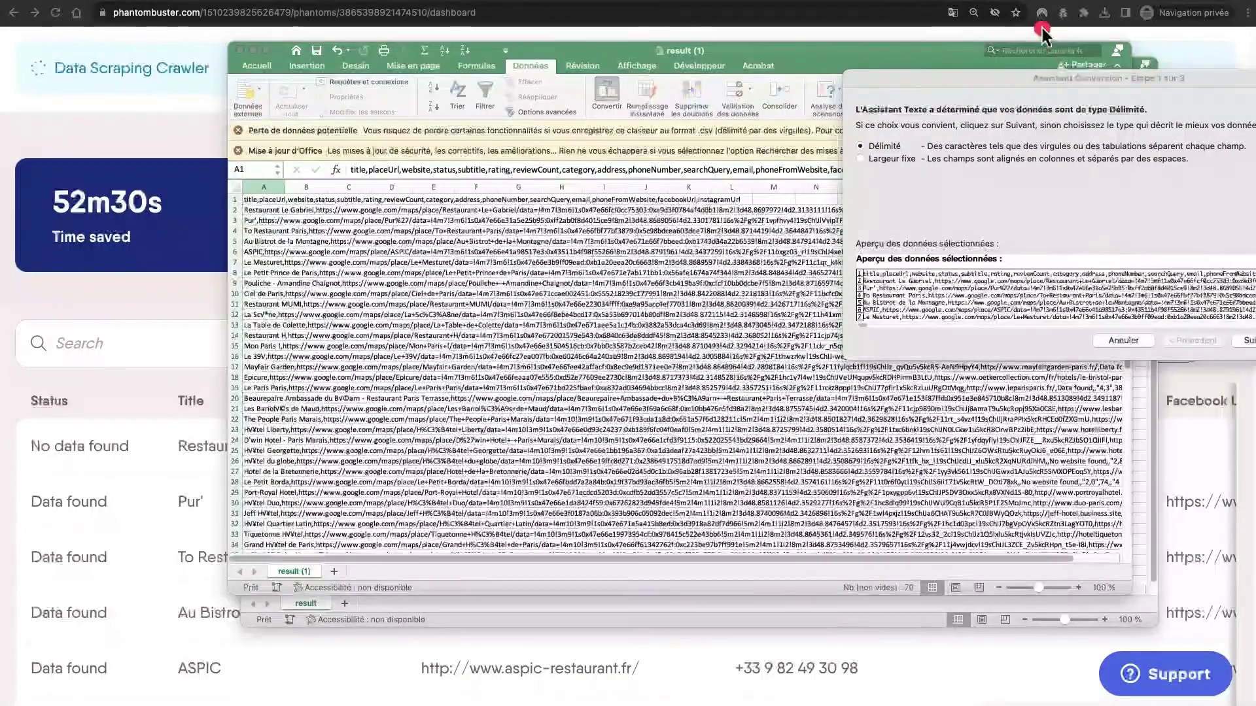
pyautogui.click(1086, 77)
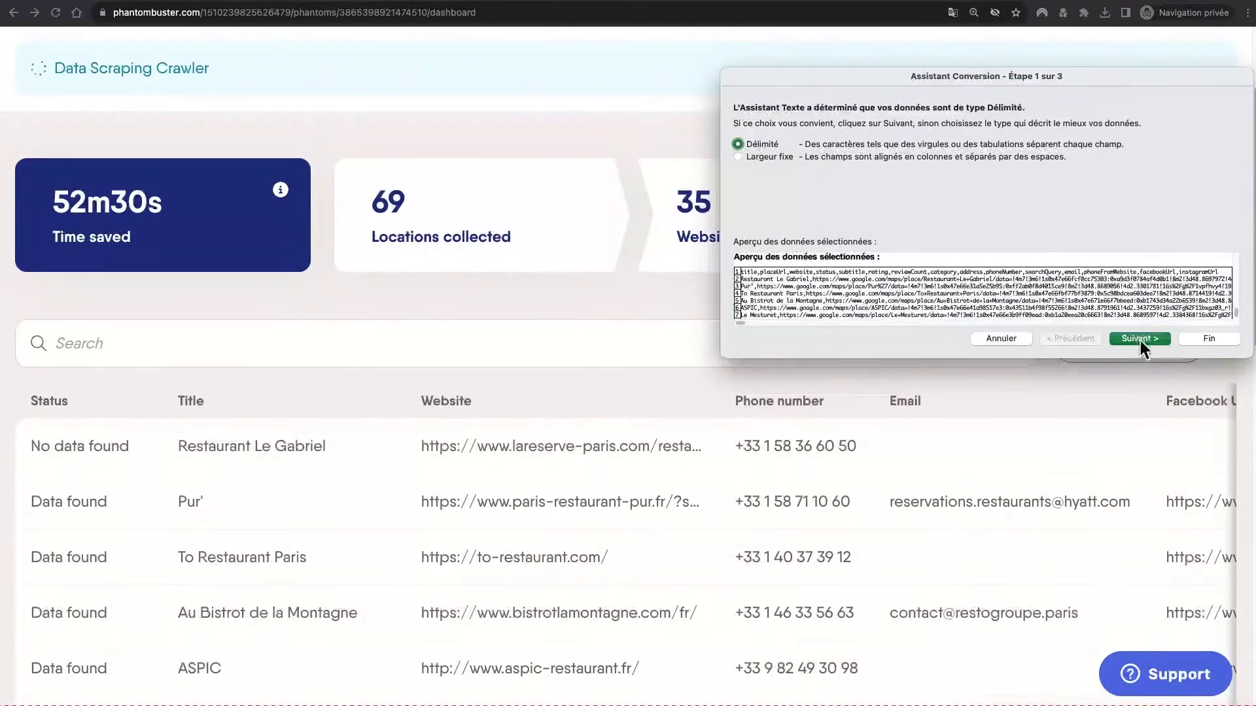
pyautogui.click(1142, 342)
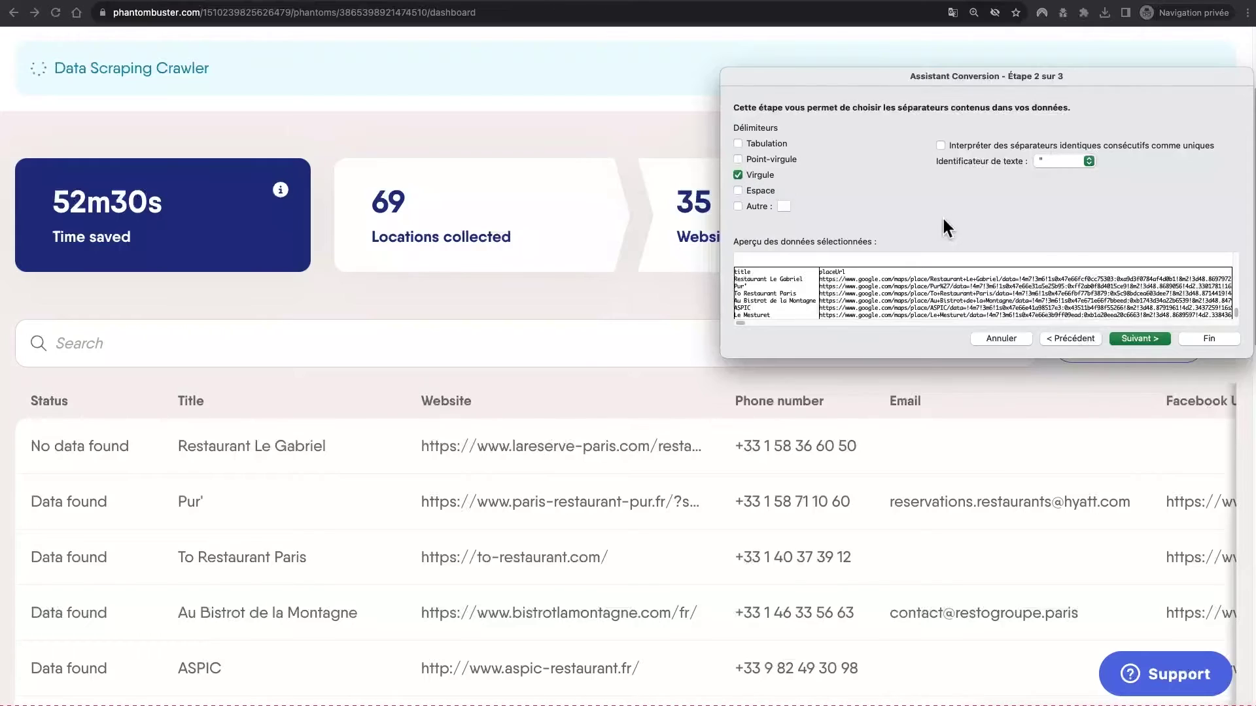
pyautogui.click(1151, 338)
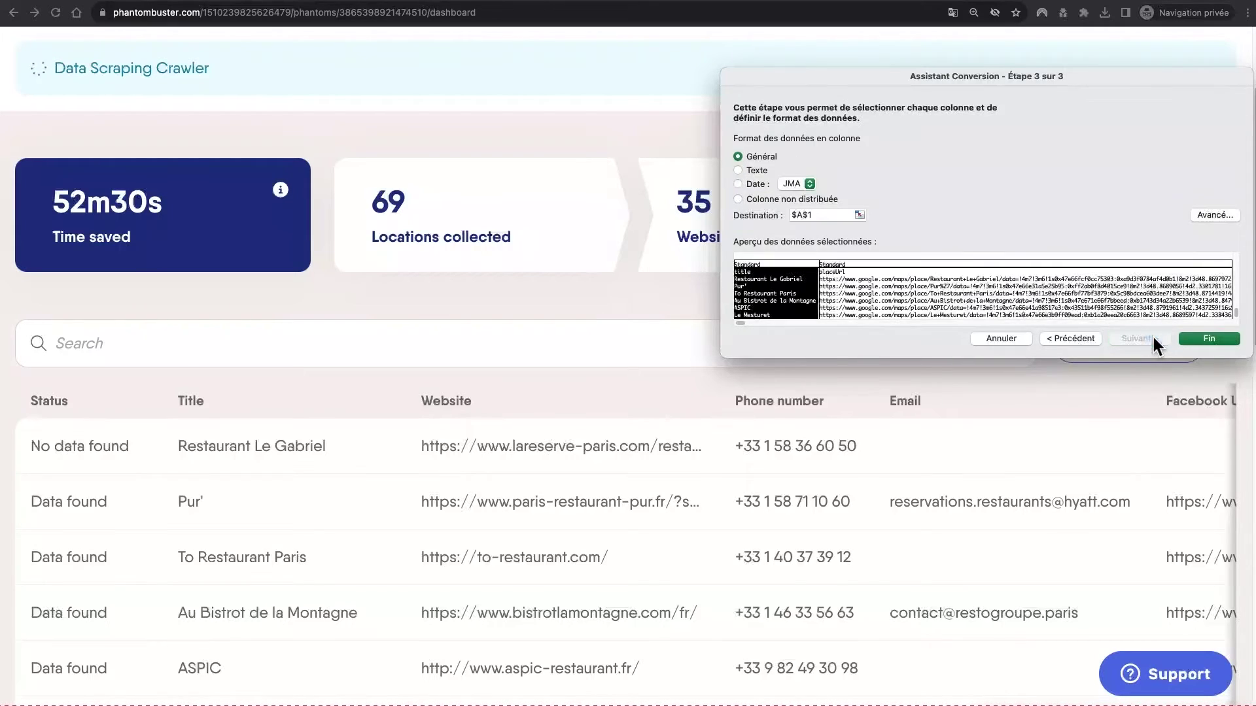
pyautogui.click(1202, 337)
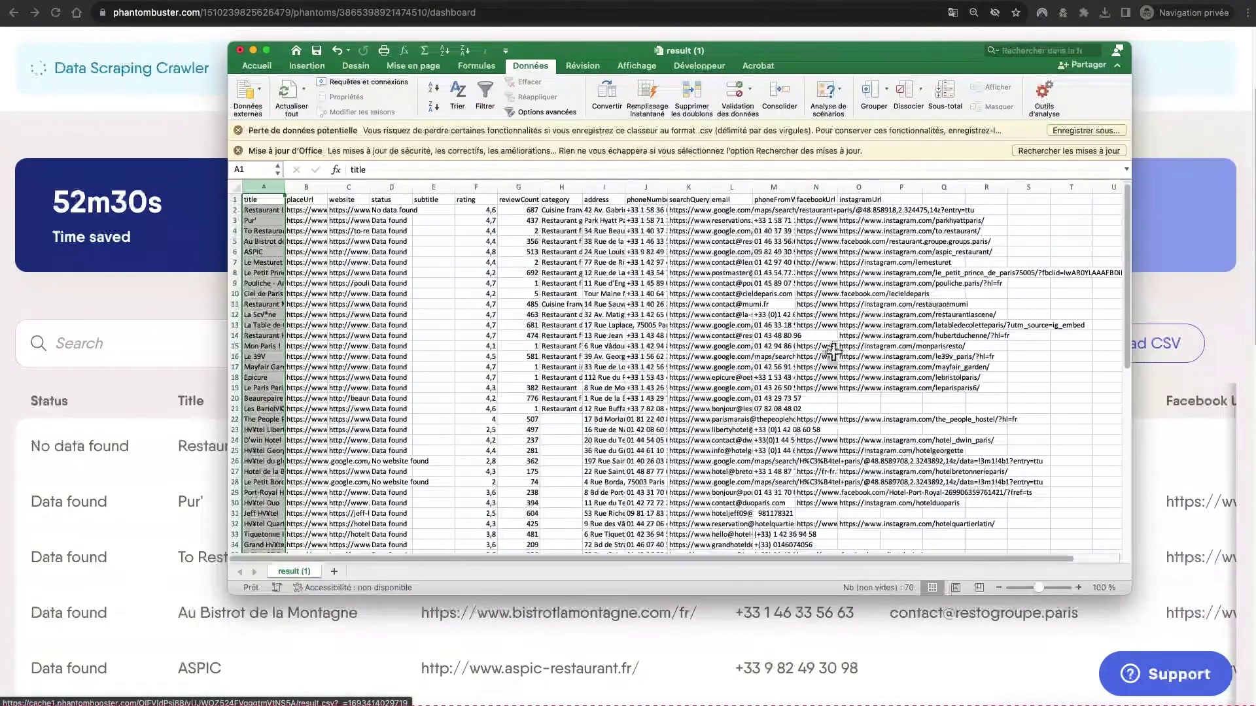
pyautogui.scroll(-15, 656, 466)
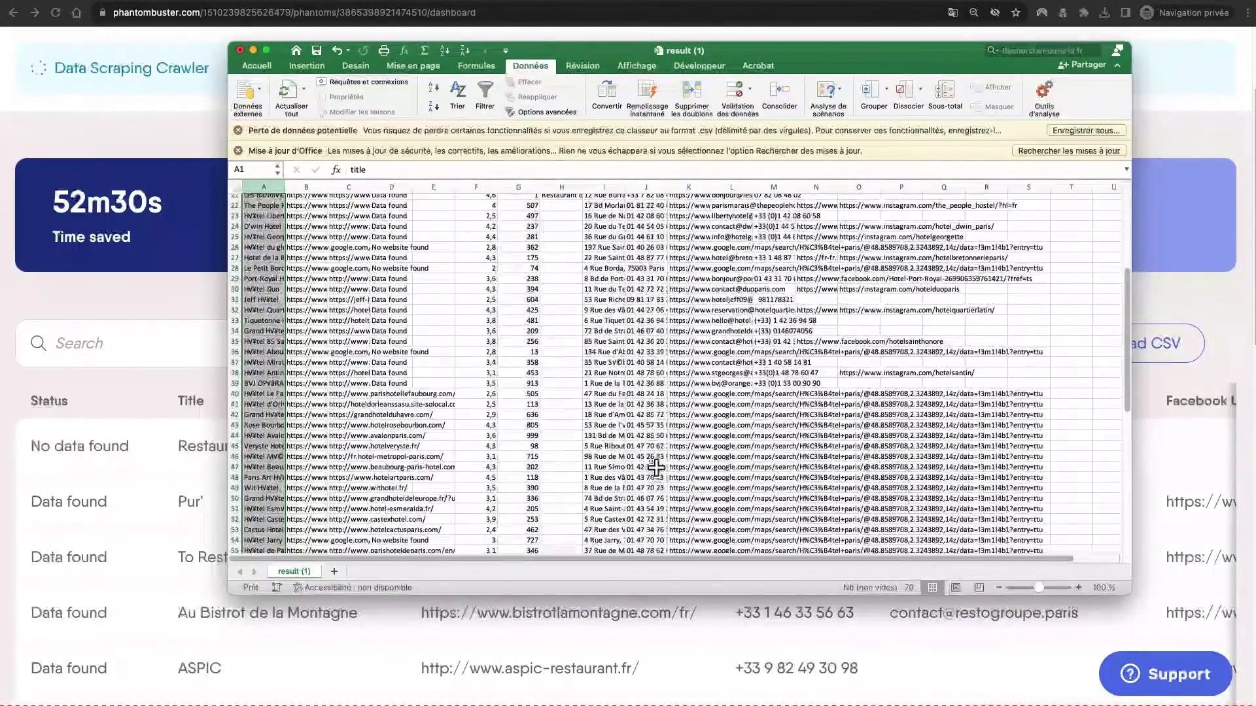
pyautogui.scroll(15, 656, 464)
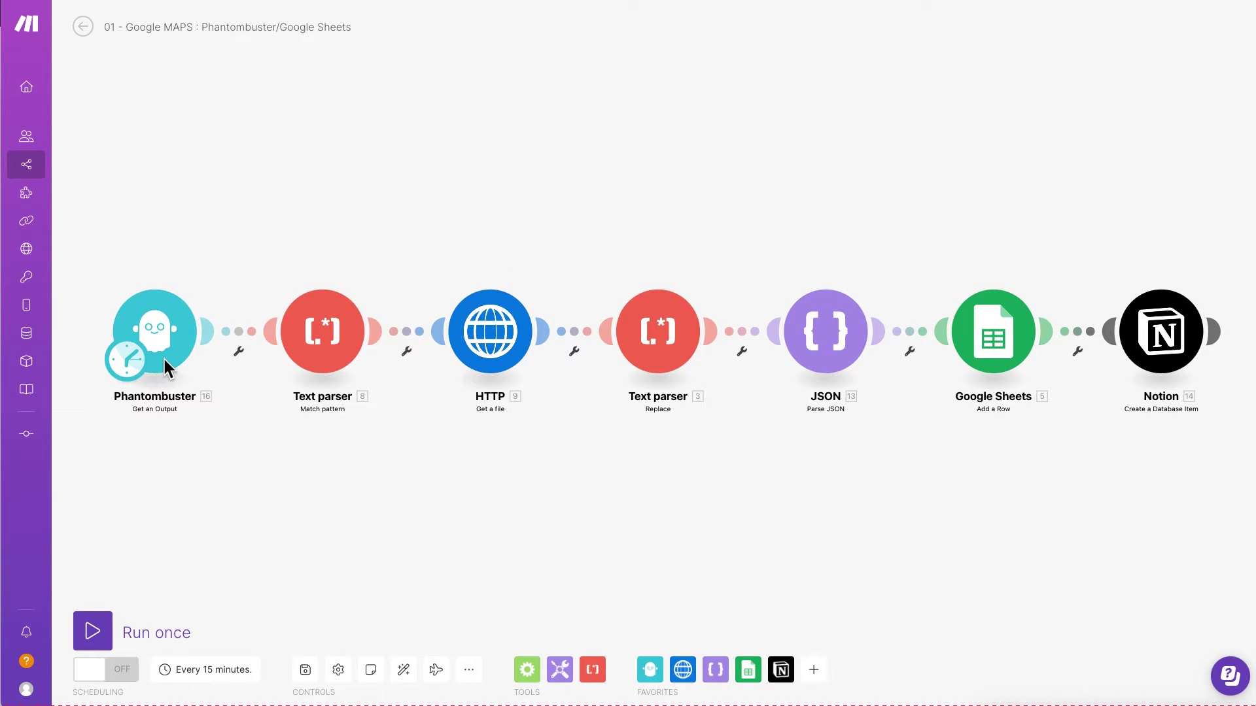
# In Make, examine the 01 - Google MAPS : Phantombuster/Google Sheets scenario, its blueprint options and the Phantombuster module's connection and Phantom ID
pyautogui.moveTo(357, 105)
pyautogui.mouseDown()
pyautogui.moveTo(42, 392)
pyautogui.moveTo(90, 442)
pyautogui.mouseUp()
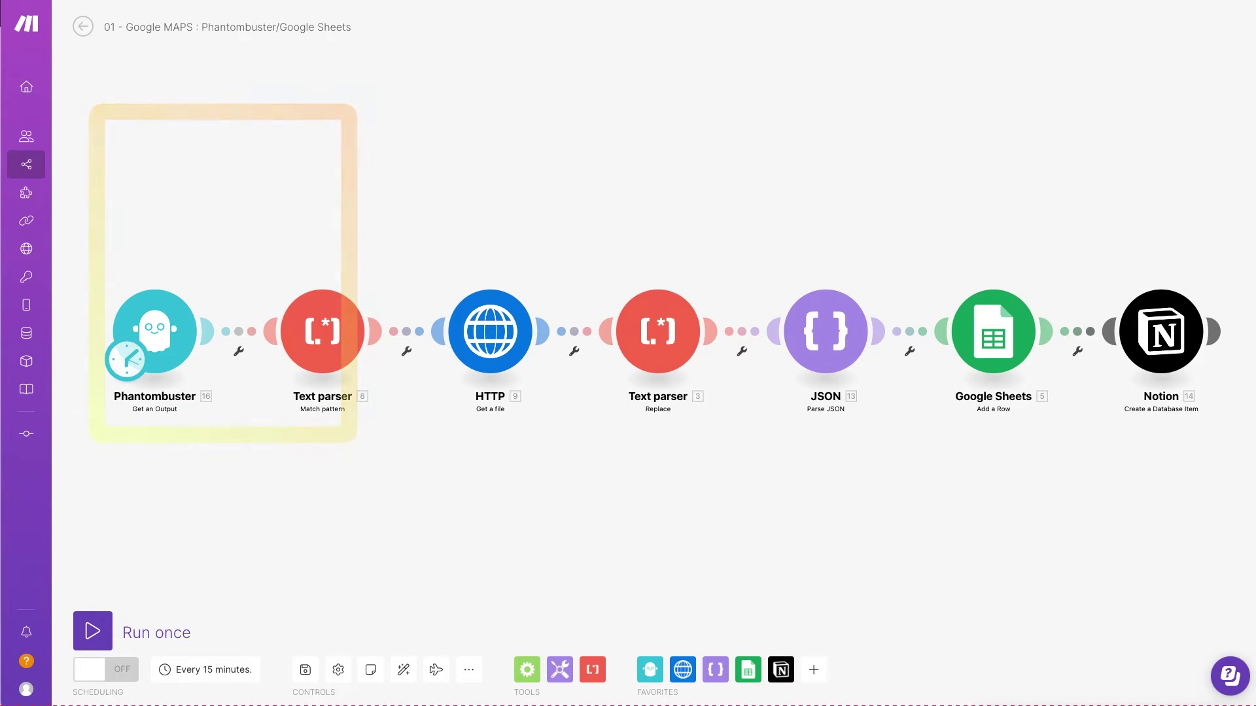
pyautogui.moveTo(705, 61)
pyautogui.mouseDown()
pyautogui.moveTo(519, 75)
pyautogui.moveTo(160, 272)
pyautogui.mouseUp()
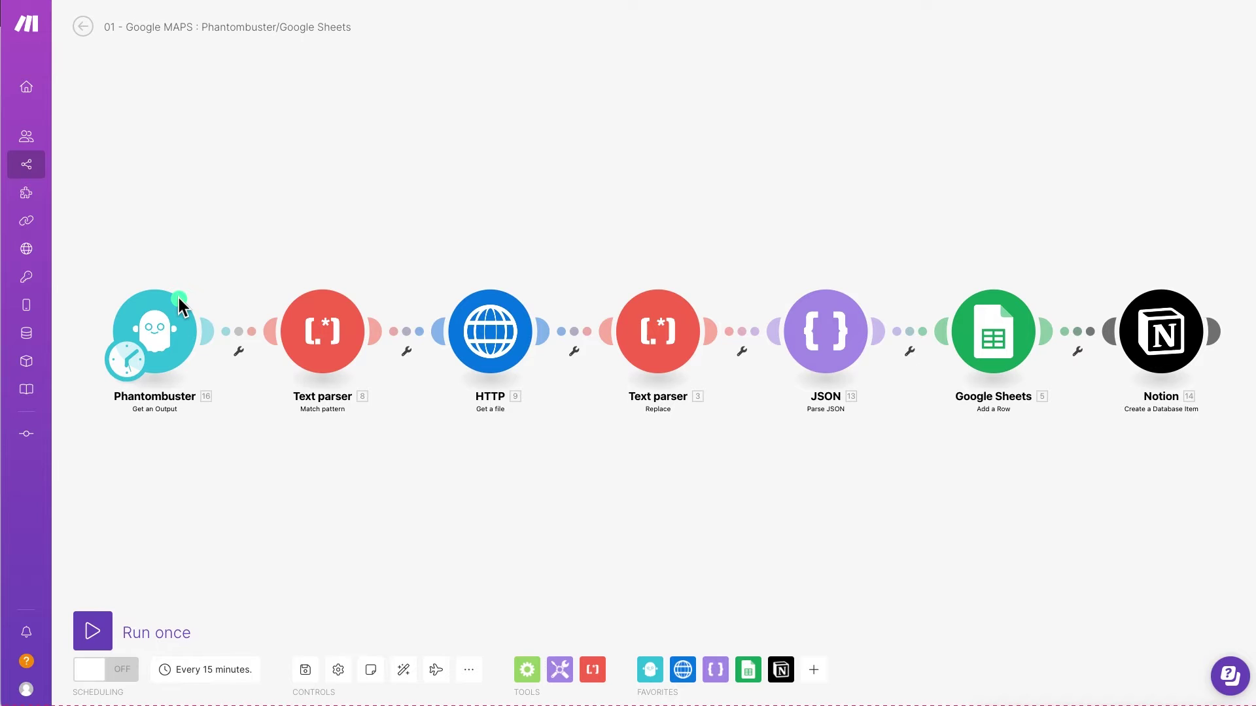
pyautogui.moveTo(777, 88)
pyautogui.mouseDown()
pyautogui.moveTo(465, 594)
pyautogui.moveTo(451, 671)
pyautogui.mouseUp()
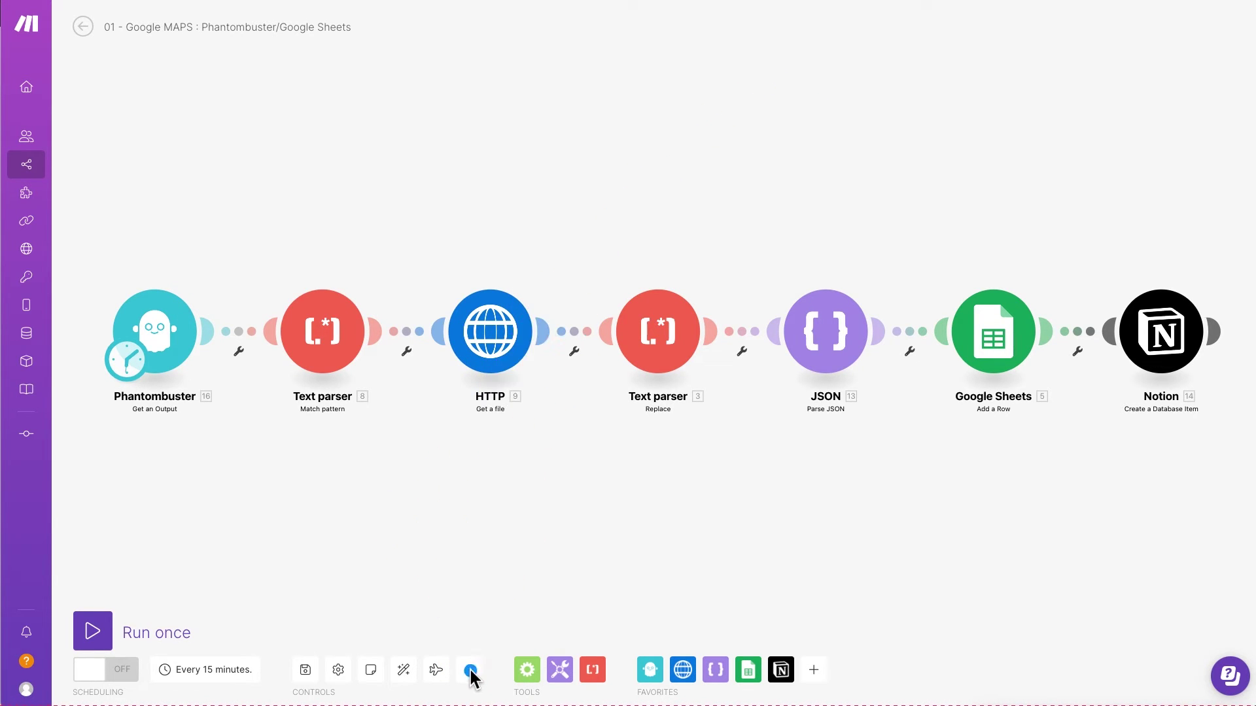
pyautogui.click(469, 669)
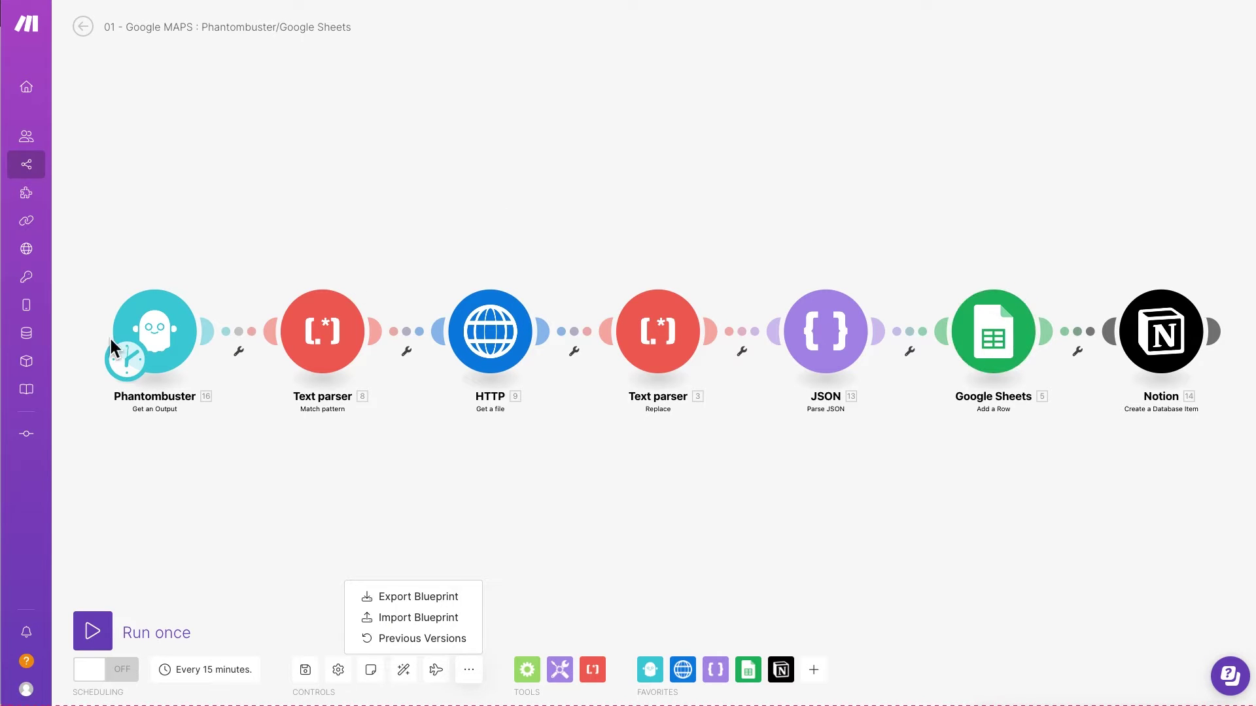
pyautogui.click(156, 319)
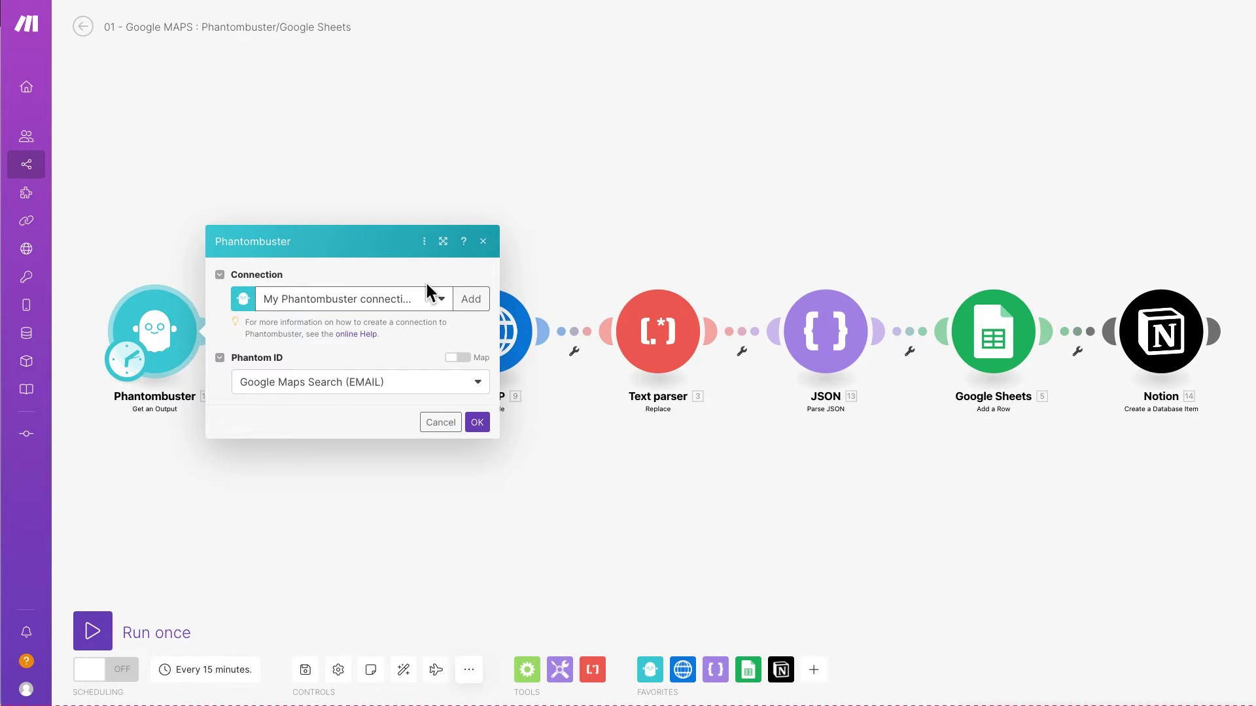
pyautogui.click(470, 545)
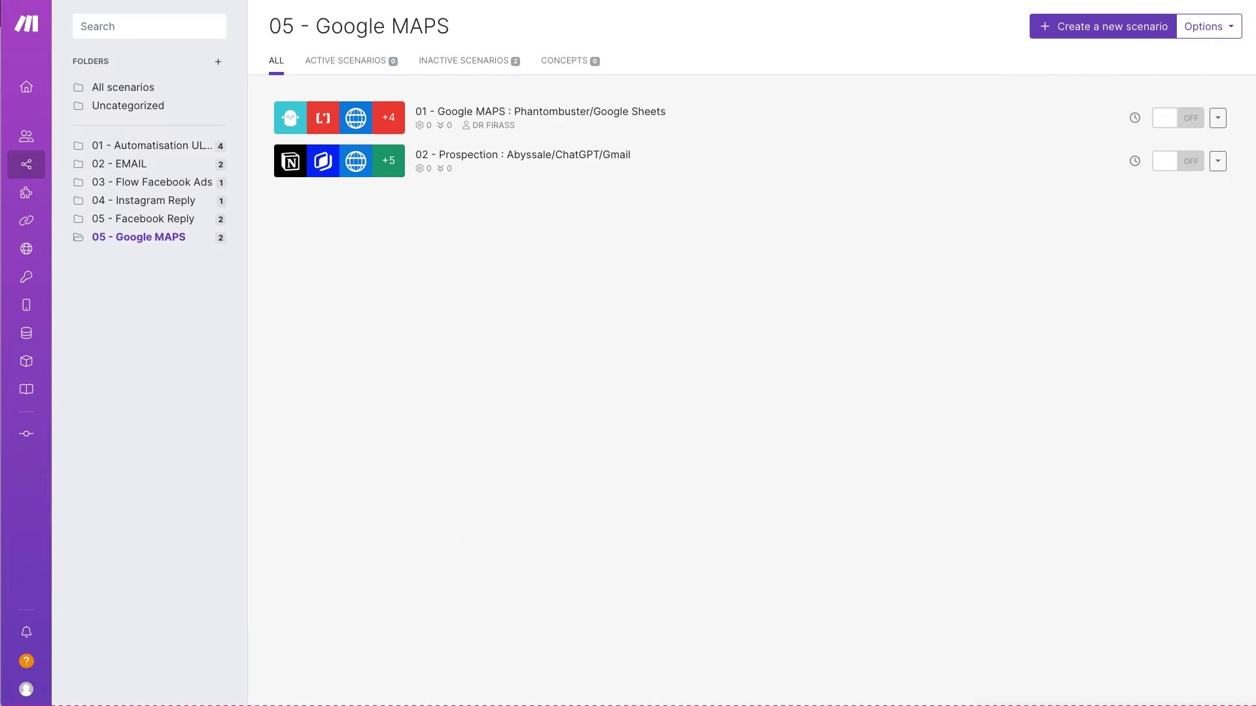
# Create a new scenario in the 05 - Google MAPS folder with Phantombuster's Get an Output as its first module
pyautogui.click(1071, 26)
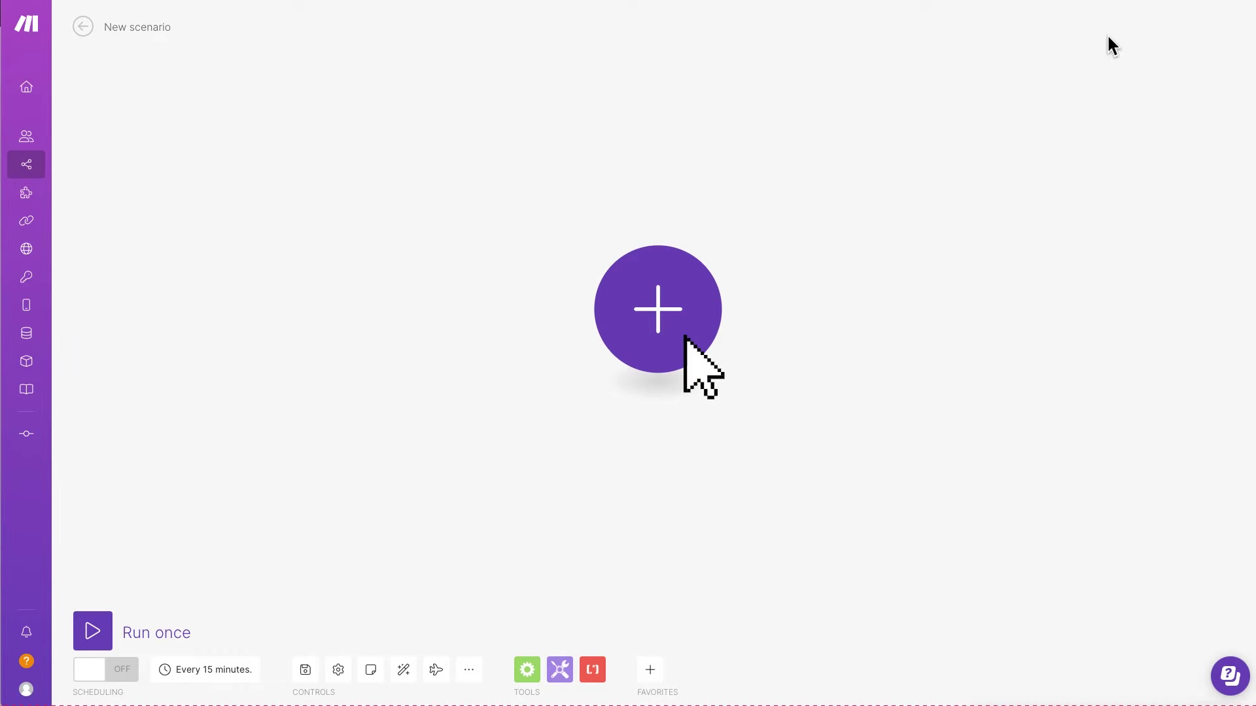
pyautogui.click(676, 295)
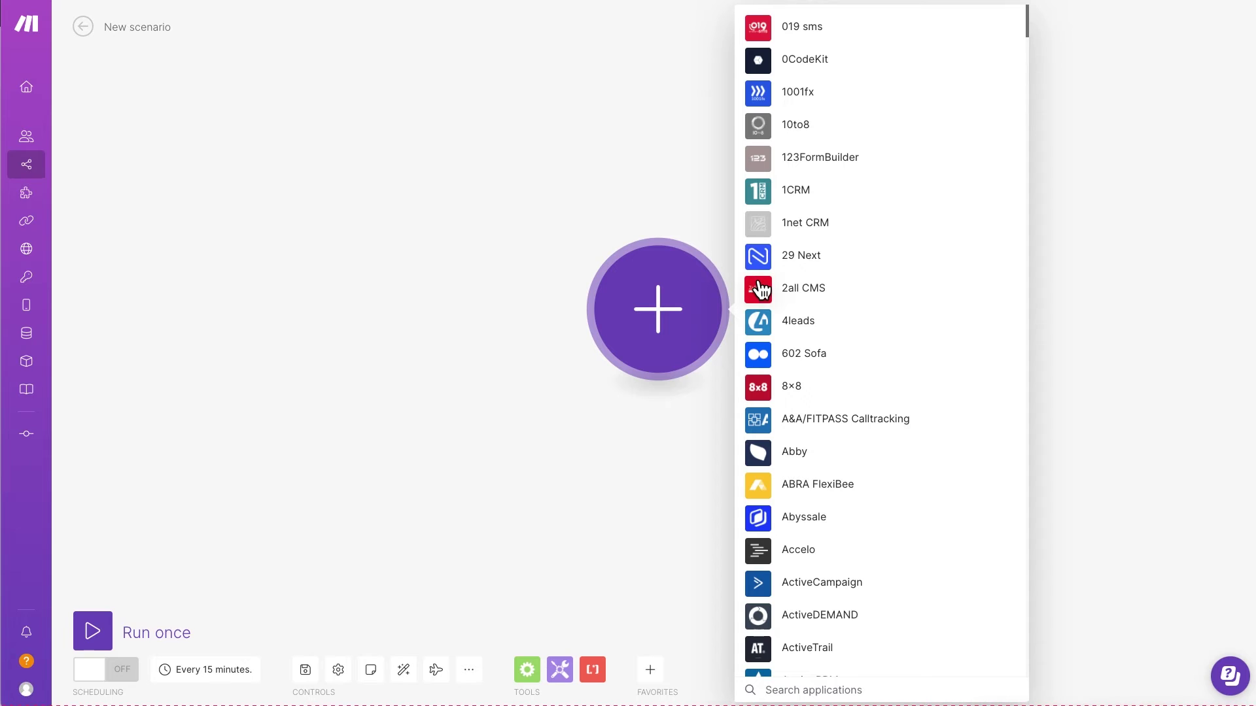
pyautogui.write('phan')
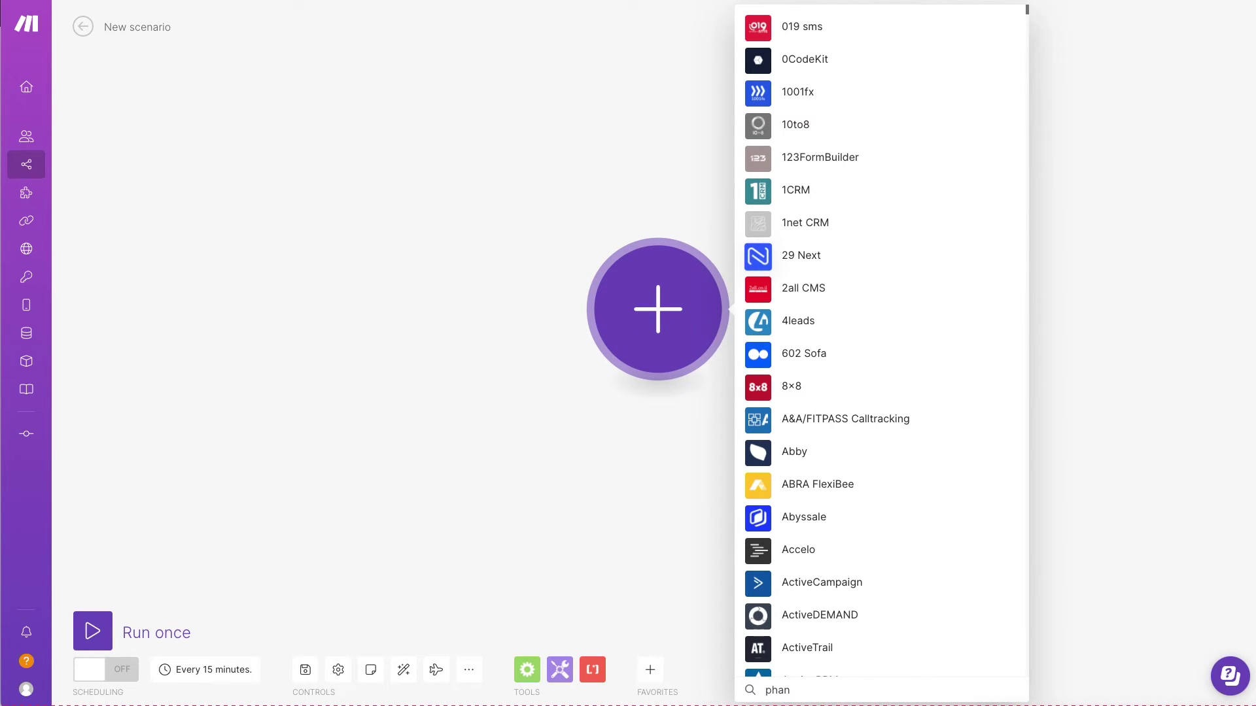
pyautogui.write('t')
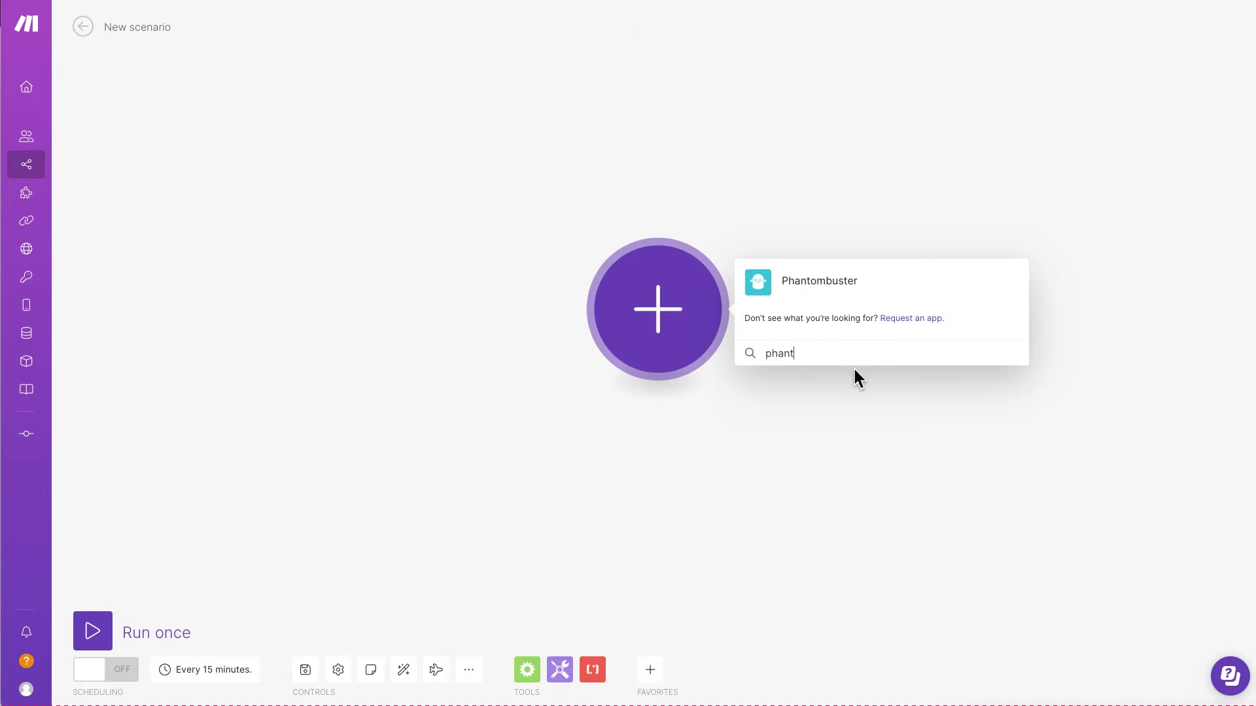
pyautogui.click(841, 280)
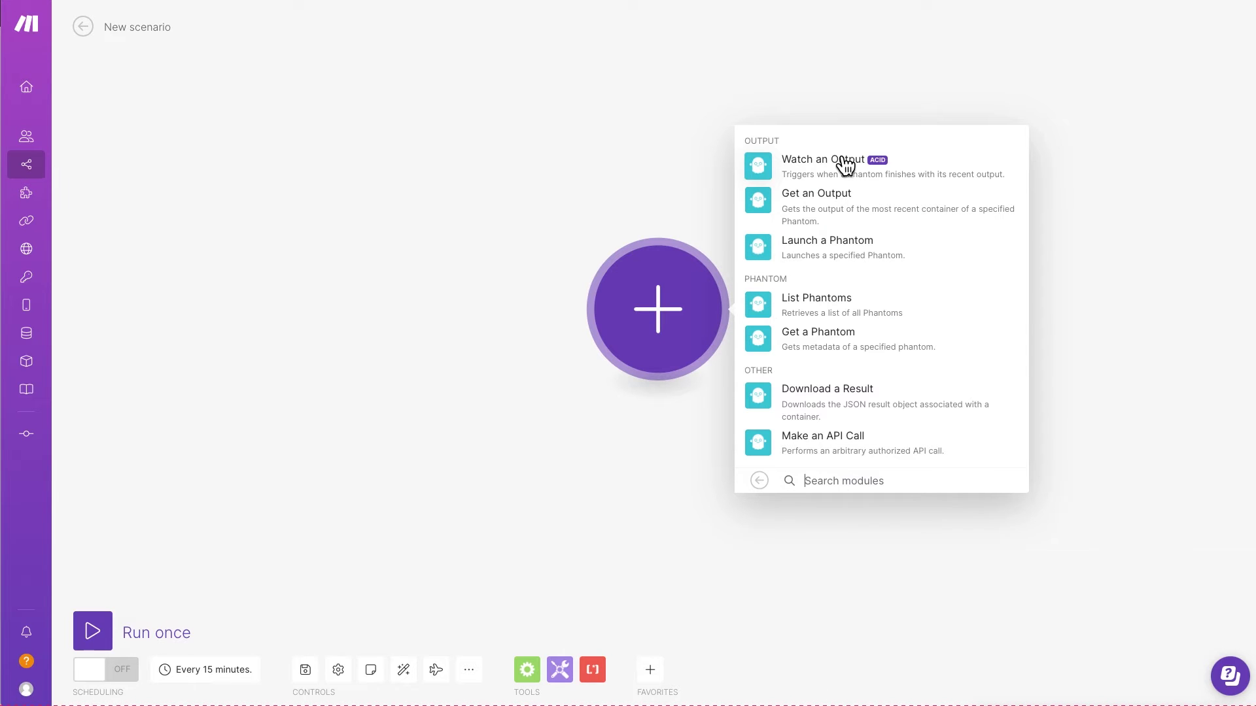
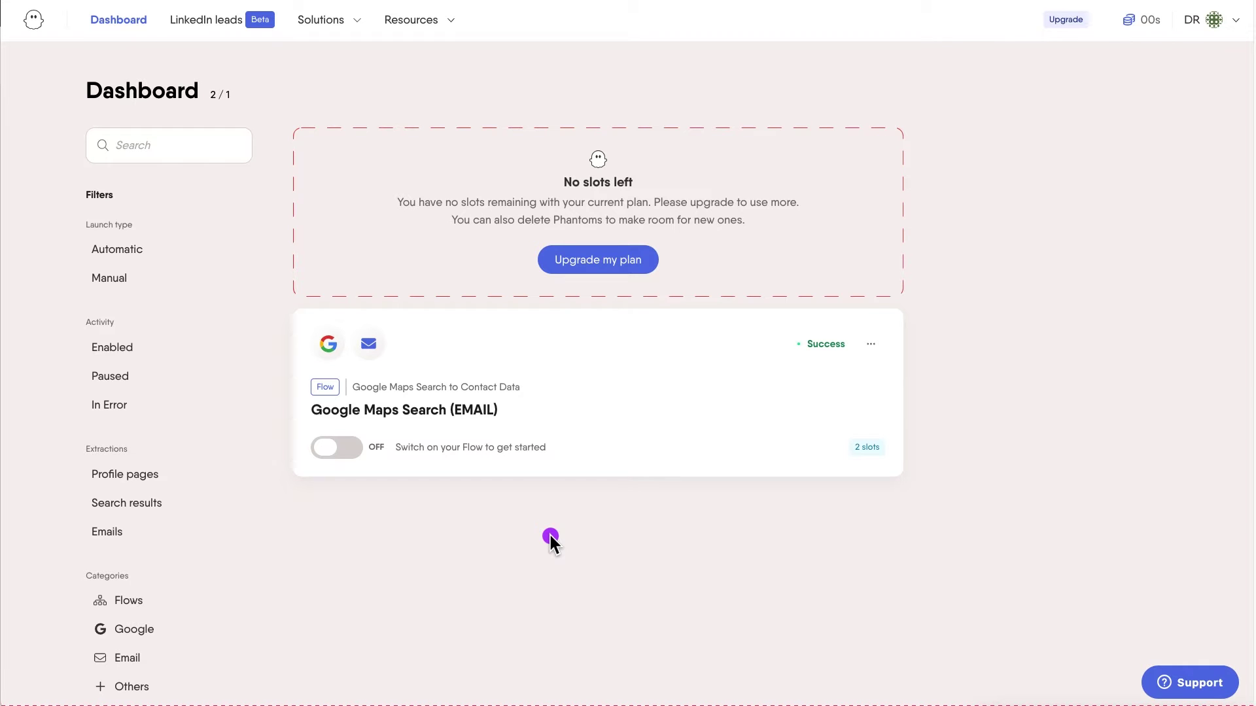
pyautogui.click(488, 449)
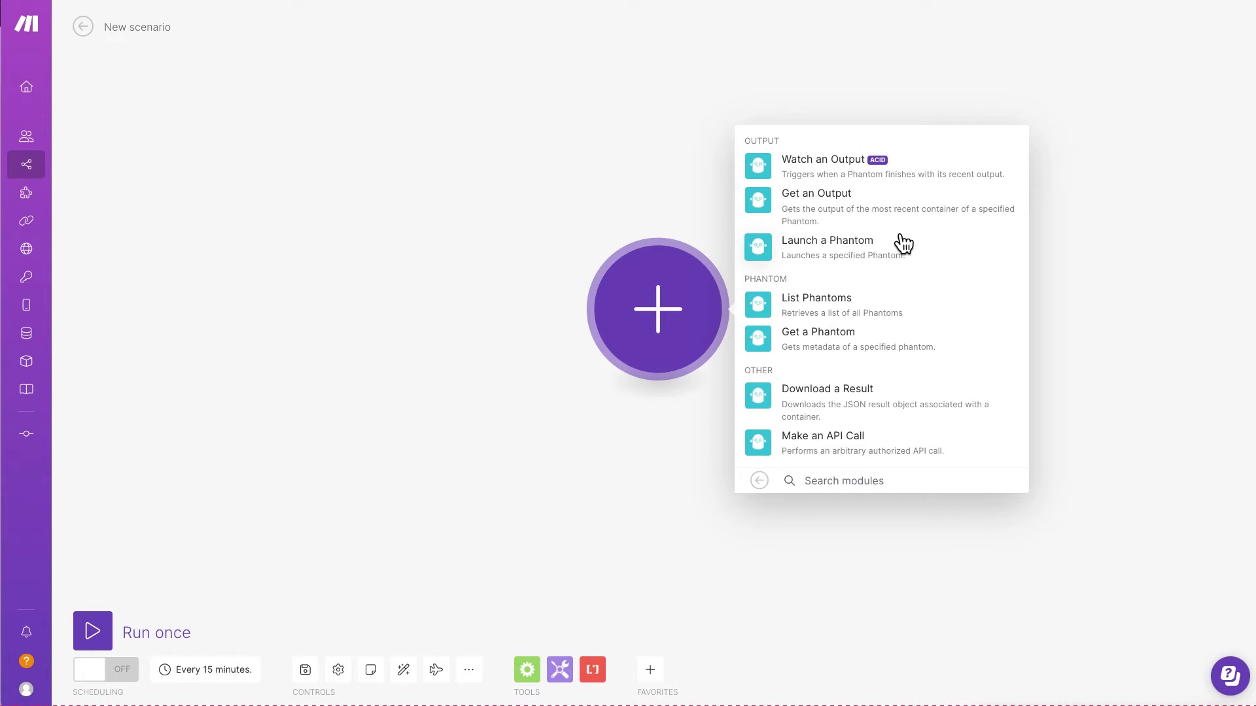
pyautogui.click(811, 208)
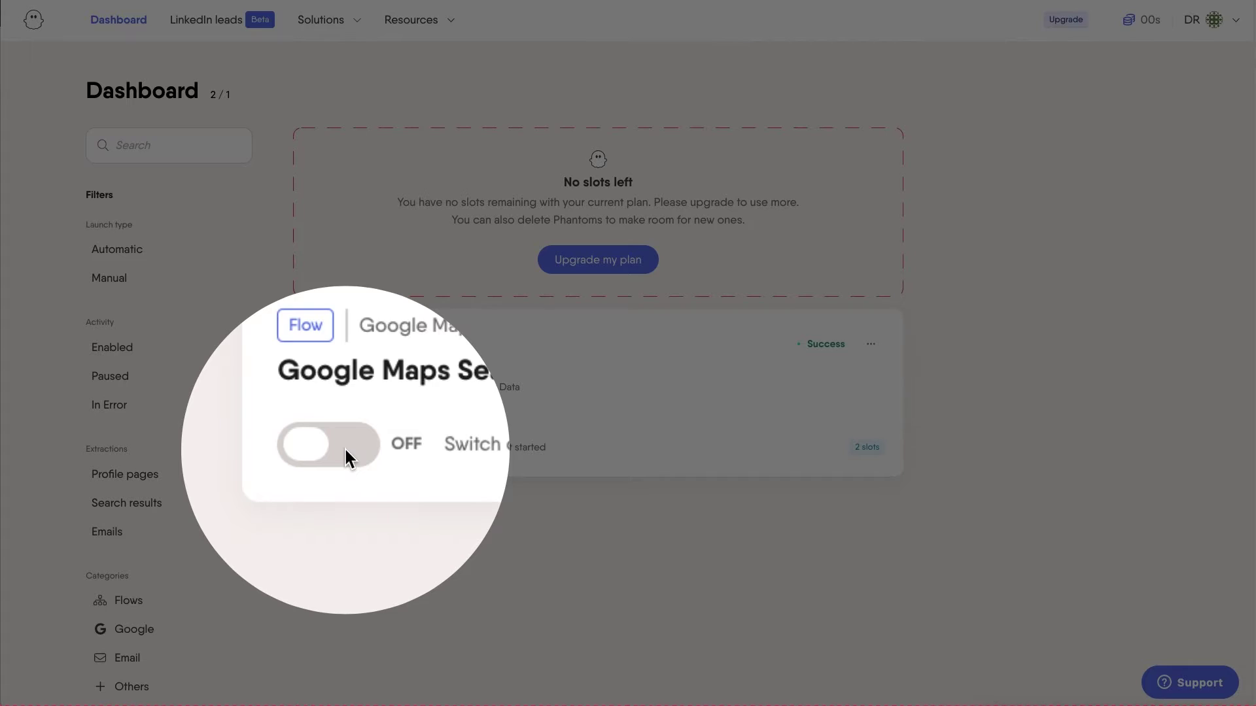
pyautogui.click(345, 450)
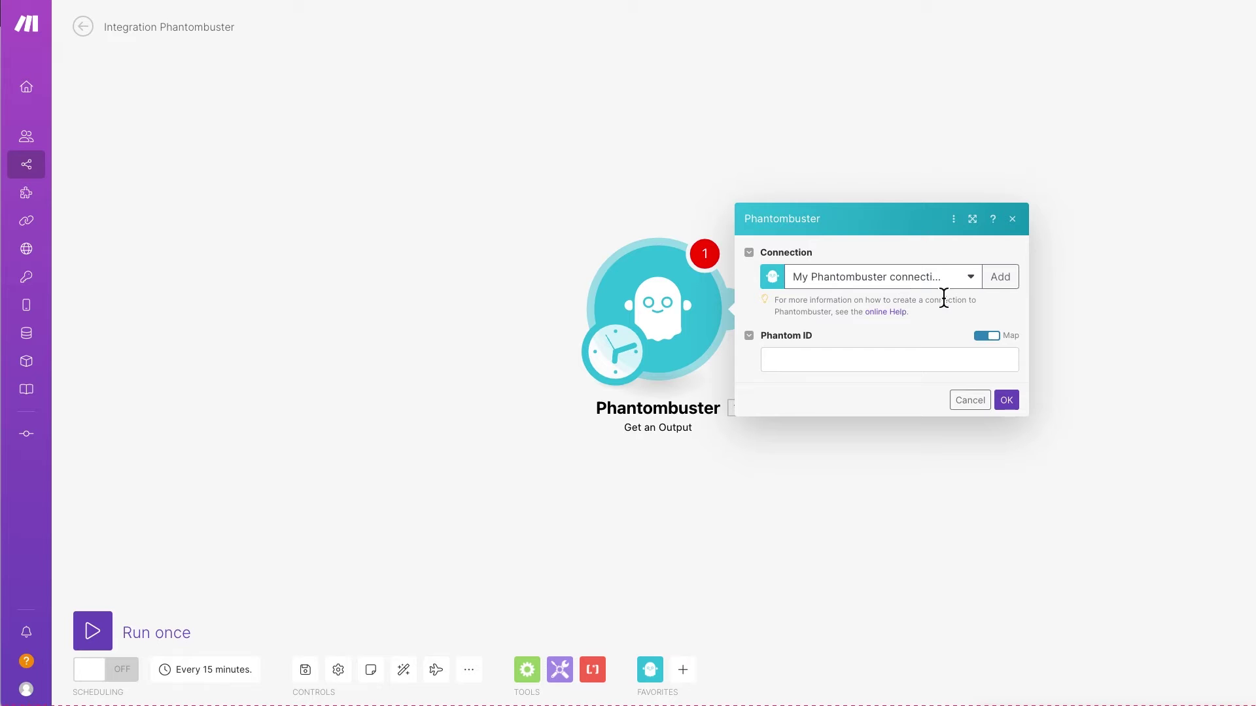
# Check the Phantombuster module's available connections, then open its online Help and examine the instructions for connecting Phantombuster to Make with an API key
pyautogui.click(969, 278)
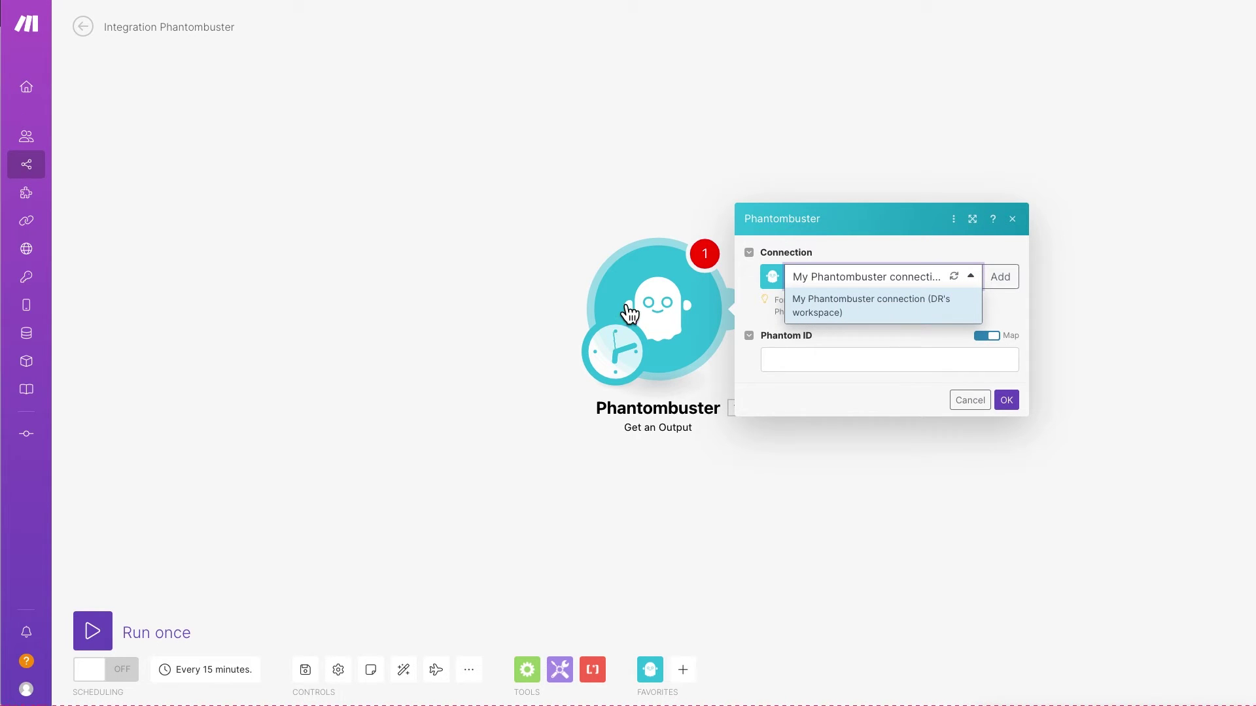
pyautogui.click(931, 247)
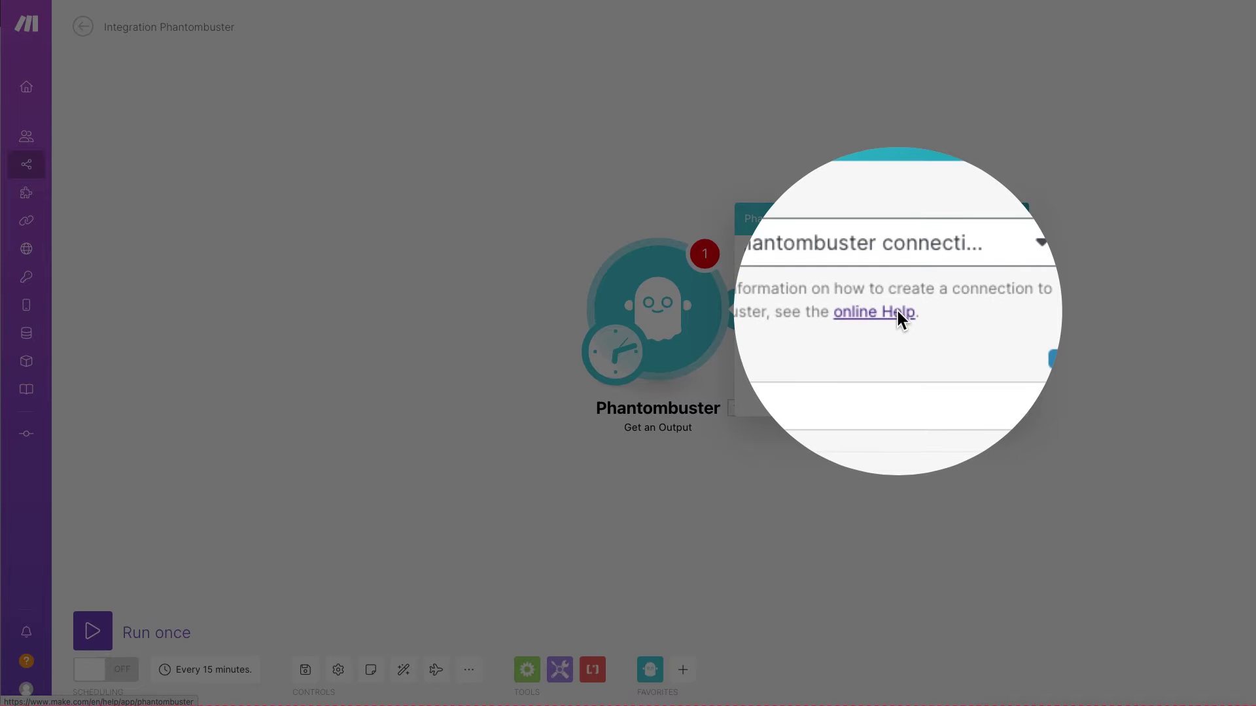
pyautogui.click(888, 307)
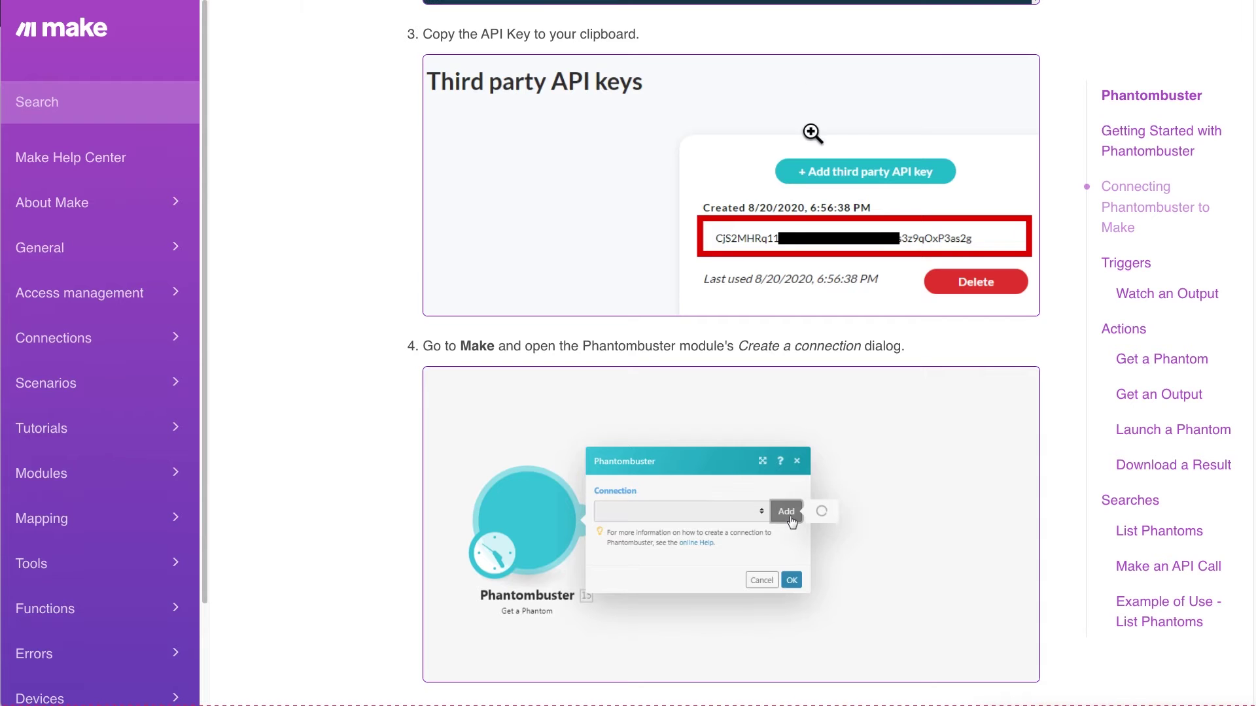
pyautogui.scroll(10, 731, 405)
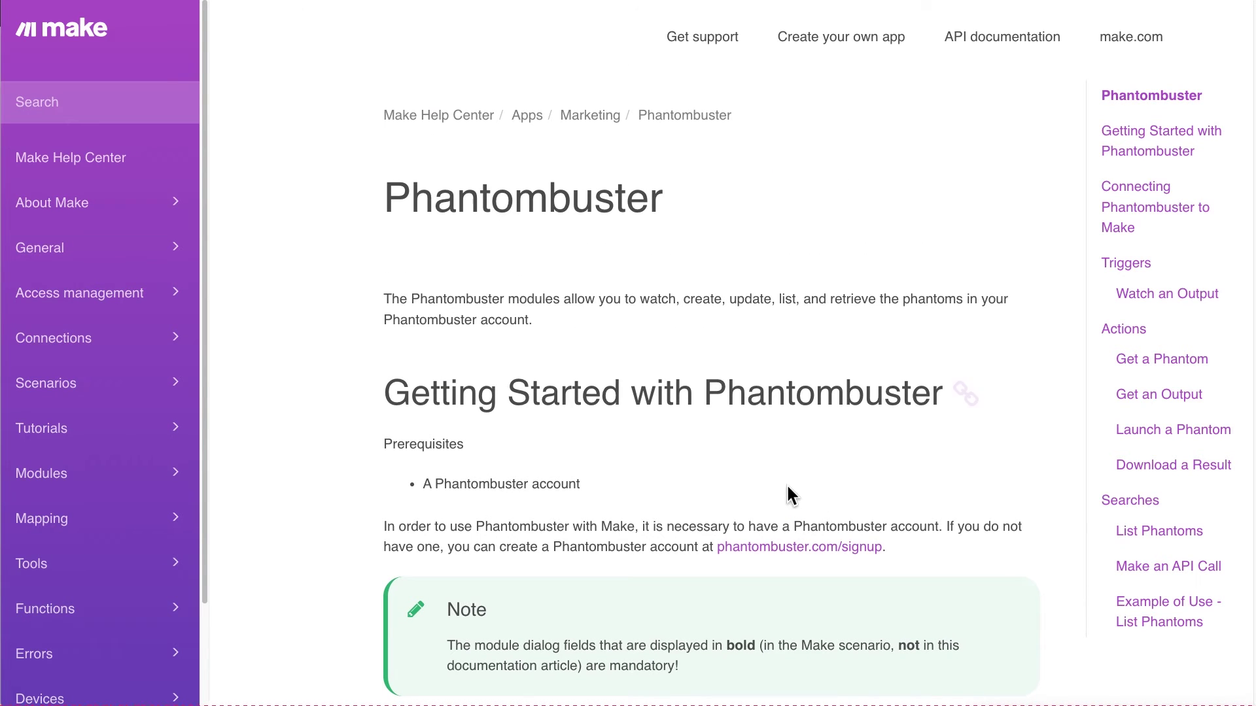
pyautogui.scroll(-15, 768, 502)
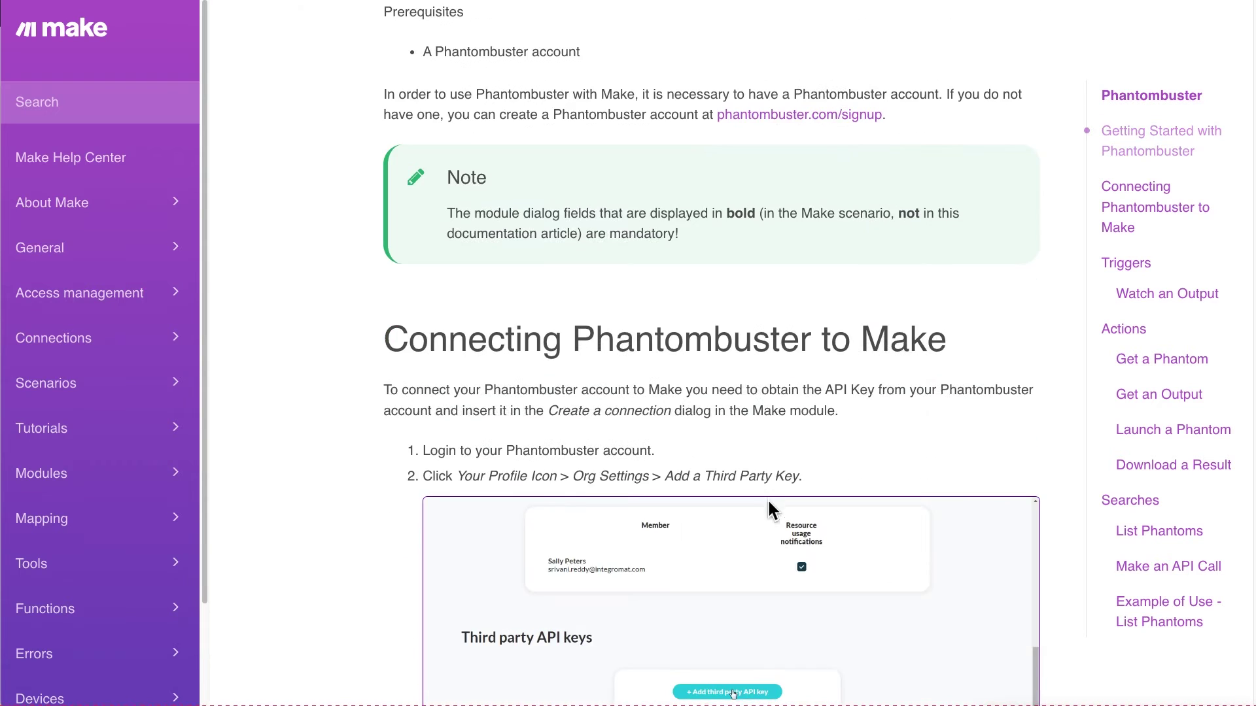
pyautogui.scroll(-12, 781, 497)
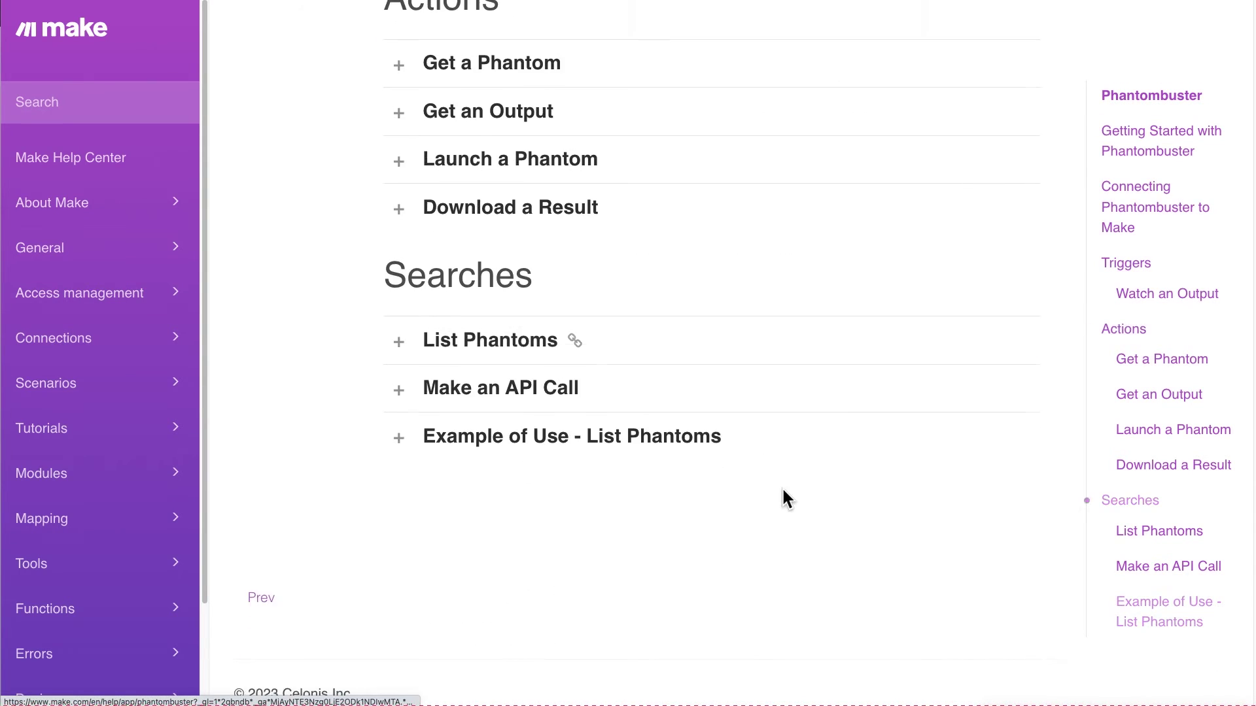
pyautogui.scroll(16, 782, 498)
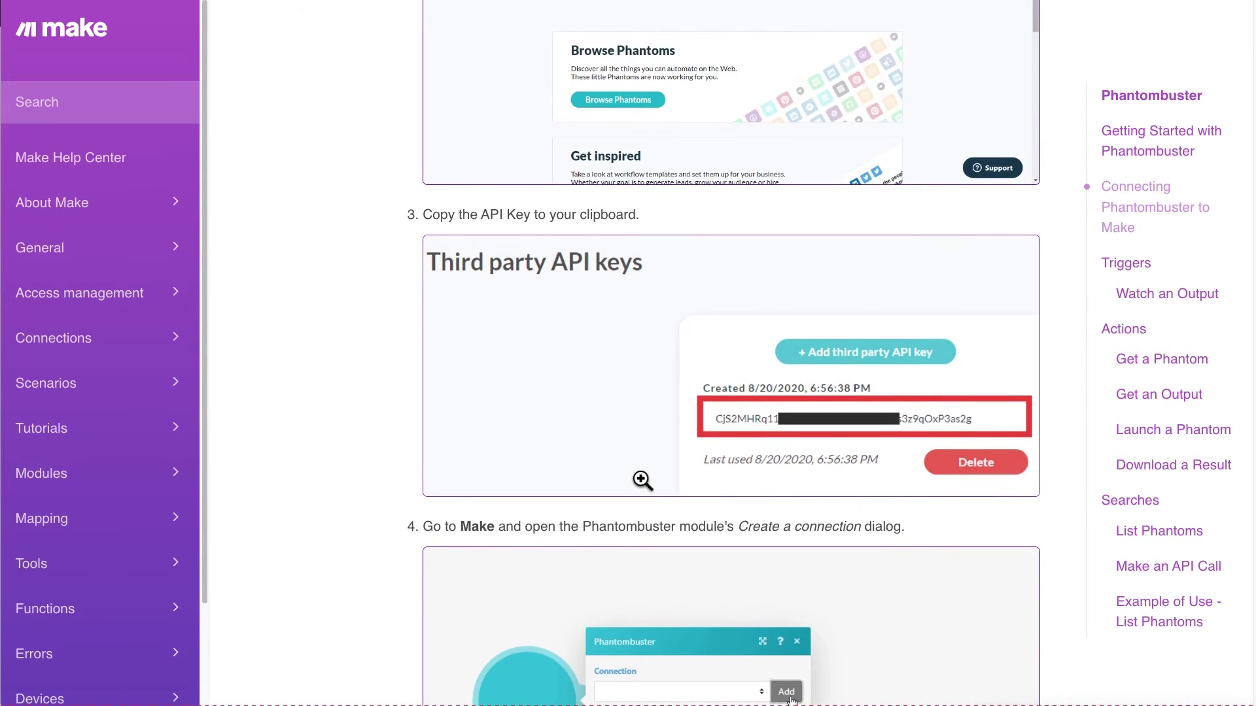
# Read through the Phantombuster connection guide and view the Google Sheets module's settings in the Google Maps scenario
pyautogui.scroll(-3, 642, 479)
pyautogui.scroll(-9, 611, 484)
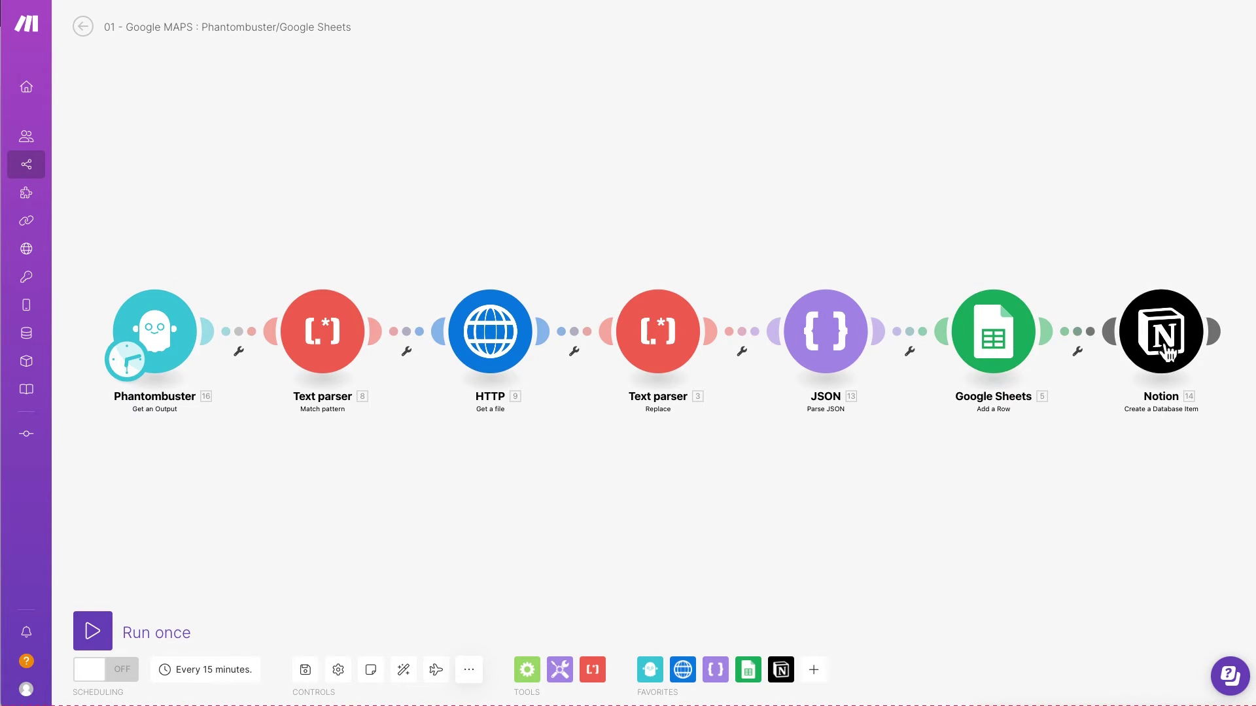
pyautogui.click(1018, 343)
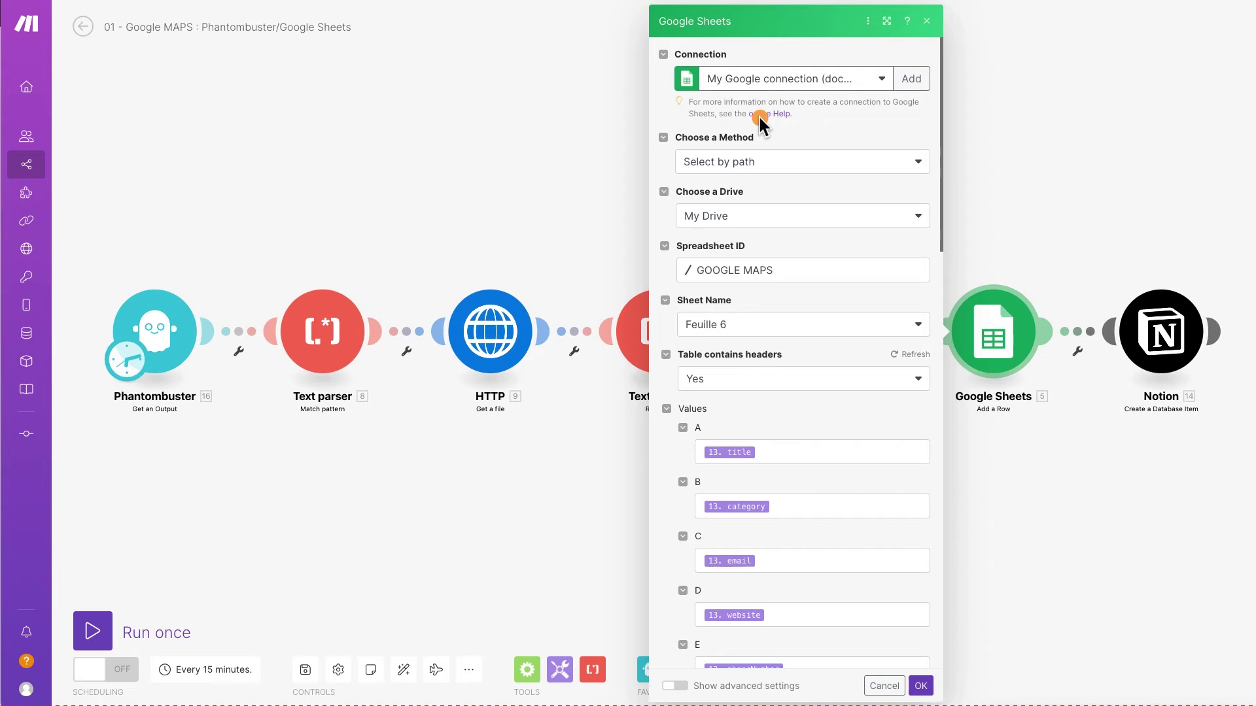
pyautogui.click(476, 63)
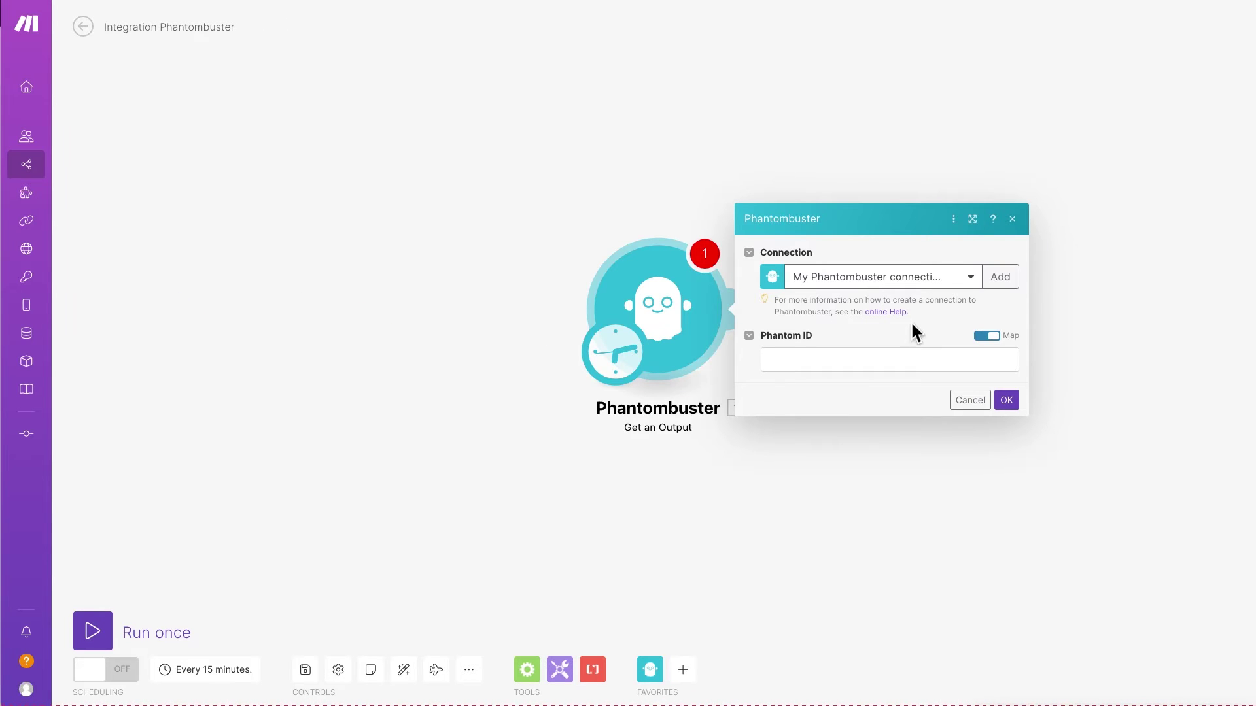
# Start a new connection for the Phantombuster module and name it My Phantombuster connection (FORMATION)
pyautogui.click(1004, 277)
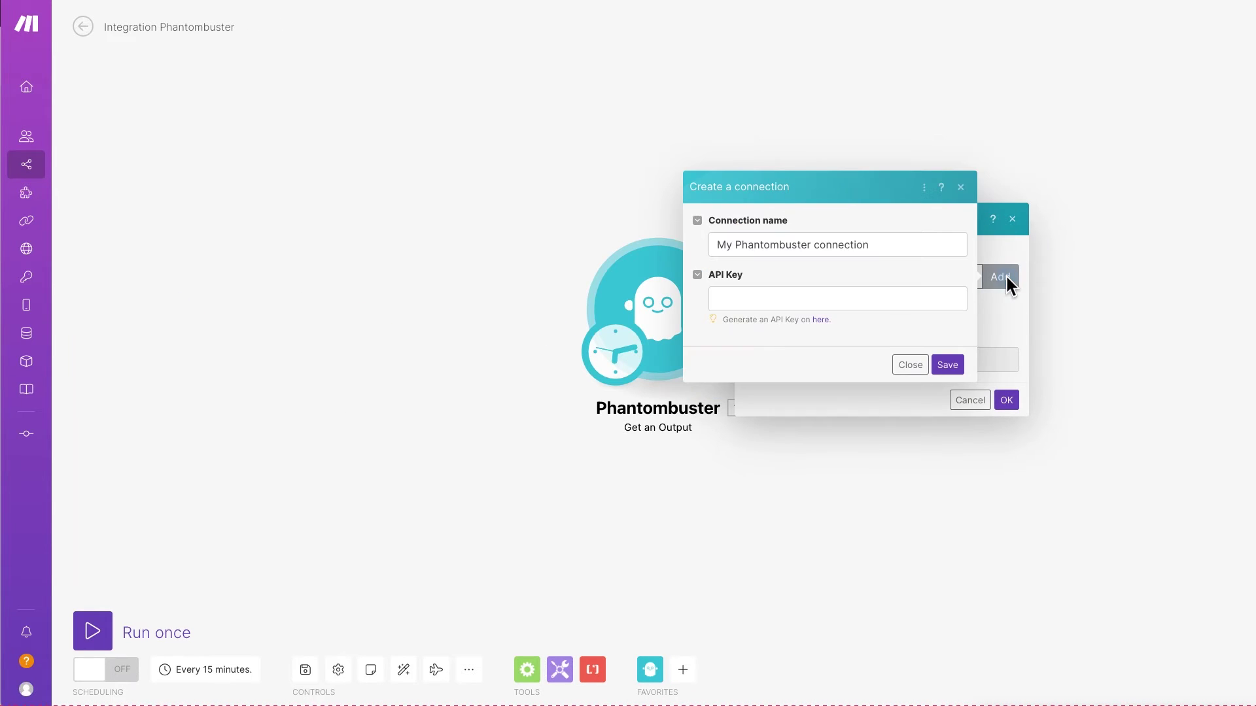
pyautogui.click(740, 296)
pyautogui.click(891, 247)
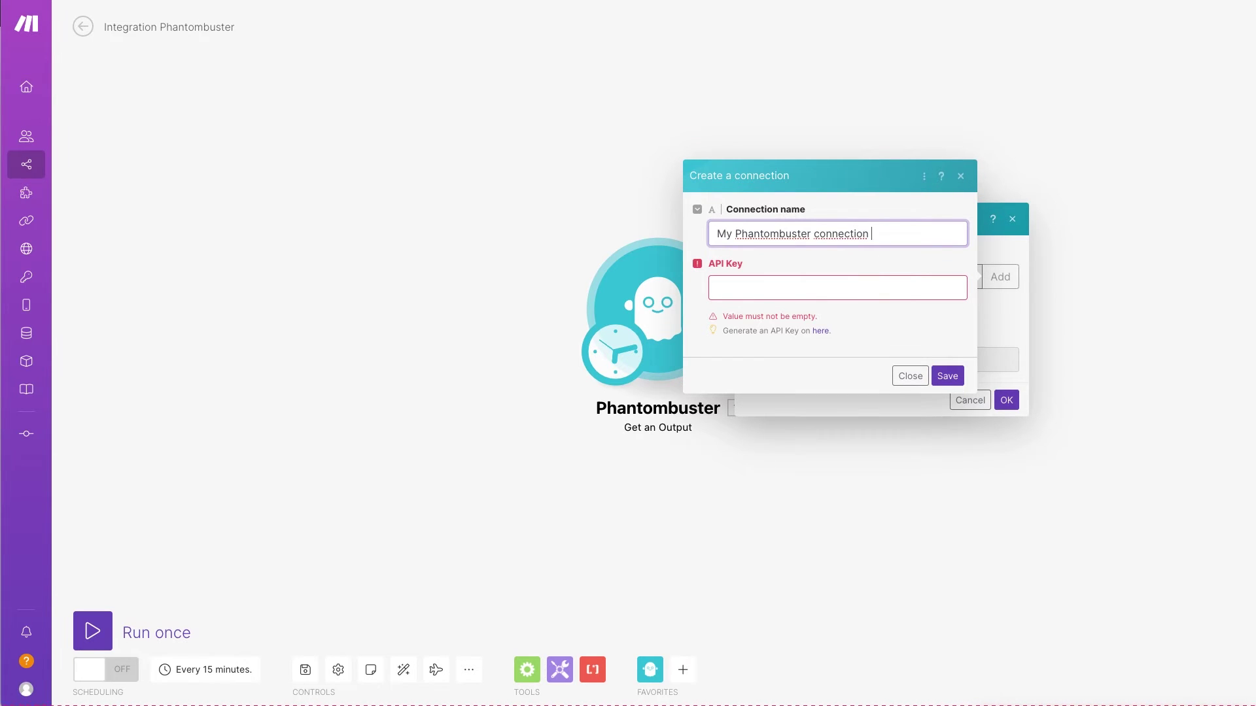
pyautogui.write('()')
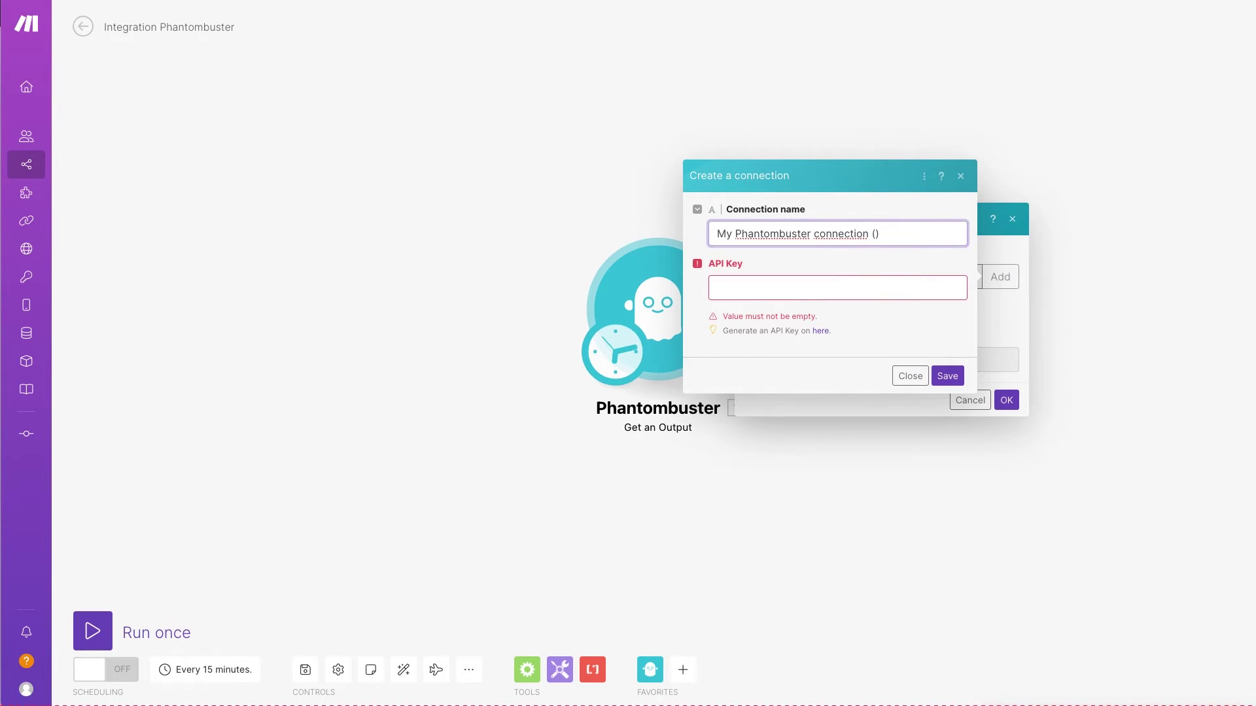
pyautogui.write('FORMATION')
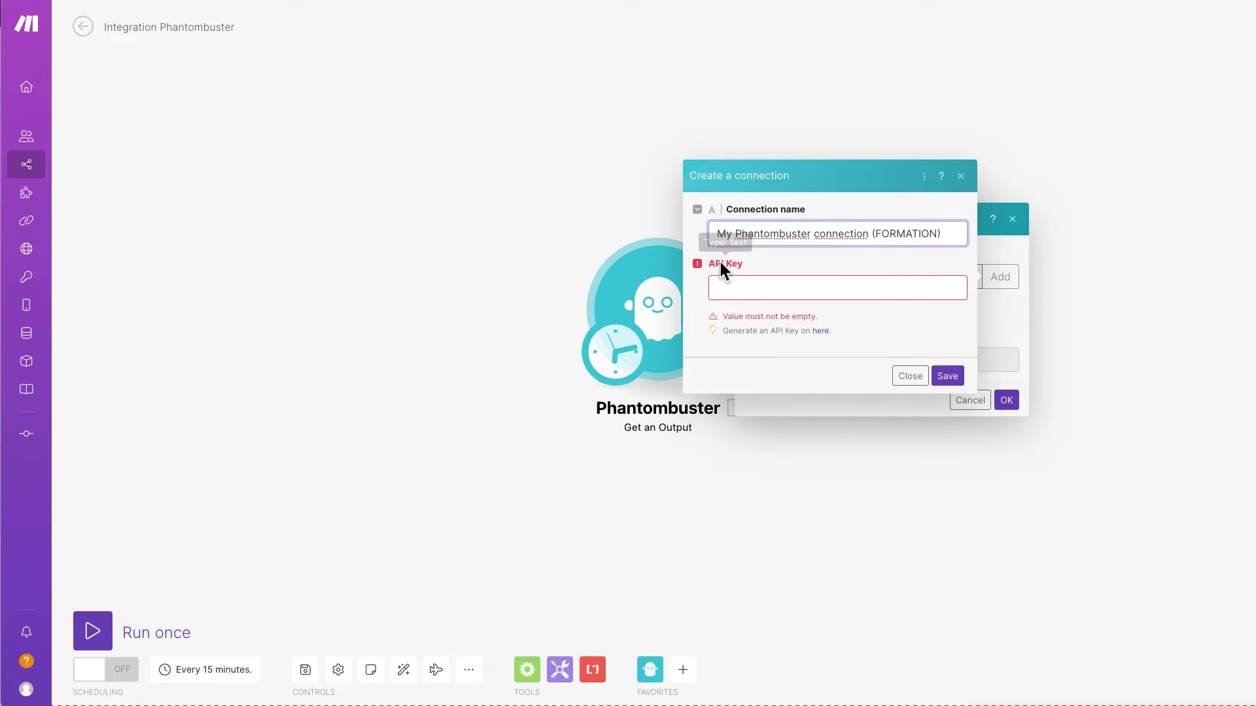
pyautogui.click(741, 286)
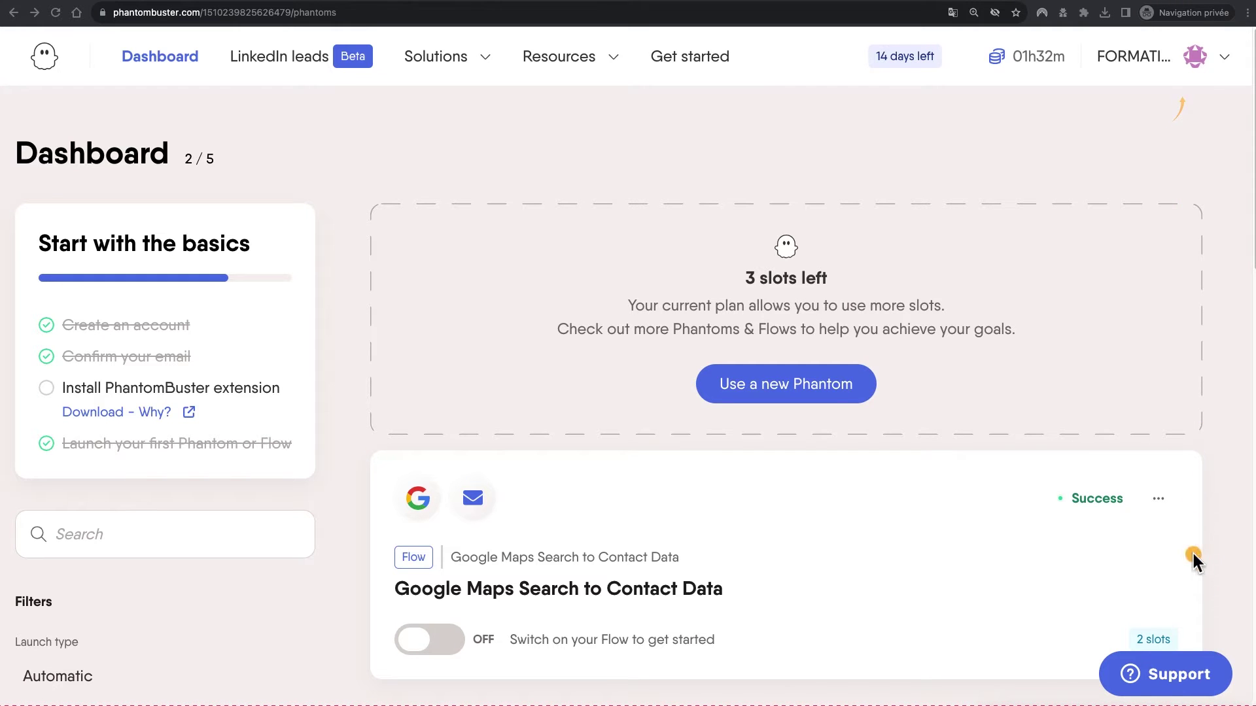
pyautogui.click(1202, 62)
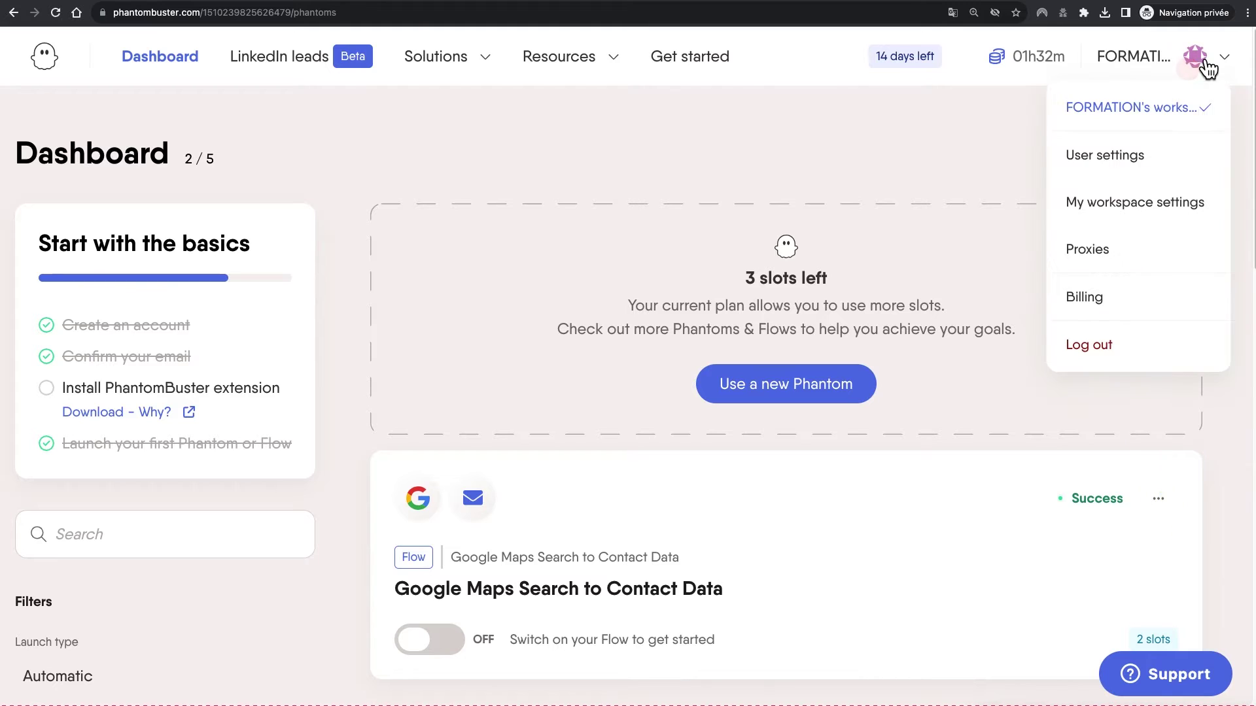
pyautogui.click(1167, 213)
pyautogui.scroll(-5, 1020, 353)
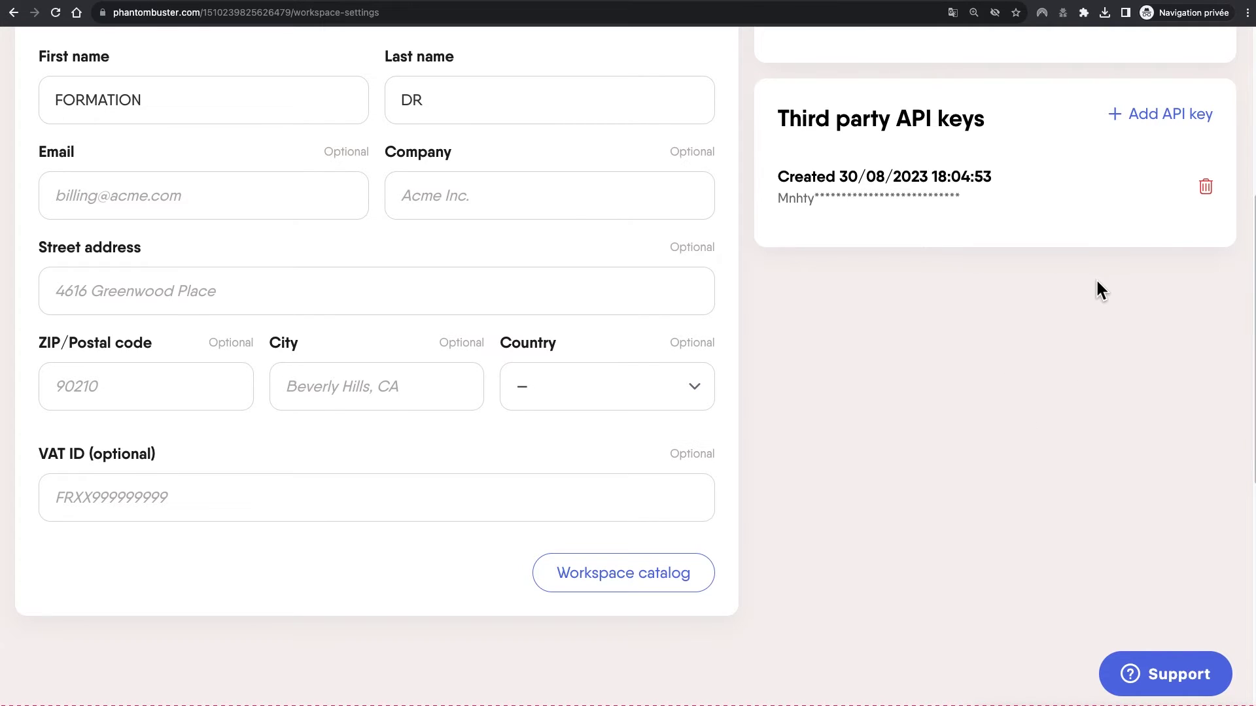
pyautogui.click(1159, 115)
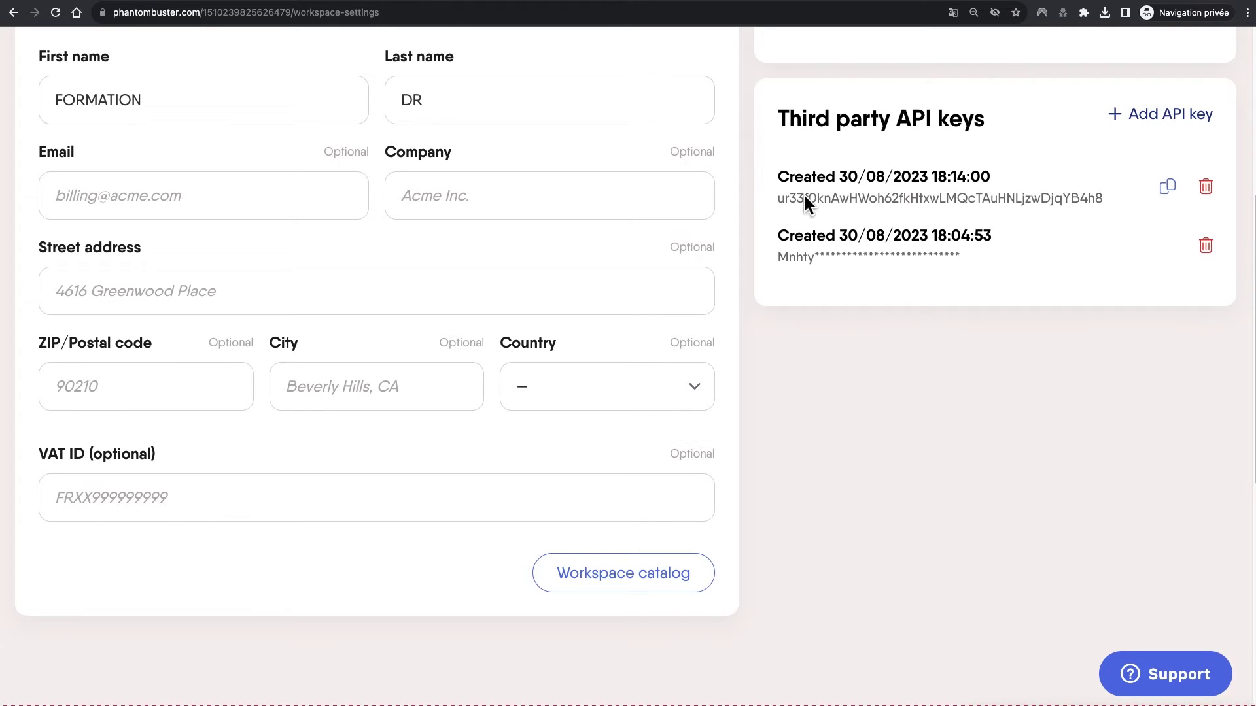
pyautogui.moveTo(778, 196); pyautogui.dragTo(1098, 203)
pyautogui.click(1168, 188)
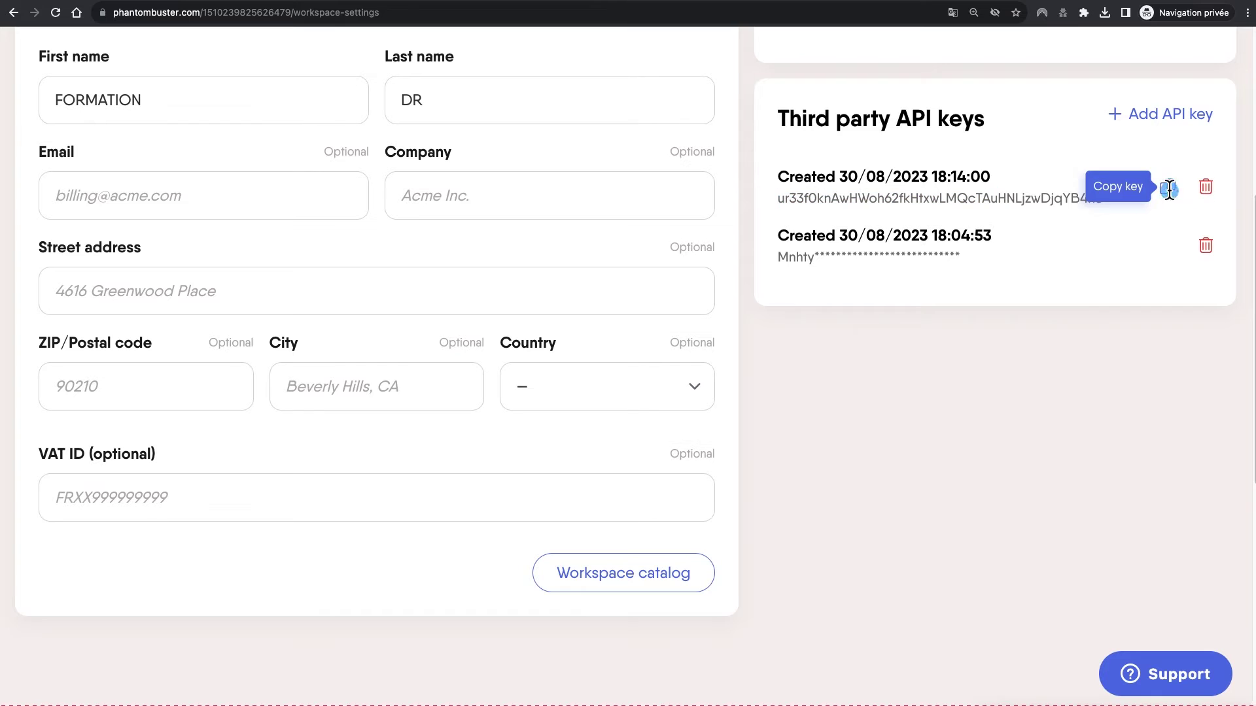
# Switch back to Make, paste the API key into the new Phantombuster connection's API Key field, and save it
pyautogui.press('super+Tab')
pyautogui.rightClick(756, 293)
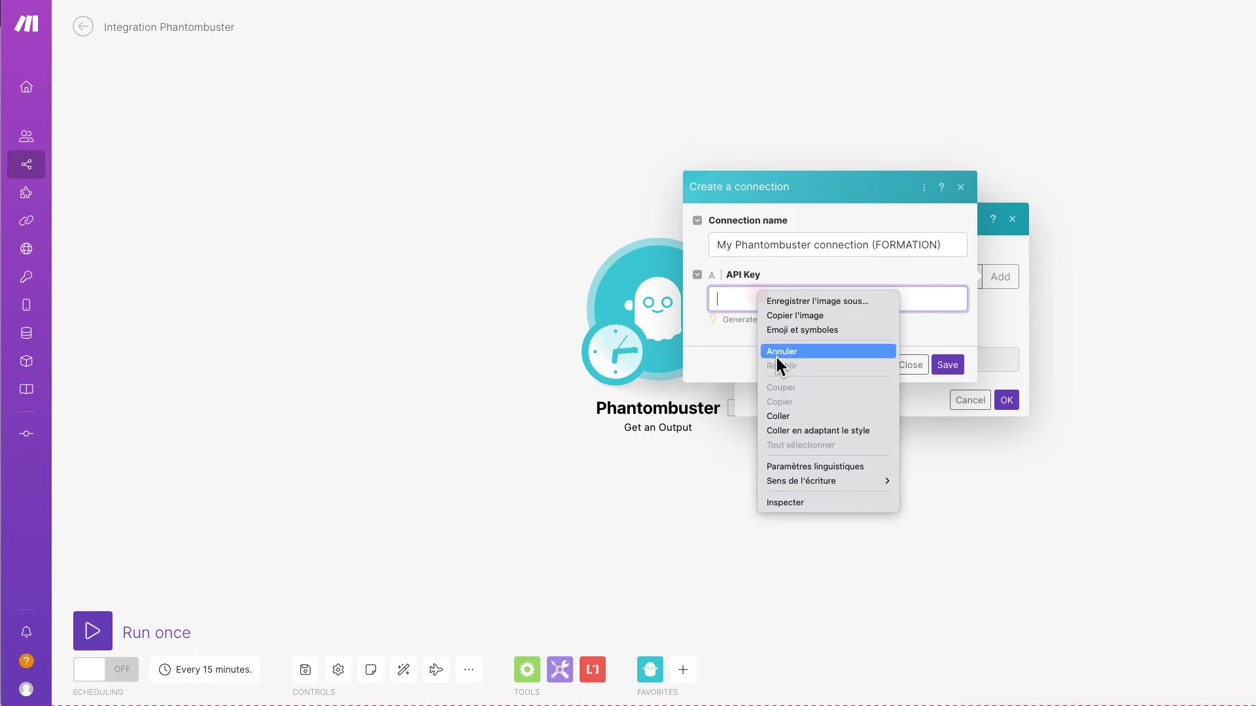
pyautogui.click(790, 415)
pyautogui.click(948, 365)
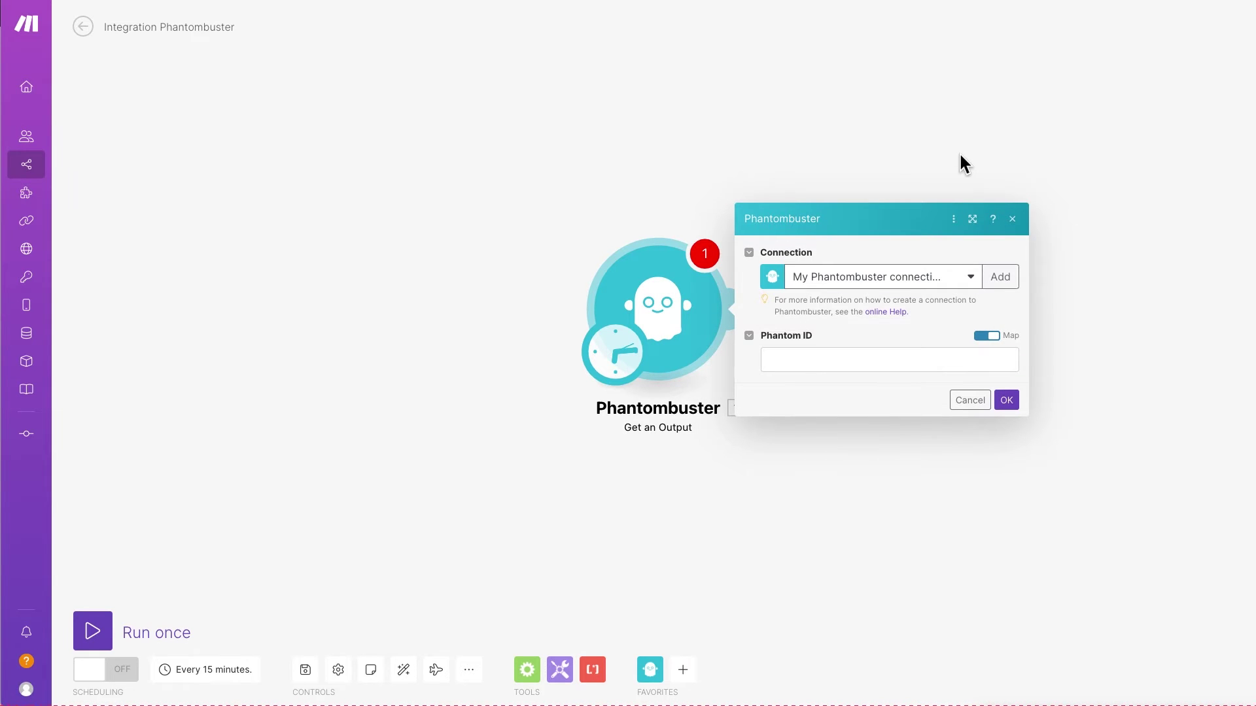
# Turn off mapping for the Phantom ID, choose Google Maps Search to Contact Data, and confirm the Phantombuster module's settings
pyautogui.click(991, 336)
pyautogui.click(990, 337)
pyautogui.click(1013, 365)
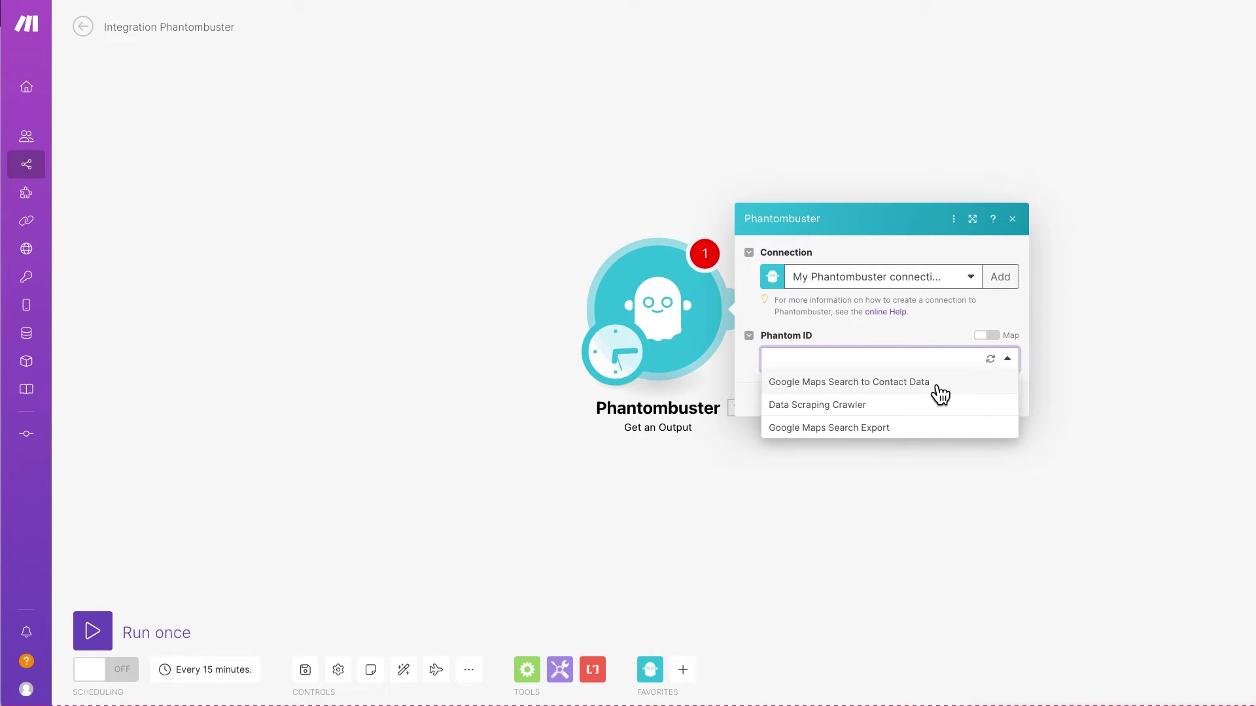
pyautogui.click(894, 380)
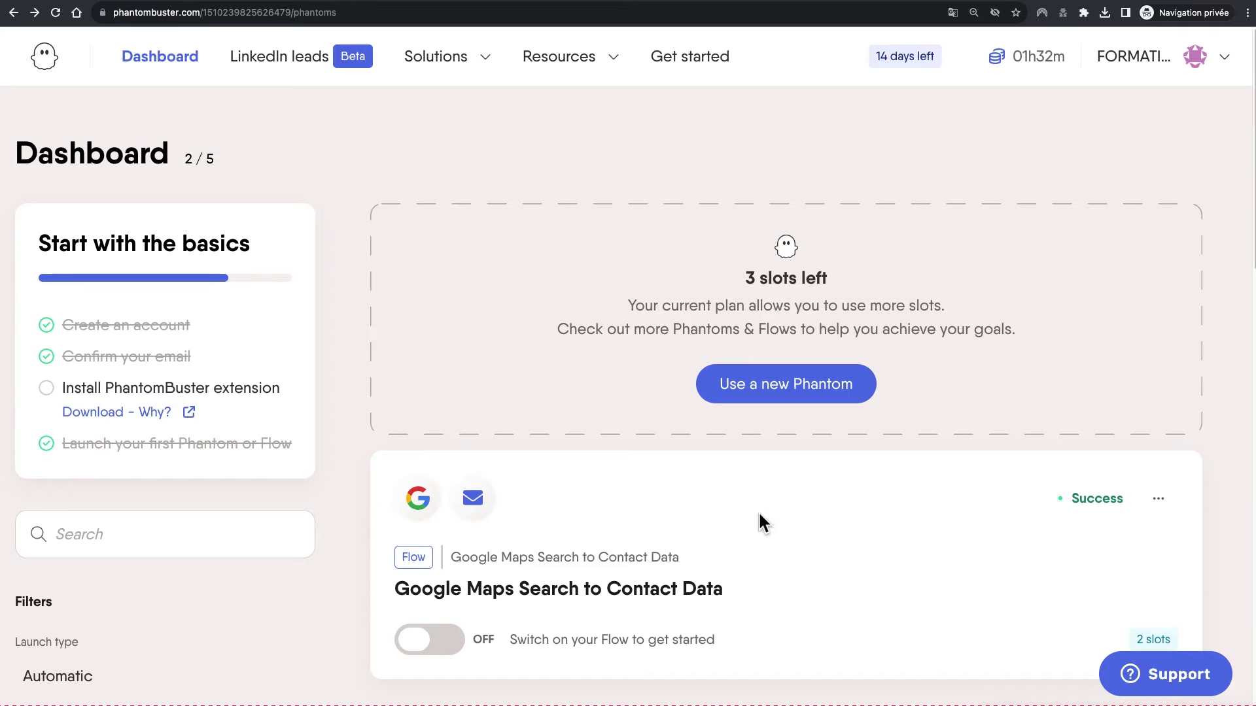
pyautogui.scroll(-2, 723, 493)
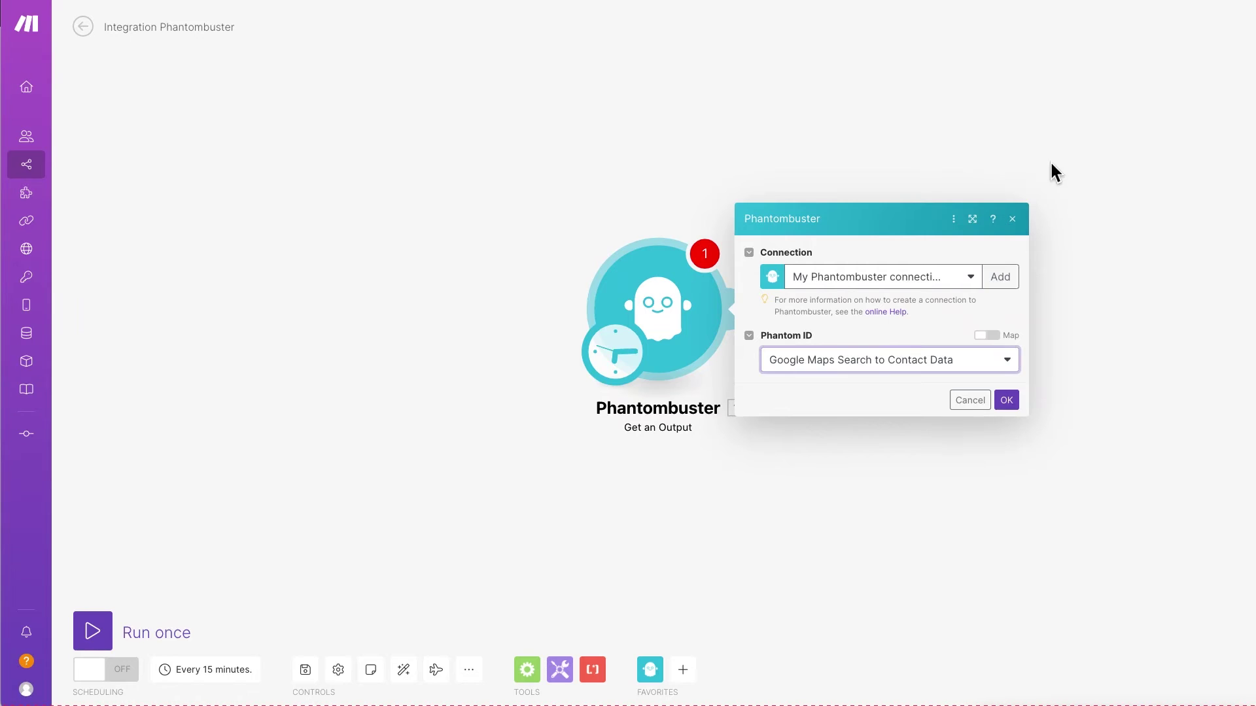
pyautogui.click(1009, 396)
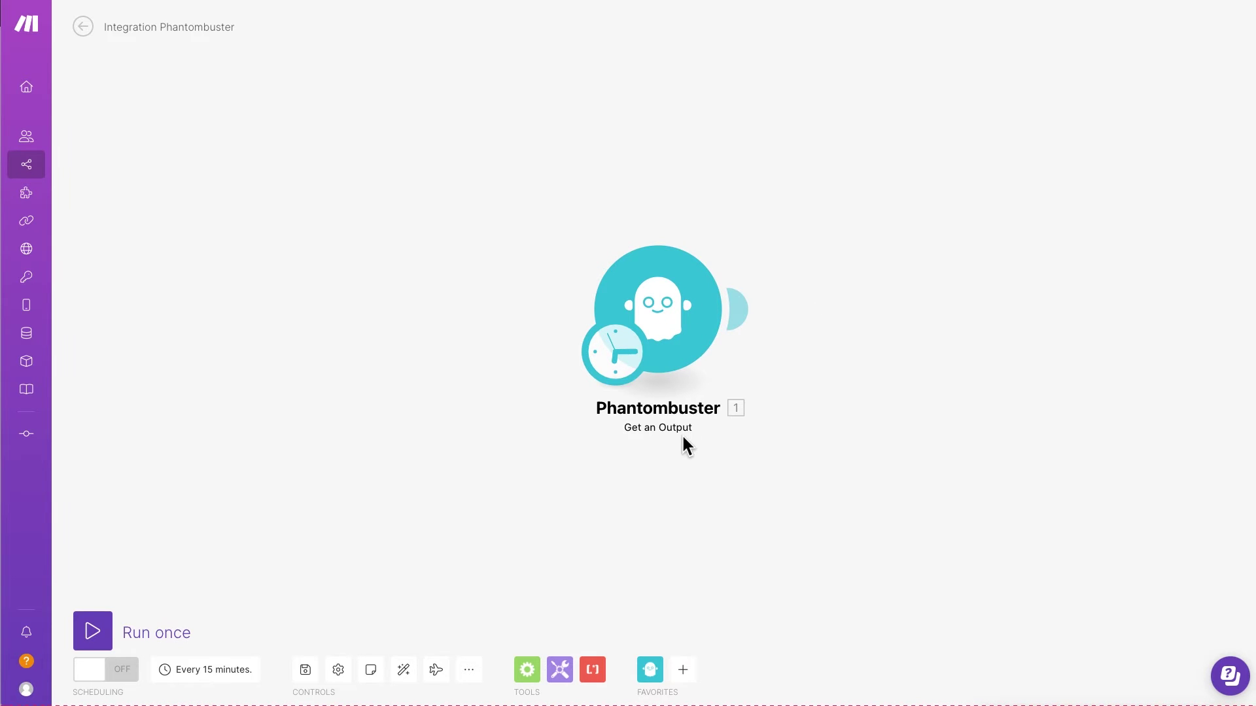
pyautogui.click(680, 327)
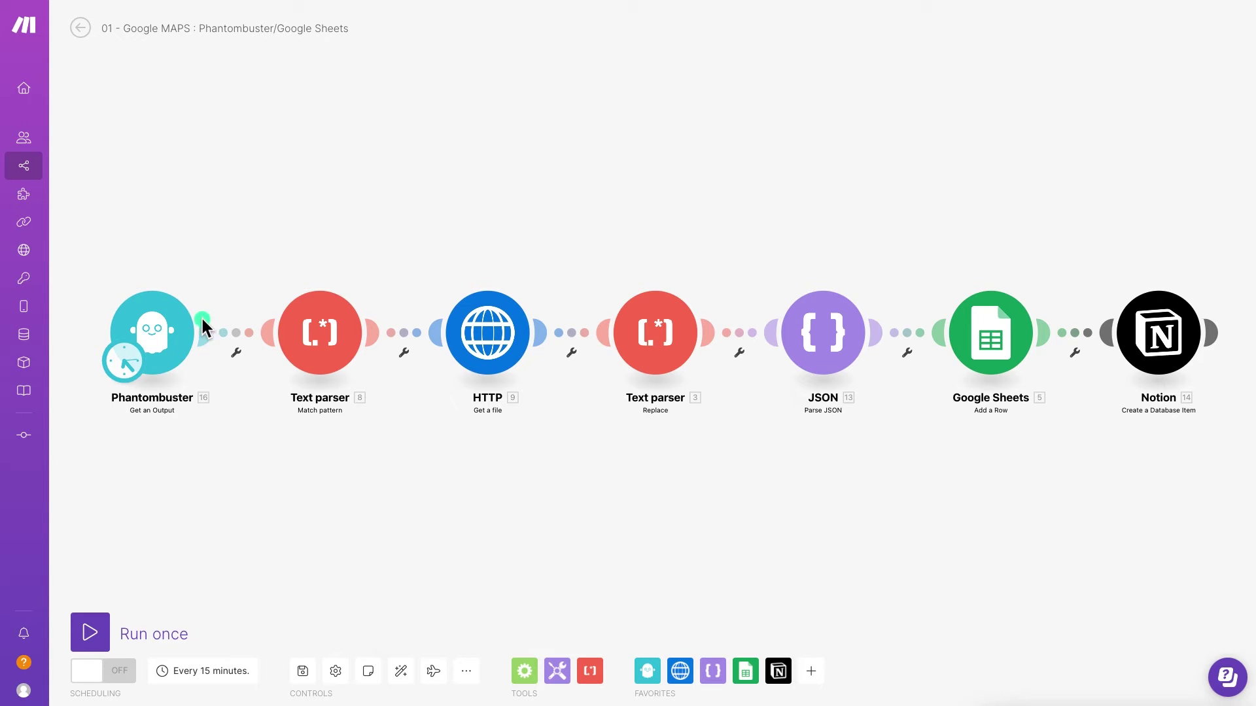
pyautogui.click(139, 275)
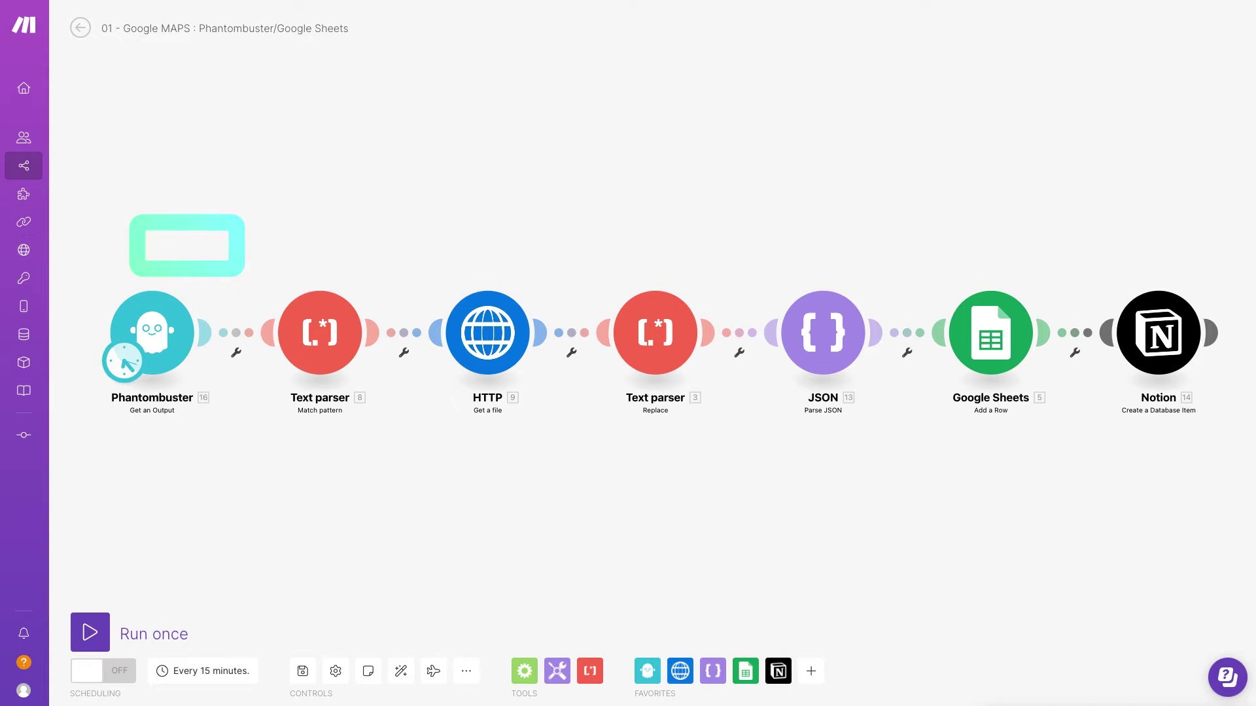
pyautogui.moveTo(137, 268)
pyautogui.mouseDown()
pyautogui.moveTo(524, 180)
pyautogui.moveTo(957, 241)
pyautogui.moveTo(967, 271)
pyautogui.mouseUp()
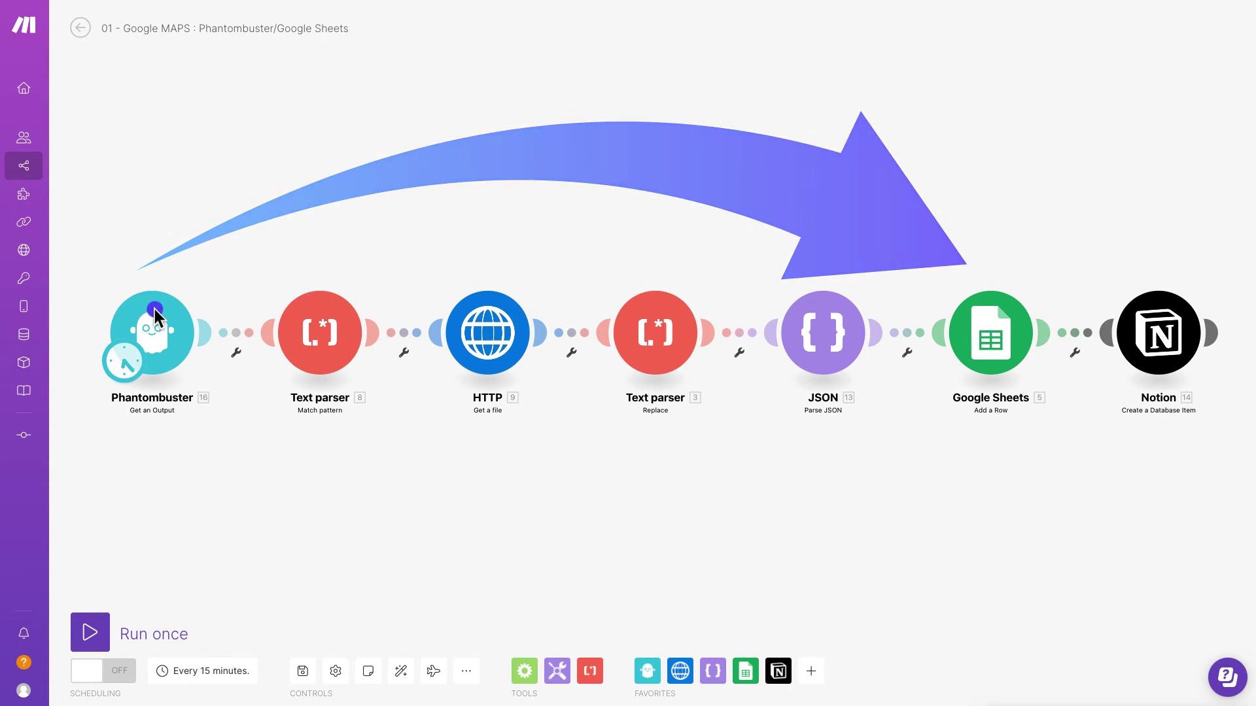
pyautogui.moveTo(911, 240); pyautogui.dragTo(1130, 275)
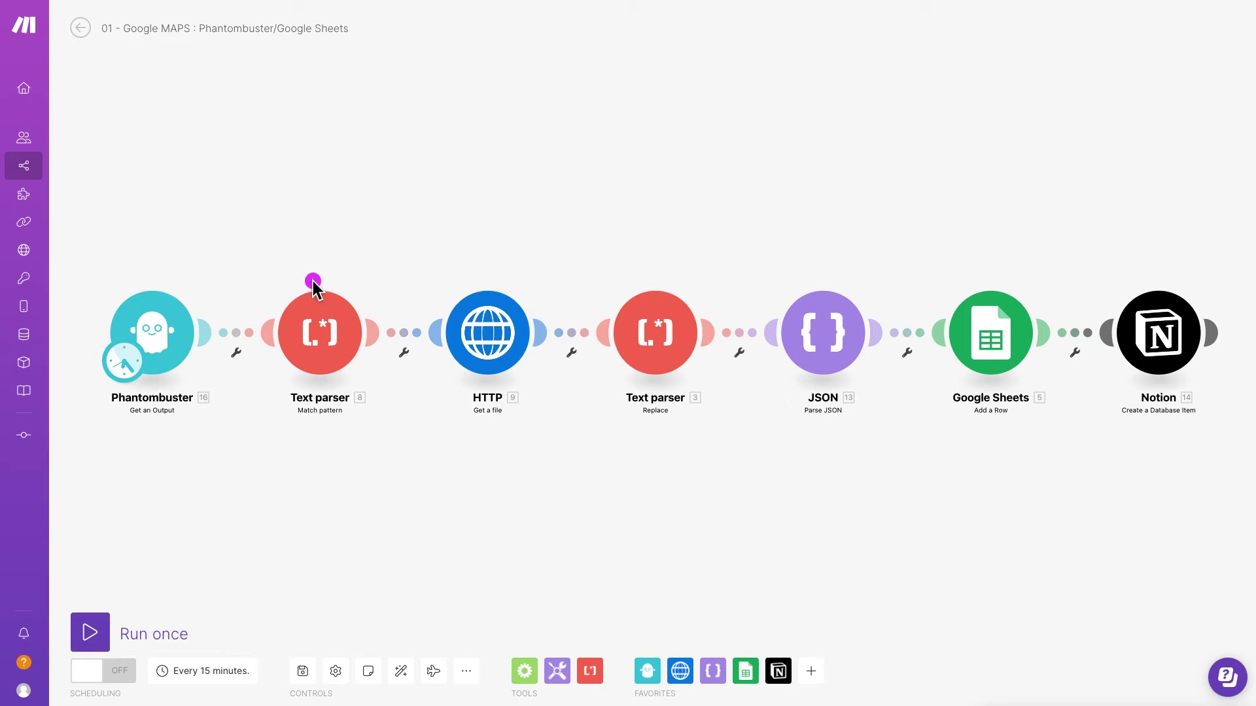
pyautogui.moveTo(178, 216); pyautogui.dragTo(323, 238)
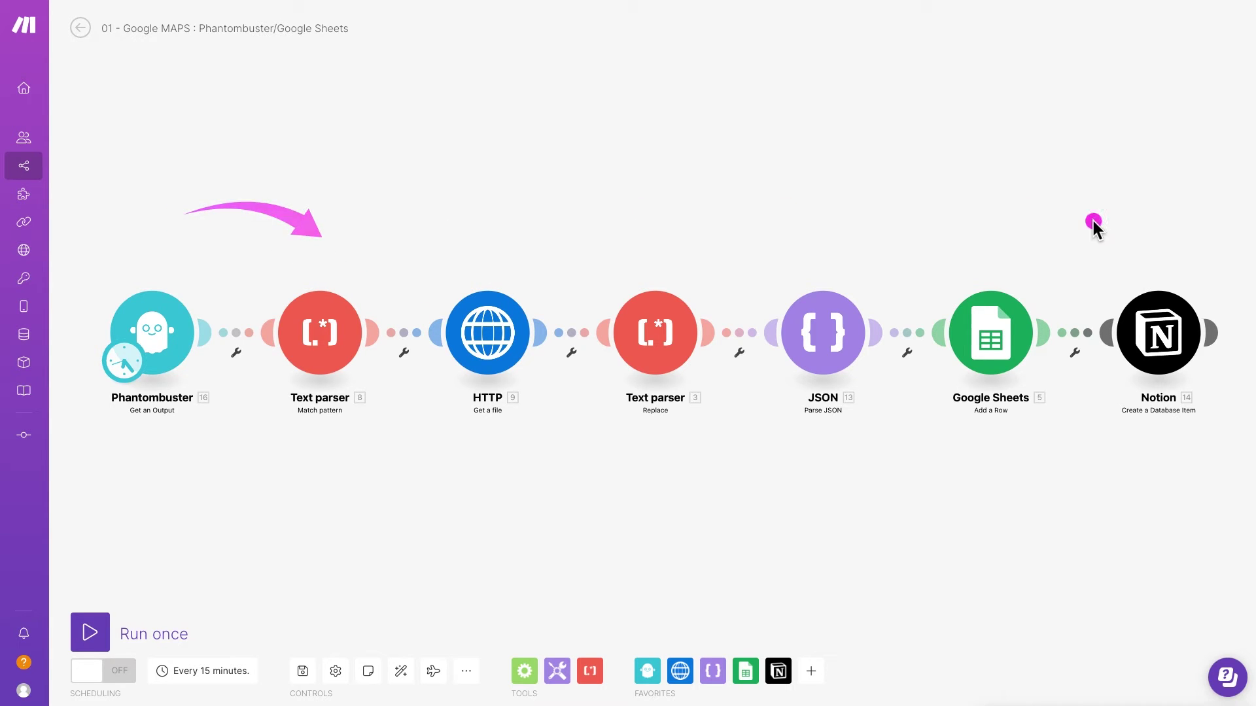
pyautogui.moveTo(151, 265)
pyautogui.mouseDown()
pyautogui.moveTo(171, 245)
pyautogui.moveTo(312, 299)
pyautogui.moveTo(331, 353)
pyautogui.mouseUp()
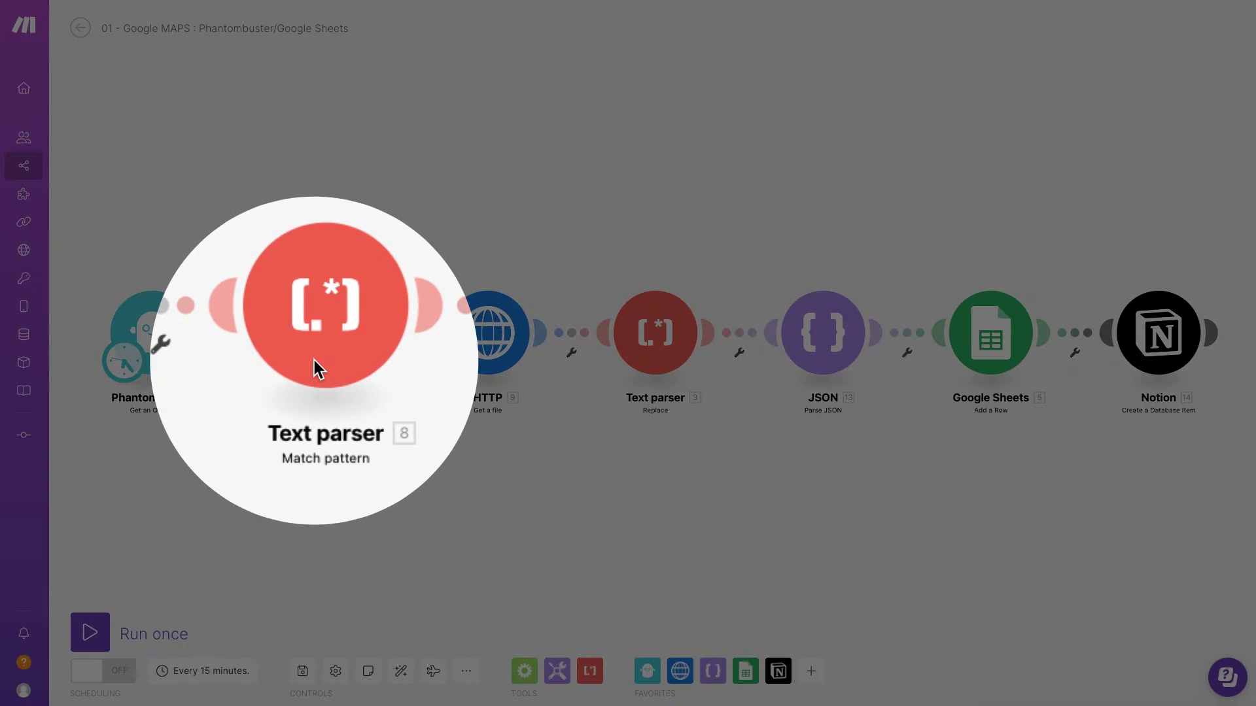
pyautogui.click(585, 600)
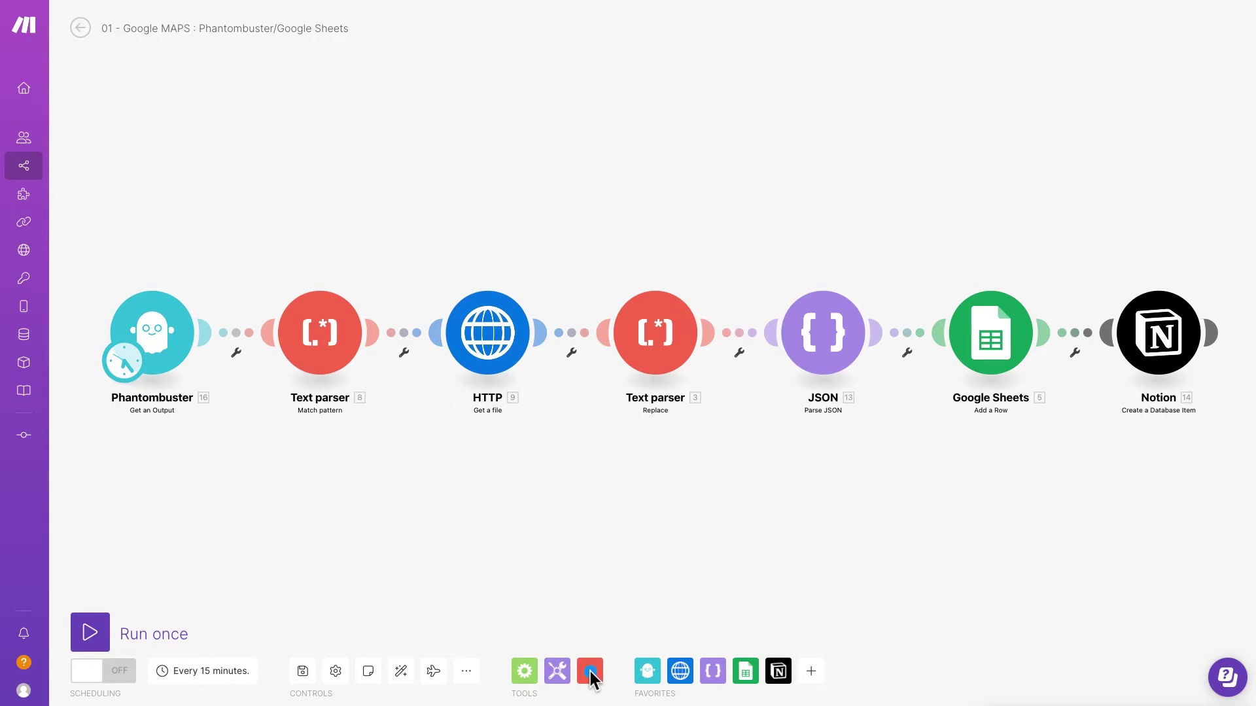
# View the list of Text parser transformers available for the scenario, including Match pattern and Replace
pyautogui.click(587, 666)
pyautogui.click(590, 672)
pyautogui.click(590, 671)
pyautogui.click(589, 672)
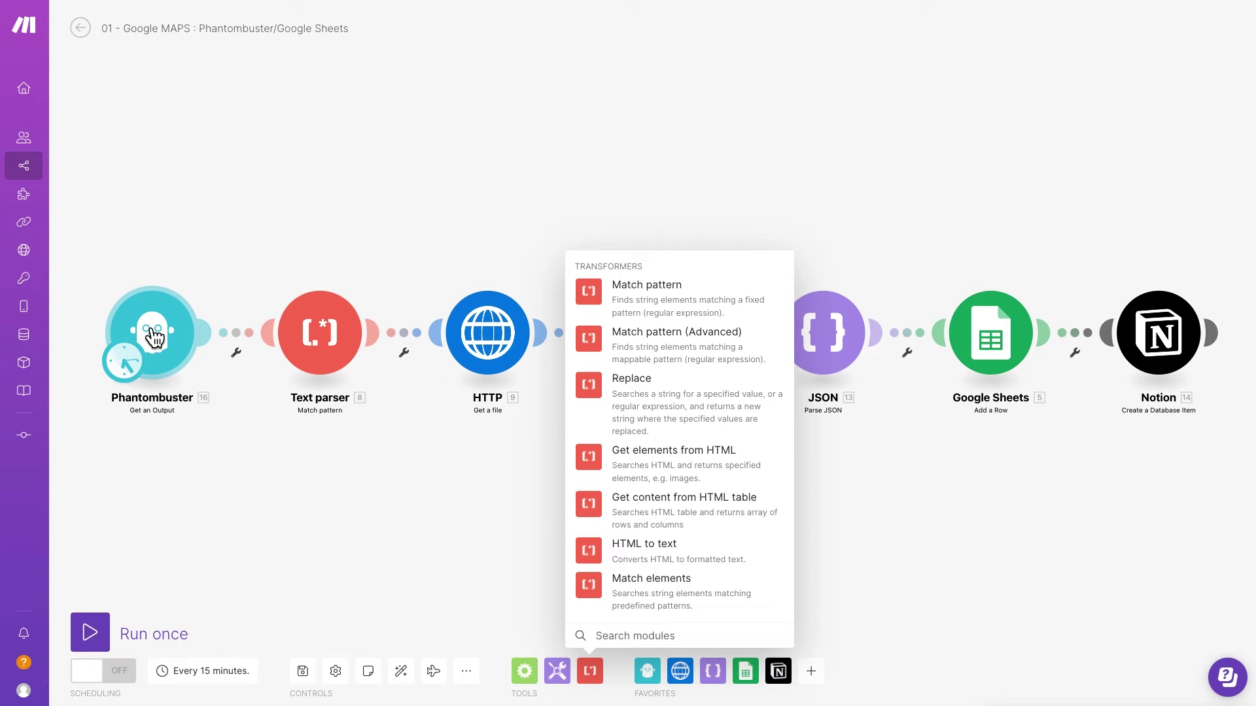
pyautogui.press('Down')
pyautogui.press('Down')
pyautogui.press('Down')
pyautogui.press('Return')
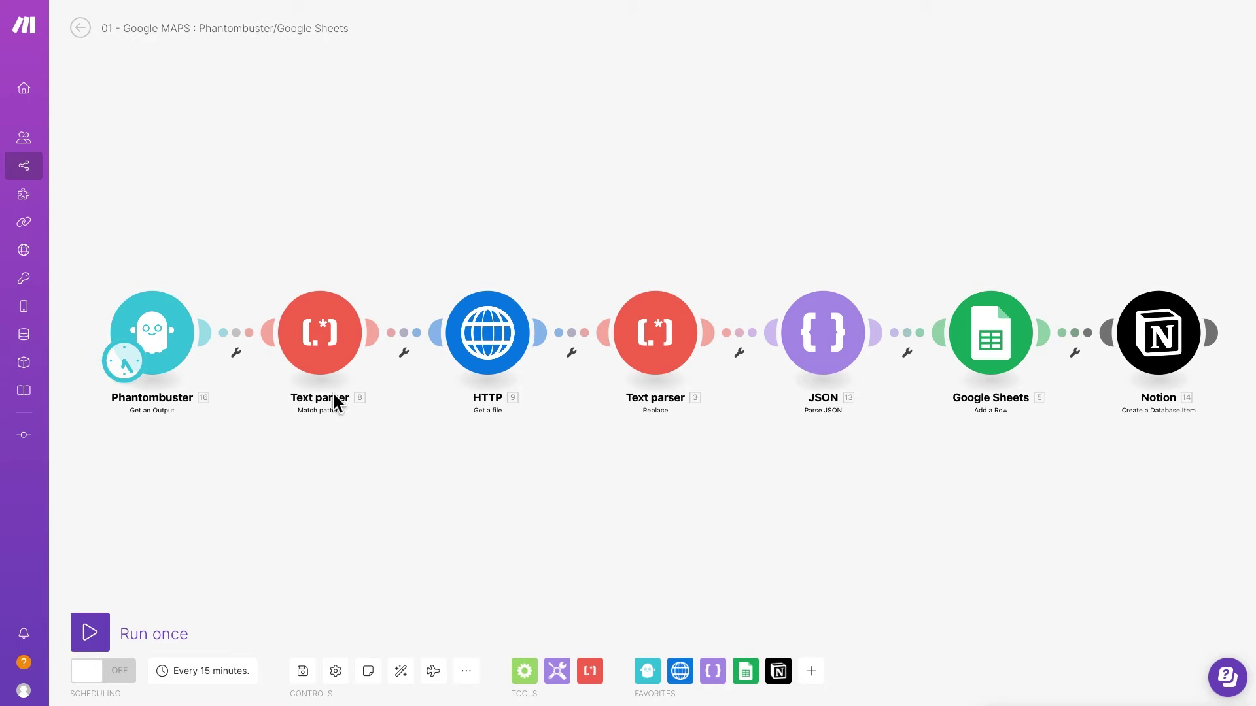
# Open the Match pattern Text parser module following Phantombuster and examine its regular expression pattern
pyautogui.click(323, 342)
pyautogui.click(552, 119)
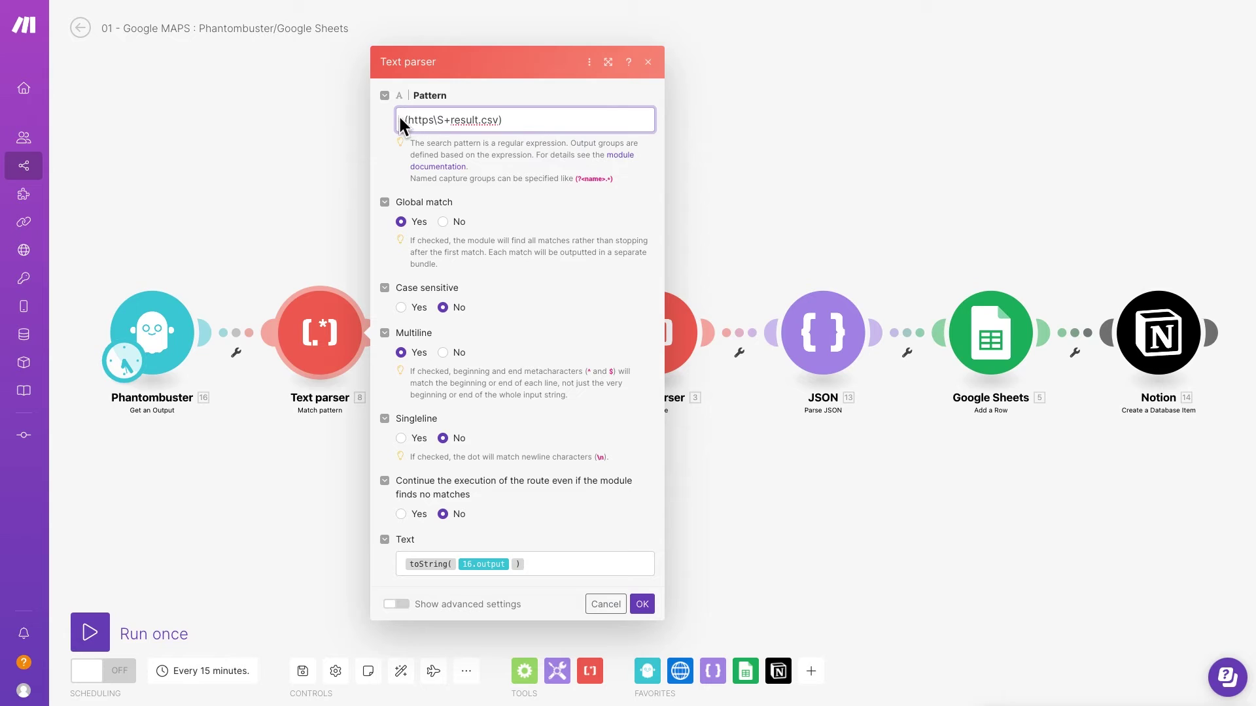
pyautogui.moveTo(401, 120); pyautogui.dragTo(515, 120)
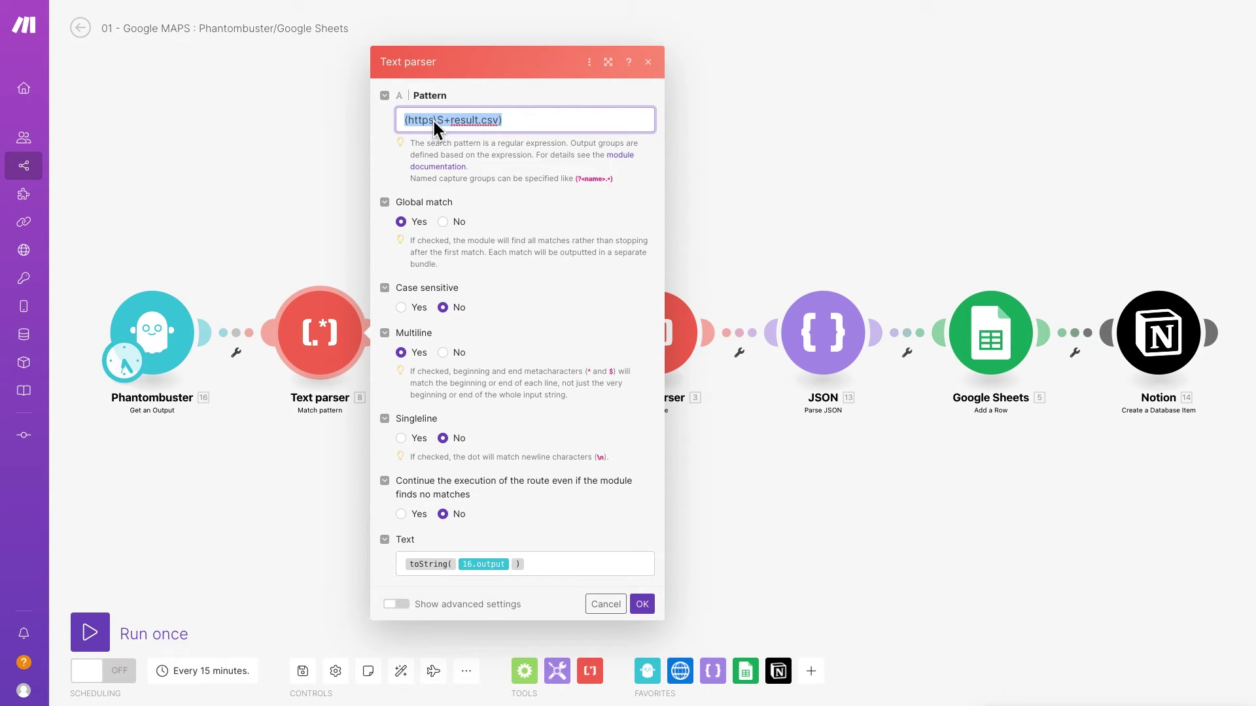
pyautogui.click(450, 120)
pyautogui.click(532, 119)
pyautogui.tripleClick(531, 120)
pyautogui.moveTo(139, 265)
pyautogui.mouseDown()
pyautogui.moveTo(249, 182)
pyautogui.moveTo(346, 144)
pyautogui.moveTo(374, 110)
pyautogui.mouseUp()
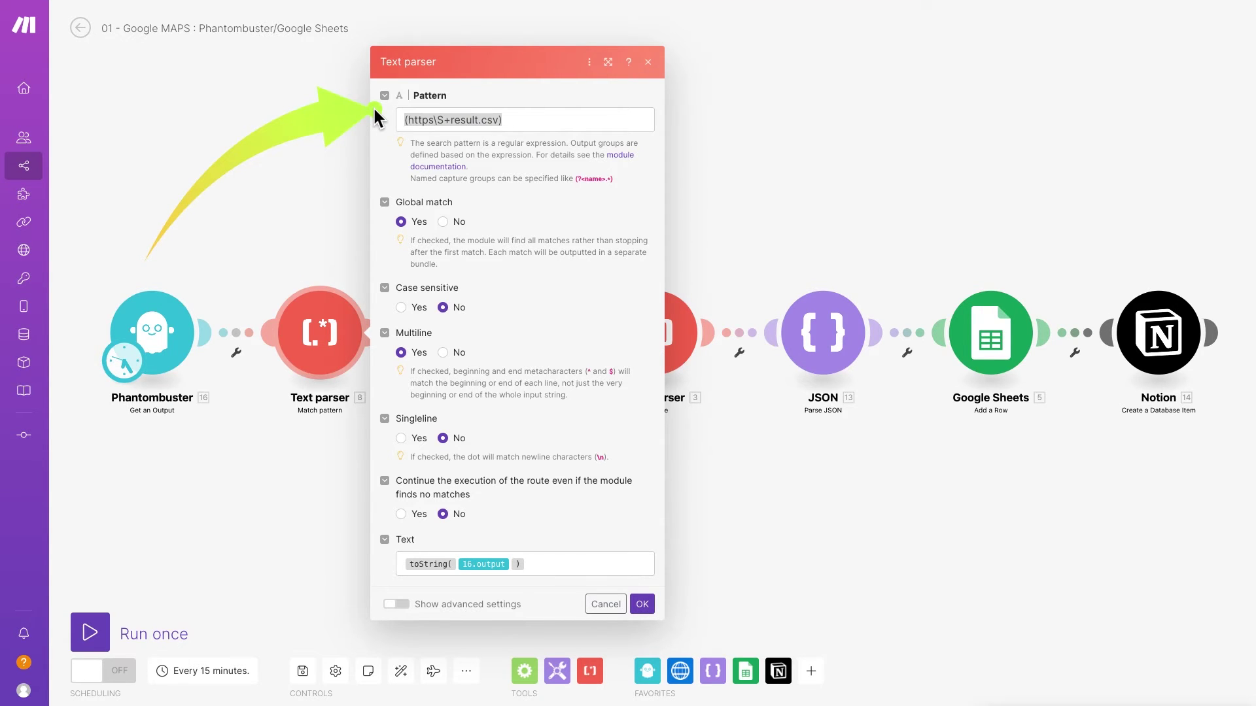
pyautogui.moveTo(374, 112); pyautogui.dragTo(375, 110)
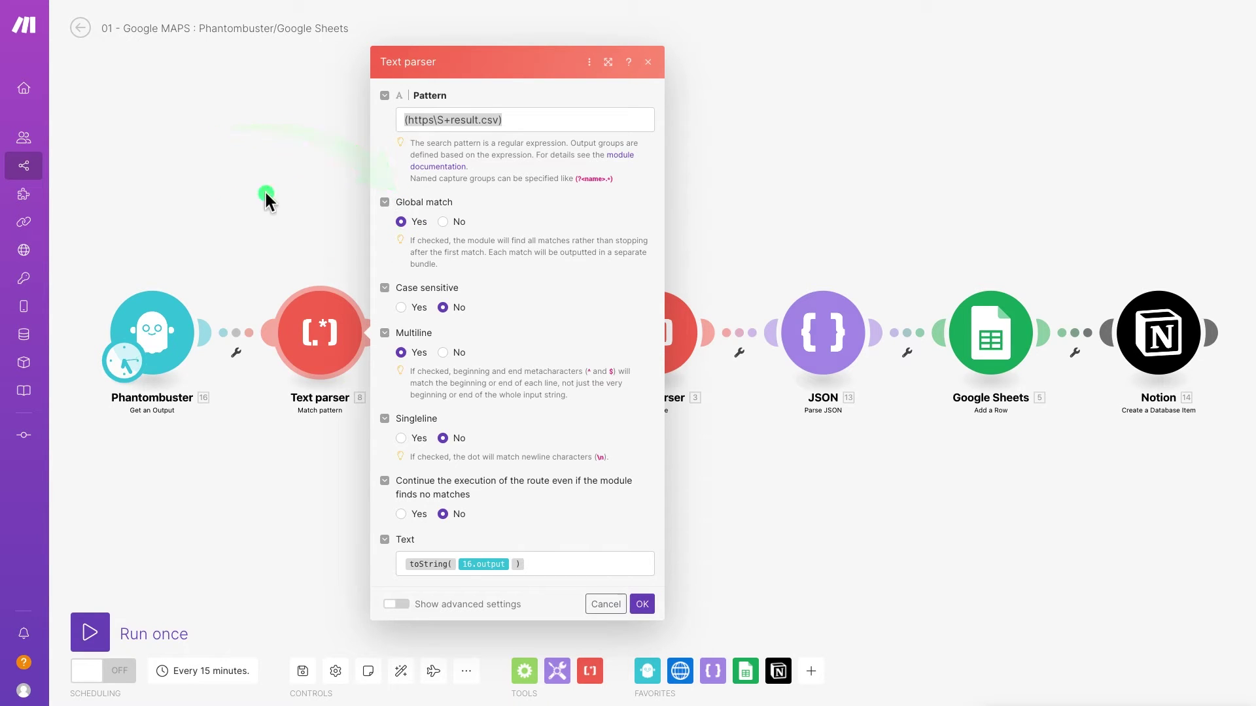
# Review the Text parser module's Global match, Case sensitive and Text settings, and close its configuration
pyautogui.click(401, 222)
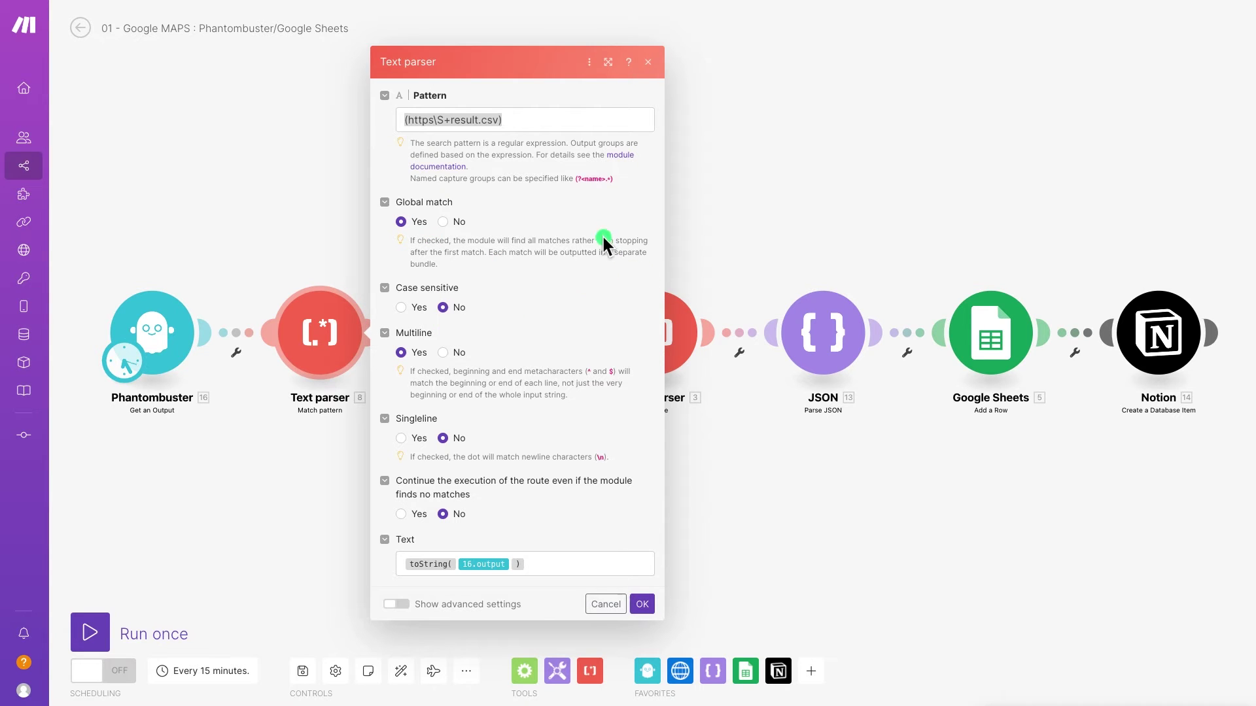
pyautogui.click(443, 308)
pyautogui.click(432, 545)
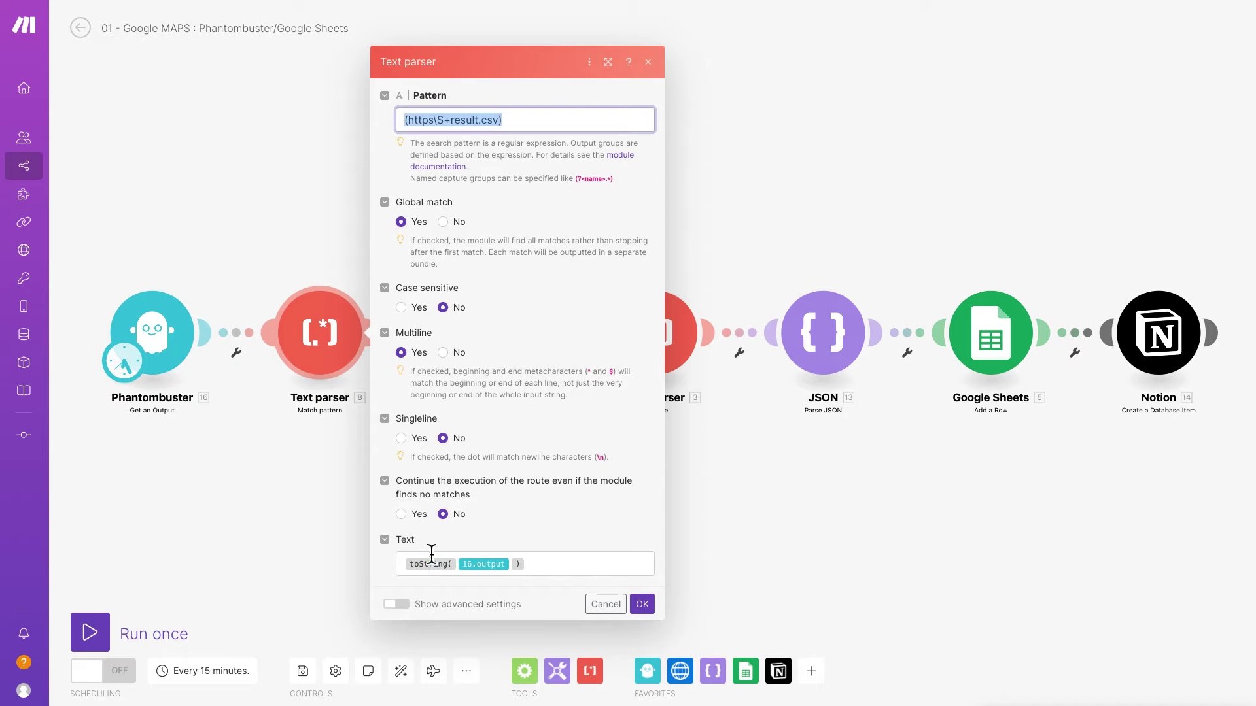
pyautogui.click(432, 563)
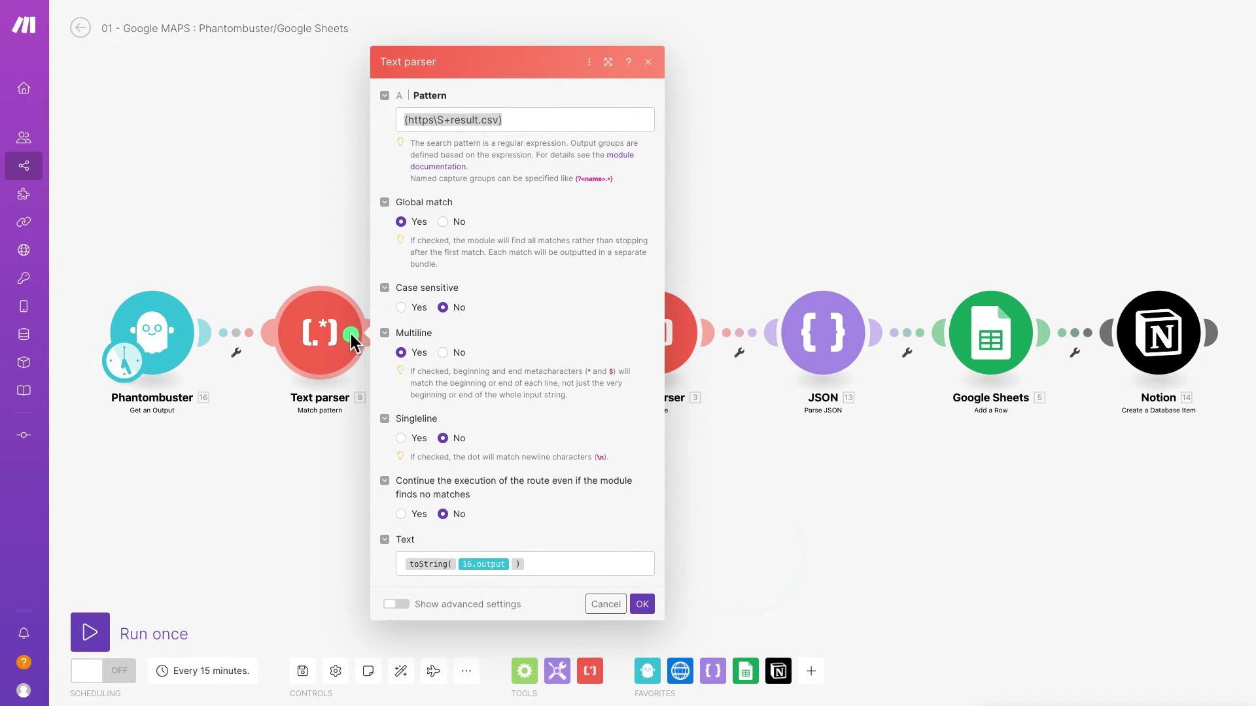
pyautogui.click(297, 161)
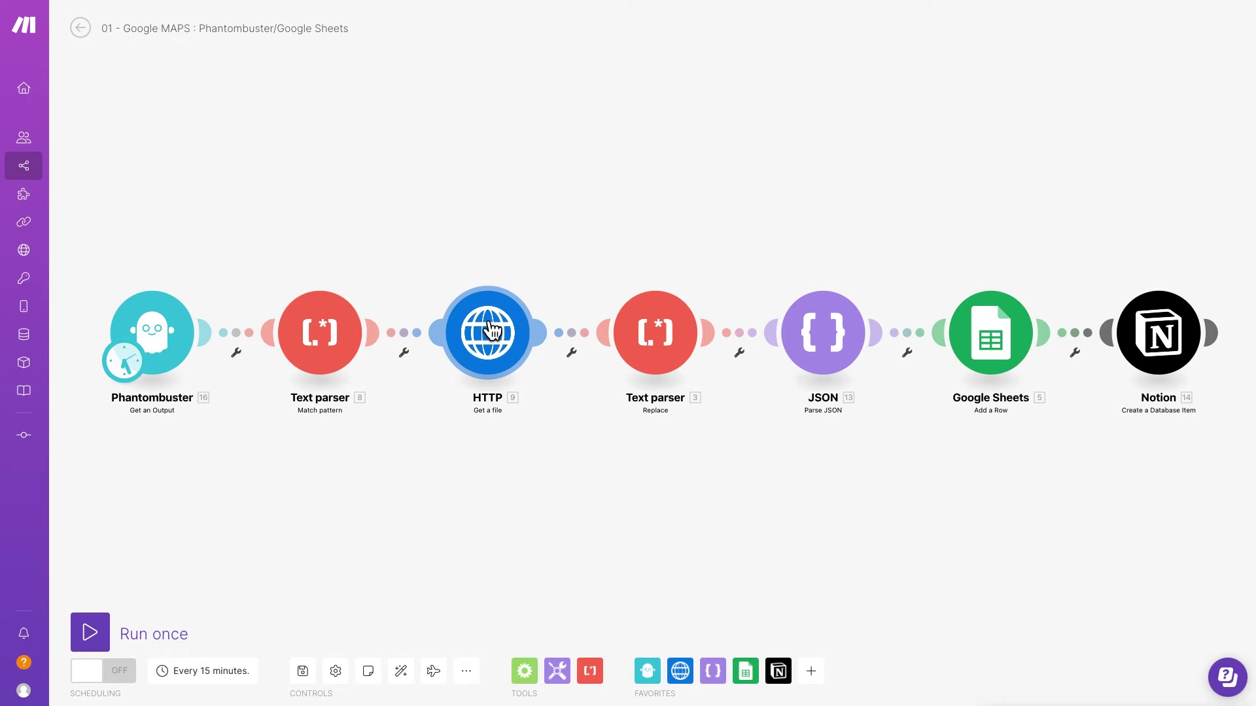
# Open the HTTP Get a file module, examine its URL replacement expression, and close its configuration
pyautogui.click(490, 331)
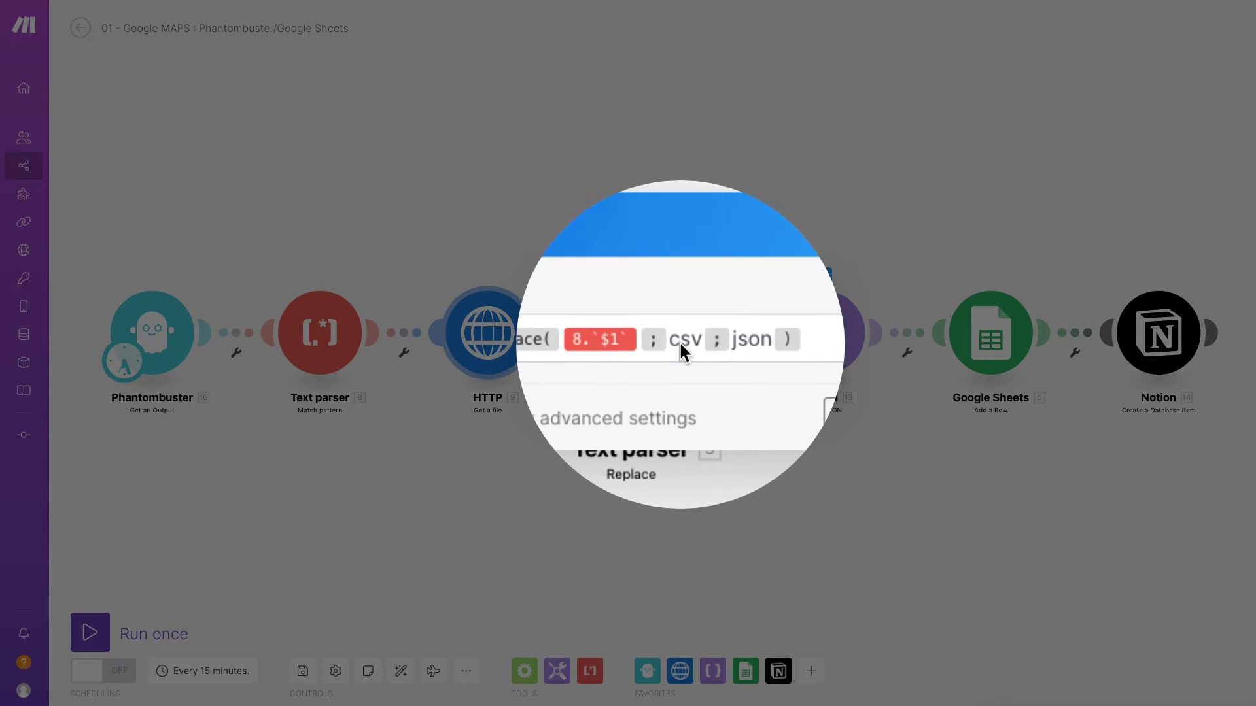
pyautogui.click(626, 339)
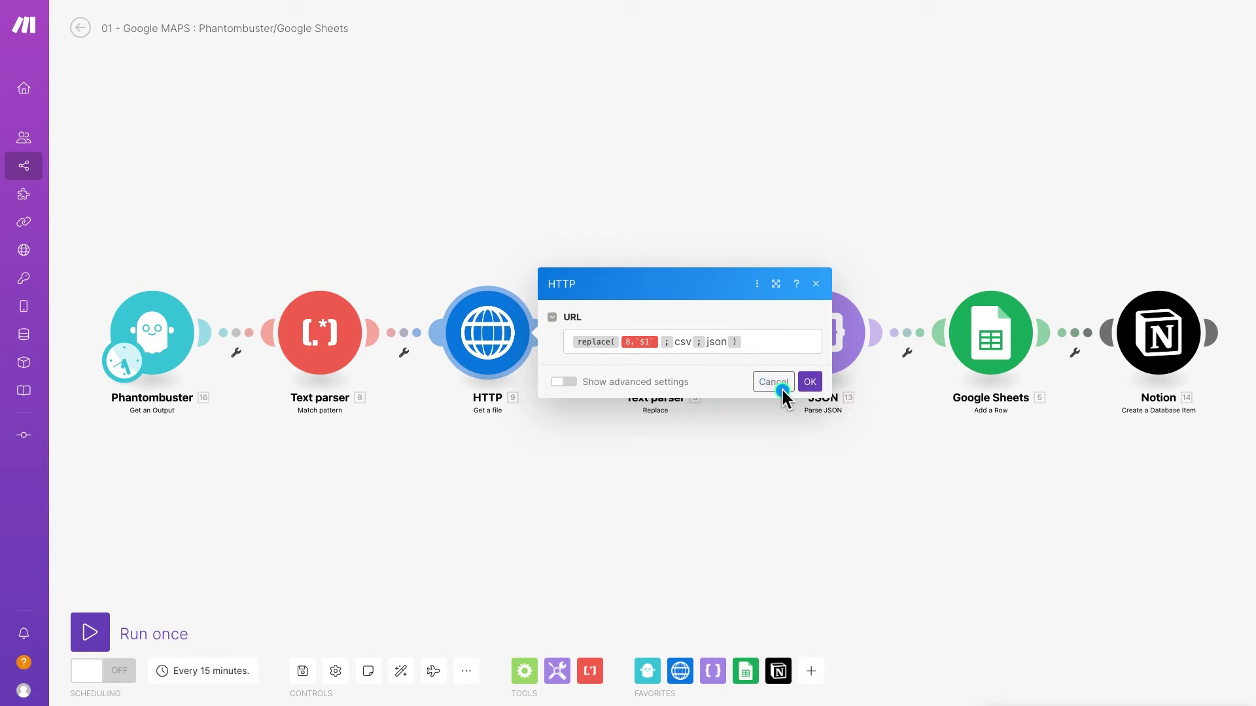
pyautogui.click(815, 288)
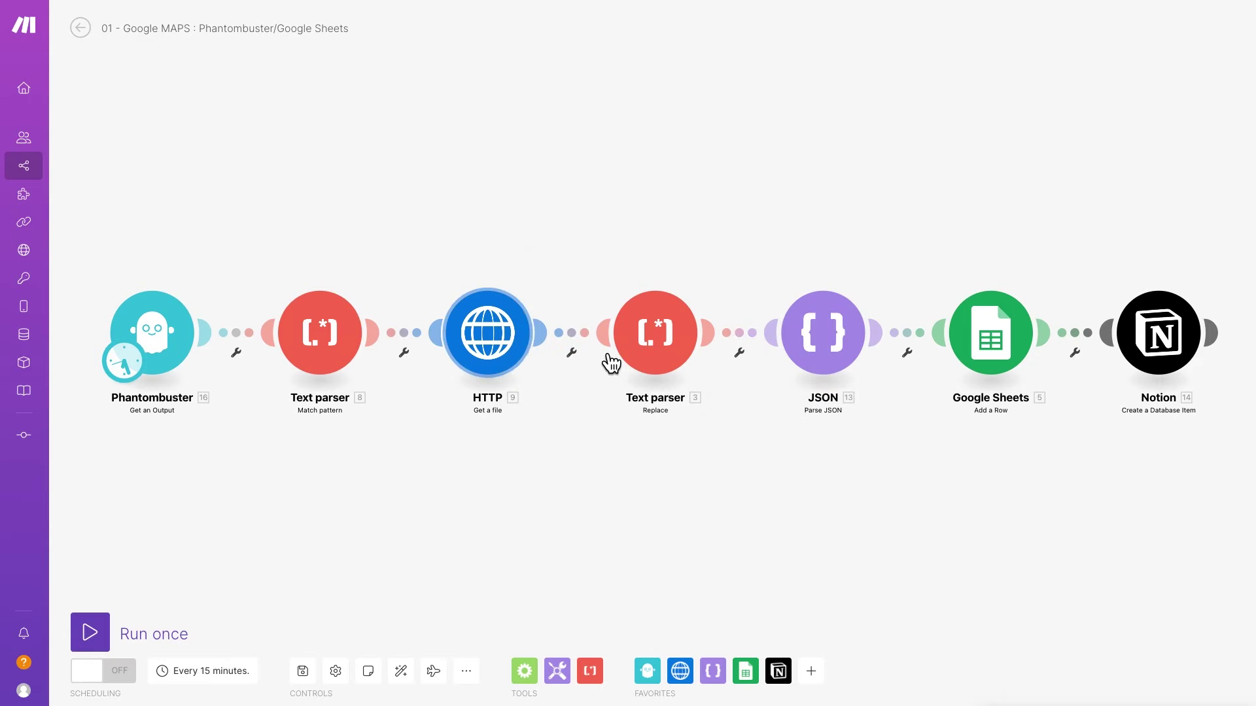
# Examine the regular expression pattern and new value of the Text parser Replace module, and cancel out of its configuration
pyautogui.click(649, 353)
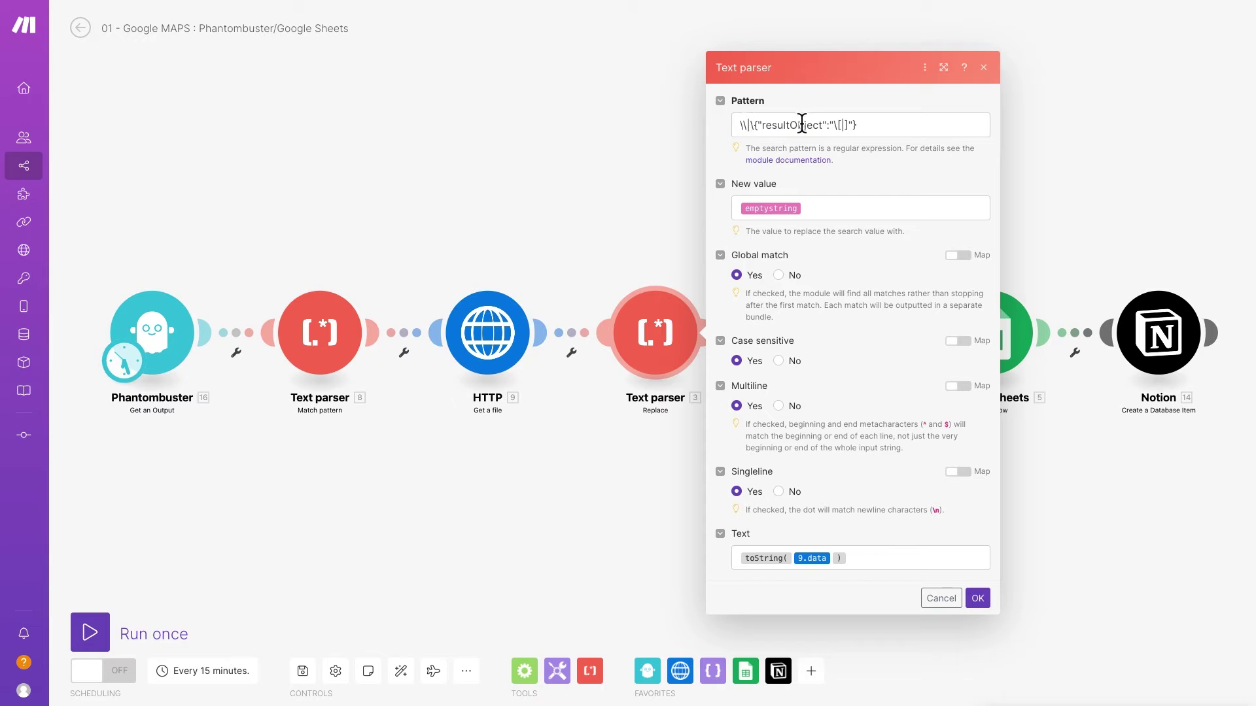
pyautogui.click(778, 125)
pyautogui.click(886, 125)
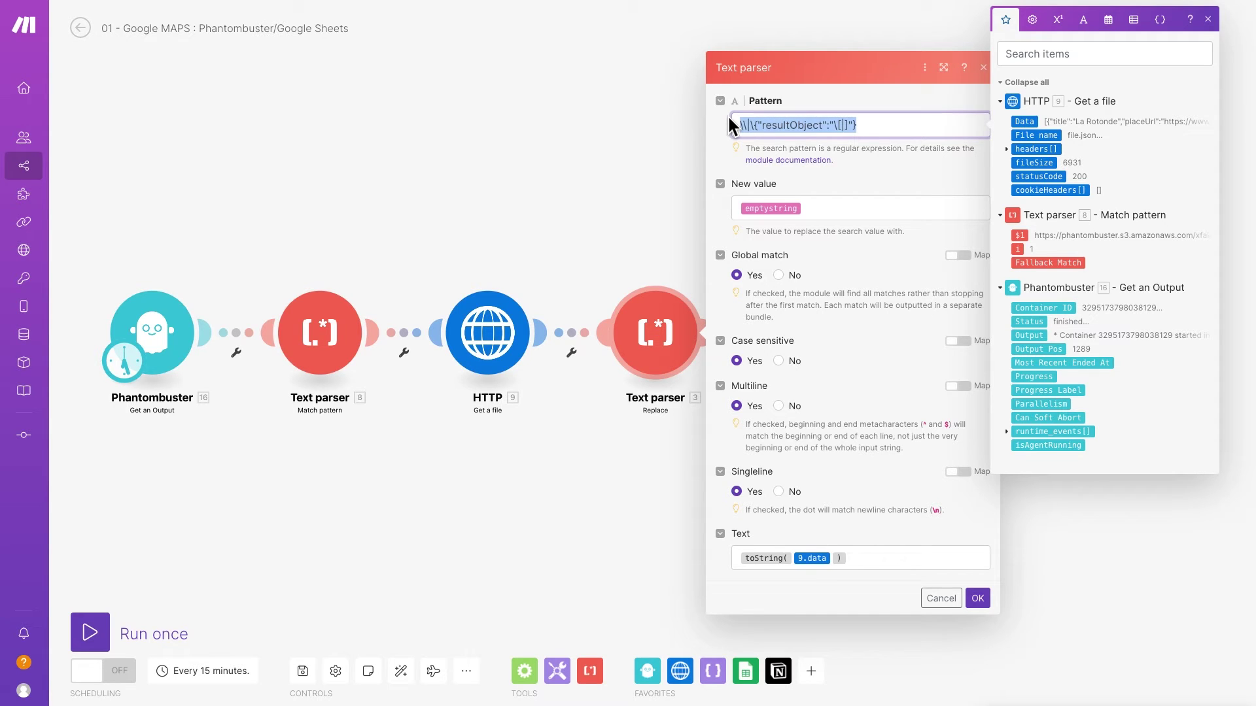
pyautogui.click(825, 89)
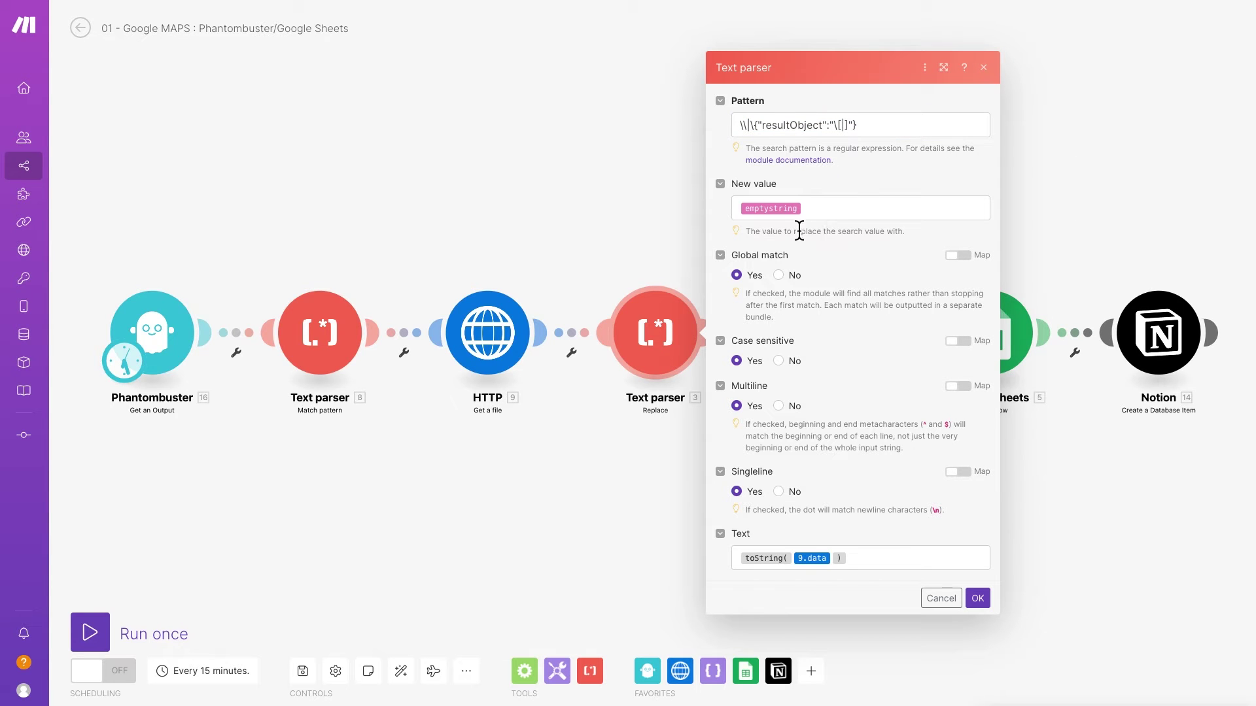
pyautogui.click(940, 598)
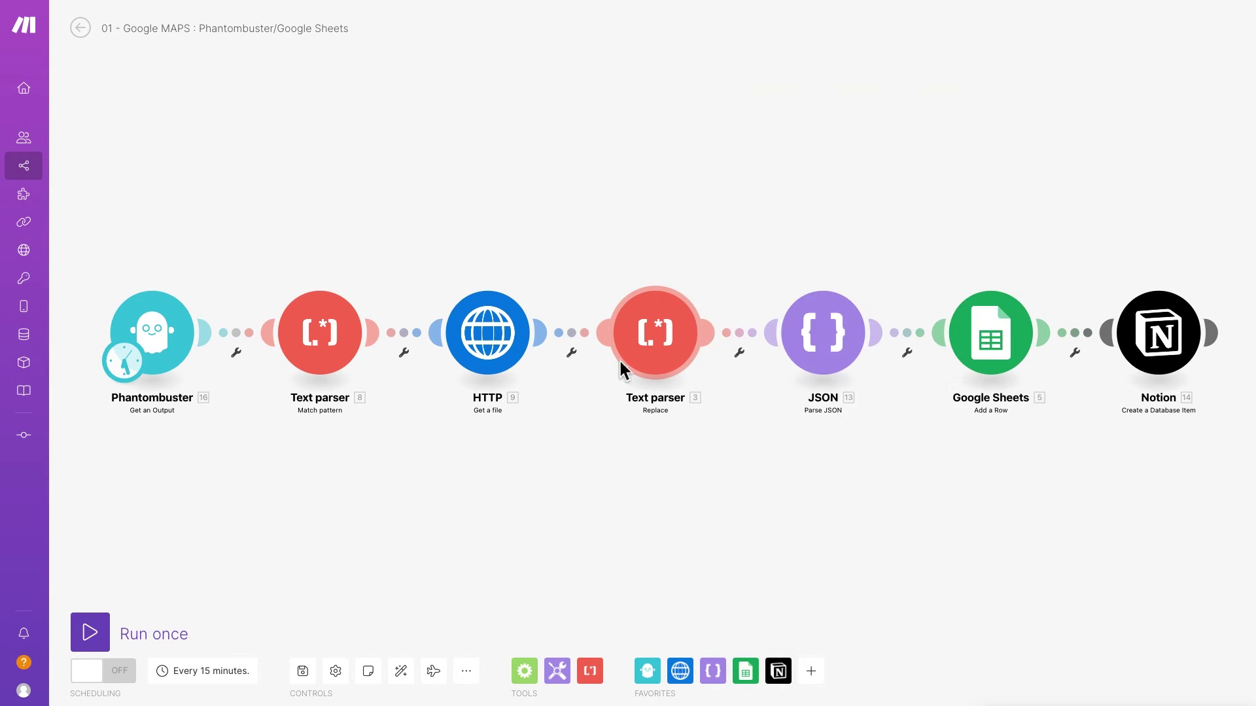
# Review the JSON Parse JSON module's data structure and JSON string settings, and close its configuration
pyautogui.click(821, 332)
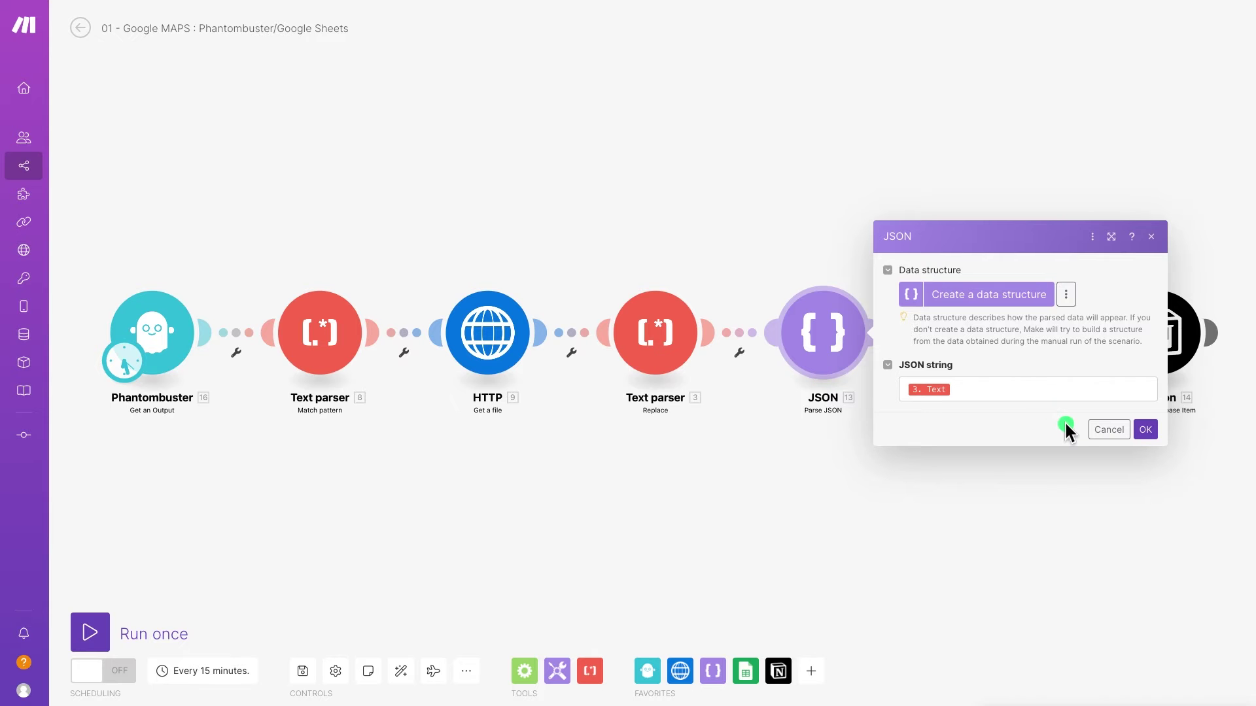
pyautogui.click(1106, 431)
pyautogui.click(1151, 236)
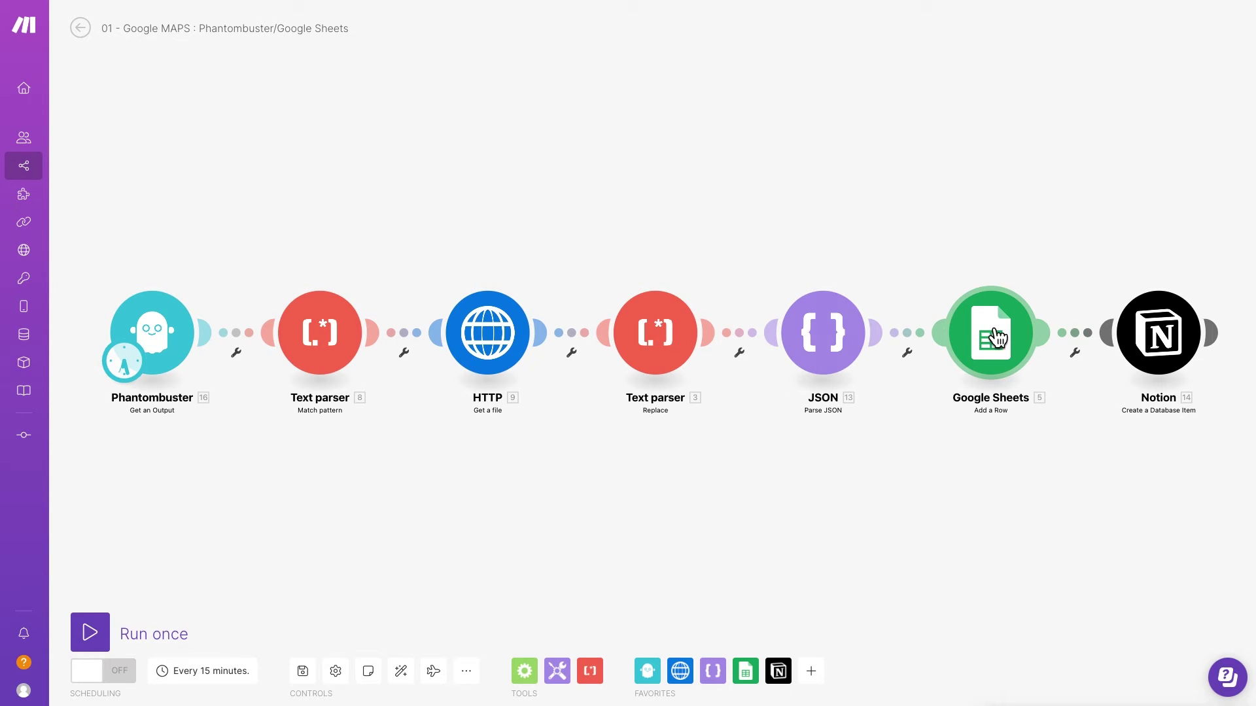
# Open the Google Sheets Add a Row module and bring up the online help for creating its connection
pyautogui.click(994, 330)
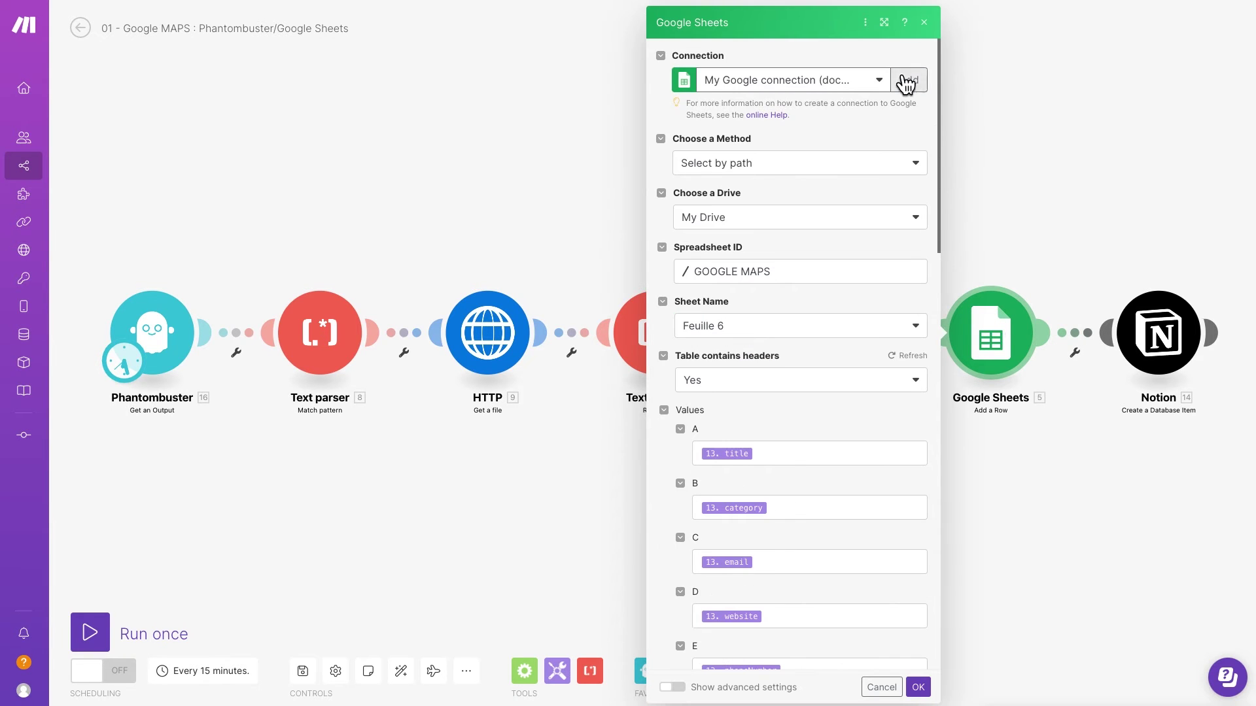
pyautogui.click(907, 84)
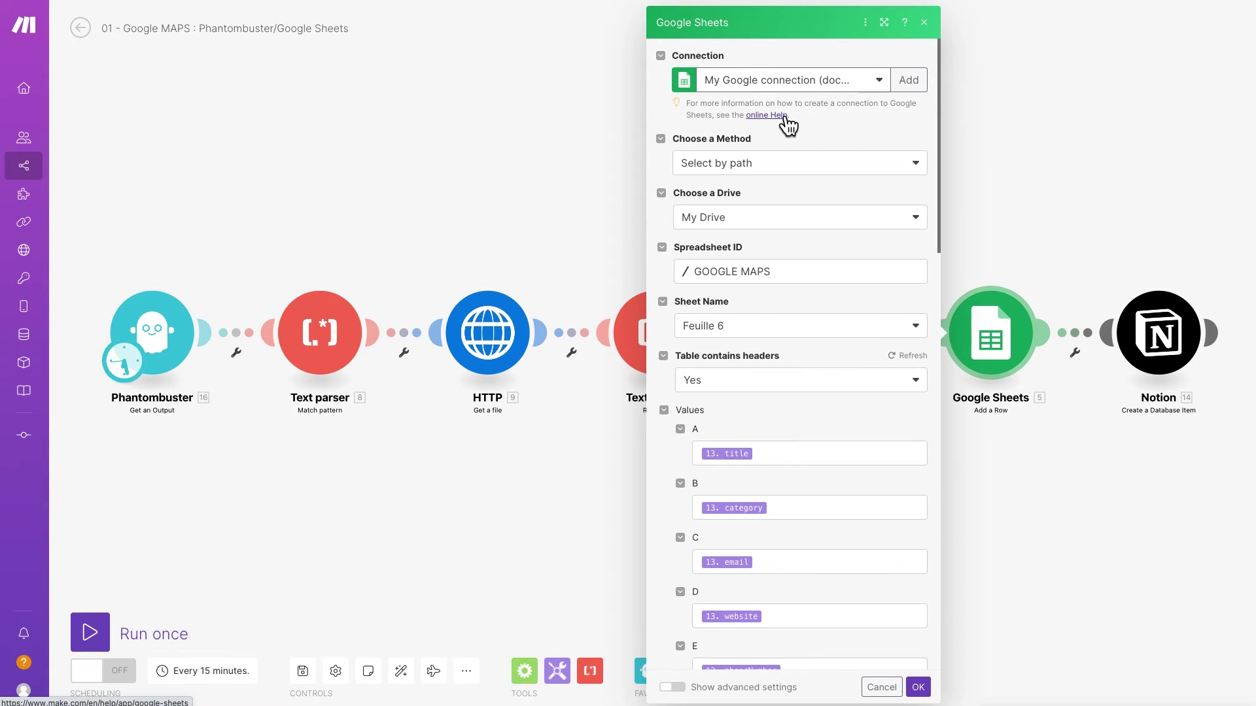
pyautogui.rightClick(785, 116)
pyautogui.click(797, 123)
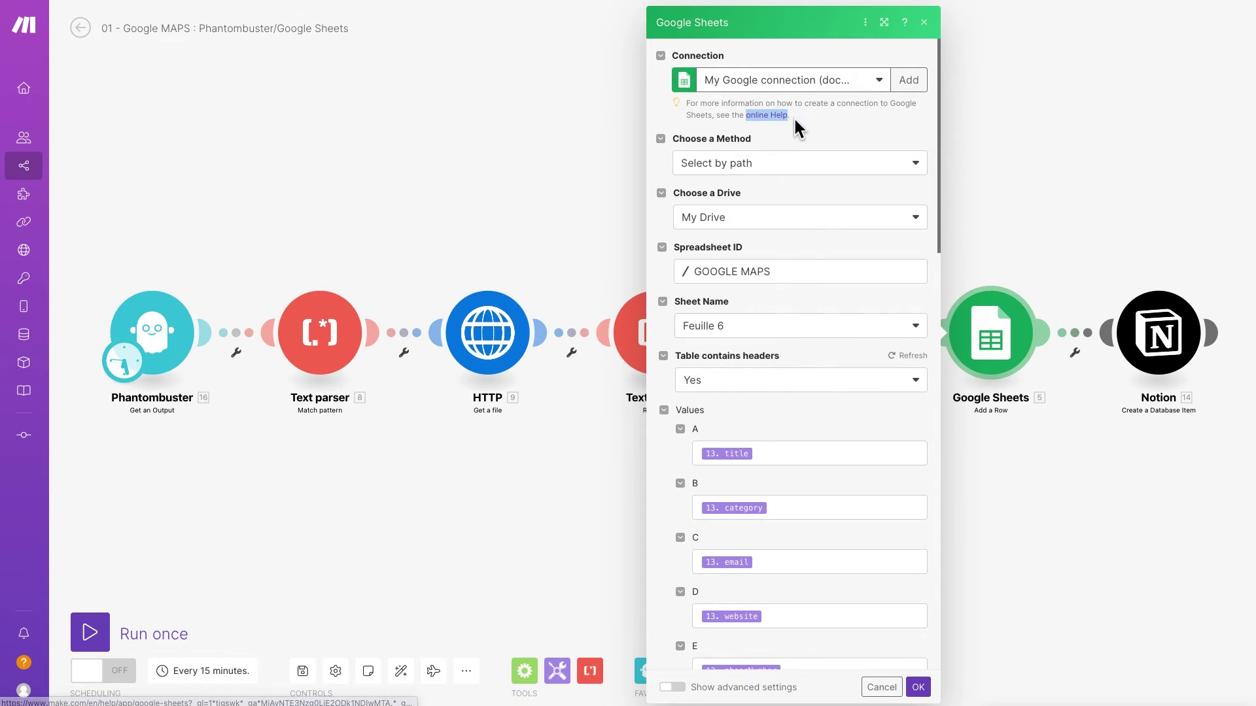
pyautogui.hotkey('ctrl', 'Tab')
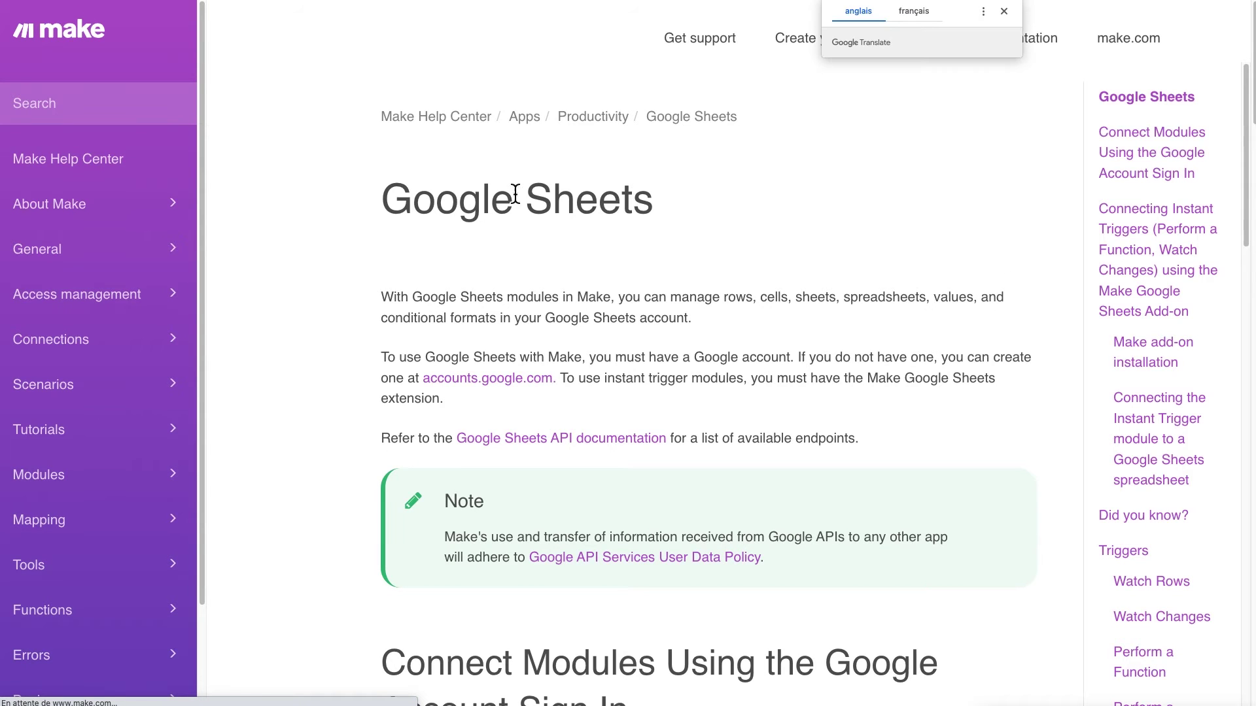
# Read the help instructions for connecting a Google account to Make and expand the Make add-on installation section
pyautogui.moveTo(527, 210); pyautogui.dragTo(680, 288)
pyautogui.scroll(-10, 698, 321)
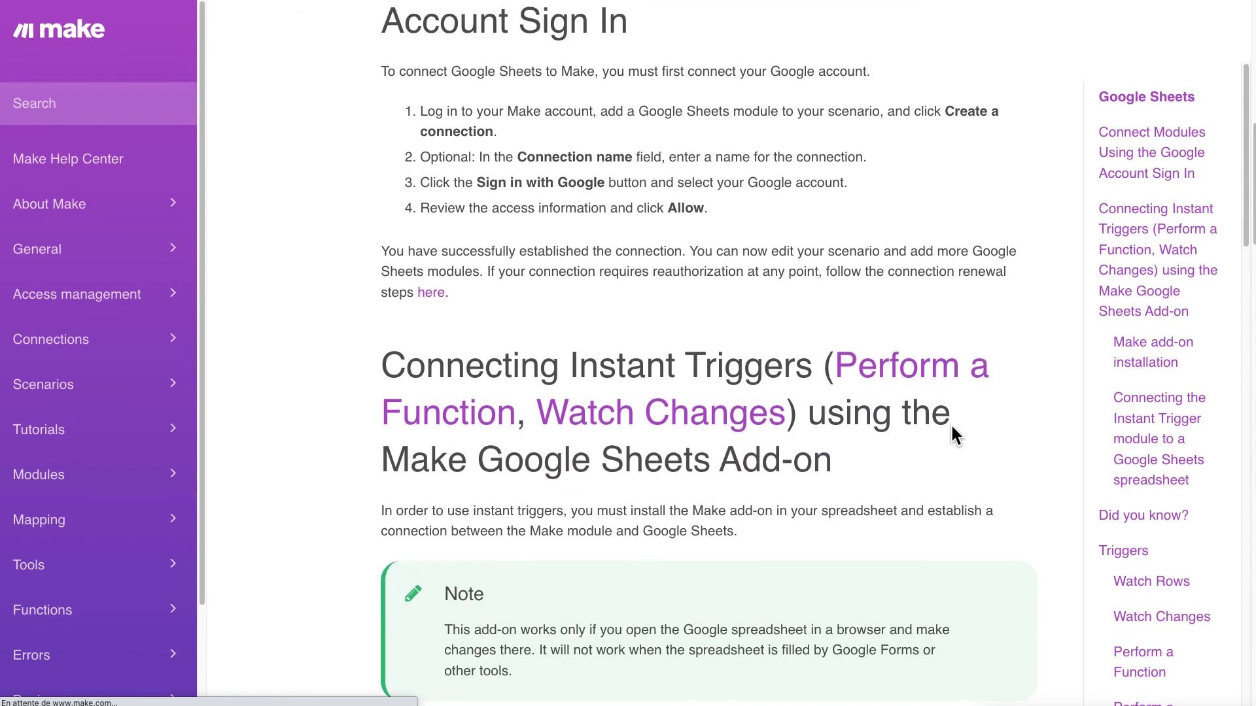
pyautogui.scroll(-10, 951, 423)
pyautogui.scroll(2, 950, 423)
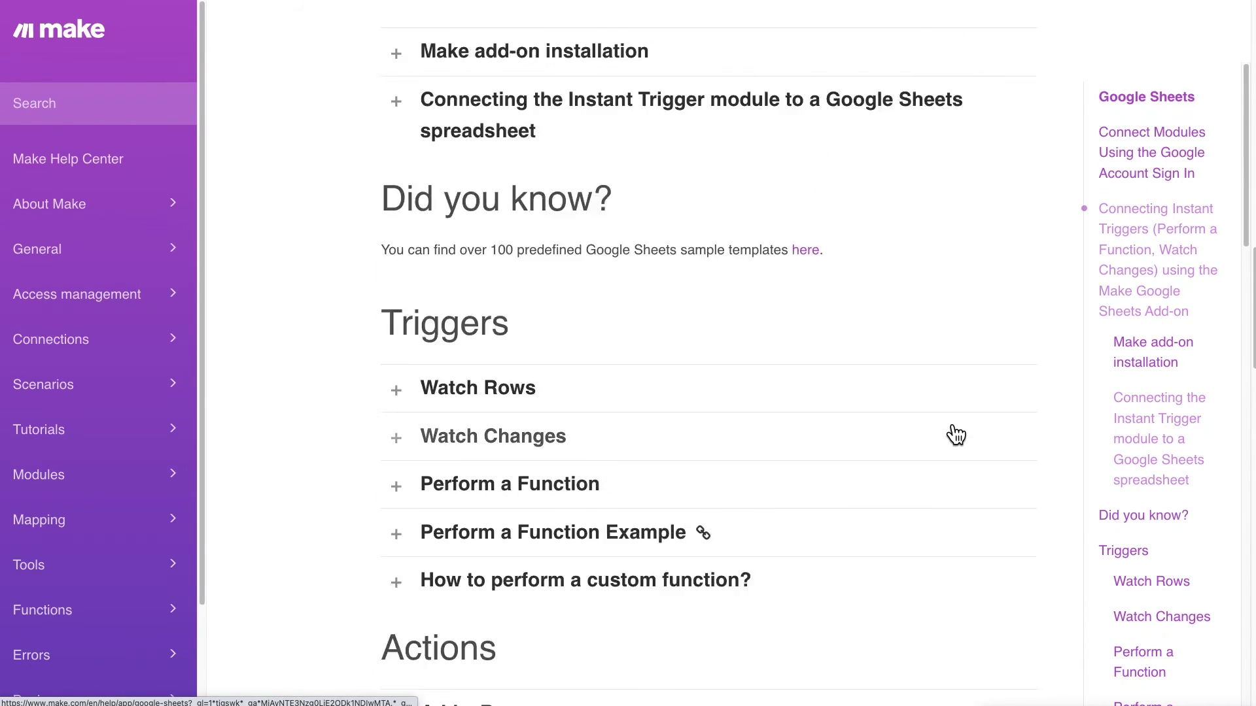
pyautogui.scroll(6, 954, 434)
pyautogui.click(488, 456)
pyautogui.scroll(-2, 834, 426)
pyautogui.scroll(-10, 771, 449)
# Expand and read the section on connecting the Instant Trigger module to a Google Sheets spreadsheet, and close the help page
pyautogui.click(588, 308)
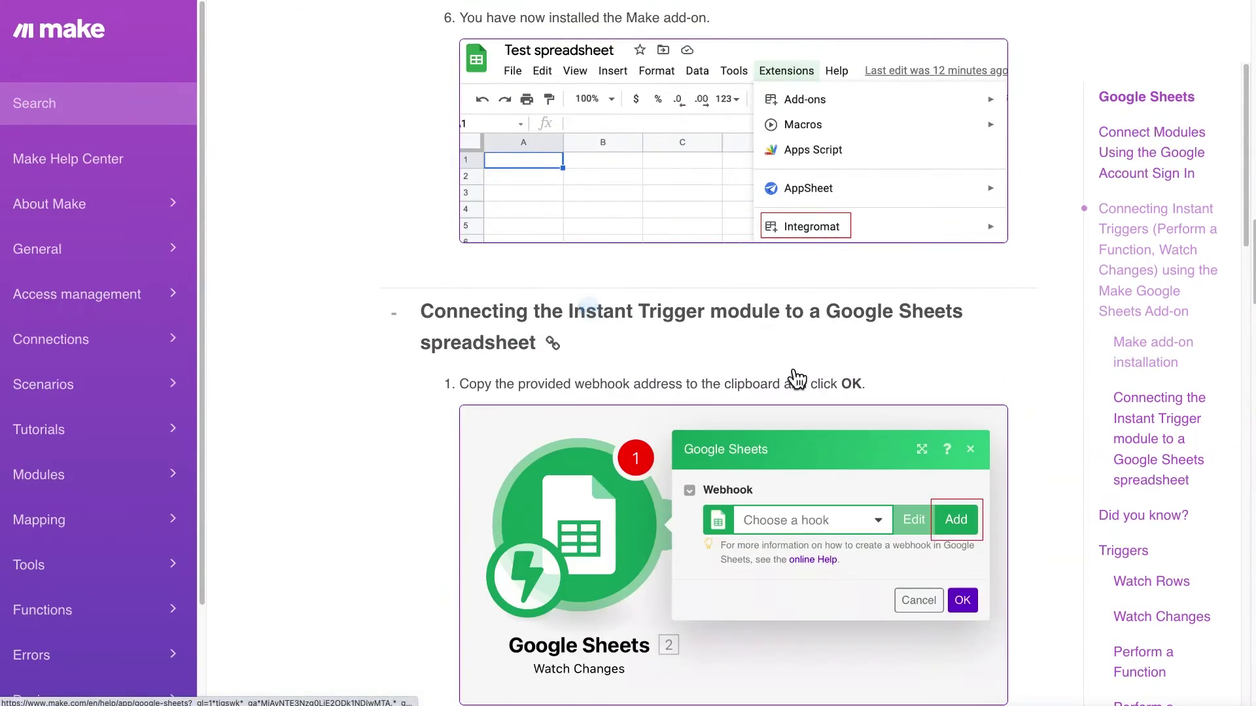
pyautogui.scroll(-4, 797, 380)
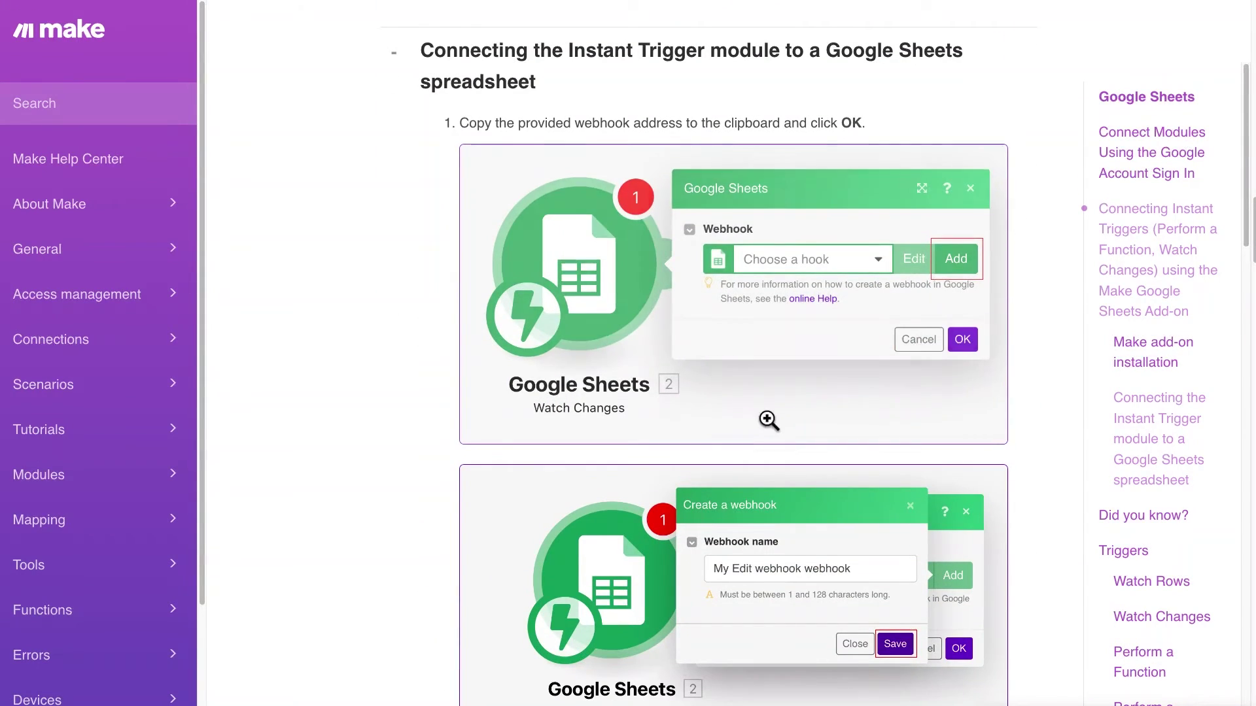
pyautogui.scroll(-4, 778, 412)
pyautogui.scroll(-4, 866, 524)
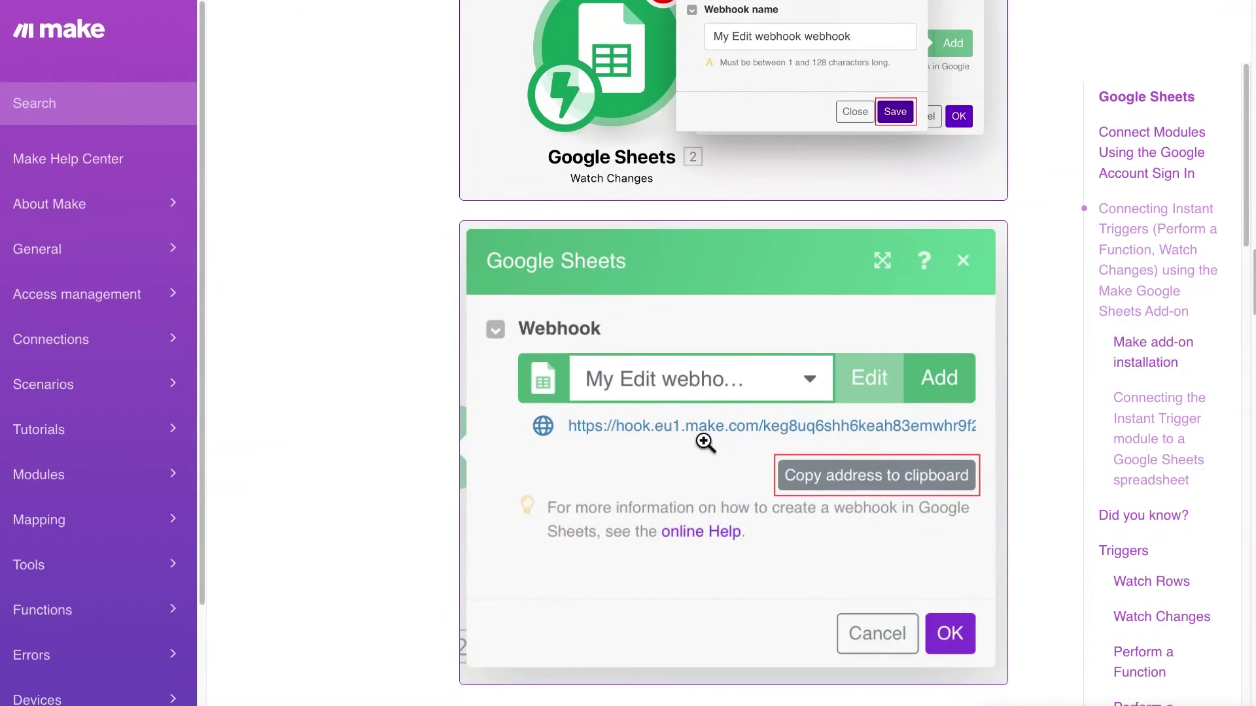
pyautogui.scroll(-5, 874, 578)
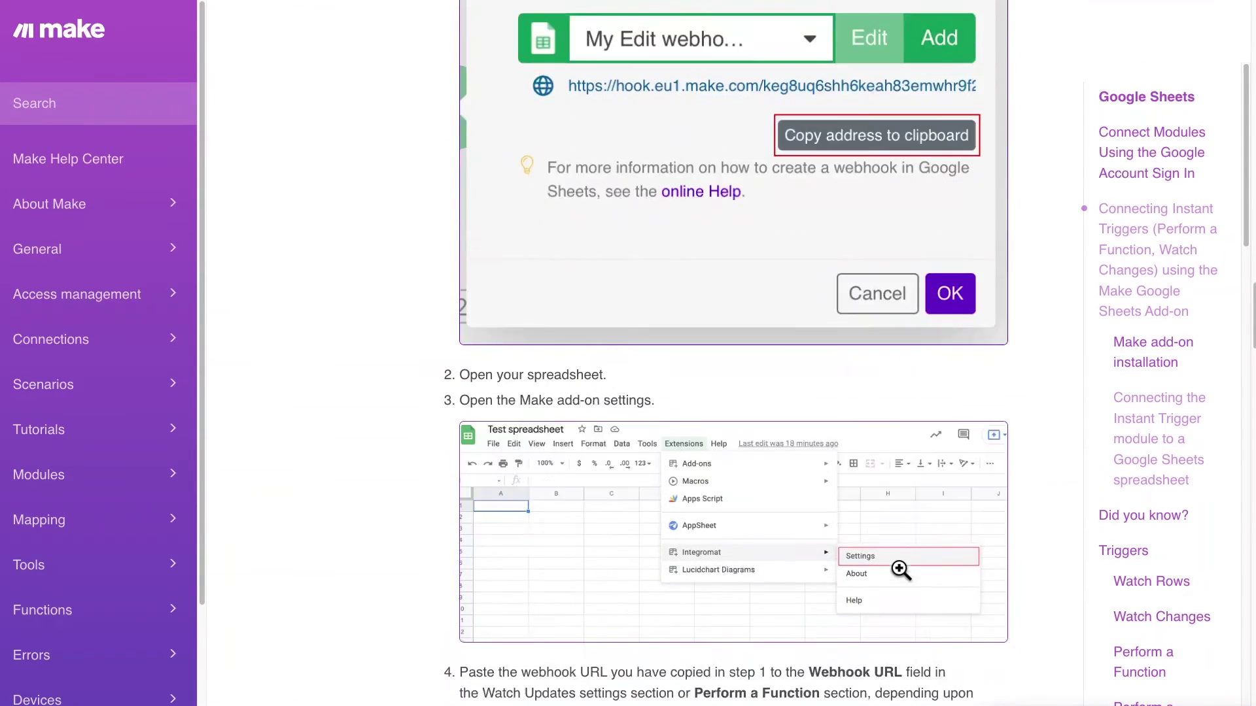
pyautogui.scroll(-14, 901, 569)
pyautogui.scroll(-10, 901, 568)
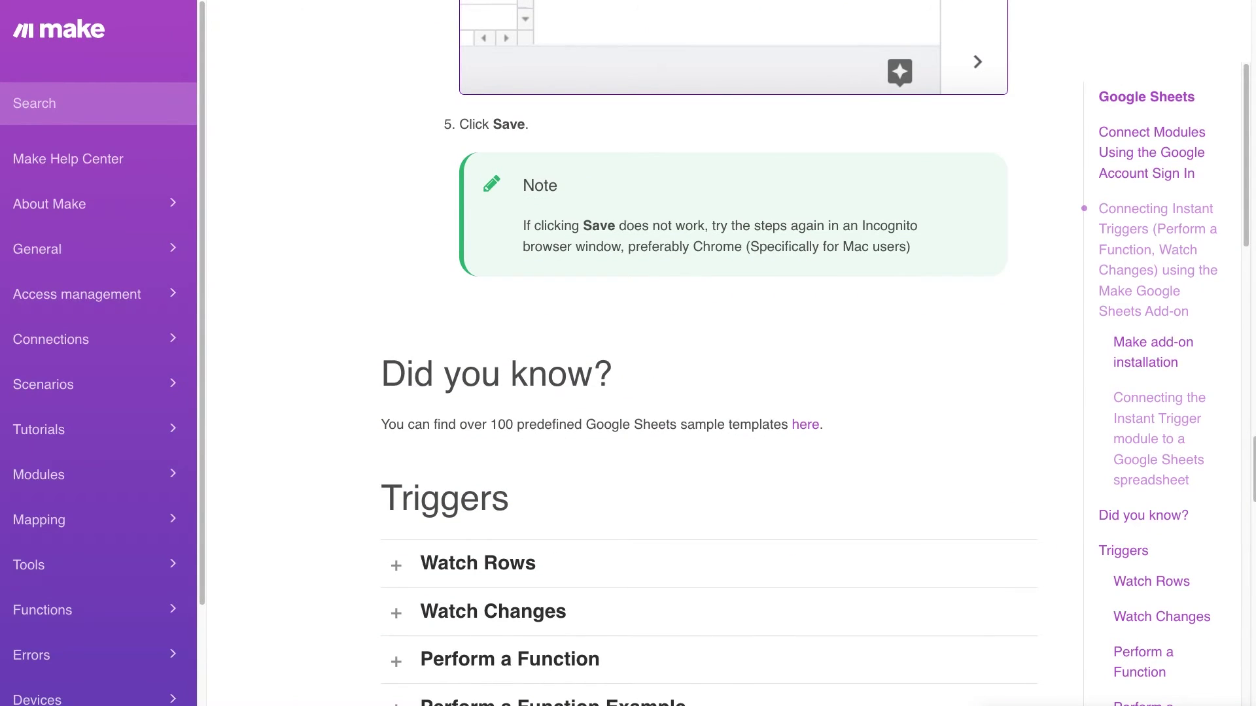
pyautogui.hotkey('ctrl', 'w')
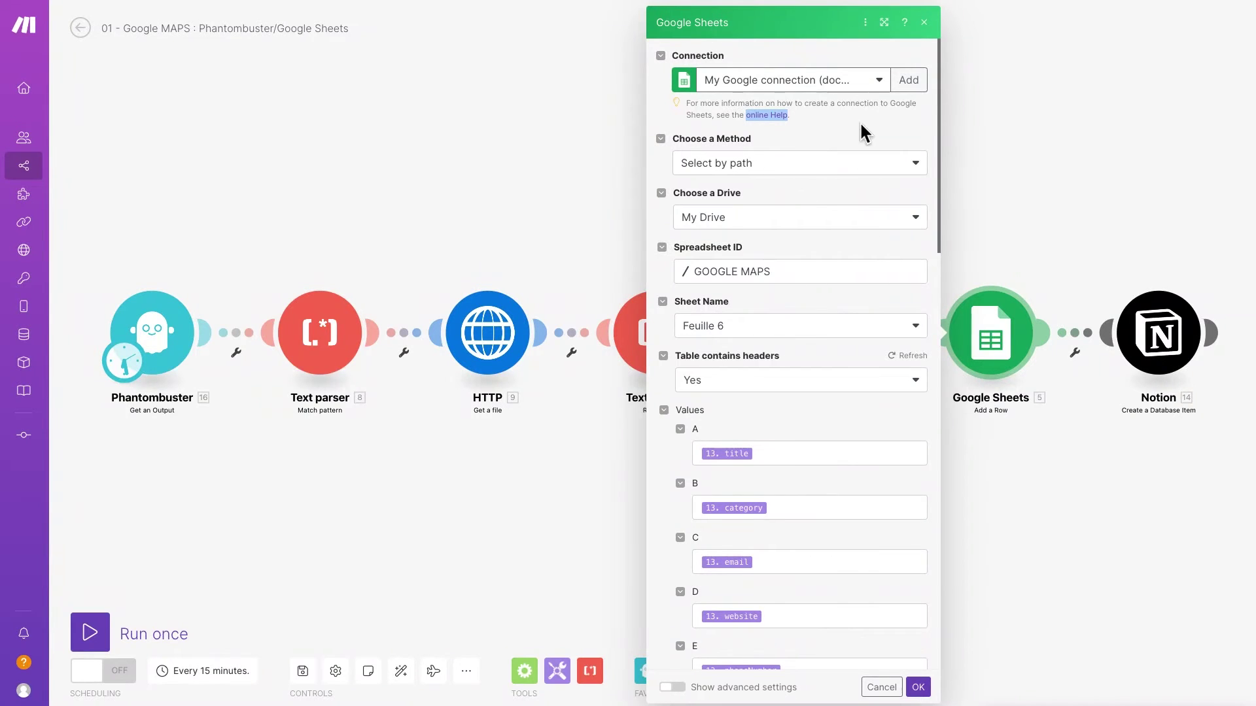
# Review the Google Sheets module's connection and its column mappings to the parsed JSON fields, and close the configuration
pyautogui.click(873, 88)
pyautogui.click(915, 122)
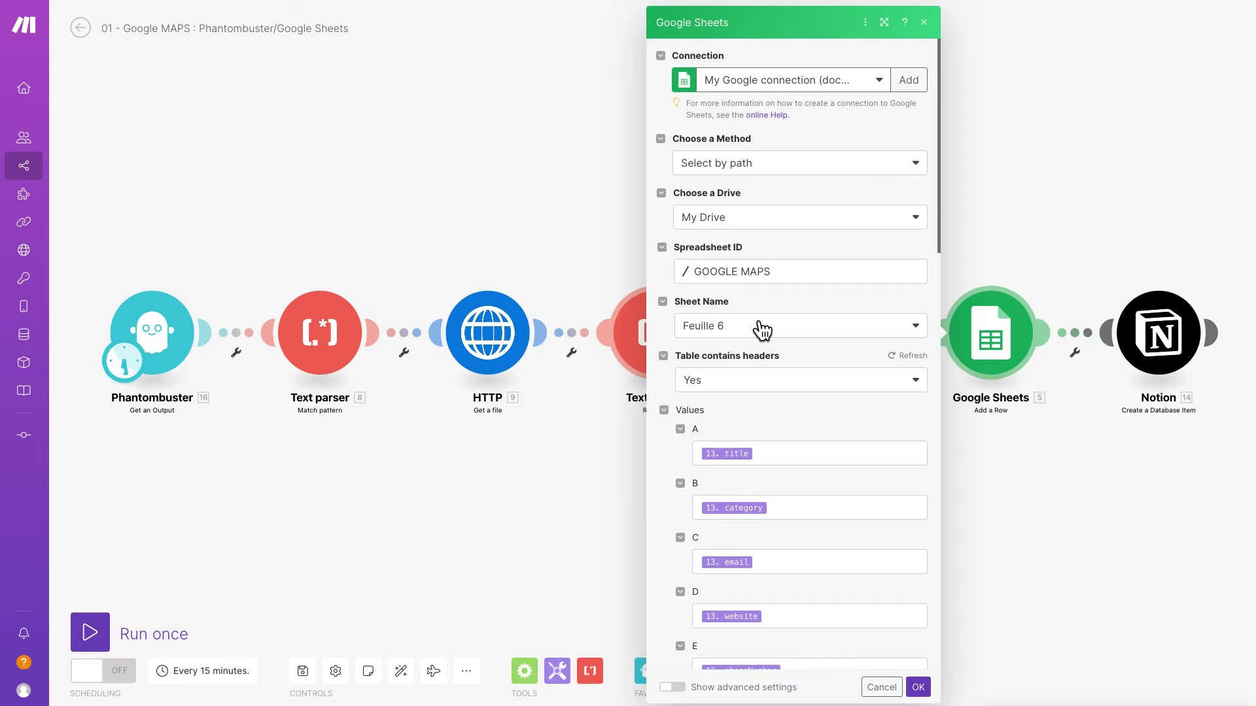
pyautogui.scroll(-4, 763, 329)
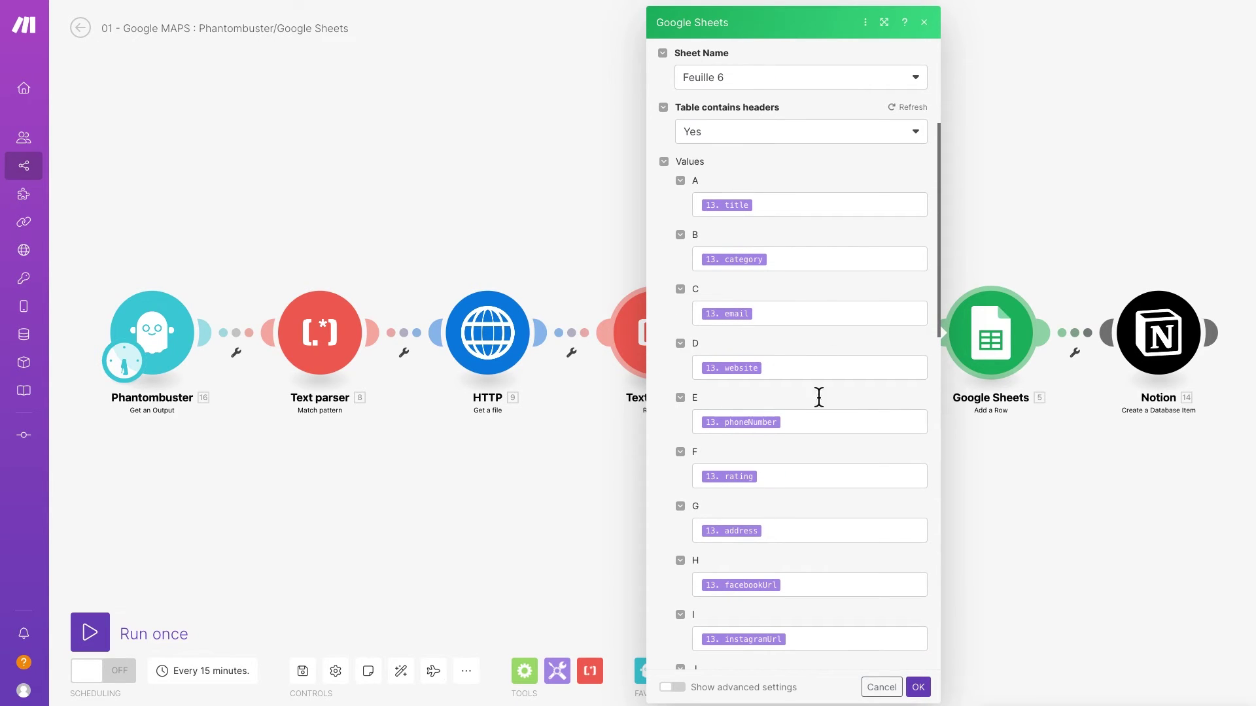
pyautogui.scroll(-1, 784, 260)
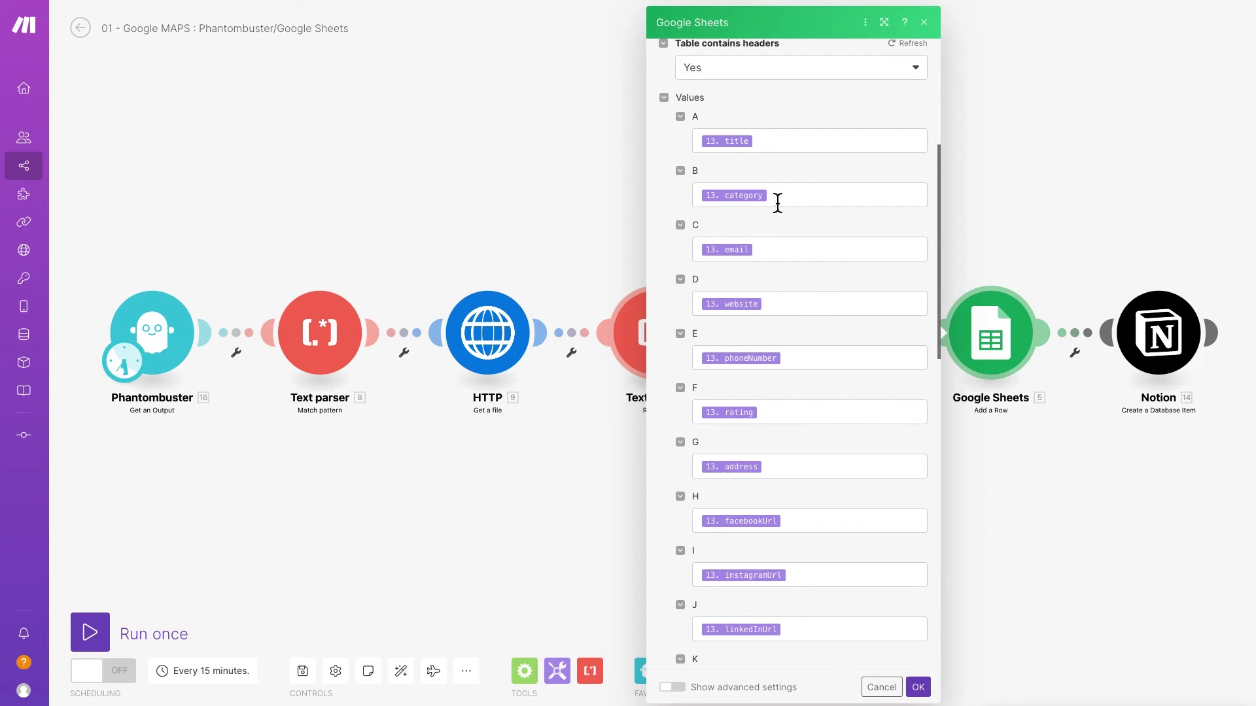
pyautogui.click(808, 145)
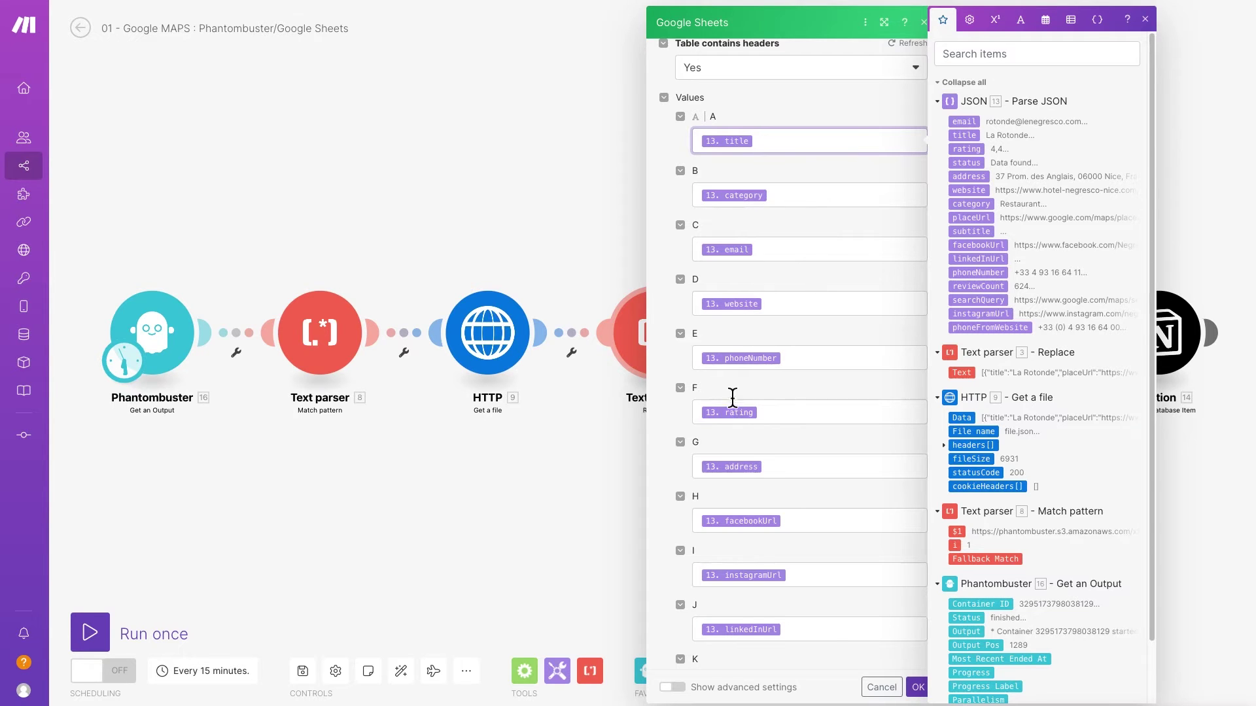
pyautogui.scroll(-10, 727, 402)
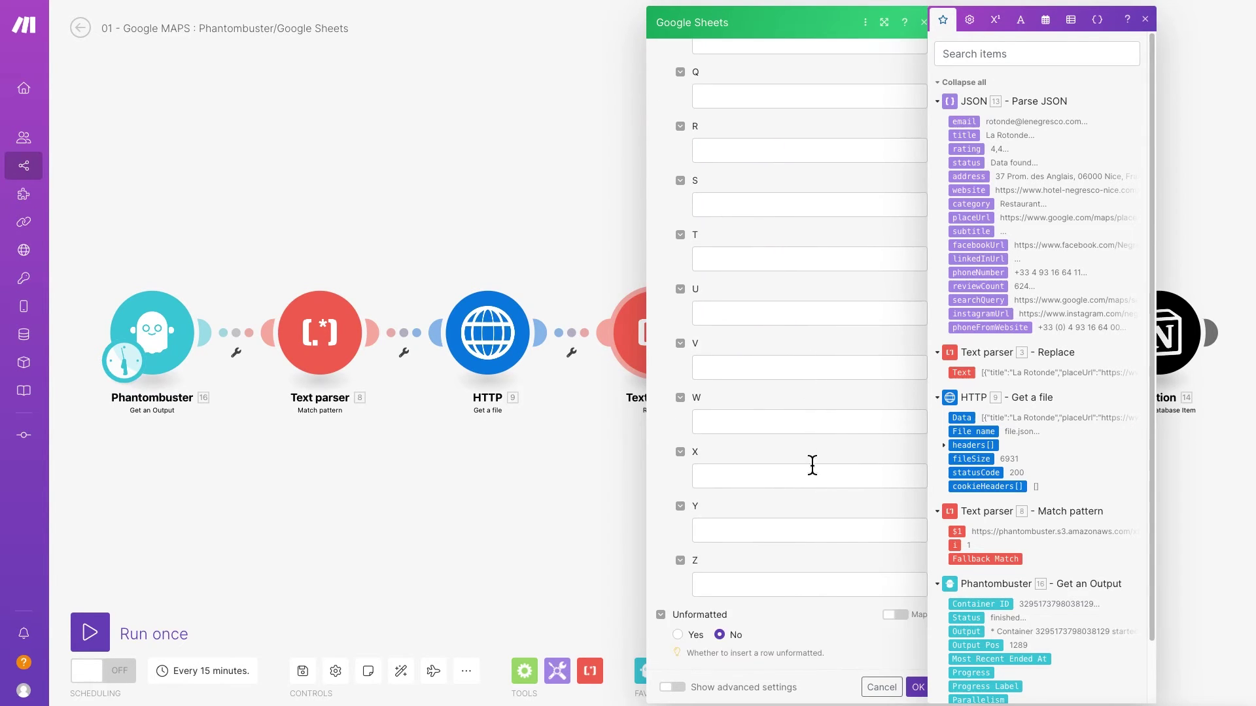
pyautogui.scroll(10, 810, 462)
pyautogui.click(587, 248)
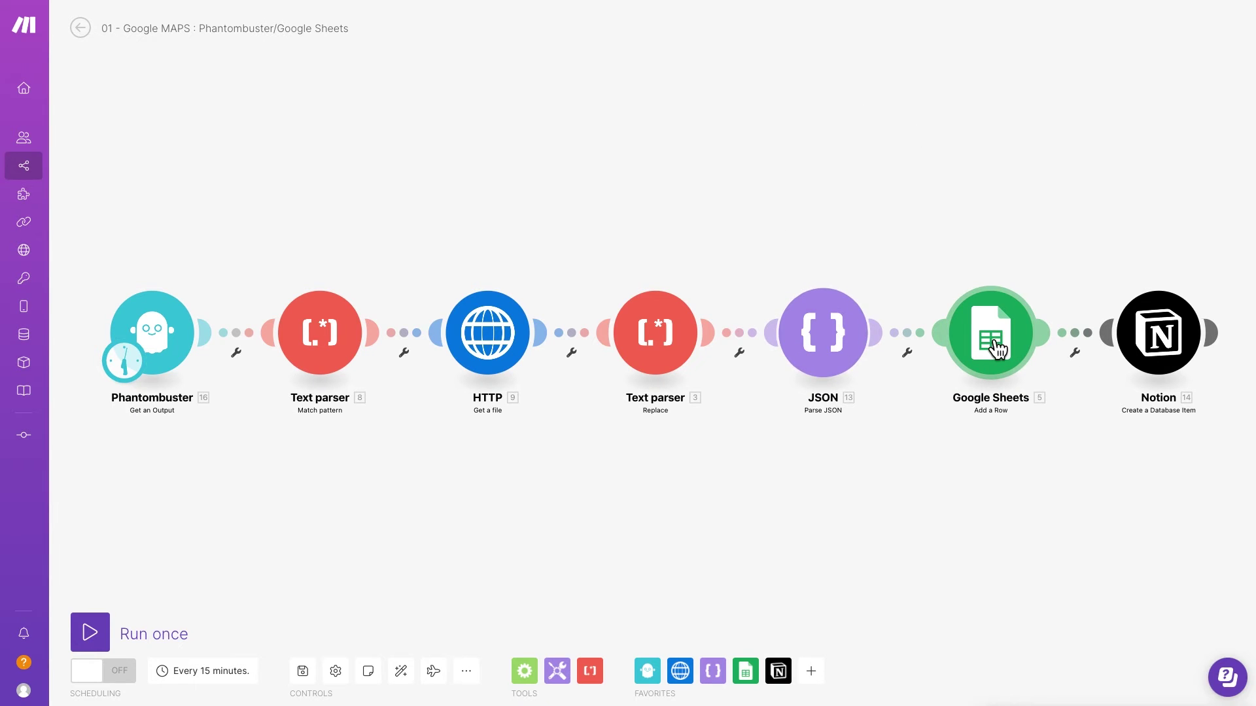
# Open the Notion Create a Database Item module, review its database and field mappings, and cancel out of it
pyautogui.click(1161, 346)
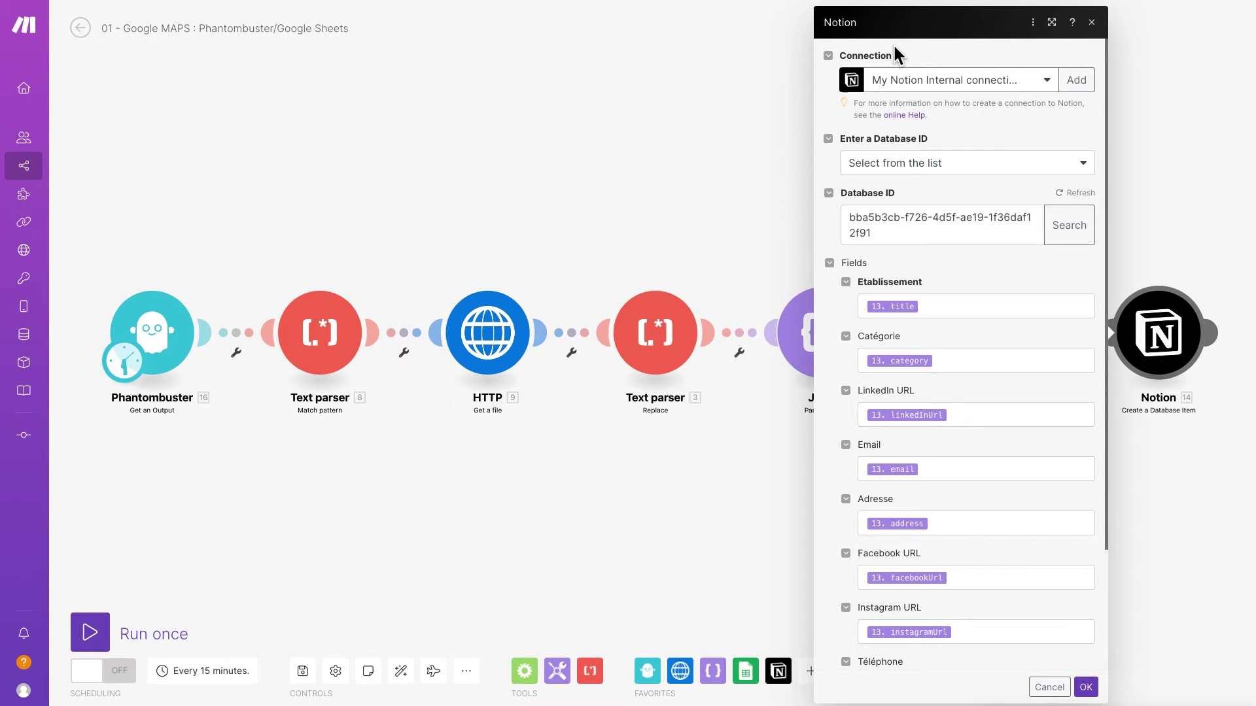
pyautogui.scroll(-3, 916, 392)
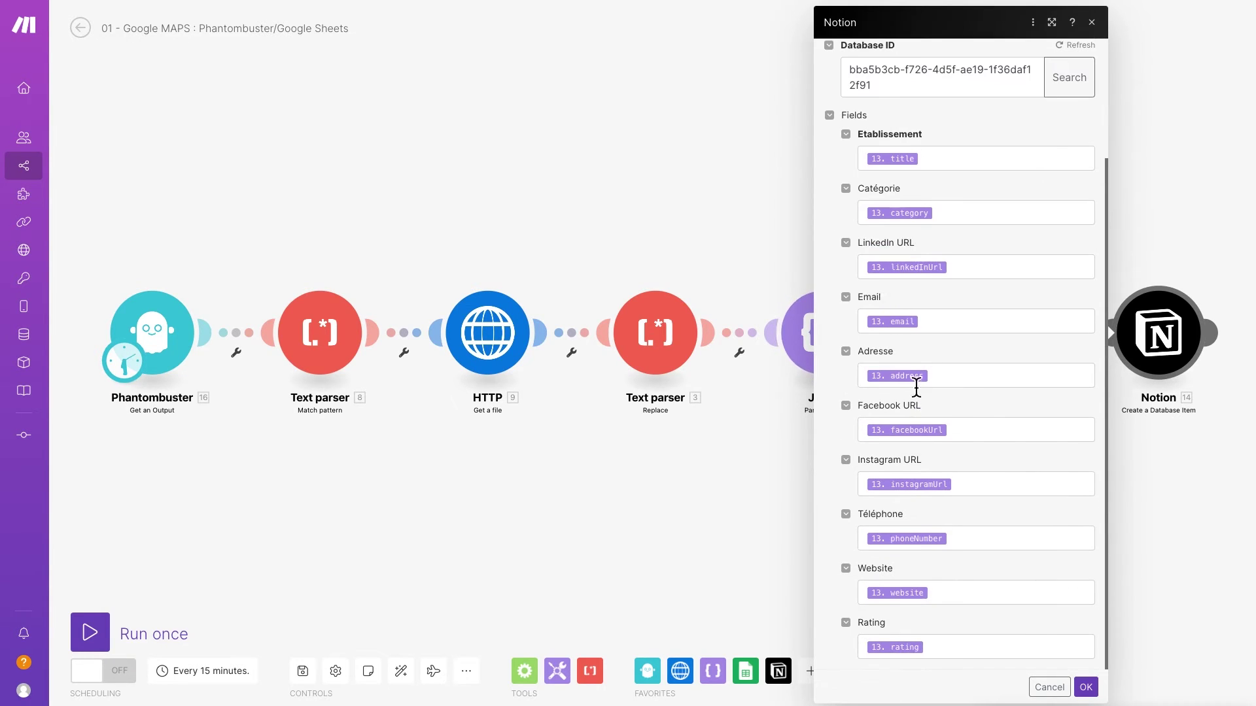
pyautogui.scroll(3, 968, 150)
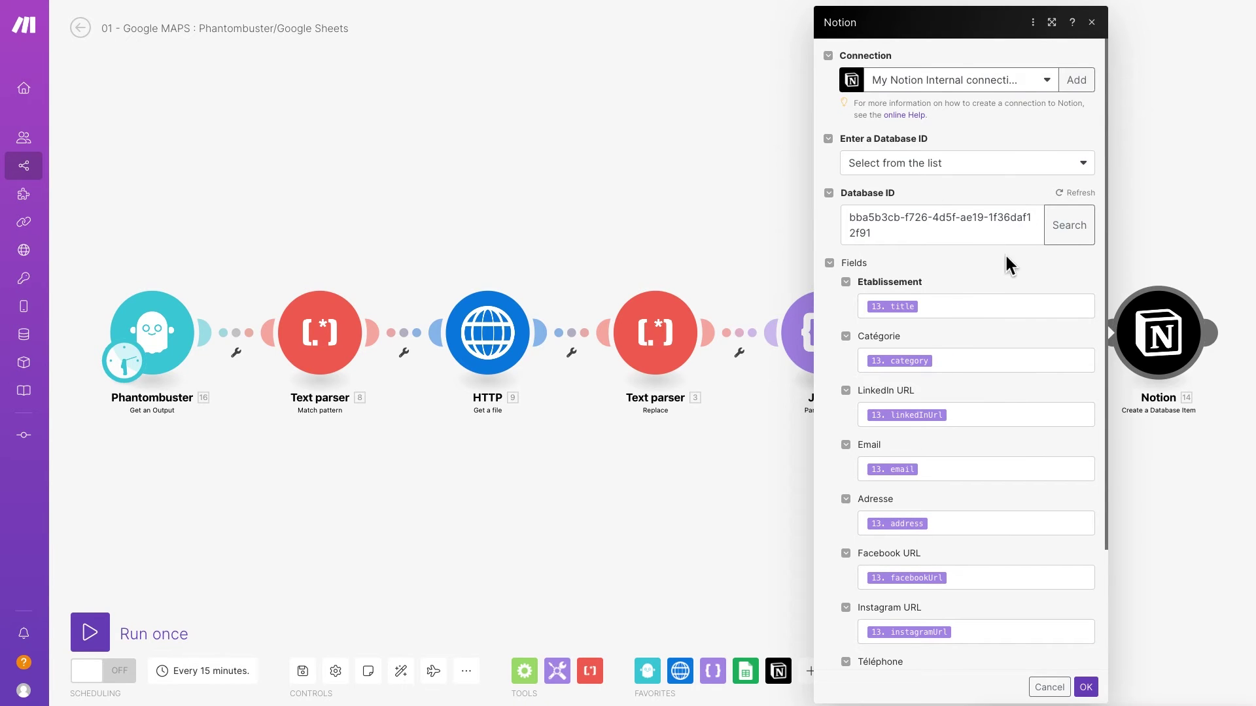
pyautogui.scroll(-4, 942, 314)
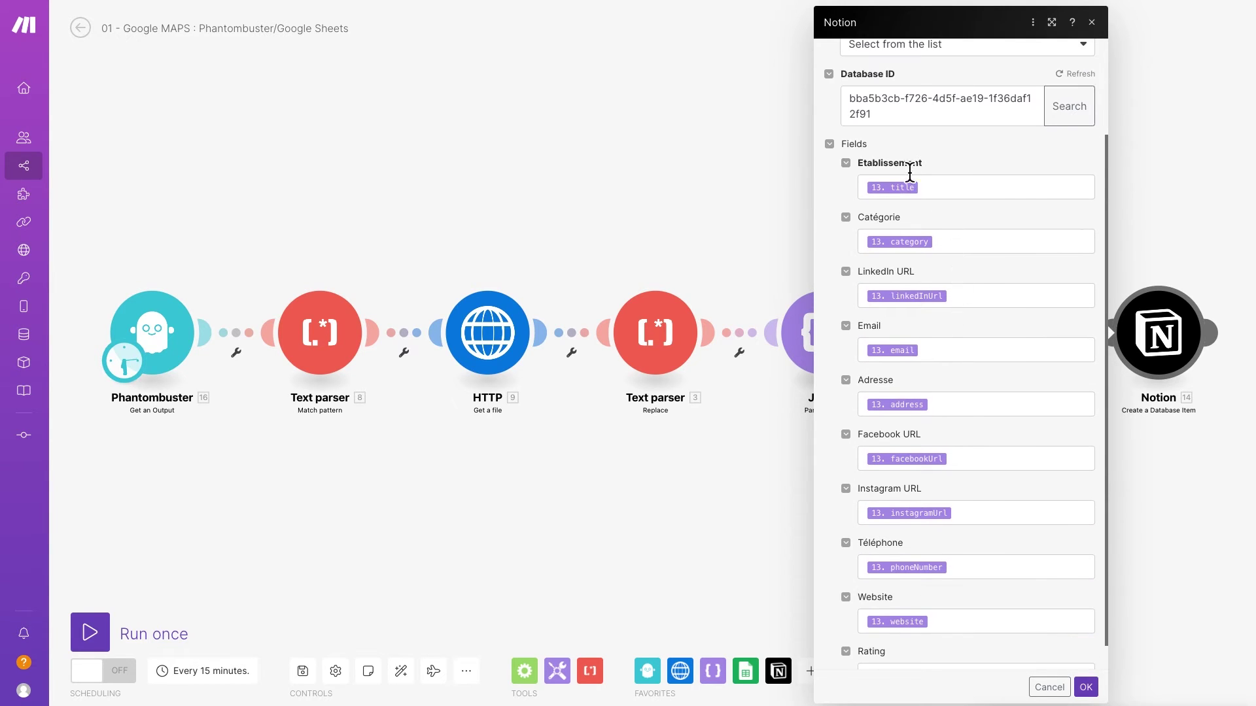
pyautogui.scroll(-1, 922, 229)
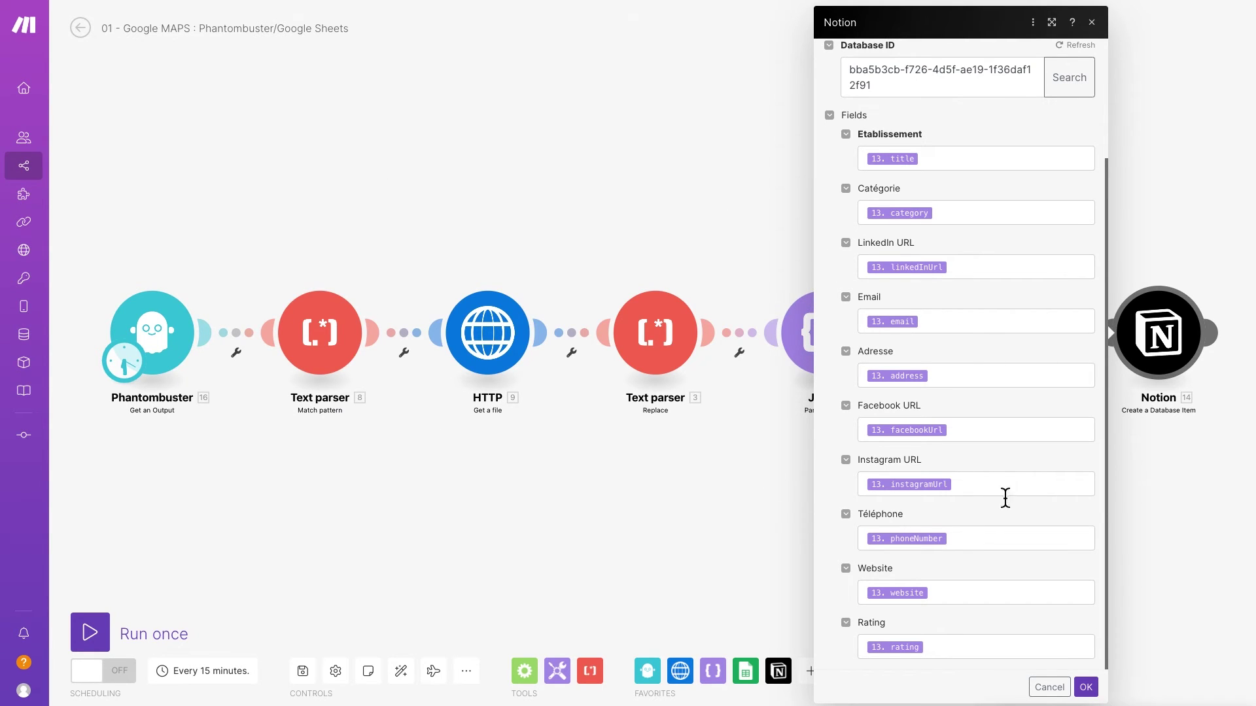
pyautogui.click(1047, 685)
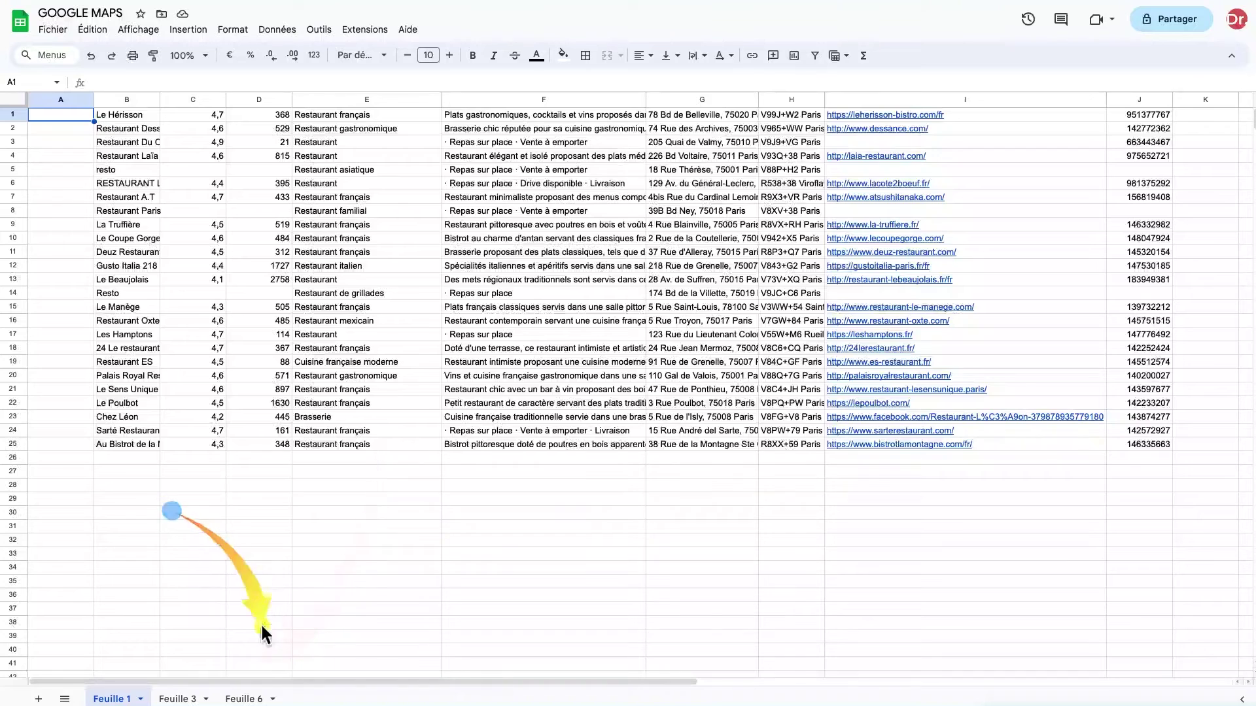
# View the Feuille 3 sheet of the GOOGLE MAPS spreadsheet in Google Sheets
pyautogui.click(183, 699)
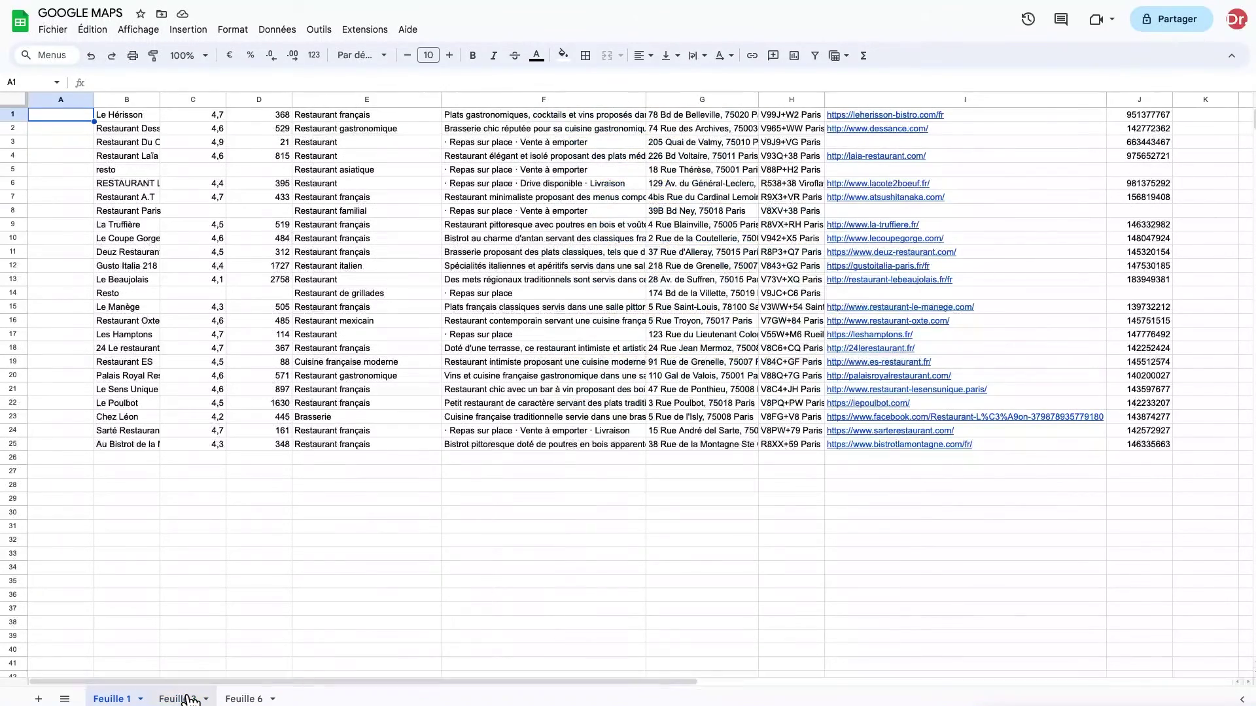
pyautogui.click(186, 699)
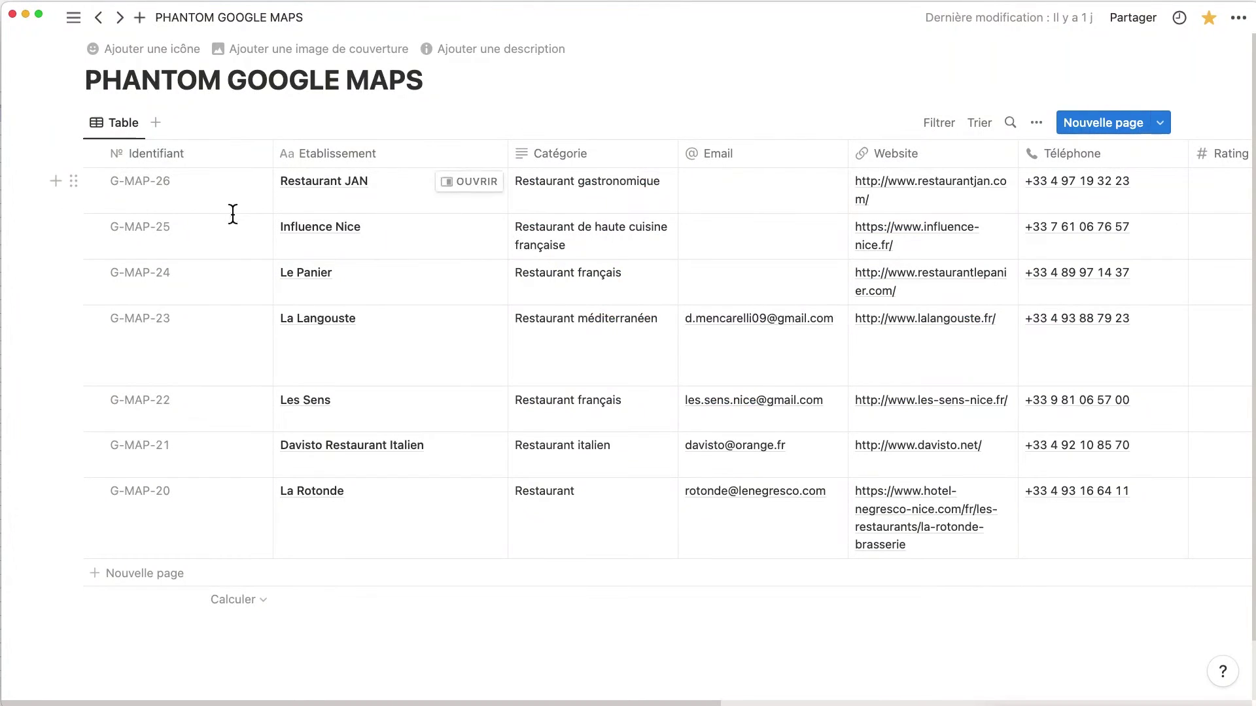
# Look through the PHANTOM GOOGLE MAPS database columns in Notion, and copy the page's published web link
pyautogui.hscroll(15, 291, 252)
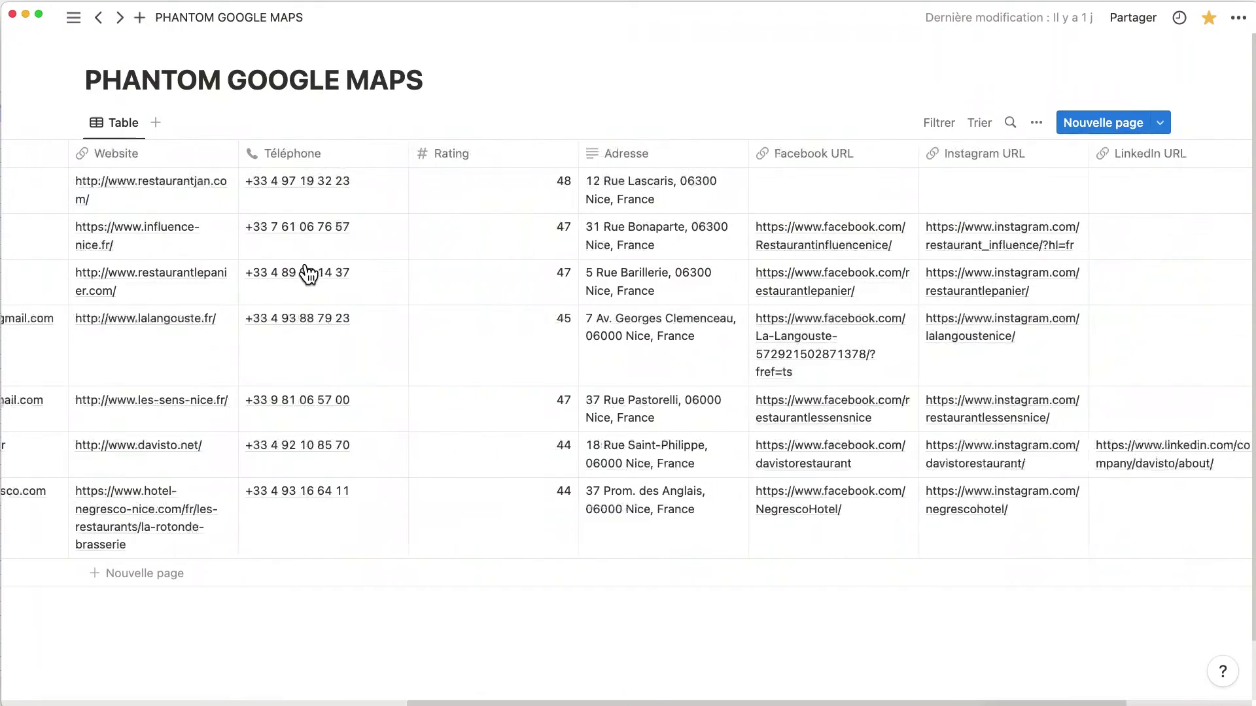
pyautogui.hscroll(3, 308, 274)
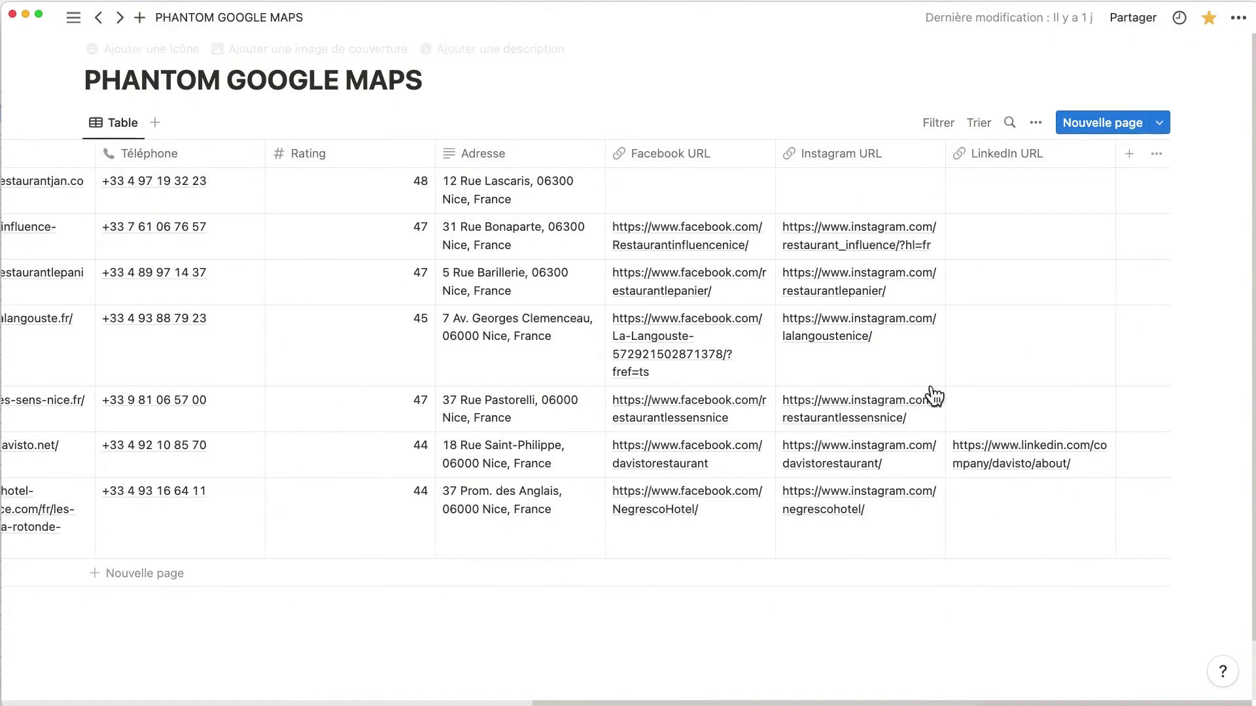
pyautogui.click(1132, 26)
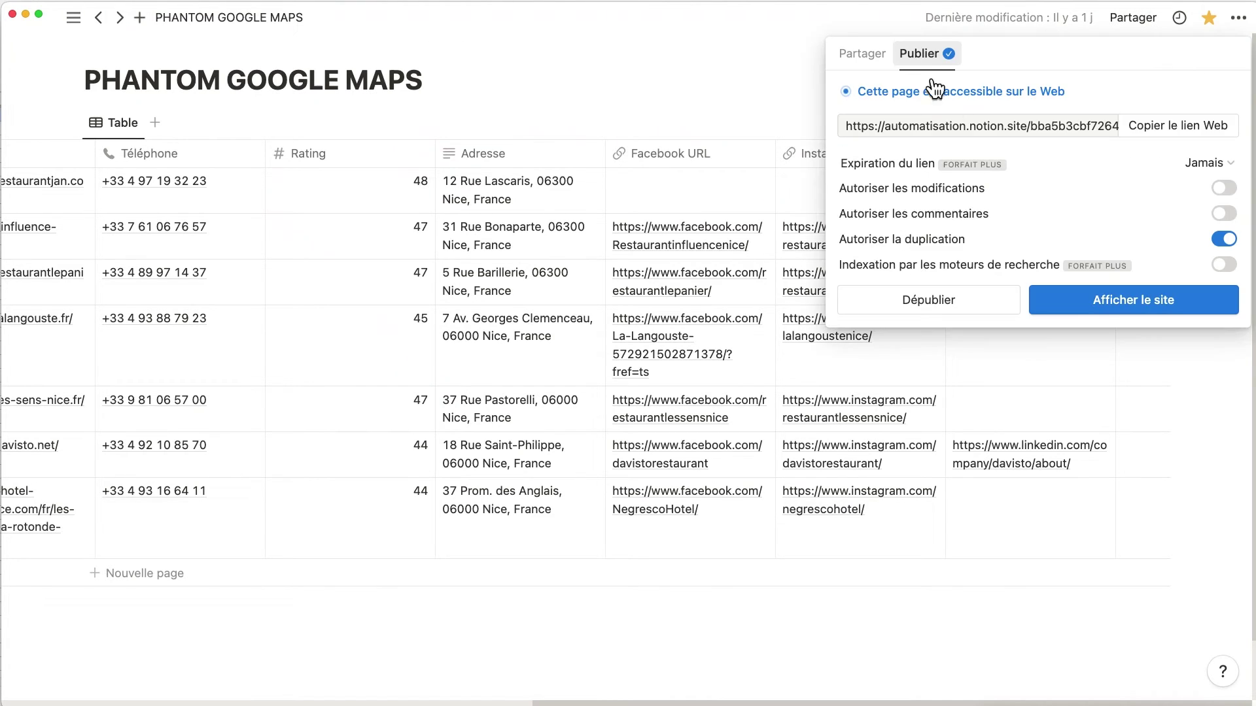
pyautogui.click(1208, 294)
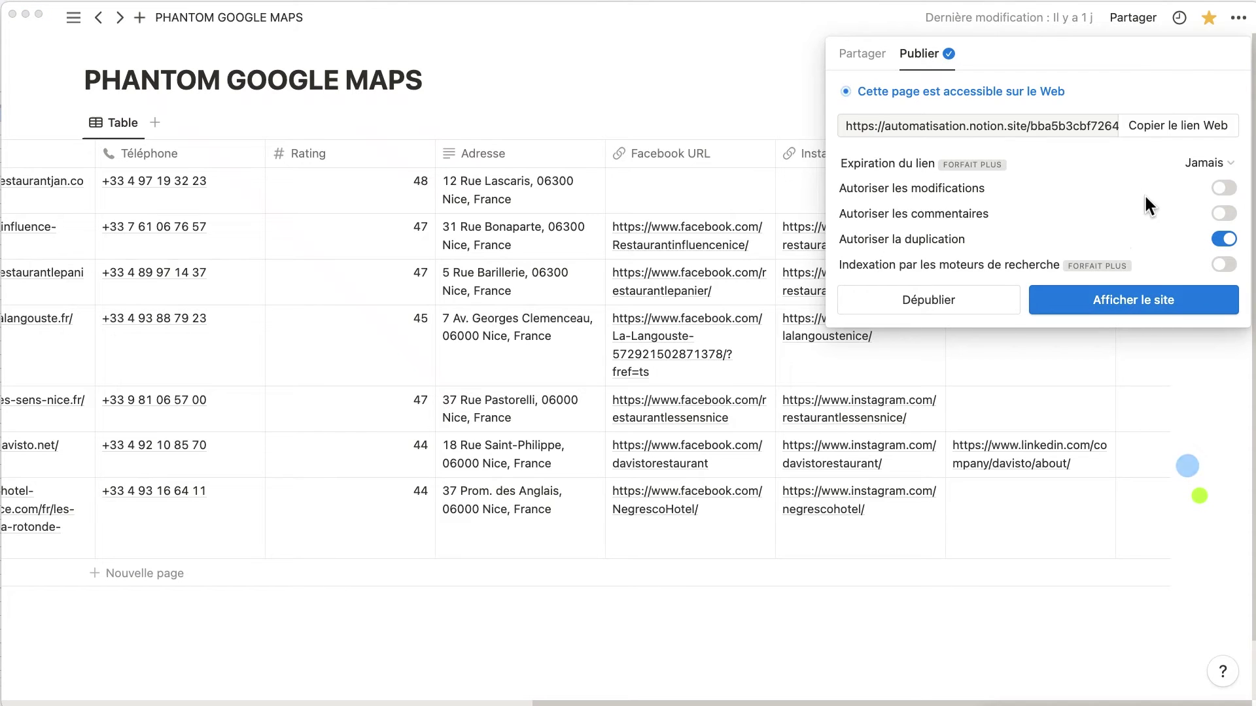
pyautogui.click(1160, 128)
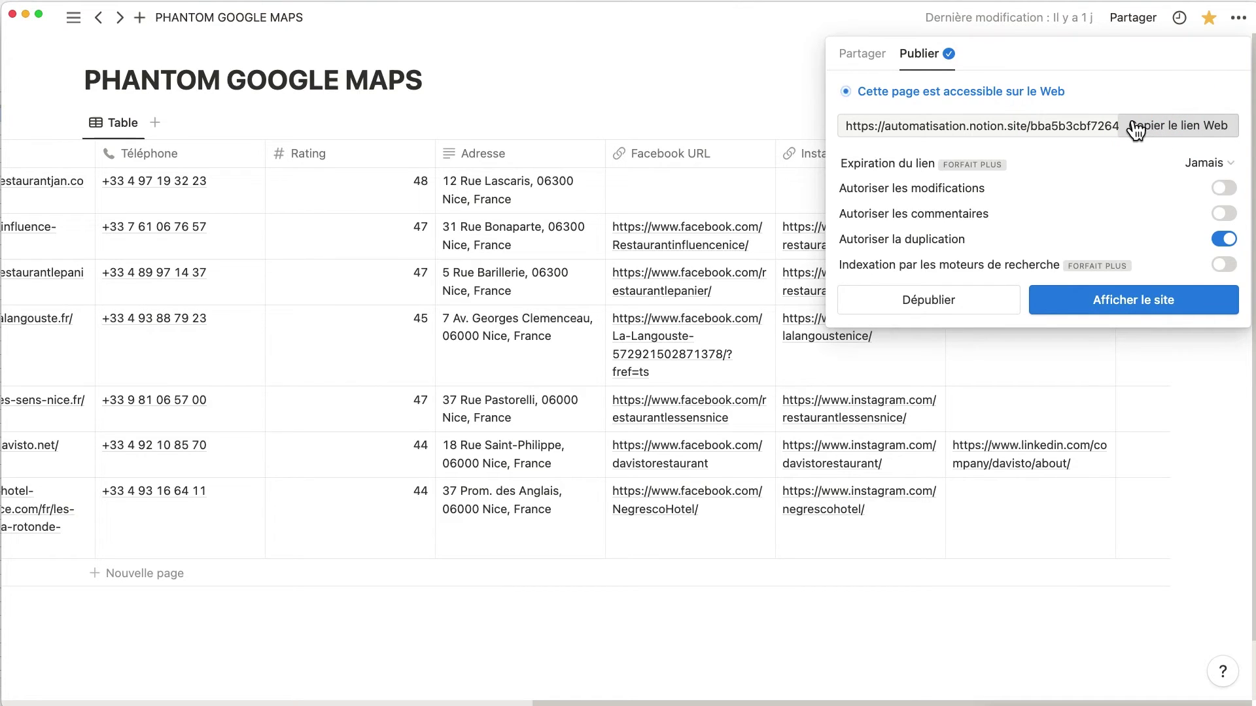
pyautogui.click(1145, 123)
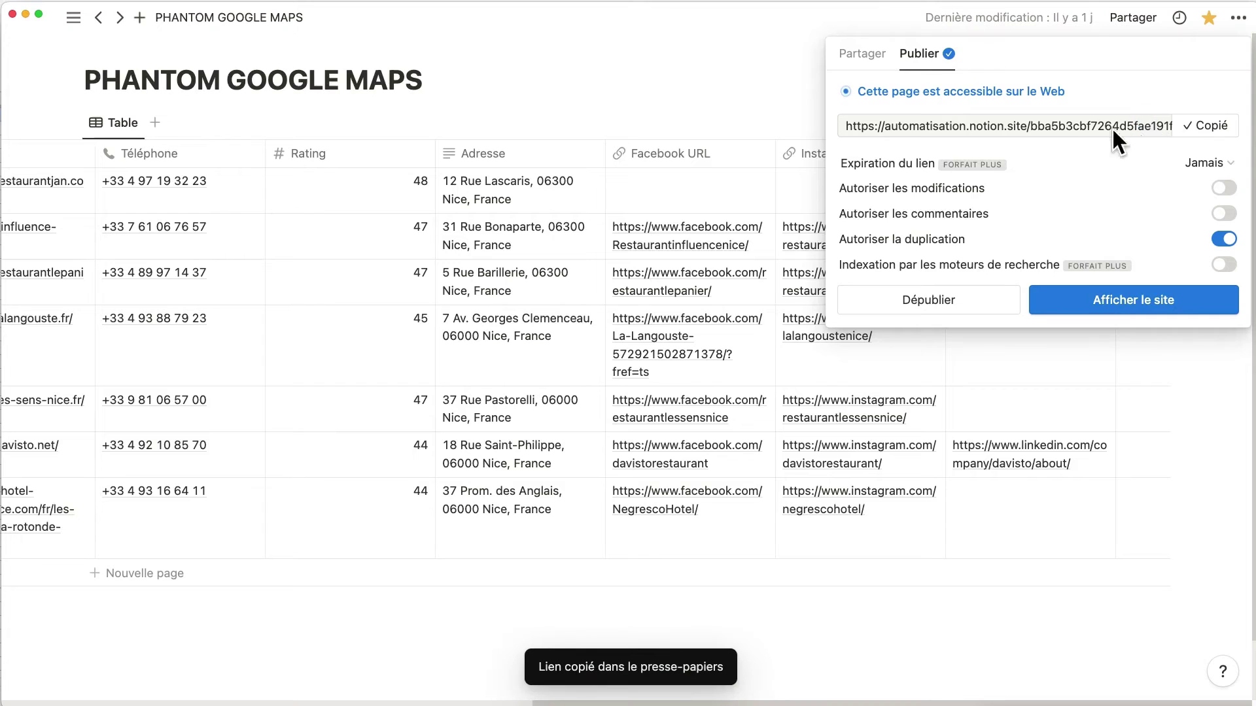
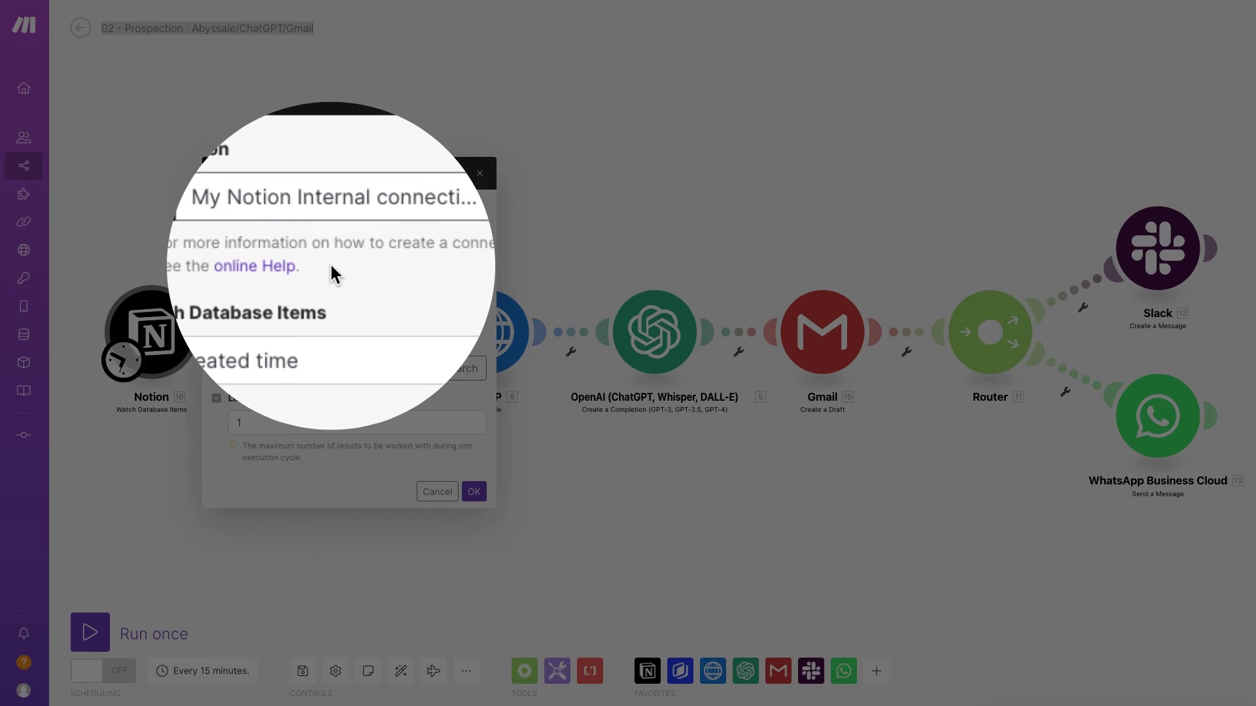
# Review the Notion Watch Database Items module's connection, database search and limit against the source Notion page, and close the configuration in Make
pyautogui.click(330, 264)
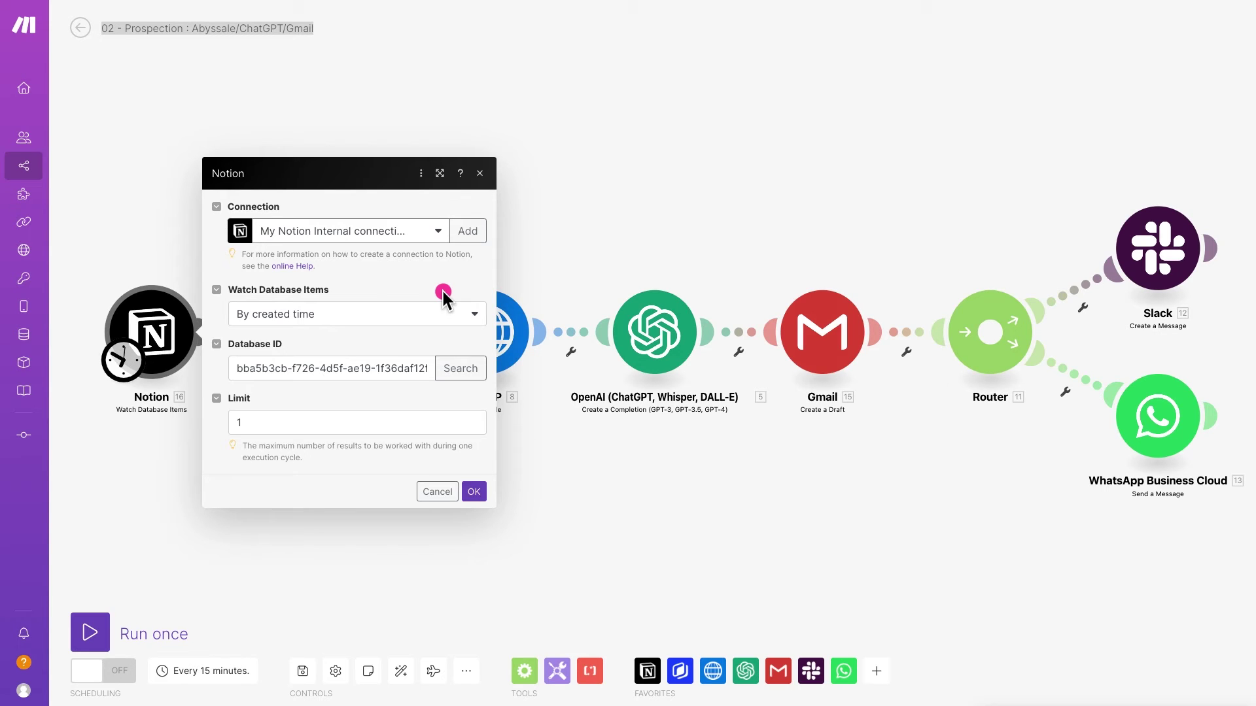
pyautogui.click(475, 369)
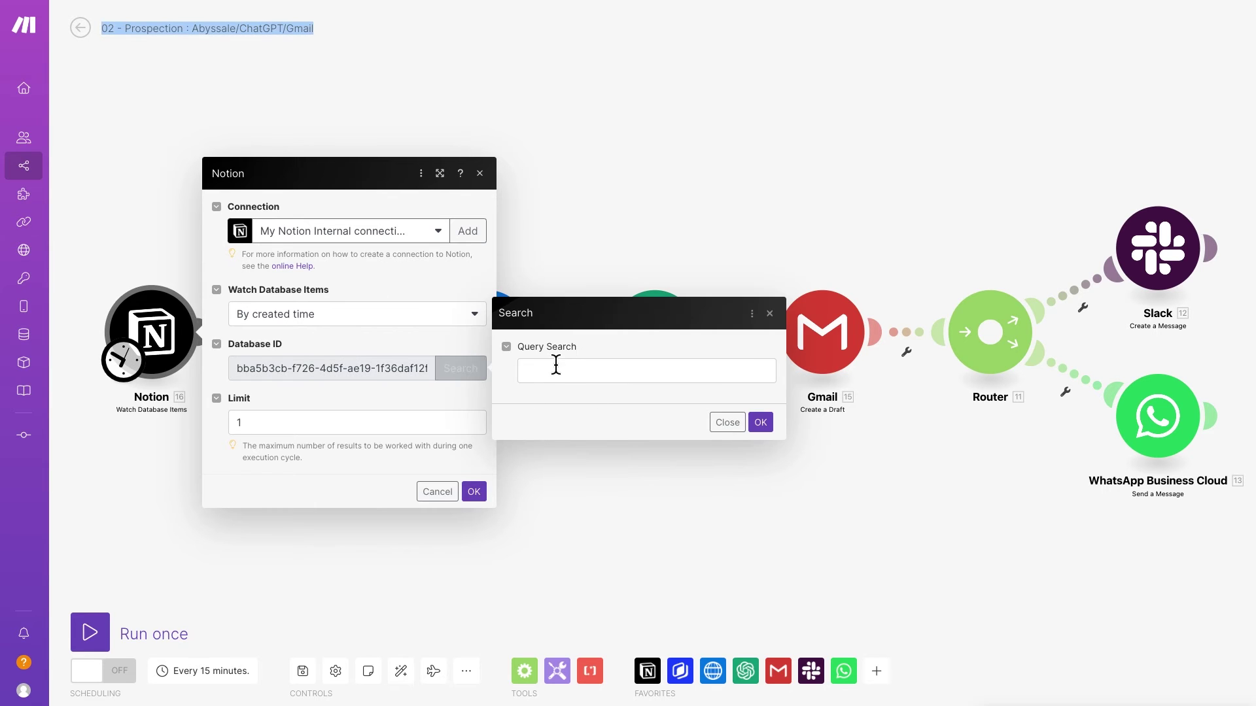
pyautogui.click(769, 314)
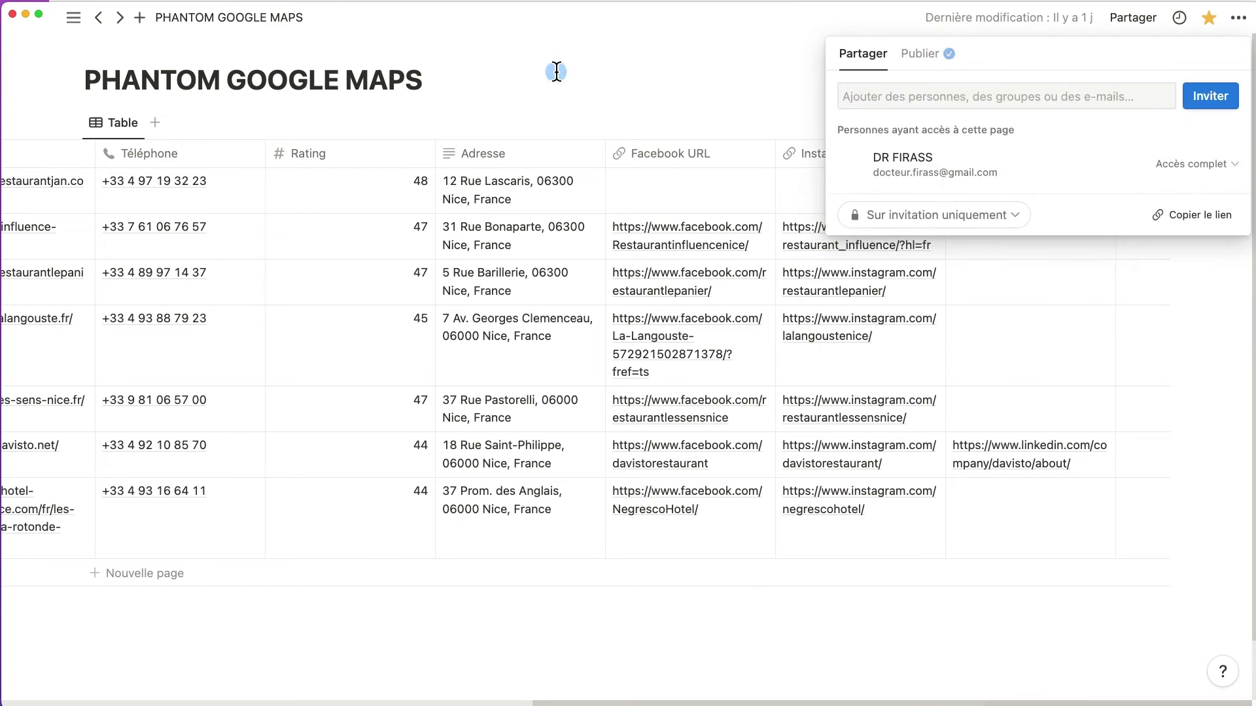
pyautogui.click(556, 71)
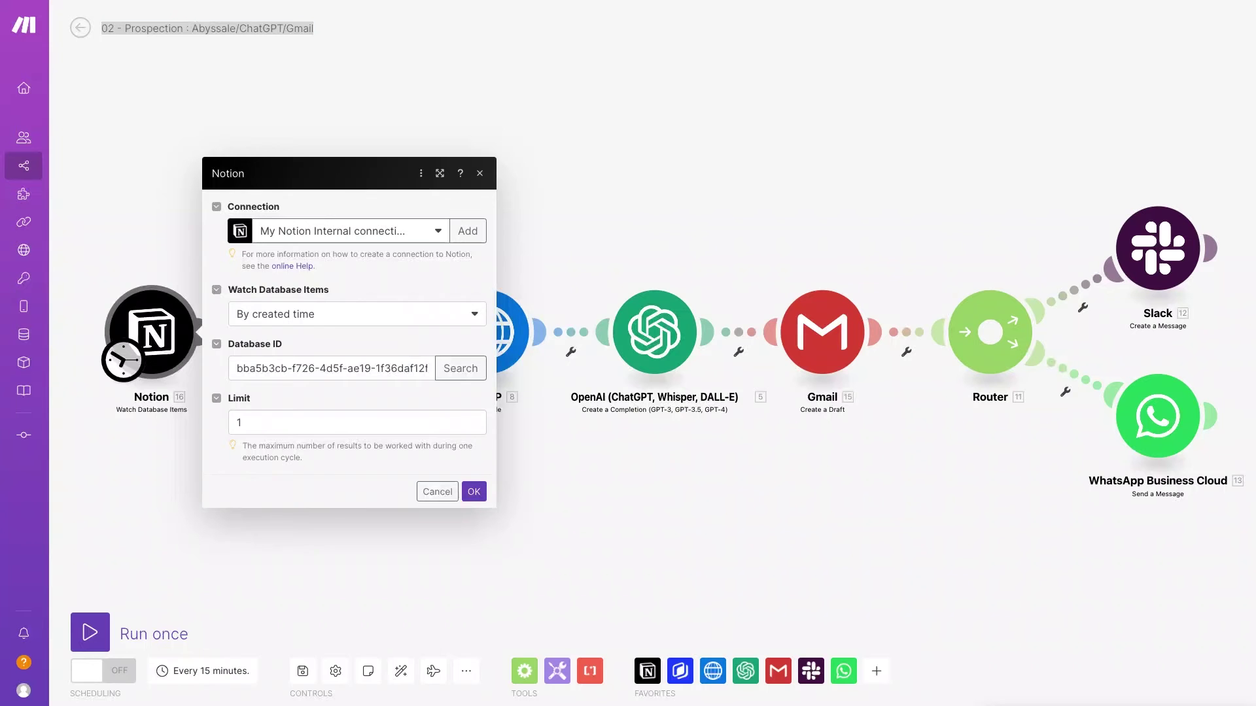
pyautogui.click(262, 424)
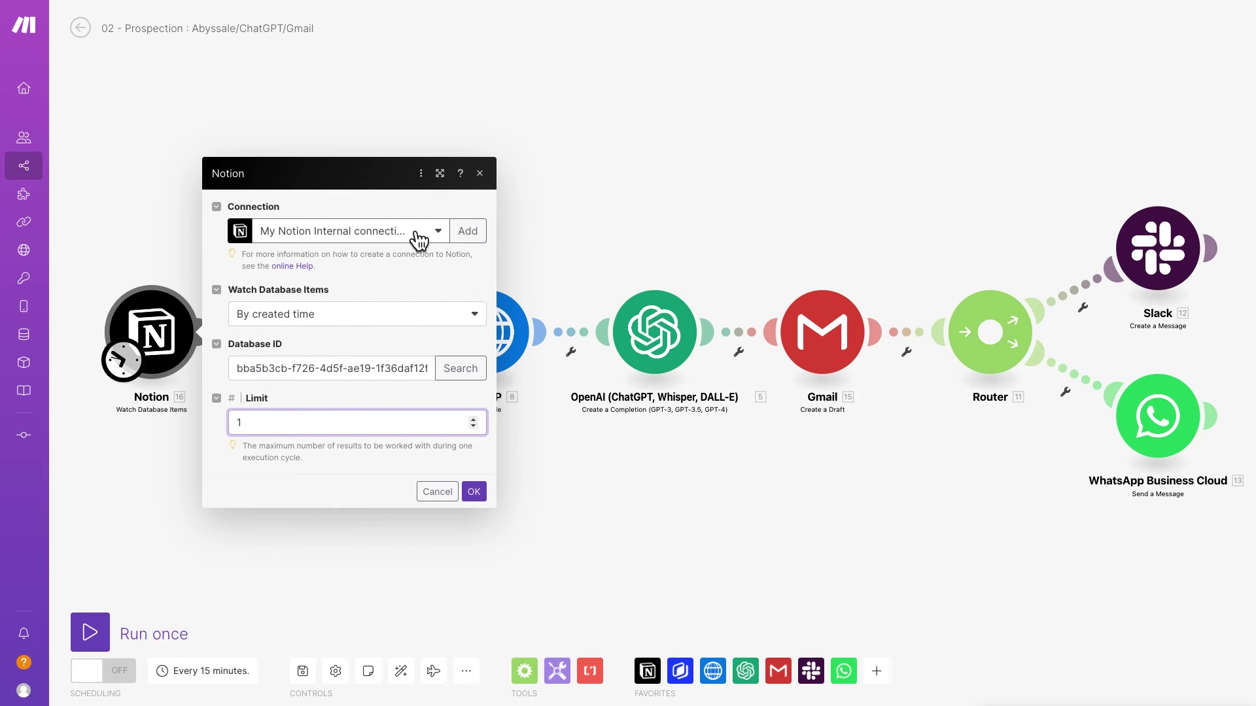
pyautogui.click(482, 138)
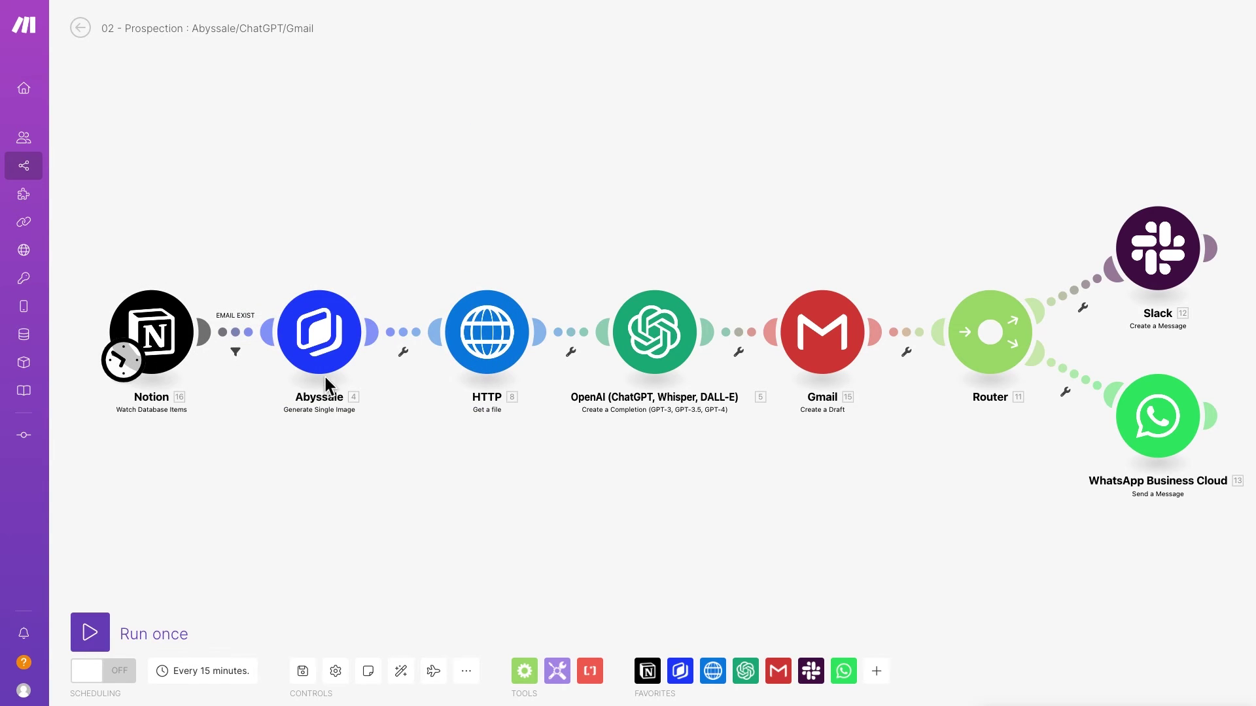
# Review the Abyssale Generate Single Image module's template, format and element mappings down to the rating score, and close the configuration
pyautogui.click(315, 341)
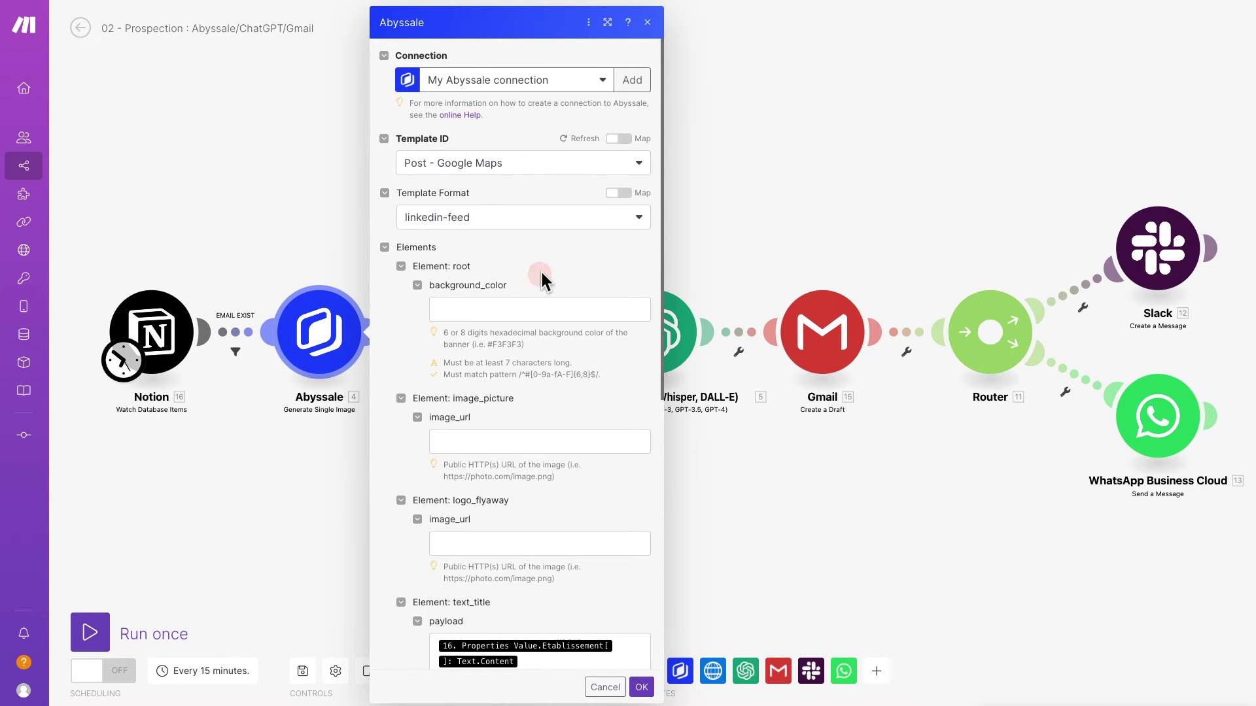
pyautogui.scroll(-4, 540, 280)
pyautogui.scroll(-4, 541, 280)
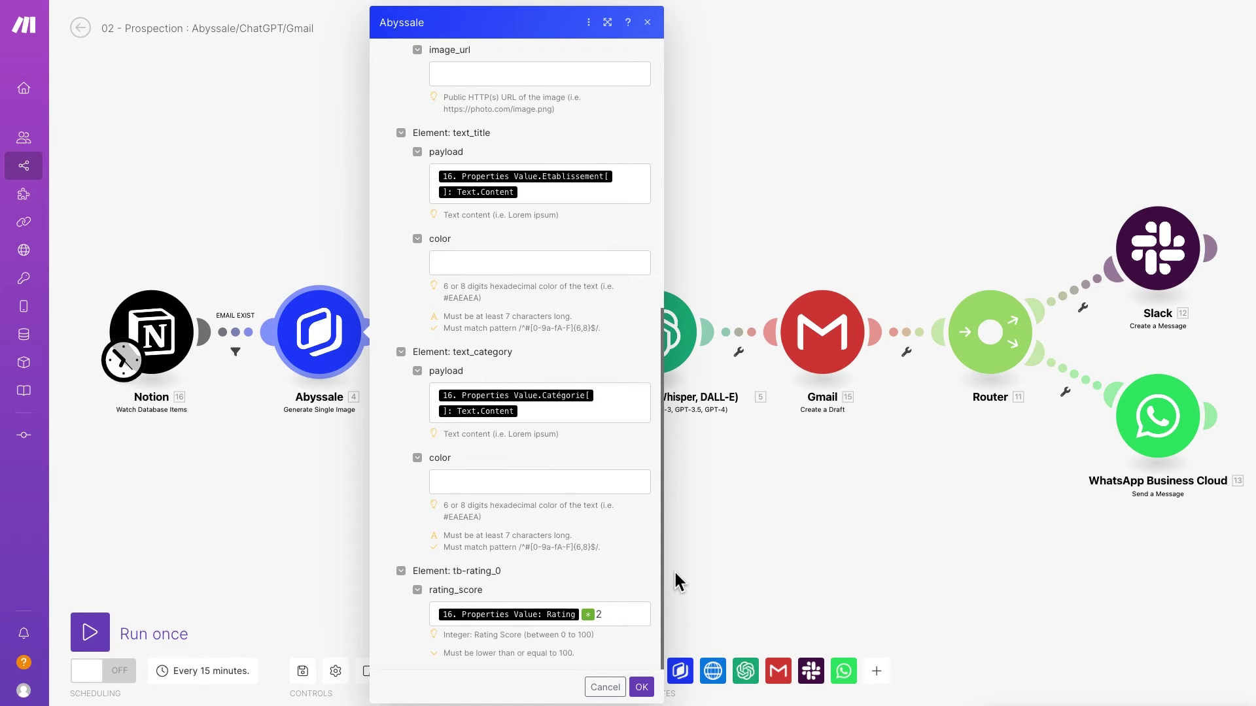
pyautogui.click(648, 22)
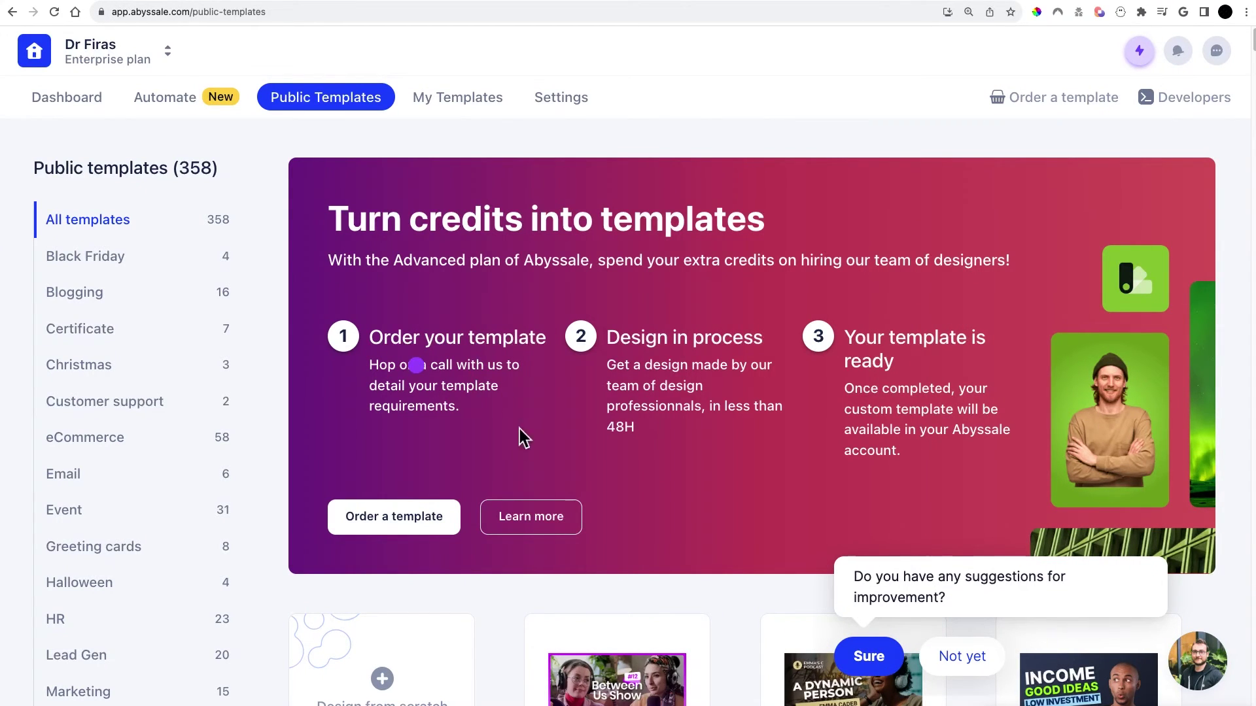
# Browse the categories and designs of the public templates library in Abyssale
pyautogui.click(81, 85)
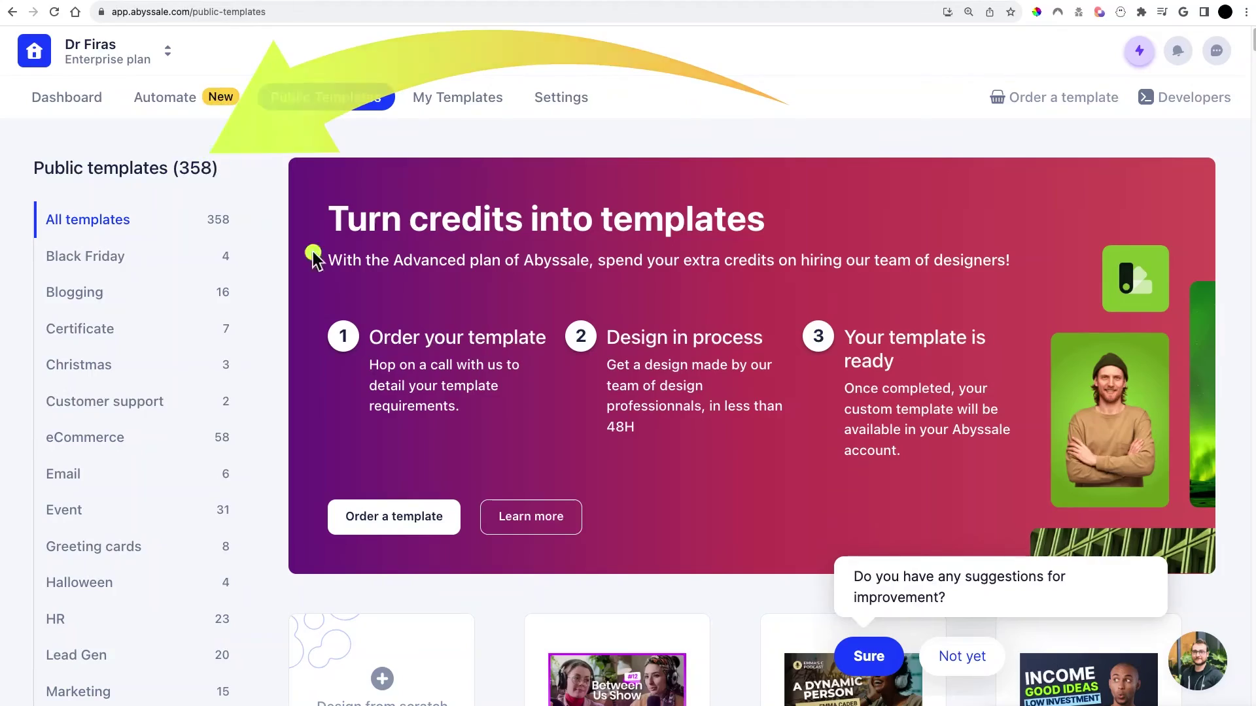
pyautogui.scroll(-20, 171, 409)
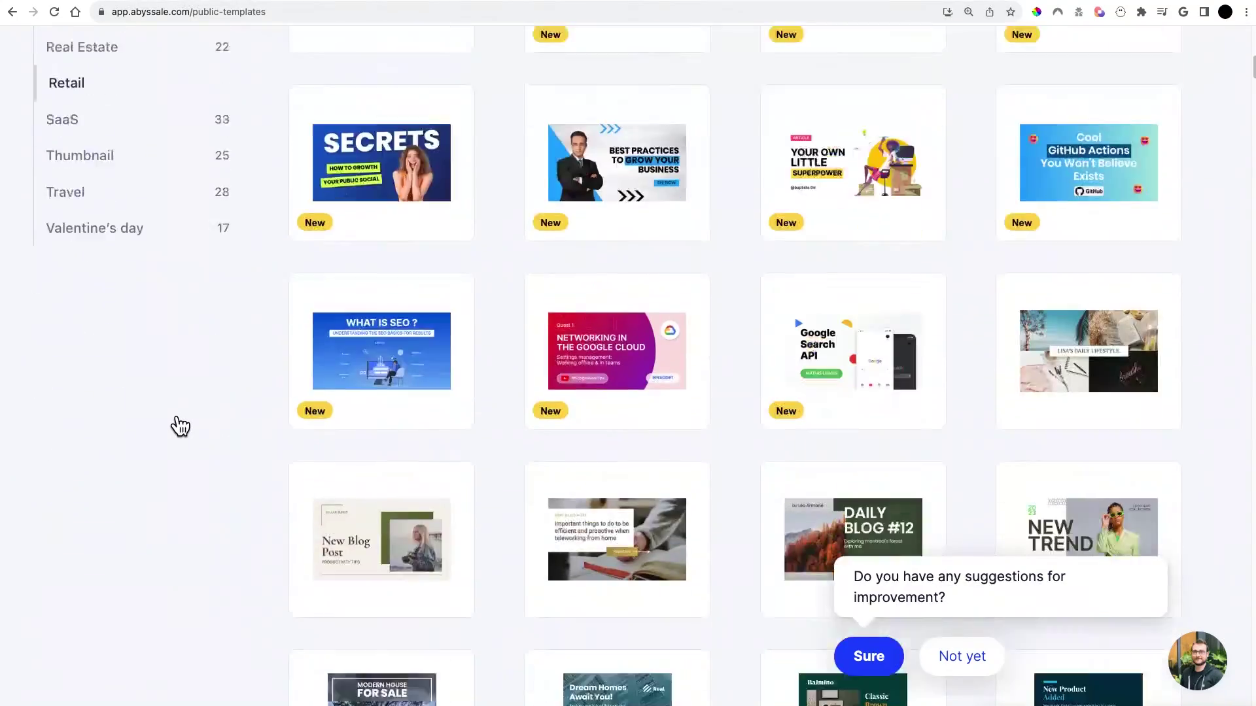
pyautogui.scroll(20, 199, 308)
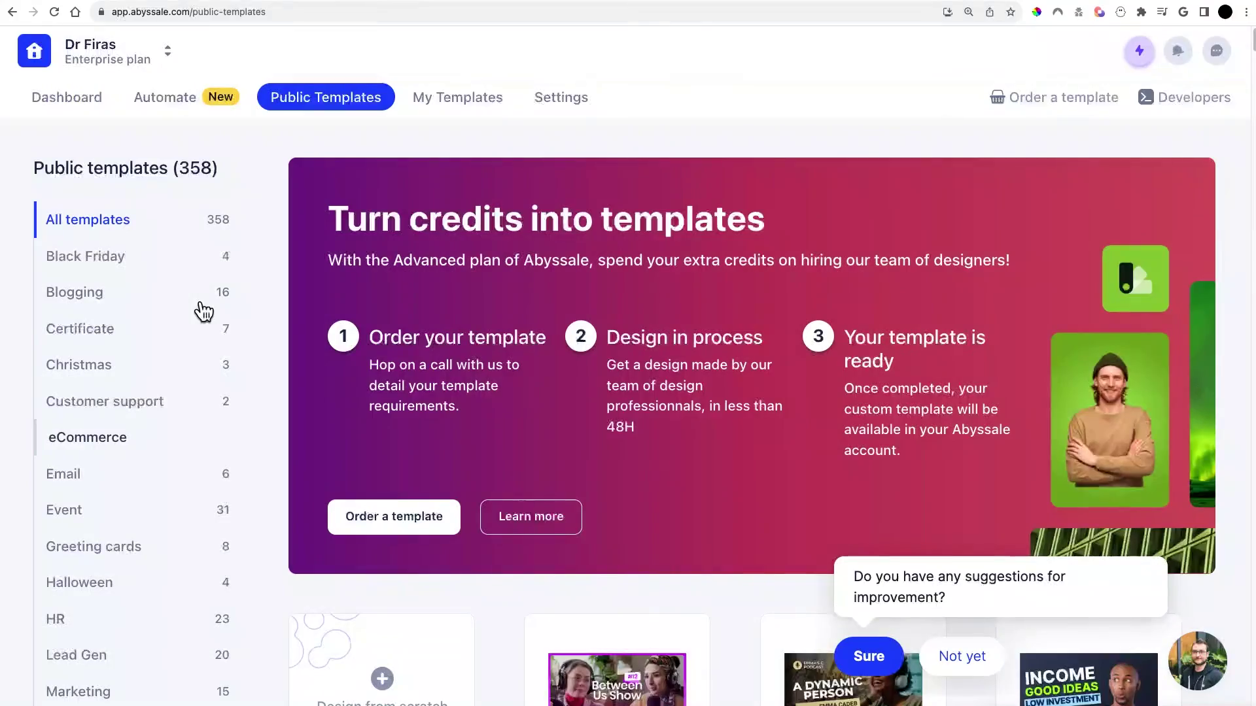
# Find the Post - Google Maps template among the account's own templates and open it in the template editor
pyautogui.click(484, 97)
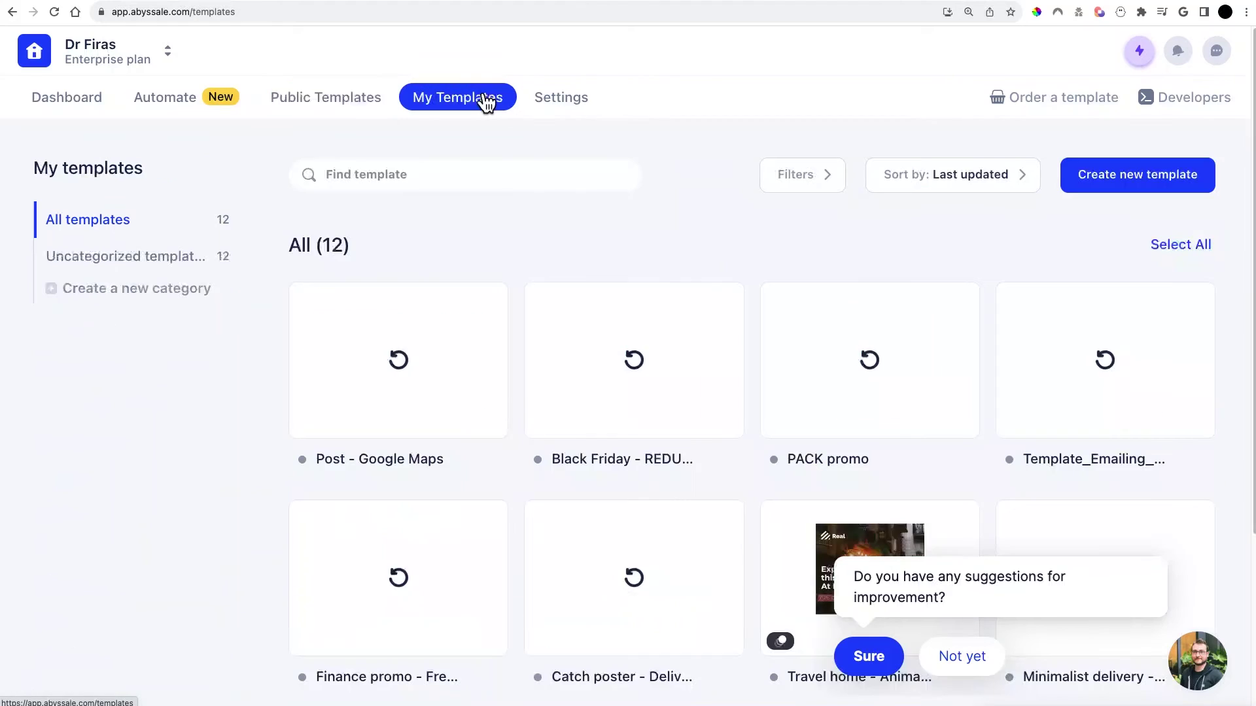
pyautogui.click(443, 377)
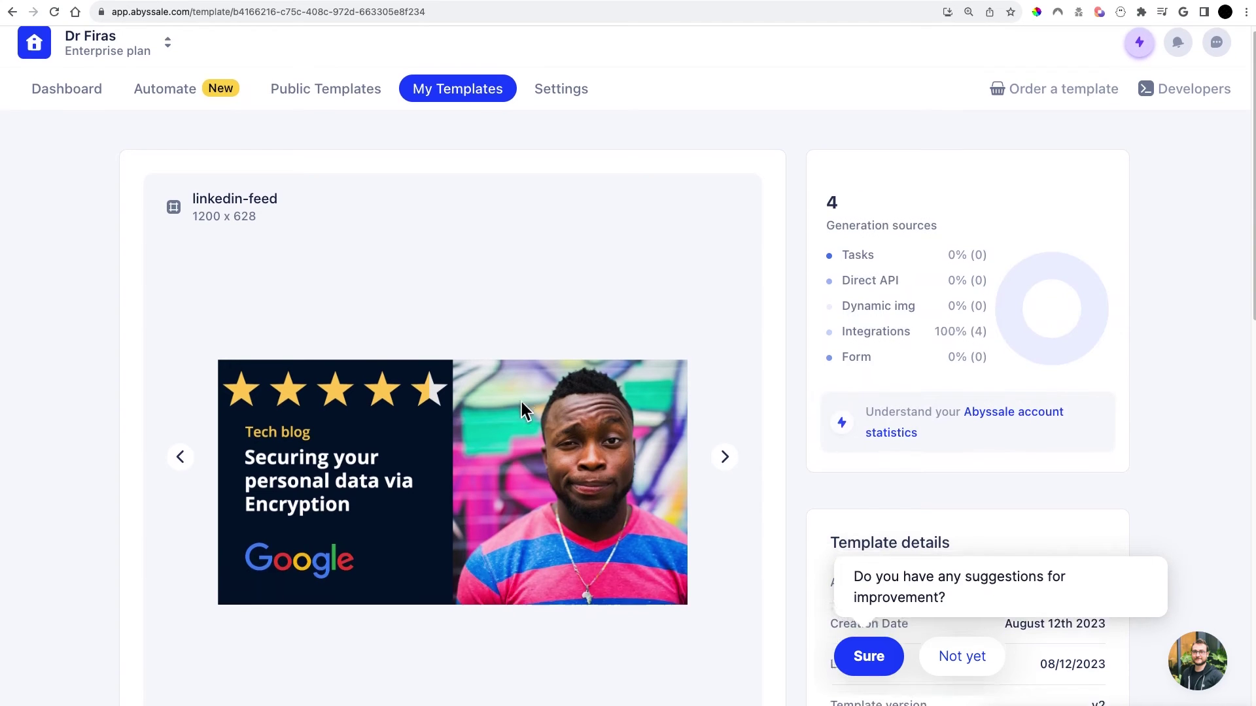
pyautogui.scroll(-3, 520, 401)
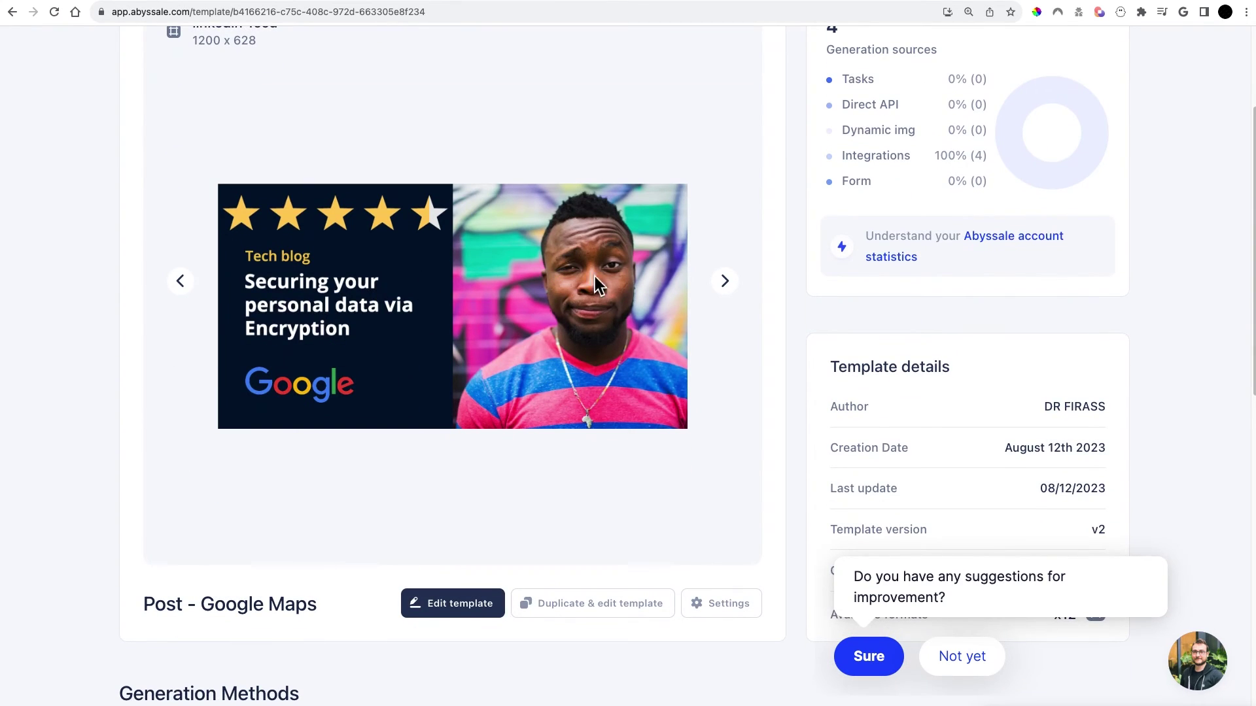
pyautogui.click(450, 603)
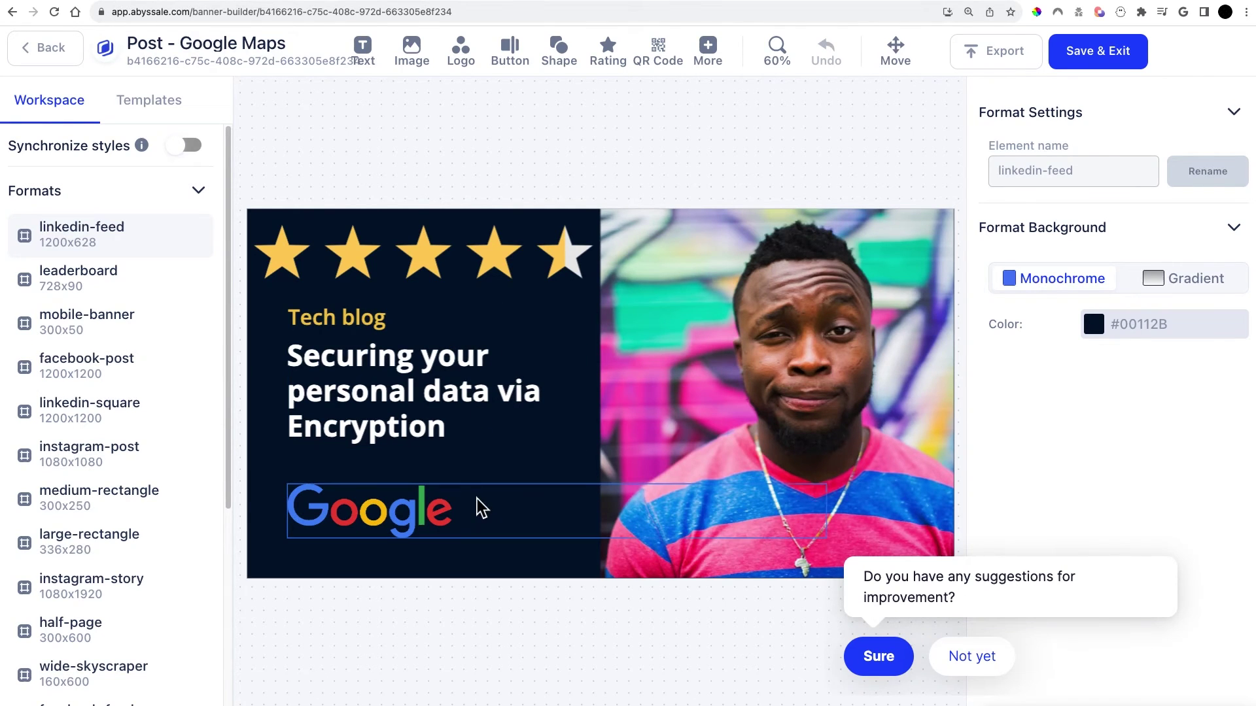
# Toggle the visibility of the text_title, text_category and tb-rating_0 layers to identify them on the design, leaving only text_category hidden
pyautogui.scroll(-5, 206, 434)
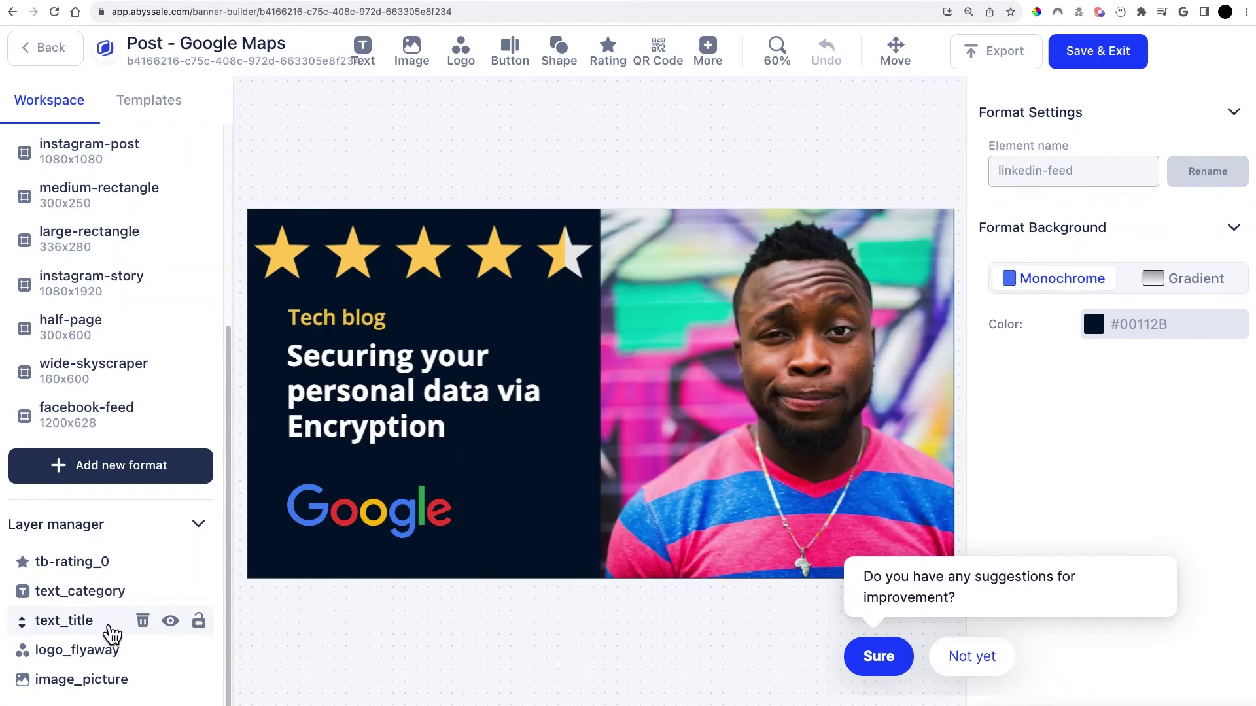
pyautogui.click(170, 624)
pyautogui.click(170, 625)
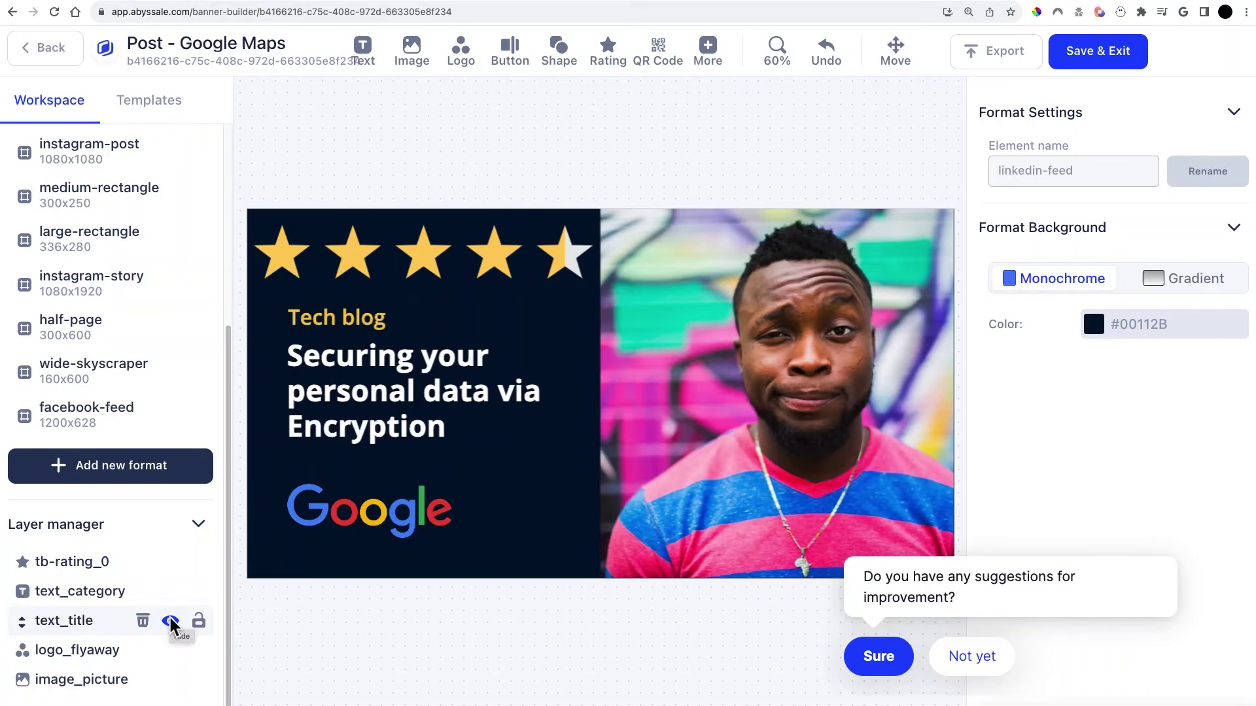
pyautogui.click(170, 624)
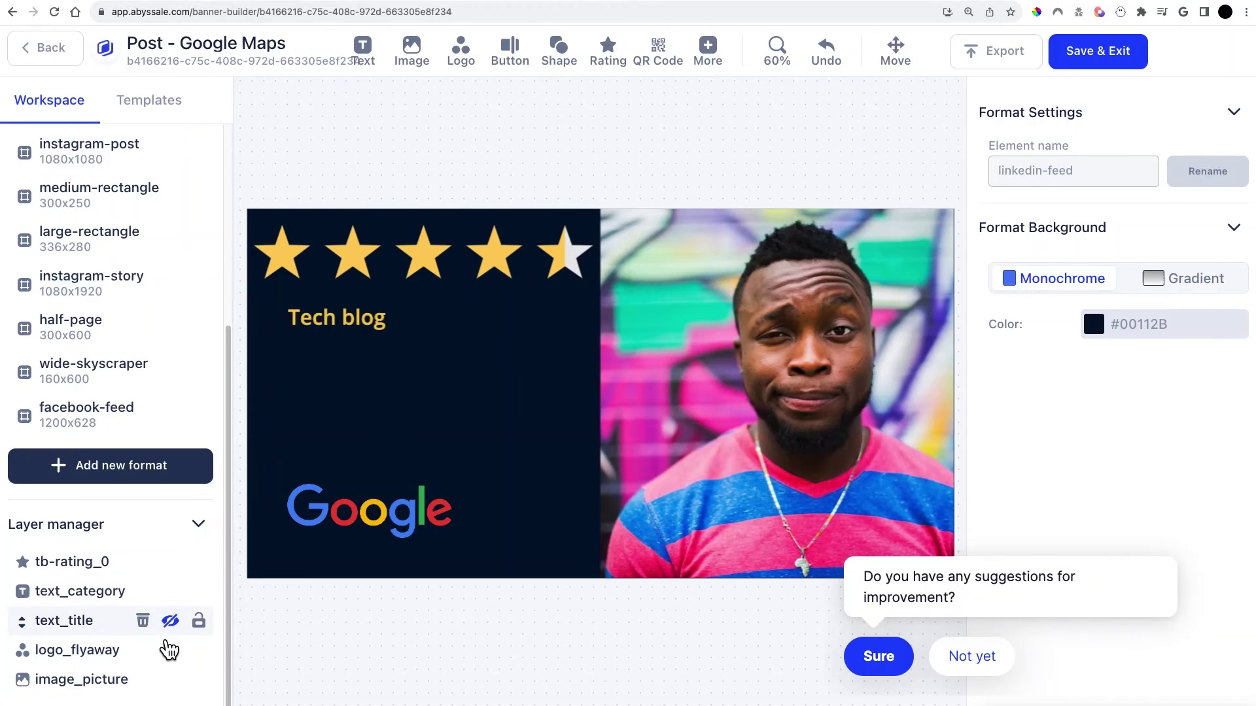
pyautogui.click(174, 592)
pyautogui.click(174, 592)
pyautogui.click(174, 593)
pyautogui.click(174, 592)
pyautogui.click(173, 593)
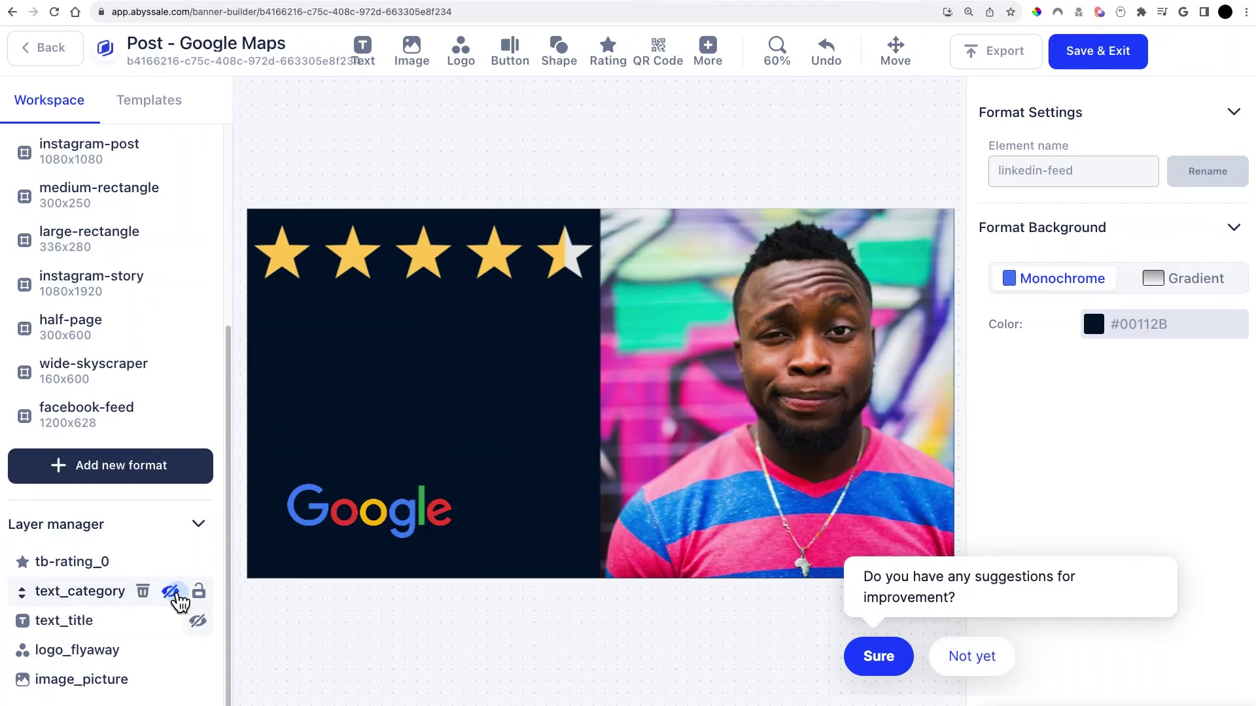
pyautogui.click(174, 593)
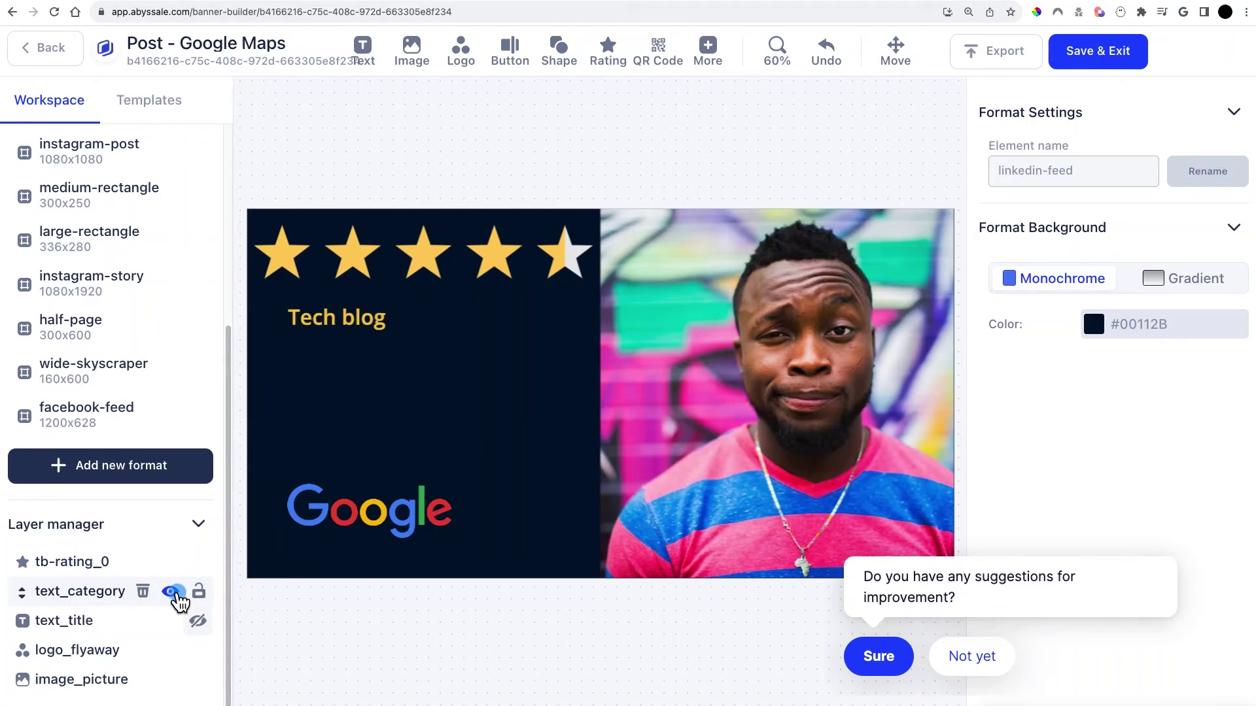
pyautogui.click(174, 593)
pyautogui.click(172, 621)
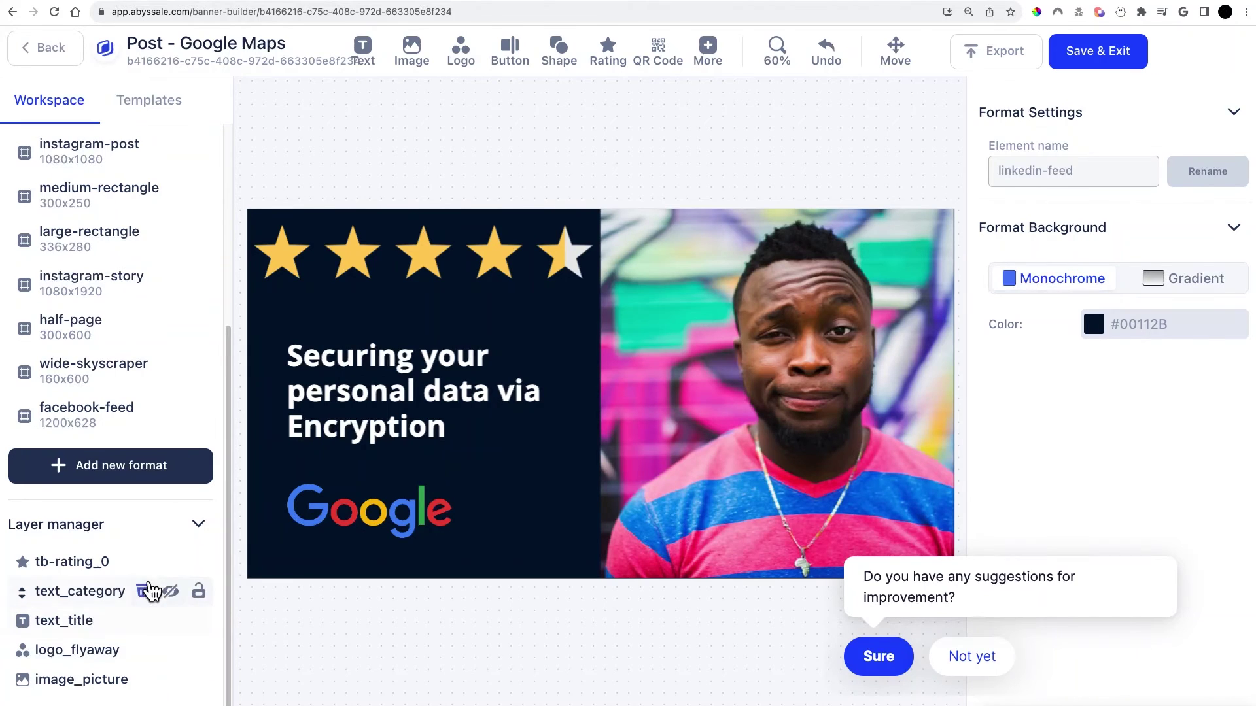
pyautogui.click(174, 563)
pyautogui.click(174, 563)
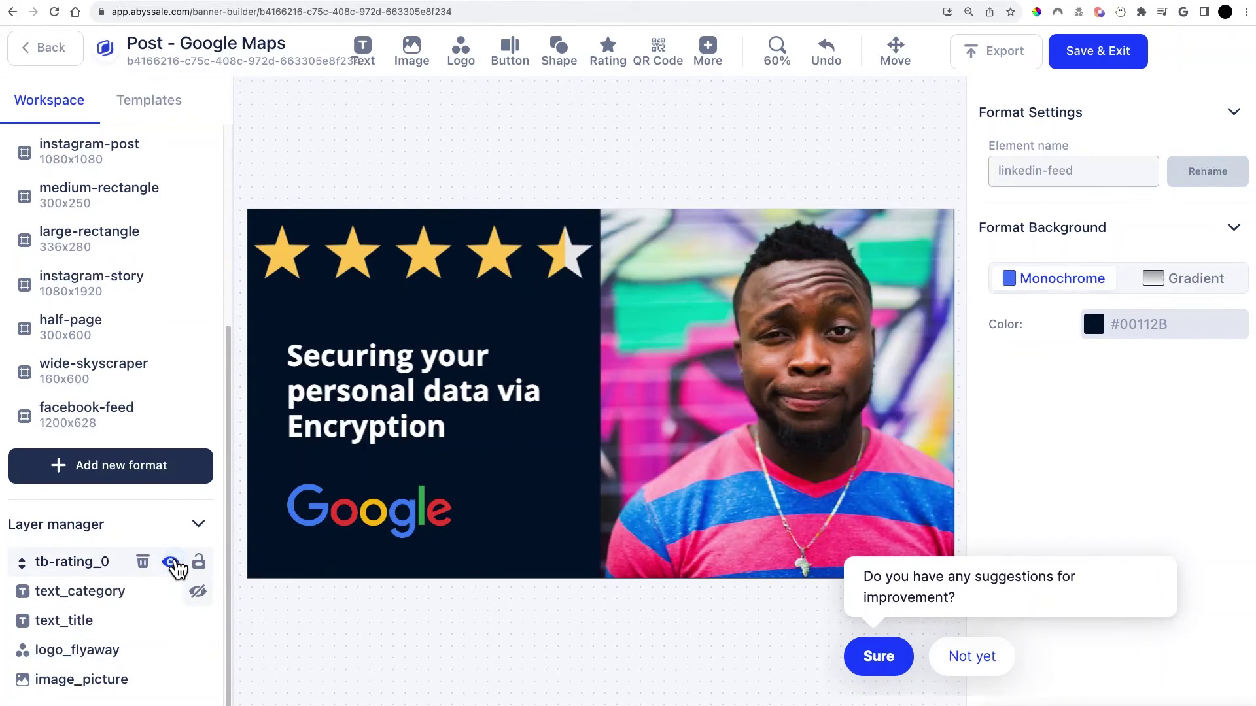
# Inspect the tb-rating_0 layer's element name and rating style, and switch back to the Prospection scenario in Make
pyautogui.click(73, 564)
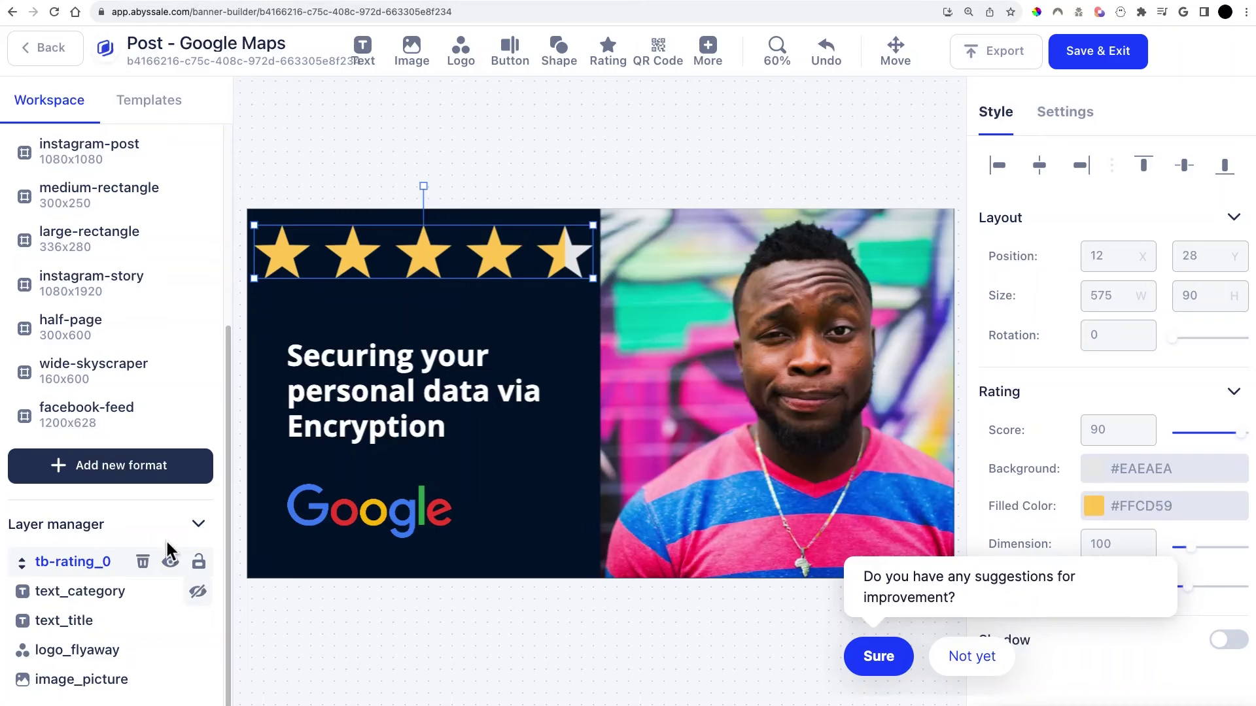
pyautogui.click(1051, 116)
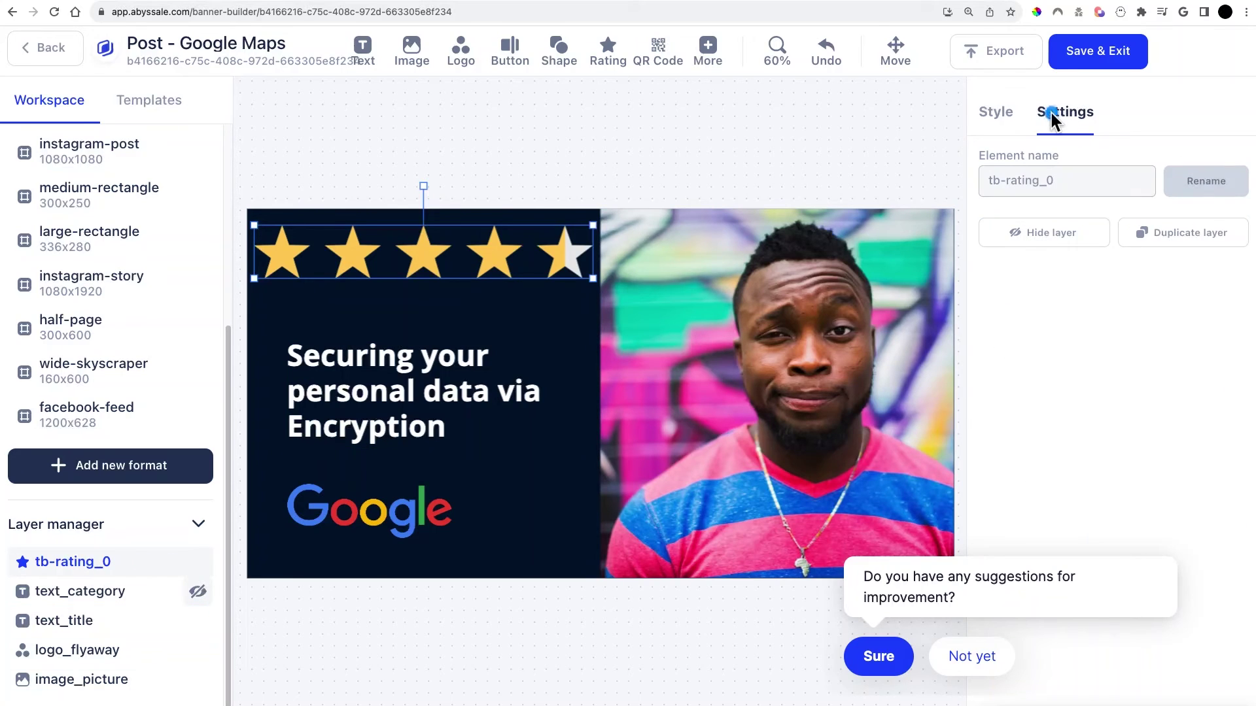
pyautogui.click(988, 116)
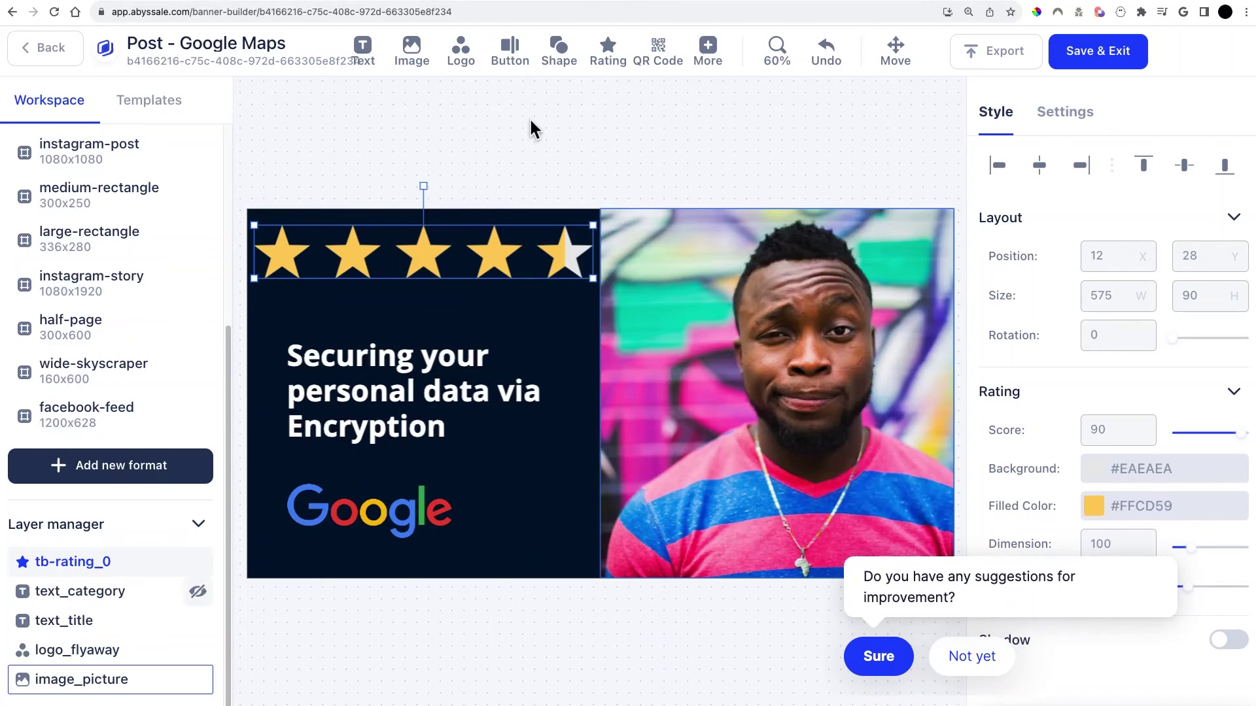
pyautogui.click(426, 177)
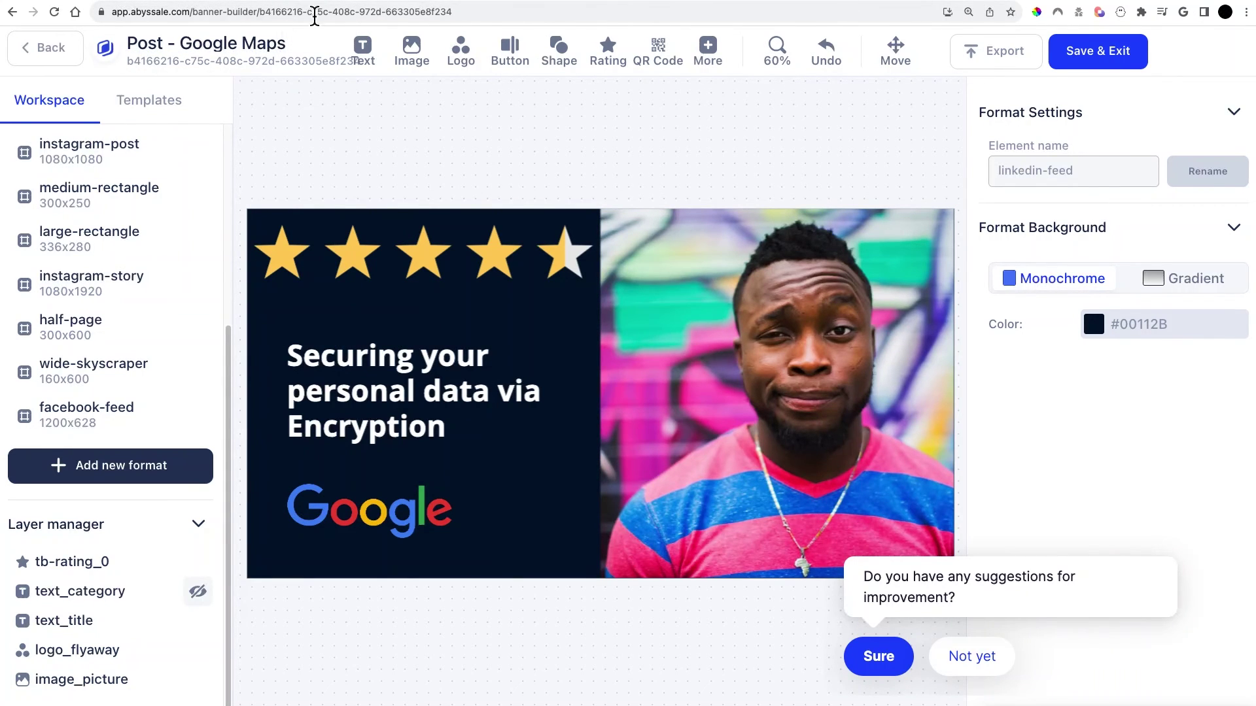
pyautogui.click(618, 1)
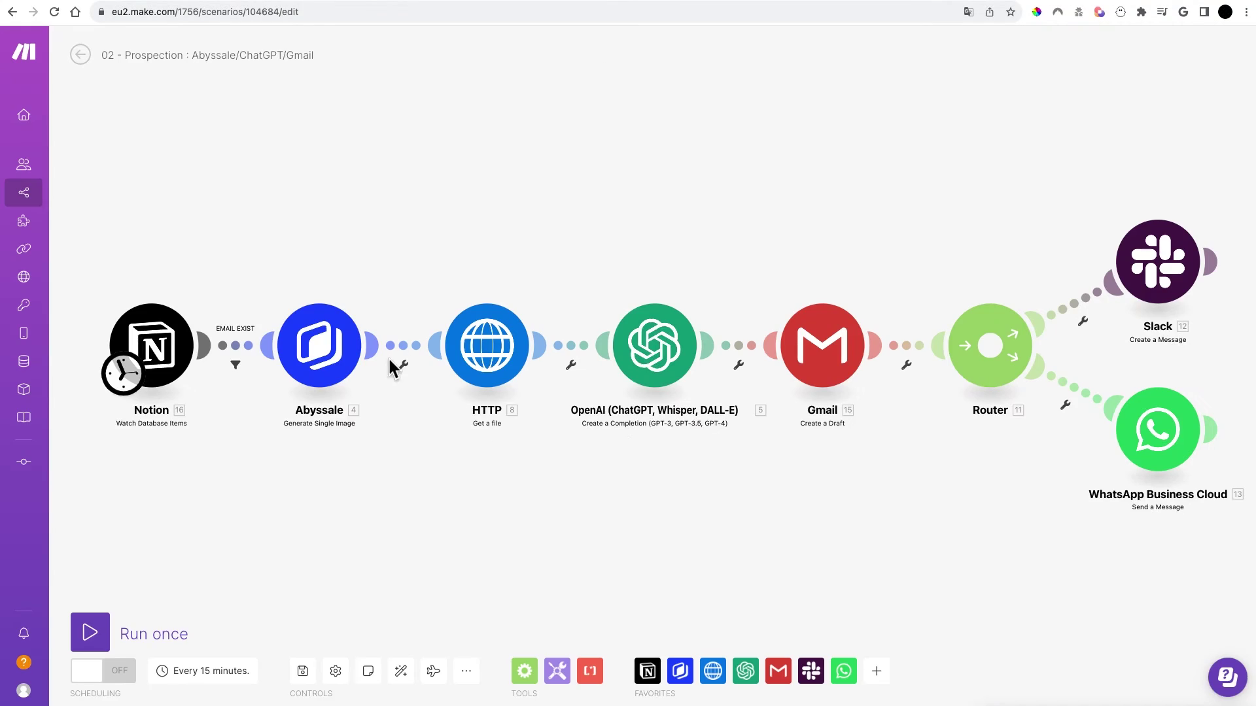
# Open the Abyssale module's settings to check its template and format, and switch to the Post - Google Maps template in Abyssale
pyautogui.click(333, 358)
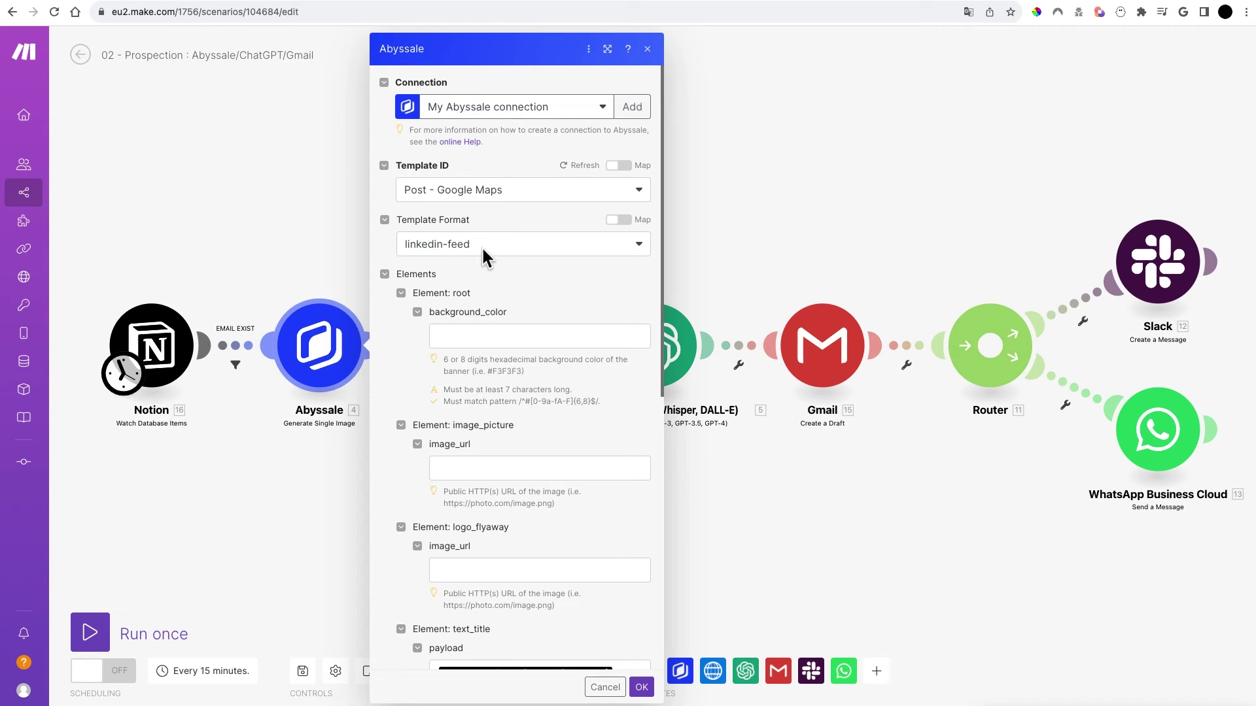
pyautogui.click(1060, 1)
pyautogui.click(1114, 2)
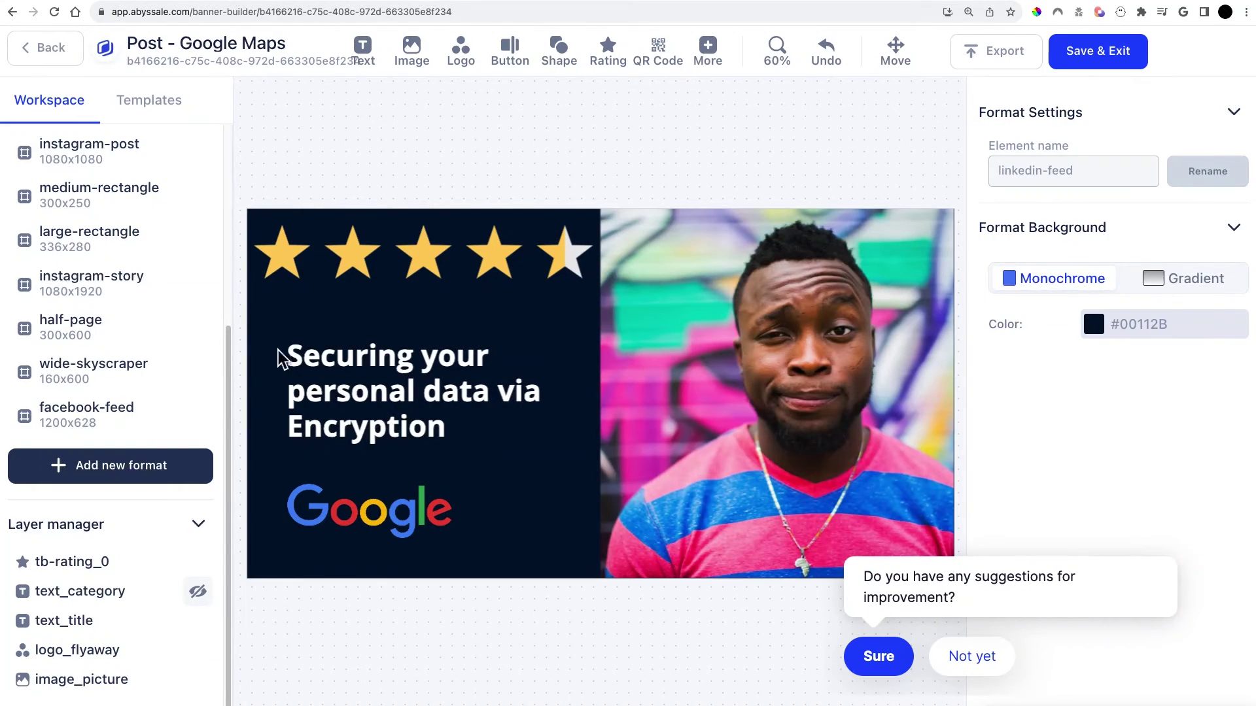
# Preview the template's formats from facebook-post through instagram-story one after another, and return to the linkedin-feed format
pyautogui.scroll(3, 79, 261)
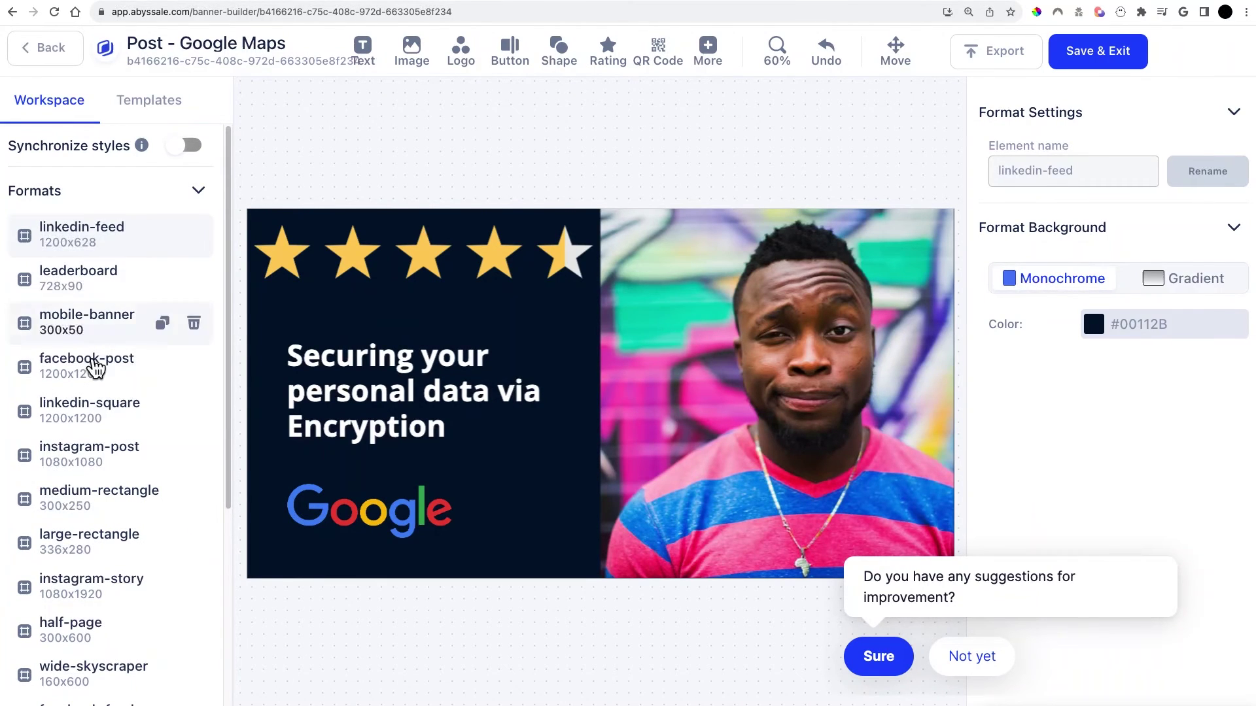
pyautogui.click(84, 376)
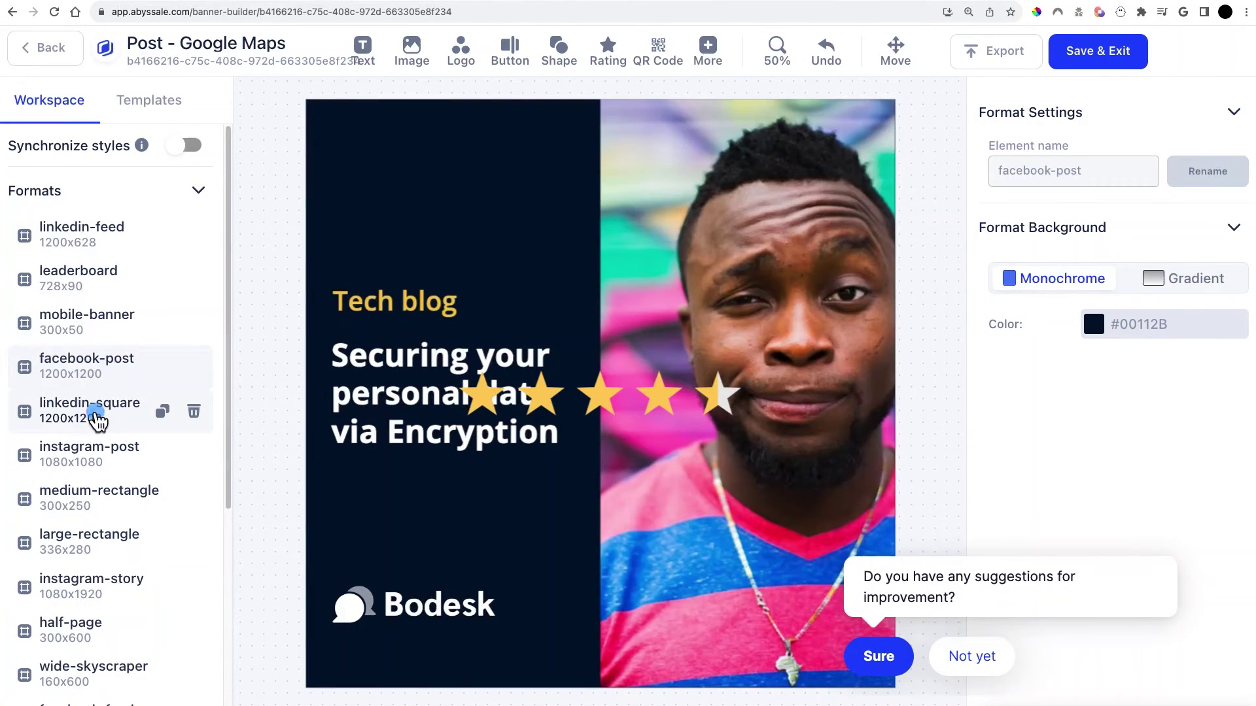
pyautogui.click(92, 412)
pyautogui.click(98, 460)
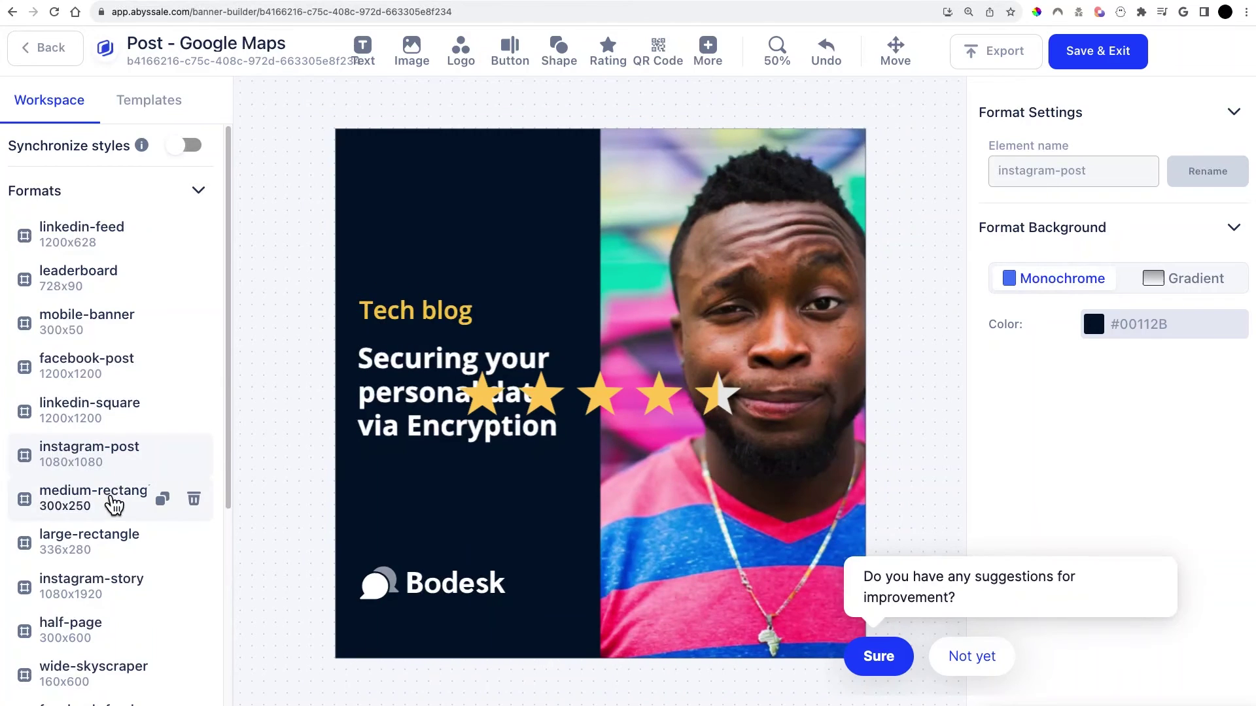
pyautogui.click(111, 501)
pyautogui.click(112, 556)
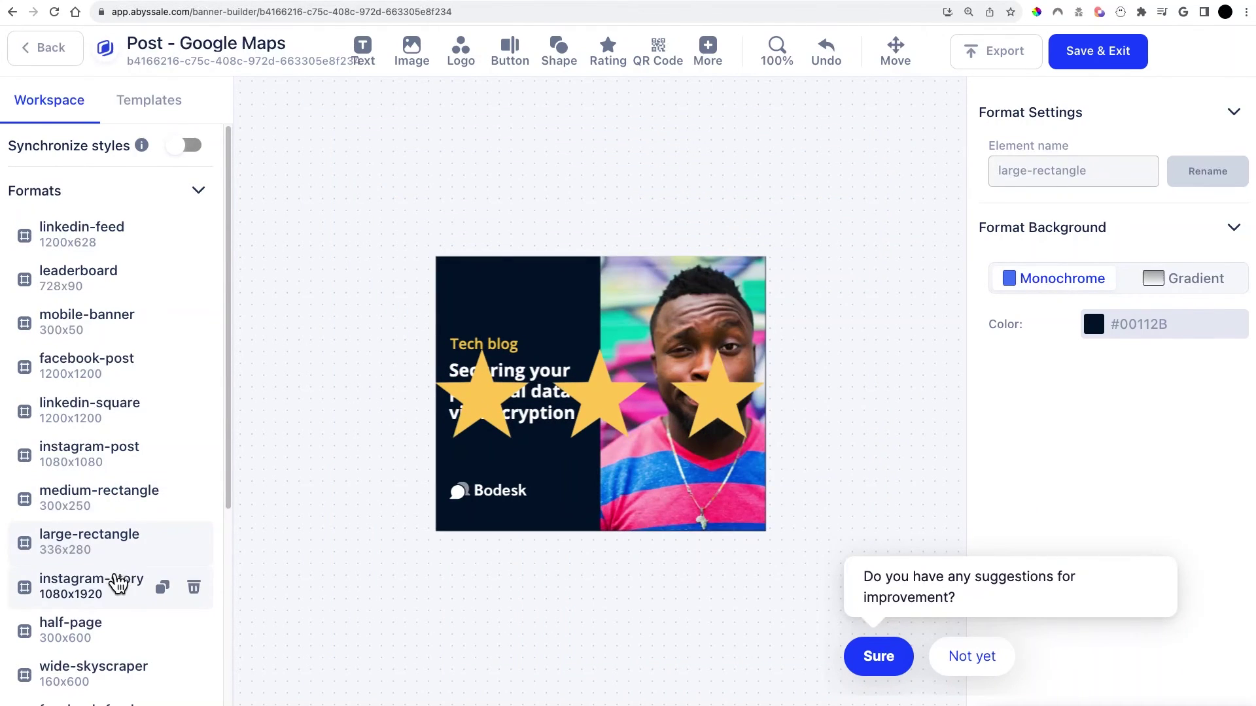
pyautogui.click(118, 581)
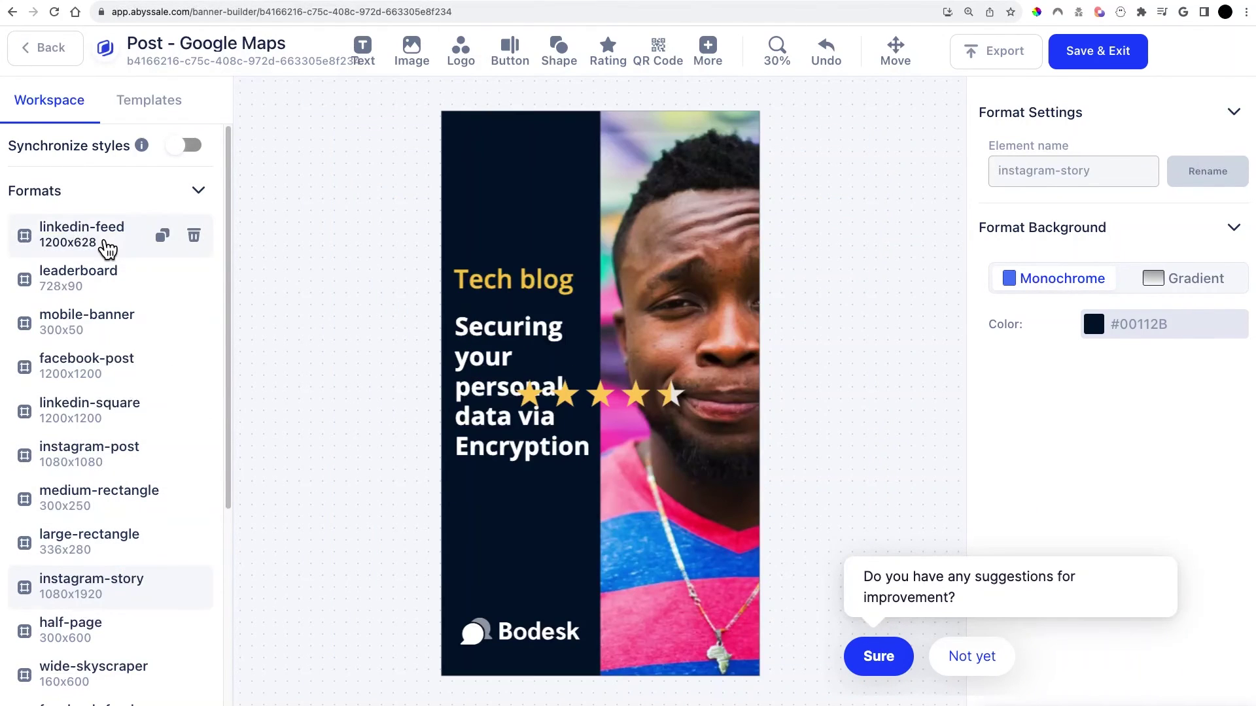
pyautogui.click(107, 243)
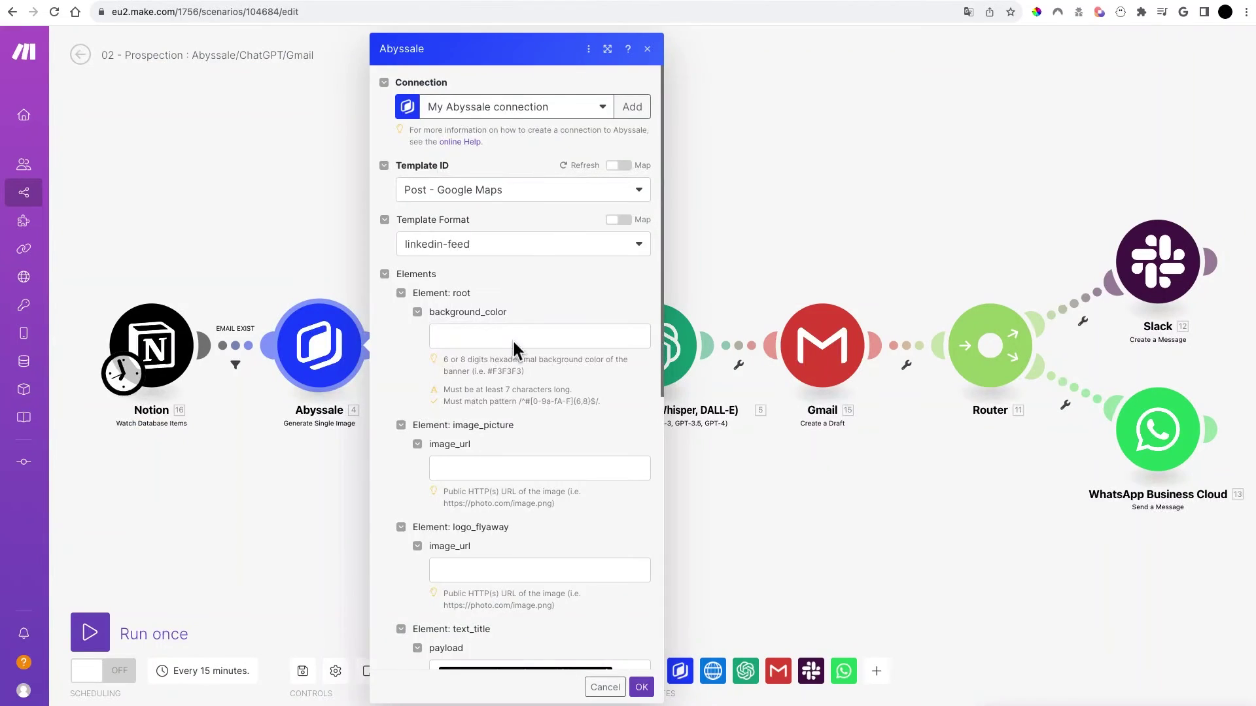
# Back in Make, review the Abyssale module's title, category and rating mappings and the file URL mapped in the HTTP module
pyautogui.scroll(-10, 506, 424)
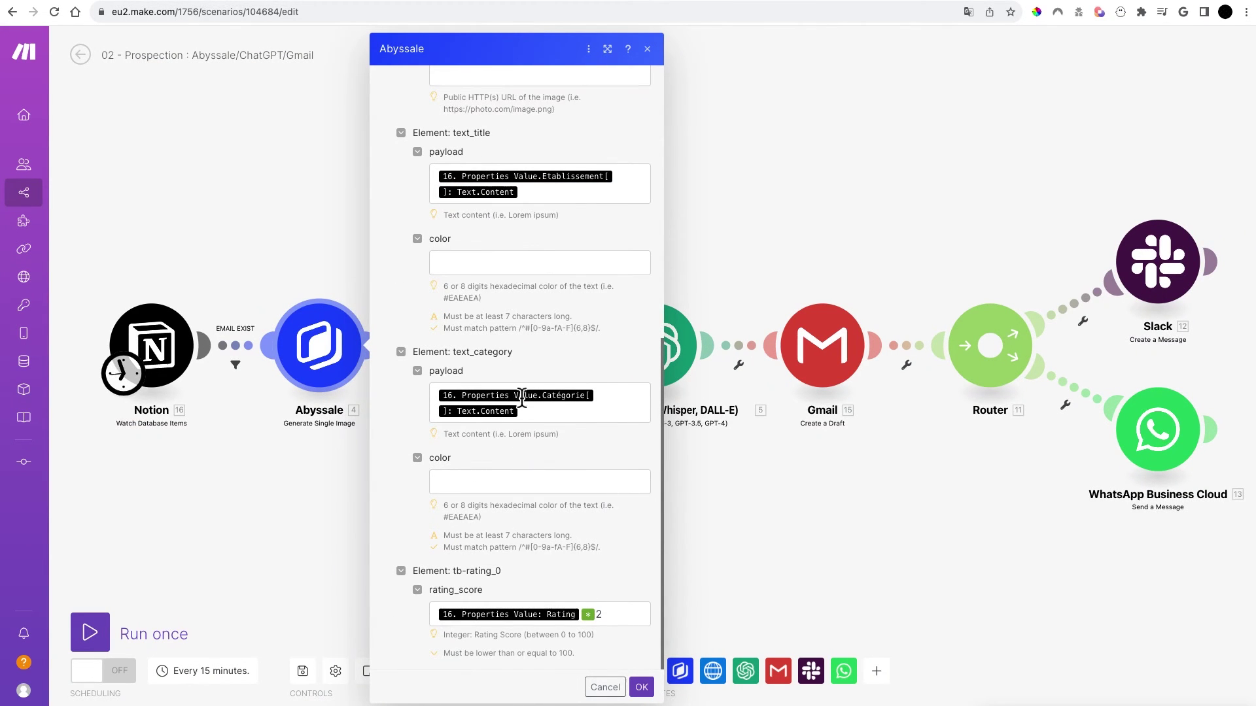
pyautogui.click(790, 168)
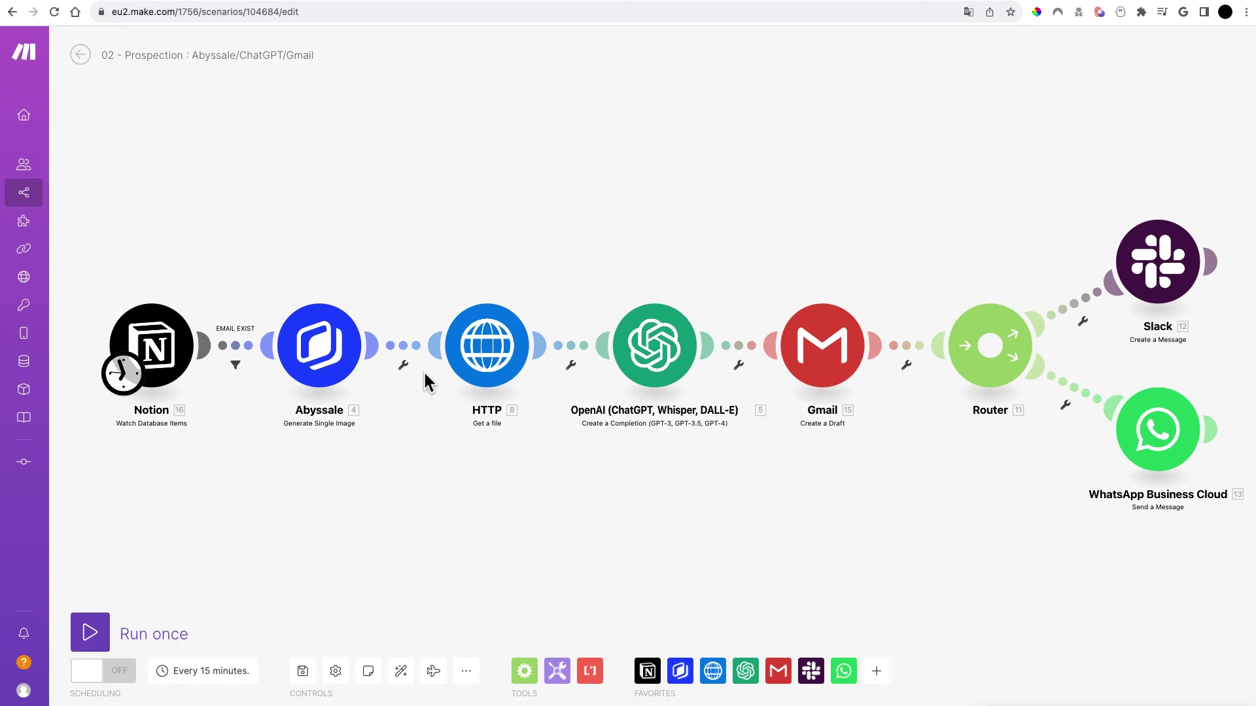
pyautogui.click(460, 352)
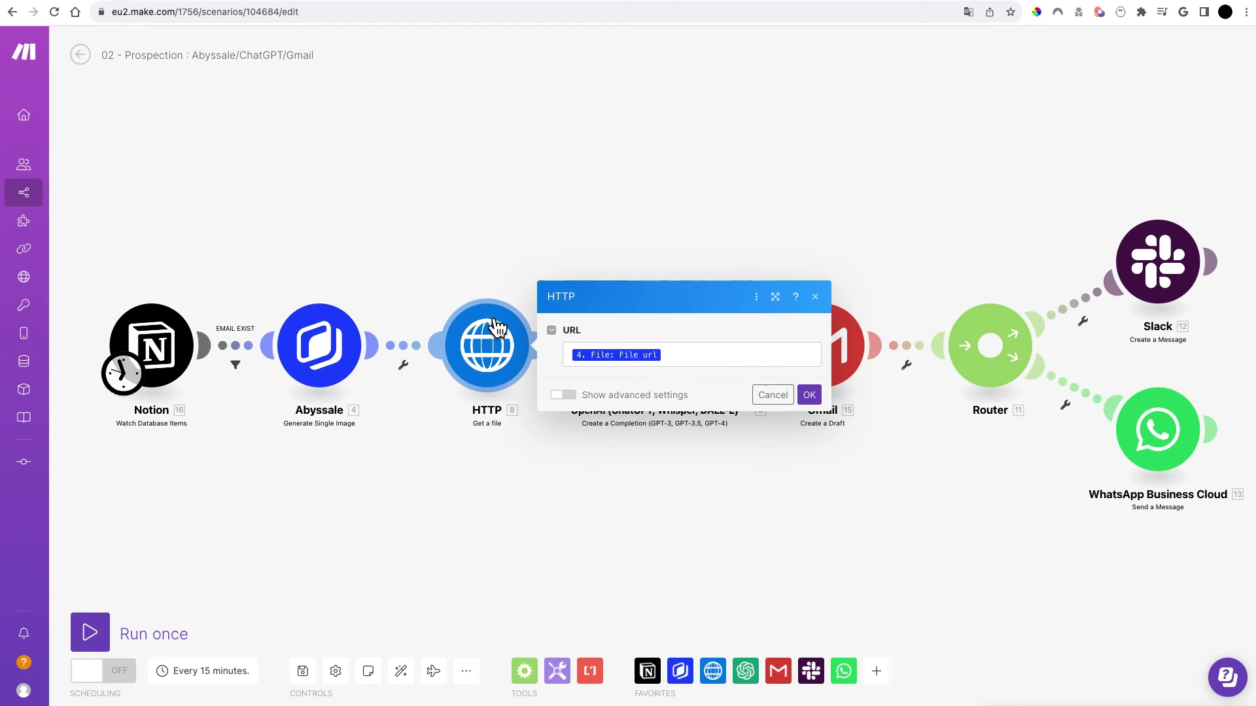
pyautogui.click(495, 240)
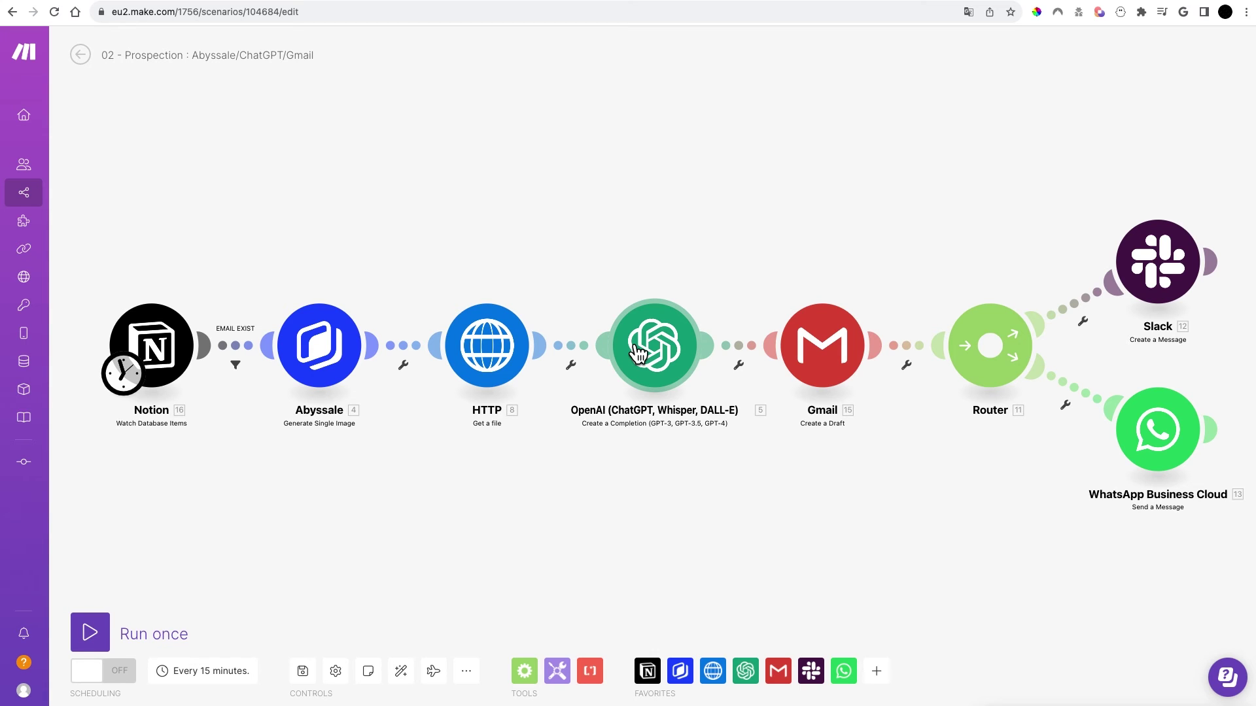
# Switch the browser to full screen and examine the method, model and prompt in the OpenAI module's settings
pyautogui.press('ctrl+super+f')
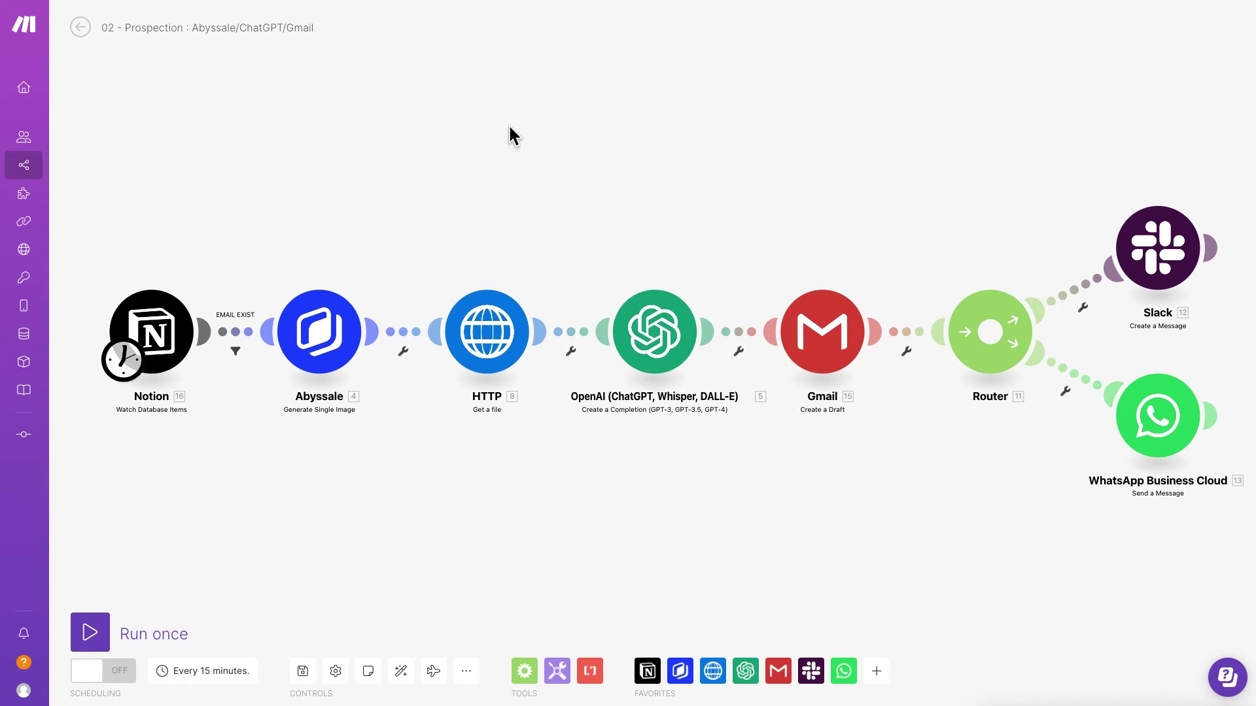
pyautogui.click(658, 339)
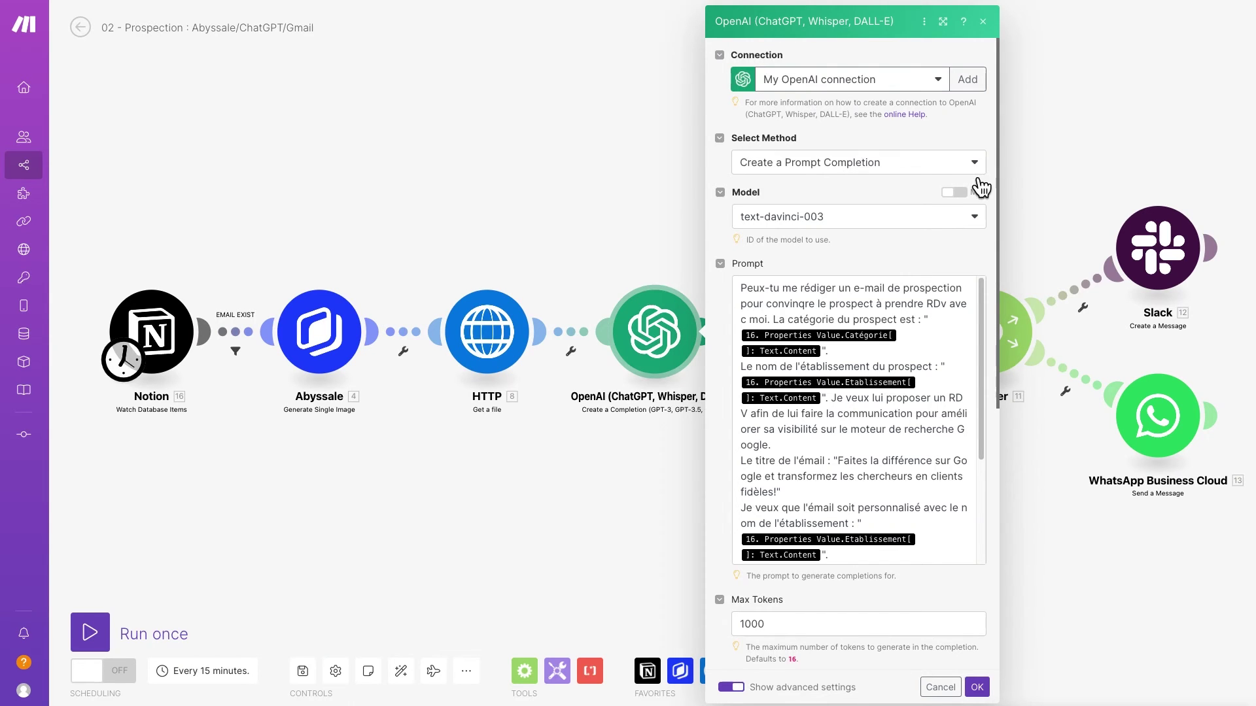
pyautogui.scroll(-5, 945, 295)
pyautogui.scroll(5, 964, 277)
pyautogui.scroll(-2, 1086, 118)
pyautogui.scroll(3, 1051, 160)
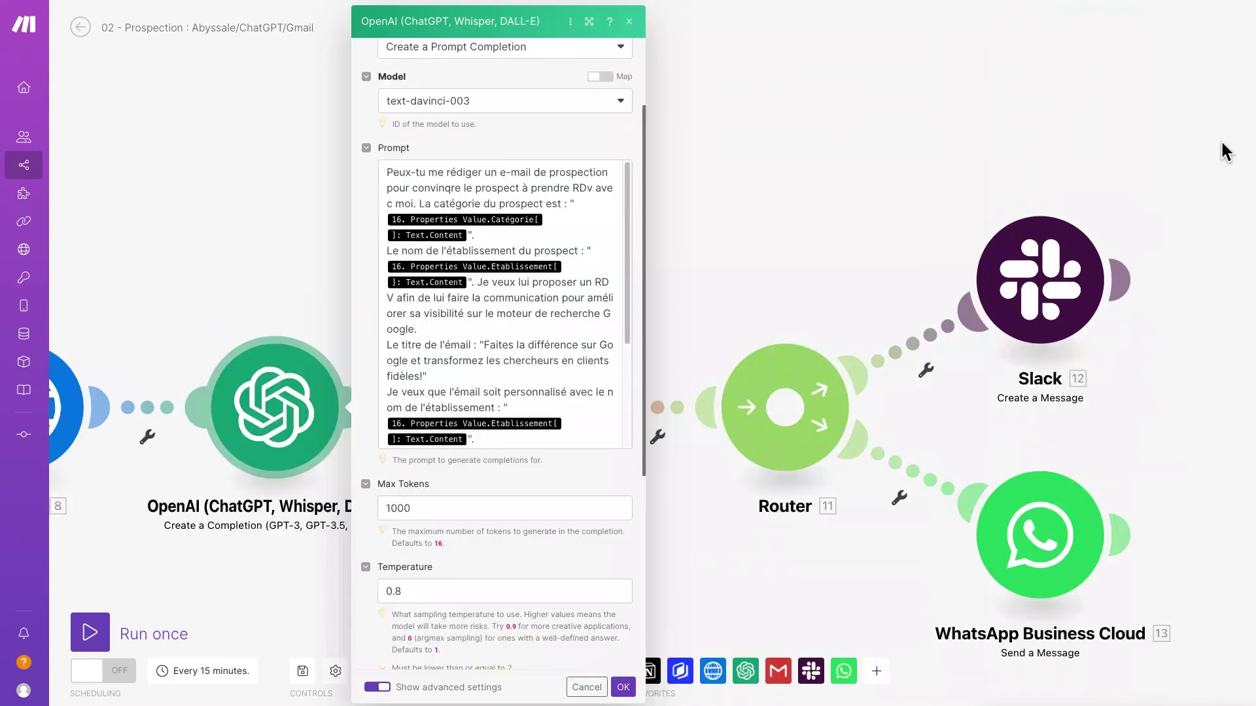
pyautogui.scroll(2, 431, 288)
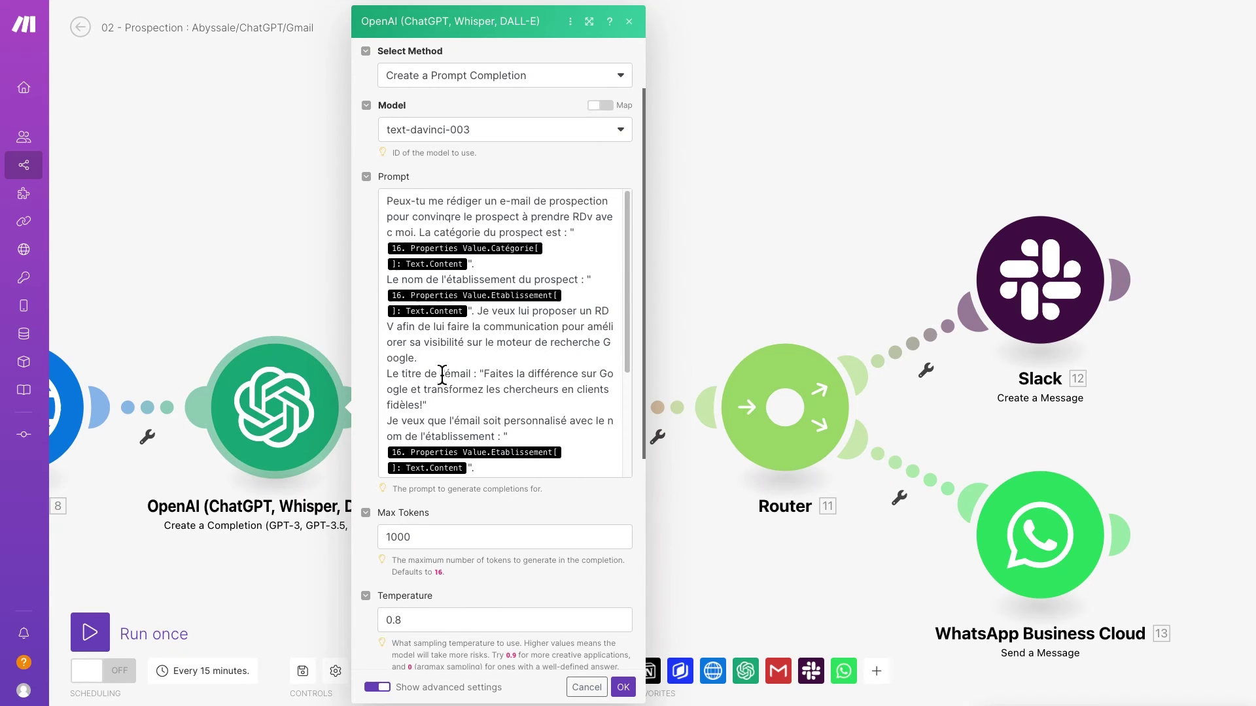
# Read through the OpenAI prompt and highlight its e-mail title, "Faites la différence sur Google et transformez les chercheurs en clients fidèles"
pyautogui.scroll(-1, 535, 404)
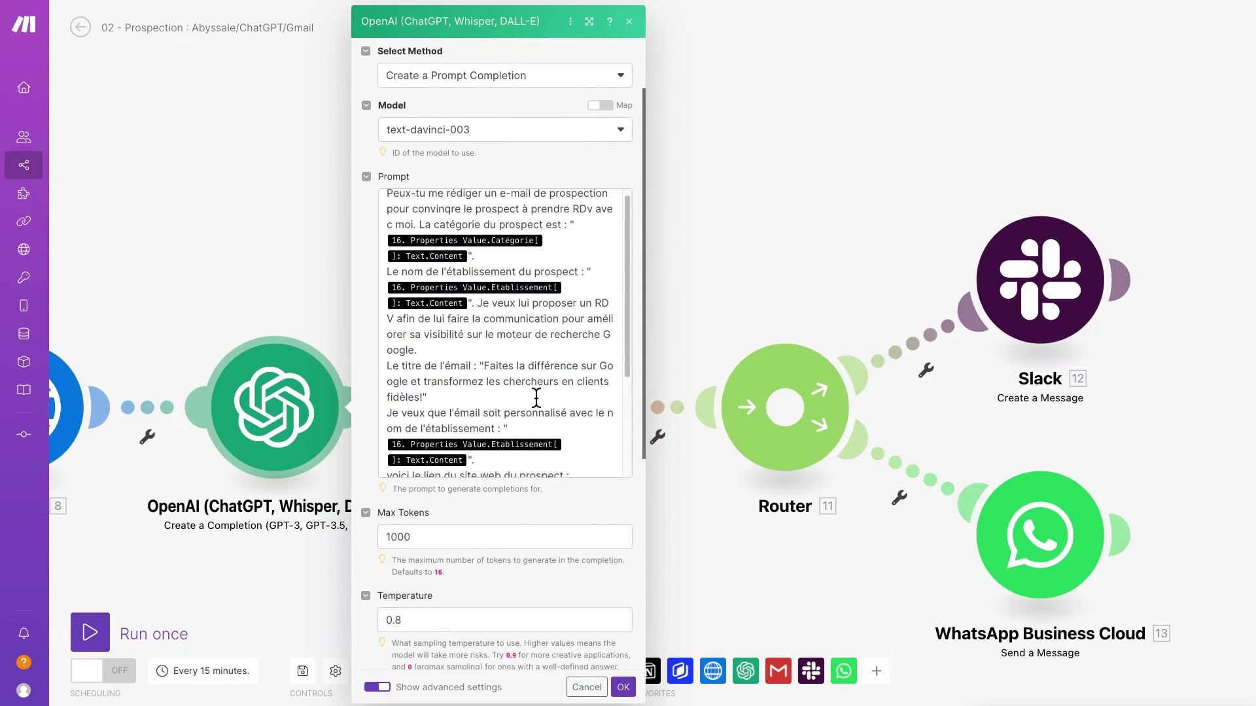
pyautogui.scroll(-1, 546, 396)
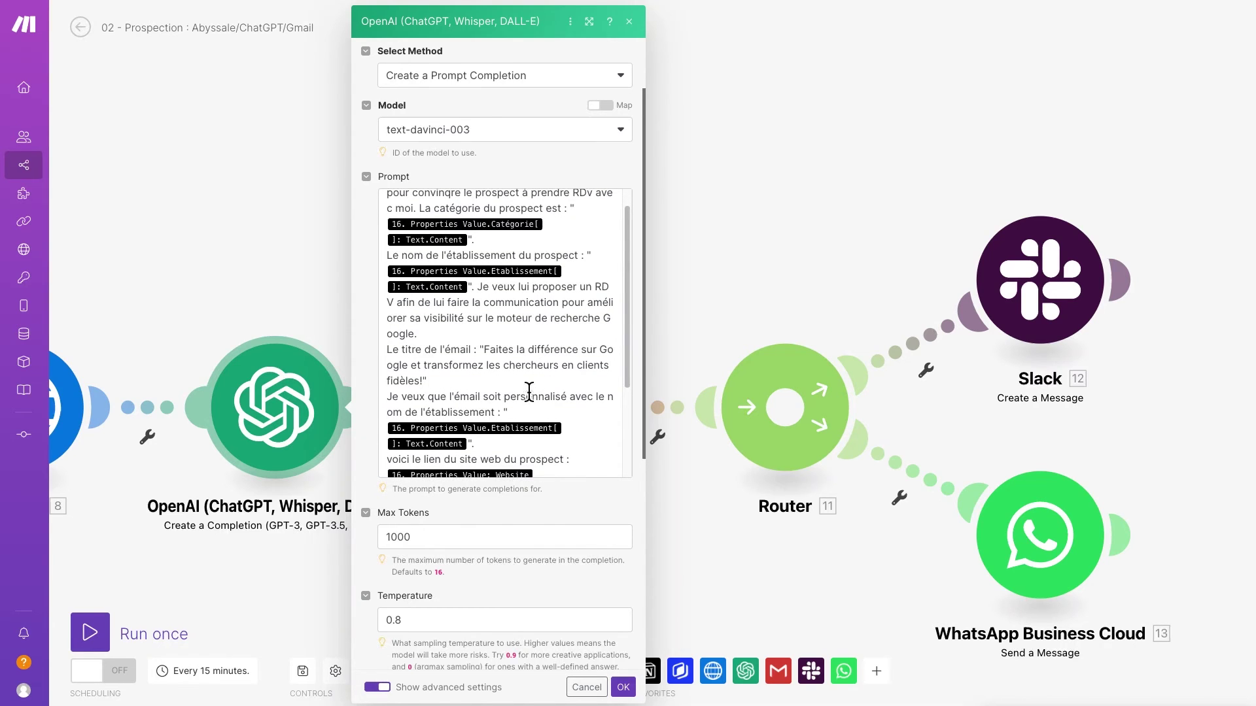
pyautogui.scroll(-1, 422, 360)
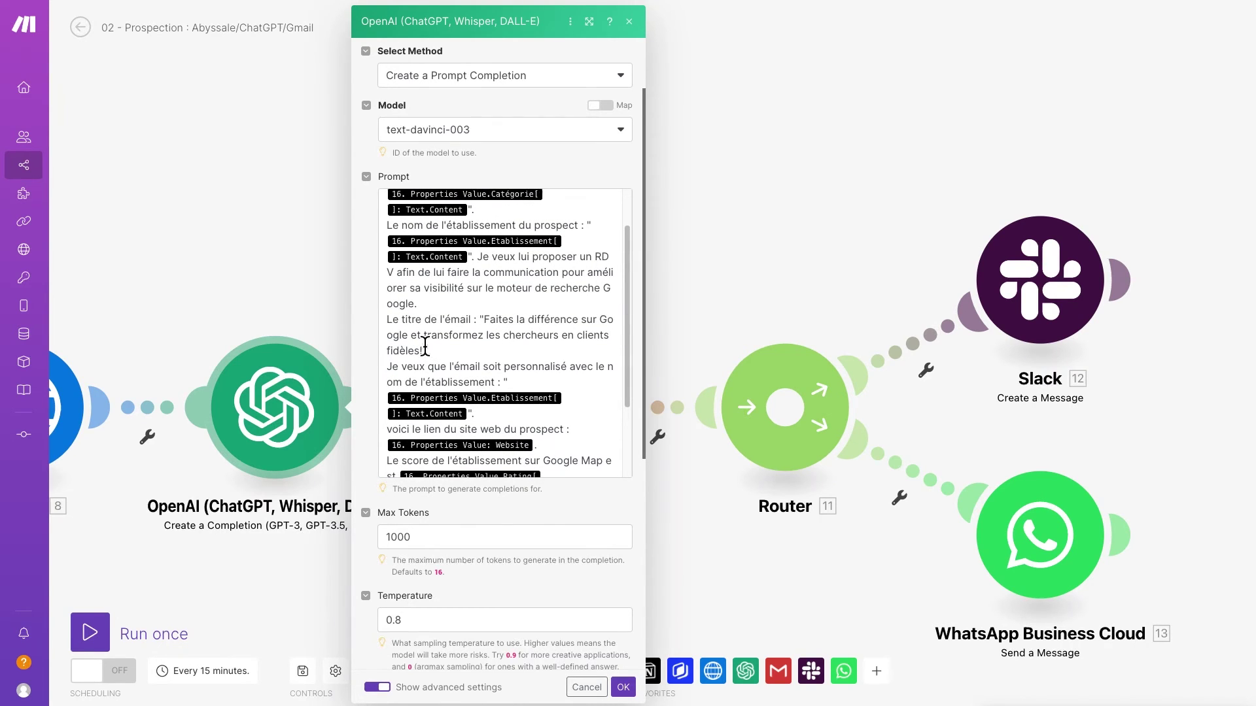
pyautogui.moveTo(420, 350); pyautogui.dragTo(484, 319)
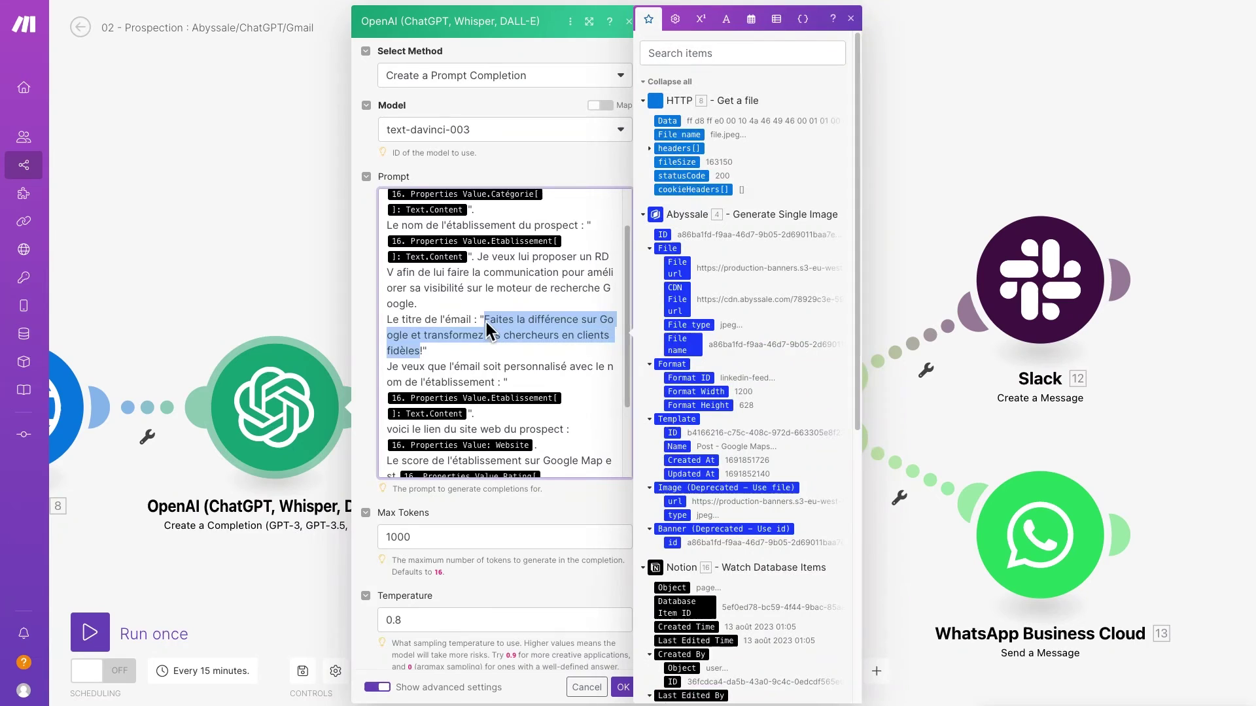
pyautogui.click(495, 301)
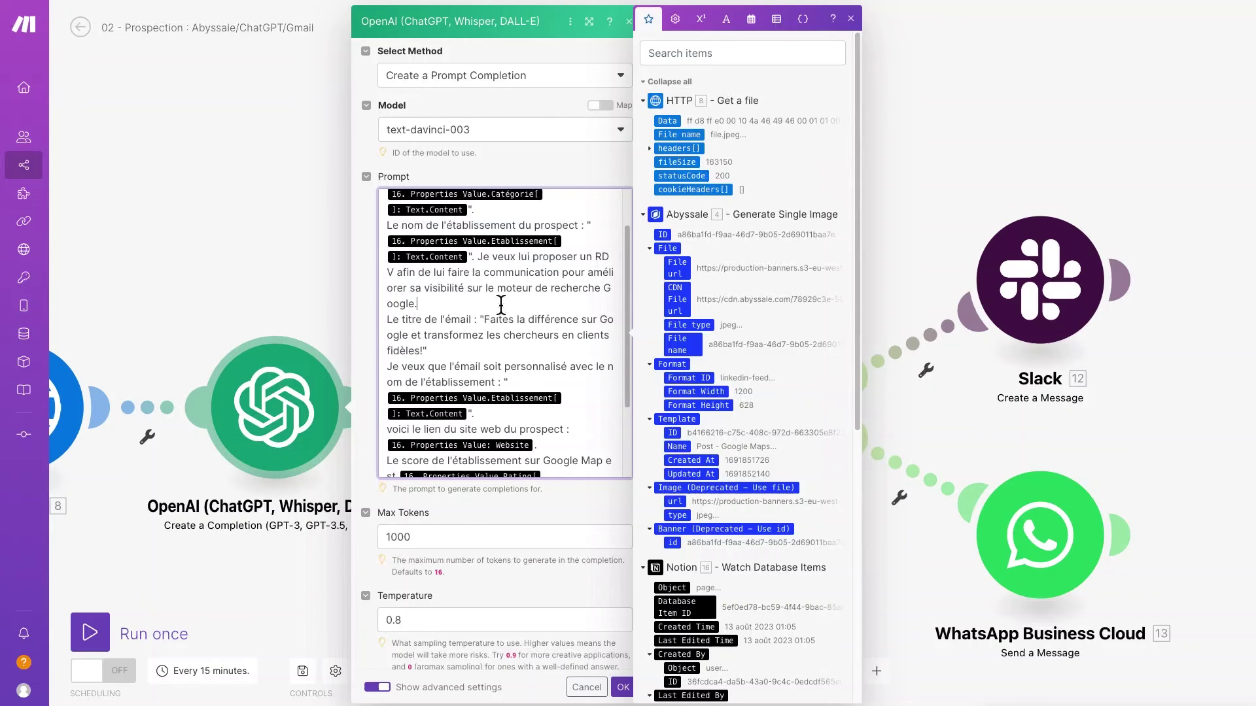
# Read the rest of the prompt, covering the establishment name, website, Google Maps score, signature and word limit instructions
pyautogui.scroll(-1, 474, 324)
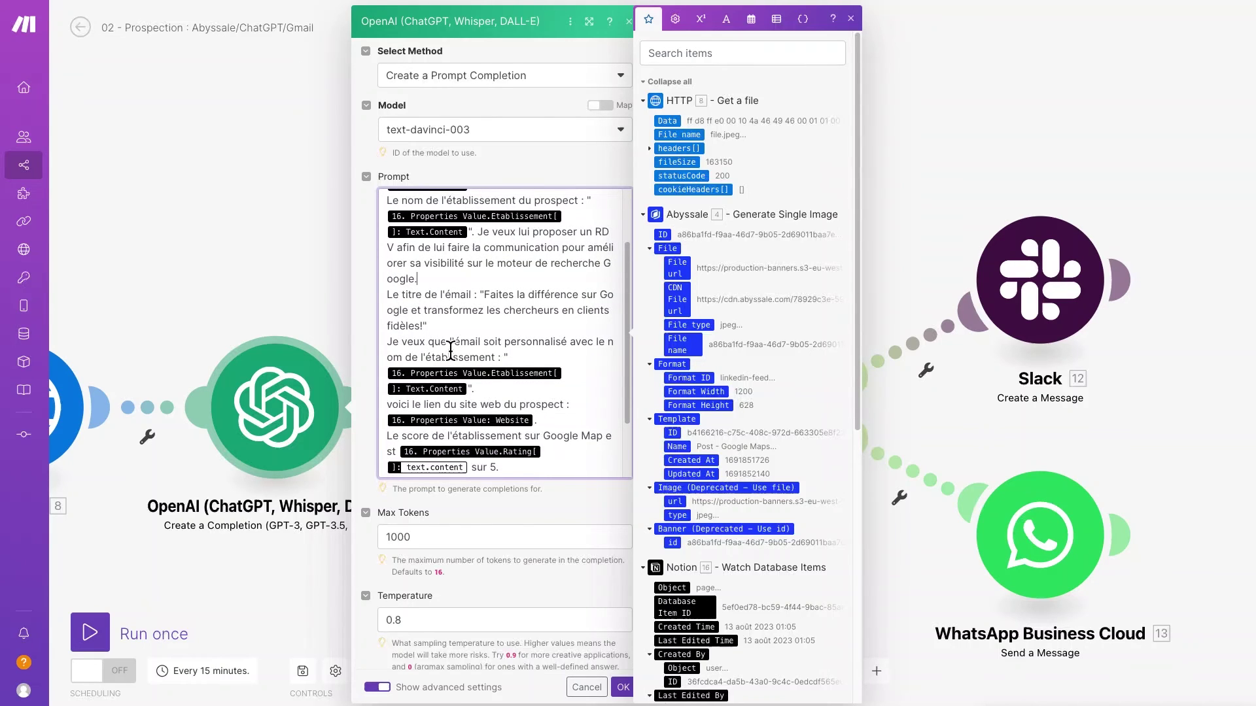
pyautogui.scroll(-3, 561, 333)
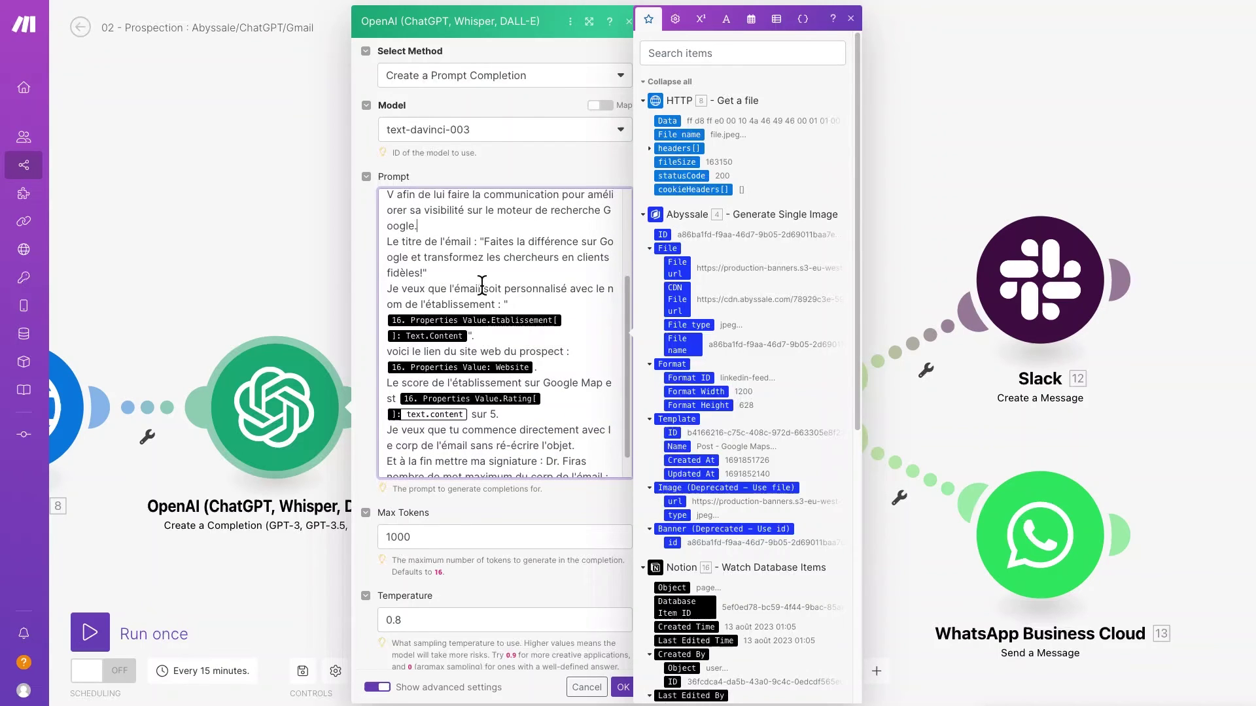
pyautogui.scroll(-2, 478, 284)
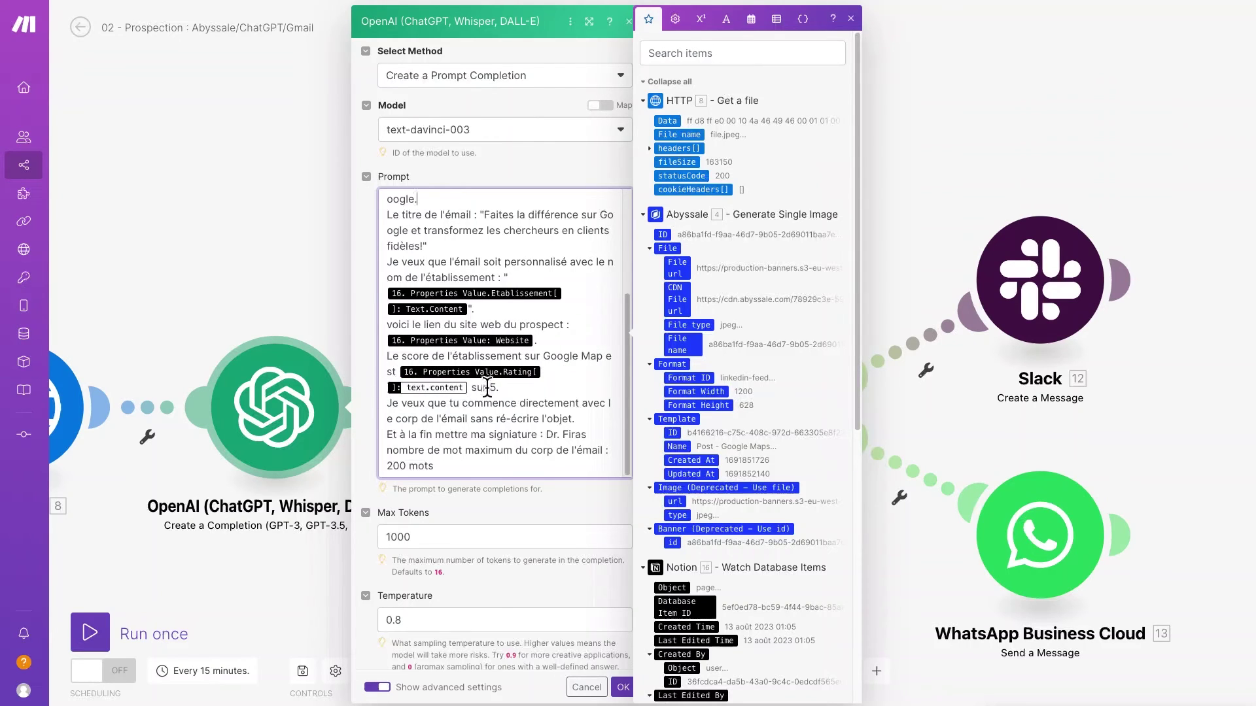
pyautogui.scroll(-1, 527, 314)
pyautogui.scroll(-1, 527, 314)
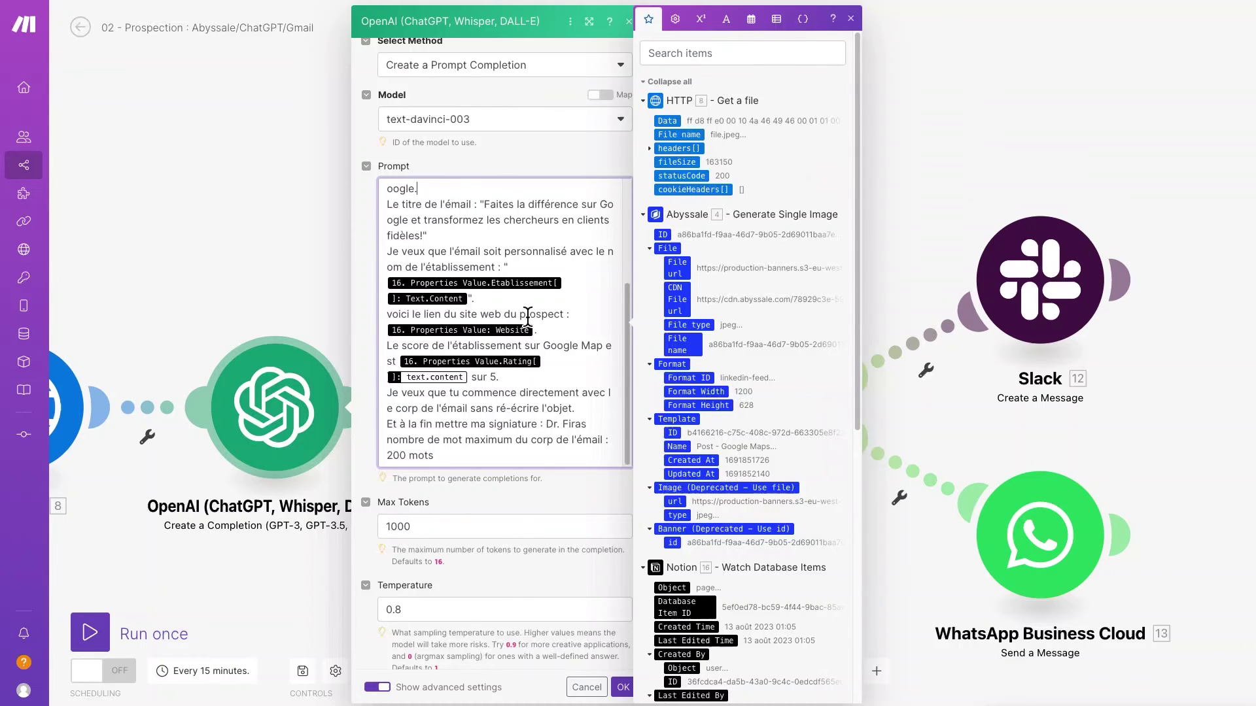
# Review the OpenAI module's Max Tokens, Temperature and remaining advanced settings, and close the module
pyautogui.click(465, 487)
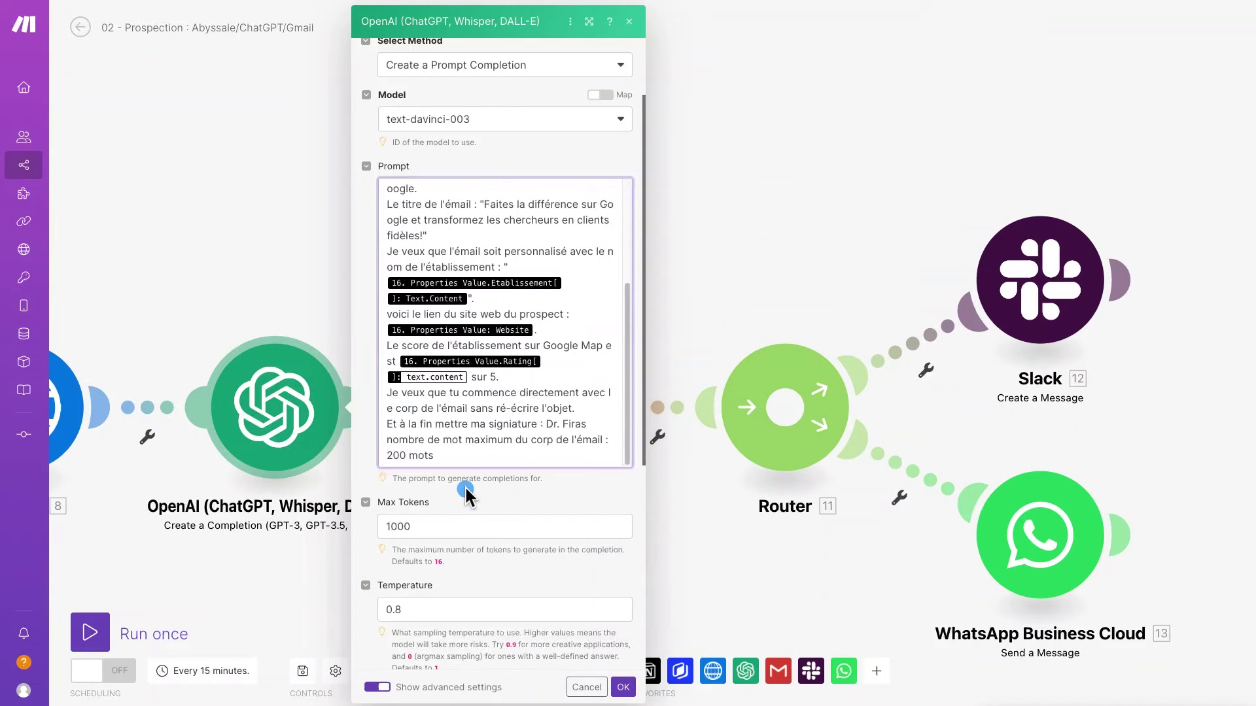
pyautogui.scroll(-5, 480, 501)
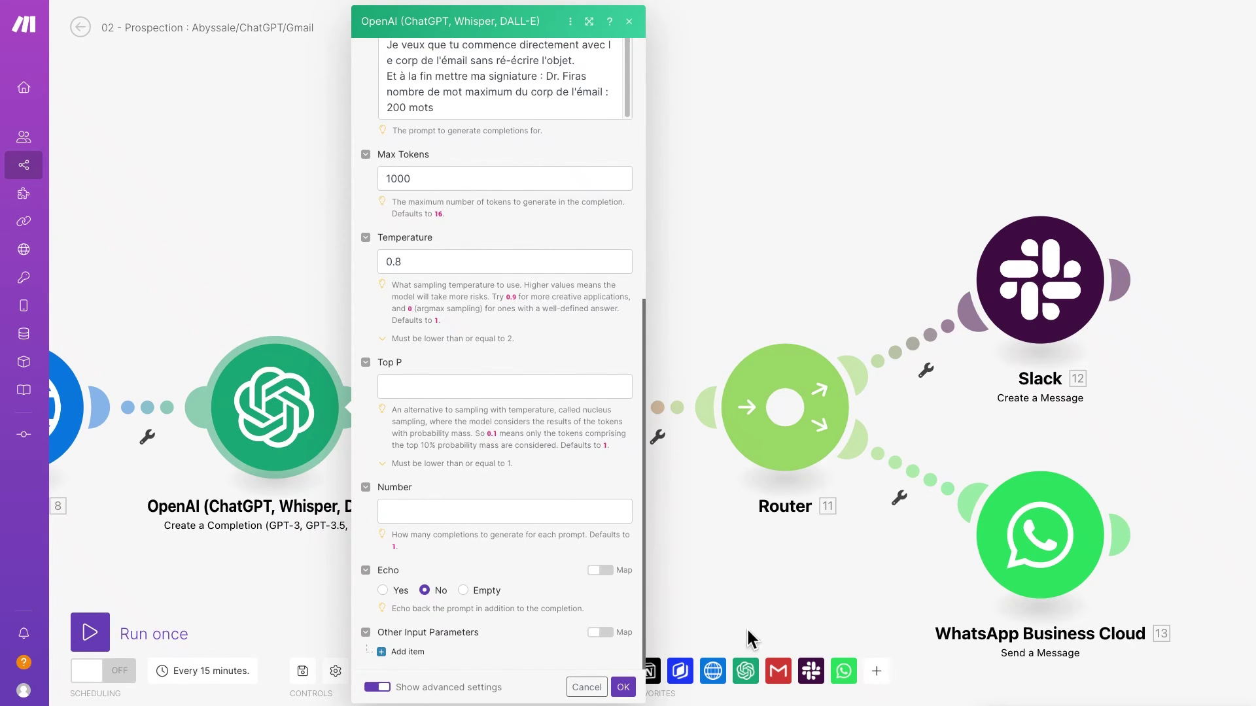
pyautogui.click(674, 593)
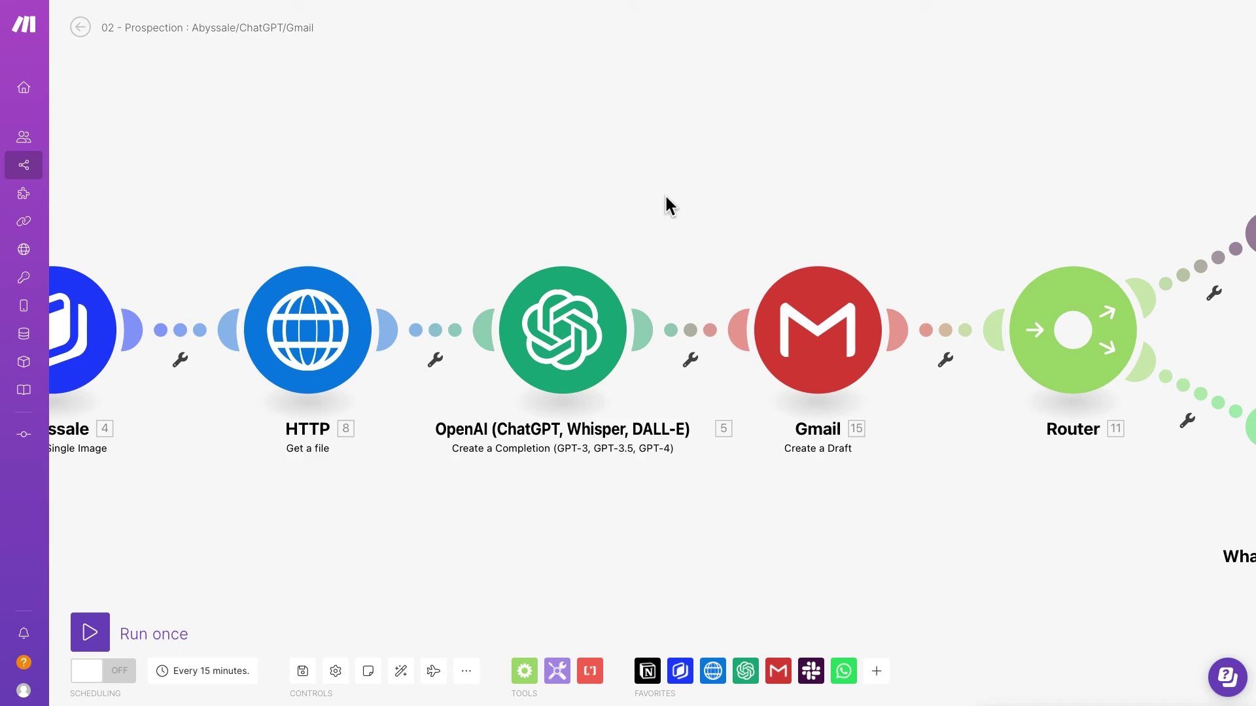
# Open the Gmail draft module and examine its folder, recipient, subject, content and attachment settings
pyautogui.moveTo(665, 200); pyautogui.dragTo(569, 207)
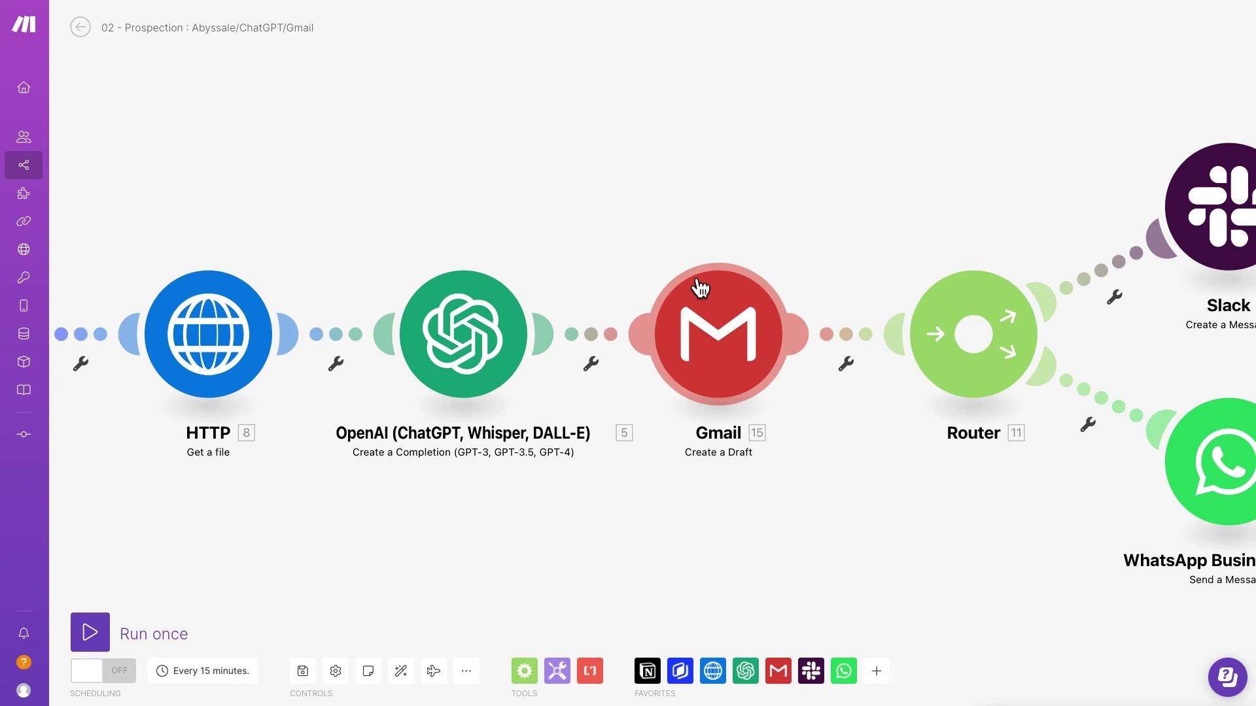
pyautogui.hscroll(5, 700, 287)
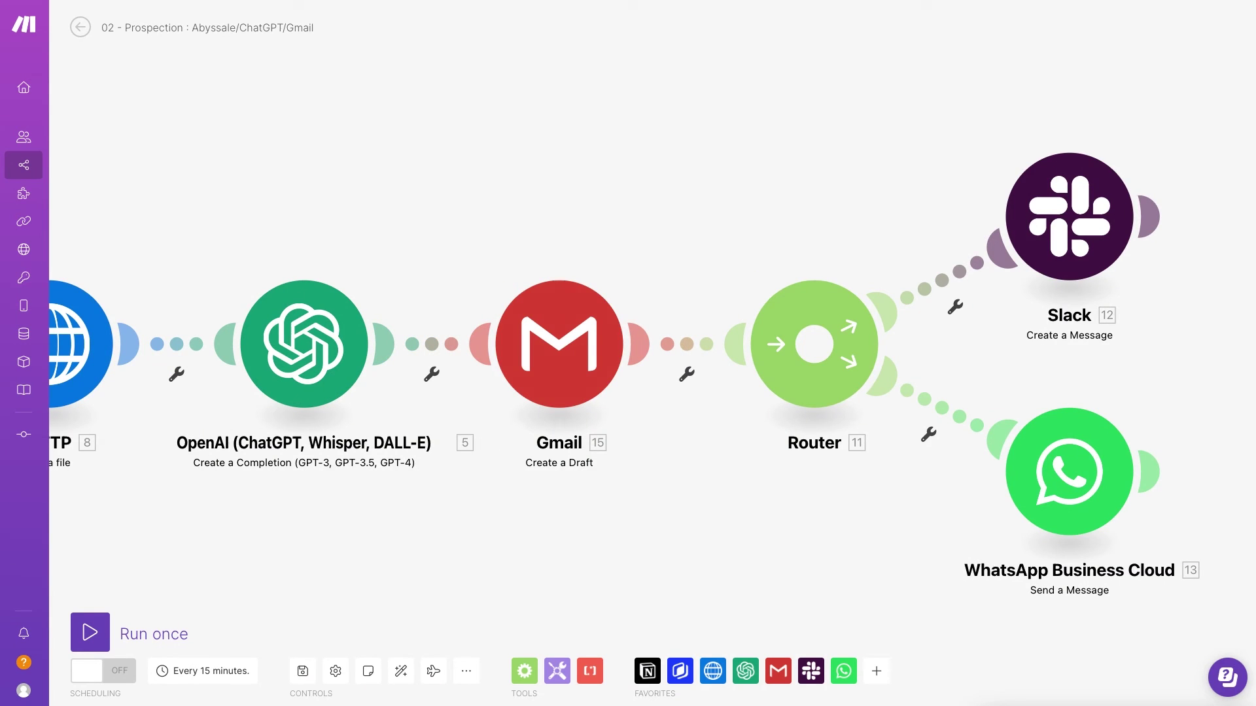
pyautogui.click(556, 346)
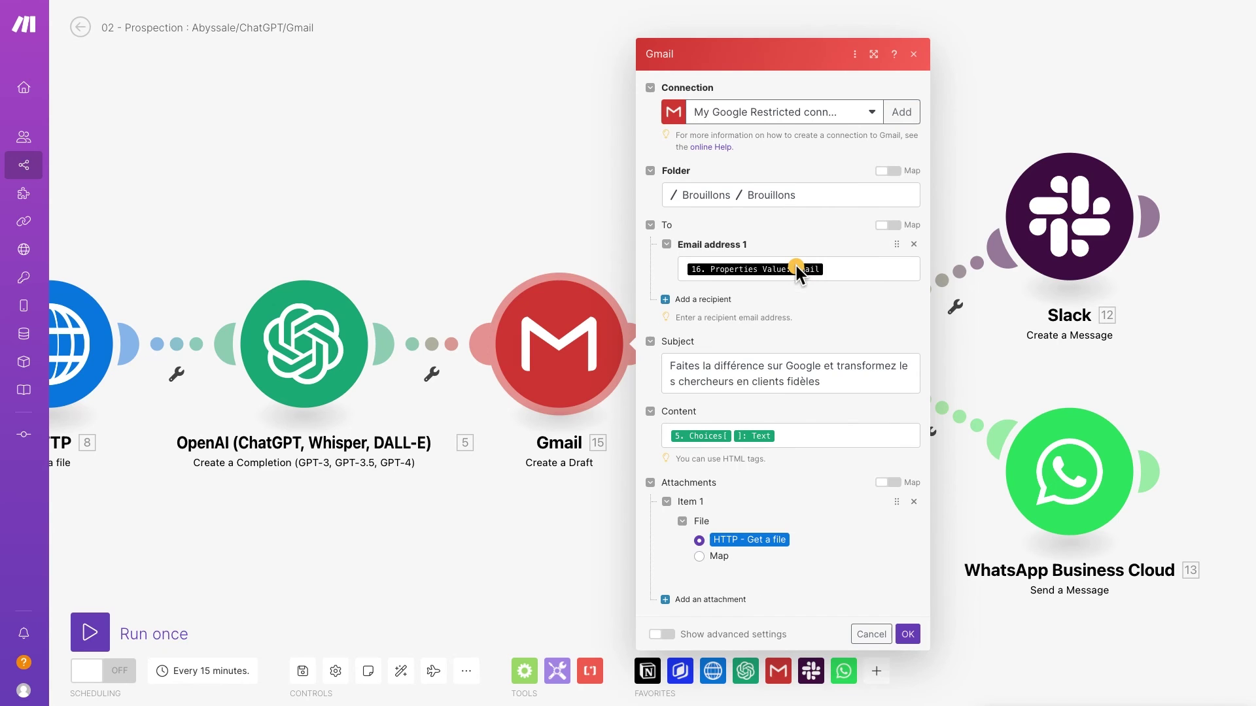
# Inspect the condition of the EMAIL EXIST filter between the Notion and Abyssale modules, and close it
pyautogui.click(531, 166)
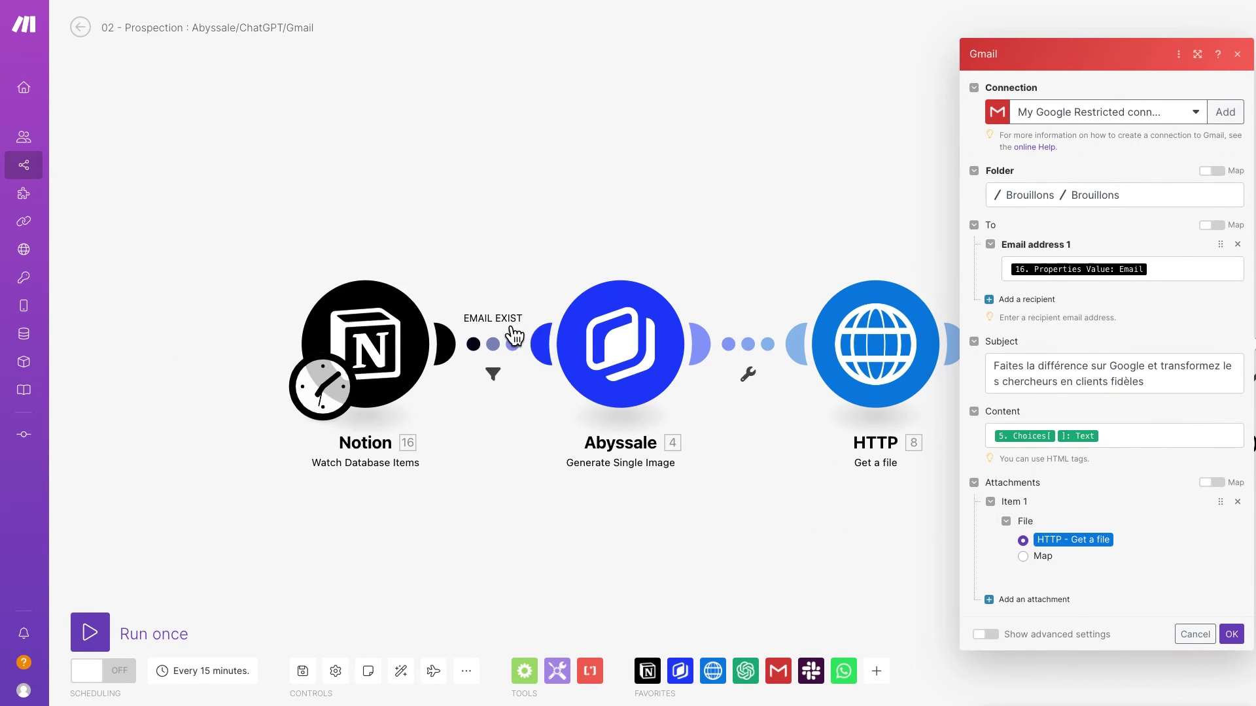
pyautogui.click(493, 370)
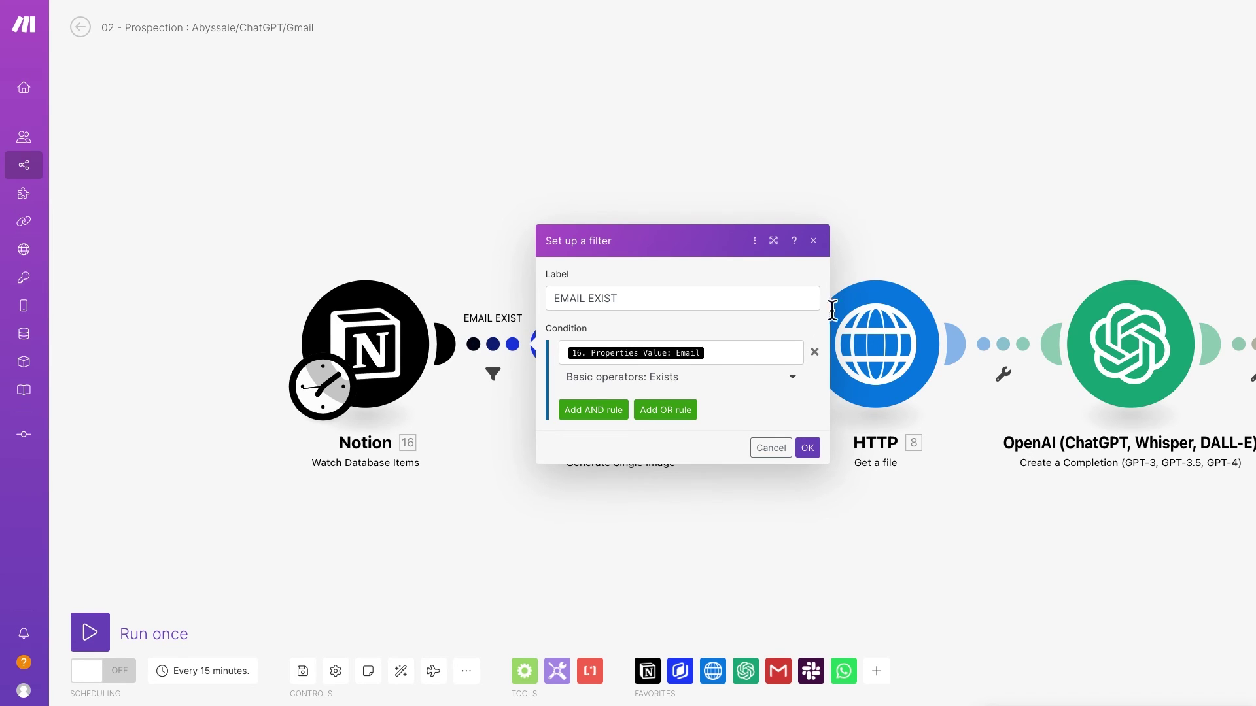
pyautogui.click(813, 241)
# Reopen the Gmail module's settings and highlight the full text of the e-mail subject
pyautogui.hscroll(10, 870, 249)
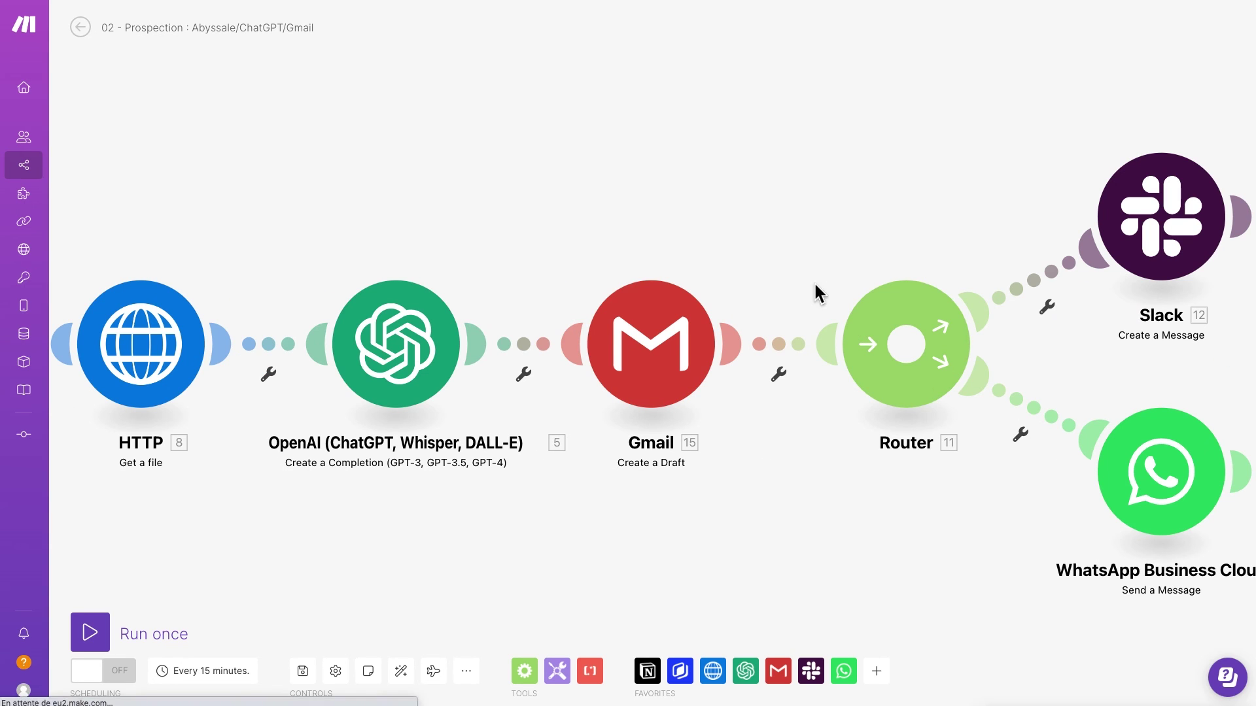
pyautogui.click(651, 342)
pyautogui.click(762, 367)
pyautogui.tripleClick(843, 386)
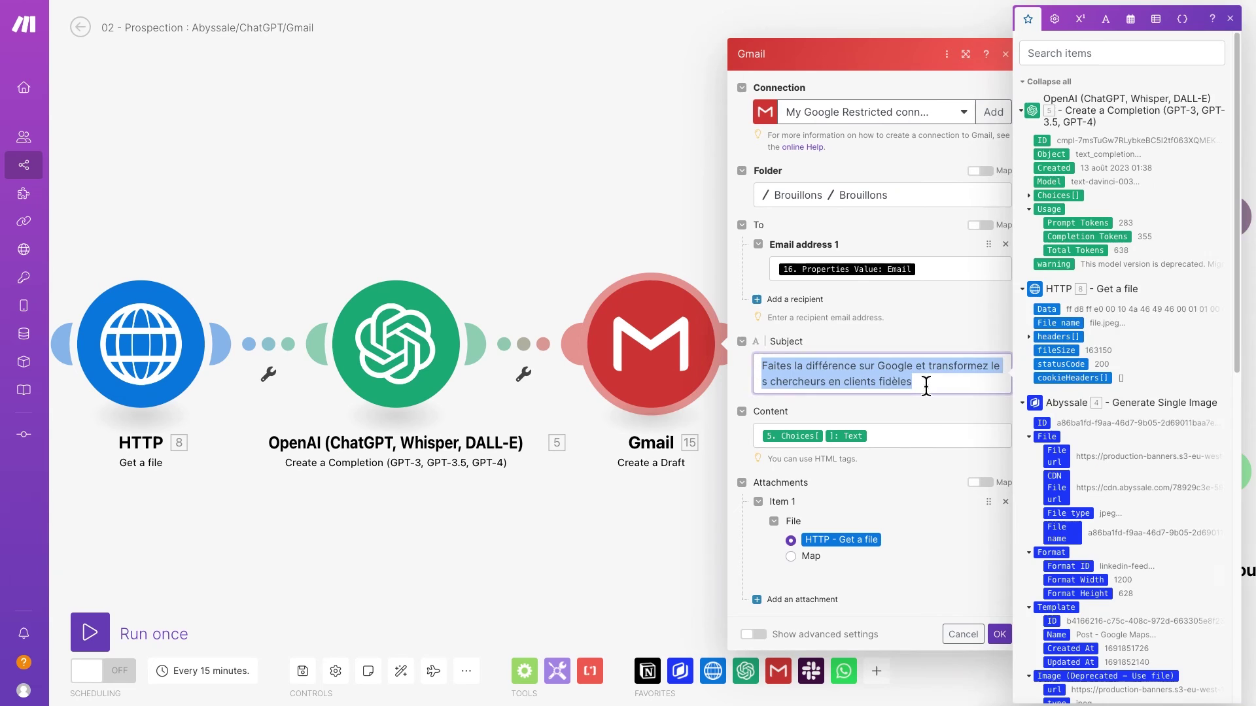
# Examine the Gmail draft's content field and its HTTP file attachment, and close the module's settings
pyautogui.click(922, 383)
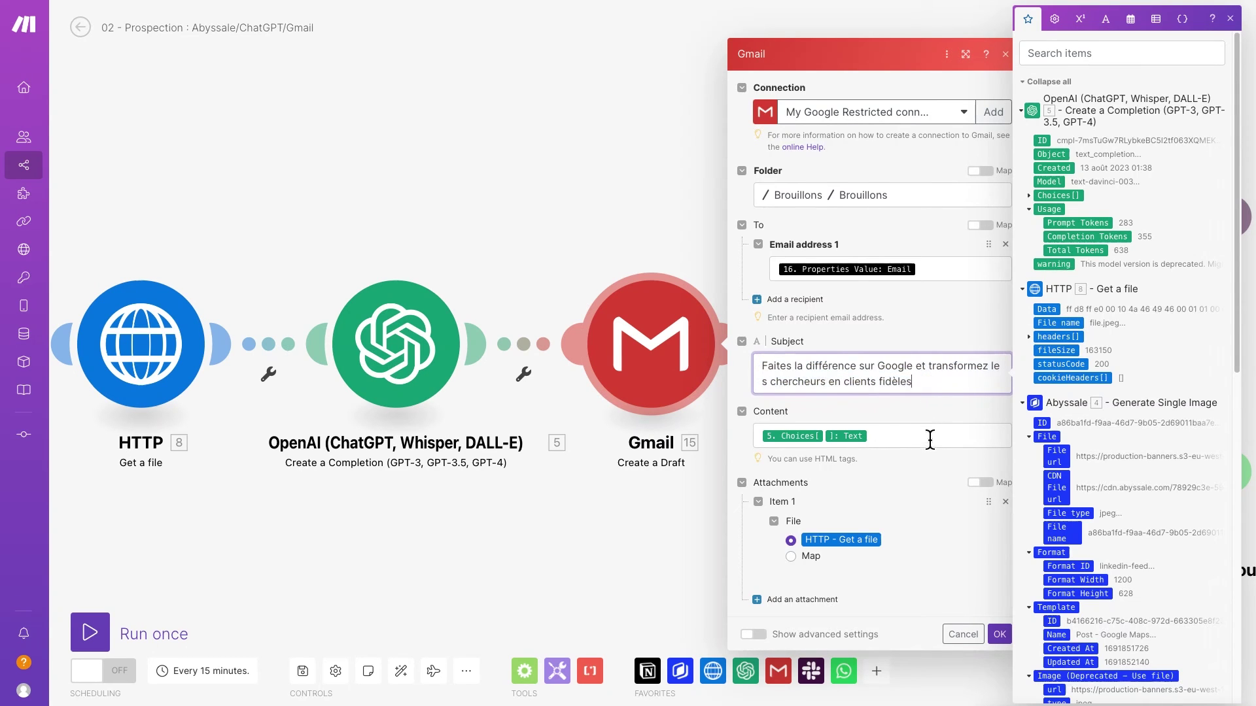
pyautogui.press('Escape')
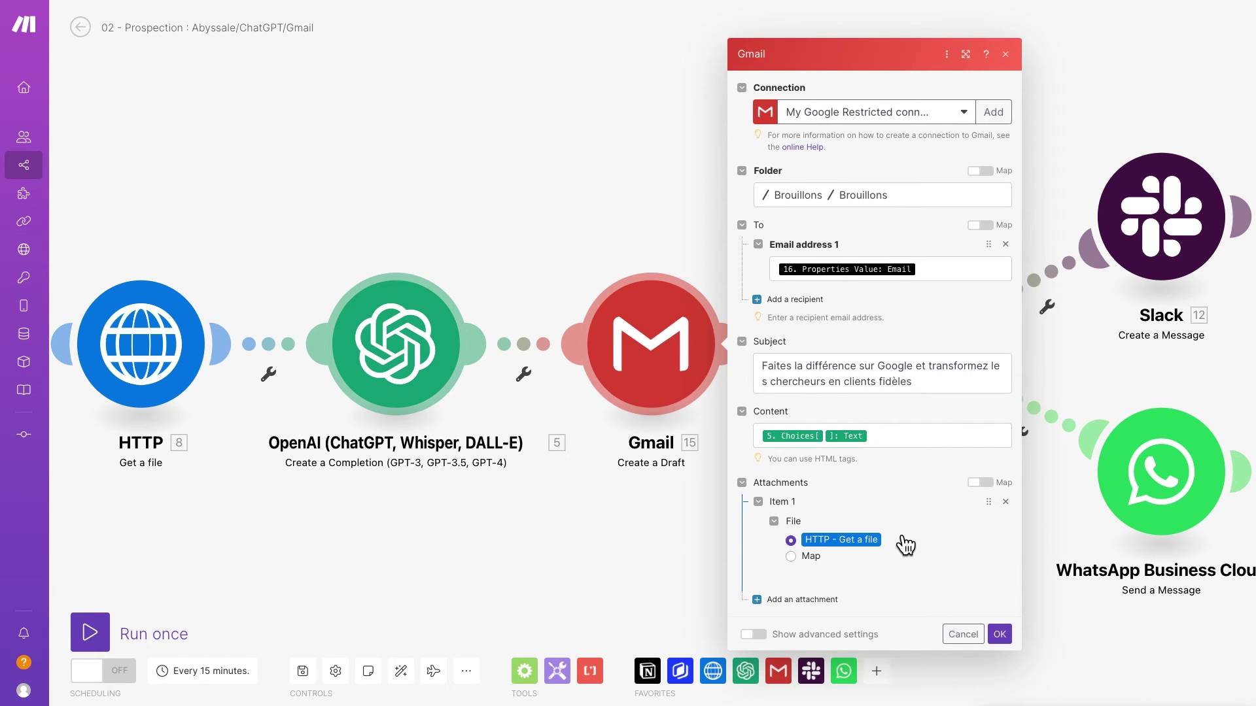
pyautogui.click(907, 428)
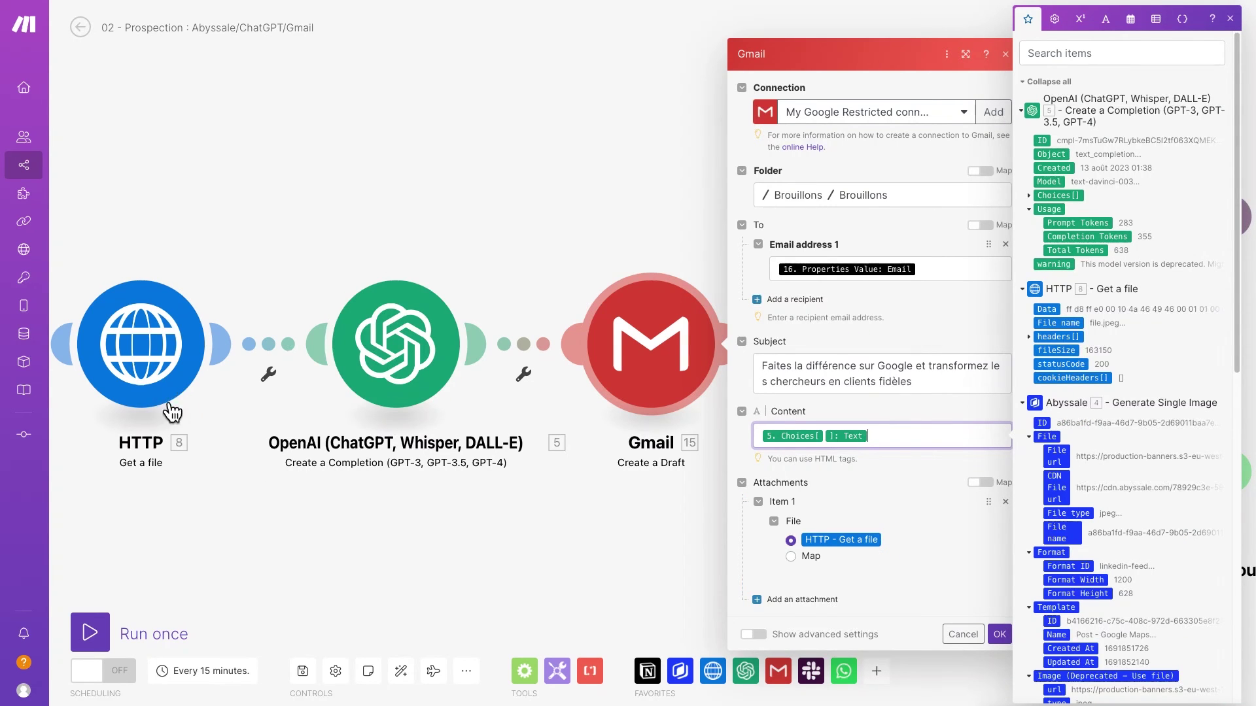
pyautogui.click(146, 444)
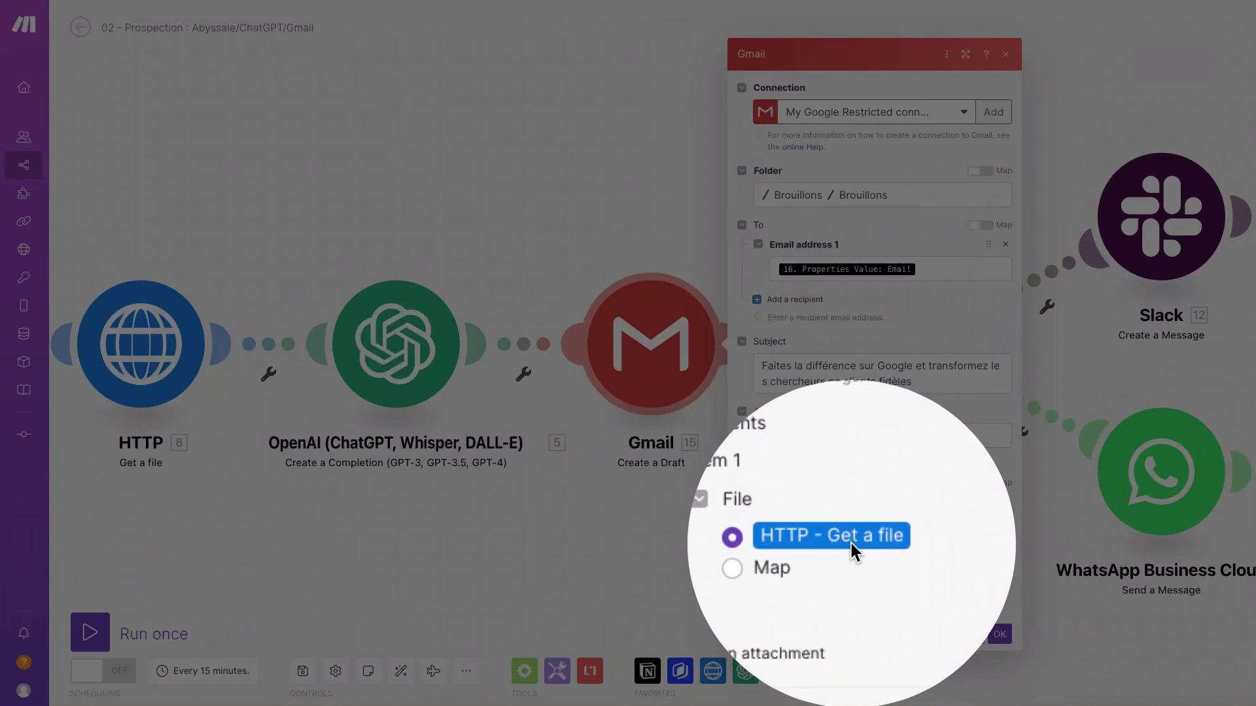
pyautogui.click(850, 541)
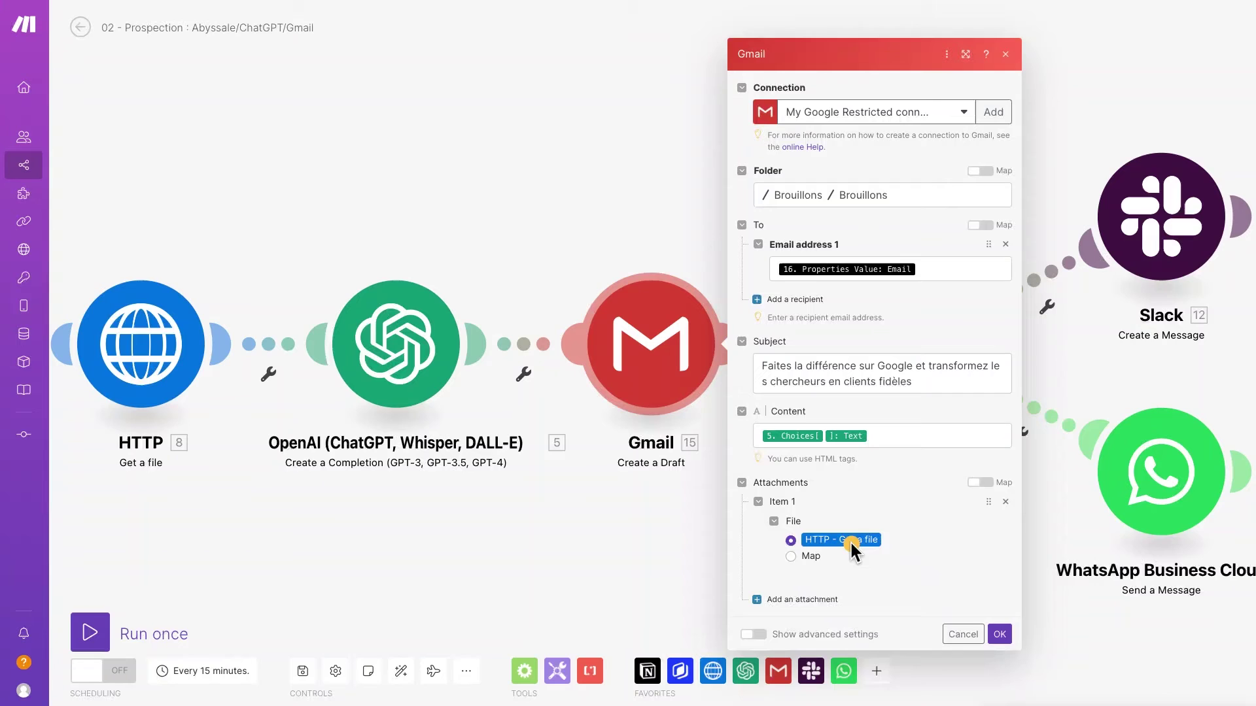
pyautogui.click(1006, 55)
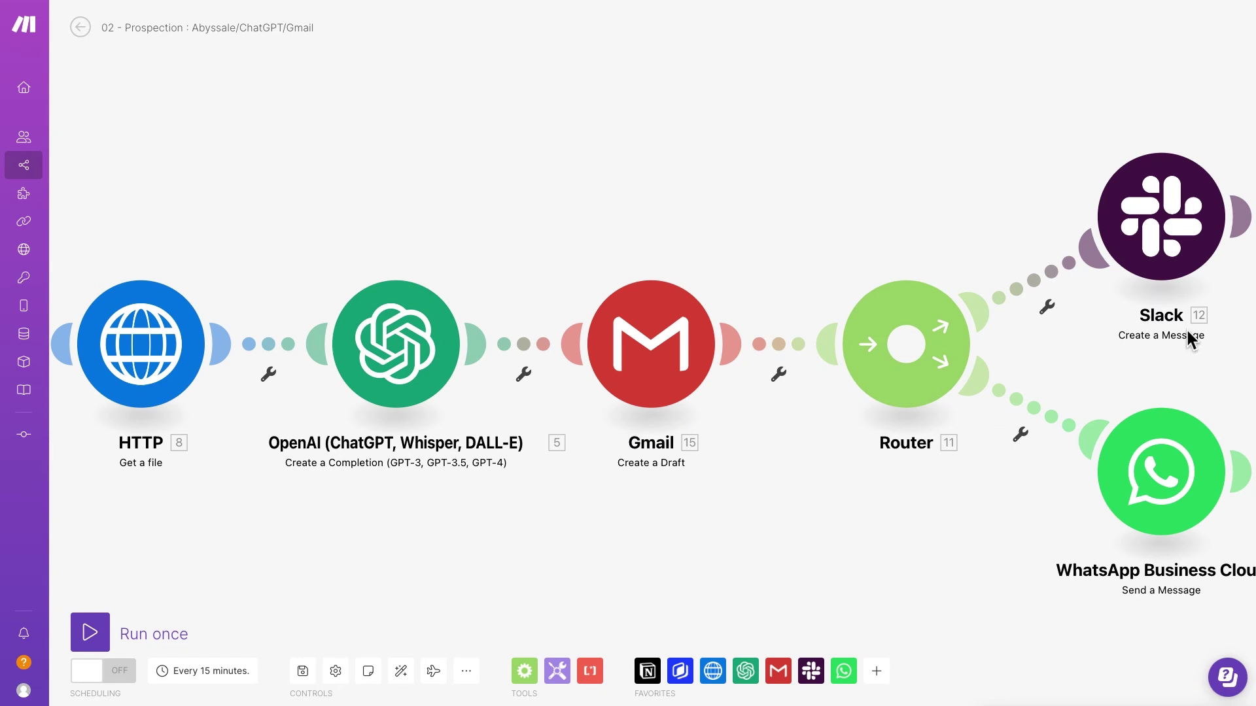
# Open the Slack module and examine its connection, channel selection, channel type, public channel and message text settings
pyautogui.hscroll(4, 1187, 328)
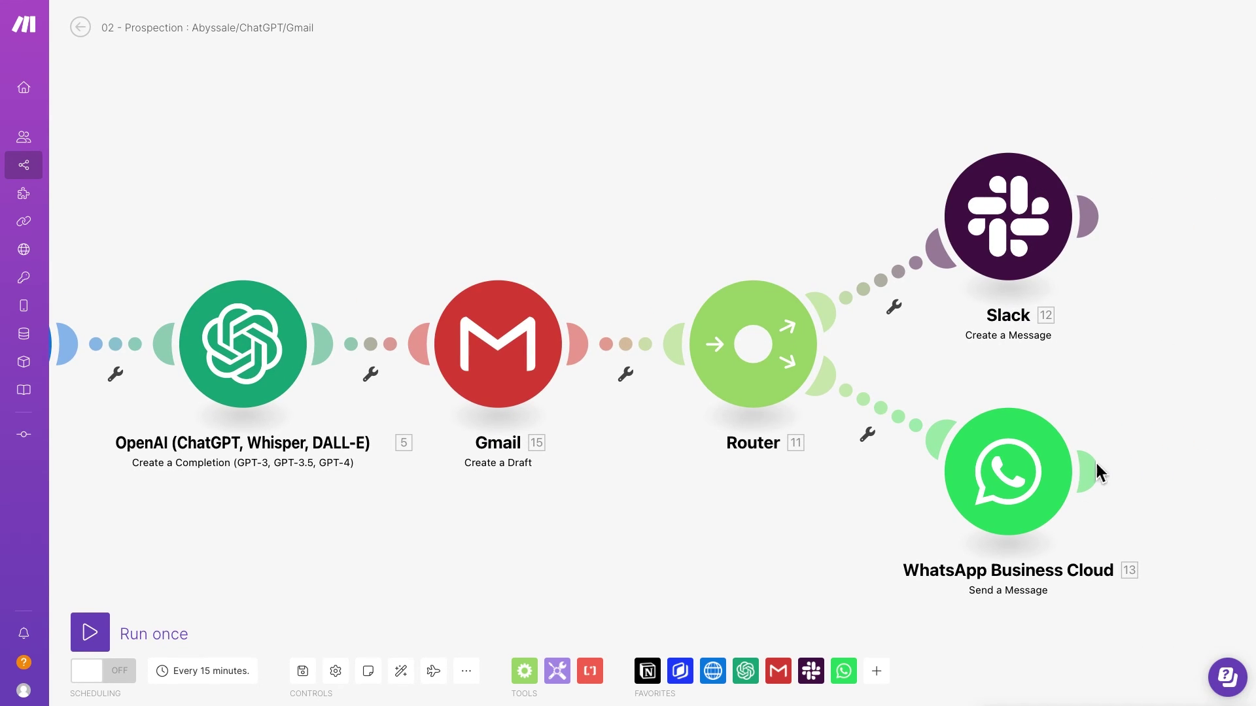
pyautogui.click(1024, 204)
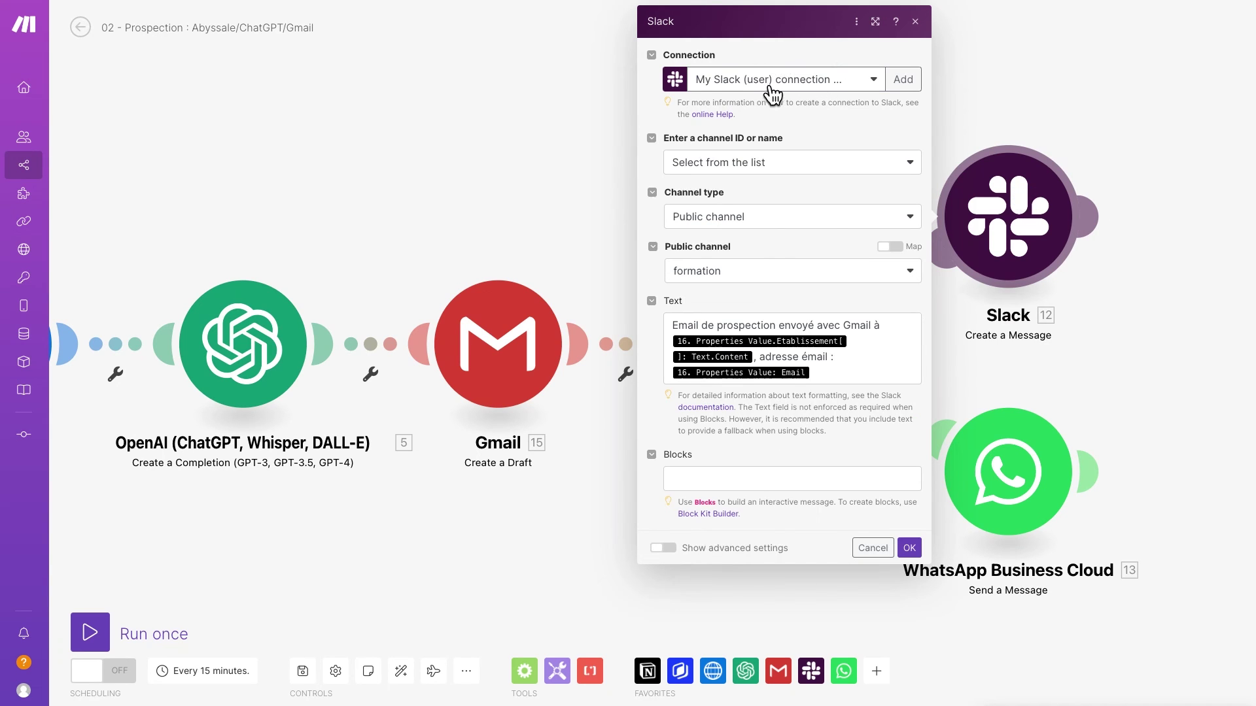
pyautogui.moveTo(716, 131); pyautogui.dragTo(772, 80)
pyautogui.moveTo(1099, 59); pyautogui.dragTo(928, 72)
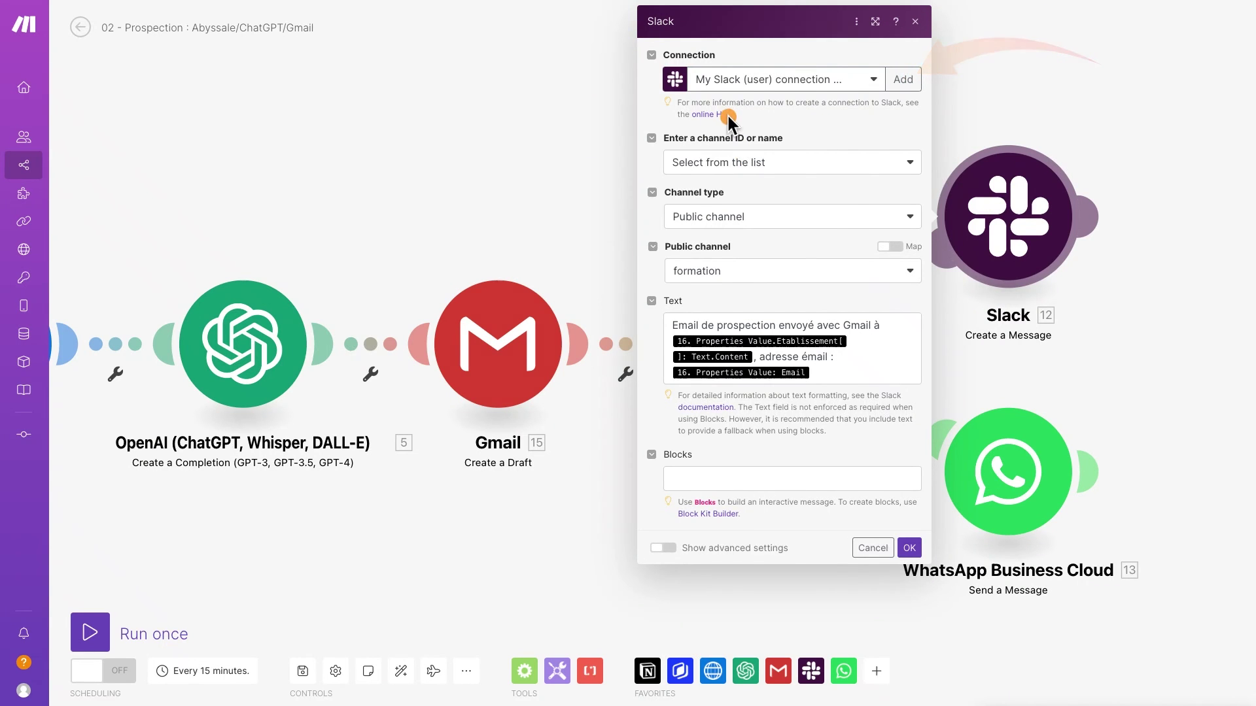
pyautogui.click(728, 116)
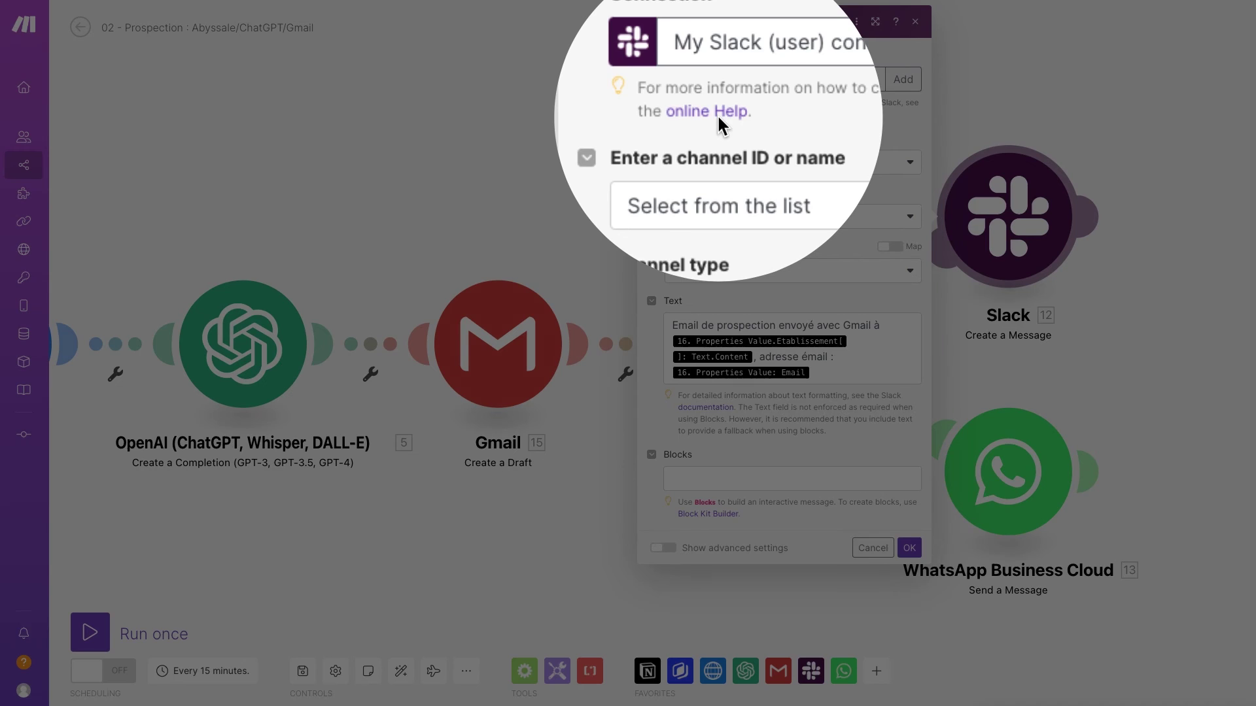
pyautogui.click(717, 115)
pyautogui.moveTo(1205, 82); pyautogui.dragTo(844, 144)
pyautogui.moveTo(1249, 168)
pyautogui.mouseDown()
pyautogui.moveTo(1046, 210)
pyautogui.moveTo(875, 220)
pyautogui.mouseUp()
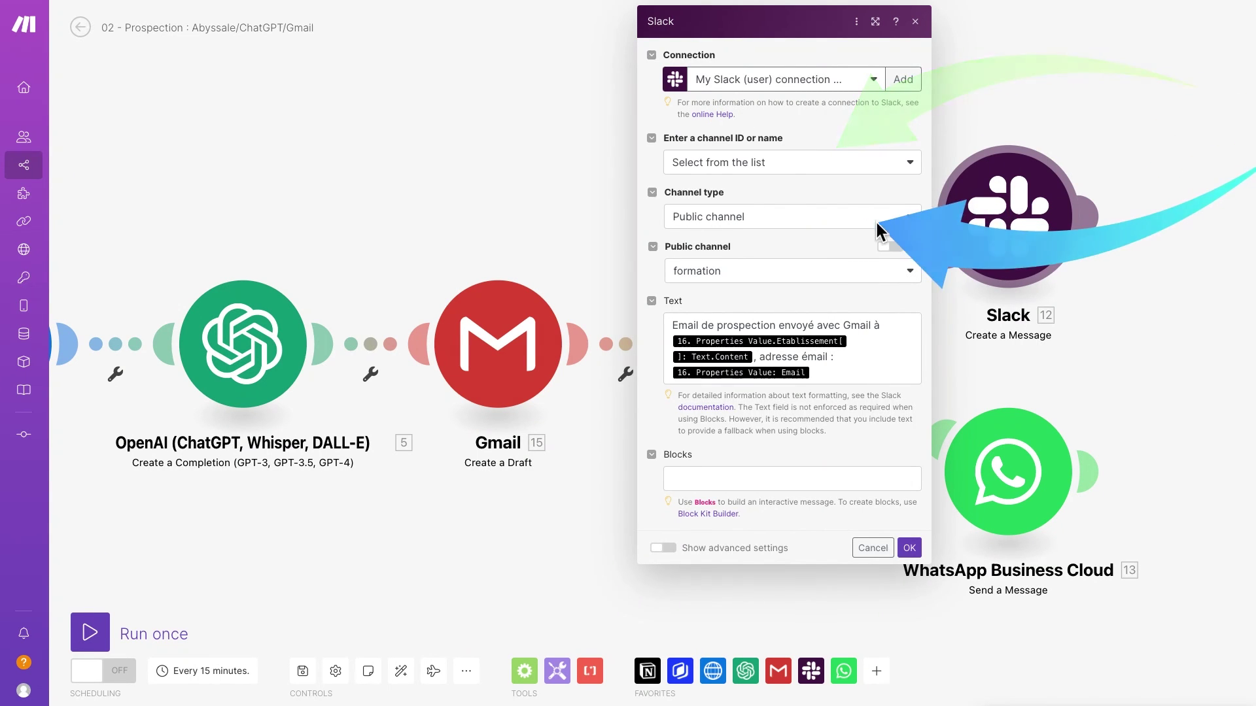
pyautogui.moveTo(1182, 309)
pyautogui.mouseDown()
pyautogui.moveTo(1010, 340)
pyautogui.moveTo(863, 288)
pyautogui.mouseUp()
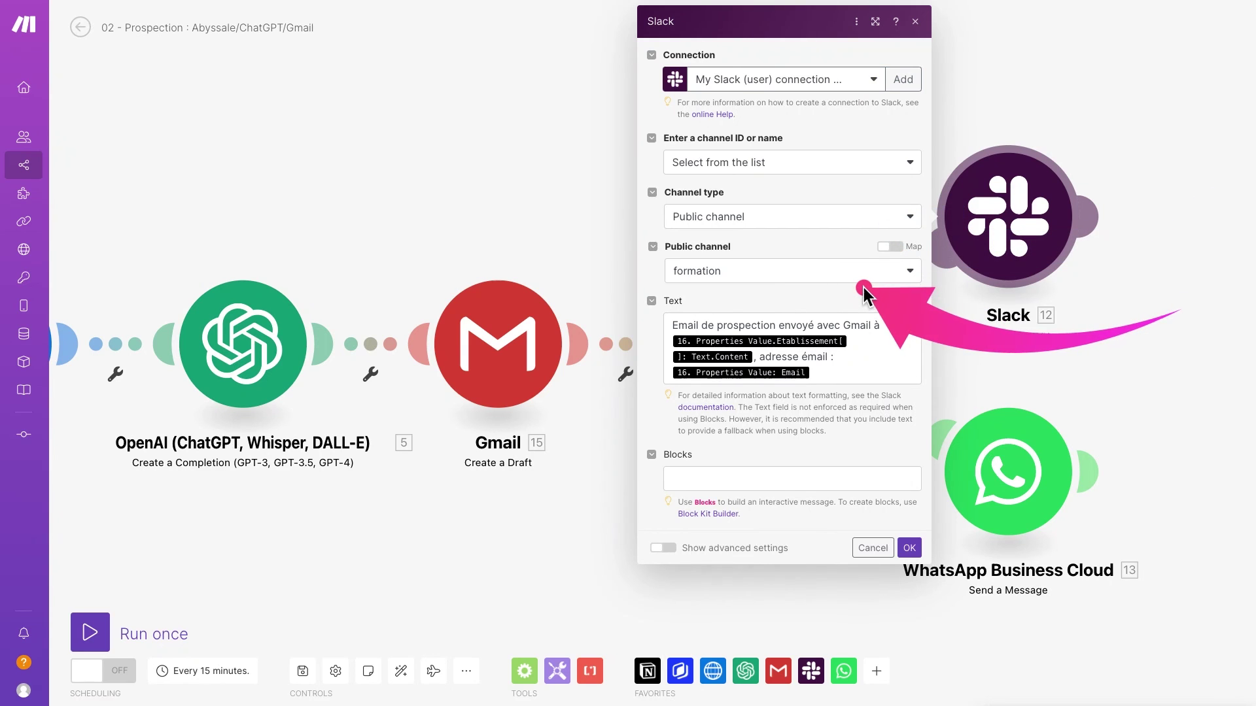
pyautogui.moveTo(1082, 162)
pyautogui.mouseDown()
pyautogui.moveTo(840, 373)
pyautogui.moveTo(870, 358)
pyautogui.mouseUp()
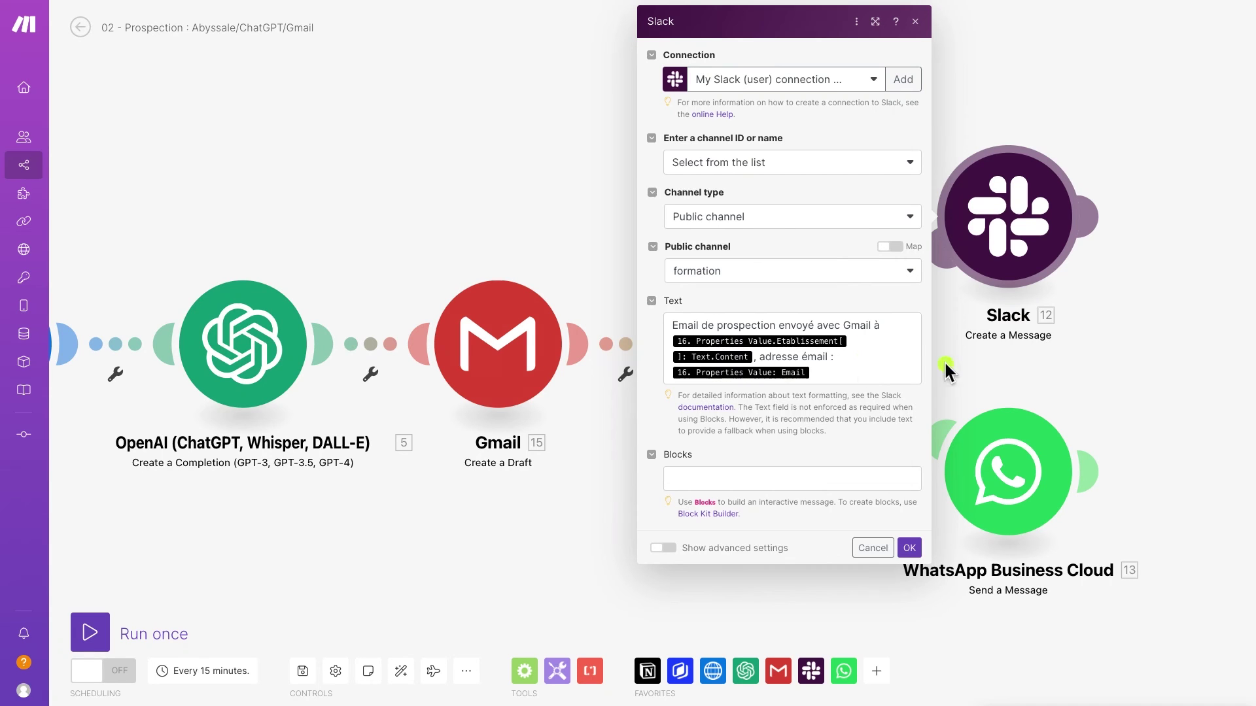
pyautogui.moveTo(1169, 243); pyautogui.dragTo(1159, 481)
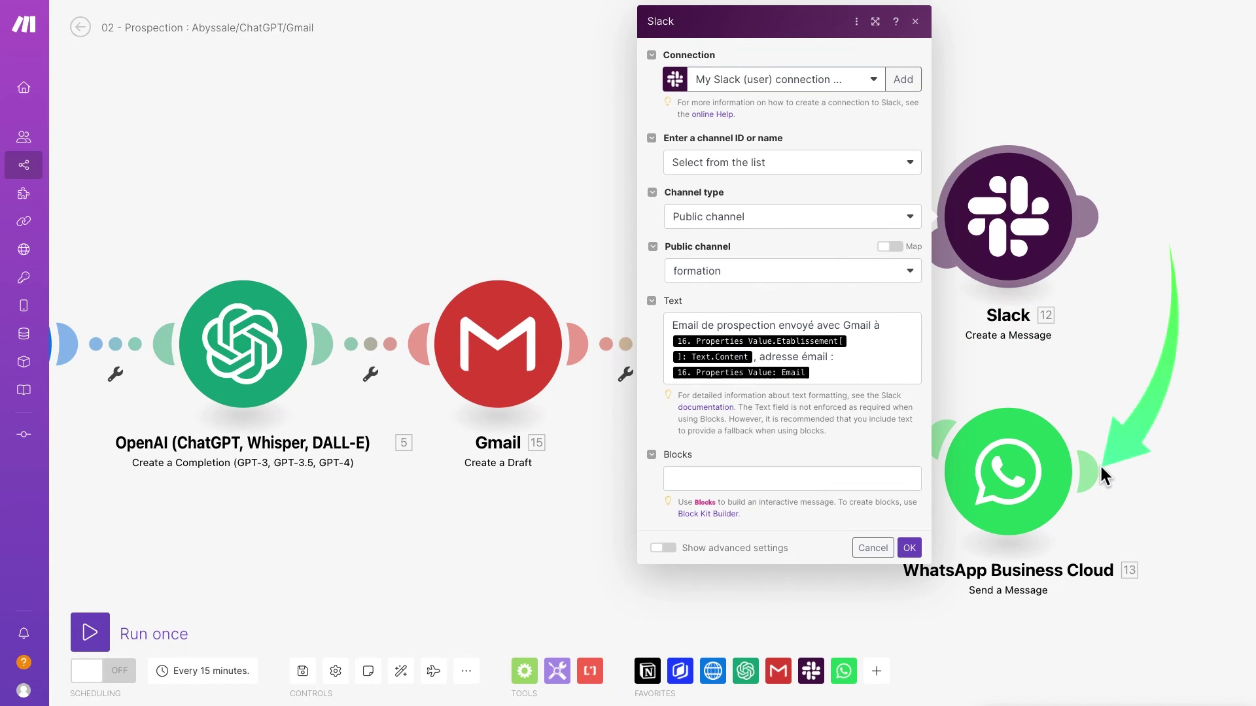
# Open the WhatsApp Business Cloud module, examine its connection, sender, receiver, message type and media URL settings, and close it
pyautogui.click(1046, 464)
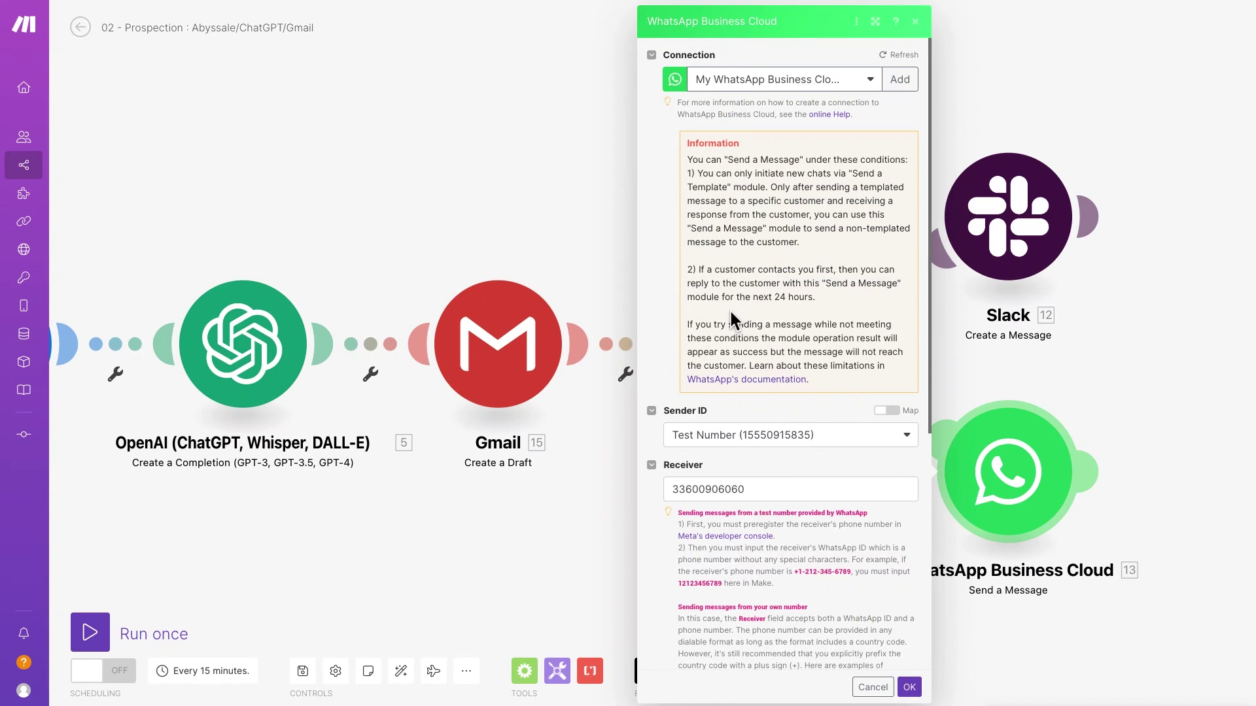
pyautogui.moveTo(1170, 80)
pyautogui.mouseDown()
pyautogui.moveTo(839, 186)
pyautogui.moveTo(833, 69)
pyautogui.mouseUp()
pyautogui.click(842, 114)
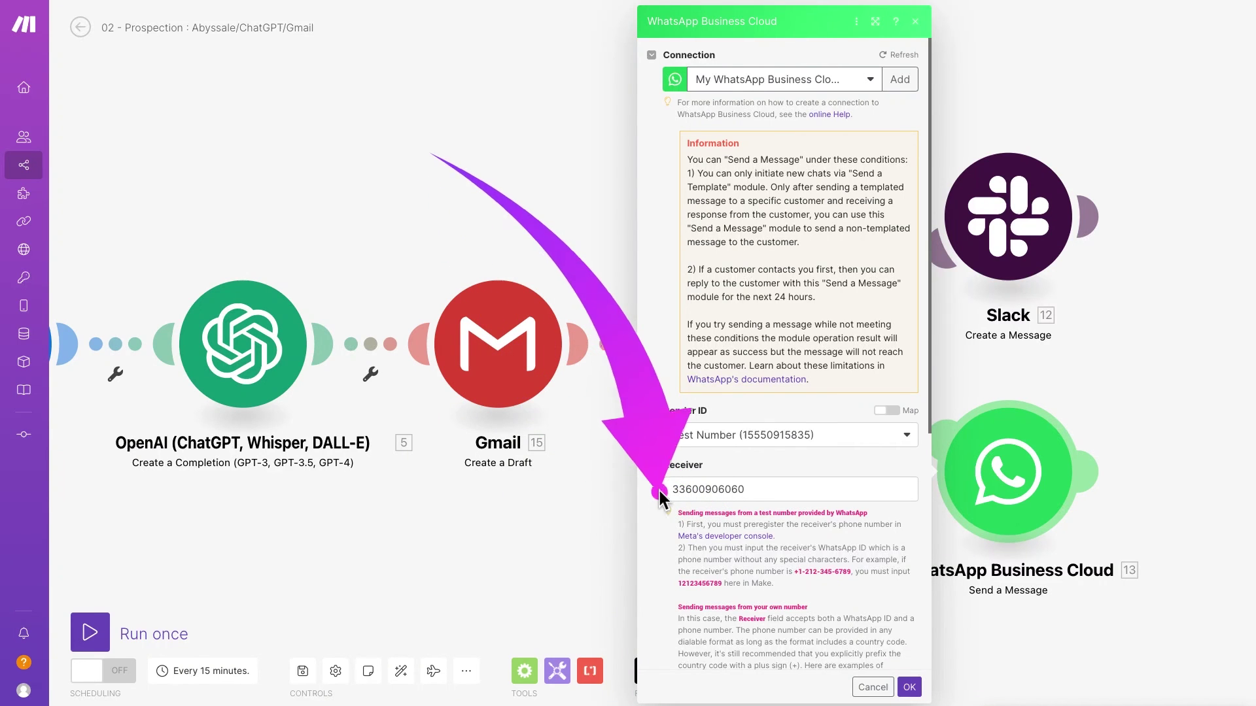
pyautogui.scroll(-4, 834, 563)
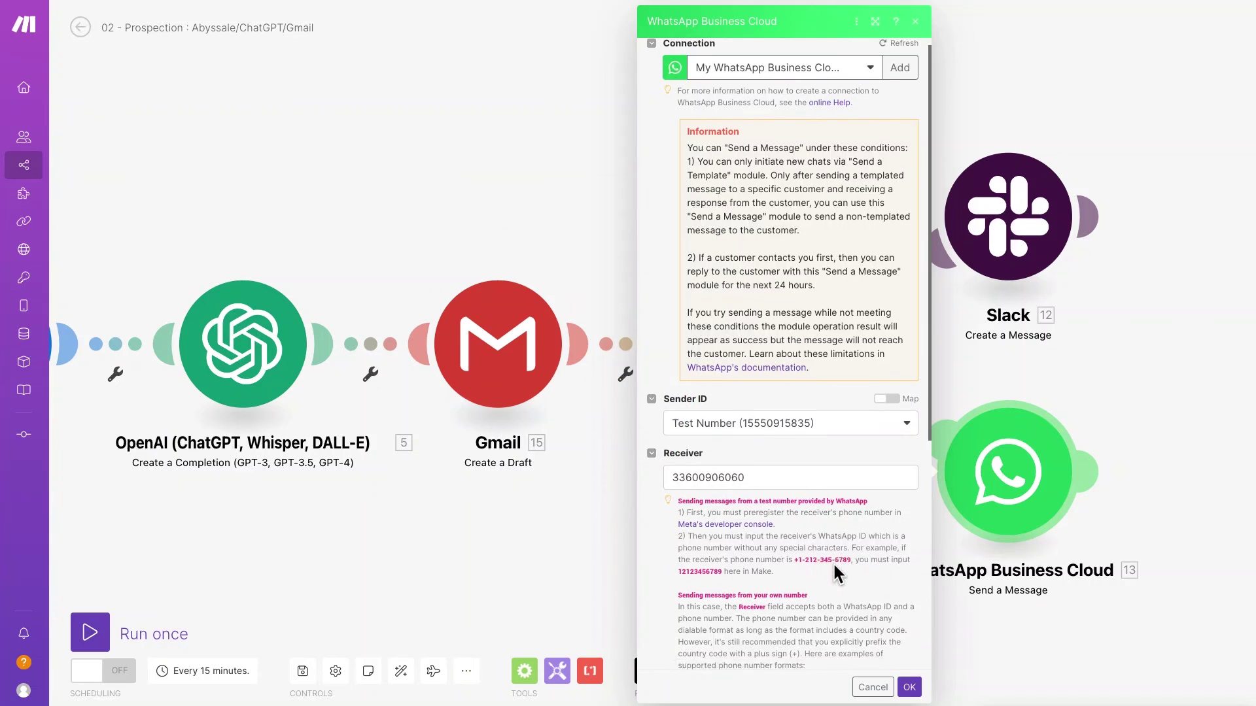
pyautogui.scroll(-2, 836, 572)
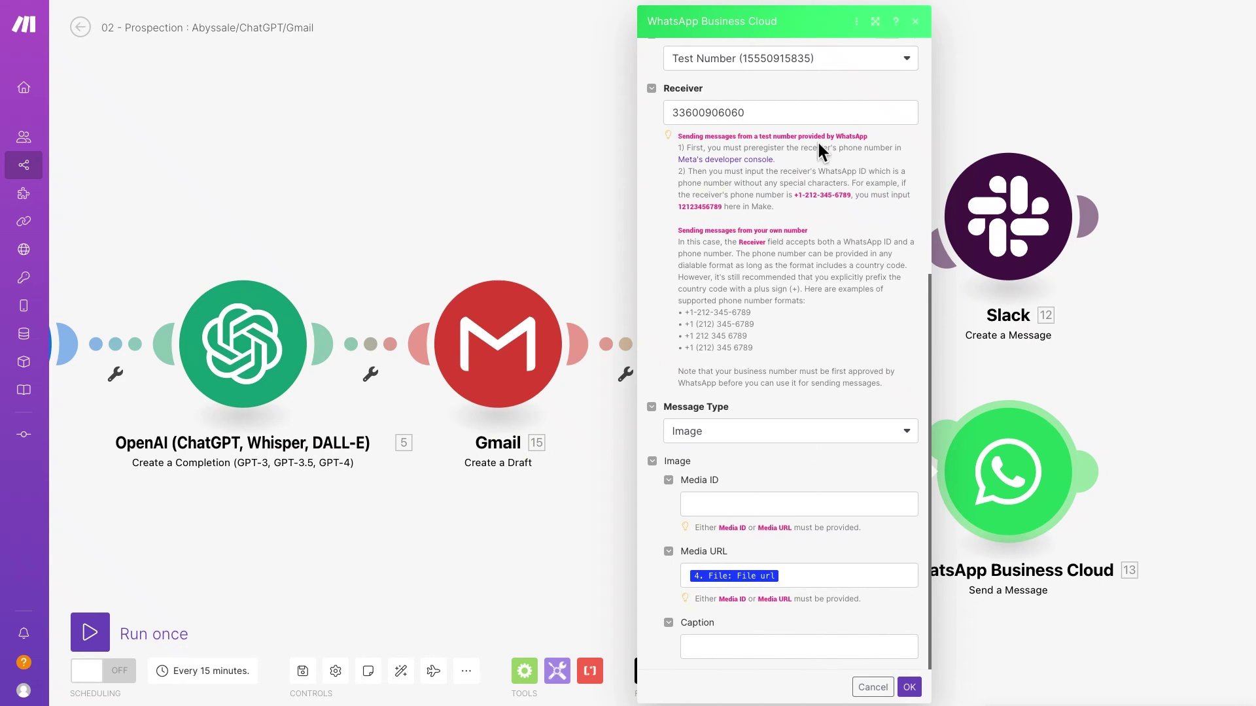
pyautogui.click(915, 22)
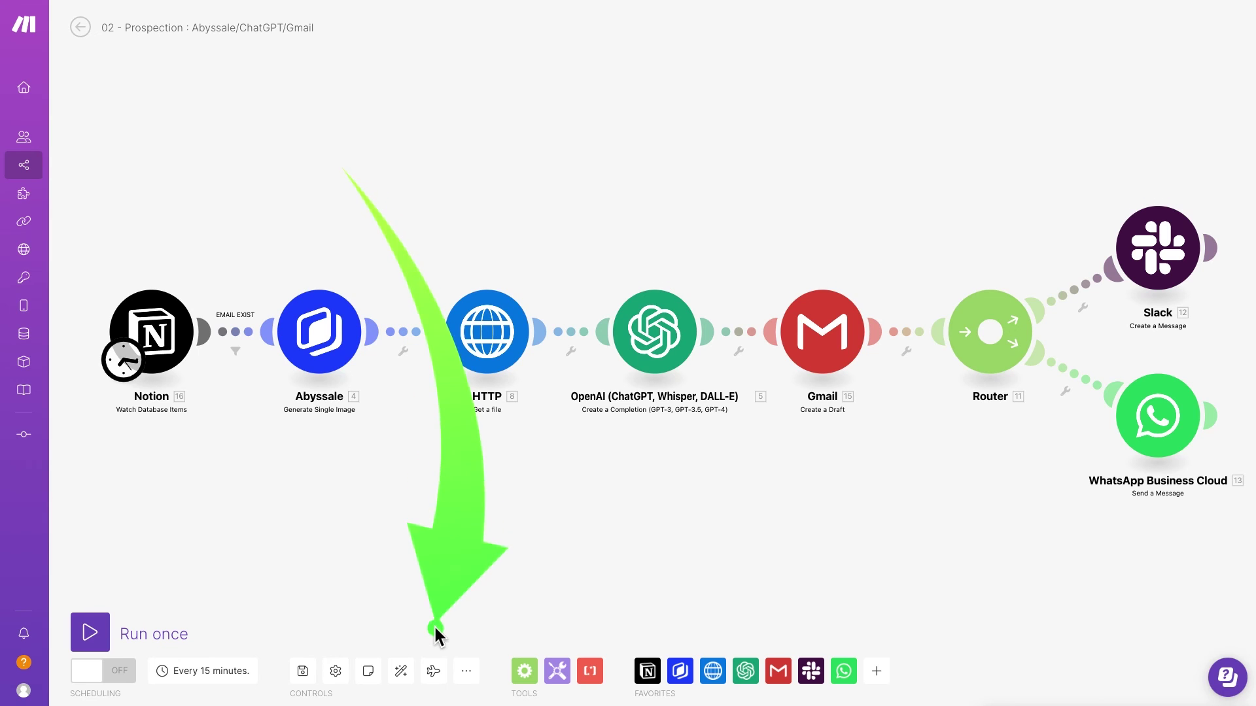
# Play the animated explanation of the data flow through the whole scenario
pyautogui.click(434, 671)
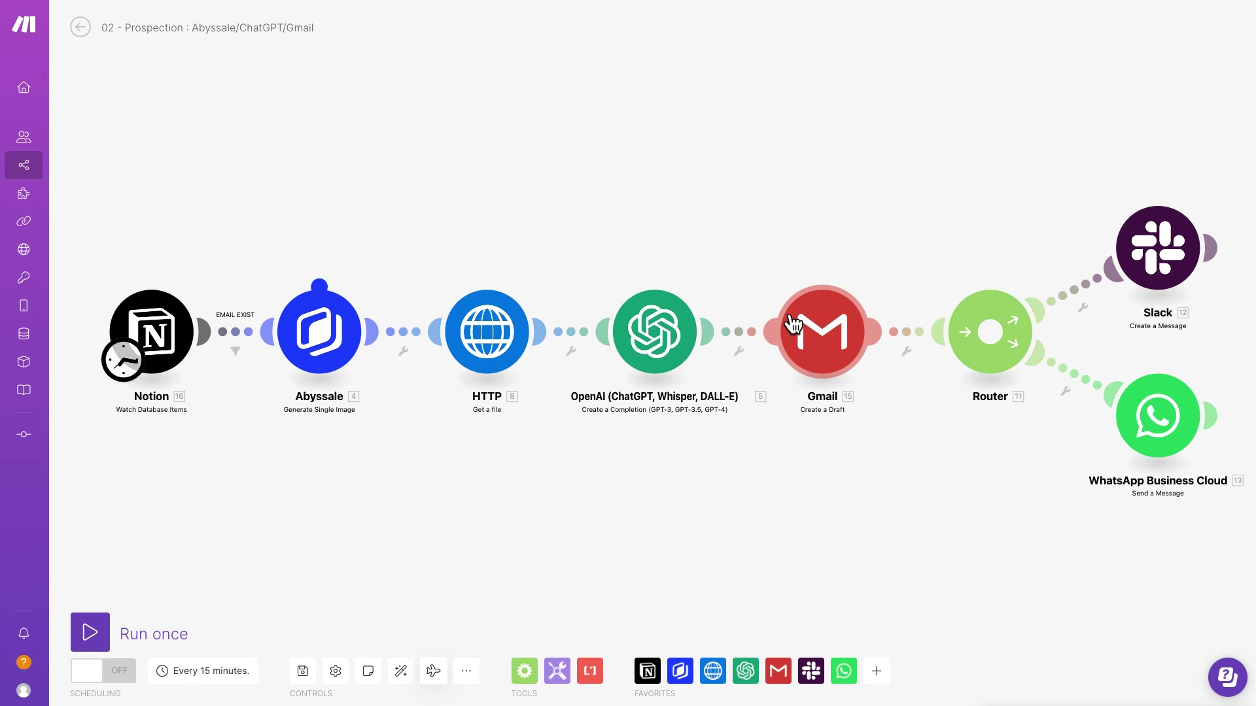
pyautogui.rightClick(220, 571)
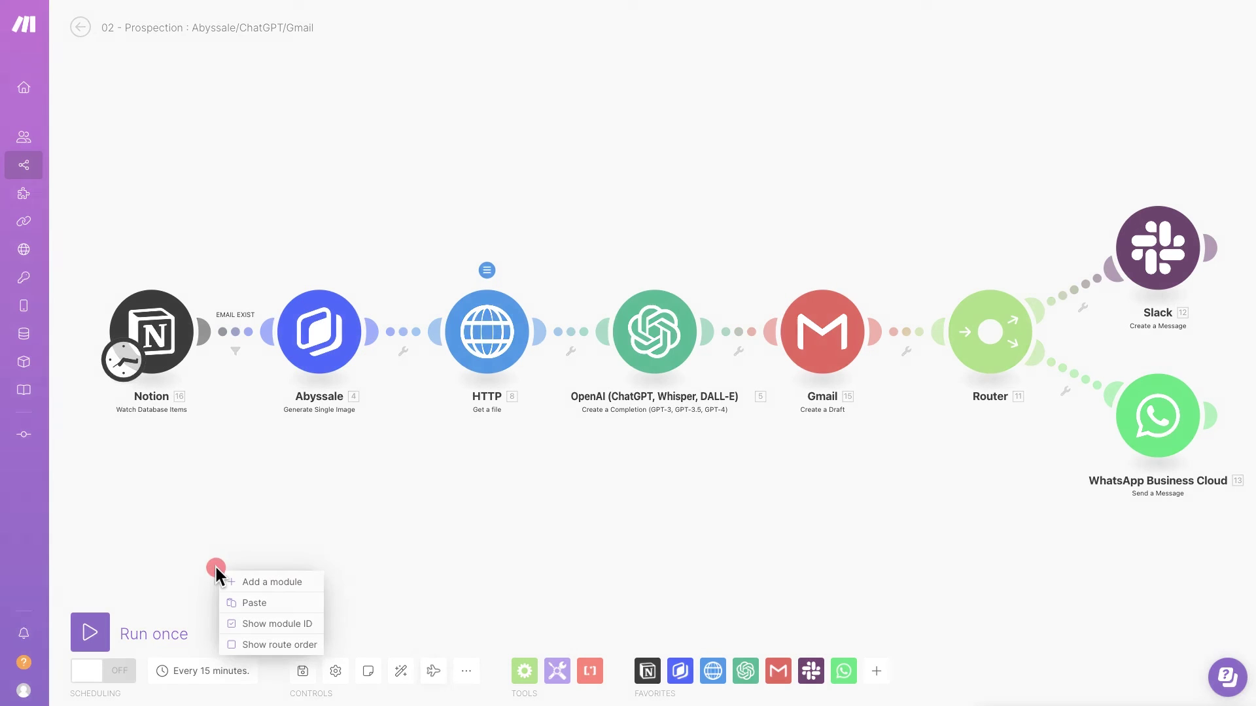
pyautogui.click(123, 595)
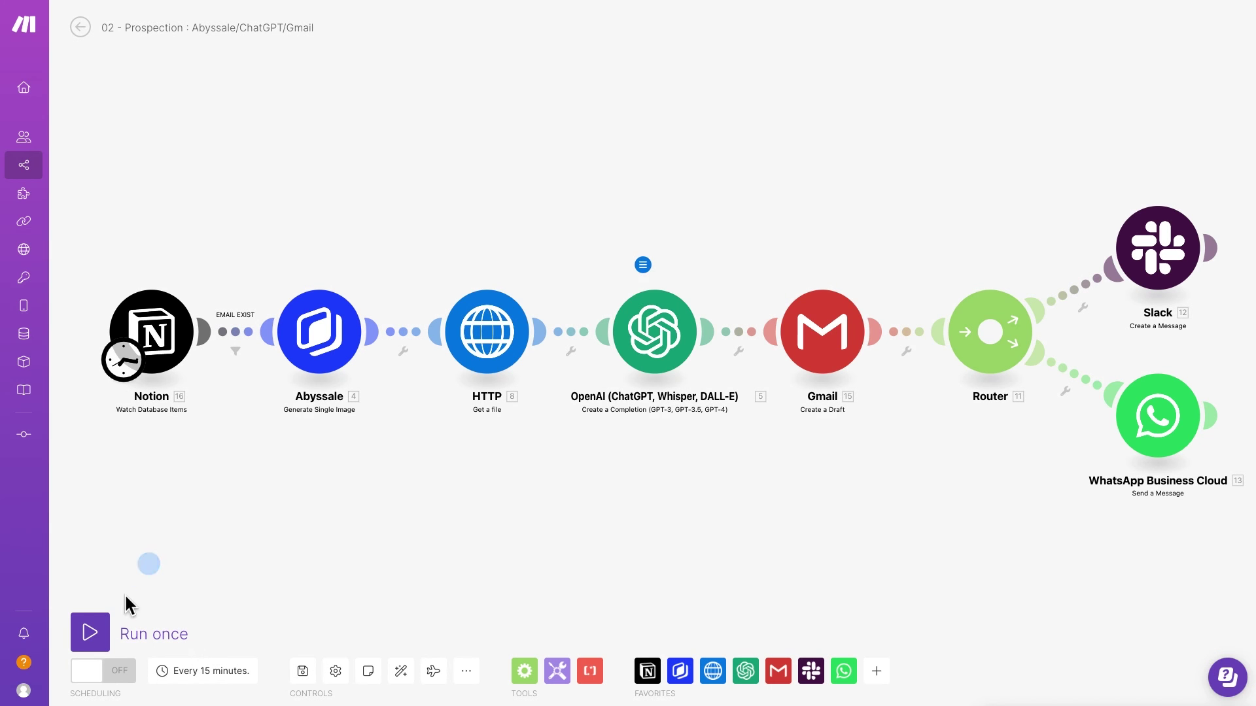
# Run the scenario once and highlight the WhatsApp module's error text in the execution log
pyautogui.click(108, 635)
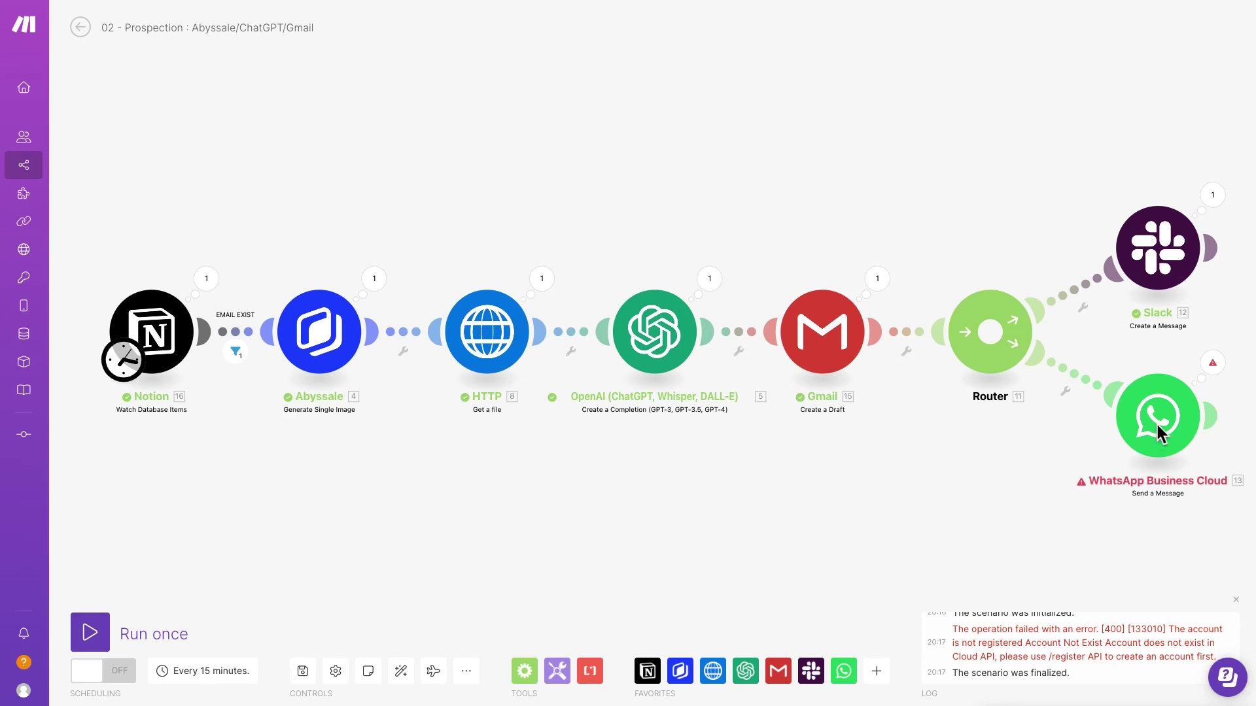
pyautogui.click(1152, 452)
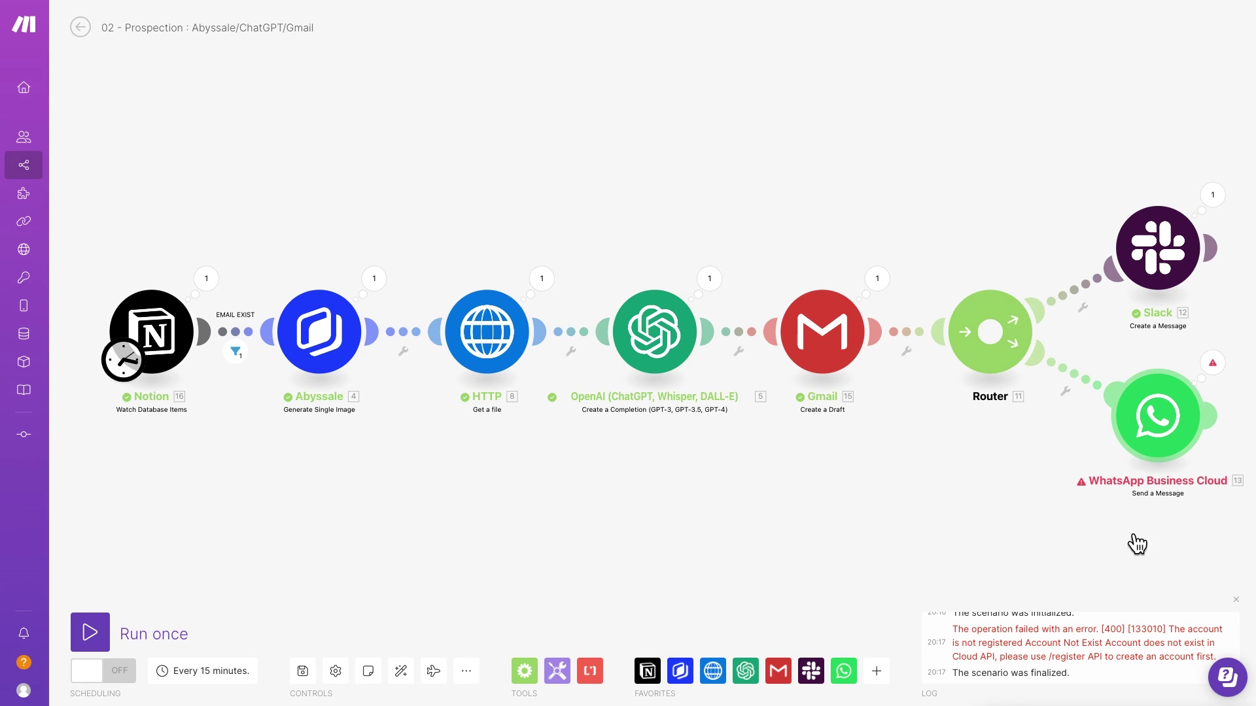
pyautogui.moveTo(1175, 629); pyautogui.dragTo(1028, 650)
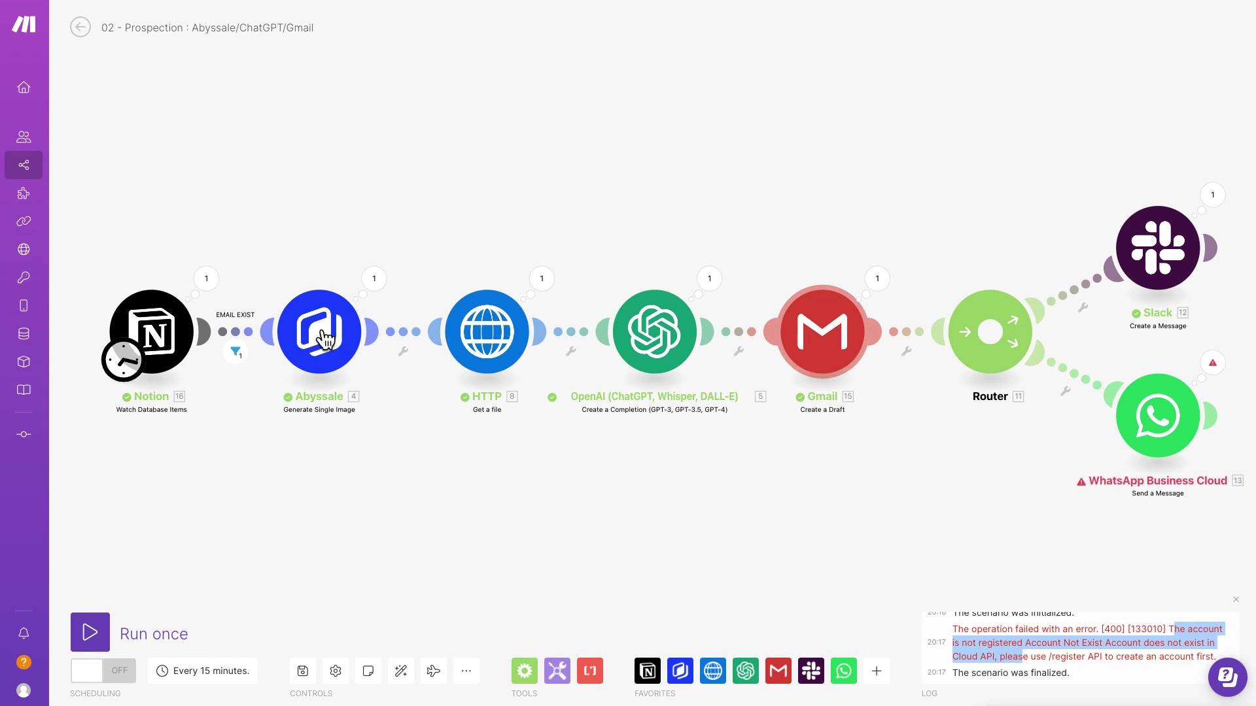
pyautogui.click(266, 207)
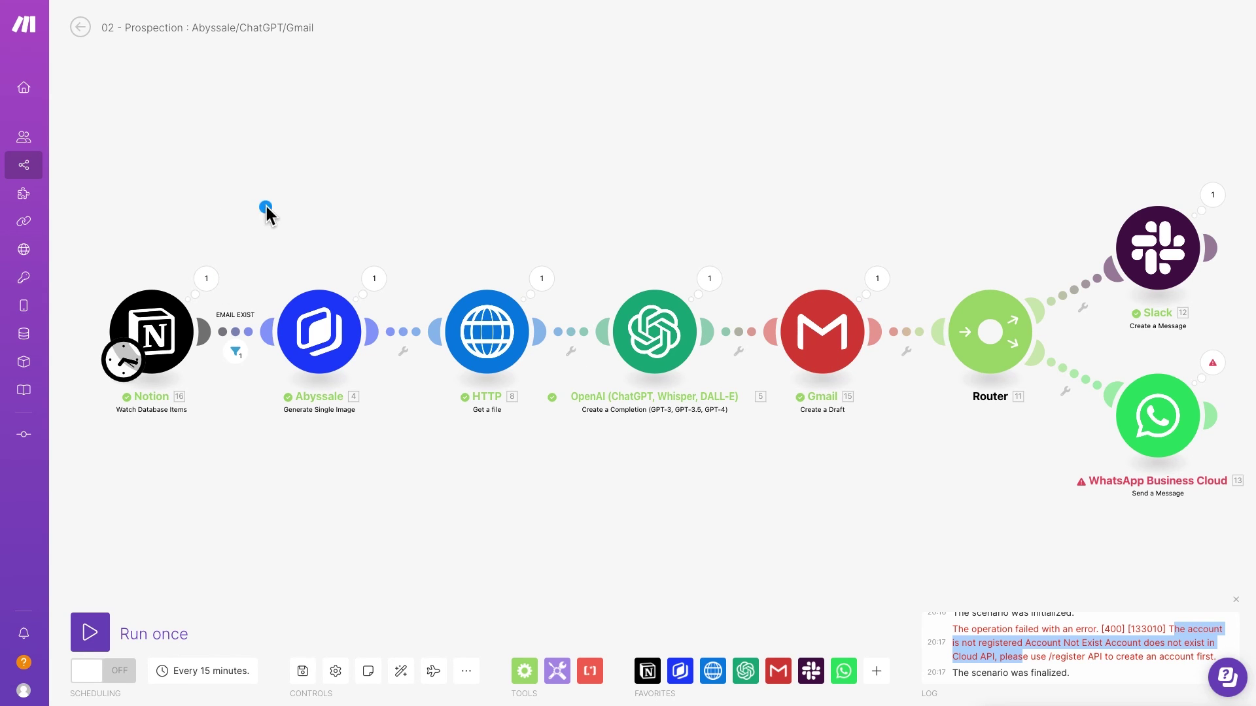
# Inspect the Notion module's output bundle, expanding Properties Value and Etablissement to check the email, website and establishment name, and close it
pyautogui.click(206, 280)
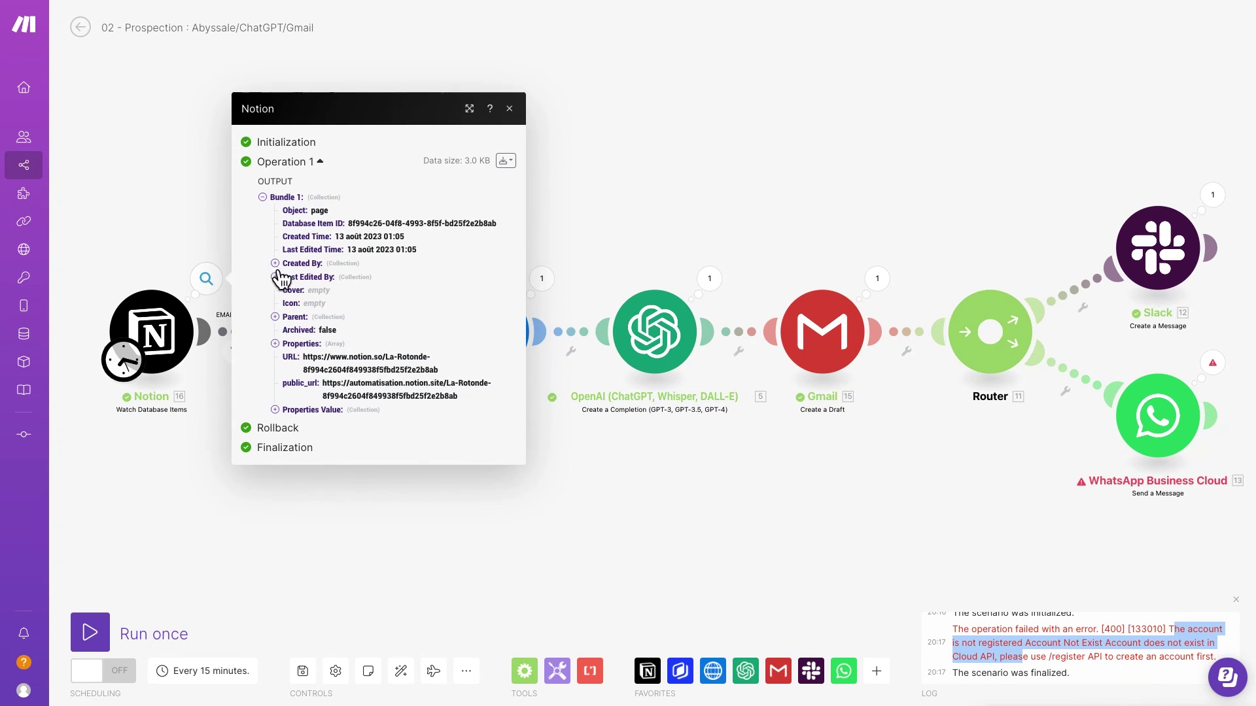
pyautogui.click(275, 409)
pyautogui.moveTo(319, 378); pyautogui.dragTo(350, 411)
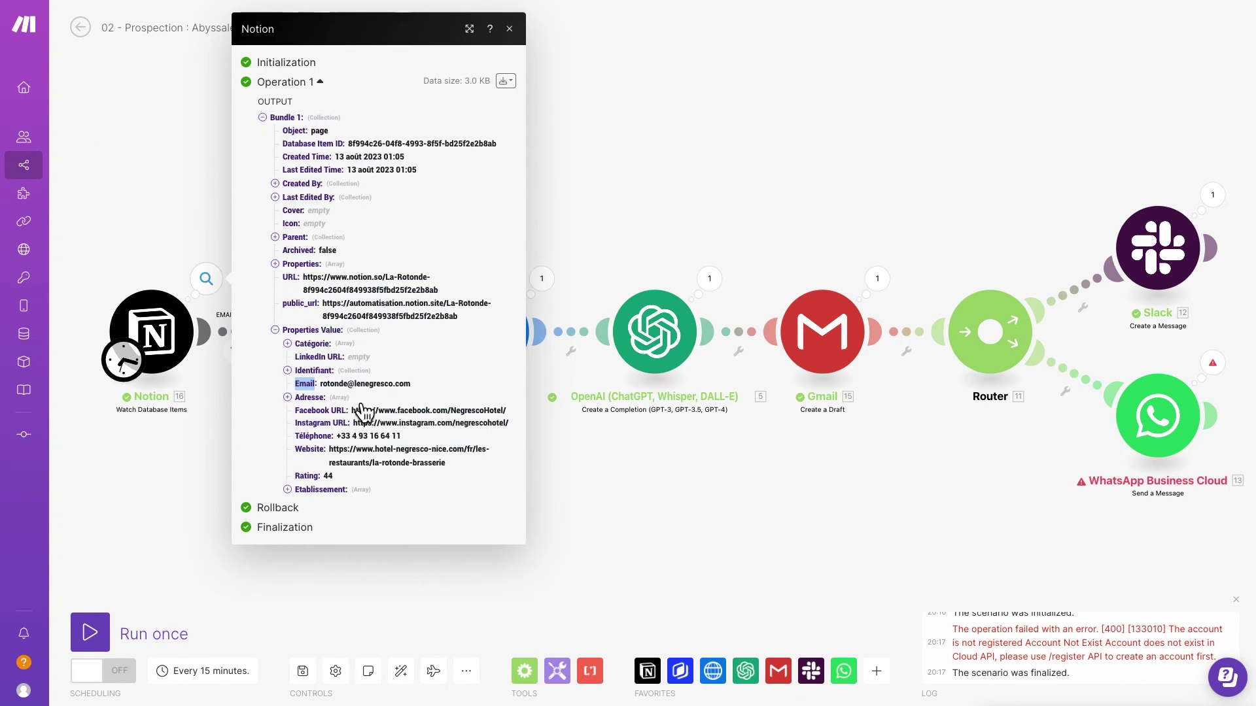
pyautogui.moveTo(357, 450); pyautogui.dragTo(466, 460)
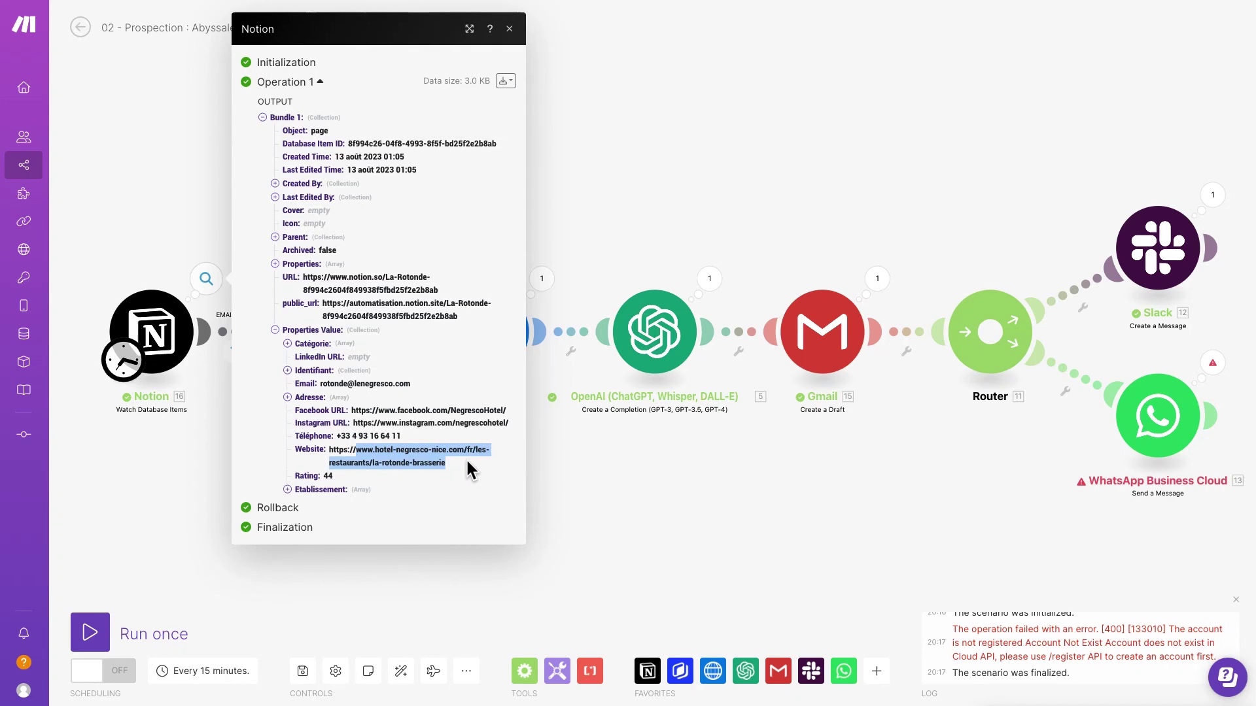
pyautogui.click(286, 489)
pyautogui.click(300, 495)
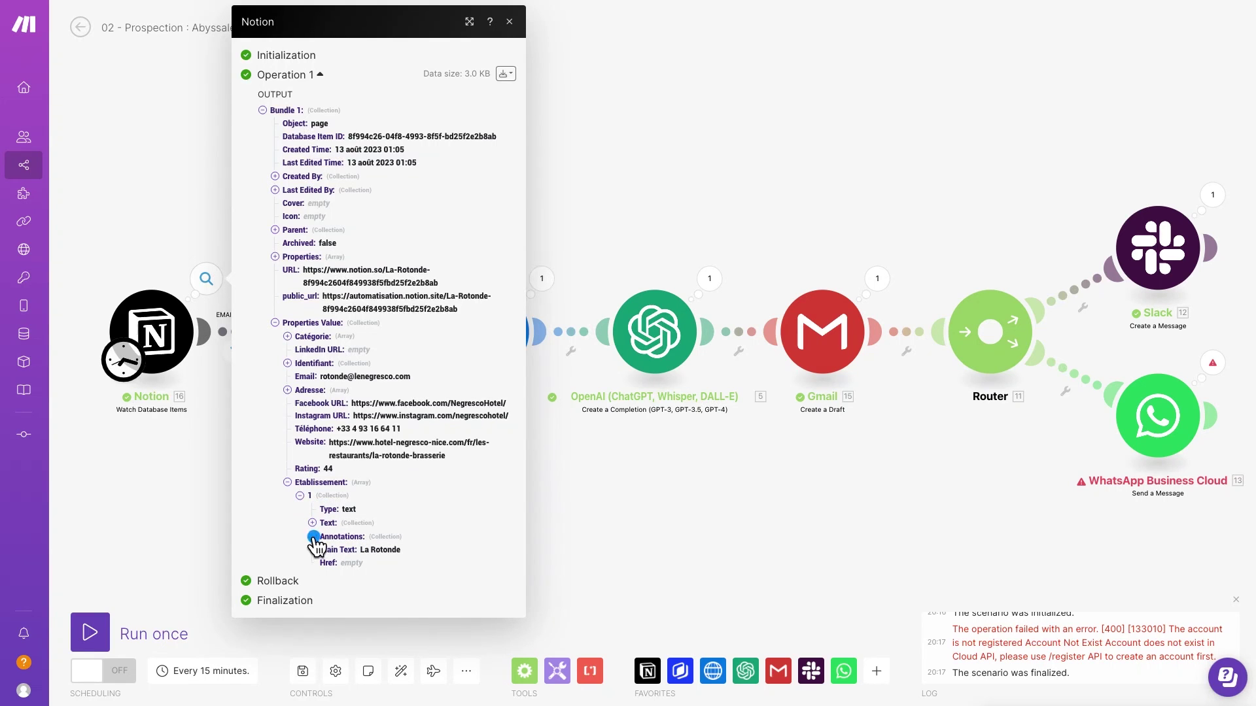
pyautogui.click(312, 538)
pyautogui.click(313, 523)
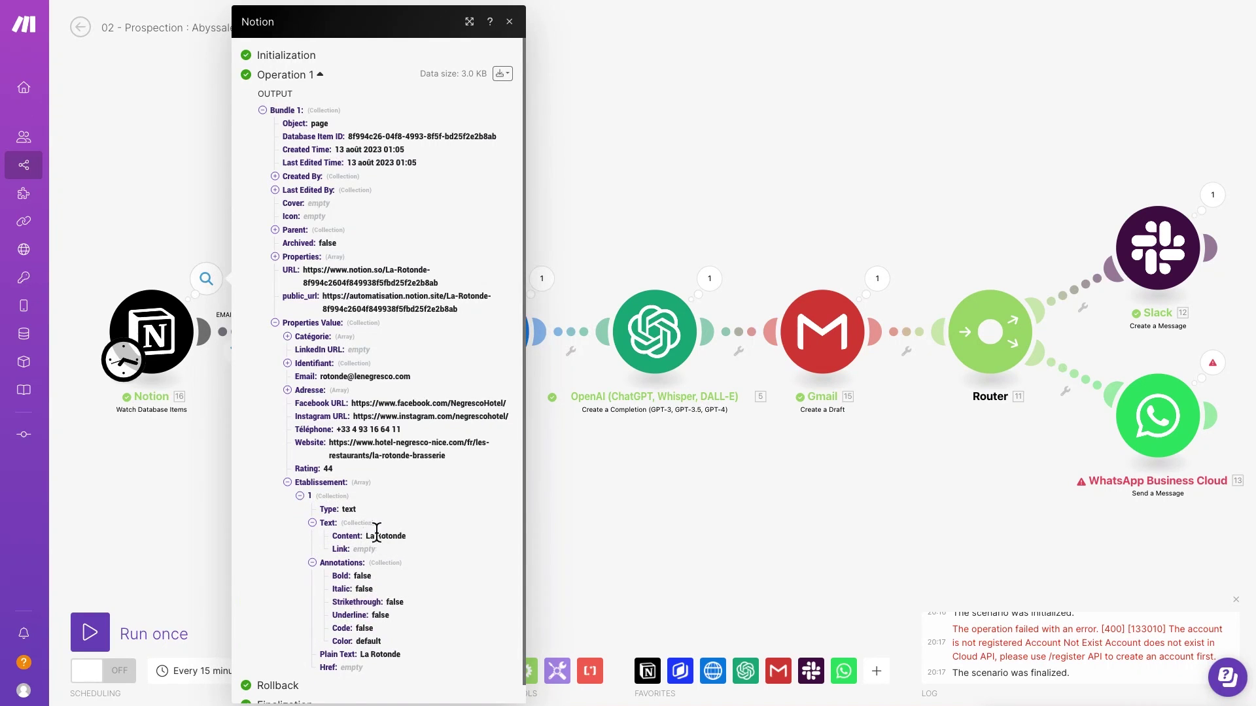
pyautogui.moveTo(421, 533); pyautogui.dragTo(389, 535)
pyautogui.click(451, 160)
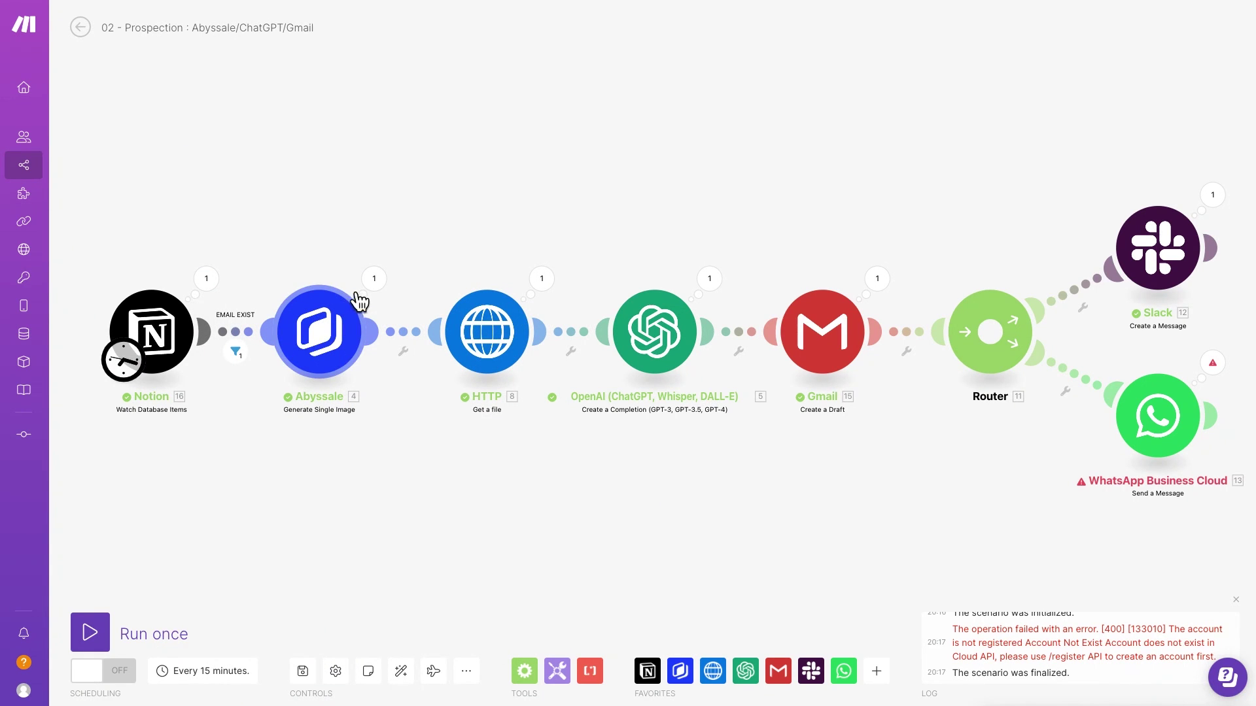
# Inspect the output bundles of the Abyssale and HTTP modules, highlight the image URL in the HTTP input, and close them
pyautogui.click(374, 281)
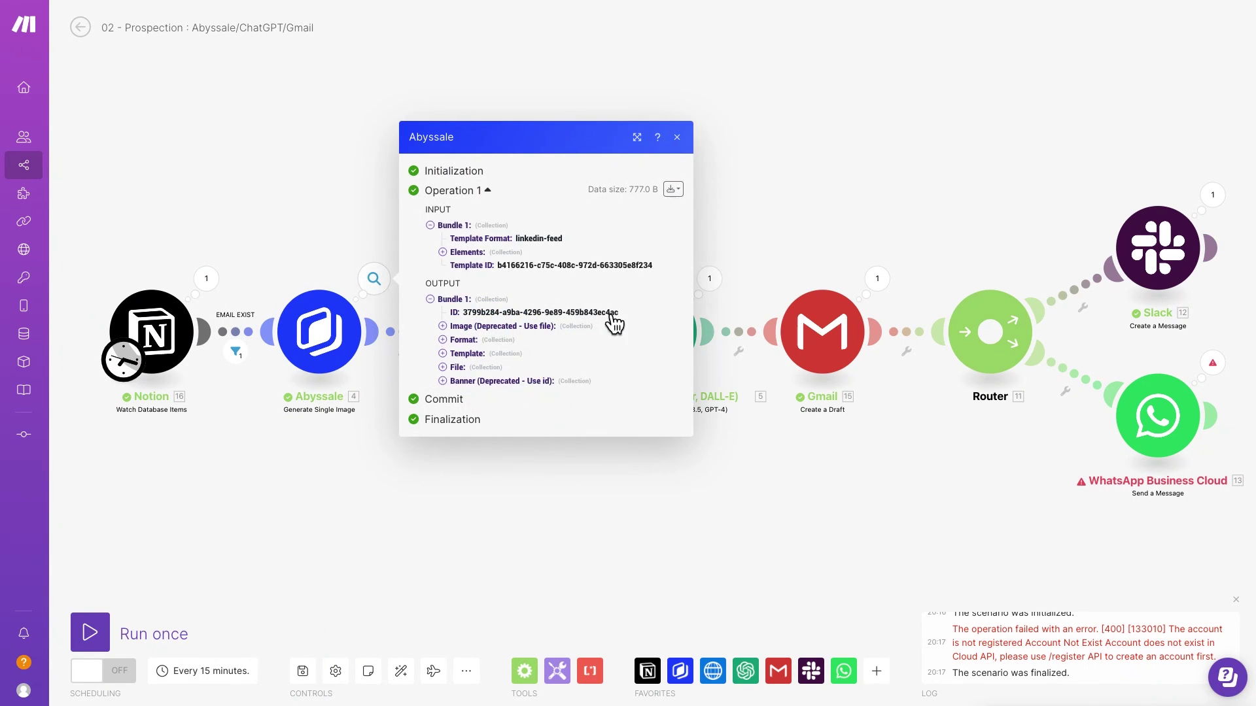
pyautogui.click(860, 158)
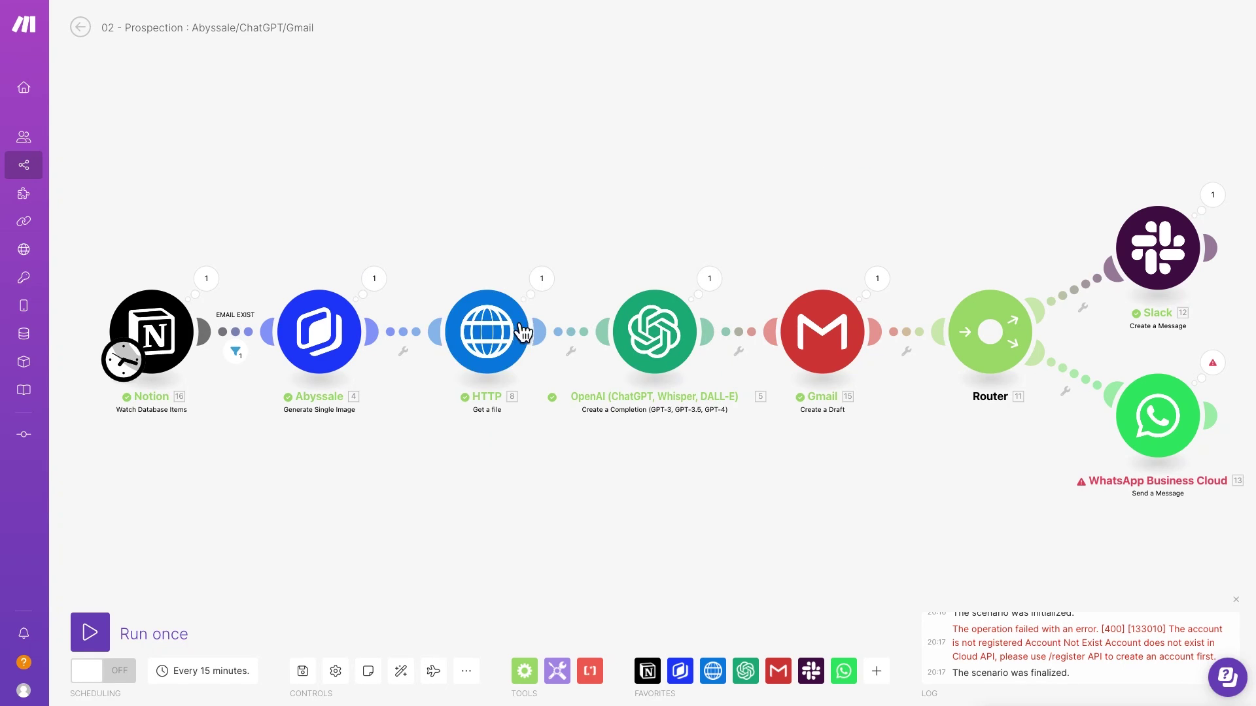
pyautogui.click(542, 279)
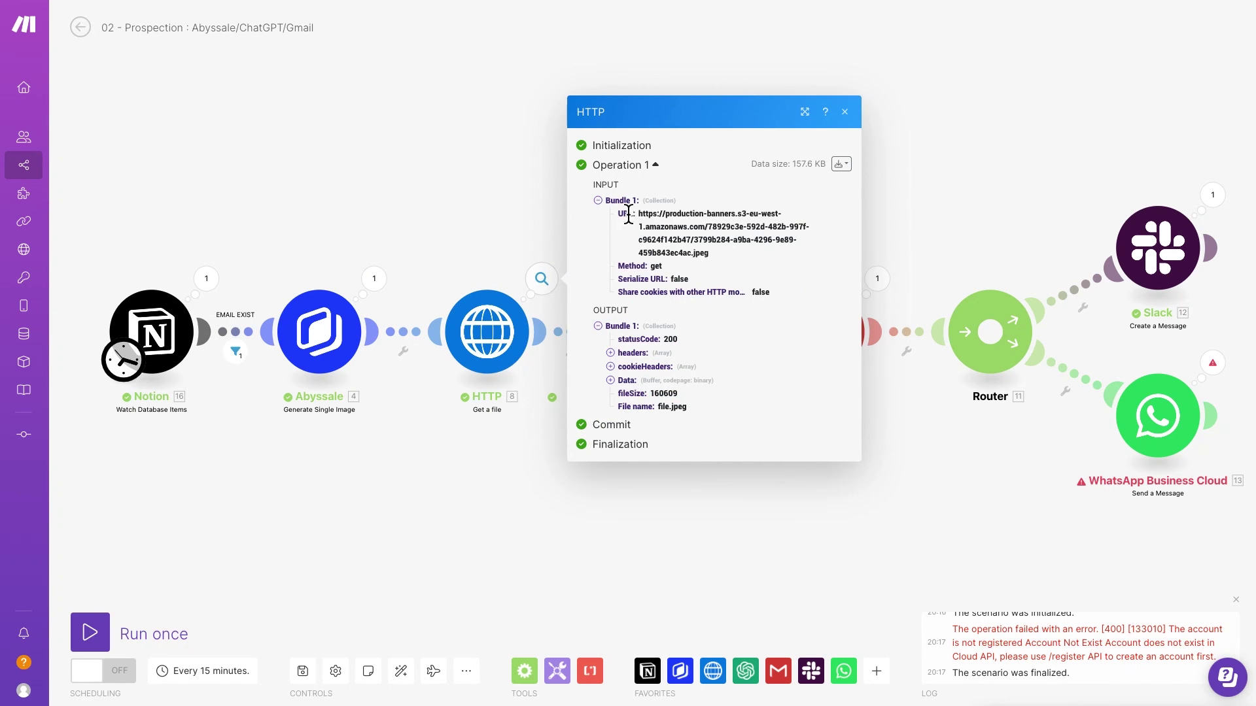
pyautogui.moveTo(634, 210)
pyautogui.mouseDown()
pyautogui.moveTo(651, 210)
pyautogui.moveTo(719, 265)
pyautogui.moveTo(637, 214)
pyautogui.mouseUp()
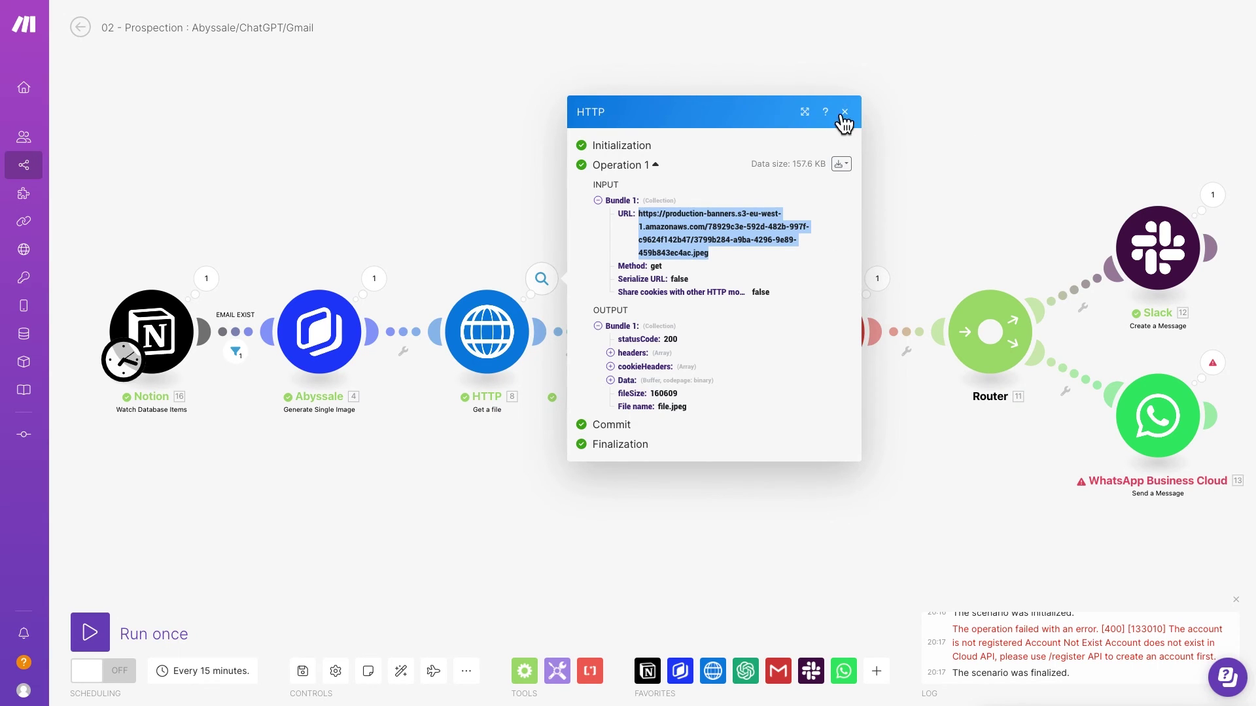
pyautogui.click(843, 111)
# Inspect the OpenAI module's bundle, highlighting the prompt and expanding Choices to read the generated email text, and close it
pyautogui.click(709, 279)
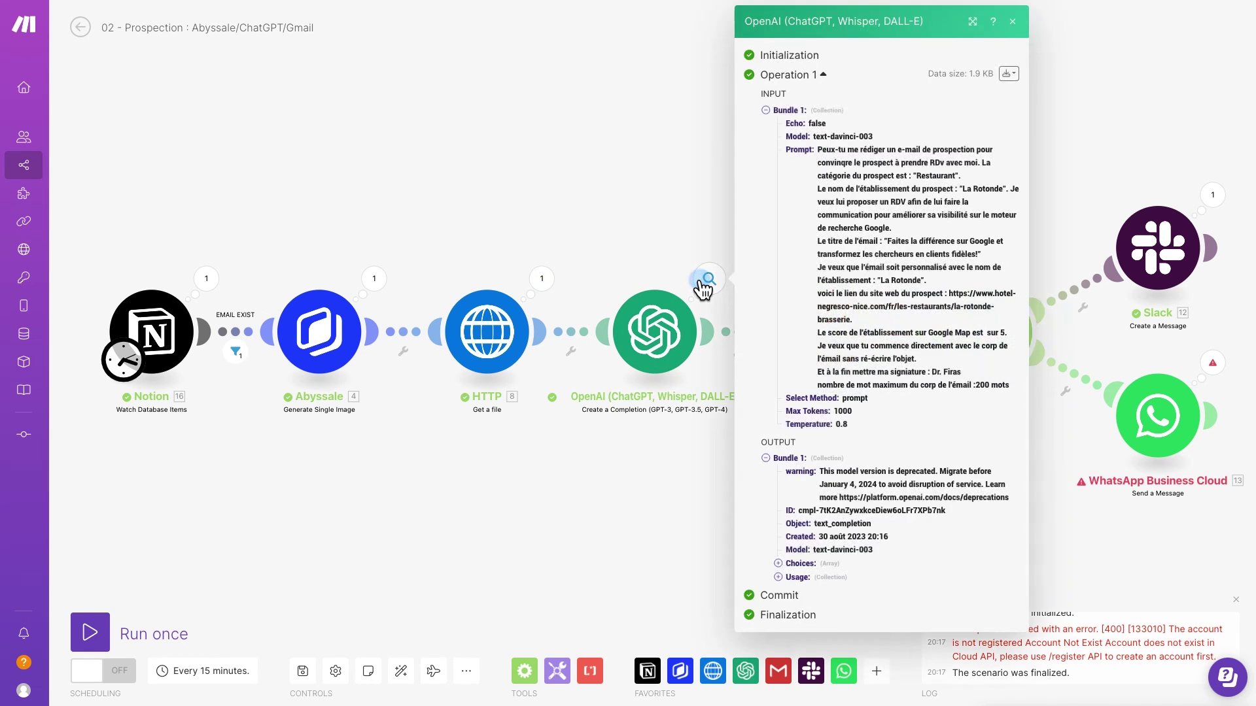
pyautogui.moveTo(818, 149); pyautogui.dragTo(1006, 381)
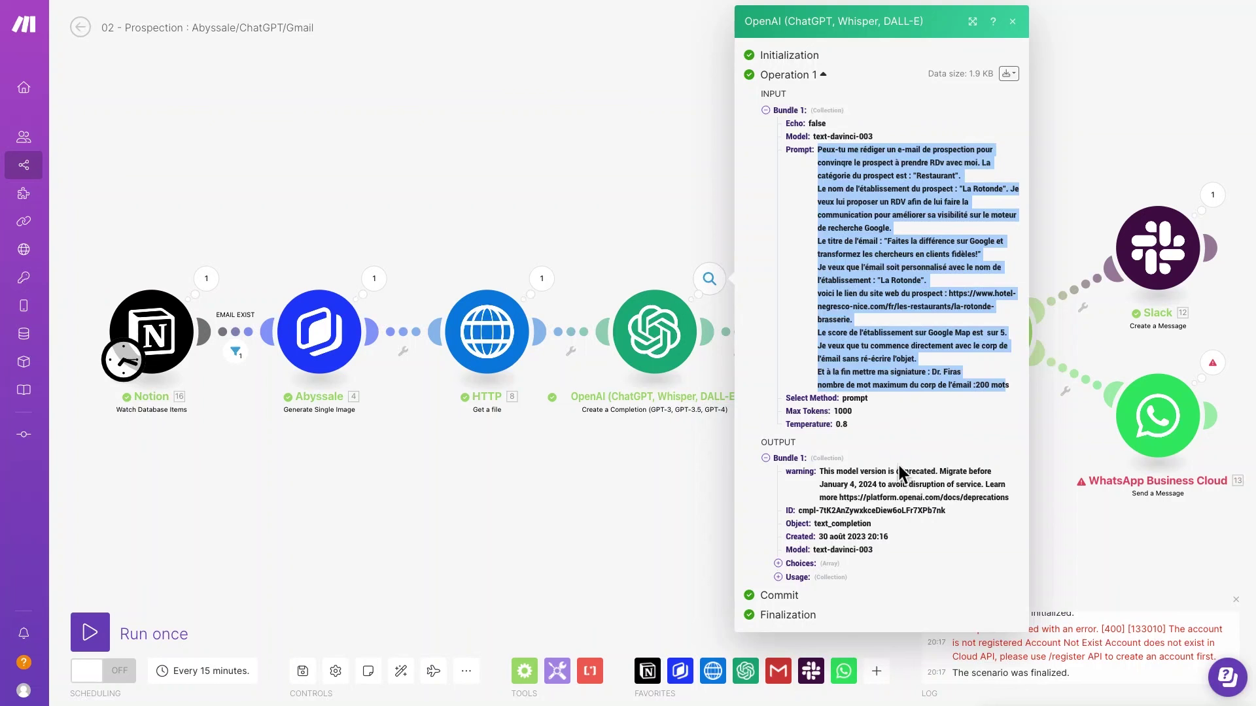
pyautogui.click(778, 563)
pyautogui.click(790, 577)
pyautogui.click(802, 591)
pyautogui.scroll(-8, 926, 468)
pyautogui.tripleClick(819, 59)
pyautogui.moveTo(856, 97); pyautogui.dragTo(896, 531)
pyautogui.click(872, 150)
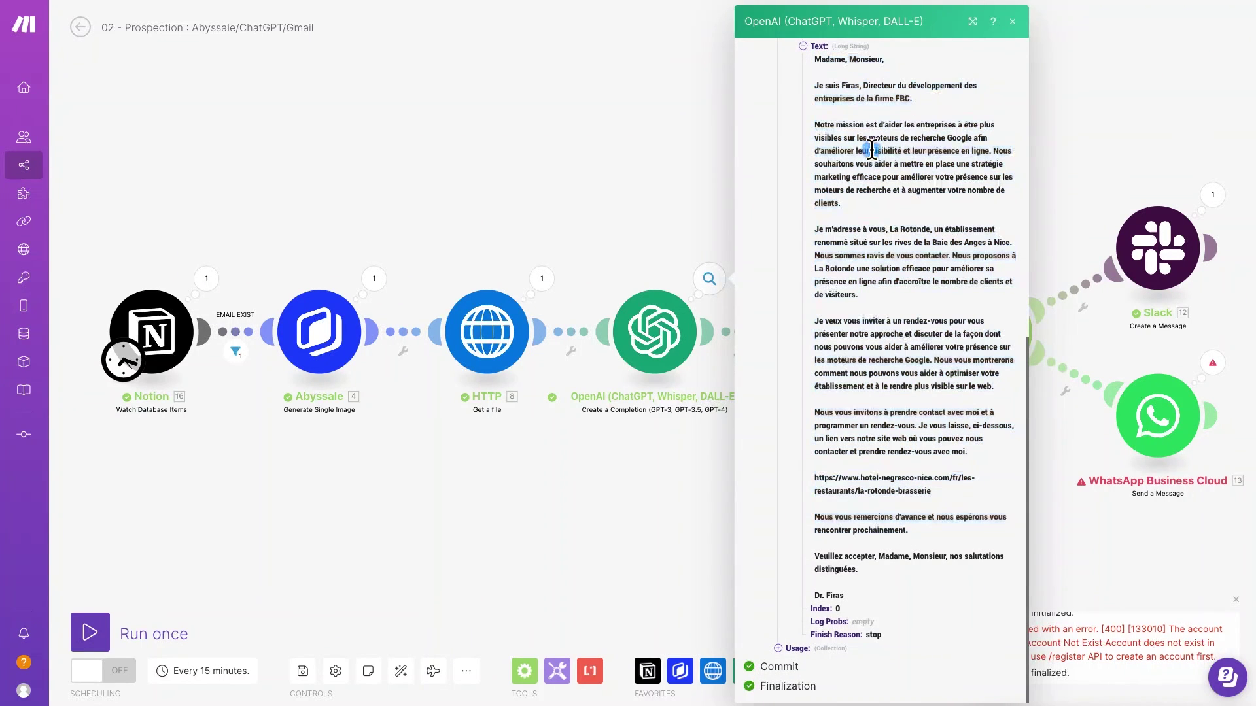
pyautogui.moveTo(905, 137); pyautogui.dragTo(909, 531)
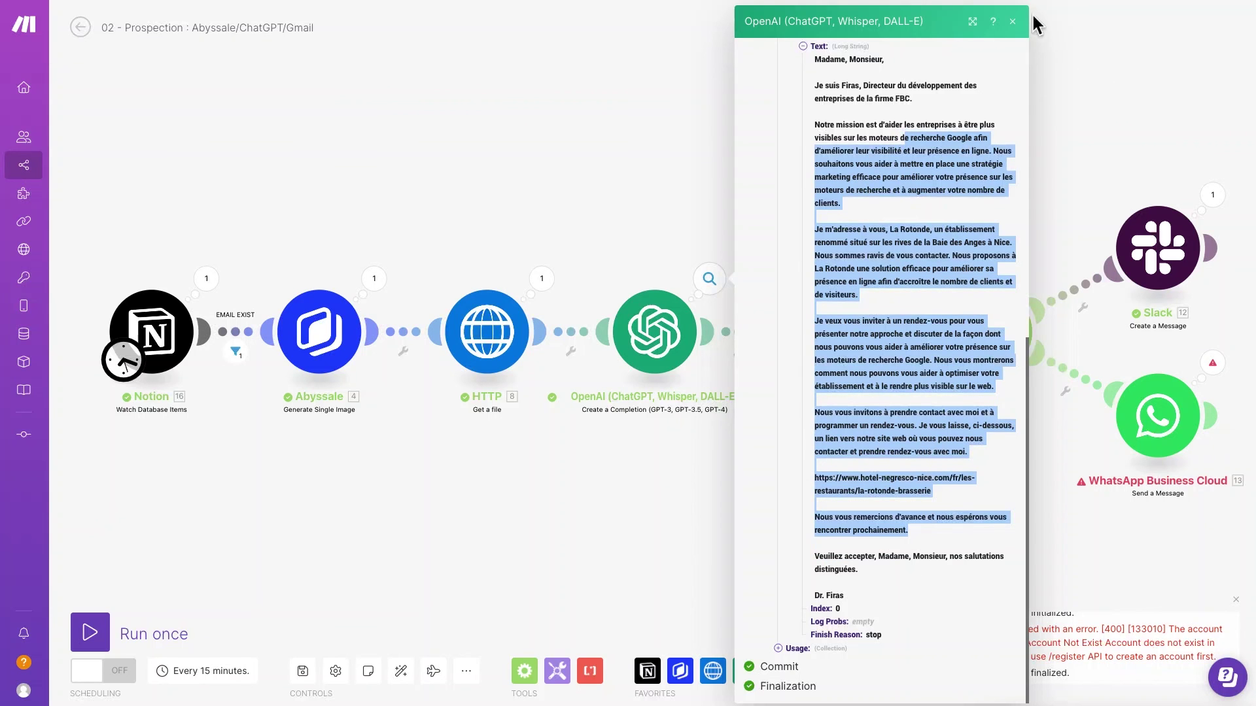
pyautogui.click(1013, 21)
# Check the Gmail module's bundle, and in Gmail open the newest draft in Brouillons to view its text and file.jpeg attachment
pyautogui.click(881, 273)
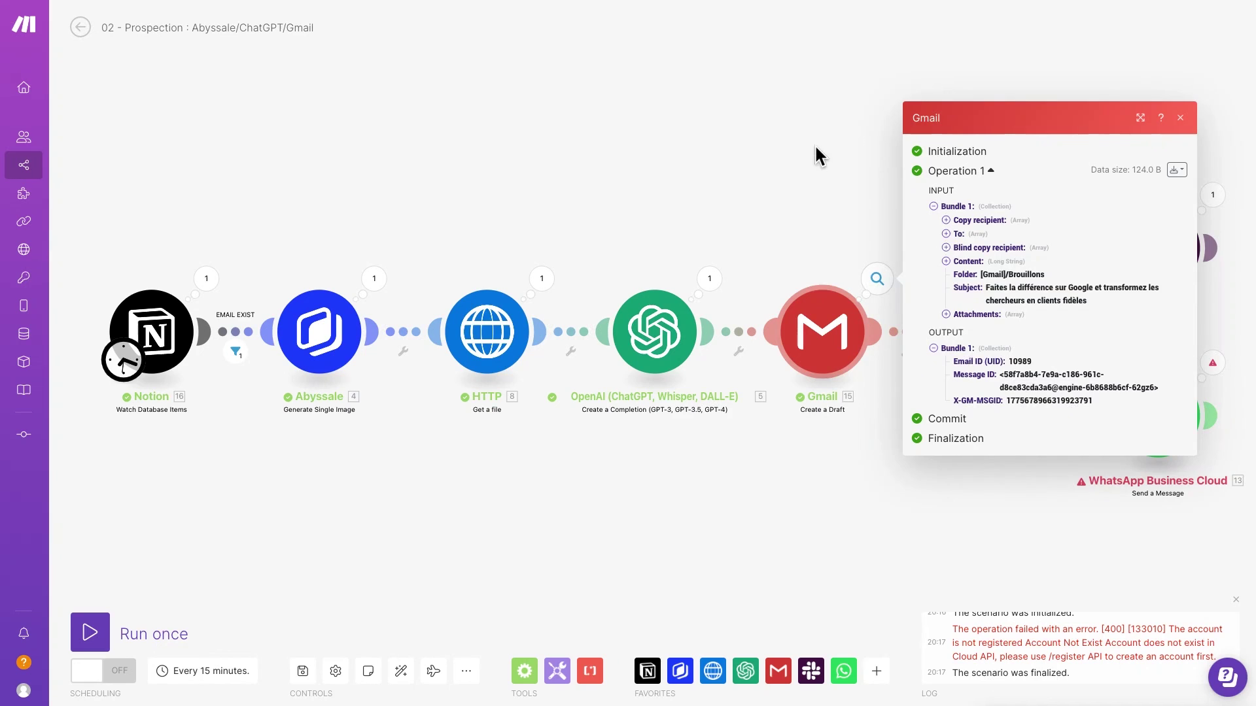
pyautogui.click(821, 104)
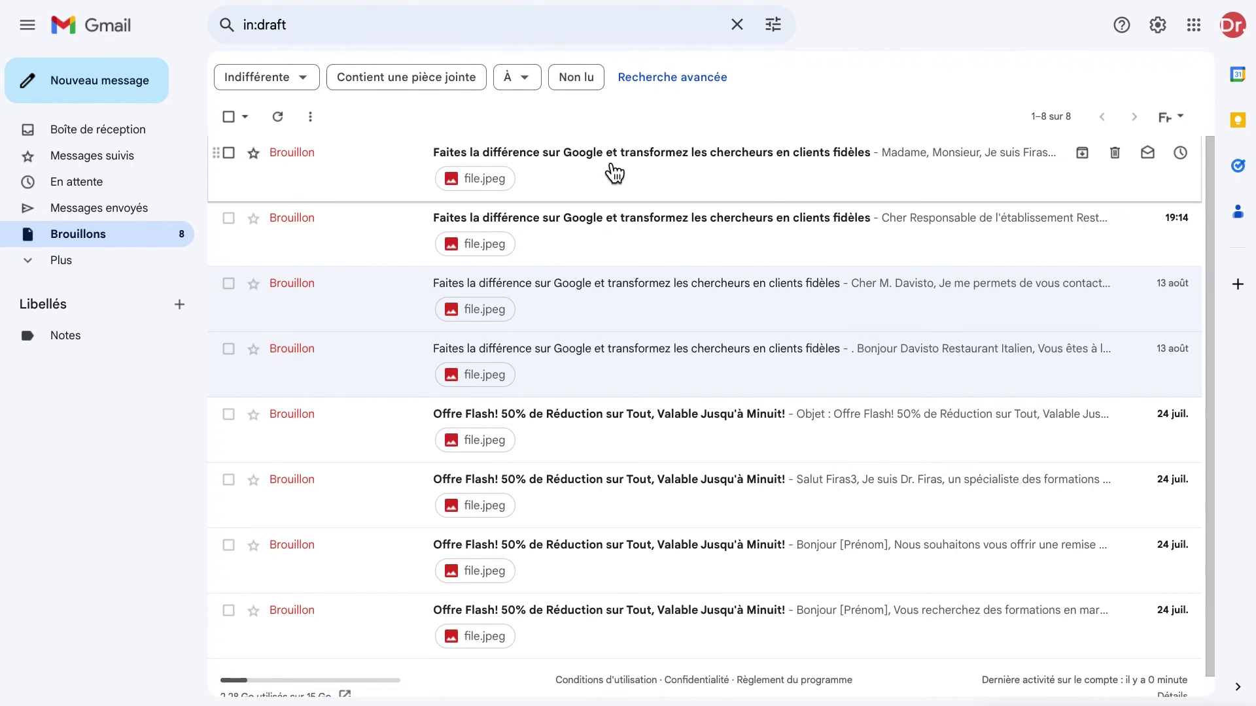
pyautogui.click(625, 164)
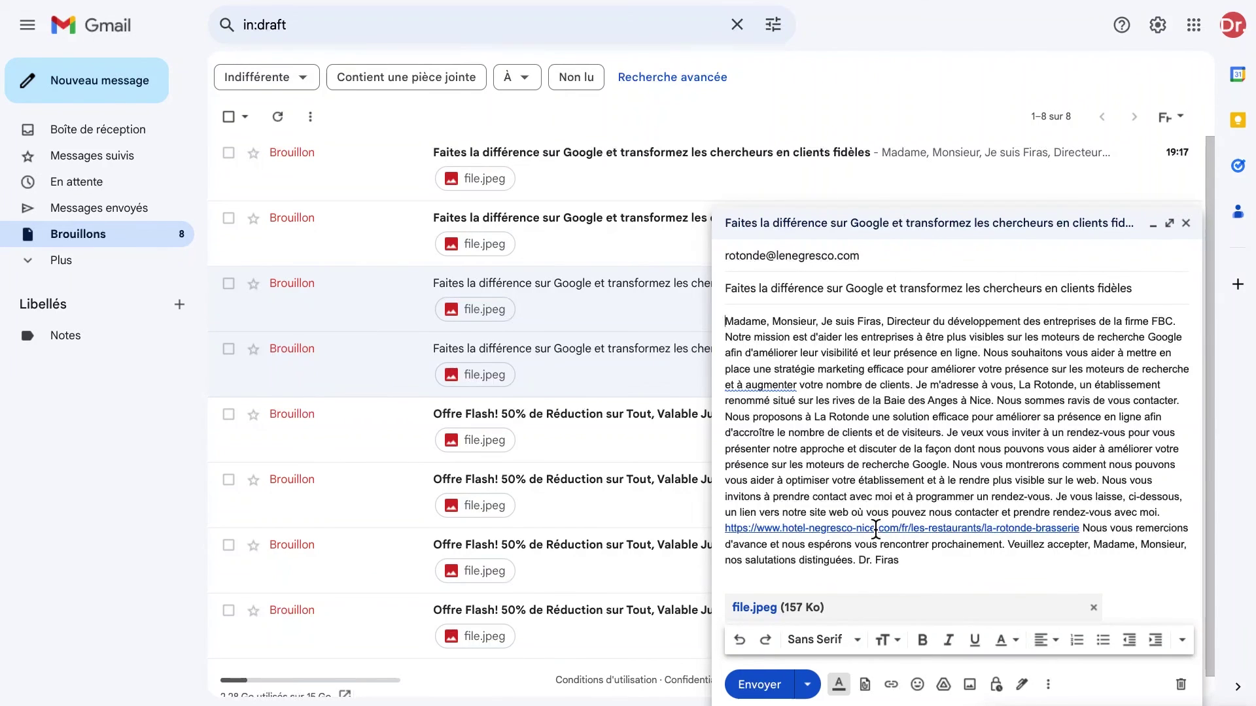
pyautogui.click(753, 610)
pyautogui.click(773, 322)
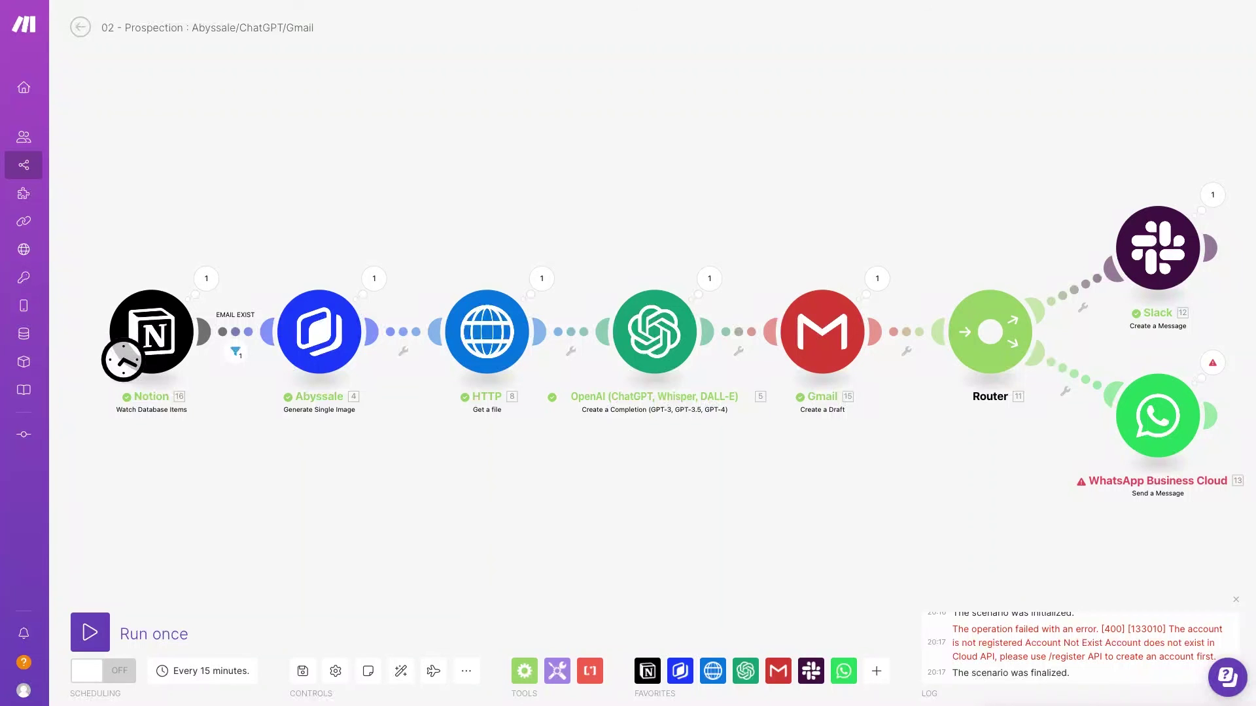
# Back in Make, review the Gmail module's bundle and its recipient, subject, content and attachment settings, and close the module
pyautogui.click(877, 281)
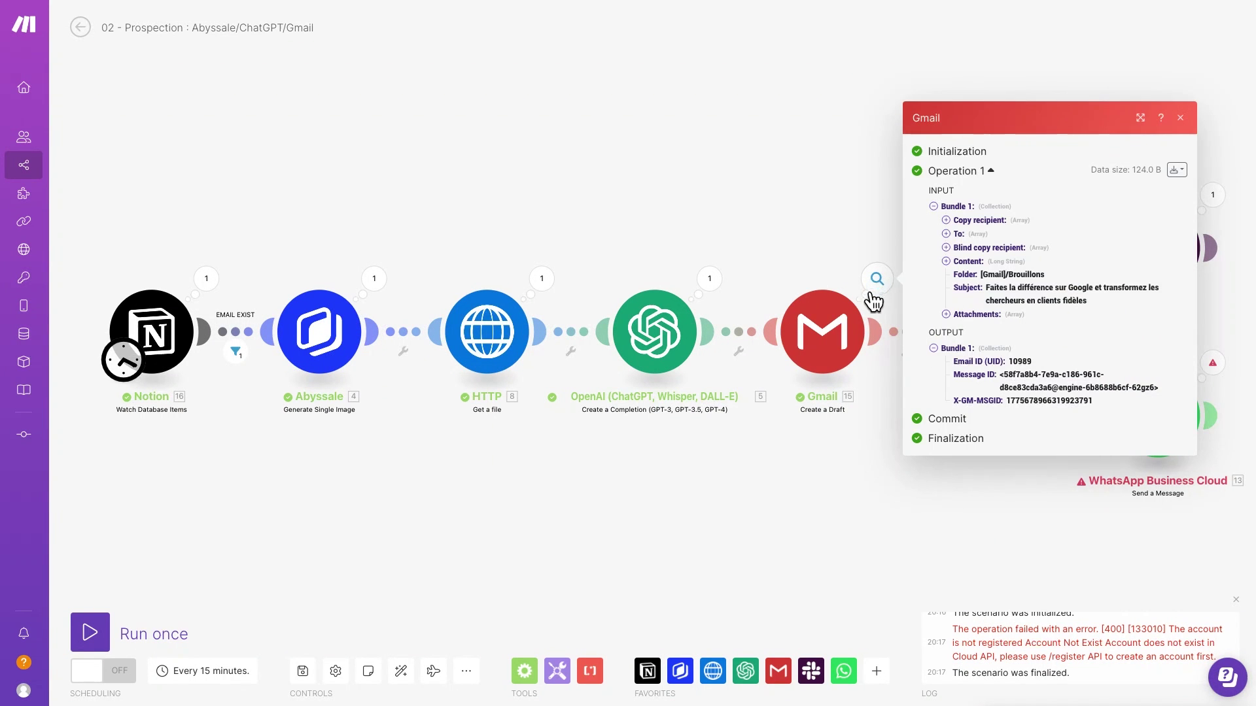
pyautogui.click(840, 347)
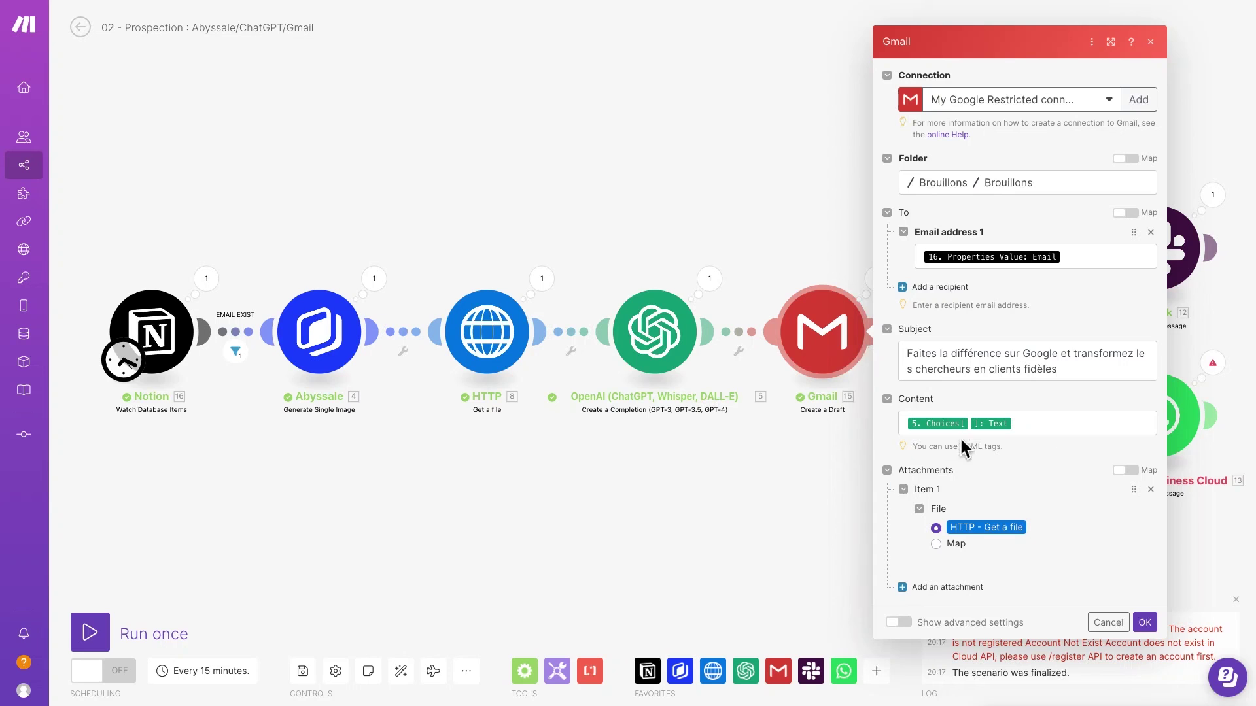
pyautogui.click(769, 196)
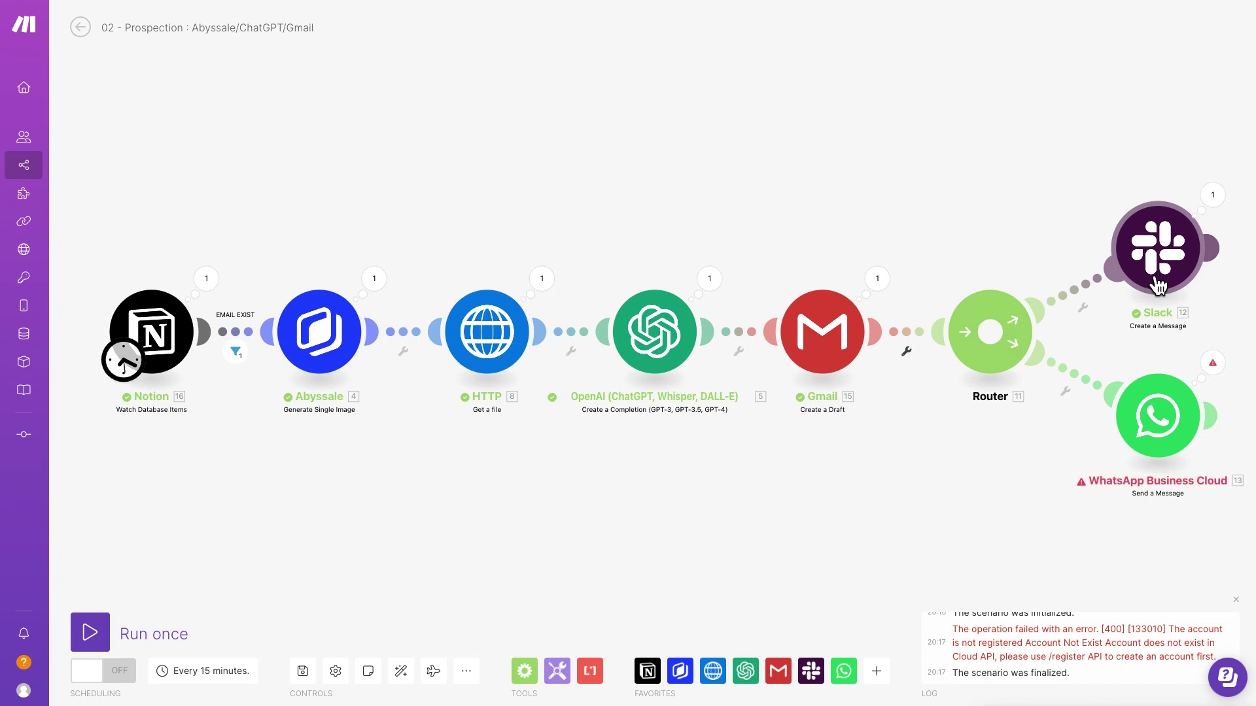
# Switch to Slack, highlight today's prospecting notifications for La Rotonde in the formation channel, and return to the Make scenario
pyautogui.press('super+Tab')
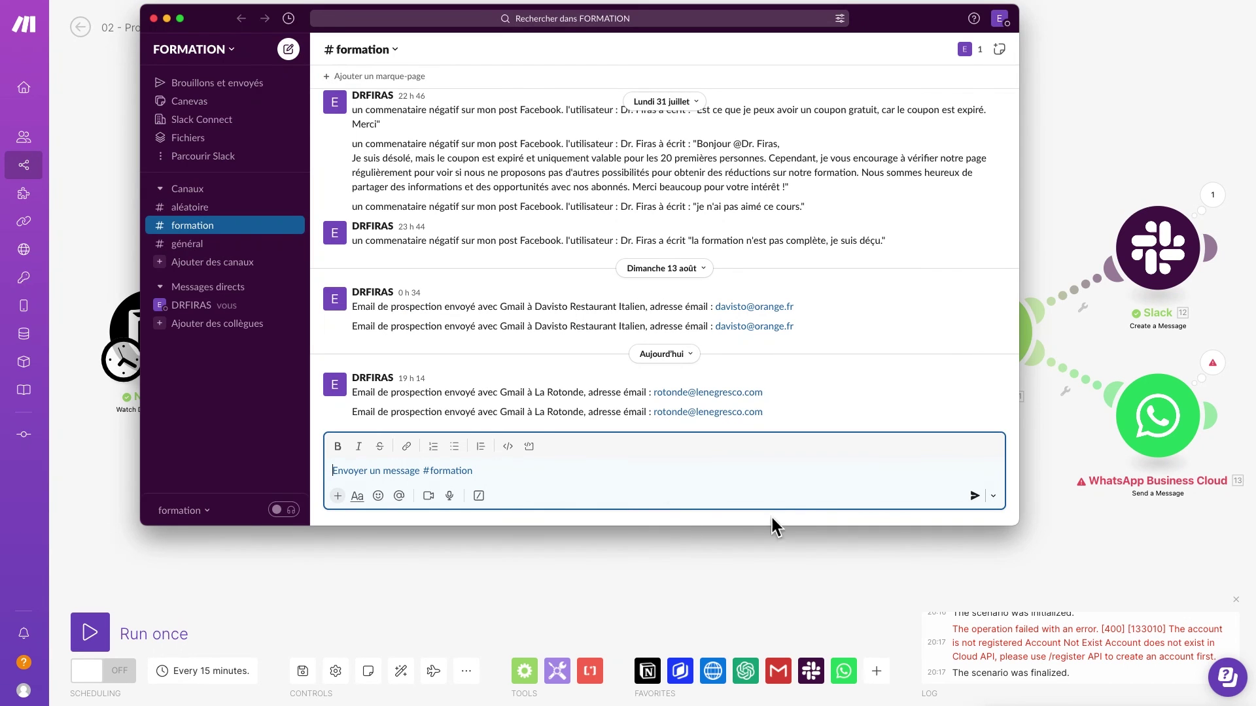
pyautogui.moveTo(352, 392); pyautogui.dragTo(643, 418)
pyautogui.click(791, 415)
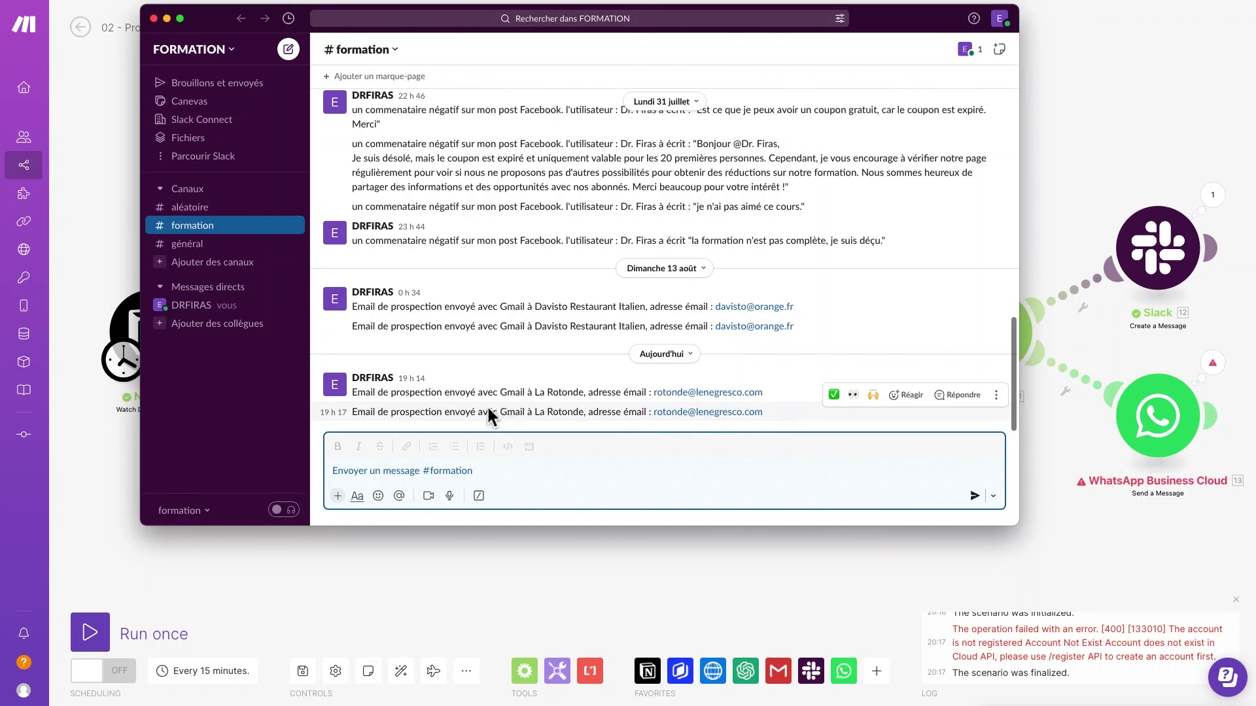
pyautogui.moveTo(499, 415); pyautogui.dragTo(746, 432)
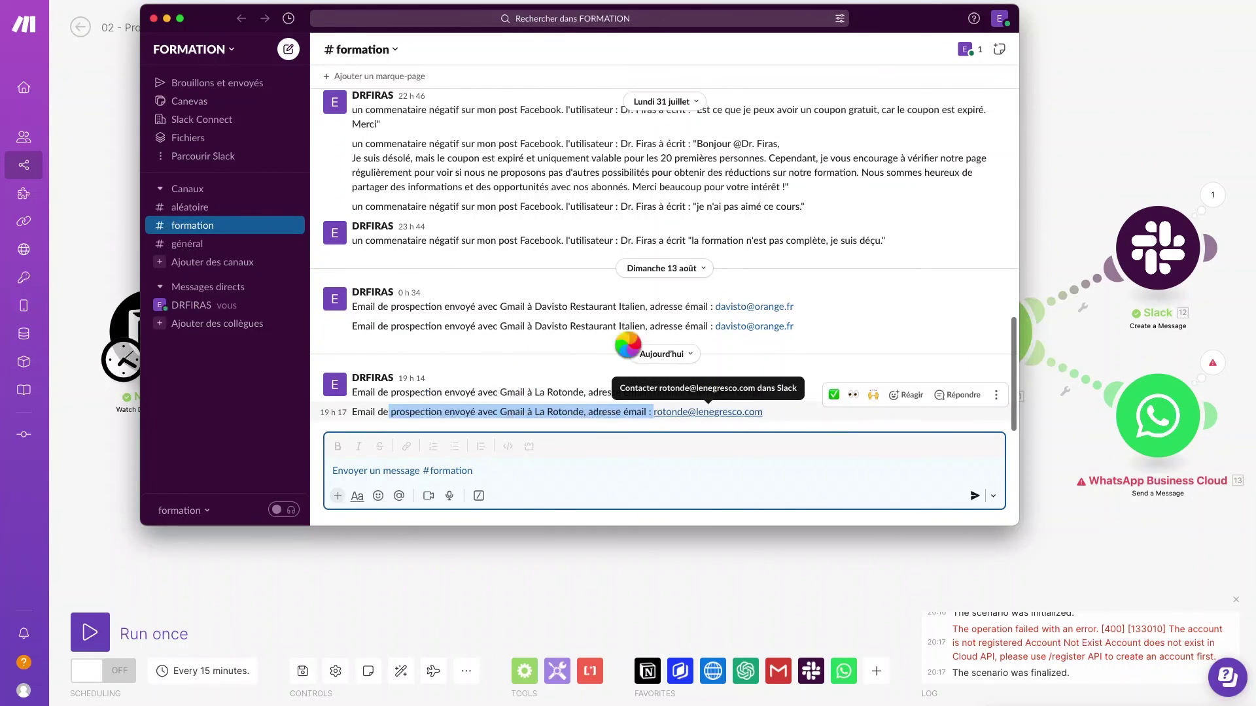
pyautogui.click(1059, 88)
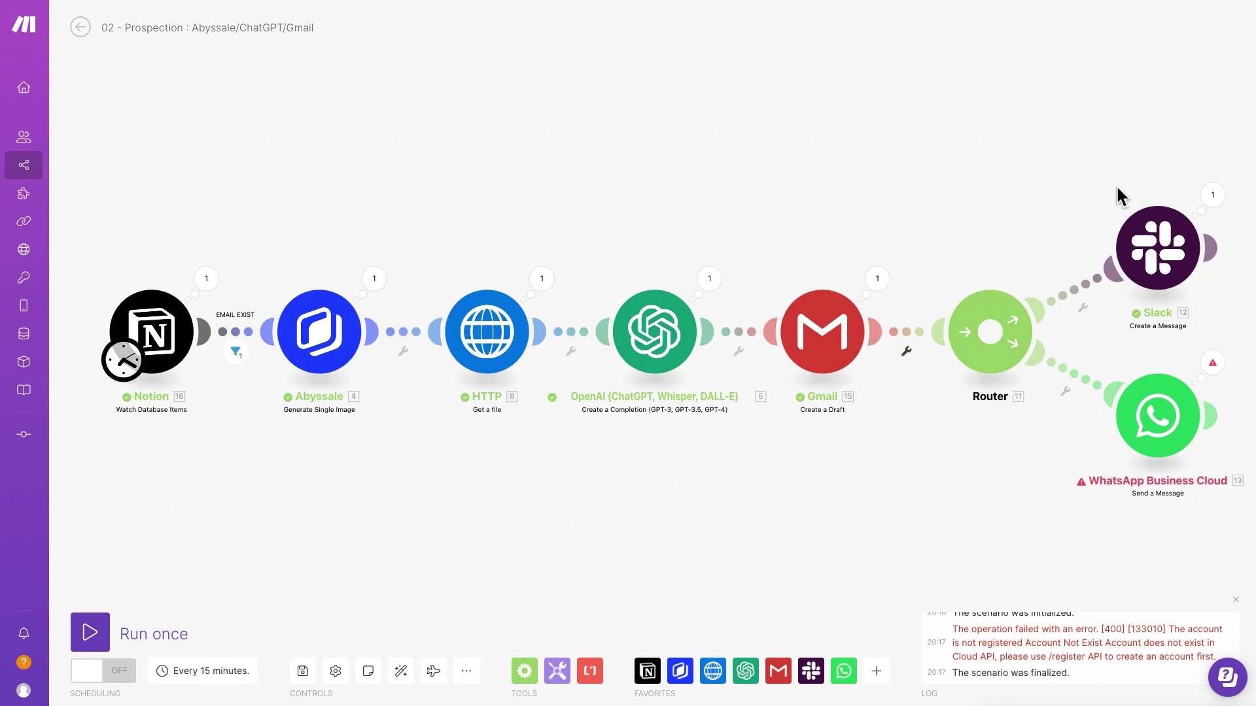
pyautogui.press('super+Tab')
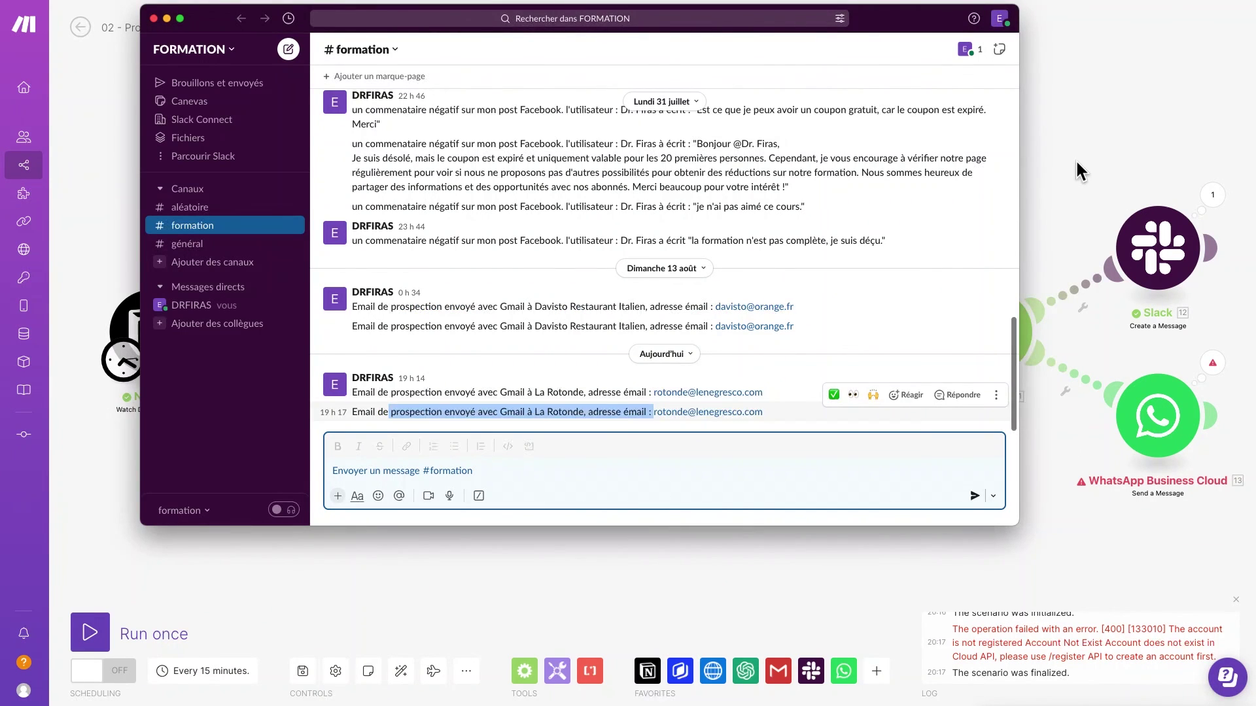
pyautogui.click(1083, 113)
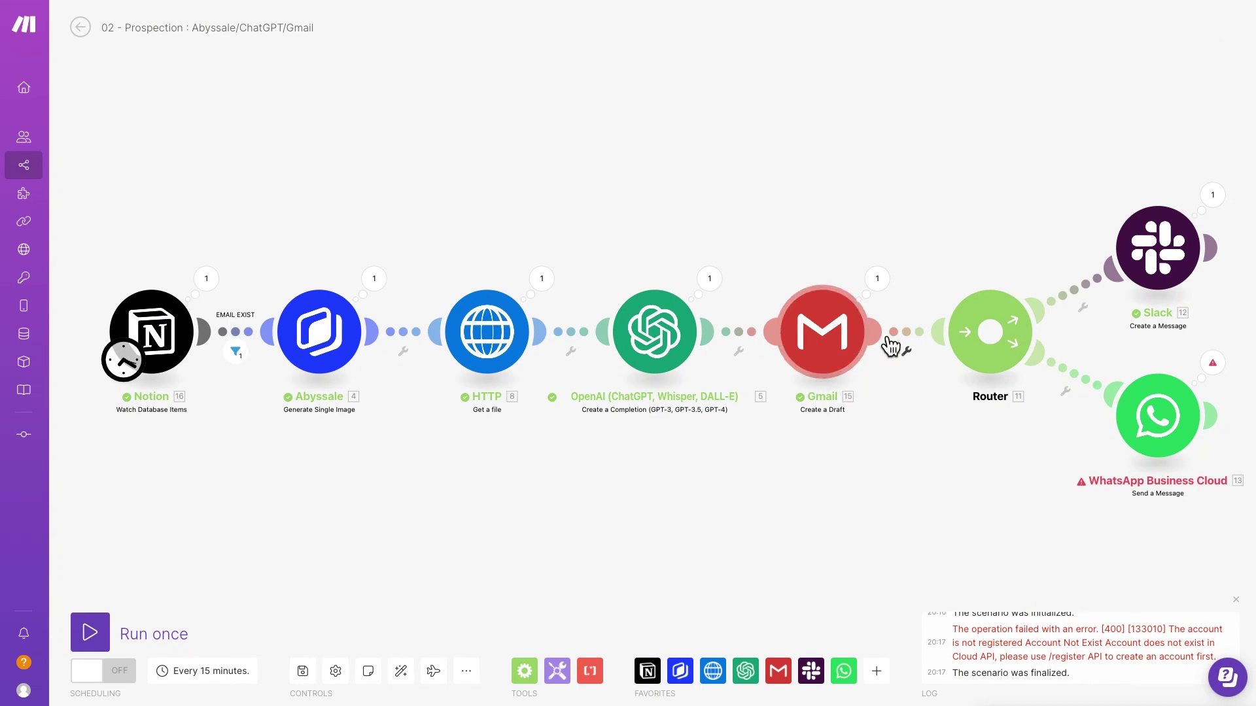
pyautogui.click(834, 327)
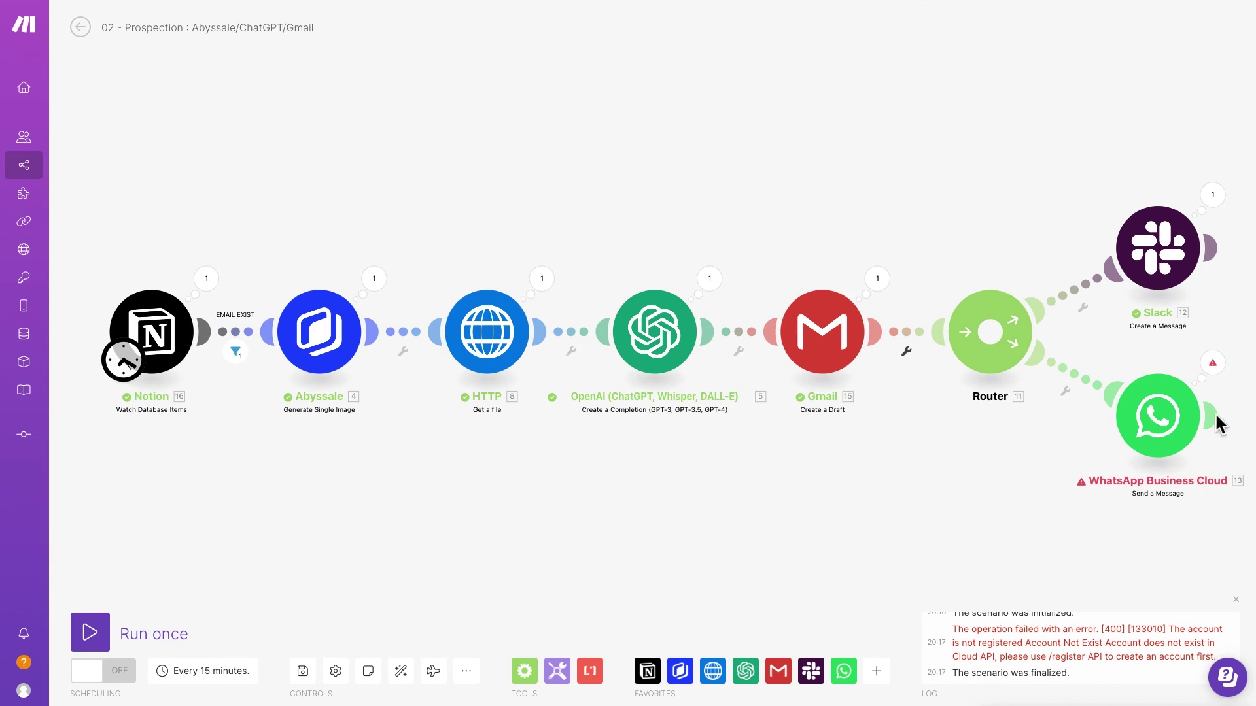
# Attach an Ignore error-handling directive to the WhatsApp Business Cloud module
pyautogui.moveTo(1198, 433)
pyautogui.click(1208, 416)
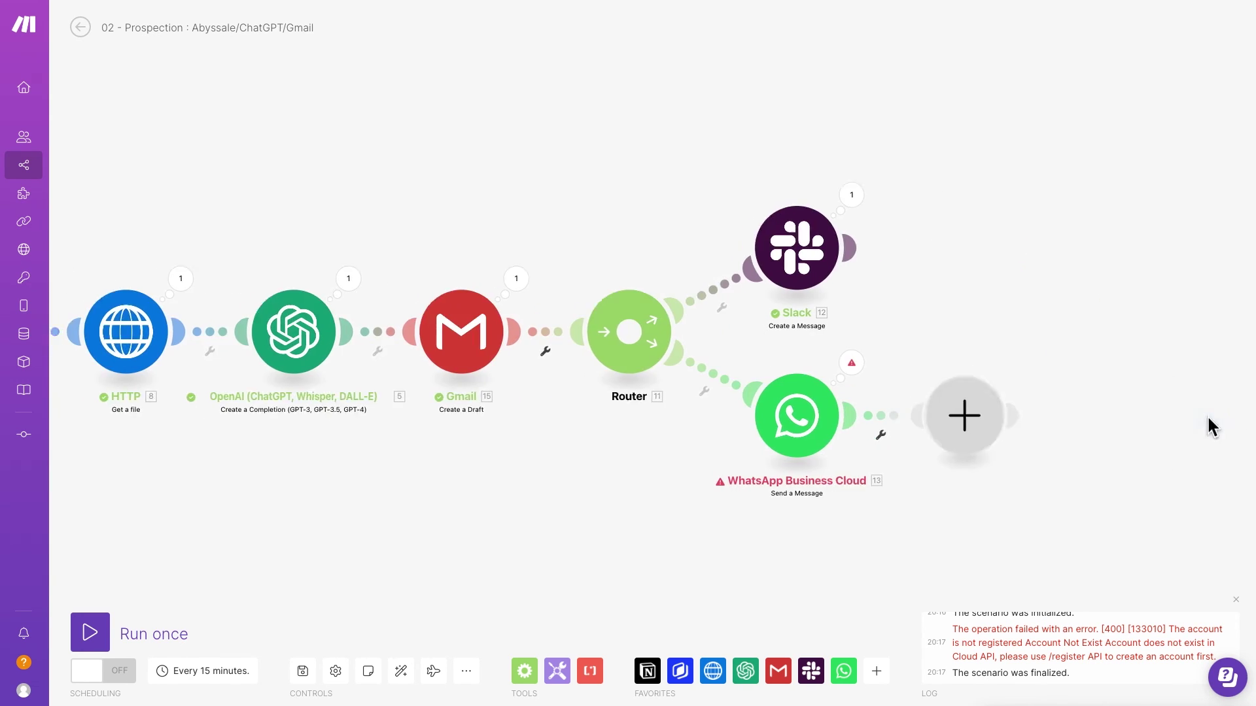
pyautogui.click(532, 681)
pyautogui.click(532, 684)
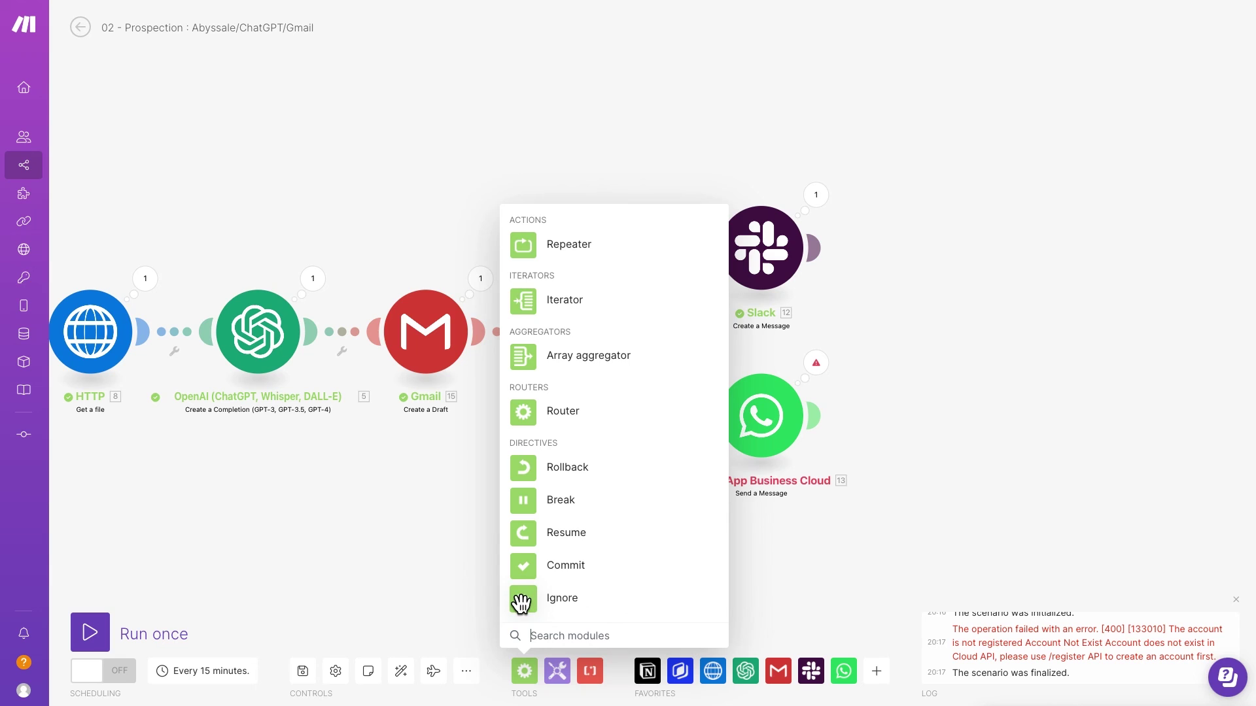
pyautogui.moveTo(522, 603); pyautogui.dragTo(1006, 412)
pyautogui.moveTo(896, 431); pyautogui.dragTo(940, 413)
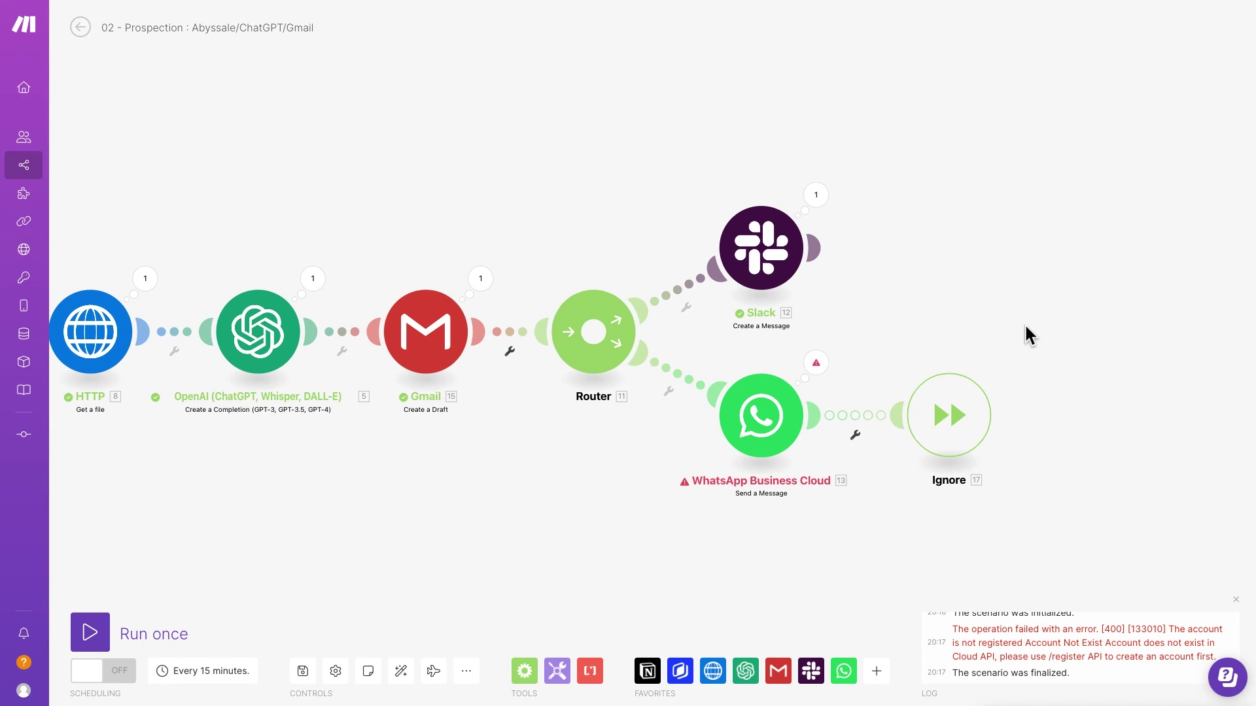
# Auto-align the modules of the whole scenario
pyautogui.hscroll(-5, 1026, 327)
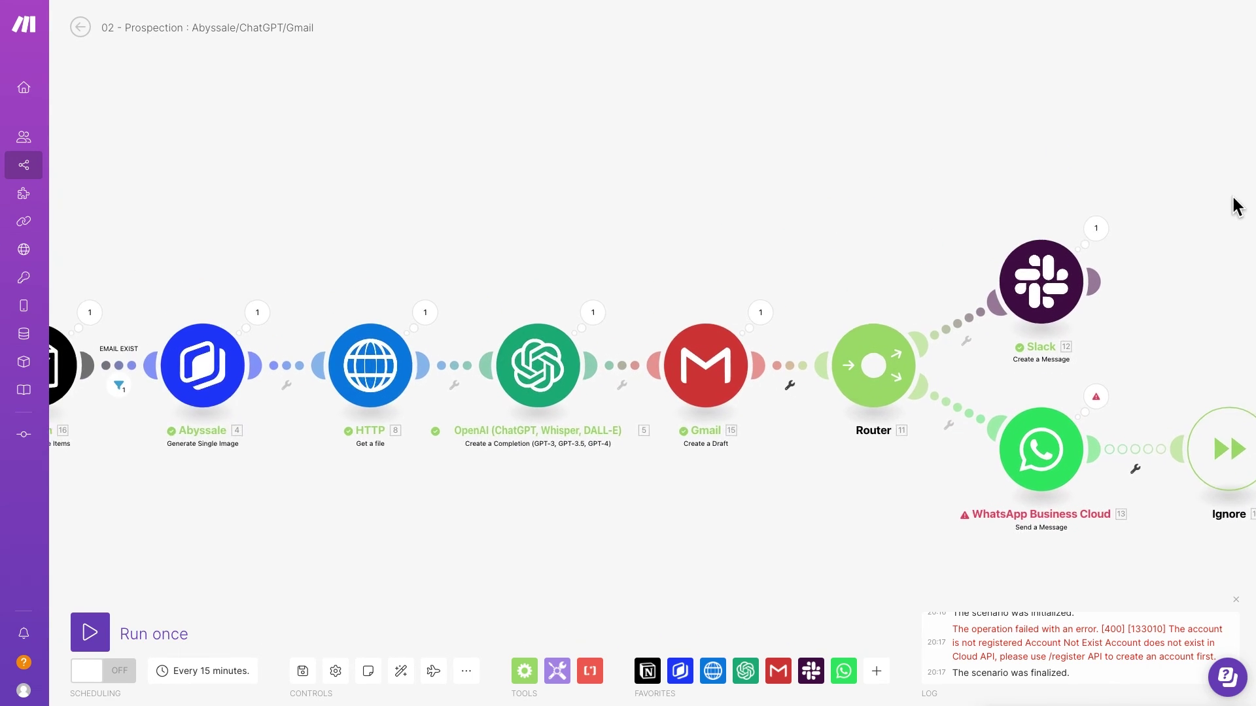
pyautogui.scroll(-2, 1236, 206)
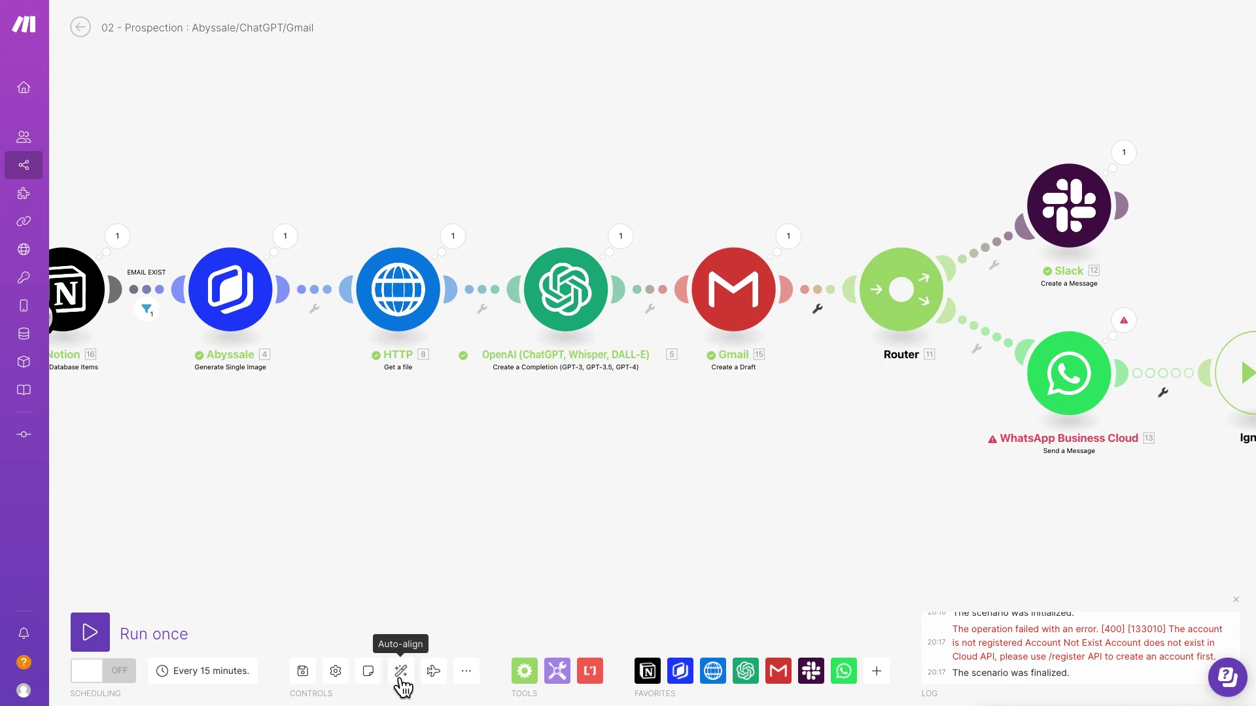
pyautogui.click(400, 679)
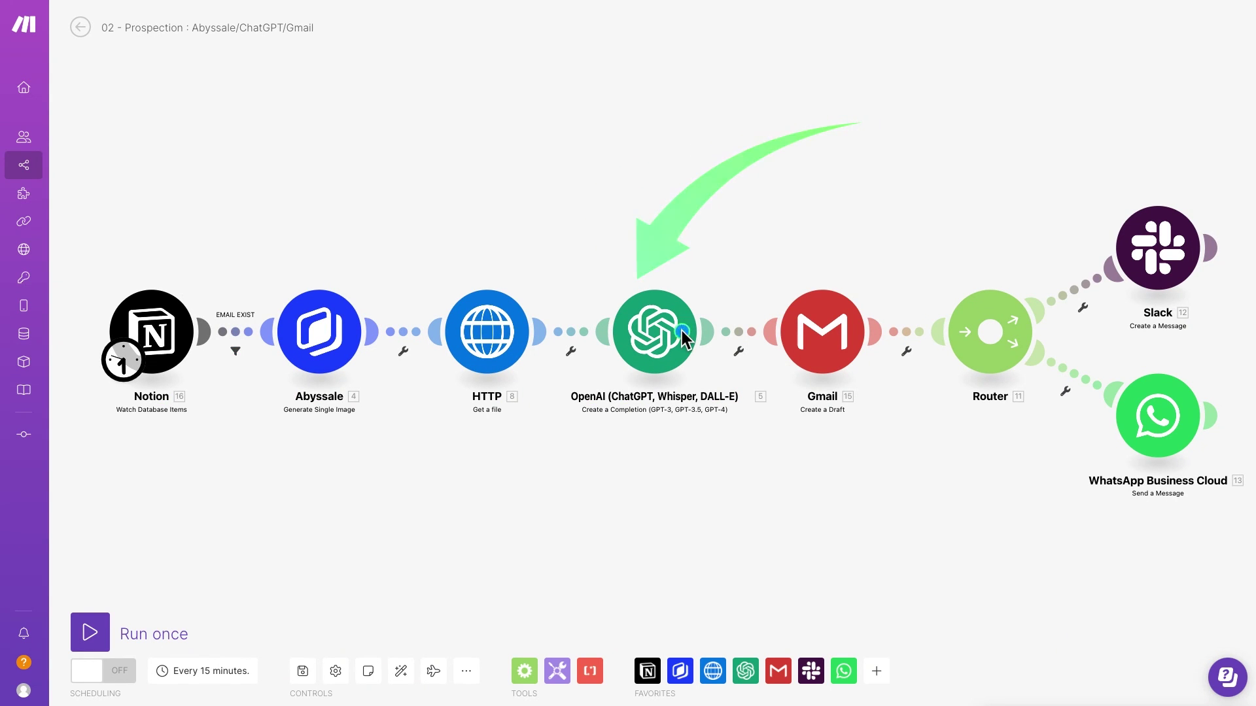
# Open the OpenAI module, read its full prompt down to the signature and 200-word limit, and close it
pyautogui.click(637, 336)
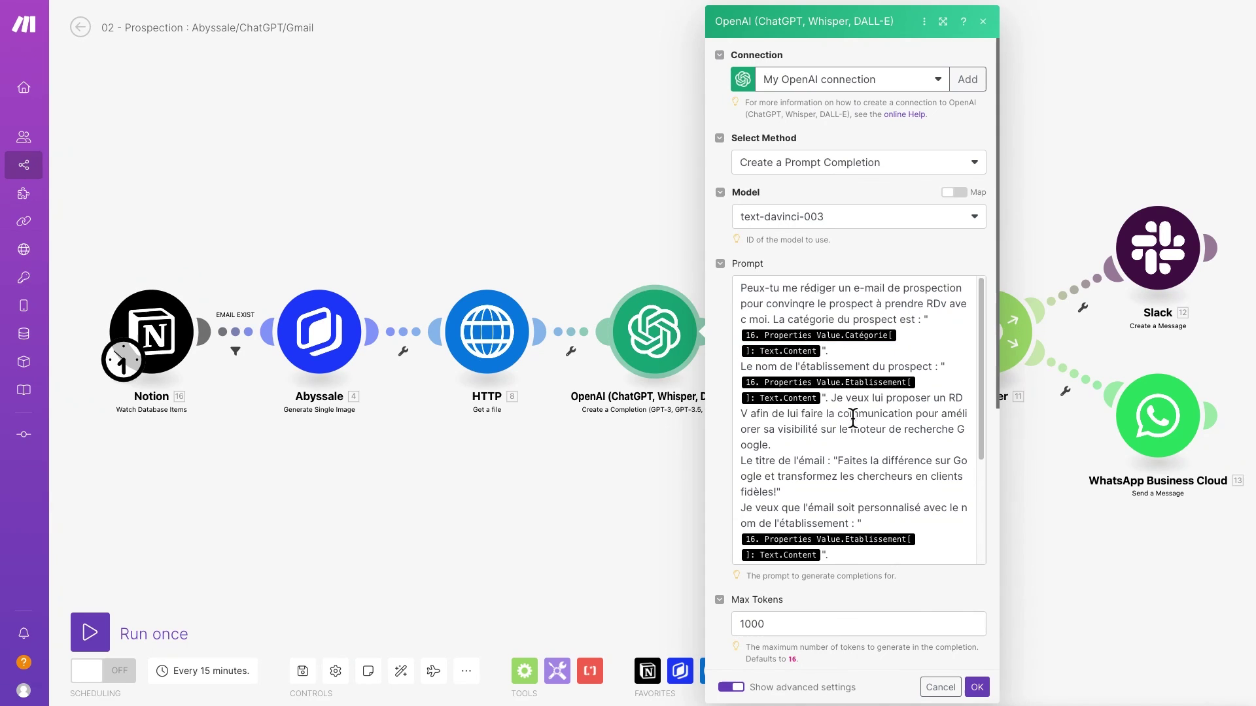
pyautogui.scroll(-2, 849, 422)
pyautogui.scroll(-2, 884, 472)
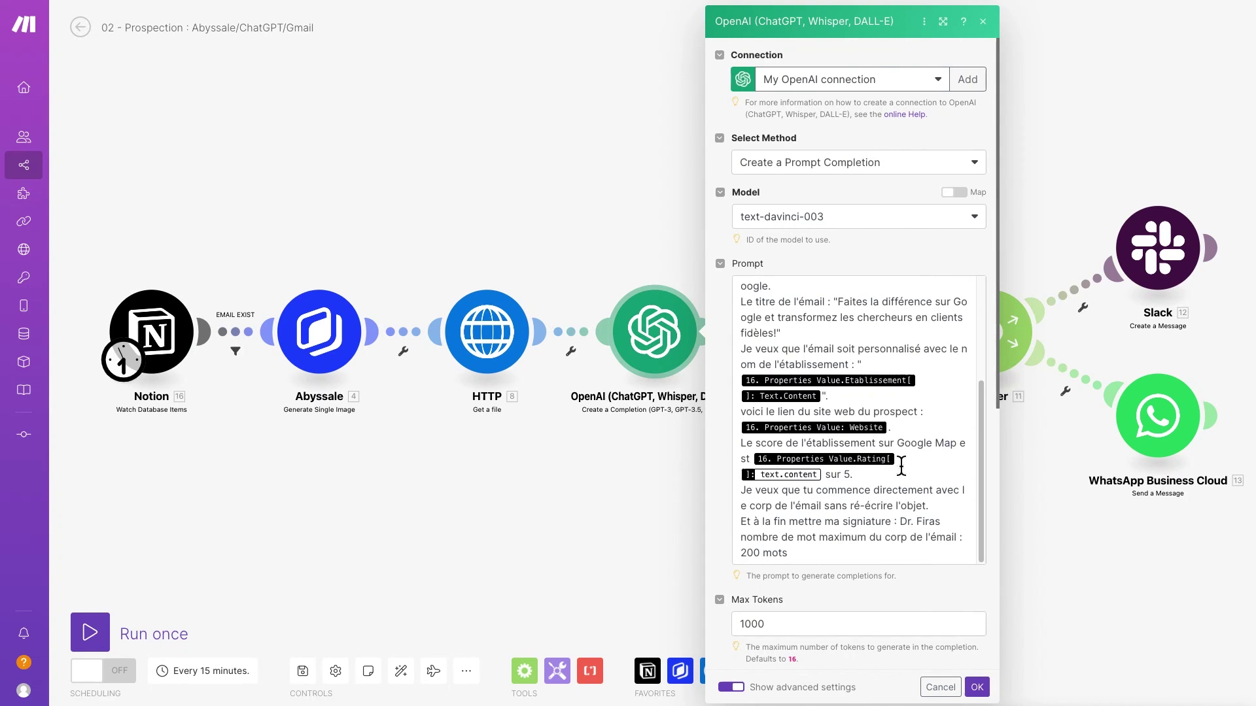
pyautogui.scroll(-2, 889, 463)
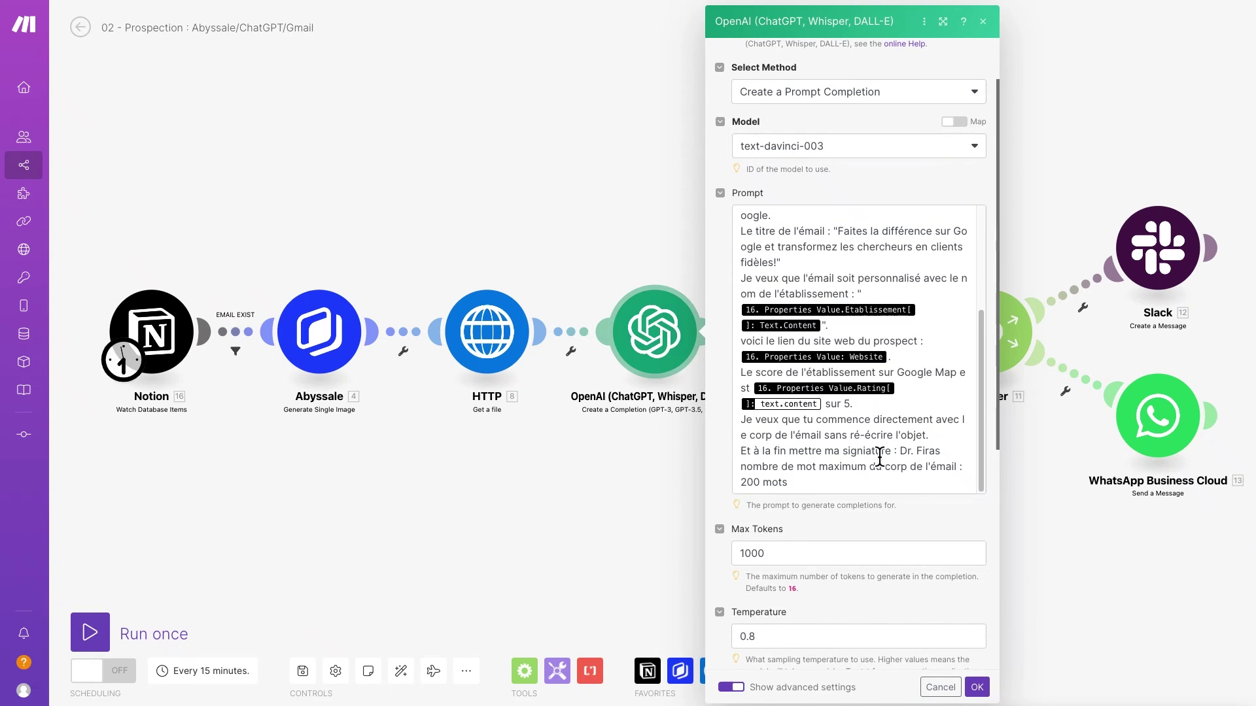
pyautogui.click(528, 119)
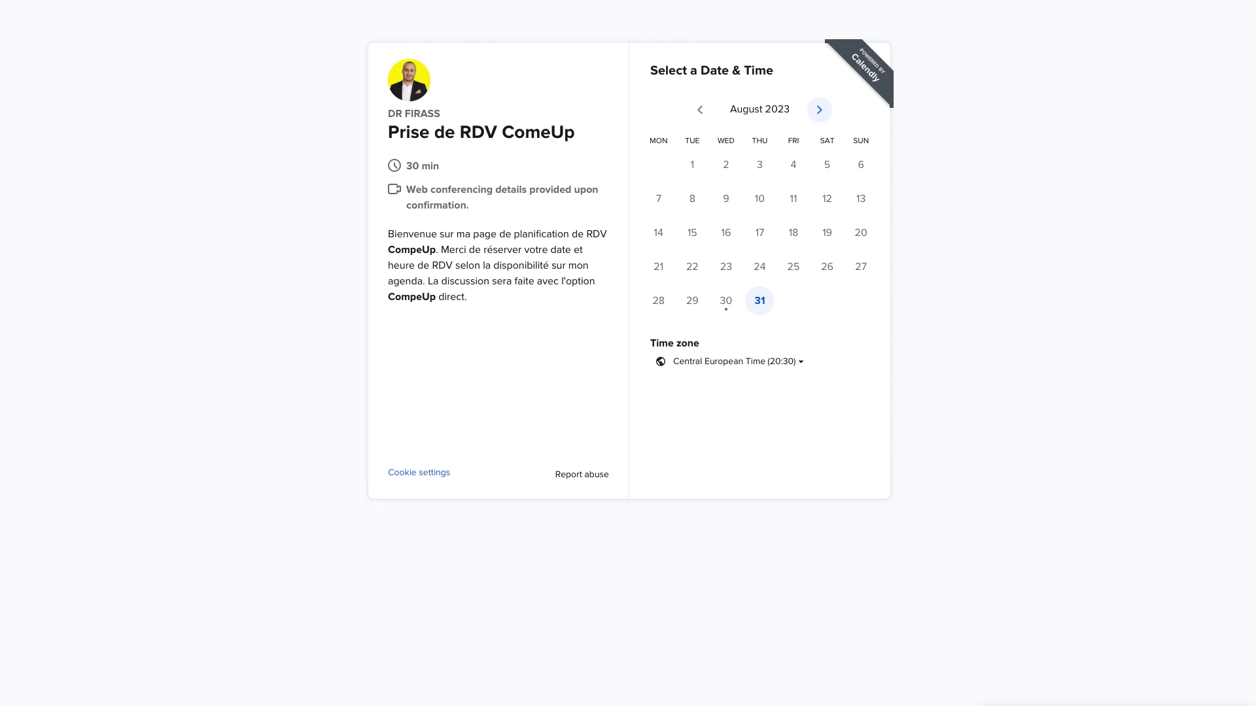
# On the Calendly page Prise de RDV ComeUp, examine the booking calendar and display the time slots for Thursday, August 31
pyautogui.moveTo(662, 516); pyautogui.dragTo(624, 505)
pyautogui.moveTo(922, 30); pyautogui.dragTo(626, 511)
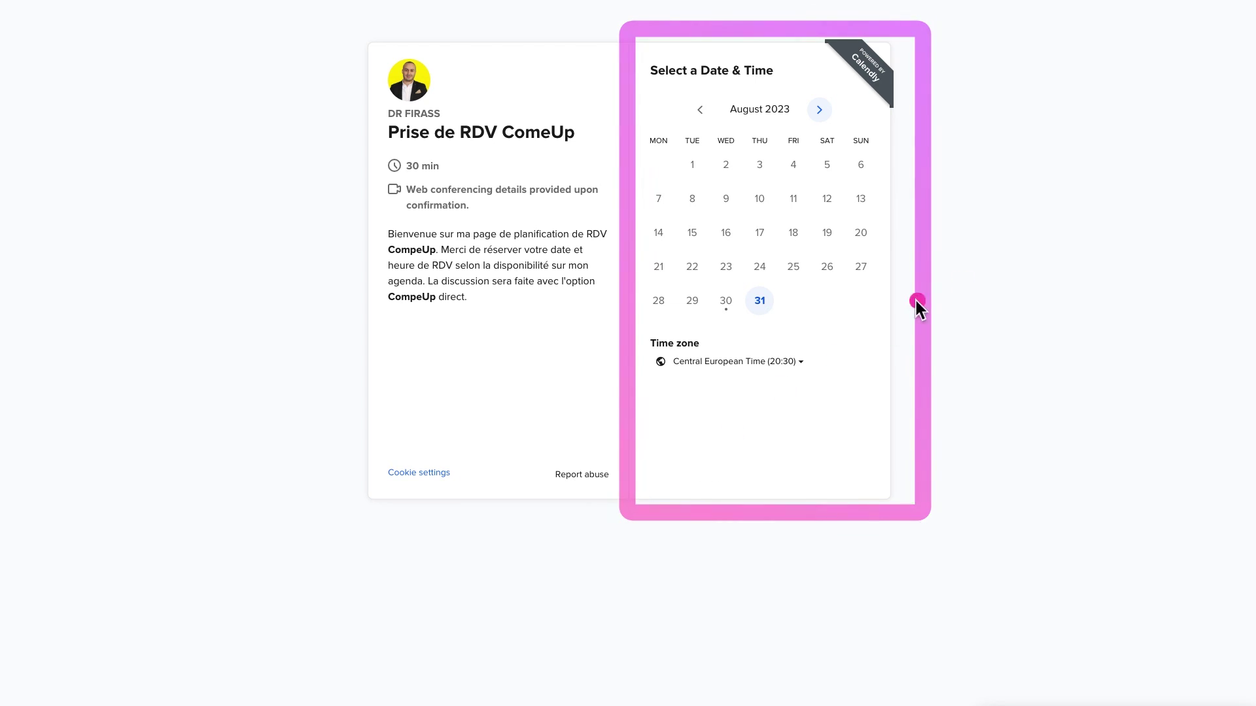
pyautogui.moveTo(1220, 32); pyautogui.dragTo(632, 497)
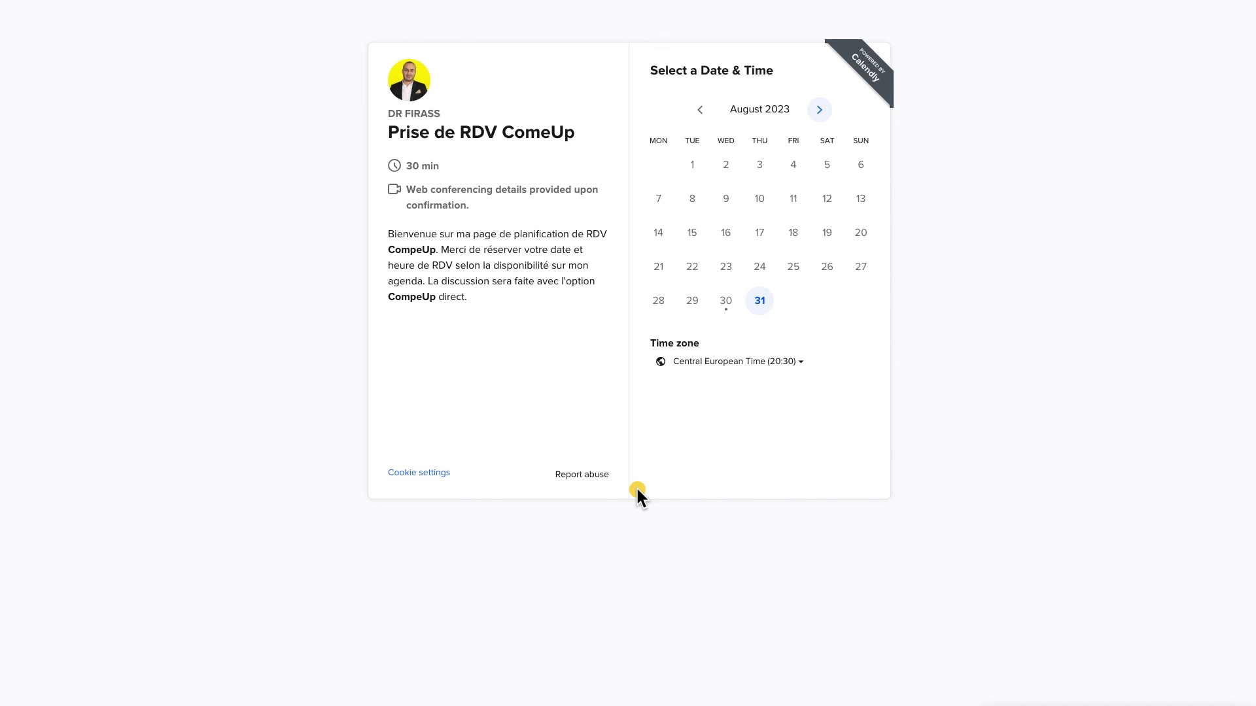
pyautogui.moveTo(905, 29)
pyautogui.mouseDown()
pyautogui.moveTo(784, 163)
pyautogui.moveTo(688, 413)
pyautogui.moveTo(619, 494)
pyautogui.mouseUp()
pyautogui.click(755, 306)
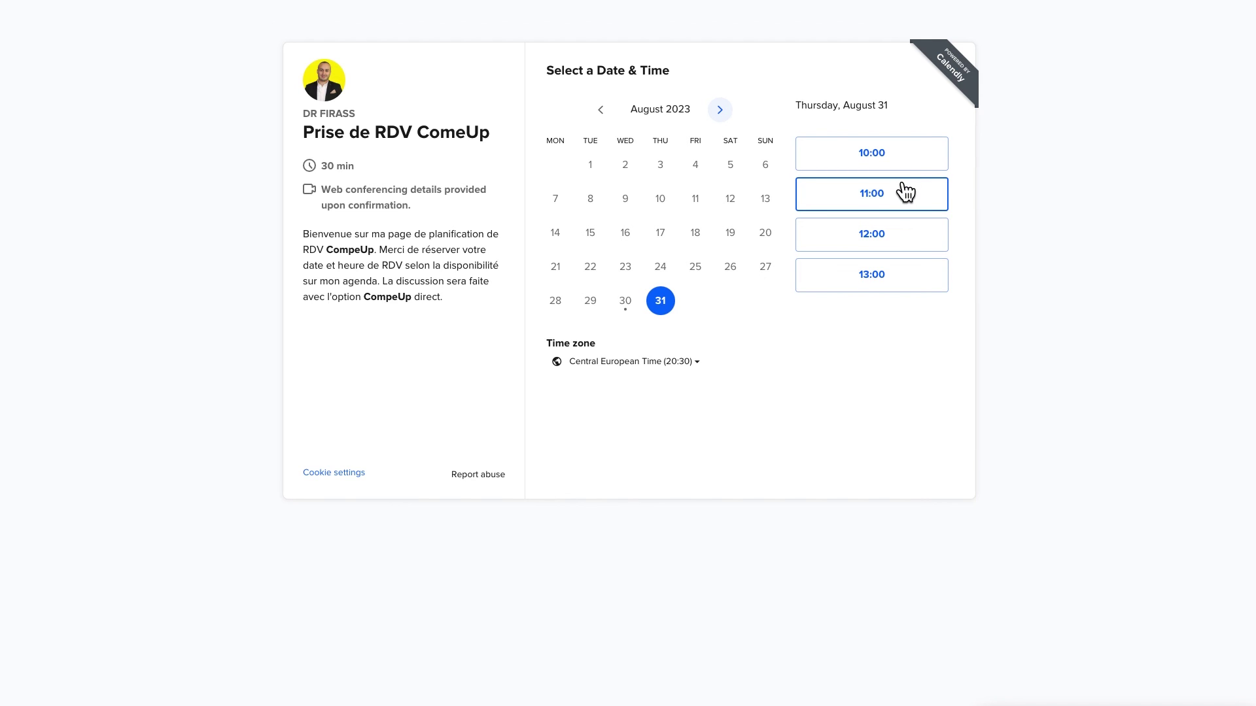
# Show the booking calendar's availability for September 2023 and pick Wednesday, September 6
pyautogui.click(733, 275)
pyautogui.click(719, 110)
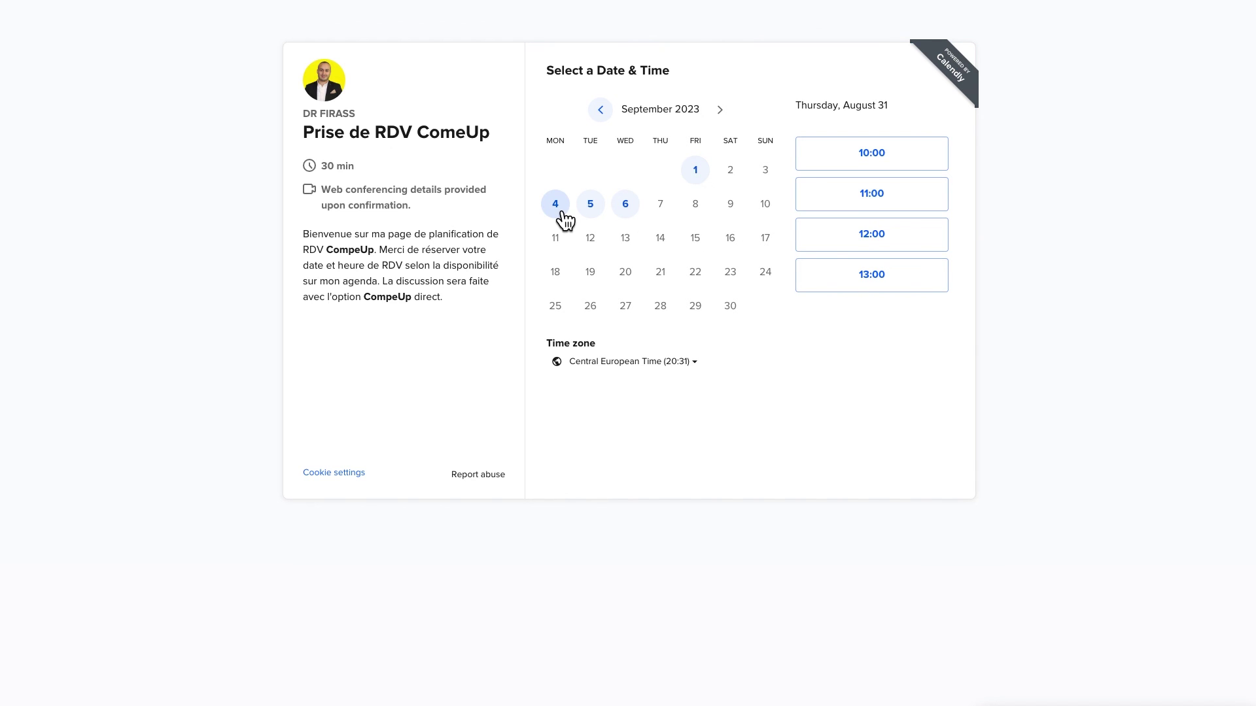
pyautogui.click(629, 206)
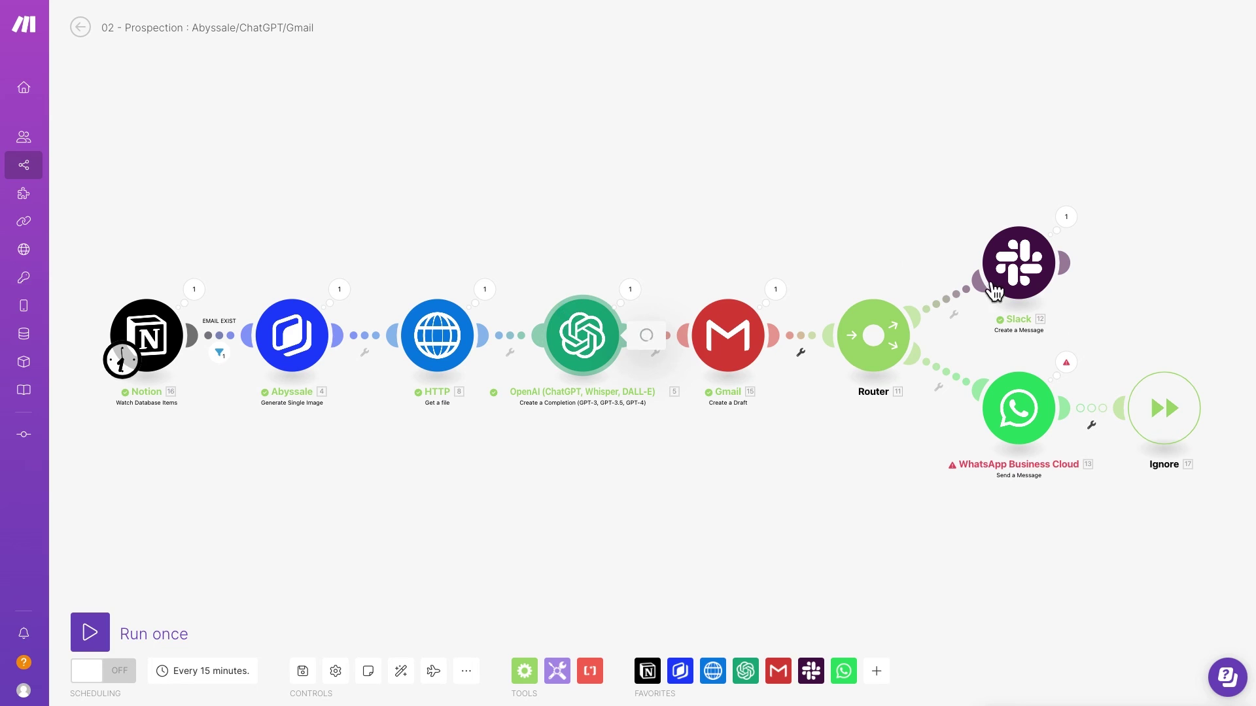
# Reopen the OpenAI module in the Make scenario, review the Rating score and closing instructions of its prompt, and close it
pyautogui.click(571, 321)
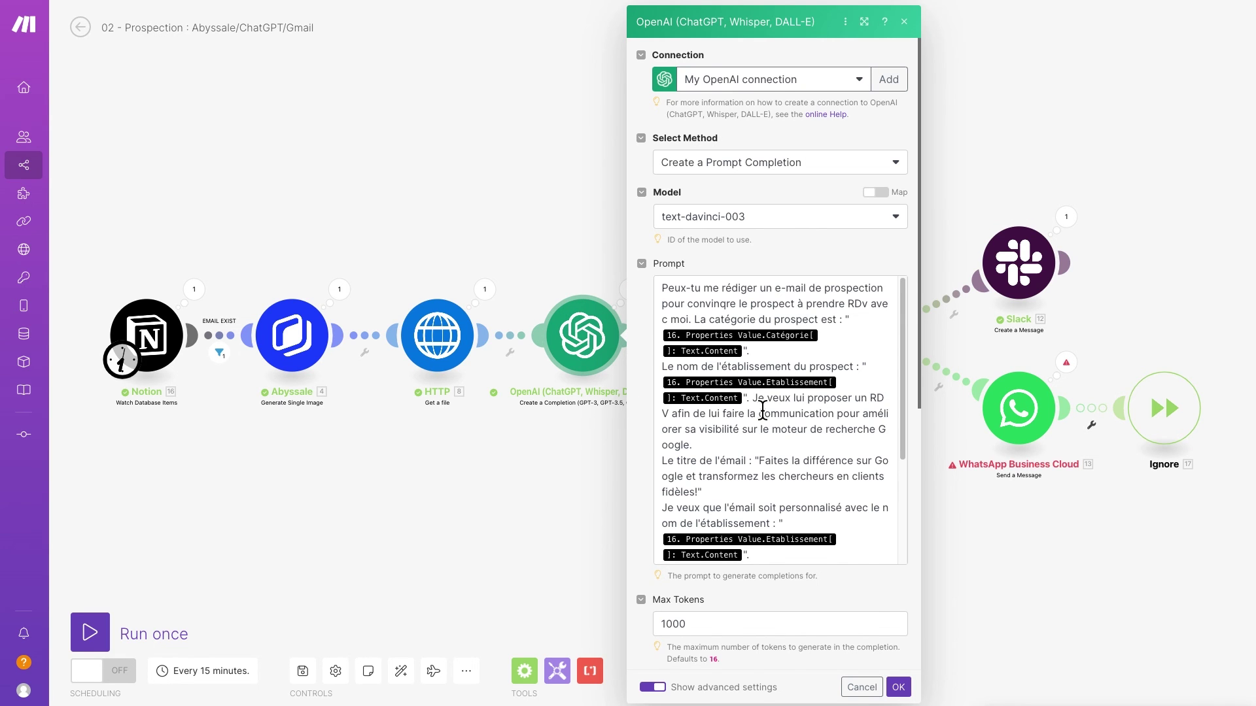
pyautogui.scroll(-5, 762, 402)
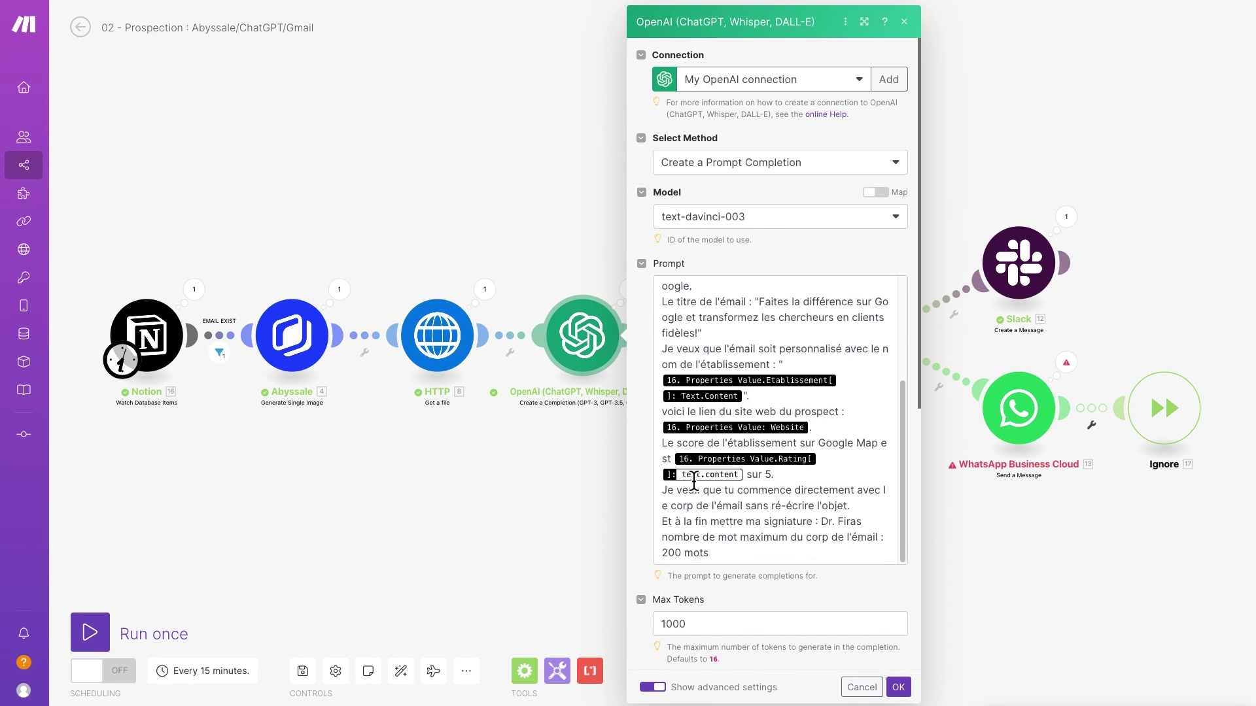
pyautogui.click(795, 476)
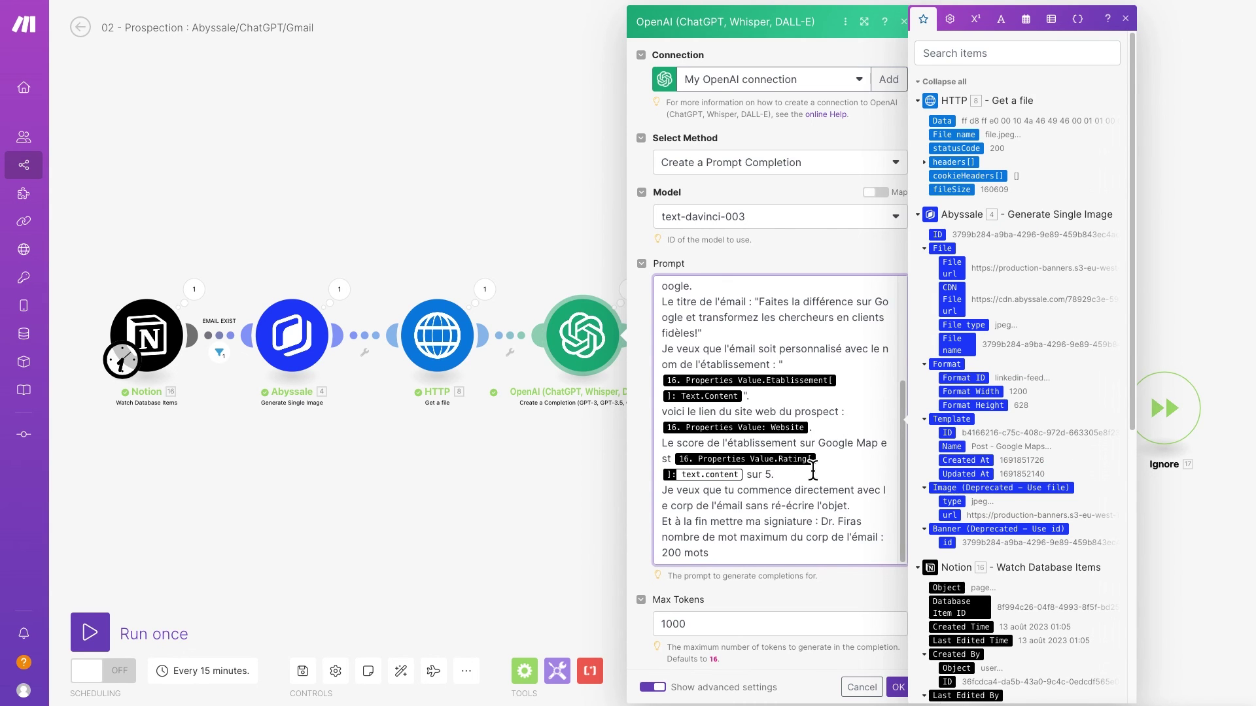
pyautogui.click(434, 167)
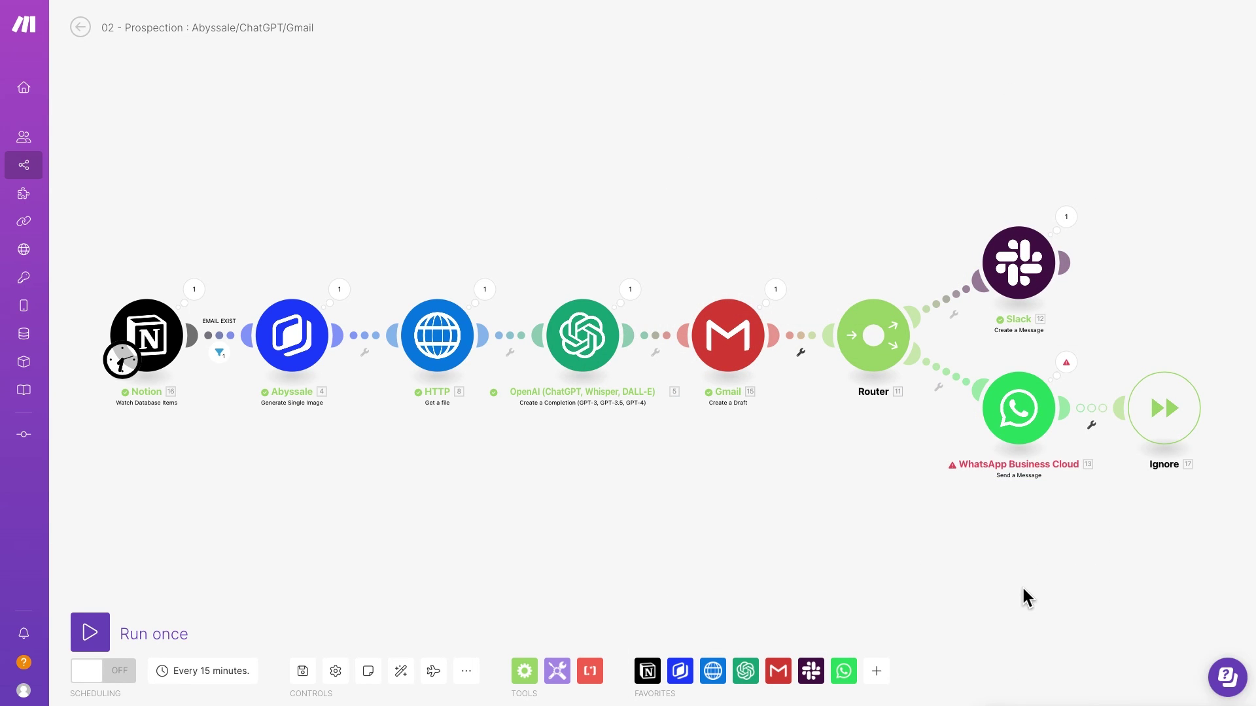